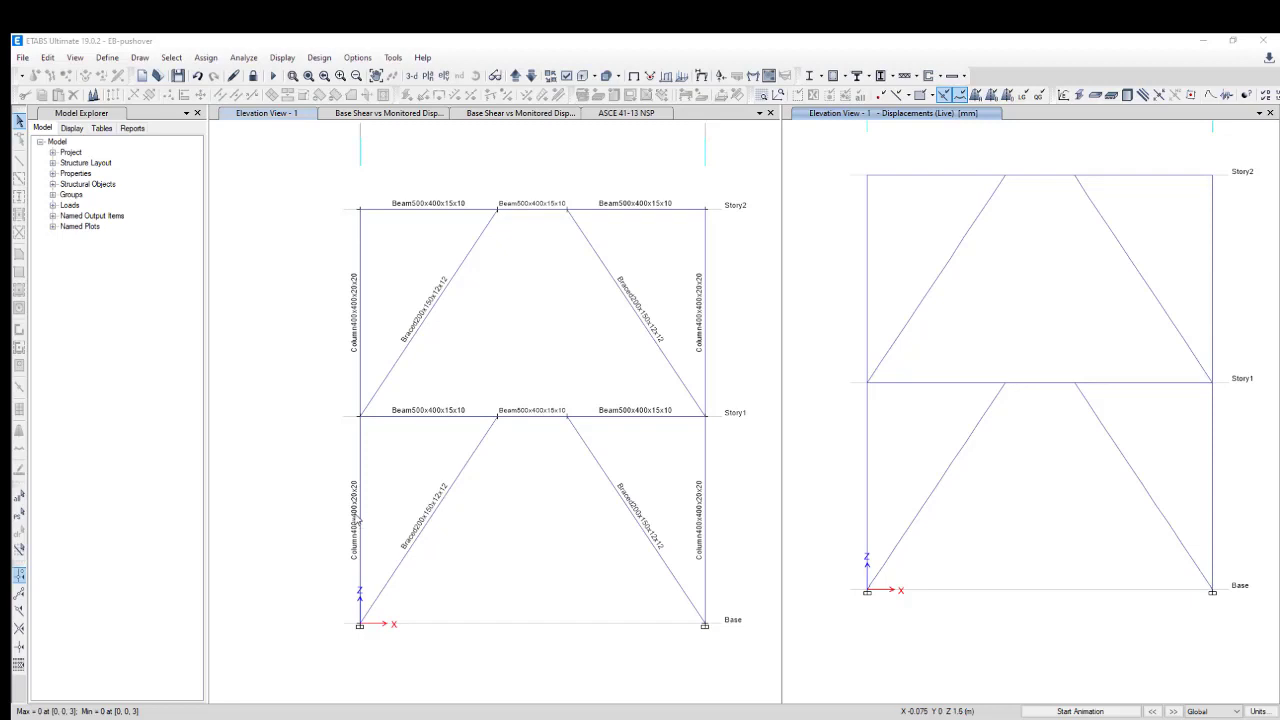
Step: Inspect the assignments and geometry of the Story1 column at the frame's X = 0 end
click(361, 477)
right_click(361, 477)
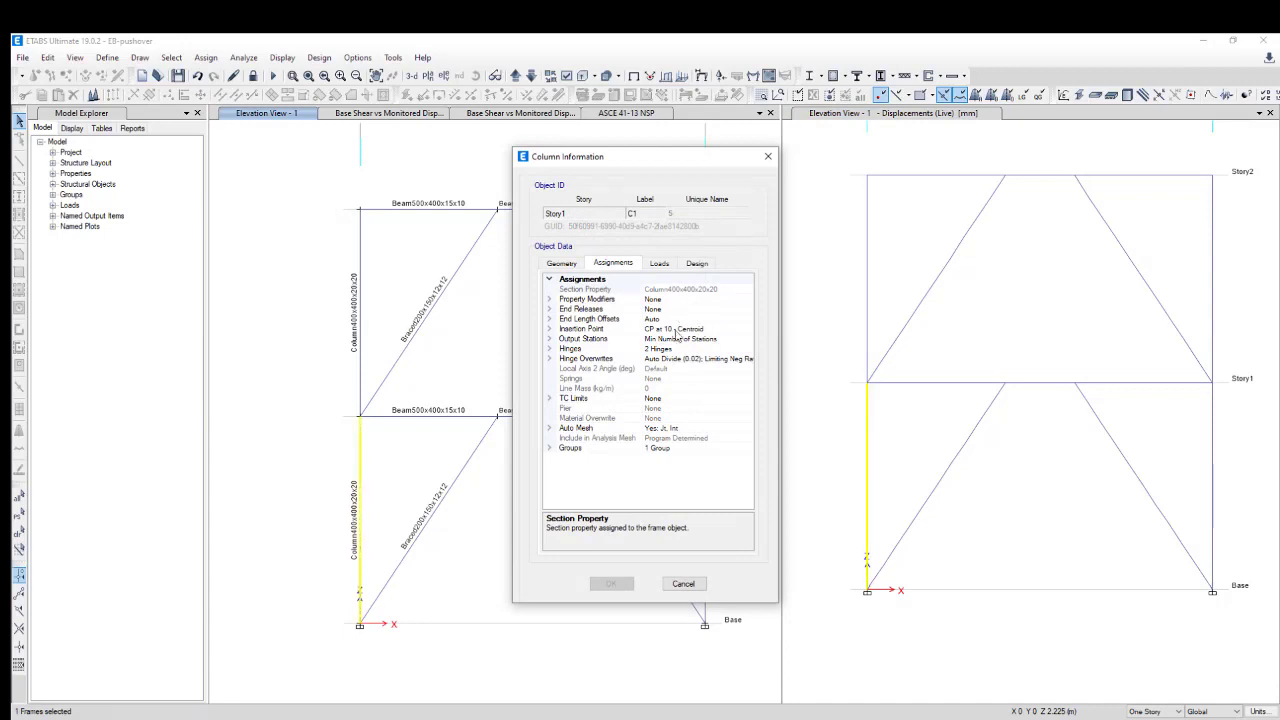
click(768, 156)
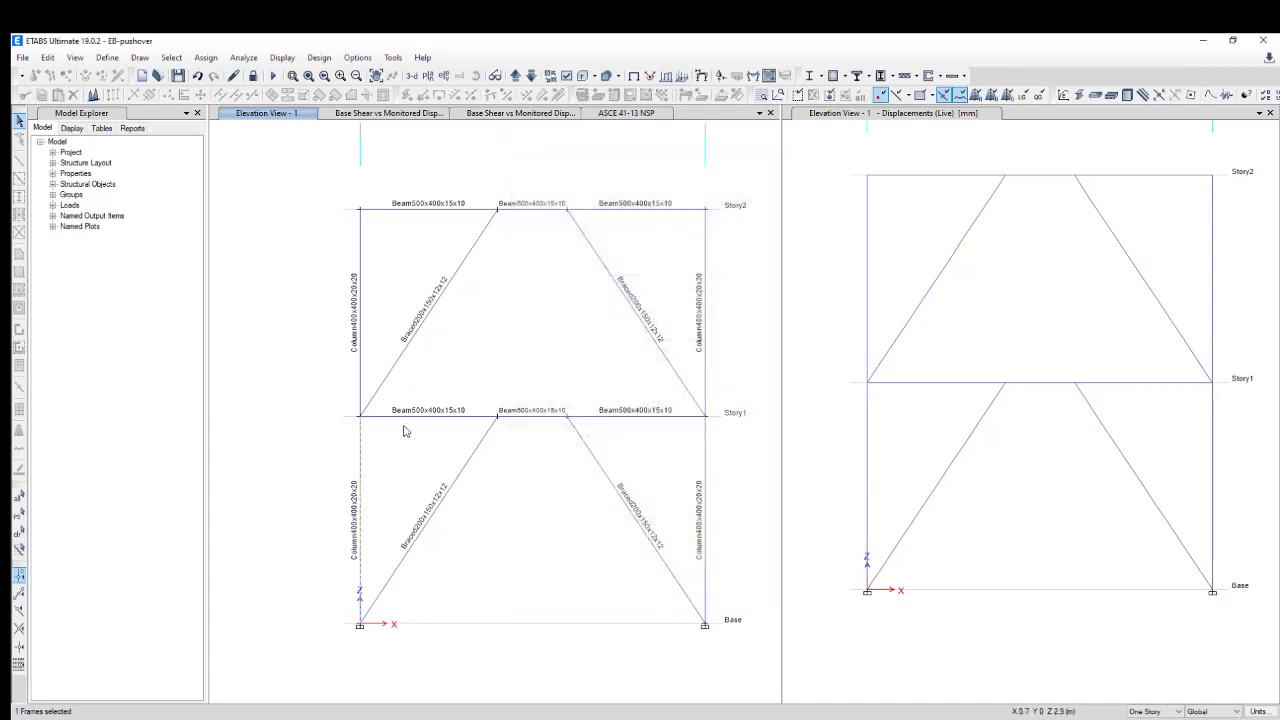
right_click(361, 436)
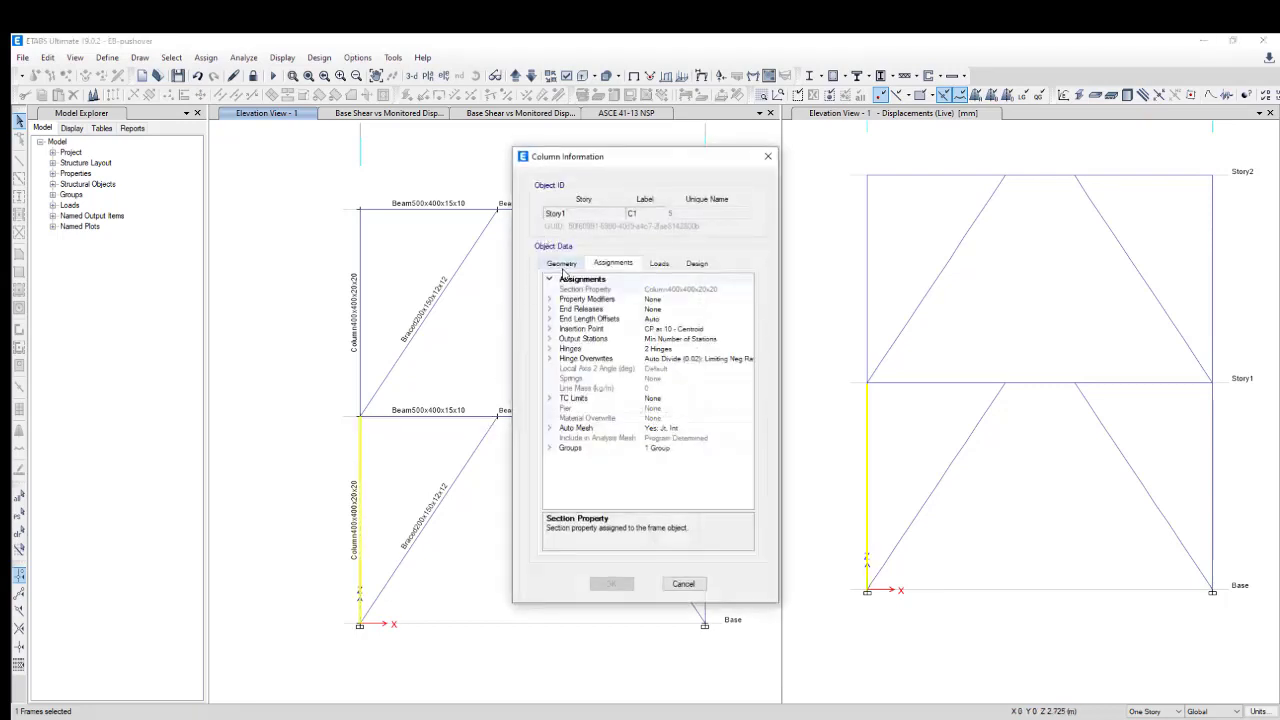
click(561, 263)
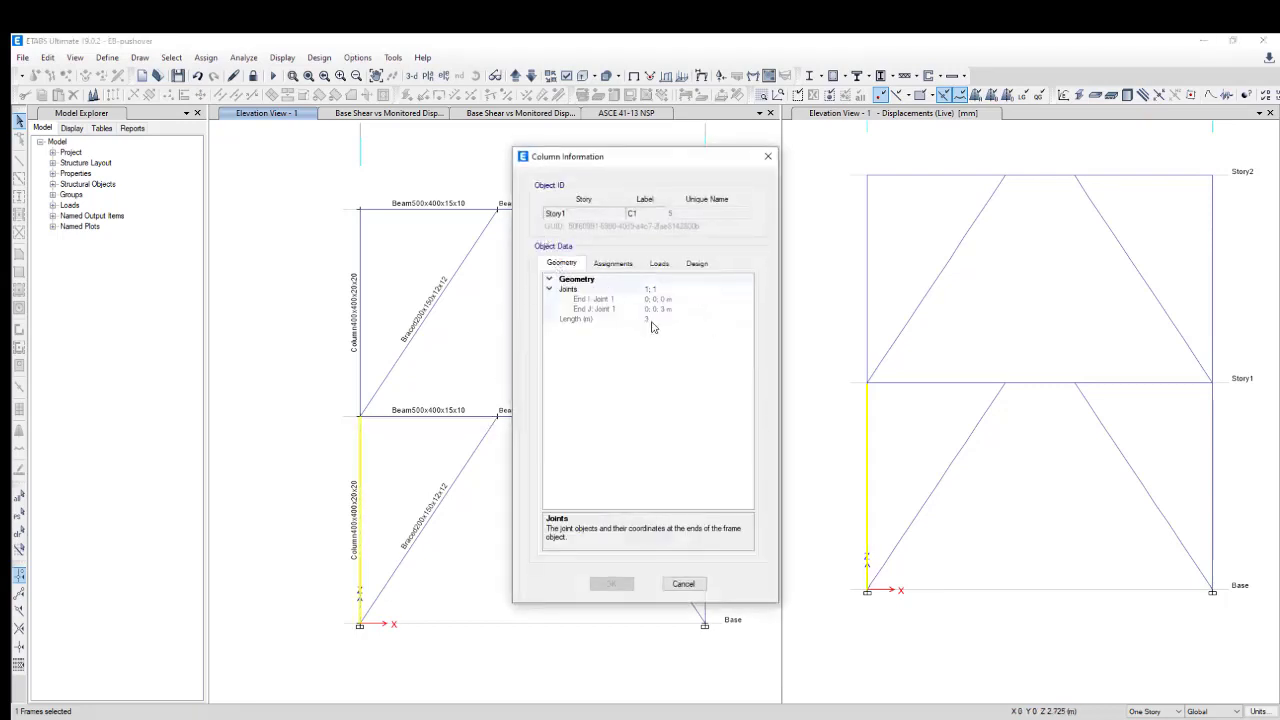
click(768, 157)
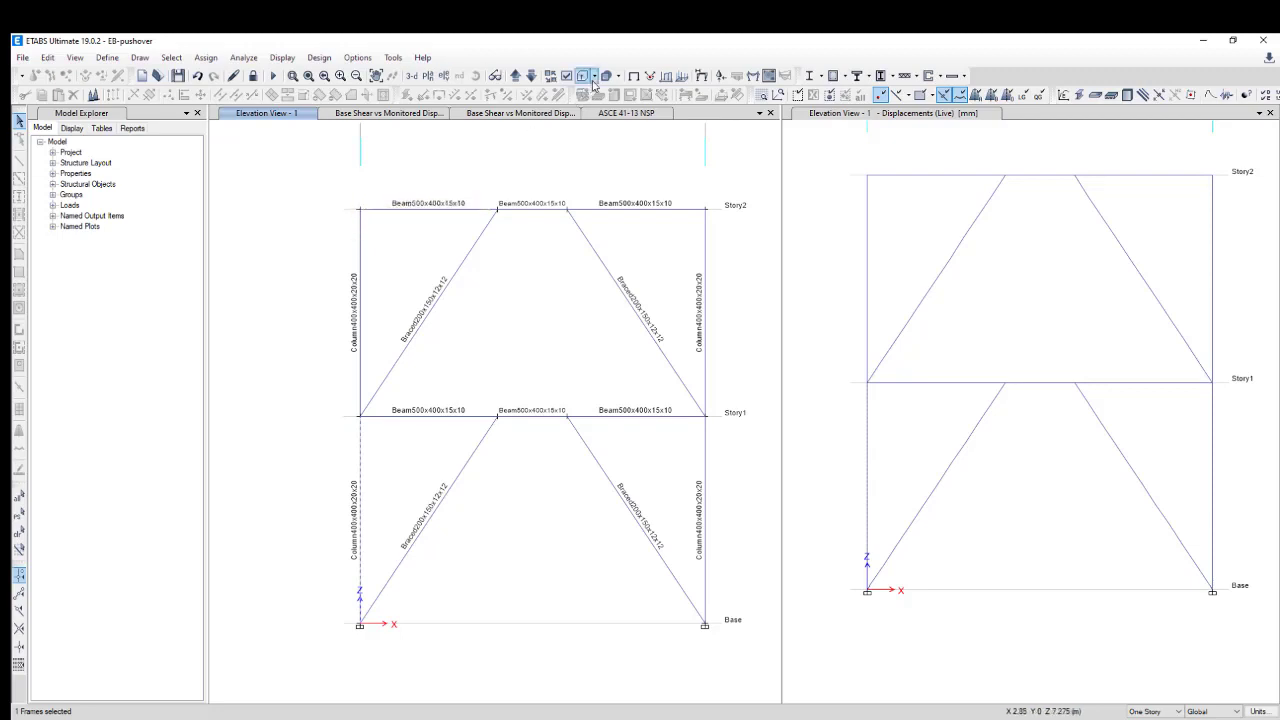
Step: Display the deformed shape for the pushover load case at step number 1, with hinge colours for B, C, D and E points
click(701, 76)
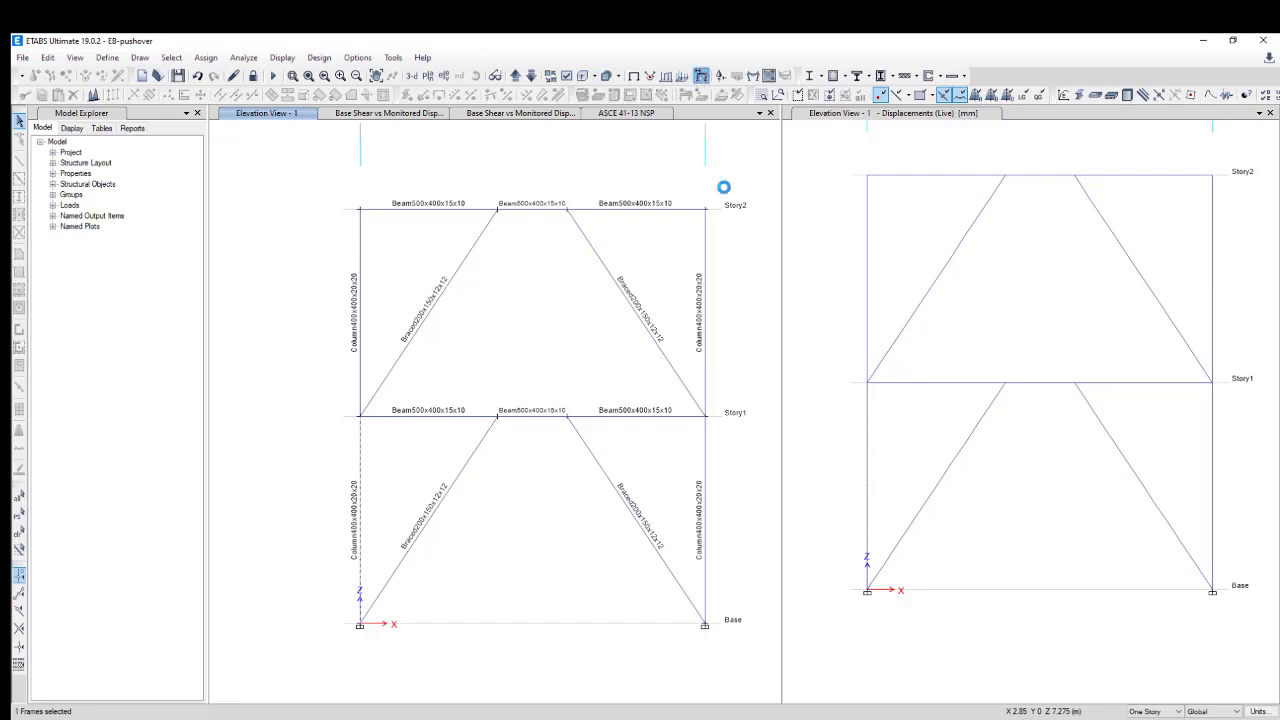
click(600, 205)
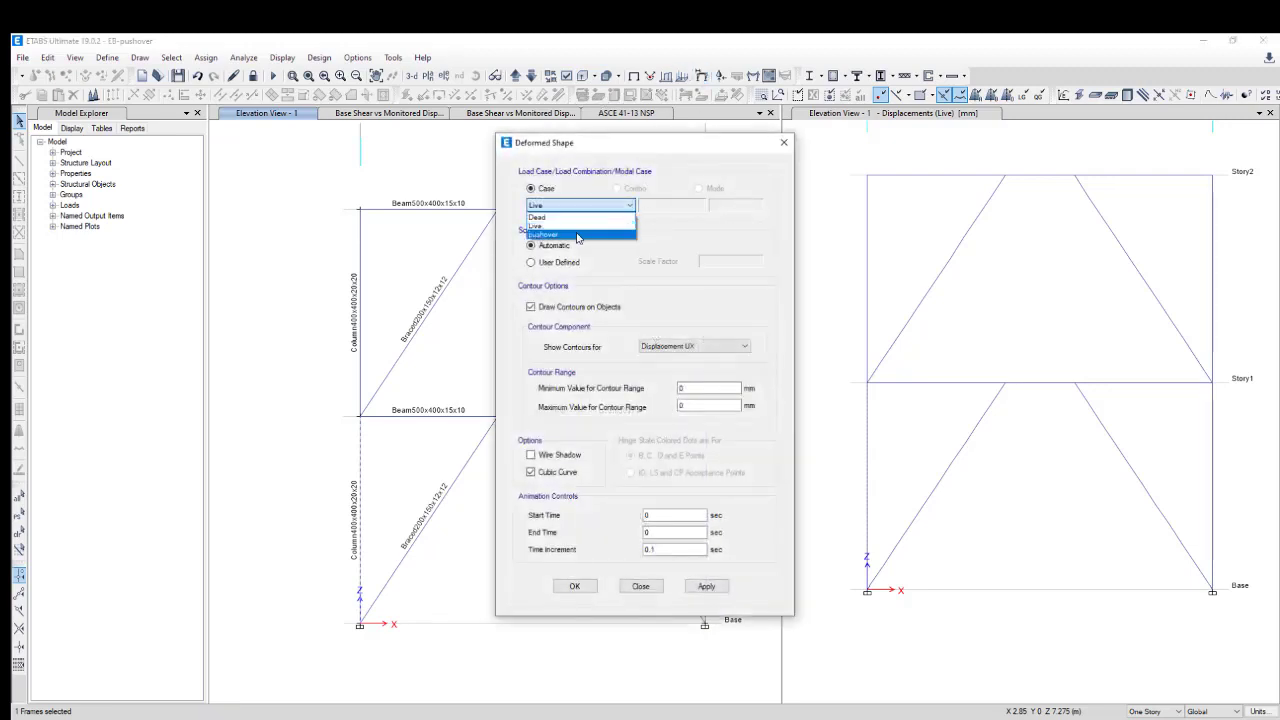
click(577, 236)
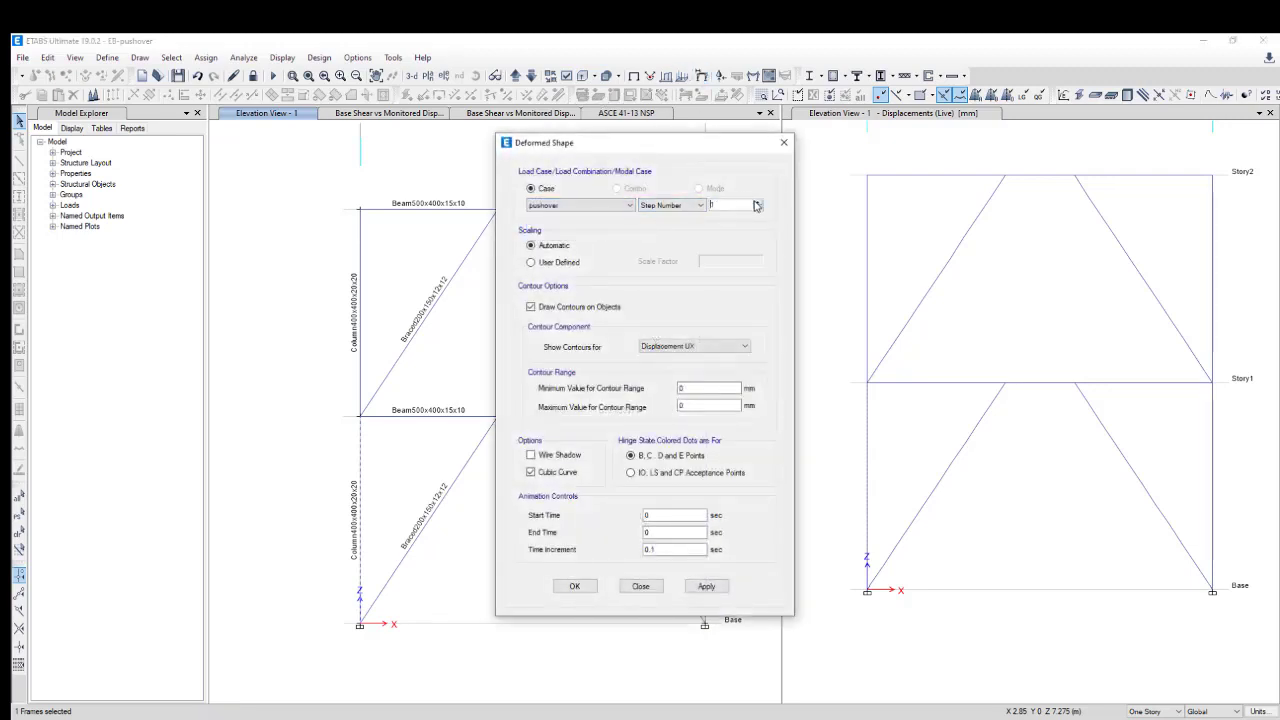
click(704, 586)
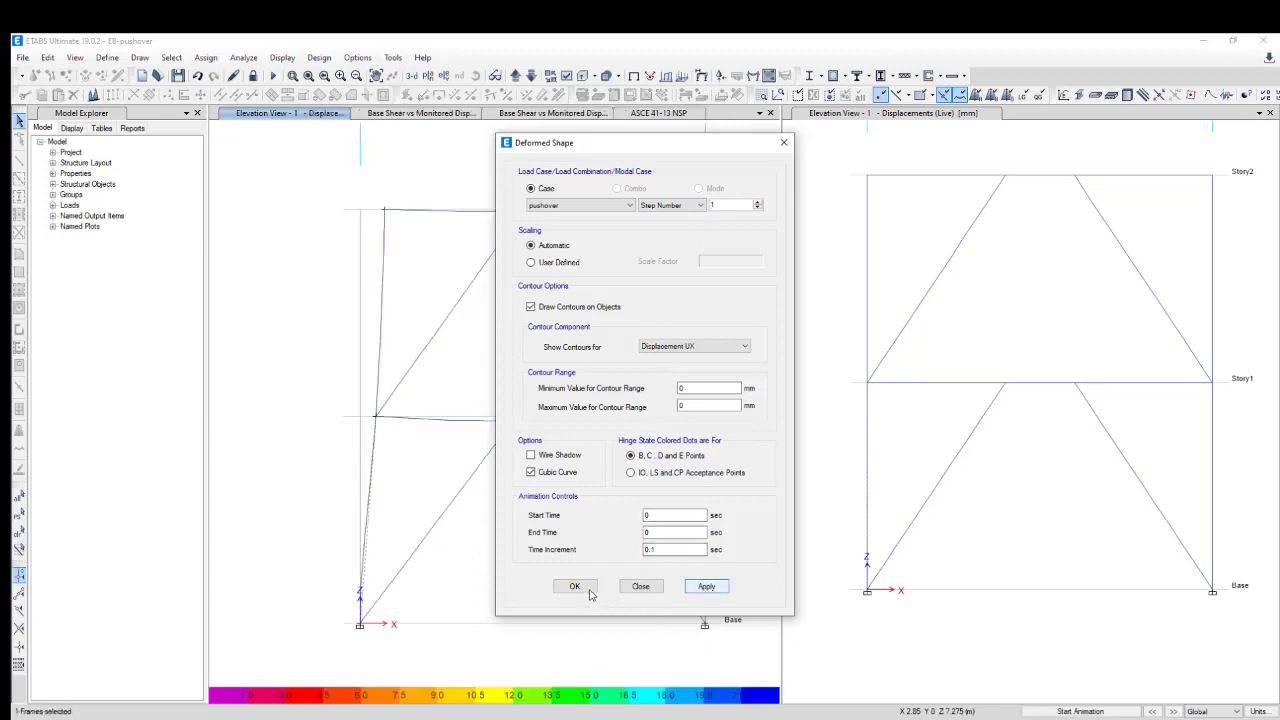
click(587, 588)
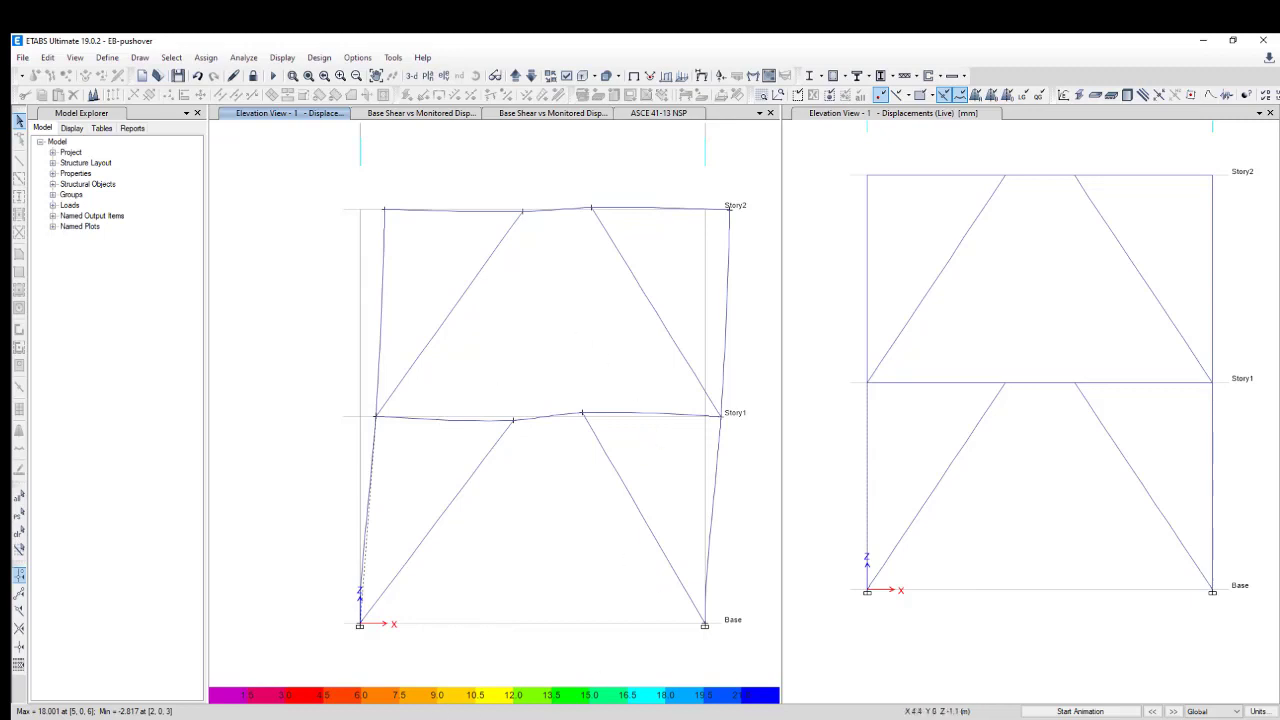
Step: Advance through the successive pushover steps and examine how the plastic hinges develop in the braced frame
click(1176, 711)
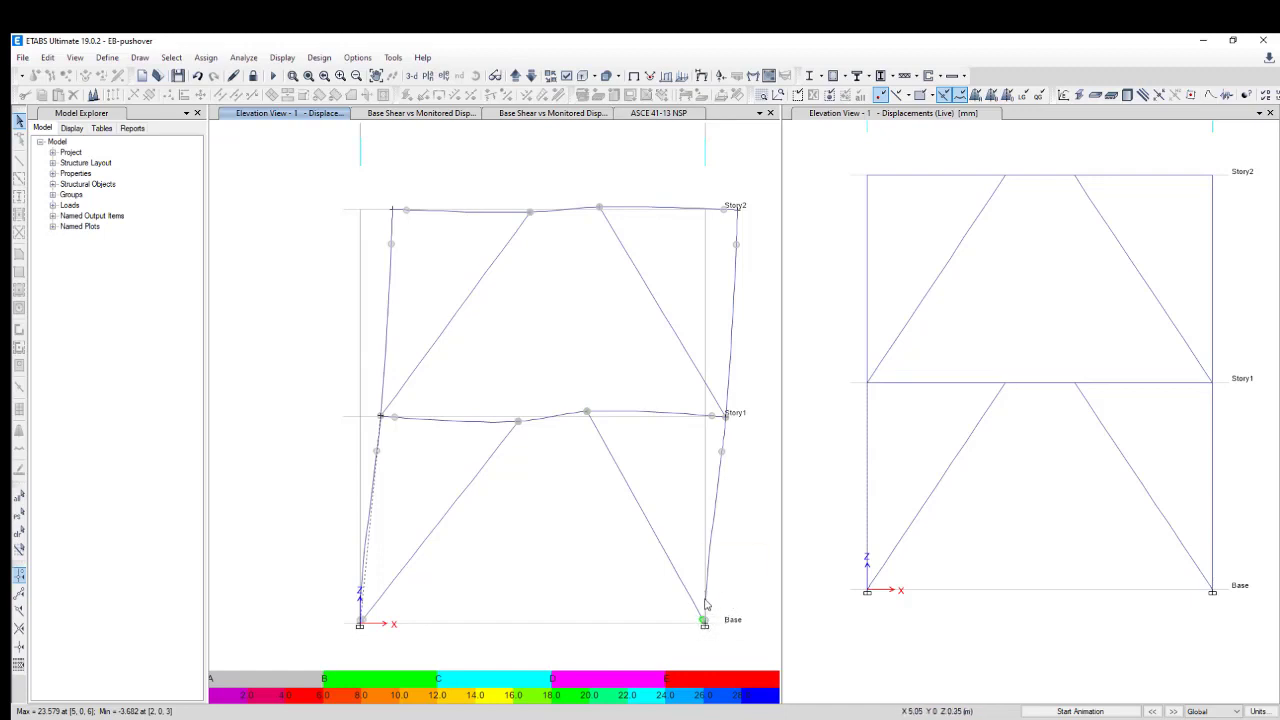
click(1174, 711)
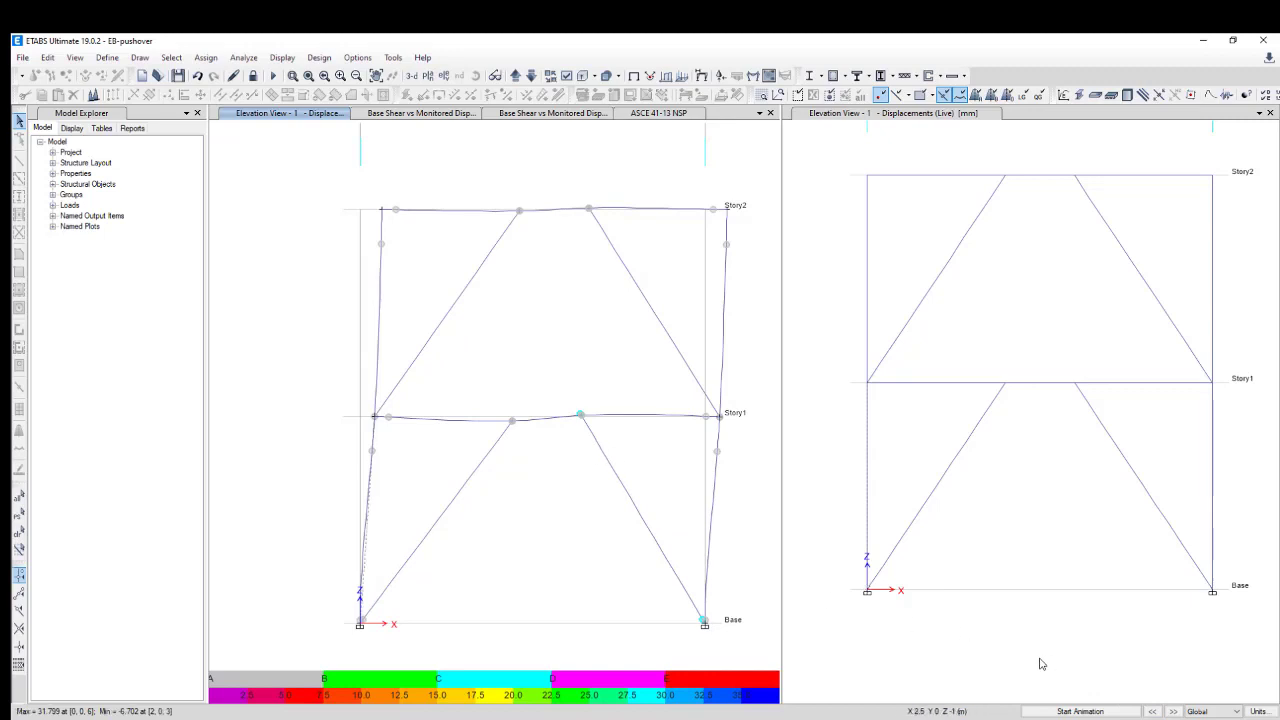
click(1172, 711)
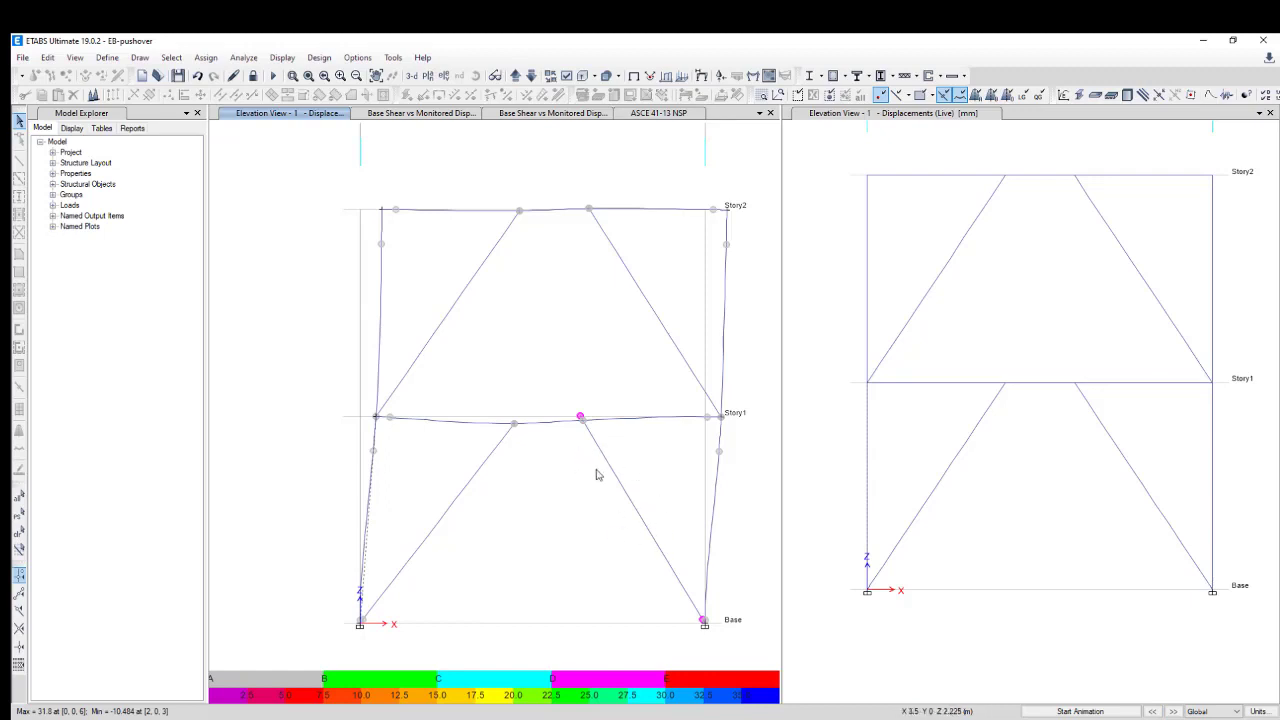
drag(642, 462, 581, 494)
click(1174, 711)
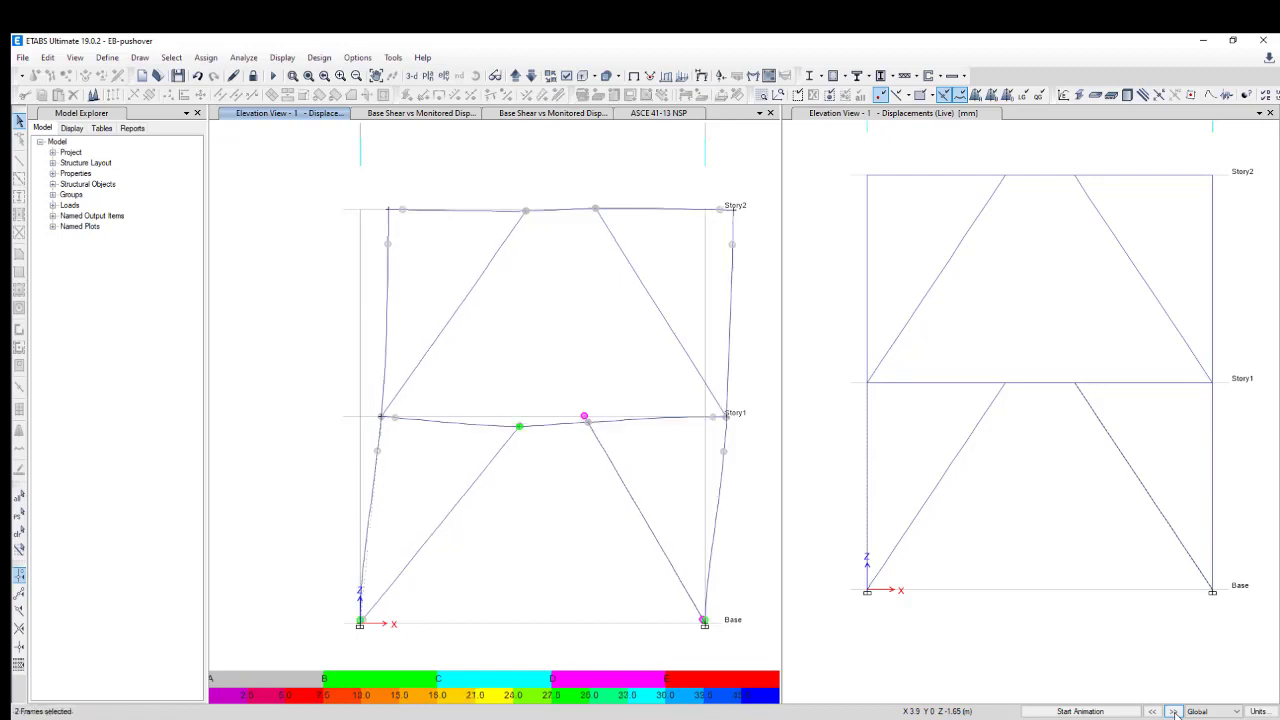
click(1174, 711)
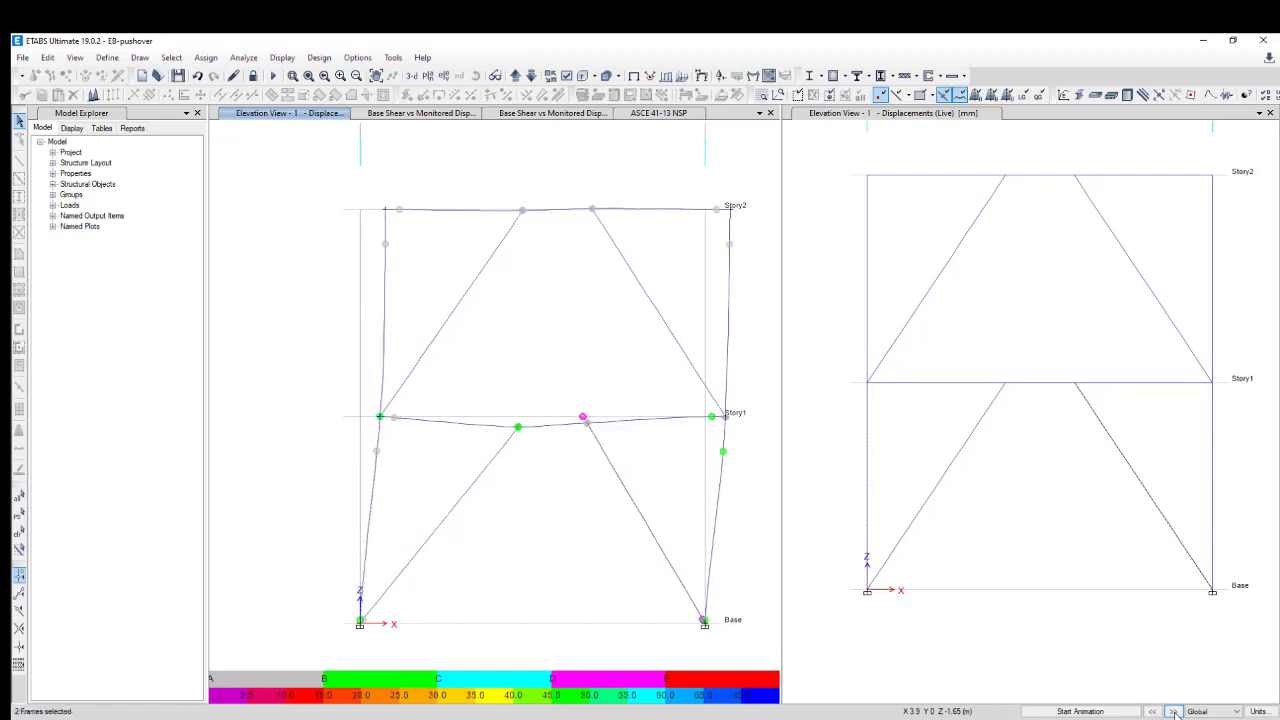
click(1174, 711)
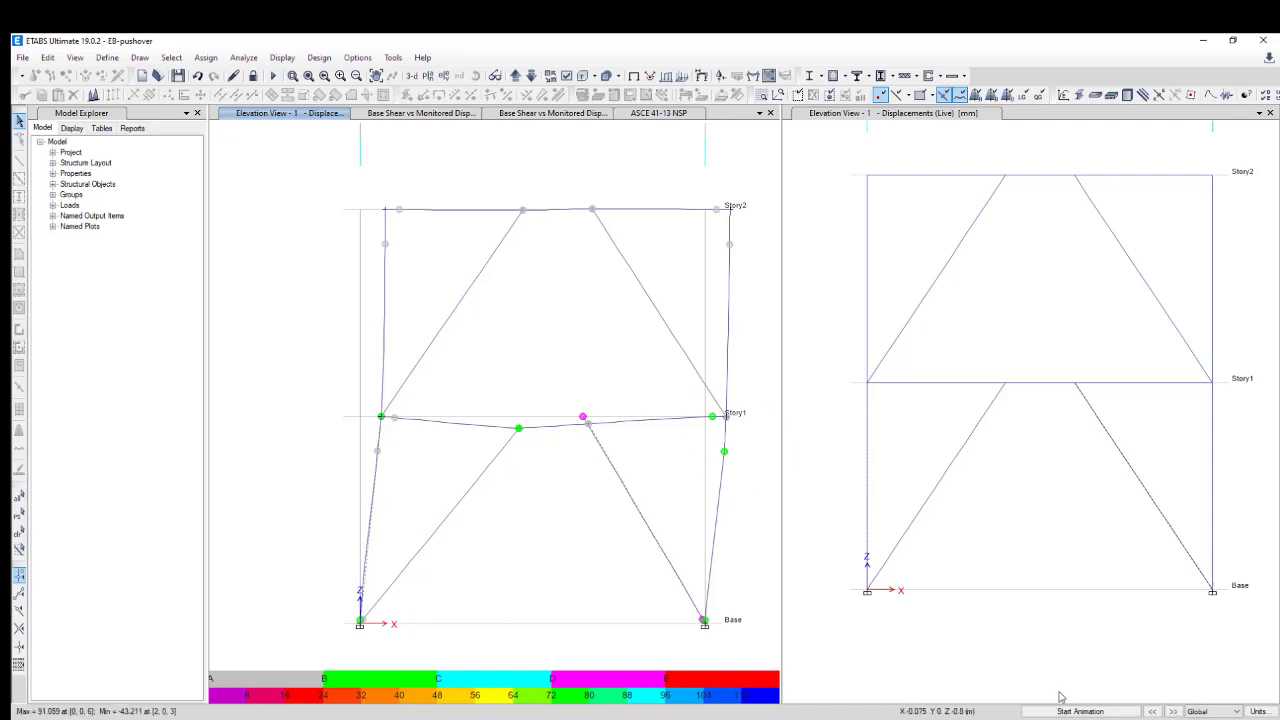
click(1174, 711)
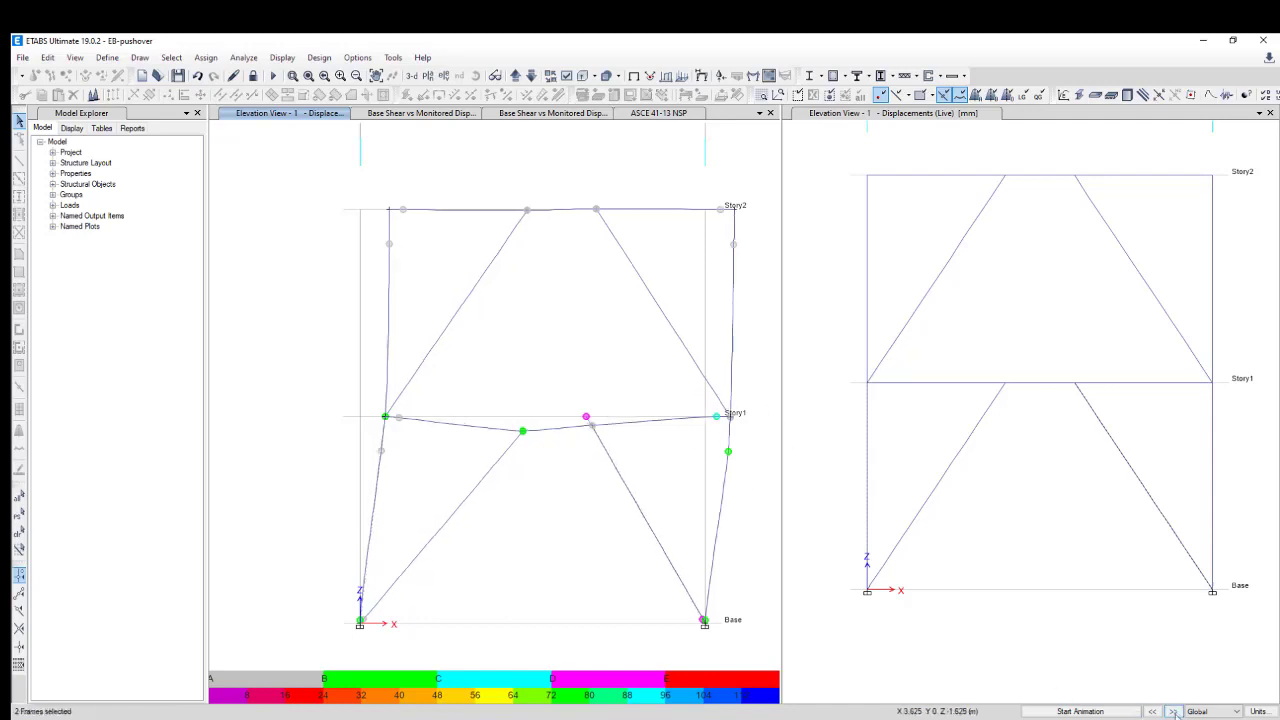
click(1174, 711)
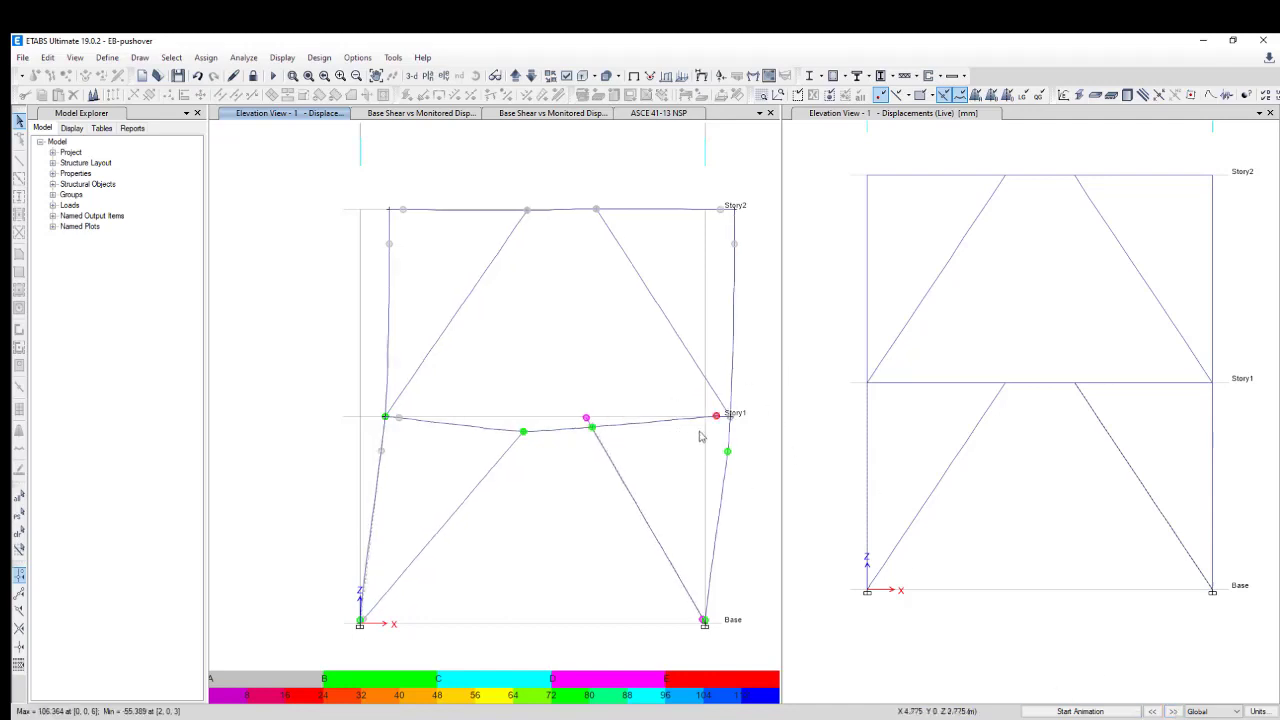
click(1174, 711)
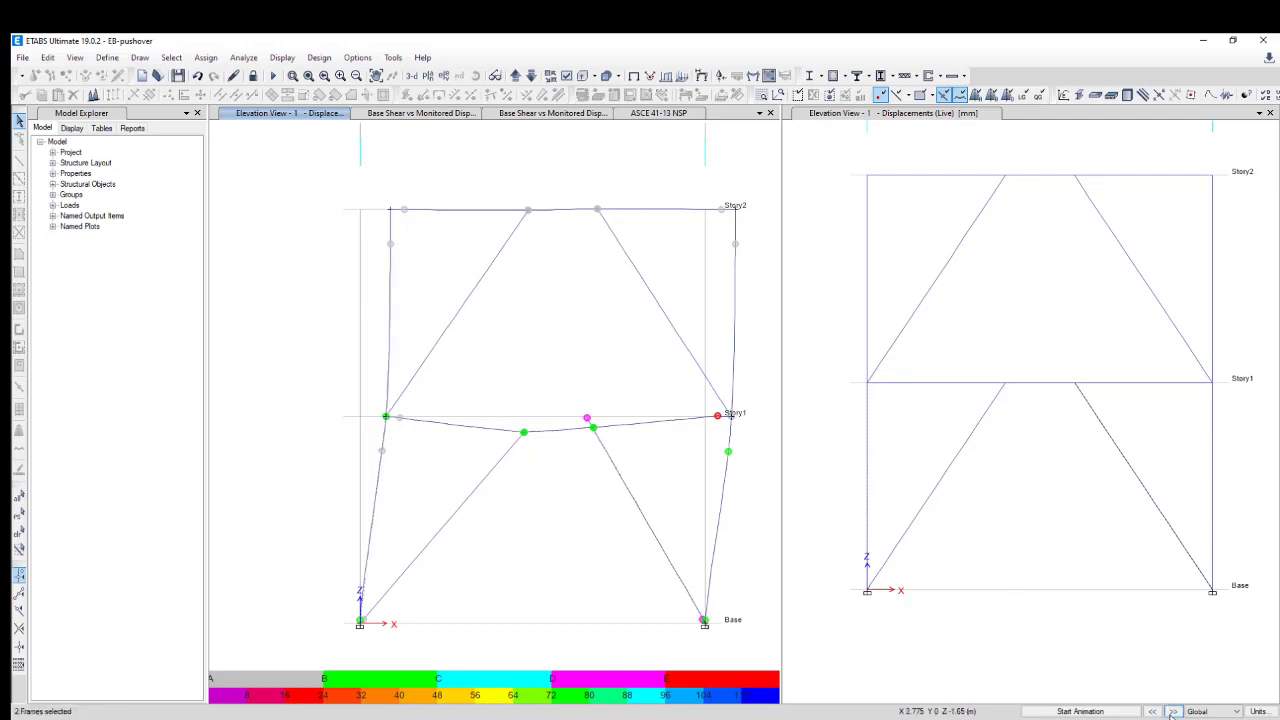
click(1174, 711)
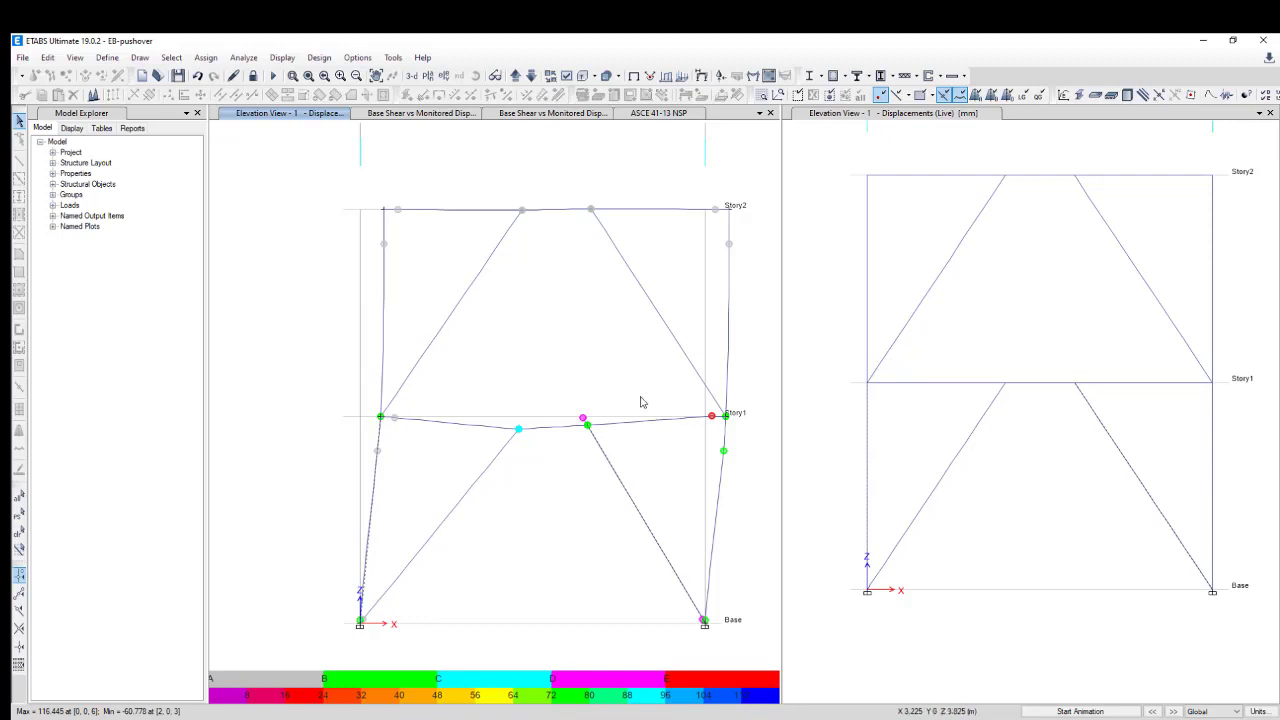
mouse_move(716, 430)
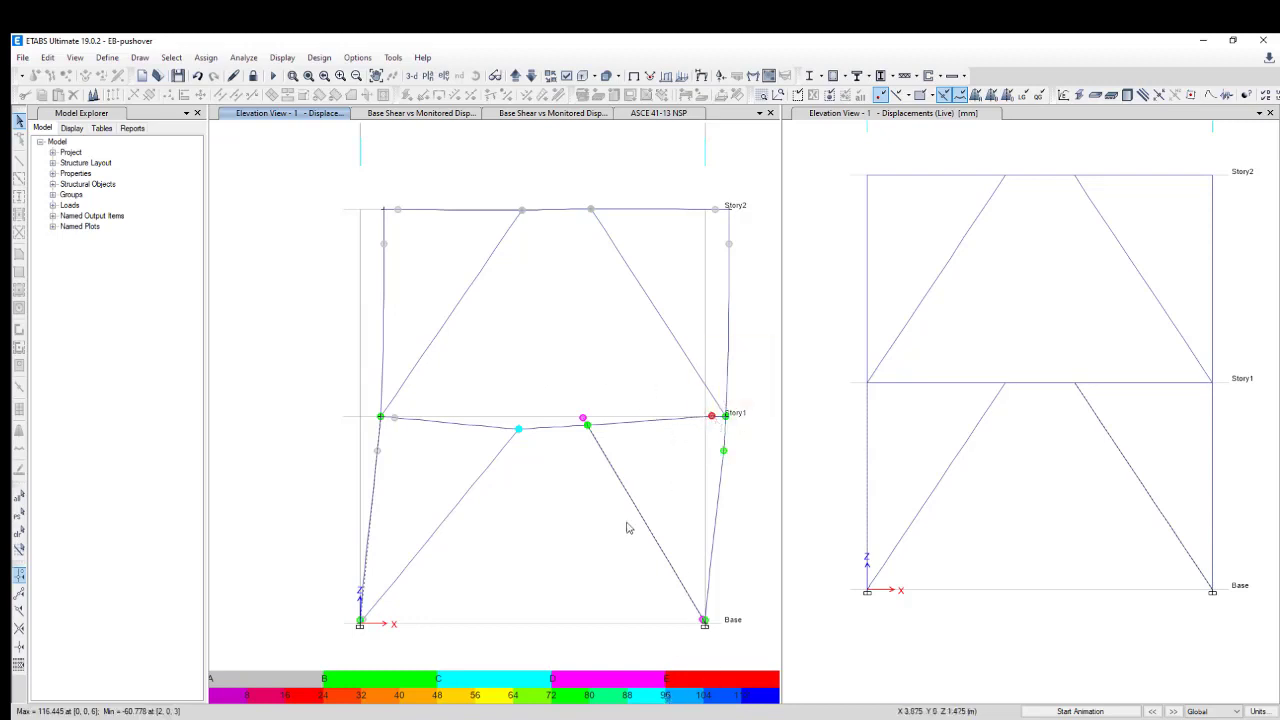
Step: Open the static pushover curve and set its plot type to ASCE 41-13 NSP
click(282, 57)
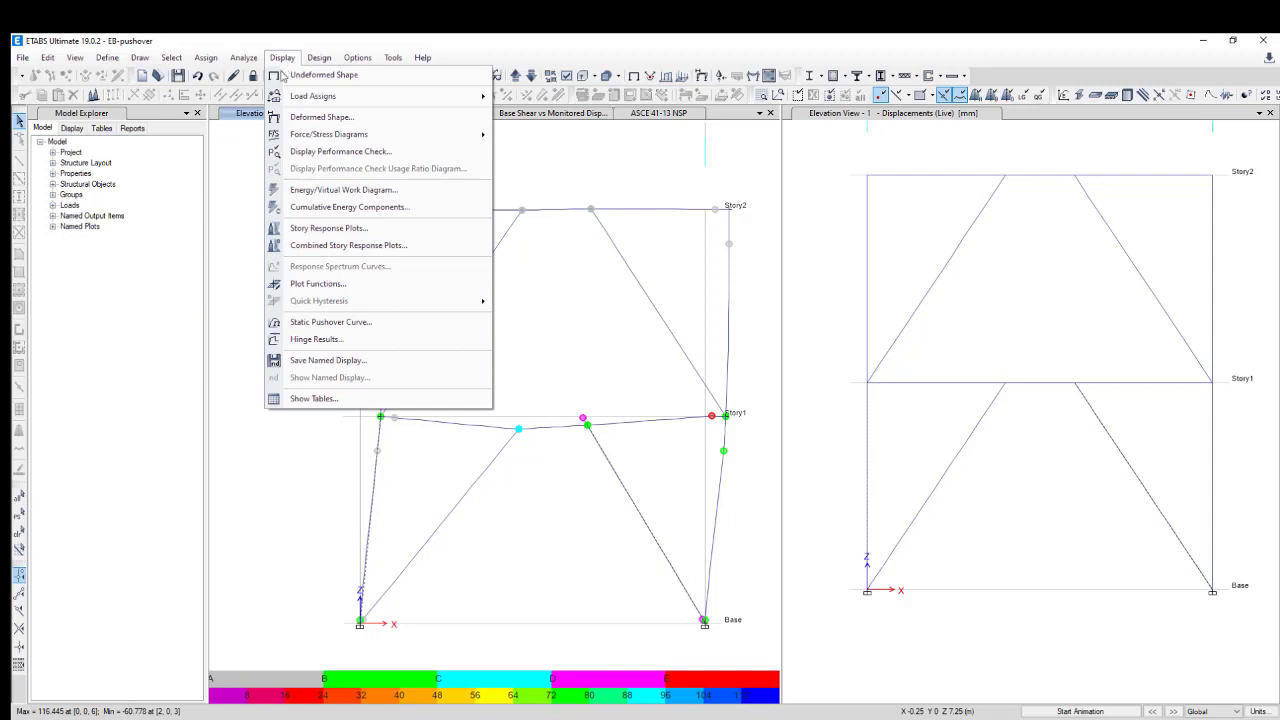
click(343, 327)
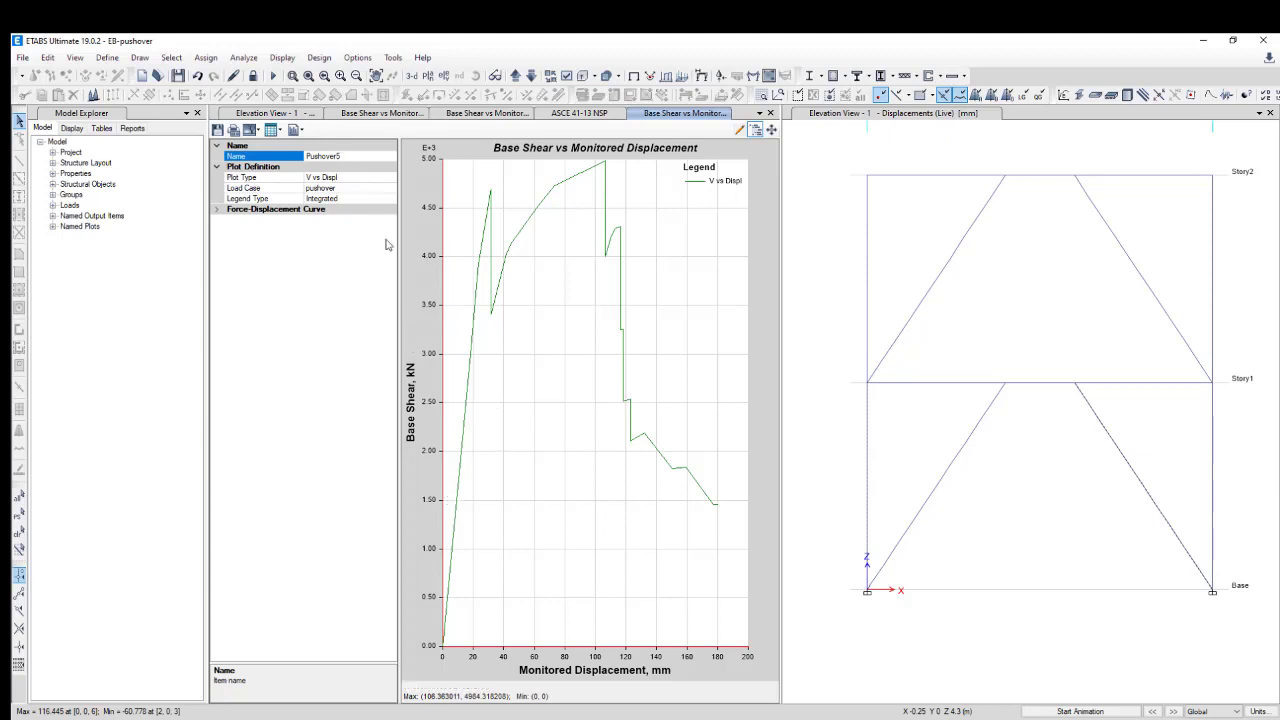
click(351, 170)
click(387, 178)
click(390, 178)
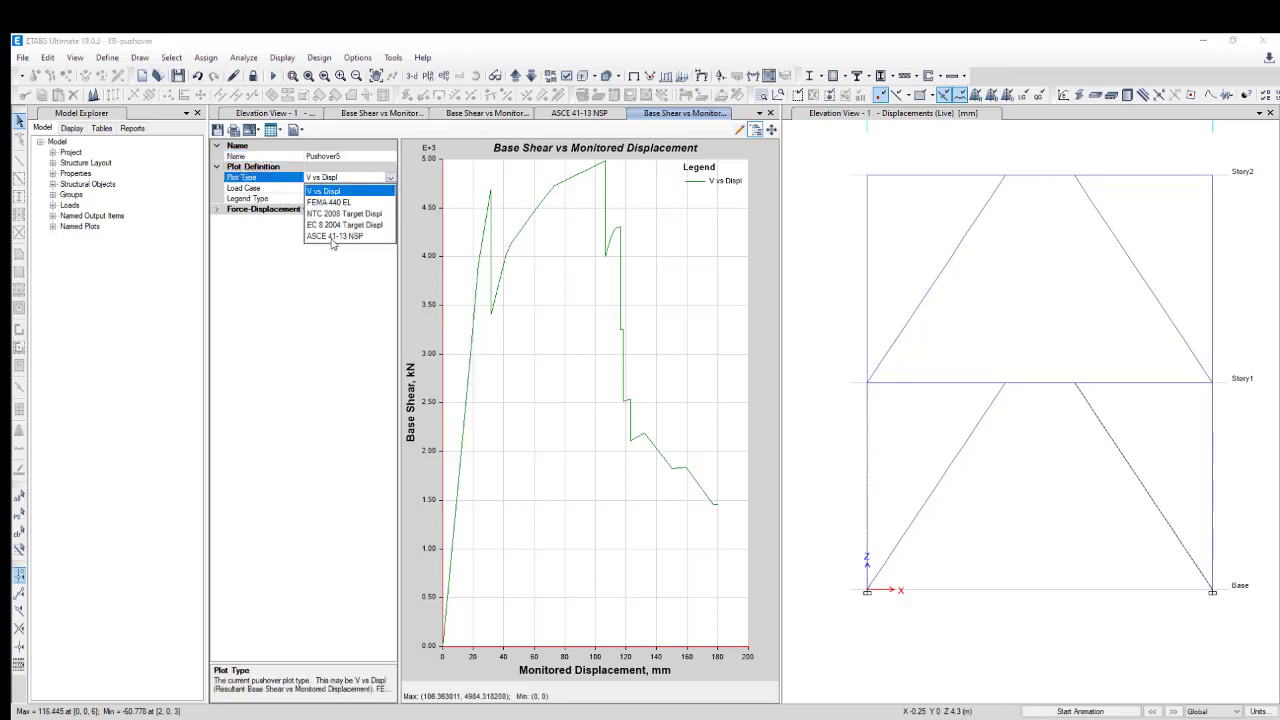
click(332, 237)
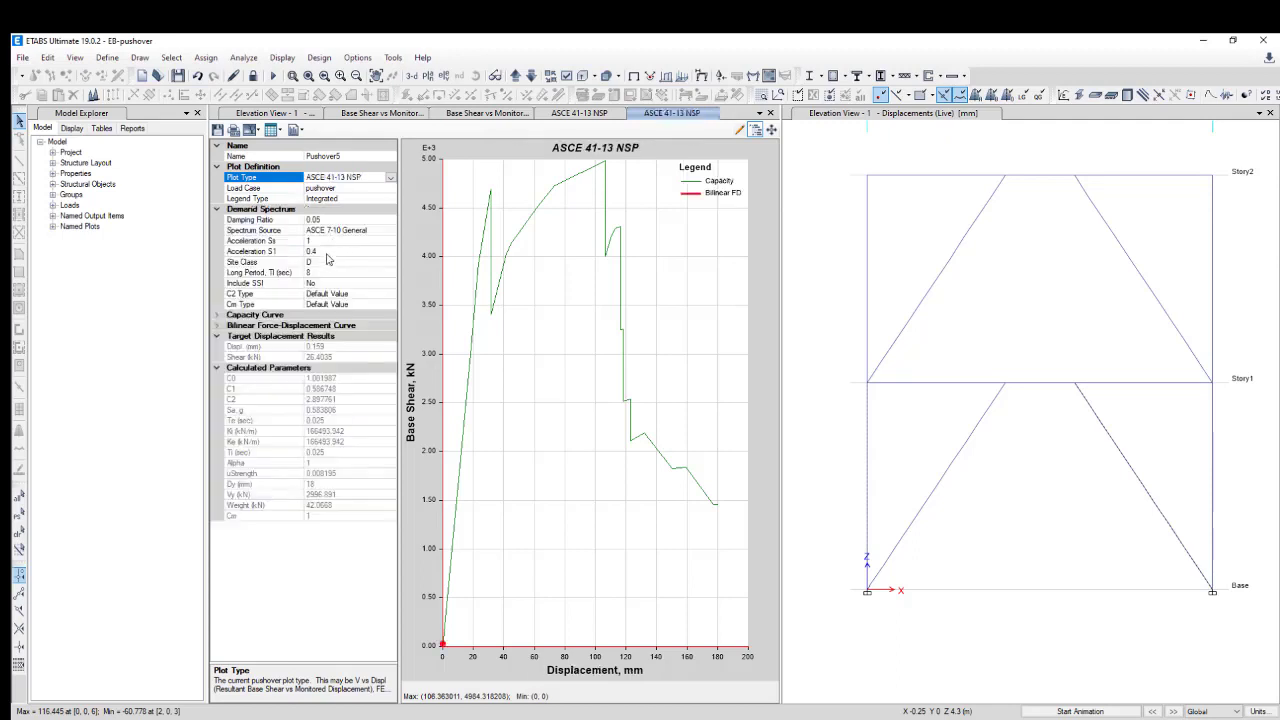
Step: Check the yield displacement Dy and yield force Vy among the calculated parameters of the pushover plot
click(318, 484)
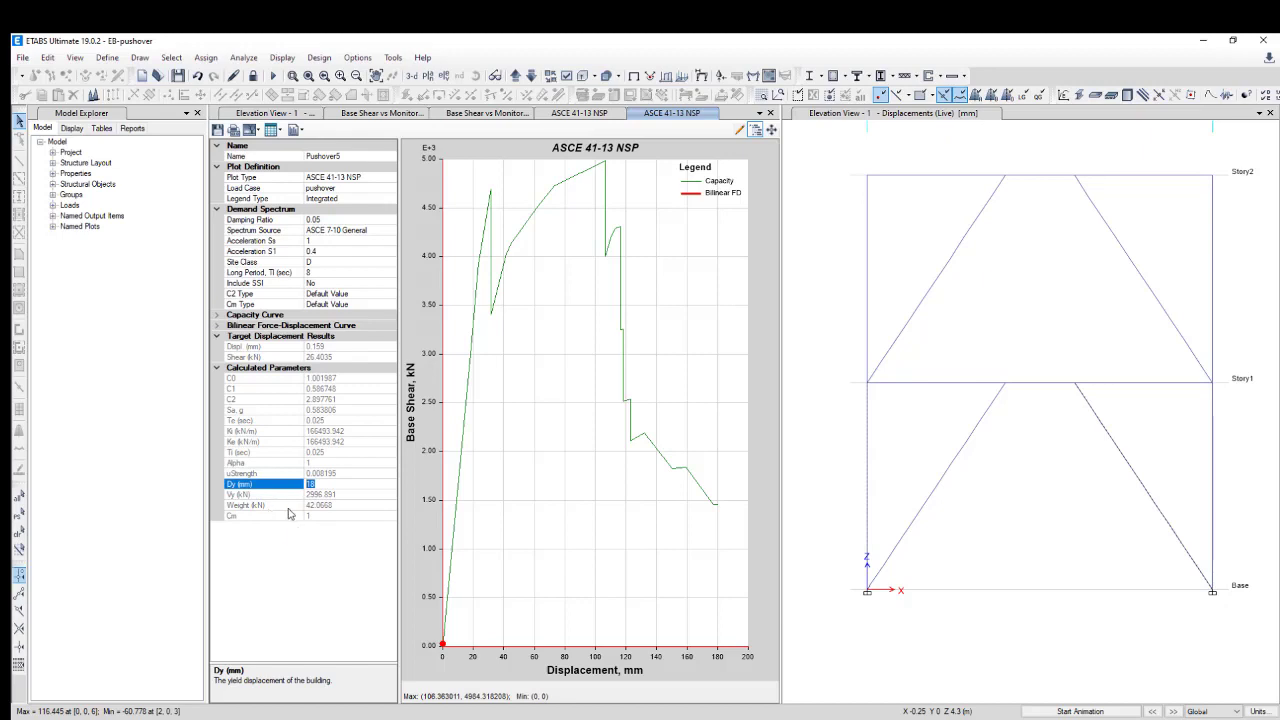
click(267, 495)
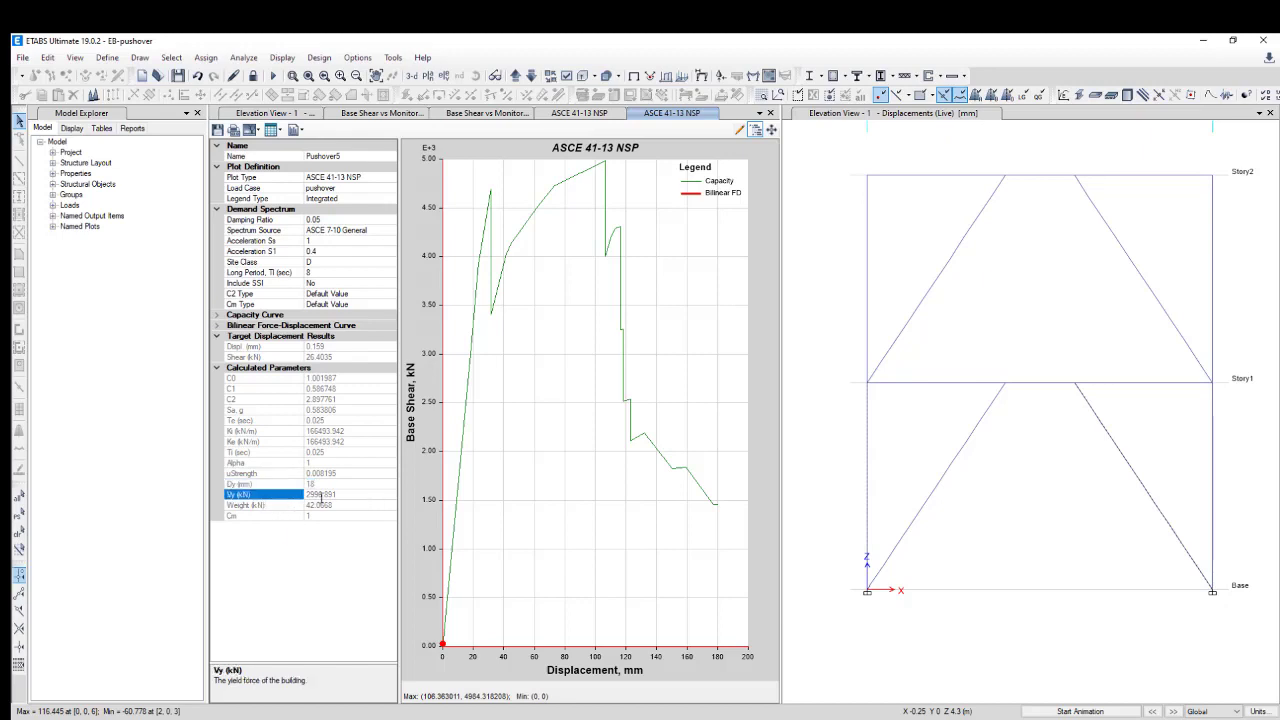
drag(350, 495, 300, 495)
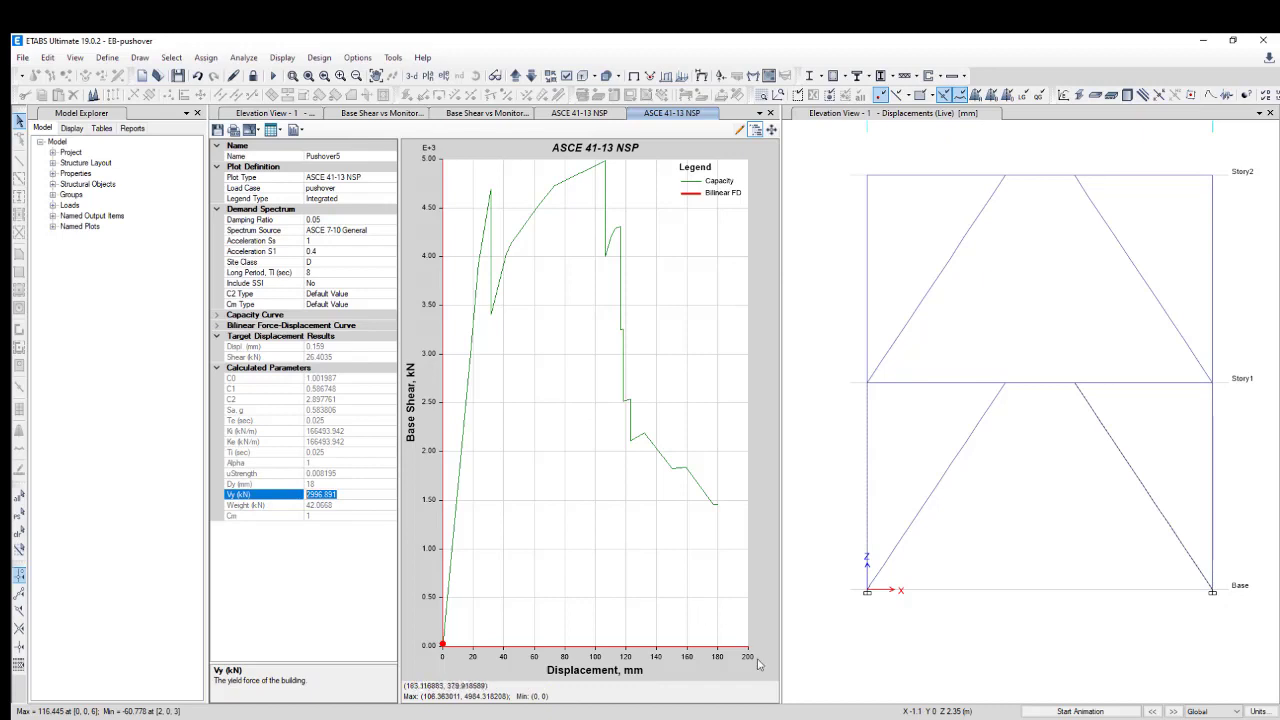
Step: Switch to Abaqus/CAE and inspect the AC YIELD contour of the PUSHOVER-240 frame in an oblique 3D view
mouse_move(944, 717)
click(944, 680)
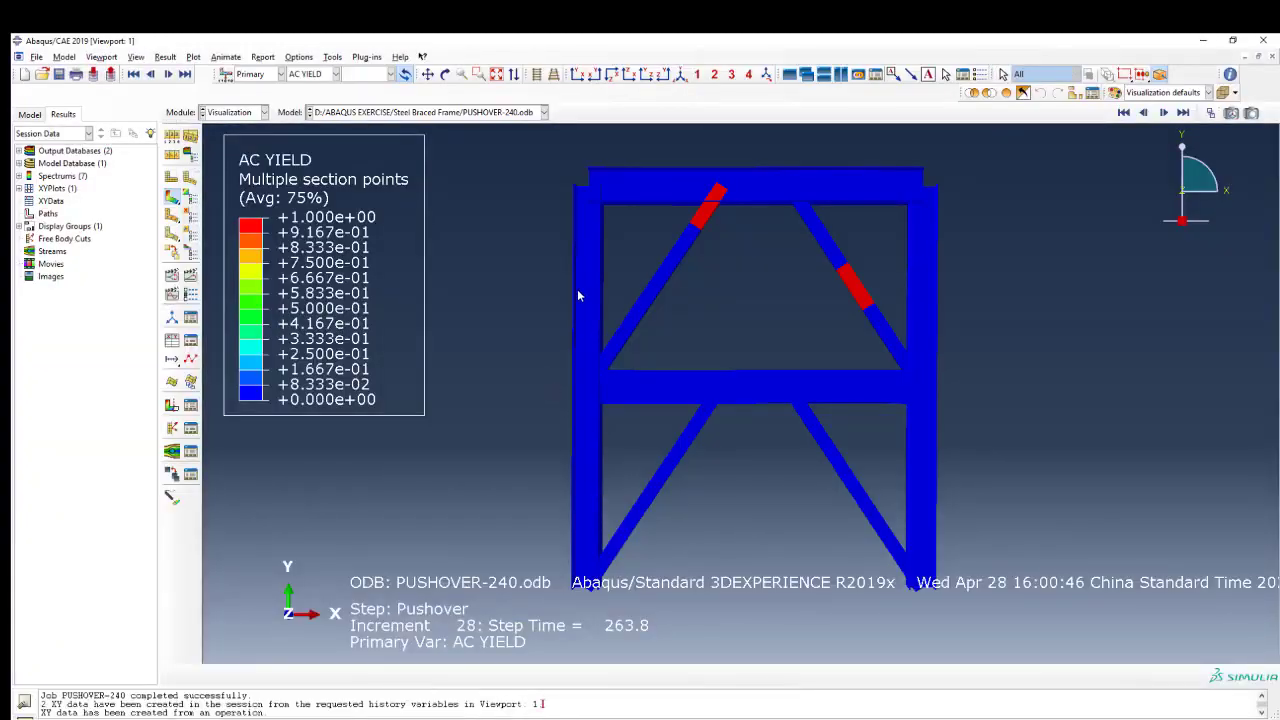
scroll(577, 294, up, 2)
scroll(700, 410, down, 2)
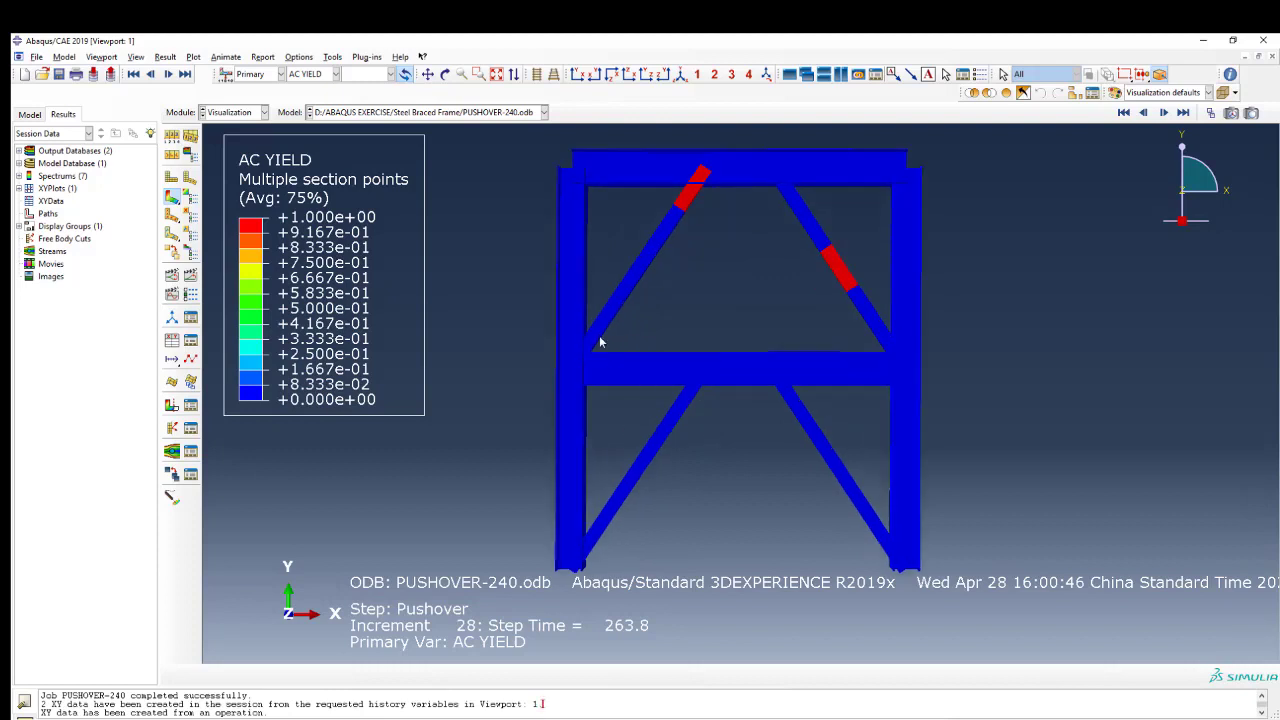
scroll(587, 322, up, 1)
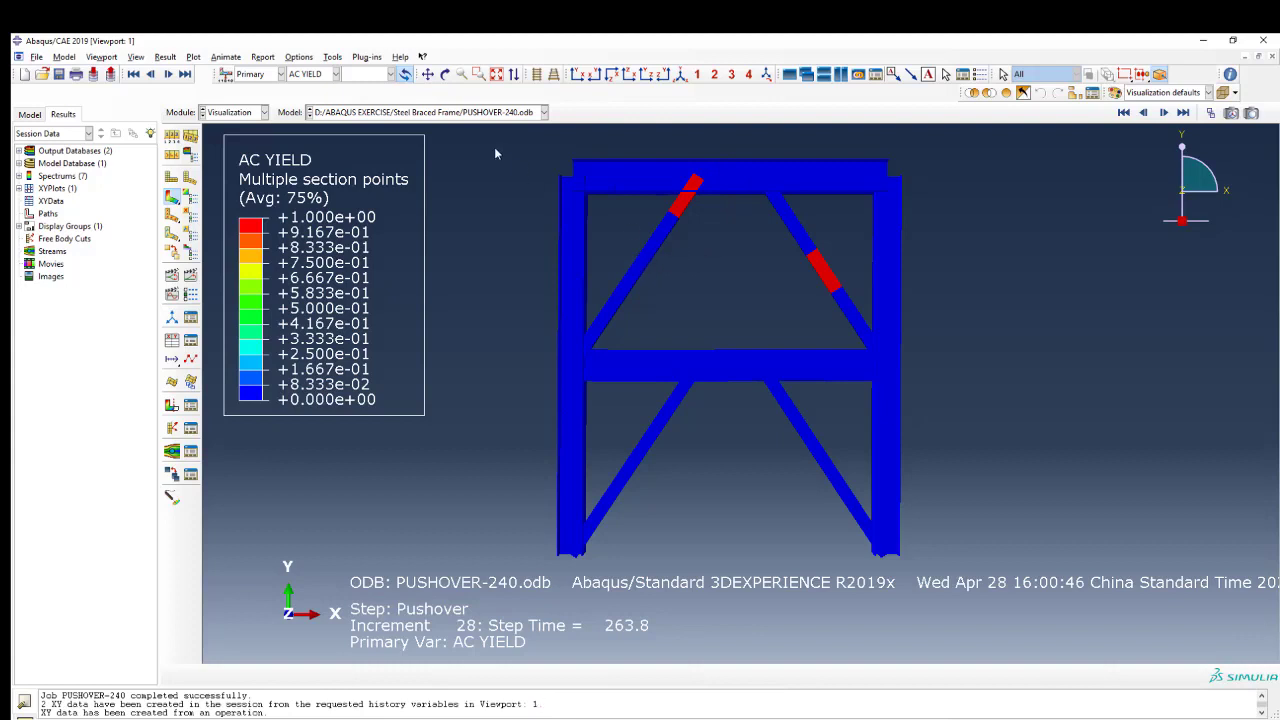
click(446, 75)
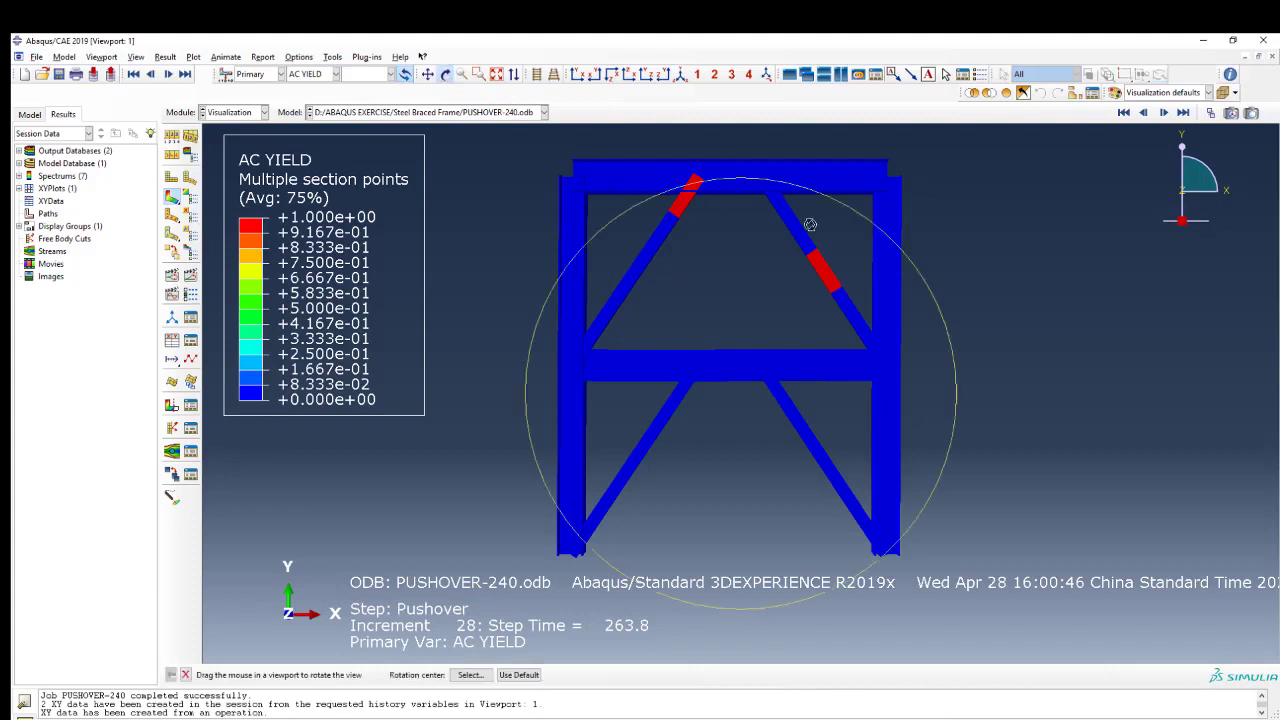
drag(810, 224, 591, 325)
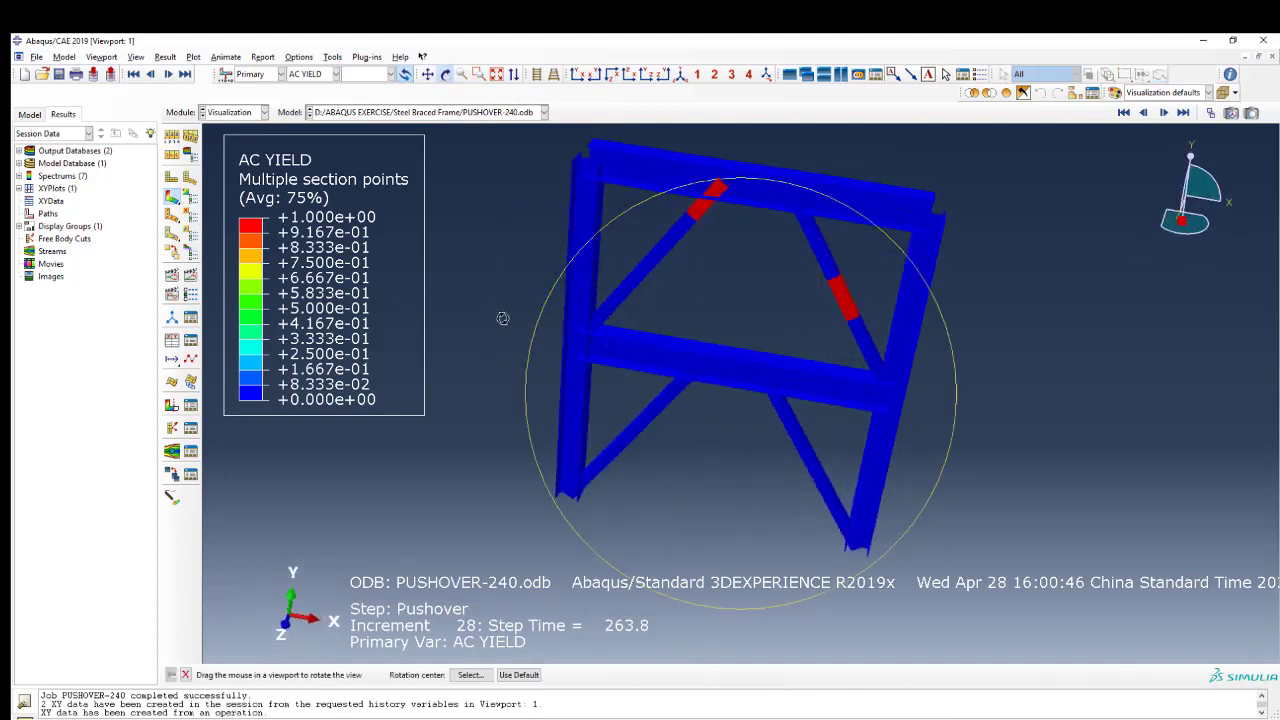
key(Escape)
click(238, 113)
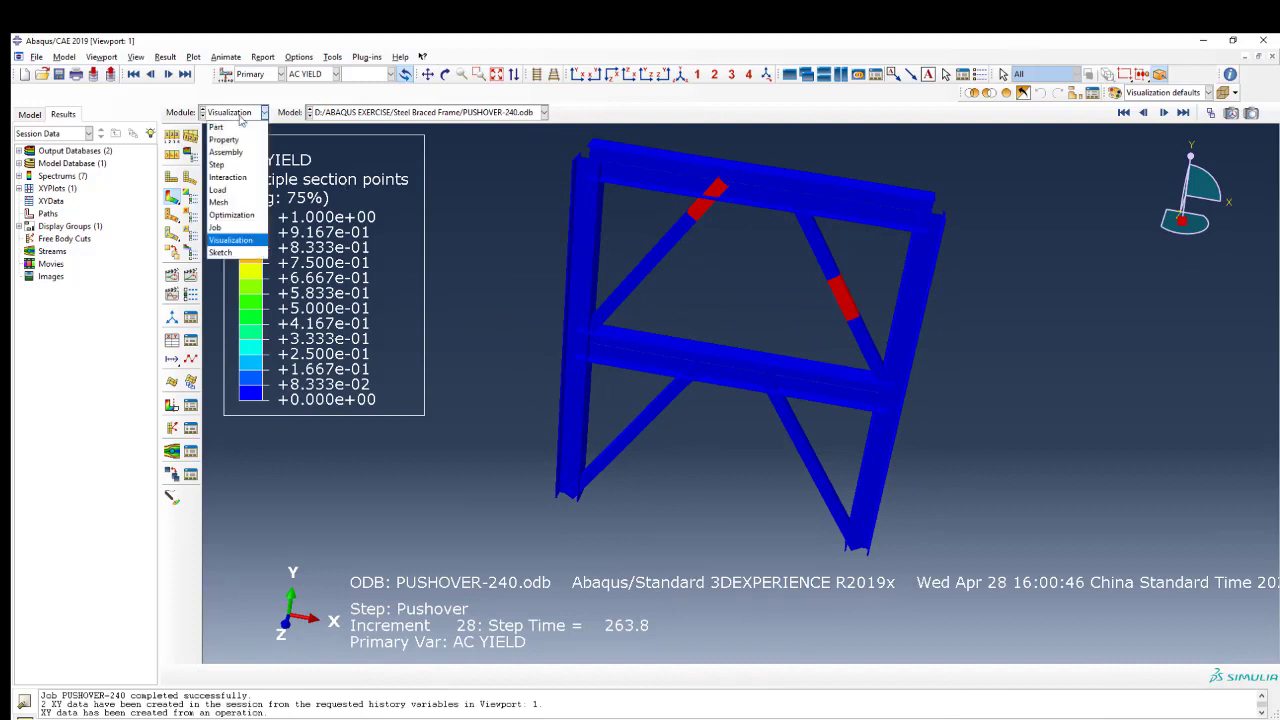
click(25, 73)
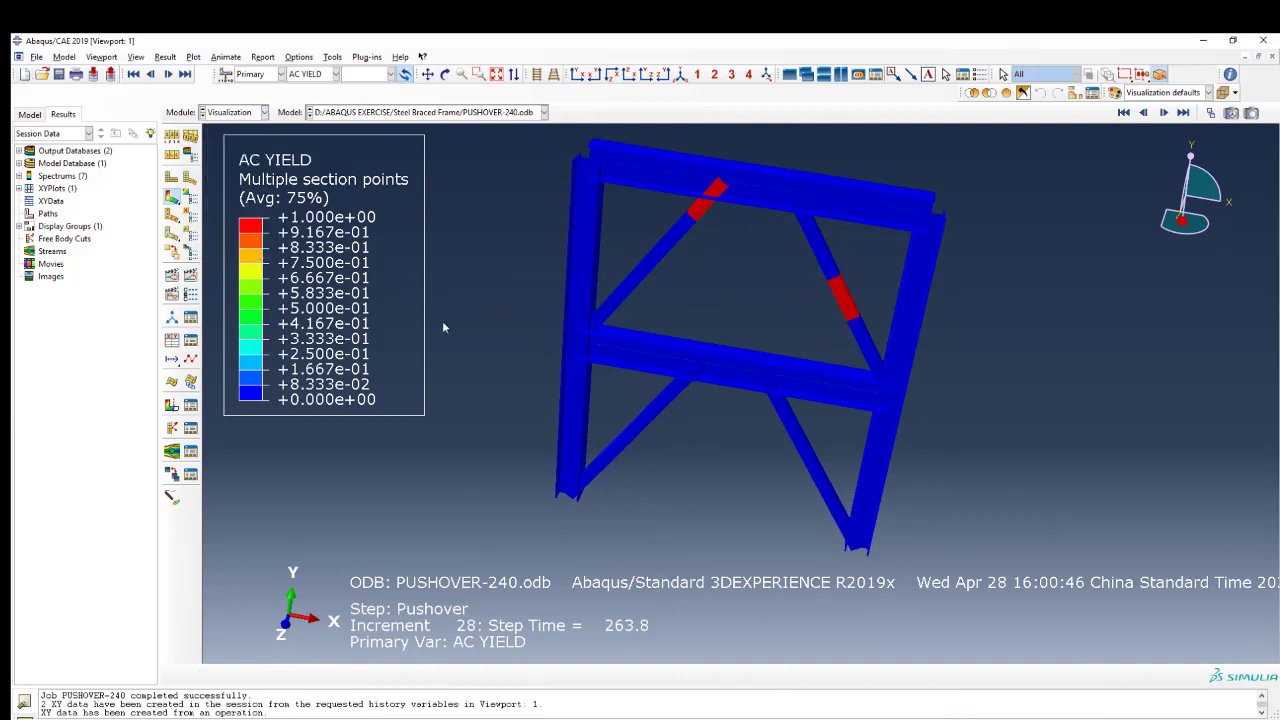
Step: Start a new model database, saving the current one as ECB.cae in the Steel Braced Frame directory
click(24, 75)
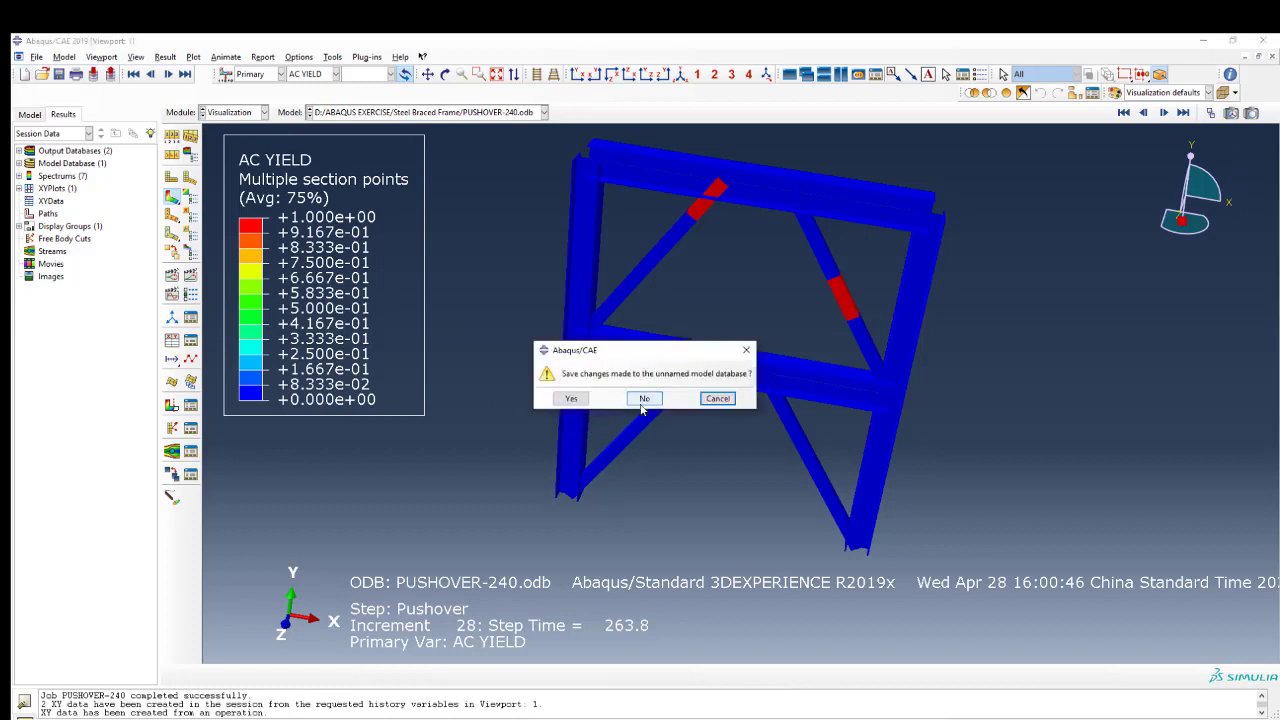
click(575, 400)
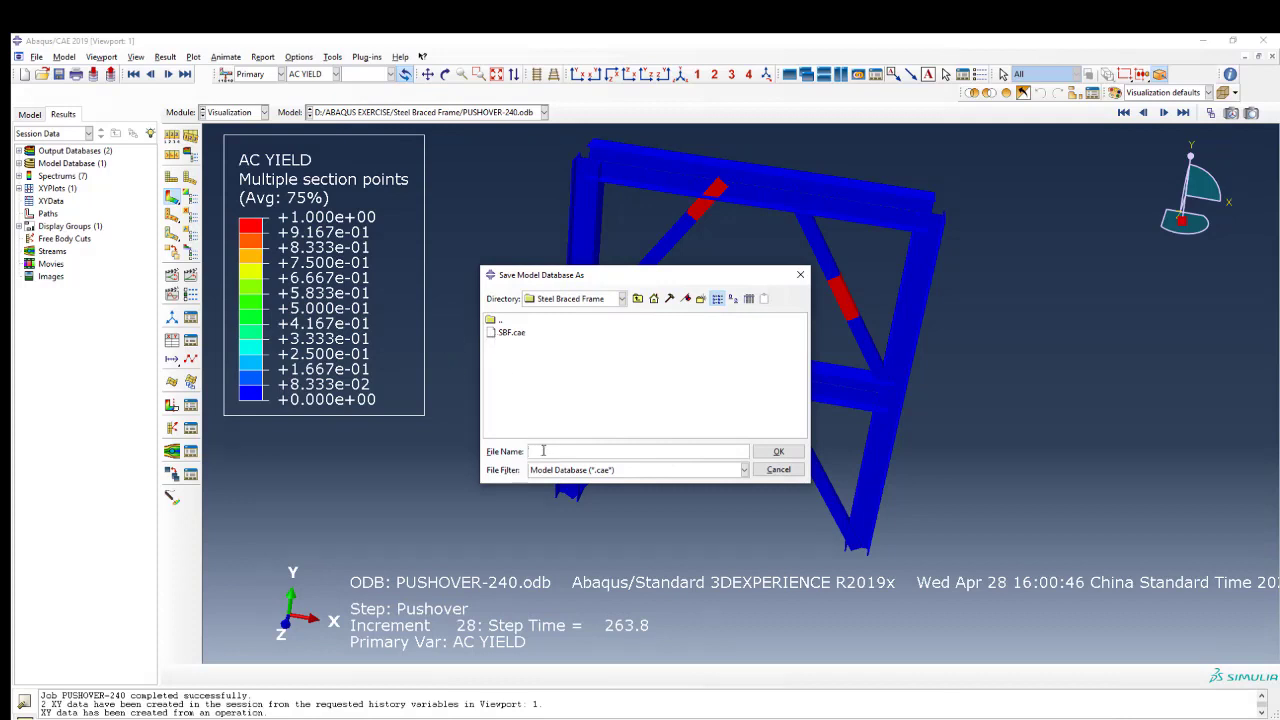
text(B)
click(774, 452)
click(776, 452)
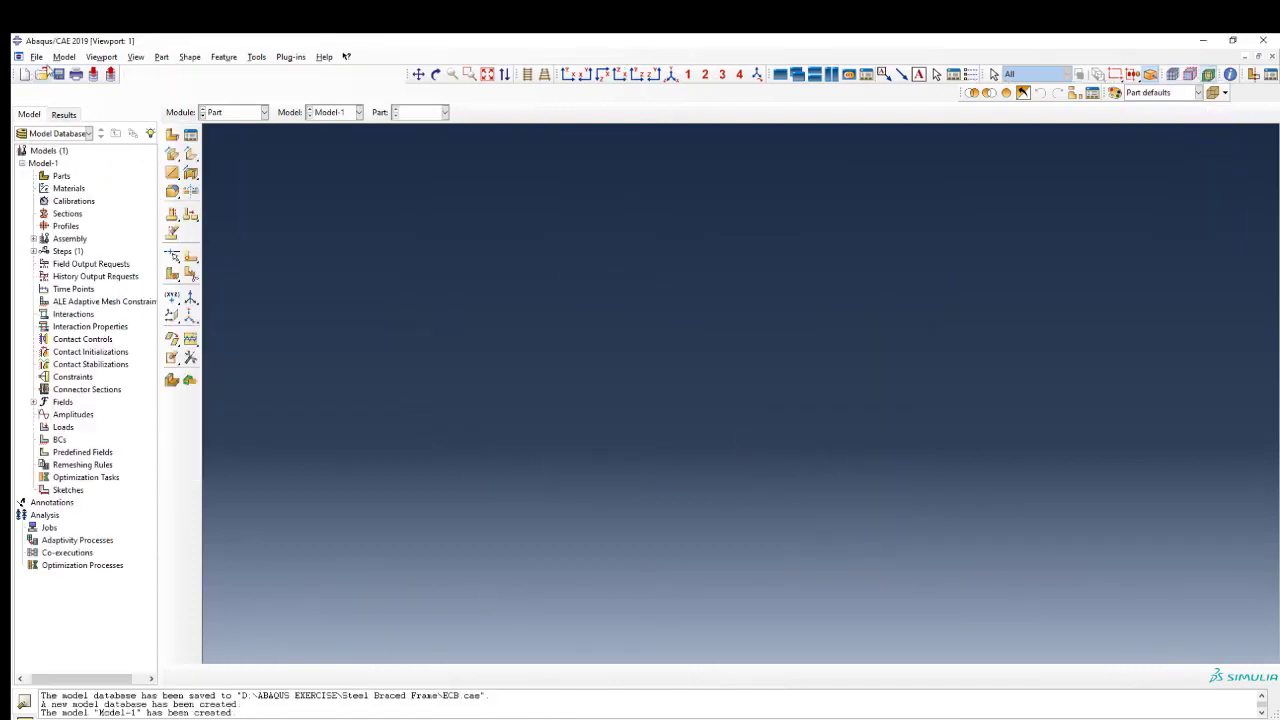
Step: Set the work directory to D:\ABAQUS EXERCISE\Steel Braced Frame
click(37, 57)
click(82, 146)
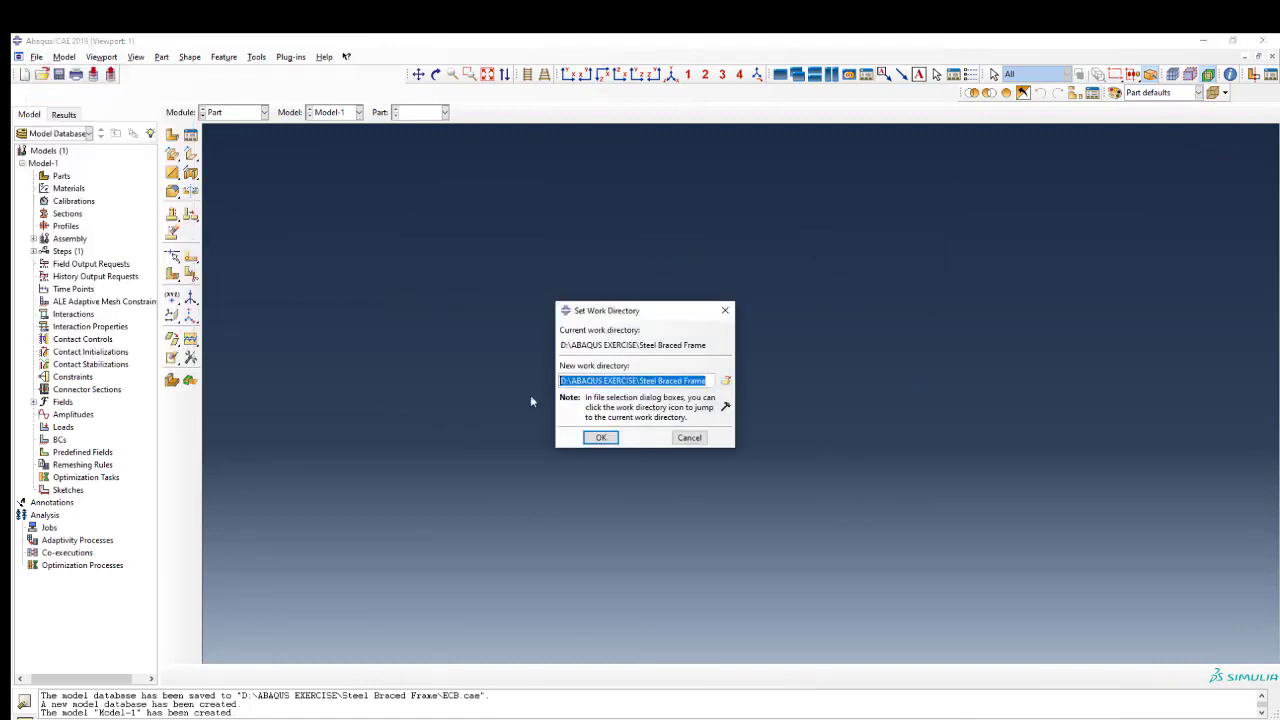
click(601, 437)
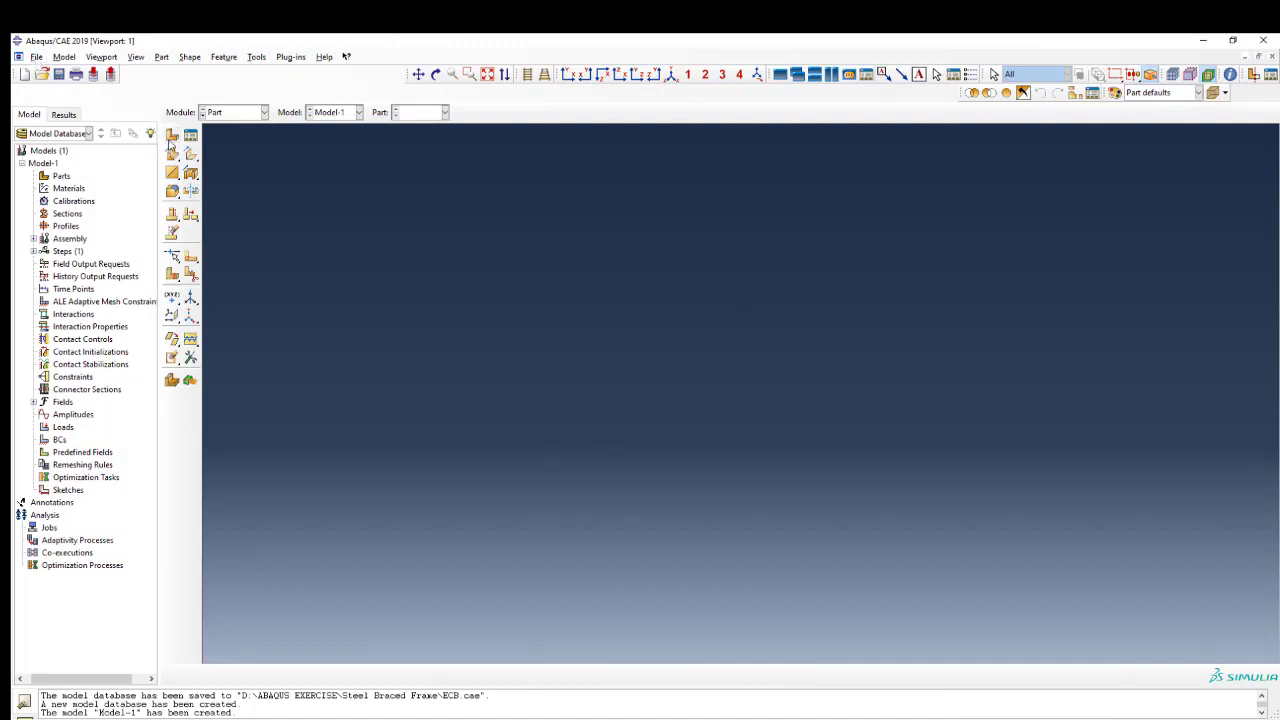
Step: Create a 3D deformable planar wire part named ECF with an approximate size of 8000
click(172, 135)
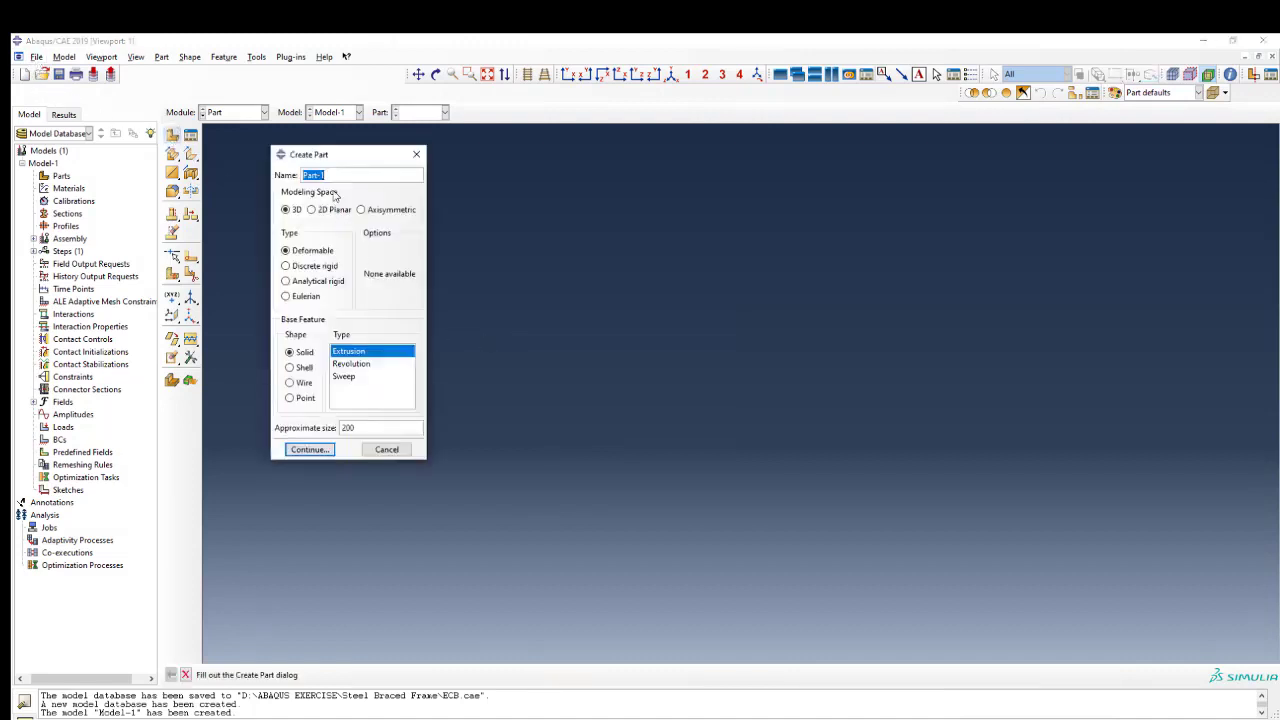
text(ECF)
click(292, 367)
click(292, 382)
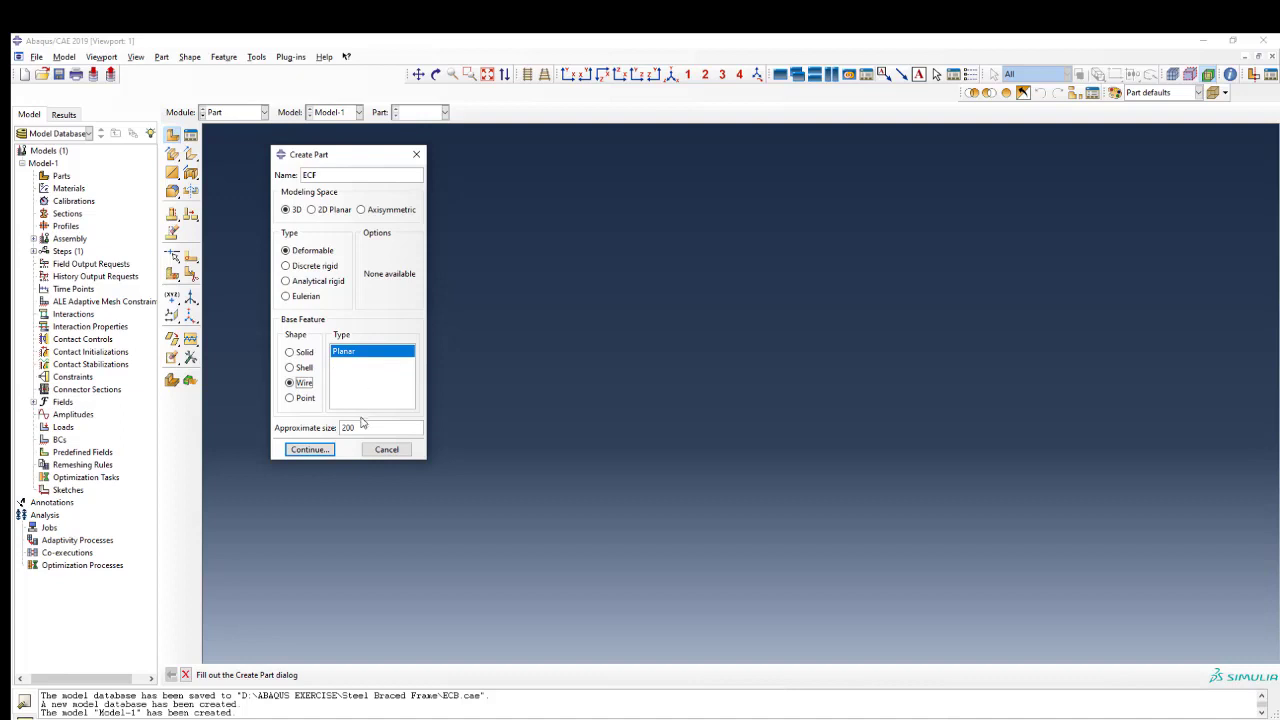
drag(368, 430, 342, 428)
text(8000)
click(316, 449)
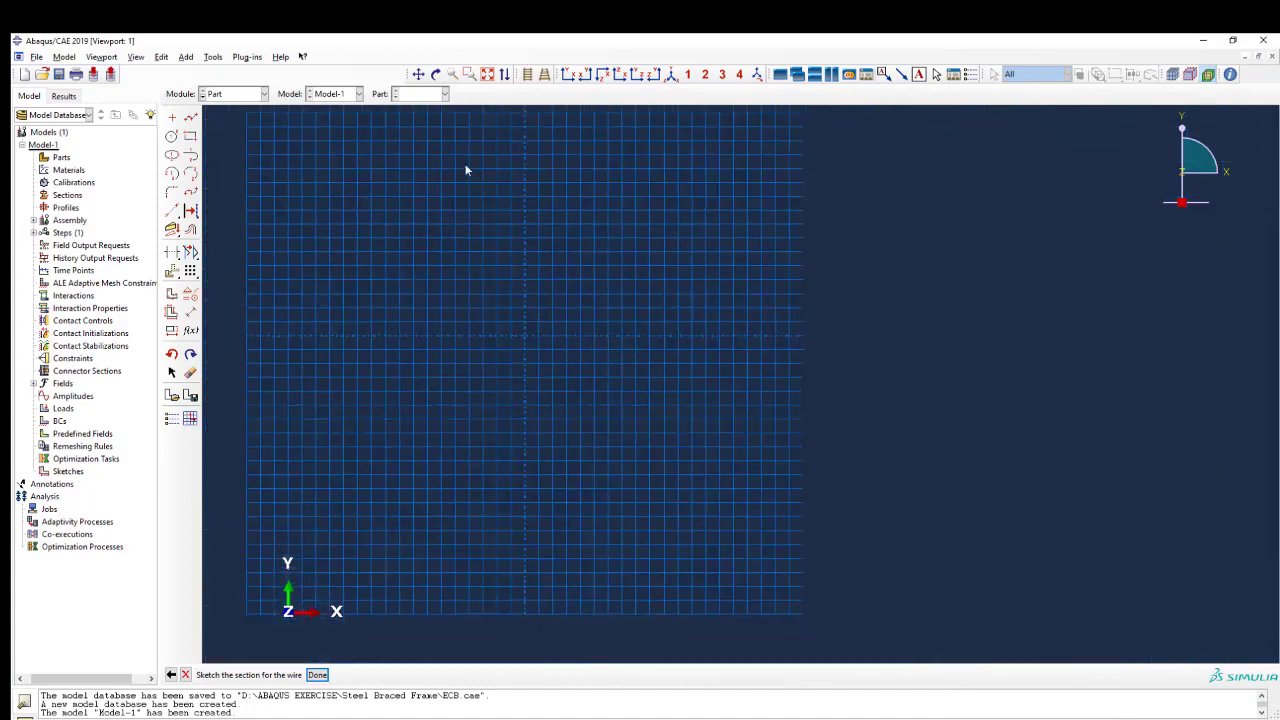
Step: Sketch a rectangle about 1550 wide and 2600 high, extending up and to the right from near the sketch origin
click(190, 135)
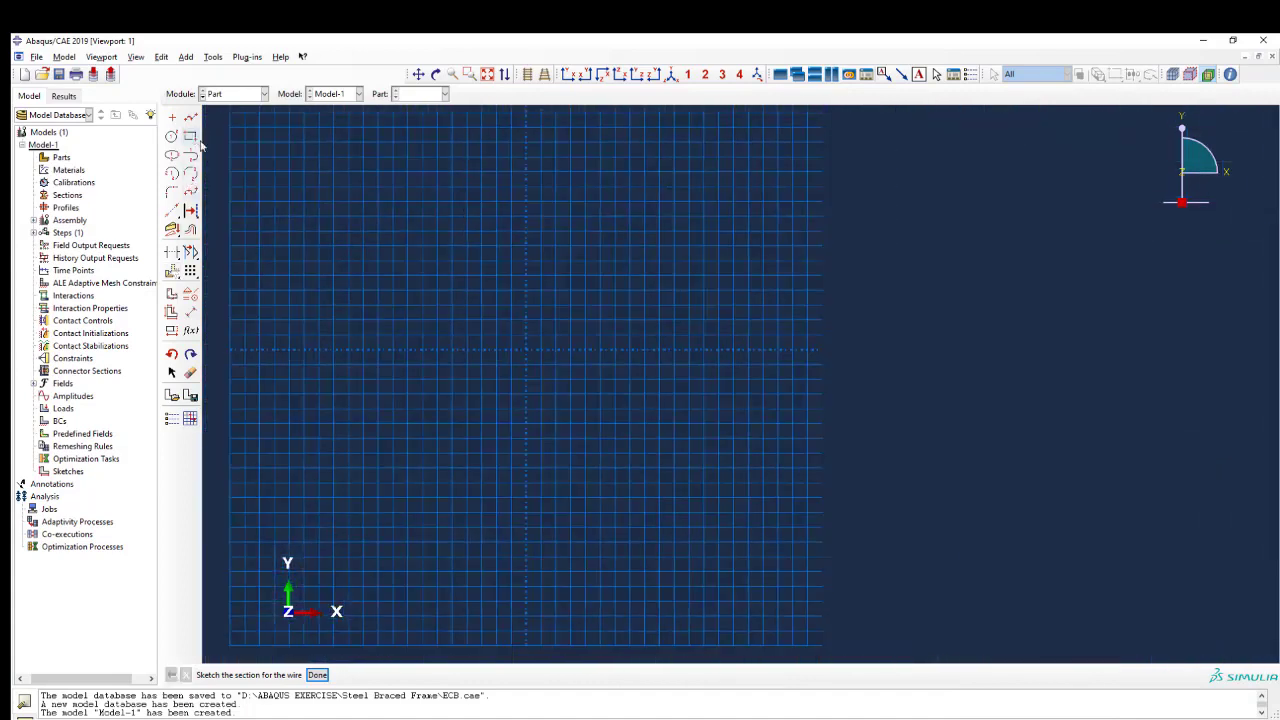
click(526, 348)
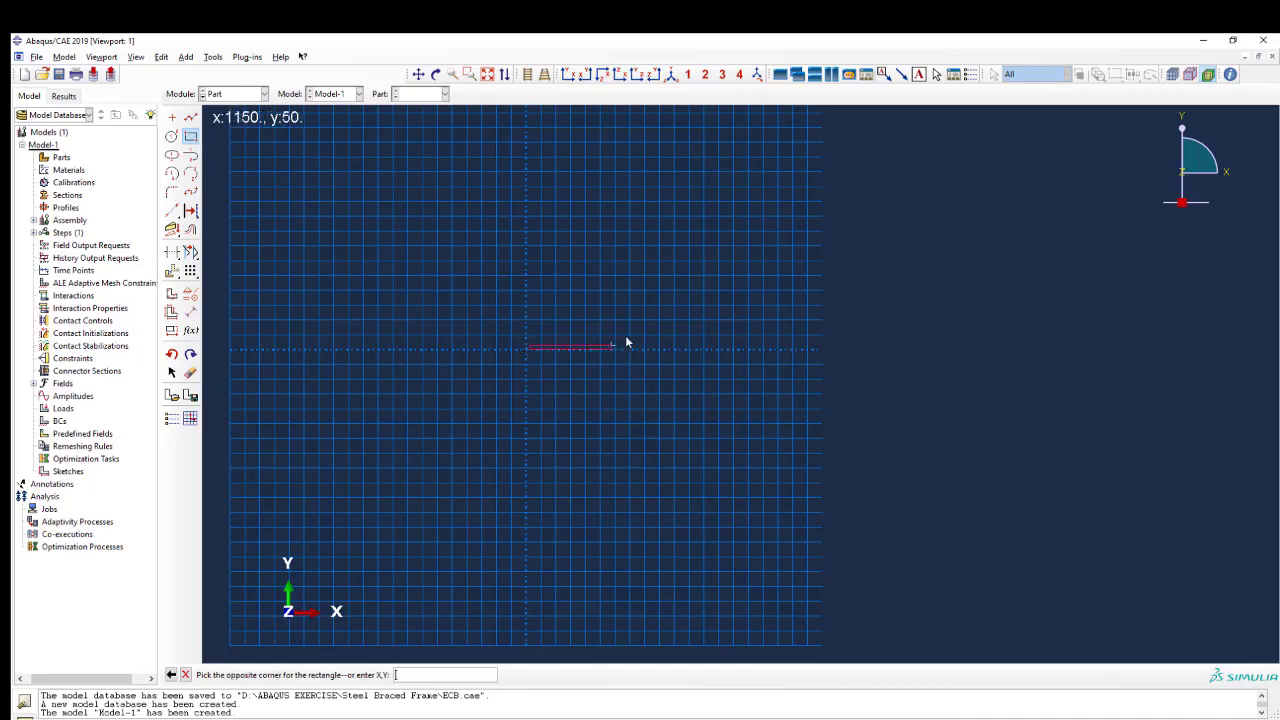
click(645, 160)
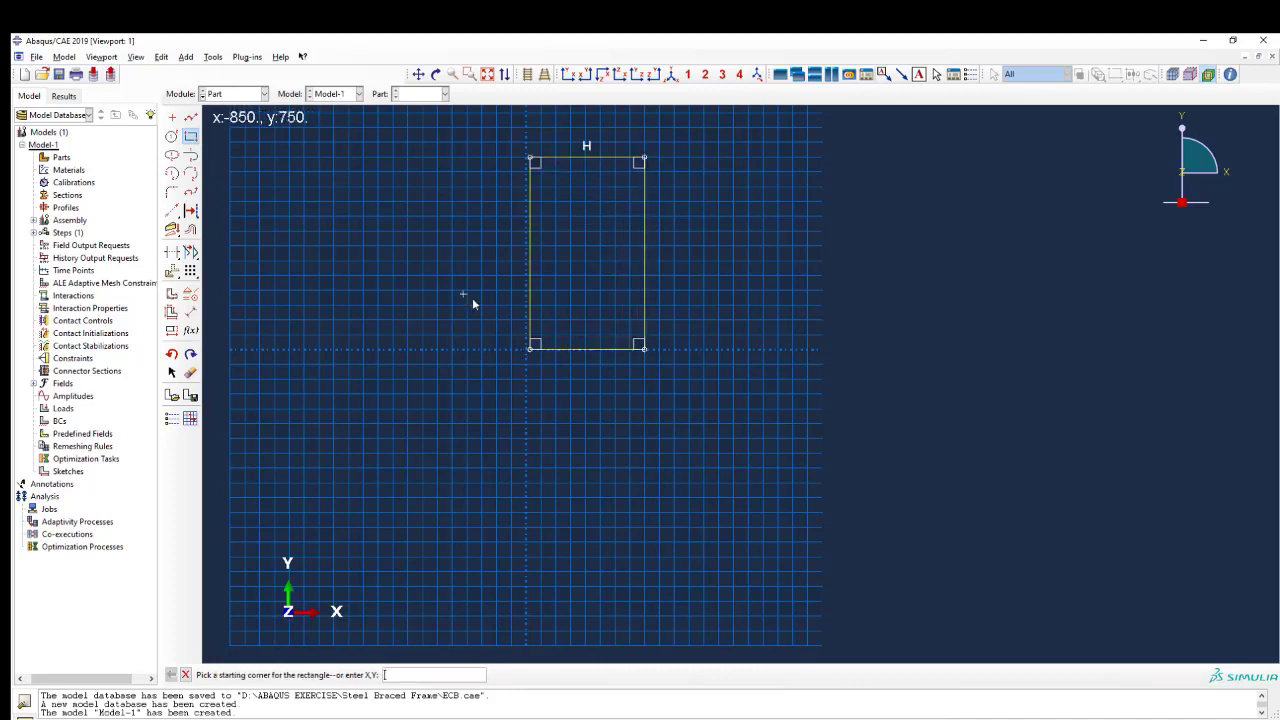
Step: Dimension the rectangle's bottom edge with a length of 3000
click(190, 313)
click(591, 350)
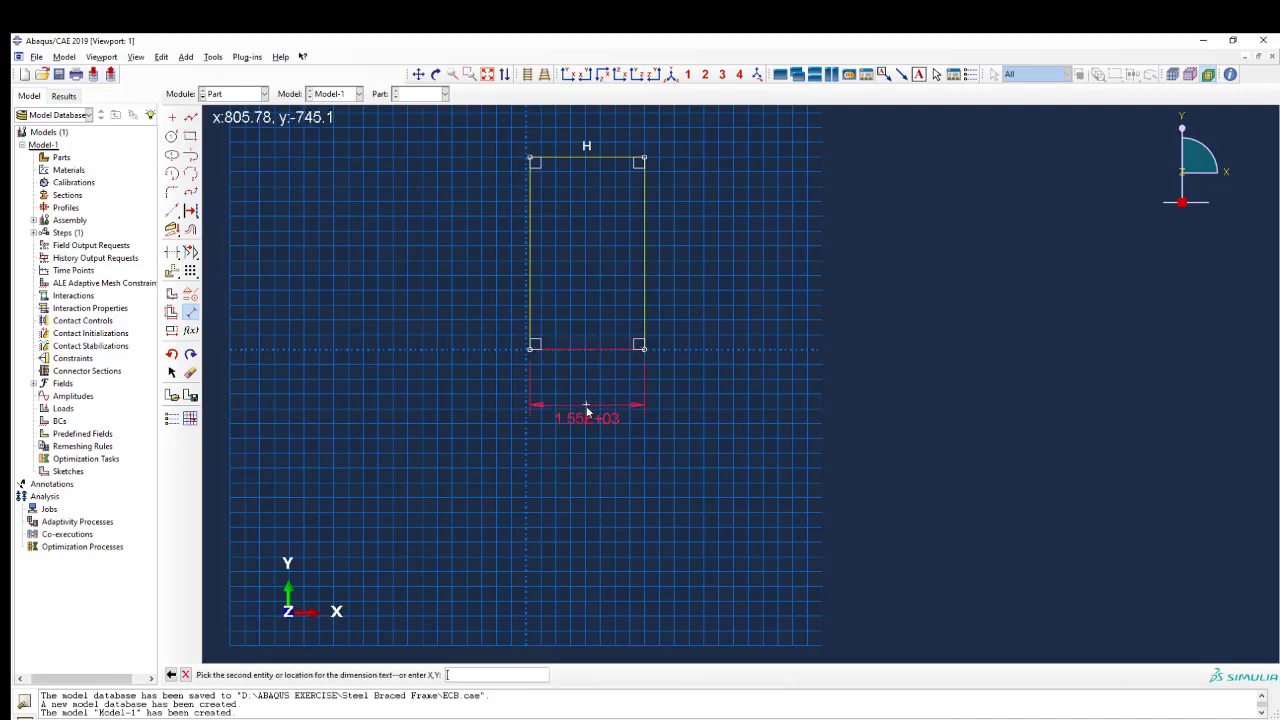
click(588, 393)
text(1)
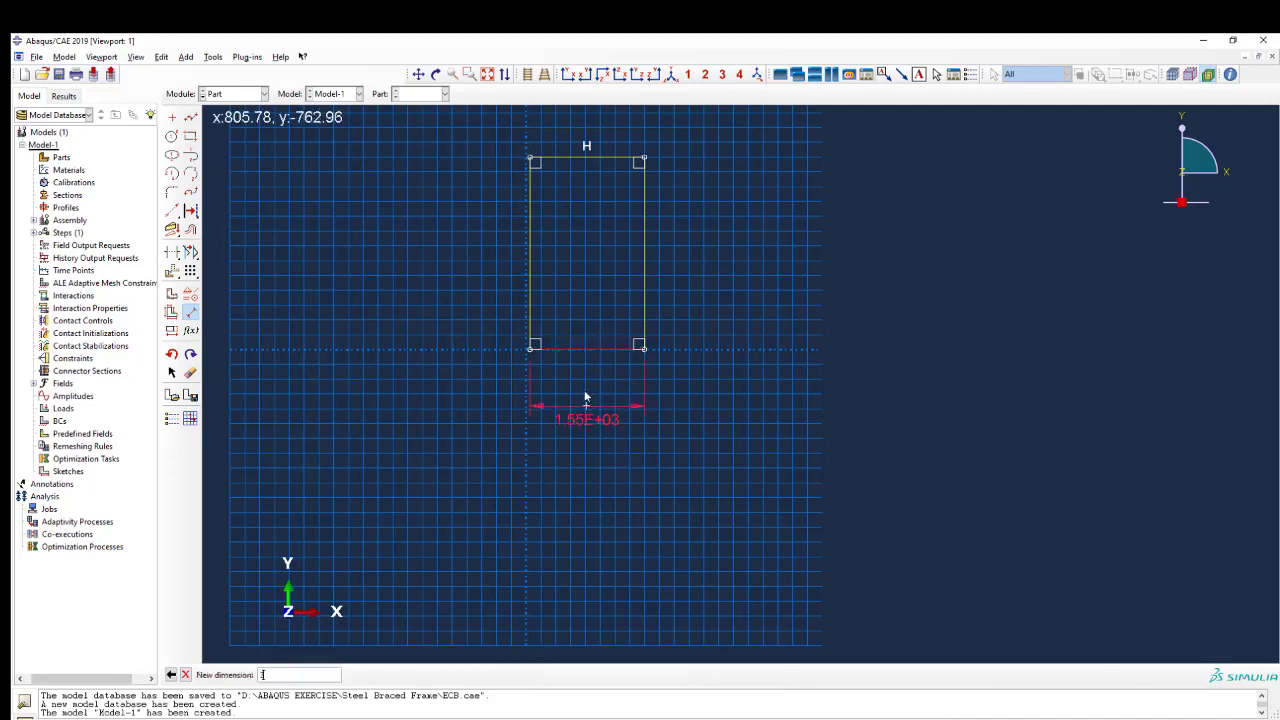
text(000)
key(Return)
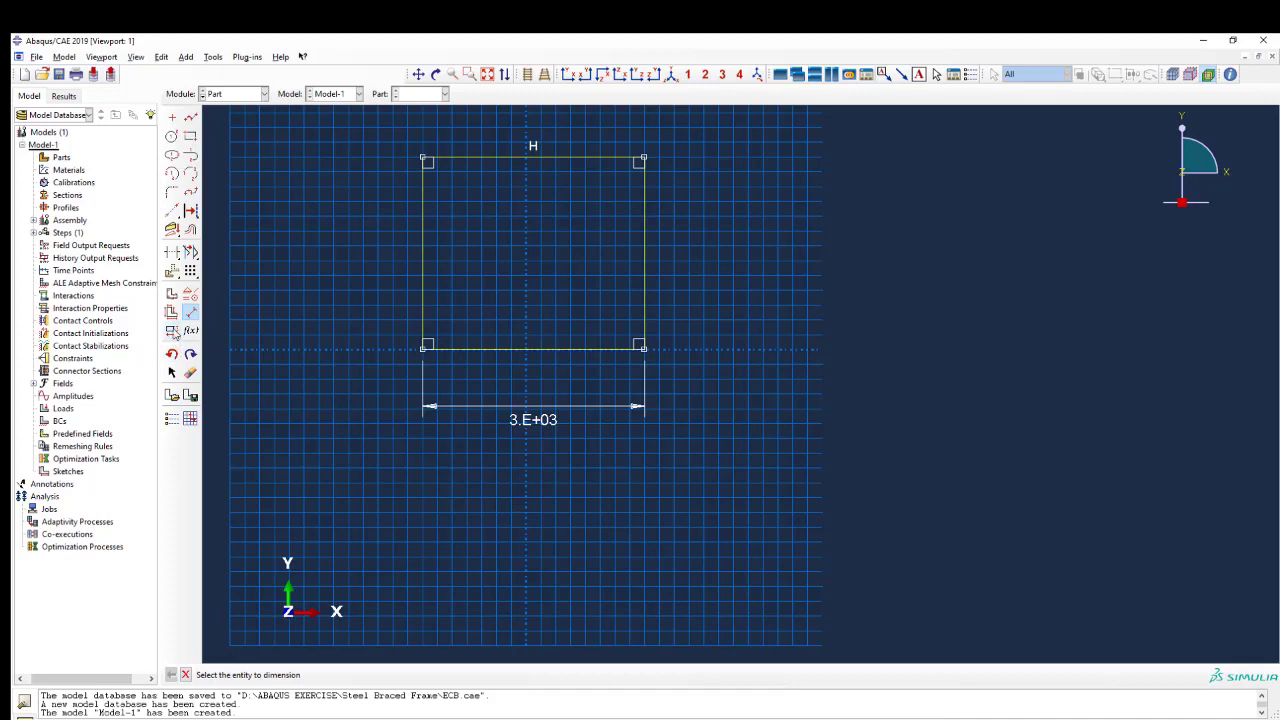
Step: Edit the bottom edge's dimension to 5000
click(172, 331)
click(524, 430)
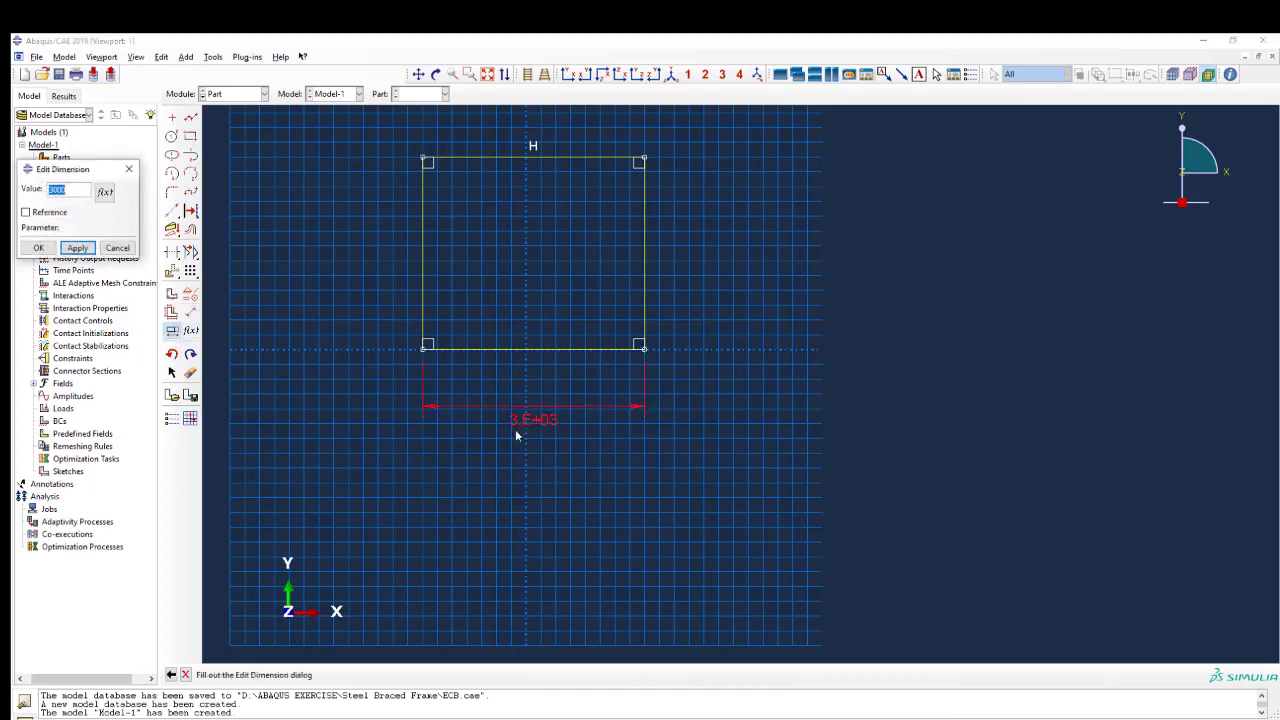
text(500)
key(Return)
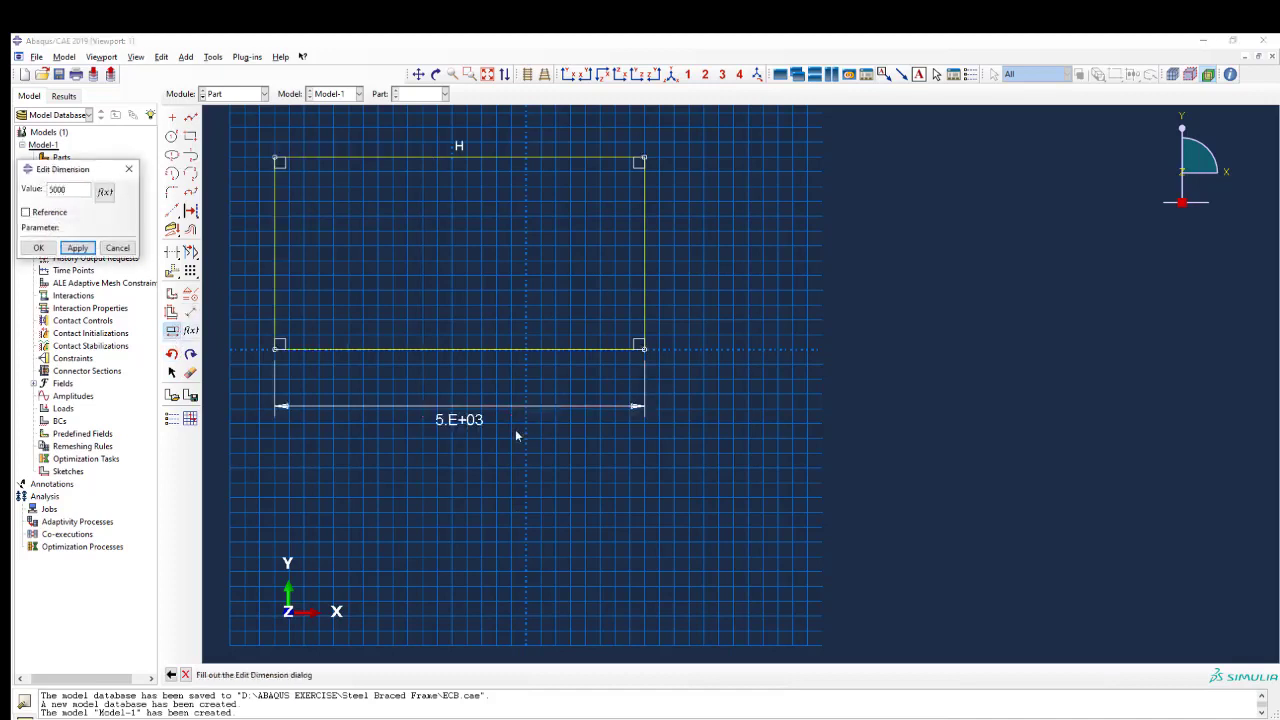
click(38, 247)
Step: Dimension the rectangle's right edge with a height of 6000
scroll(623, 357, down, 1)
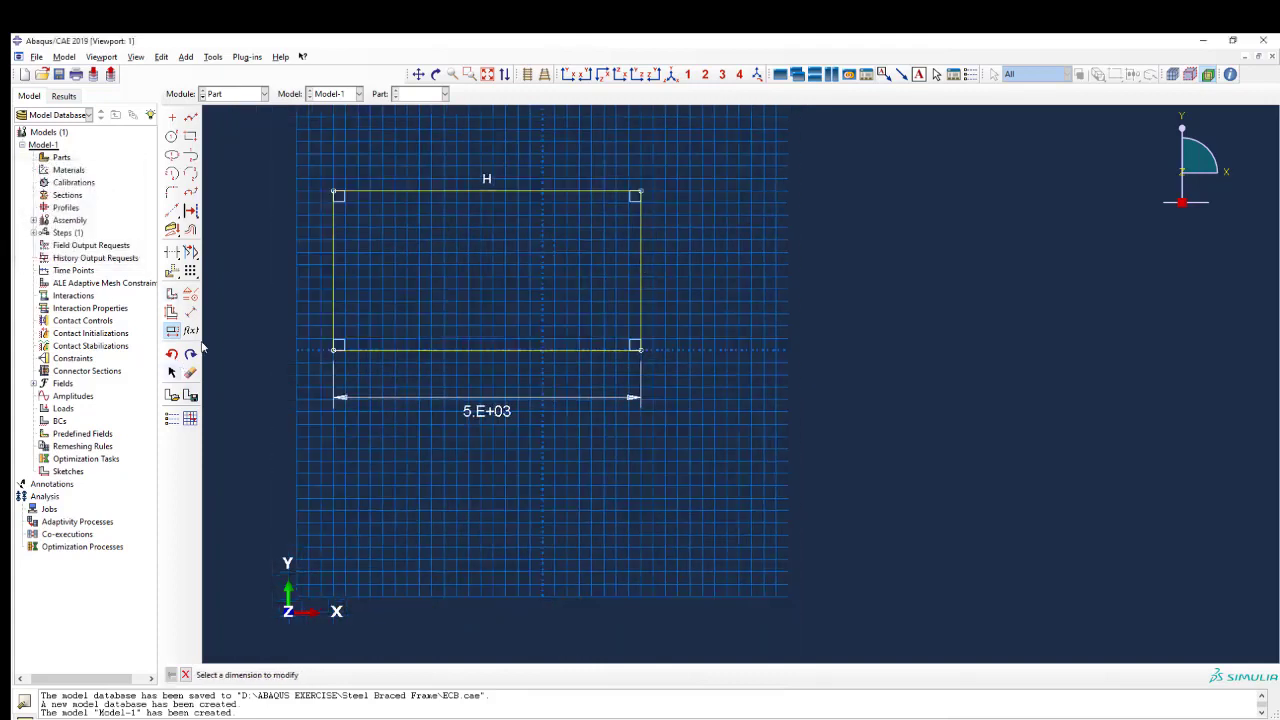
click(190, 312)
click(642, 284)
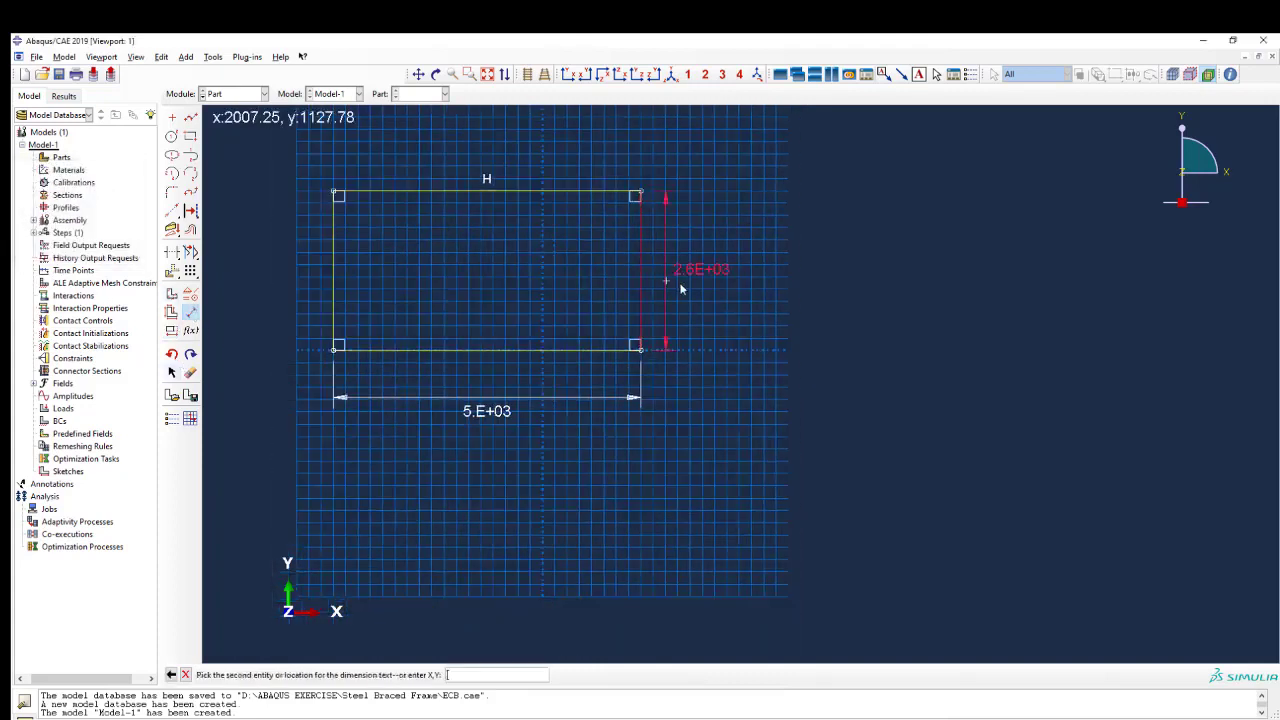
click(685, 285)
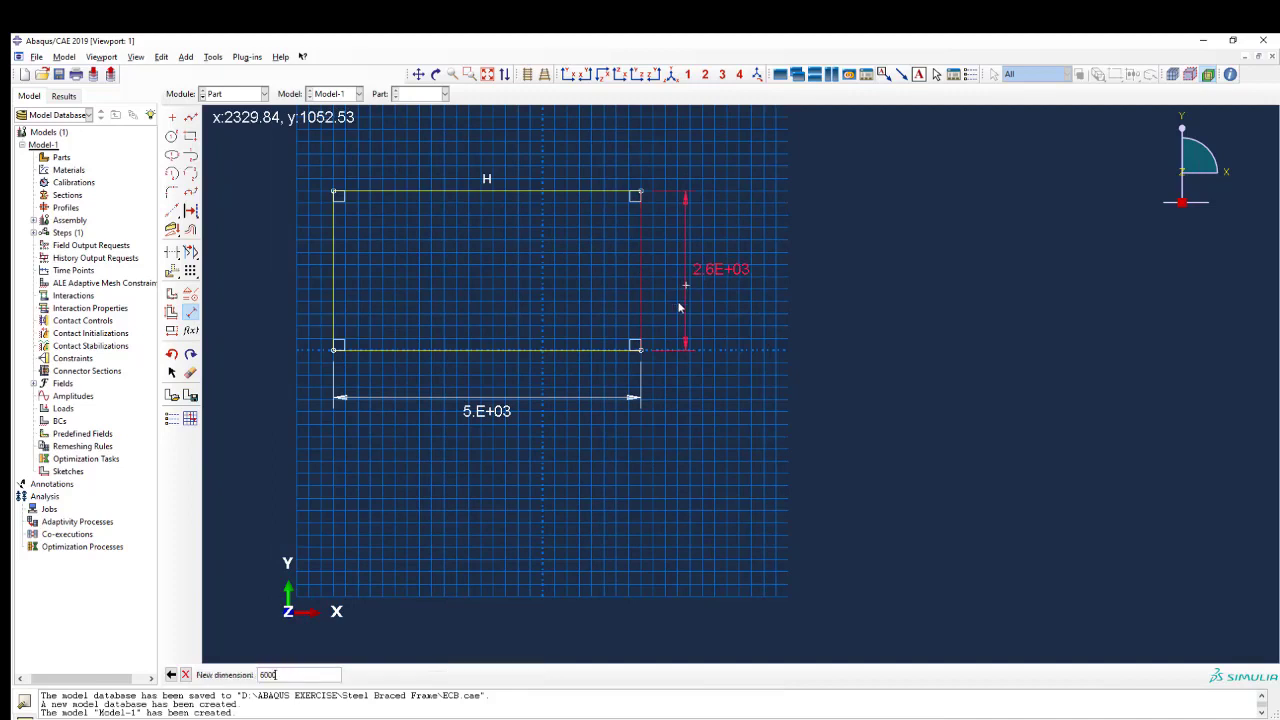
key(Return)
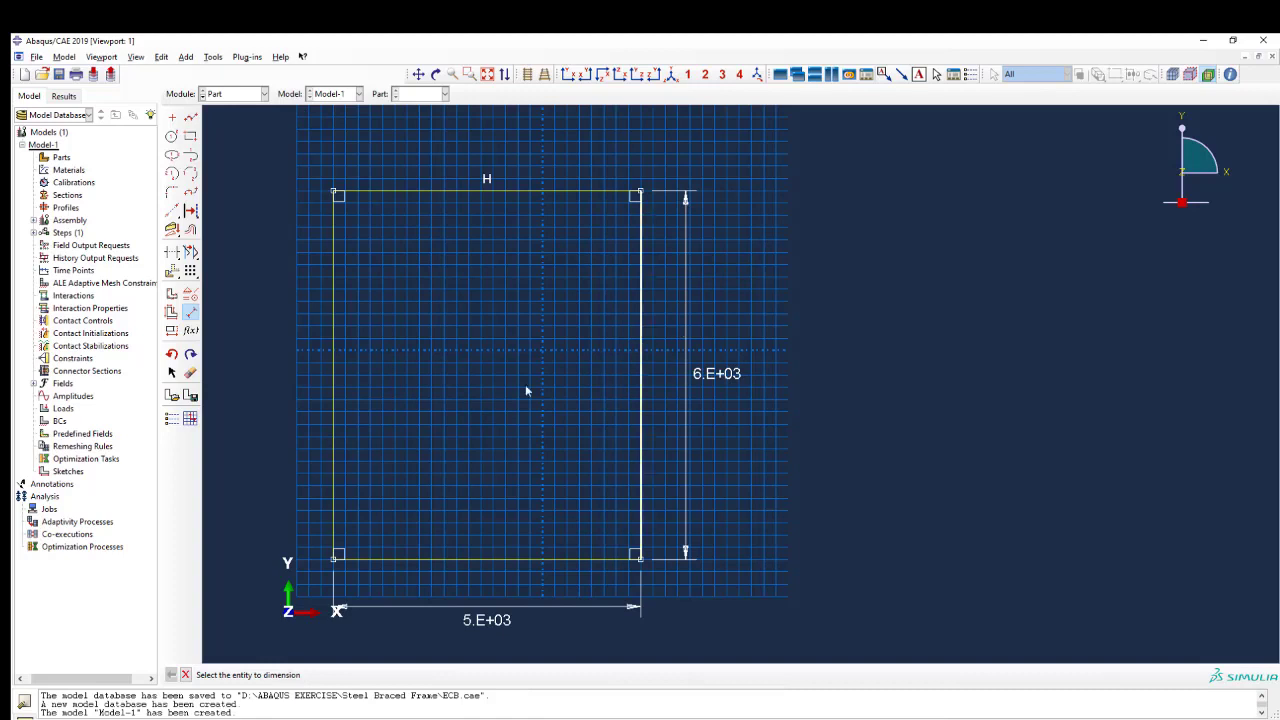
Step: Draw a horizontal line between the midpoints of the rectangle's two vertical edges as the first-floor beam
scroll(485, 388, down, 1)
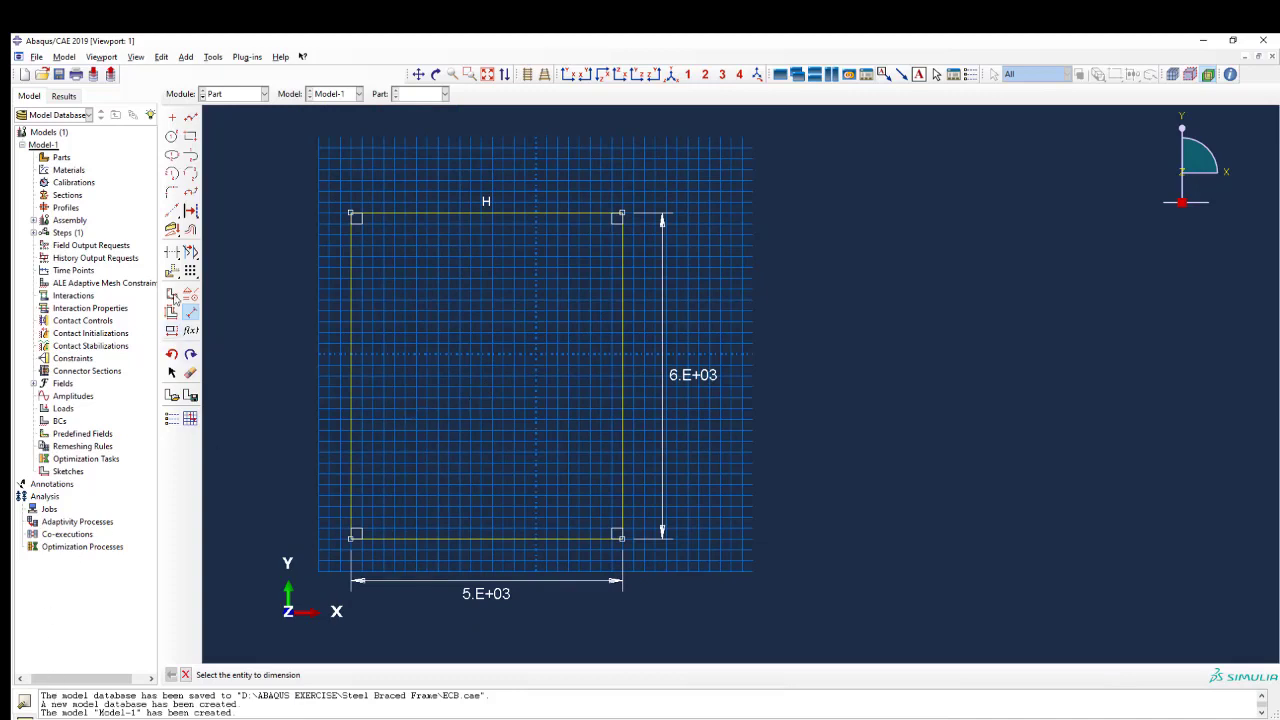
click(191, 118)
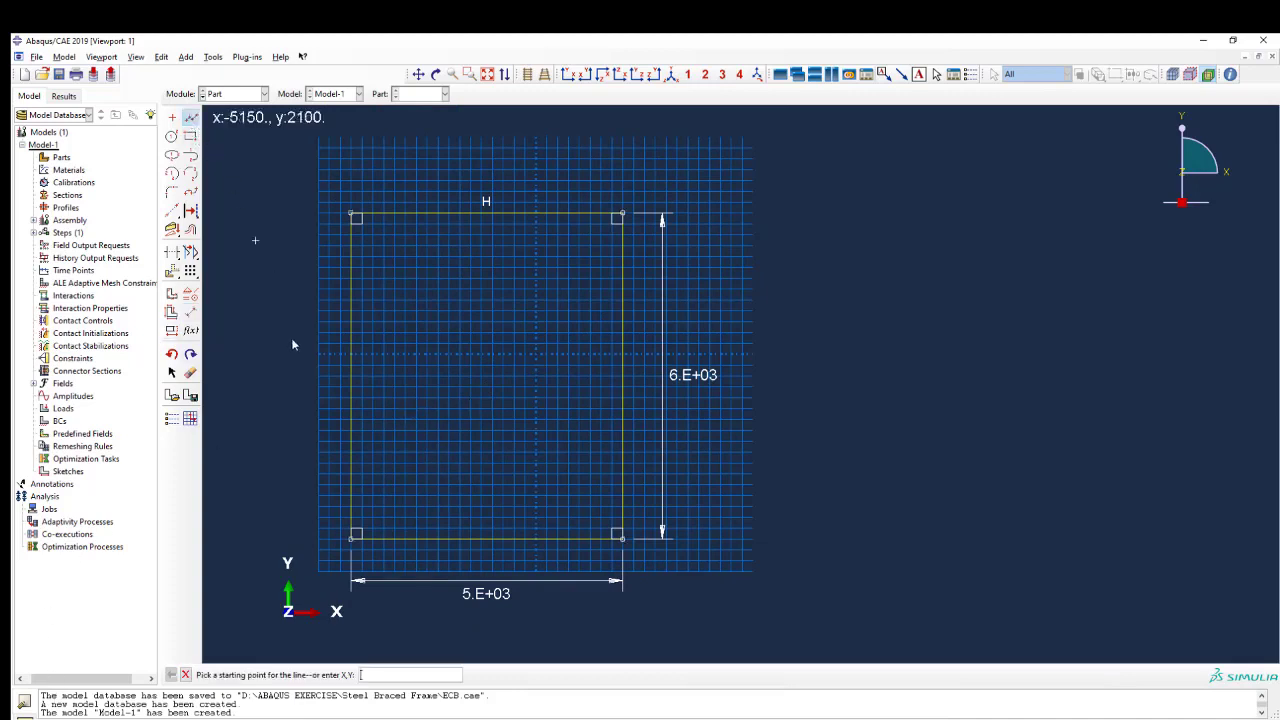
click(352, 376)
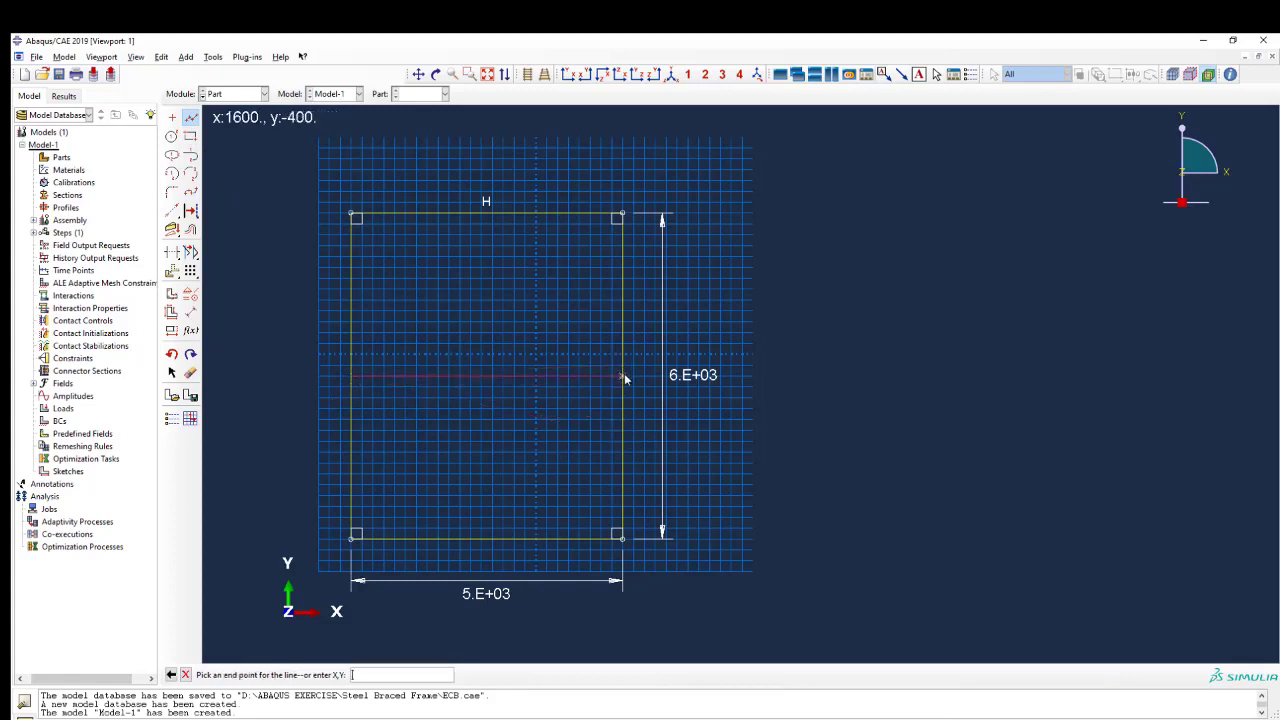
click(623, 377)
right_click(661, 363)
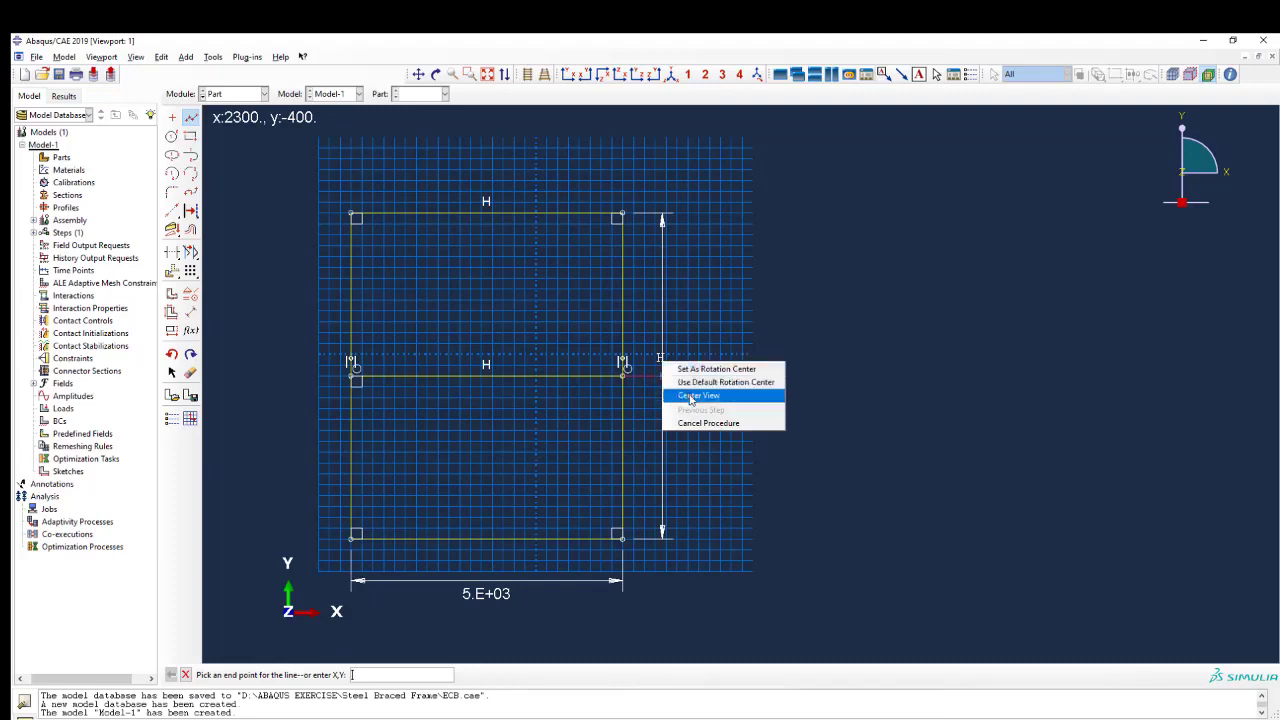
click(700, 423)
Step: Delete the bottom and top edges of the rectangle, keeping the two columns and the middle beam
scroll(476, 262, down, 3)
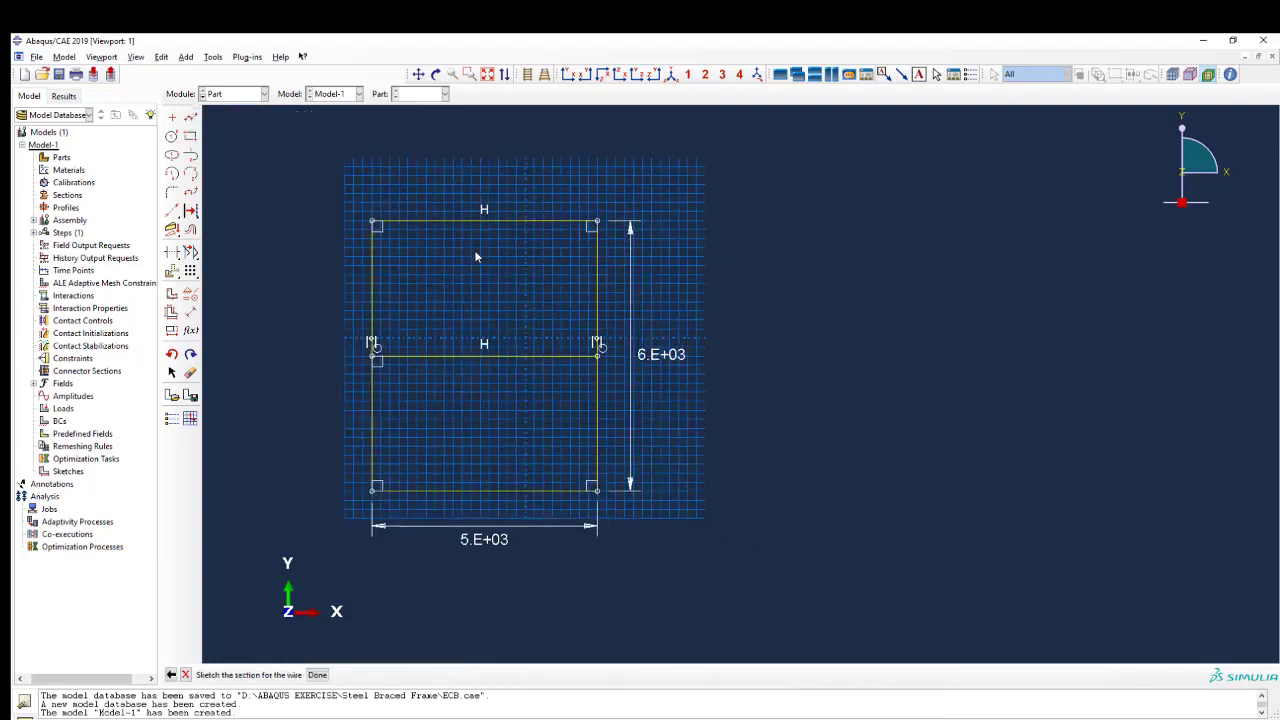
scroll(489, 389, up, 1)
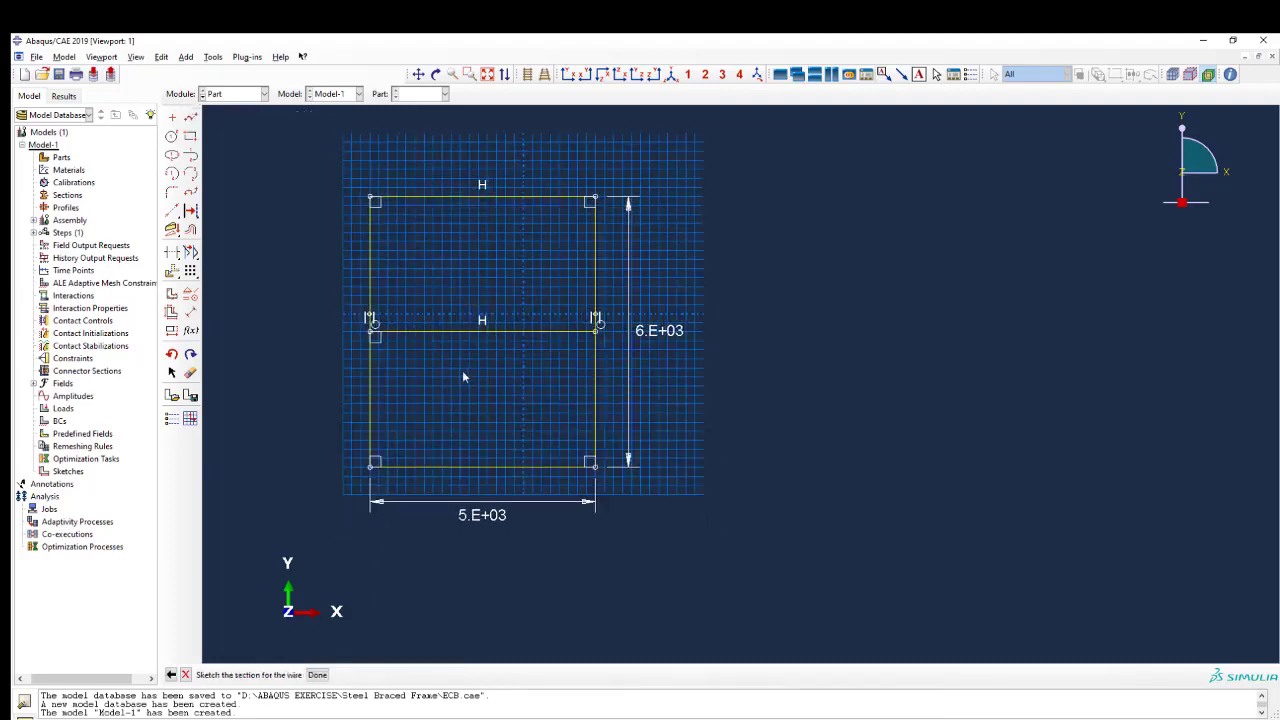
click(190, 372)
click(494, 468)
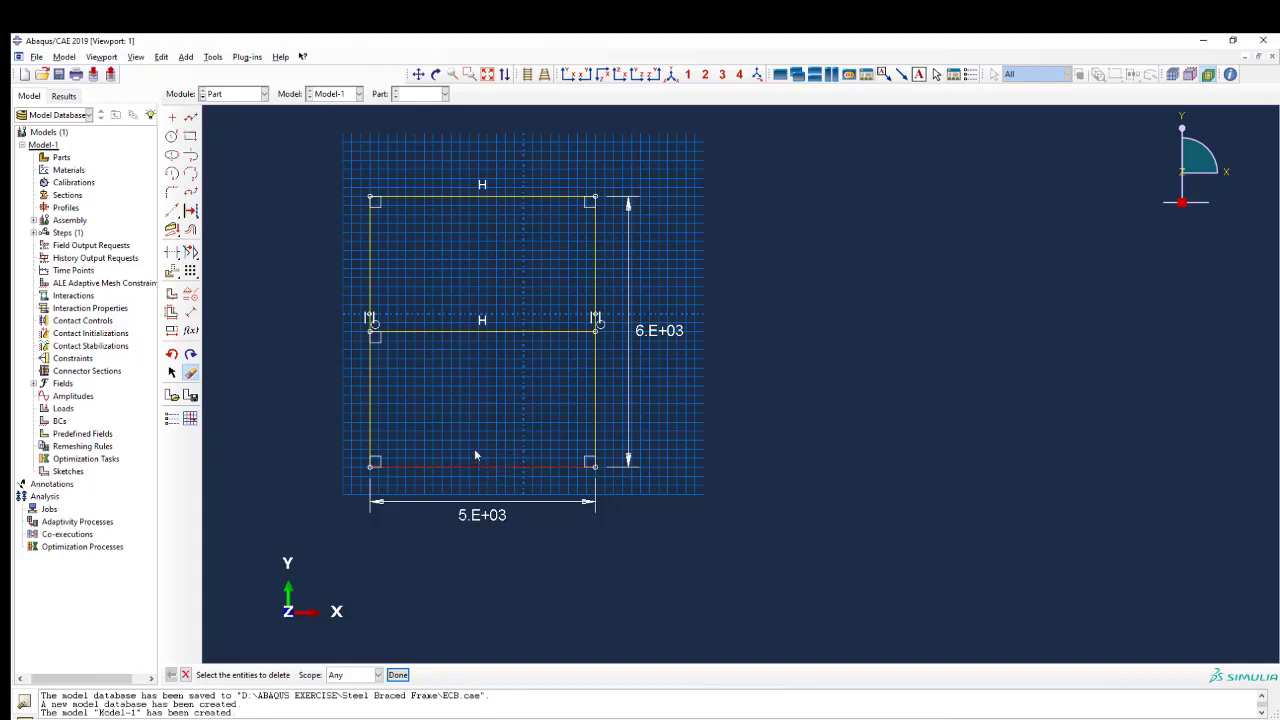
middle_click(474, 448)
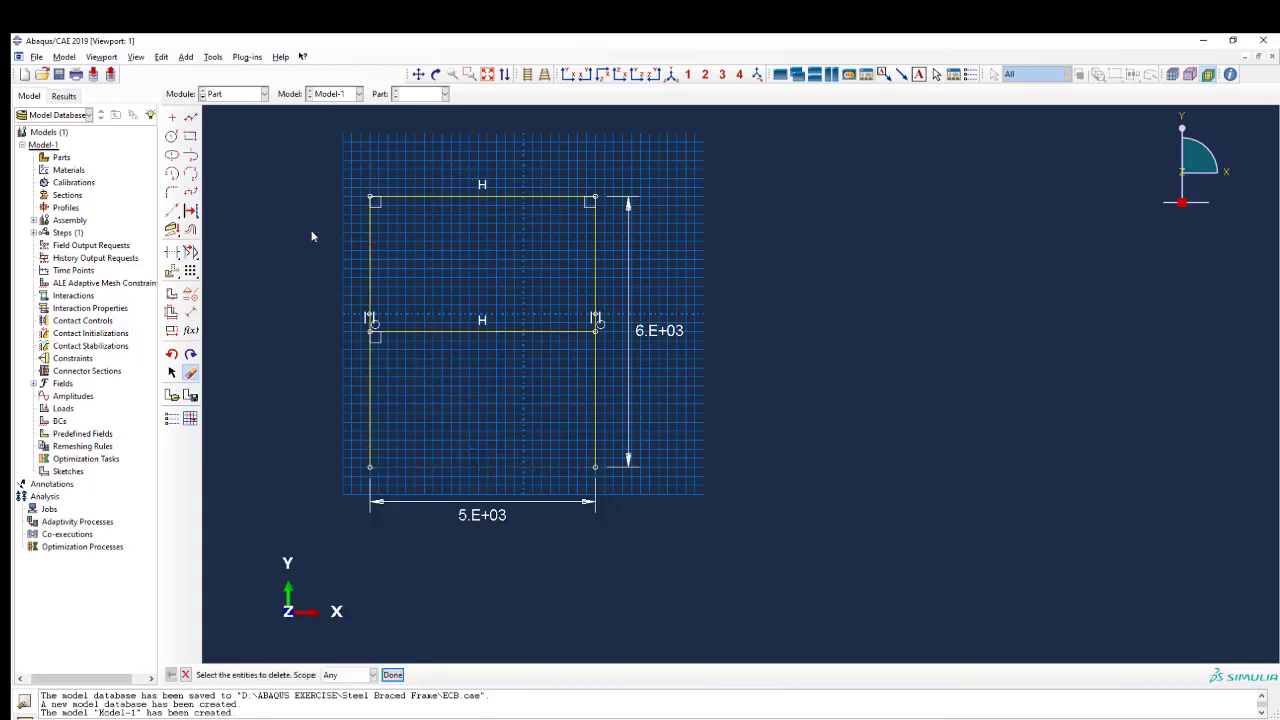
click(191, 373)
click(508, 199)
middle_click(448, 318)
Step: Draw a horizontal line about 2000 long from the top end of the left column toward the right column
click(190, 118)
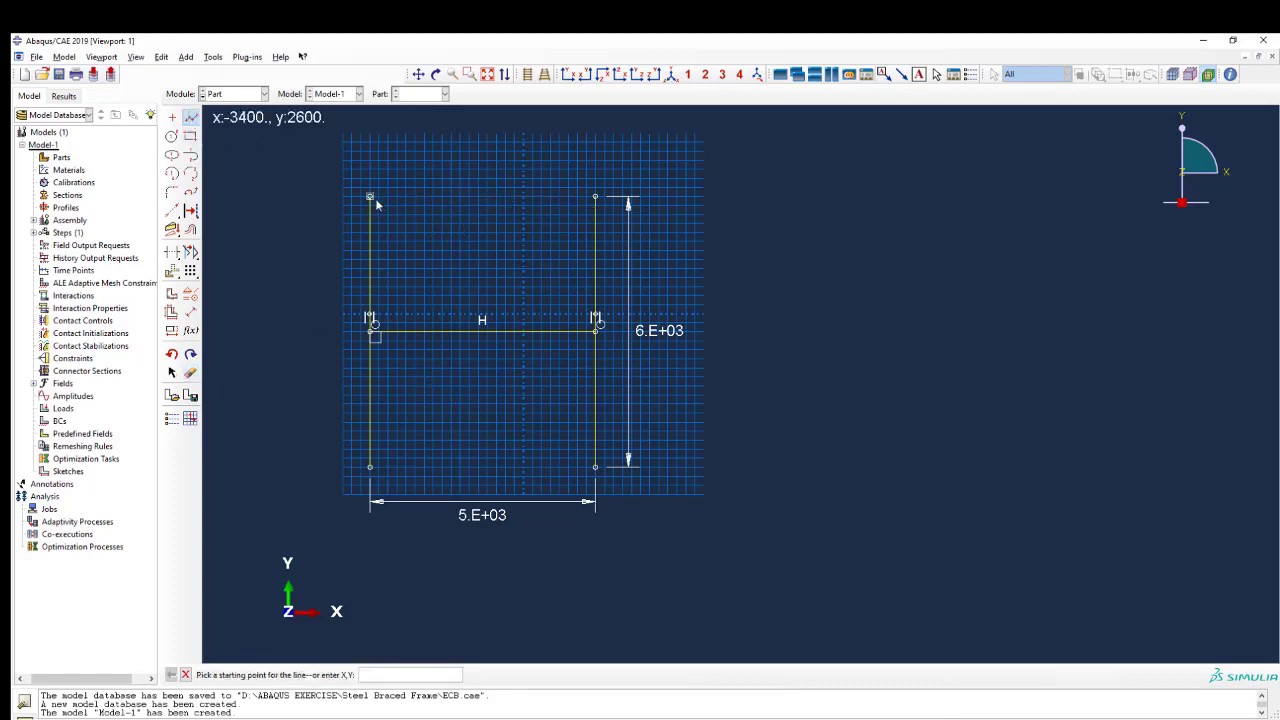
scroll(370, 198, up, 2)
click(370, 199)
scroll(441, 190, down, 4)
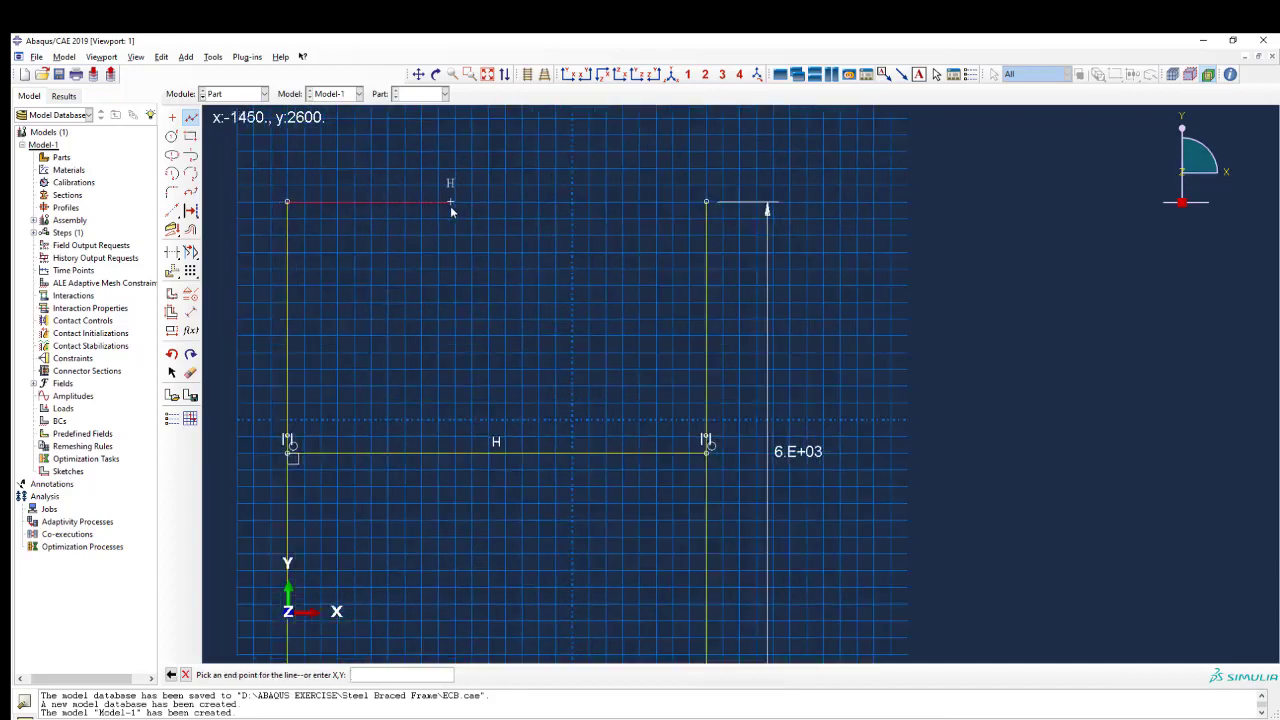
click(453, 205)
right_click(551, 180)
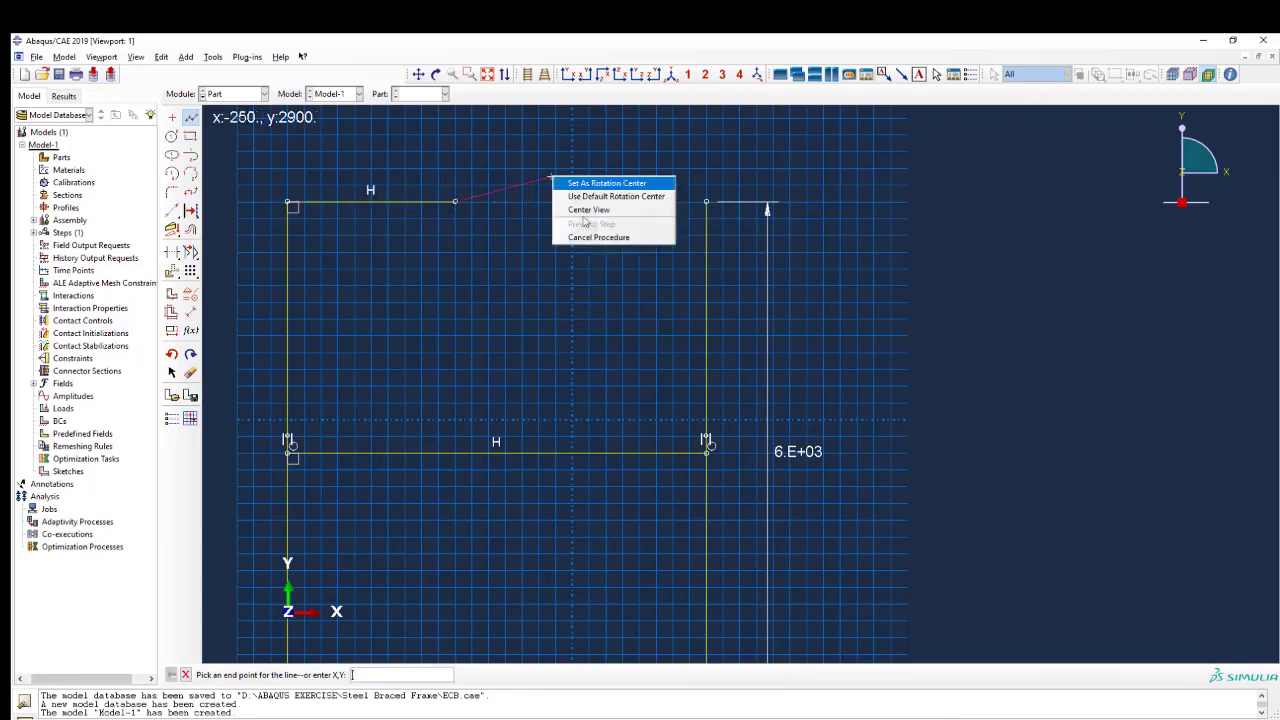
click(600, 234)
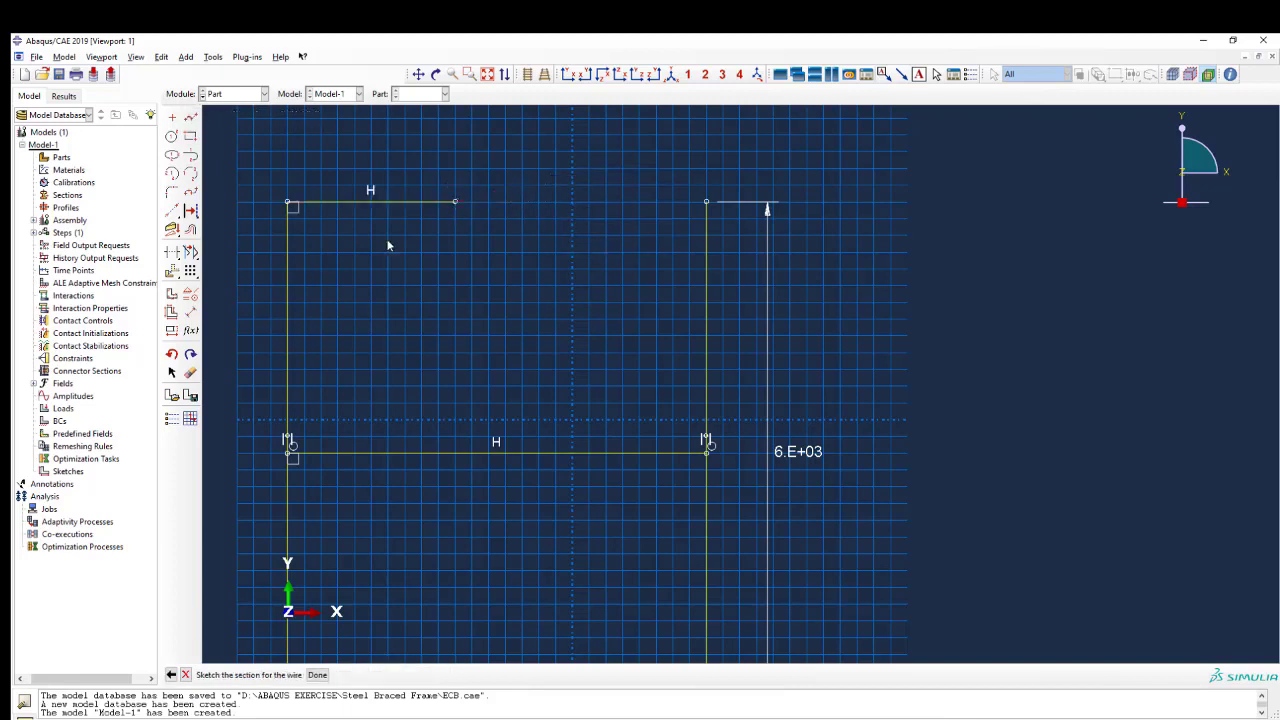
Step: Dimension the short top beam segment at the left column with a length of 2000
click(190, 311)
click(340, 201)
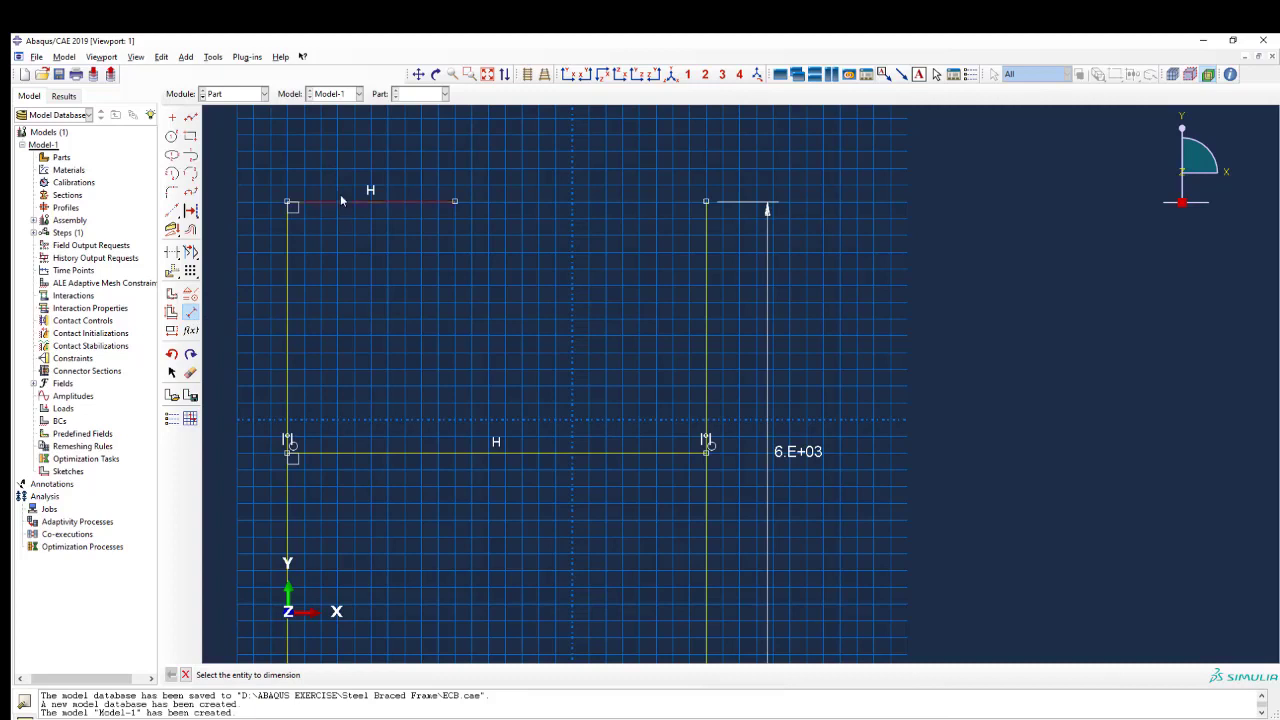
click(336, 173)
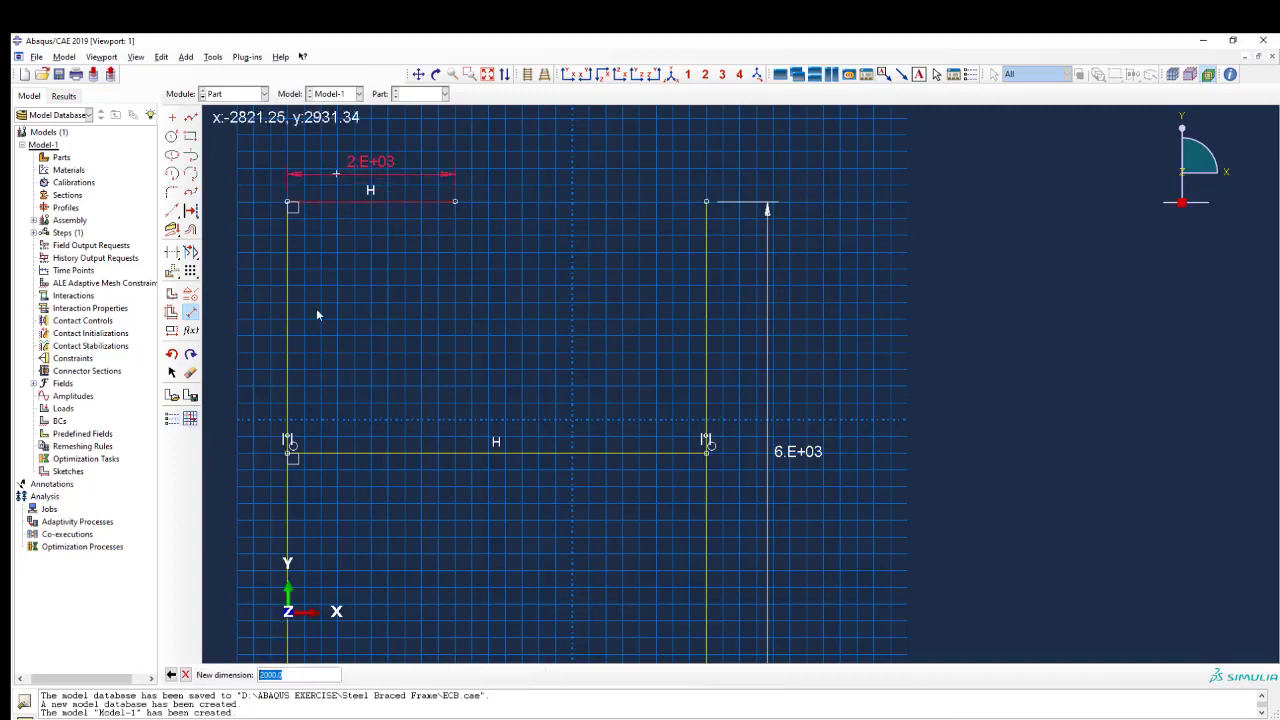
key(Return)
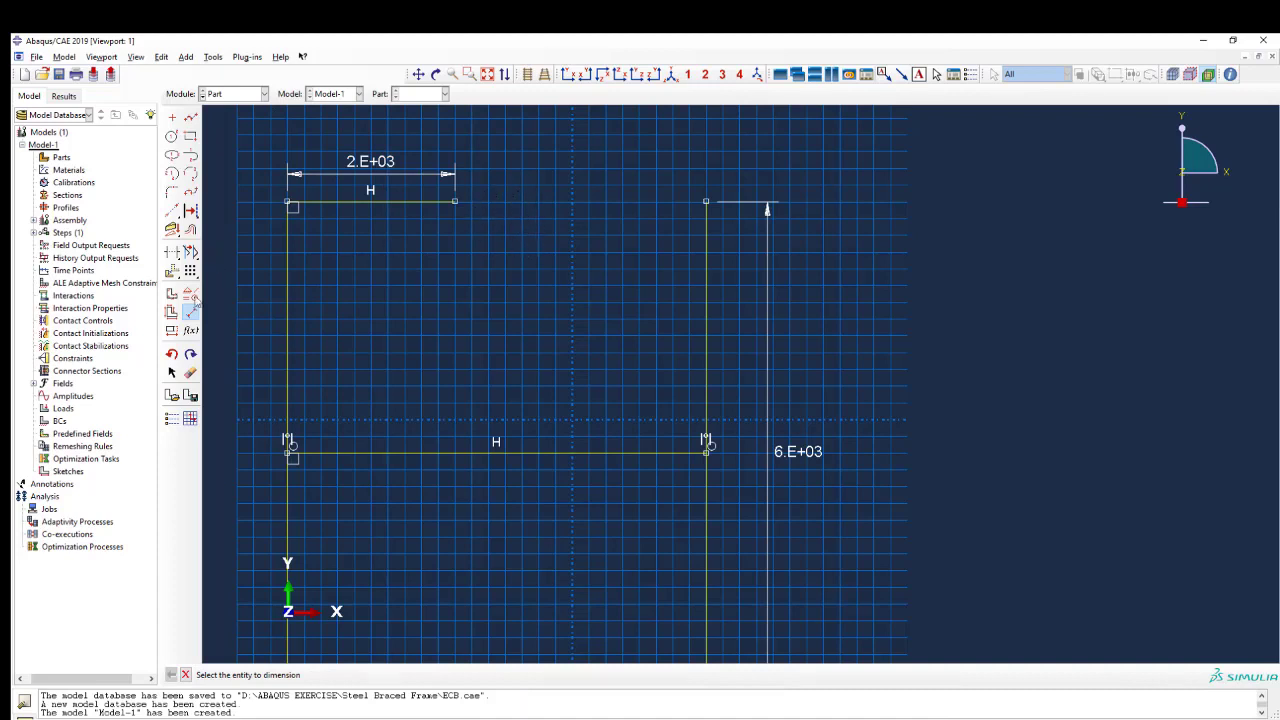
Step: Continue the top beam with a horizontal segment about 1000 long and a second segment ending at the right column's top end
click(190, 117)
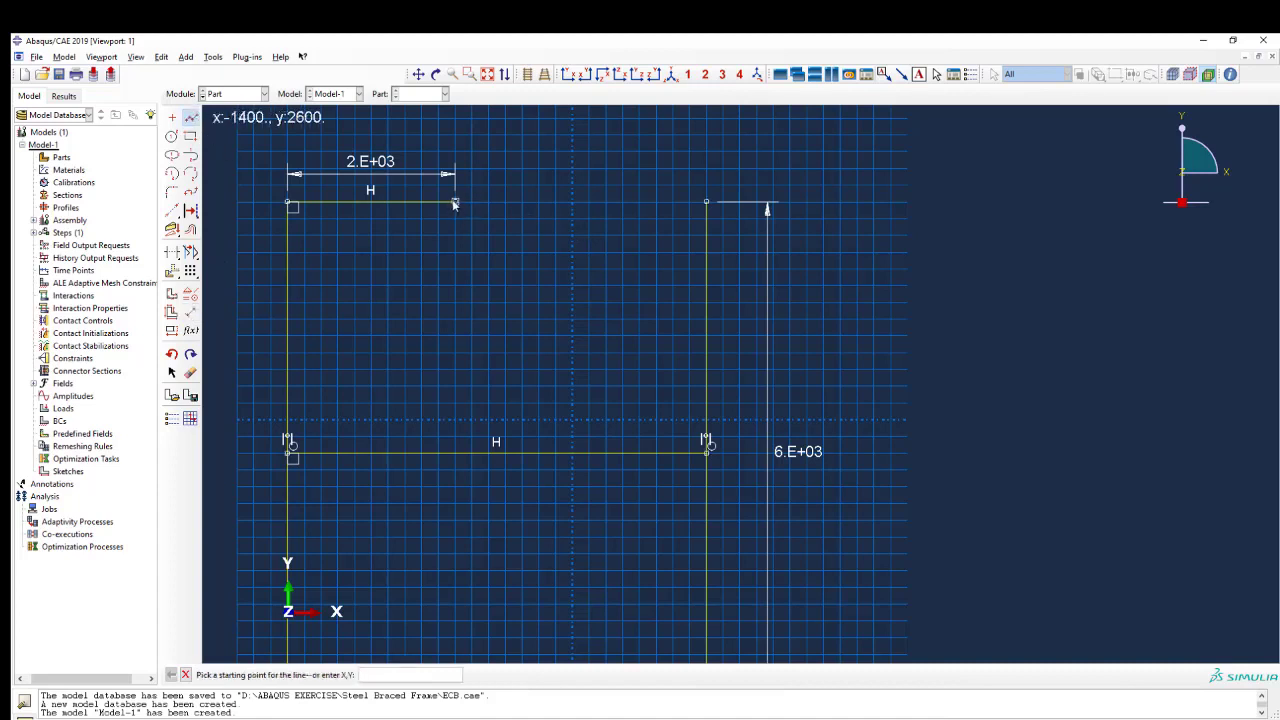
click(454, 201)
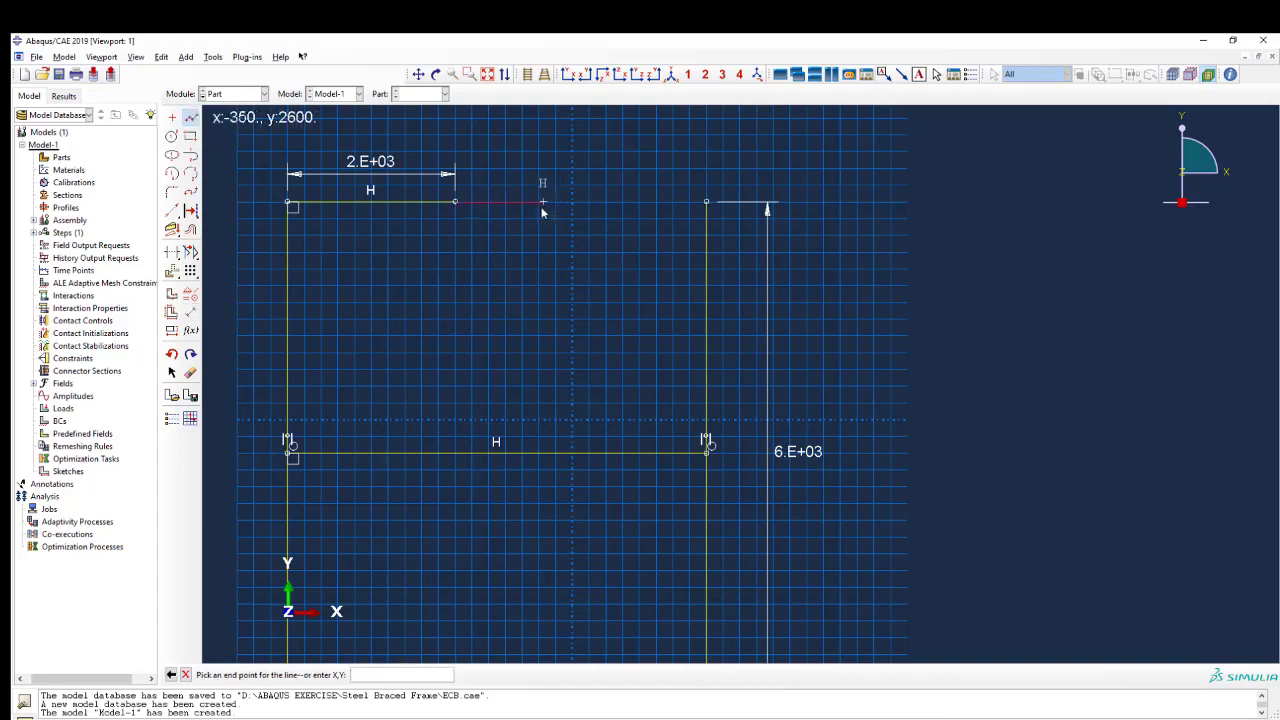
click(540, 205)
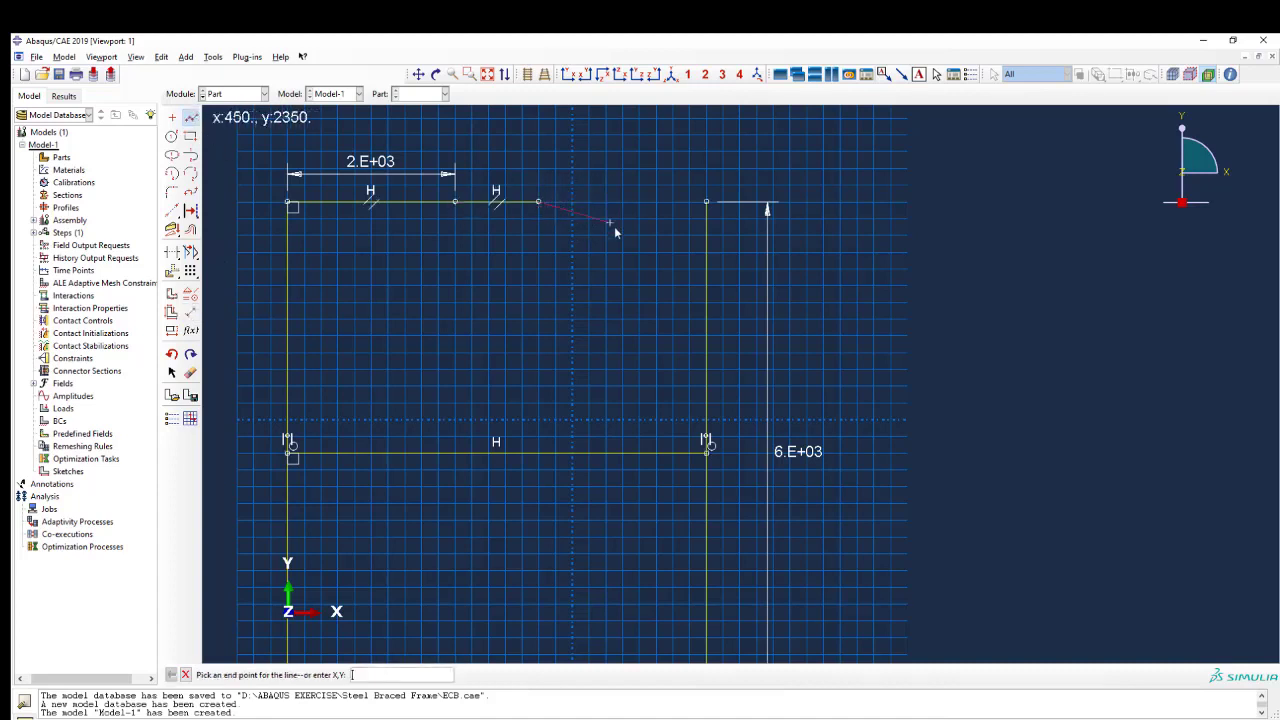
click(706, 202)
right_click(707, 205)
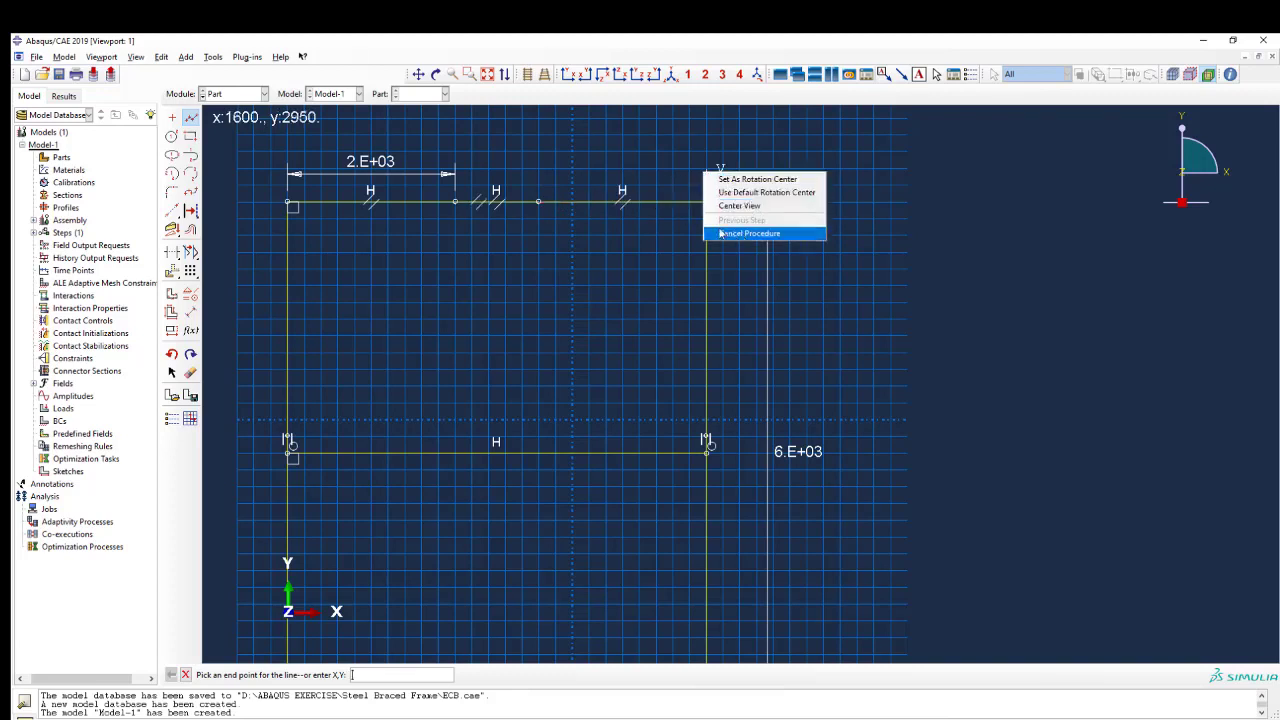
click(730, 234)
Step: Dimension the middle segment of the top beam with a length of 1000
click(190, 311)
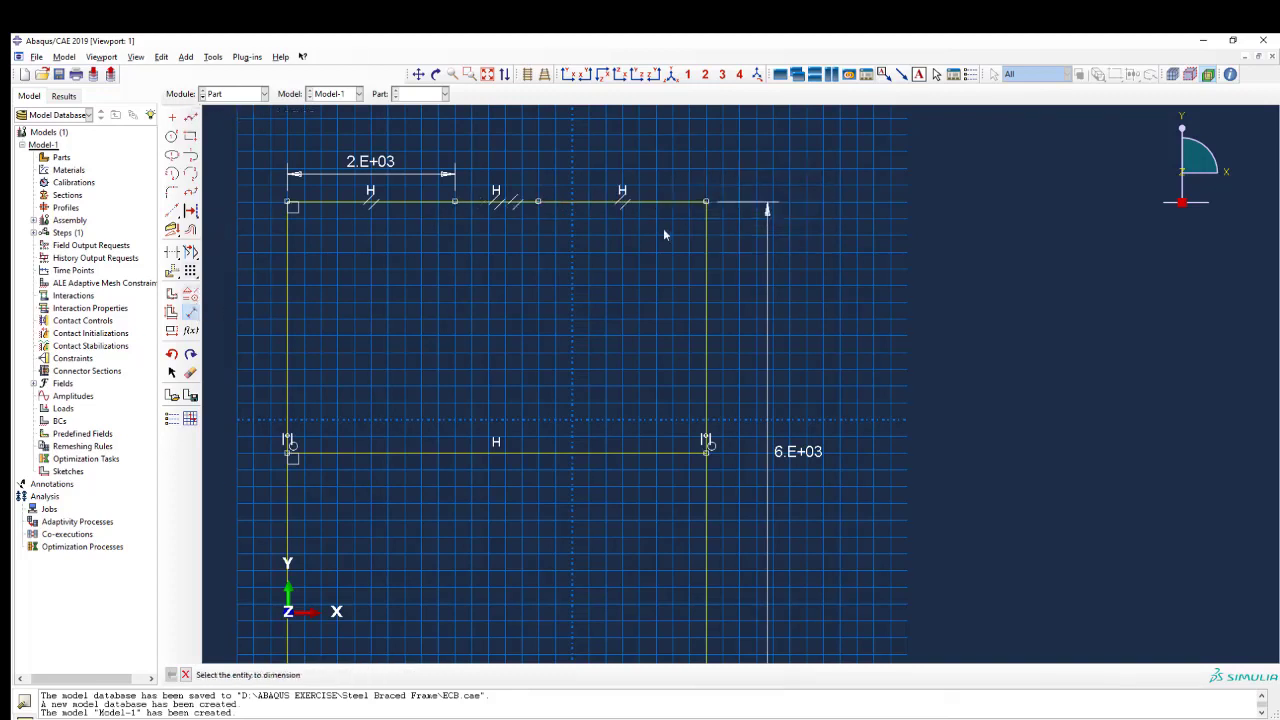
click(514, 202)
click(512, 174)
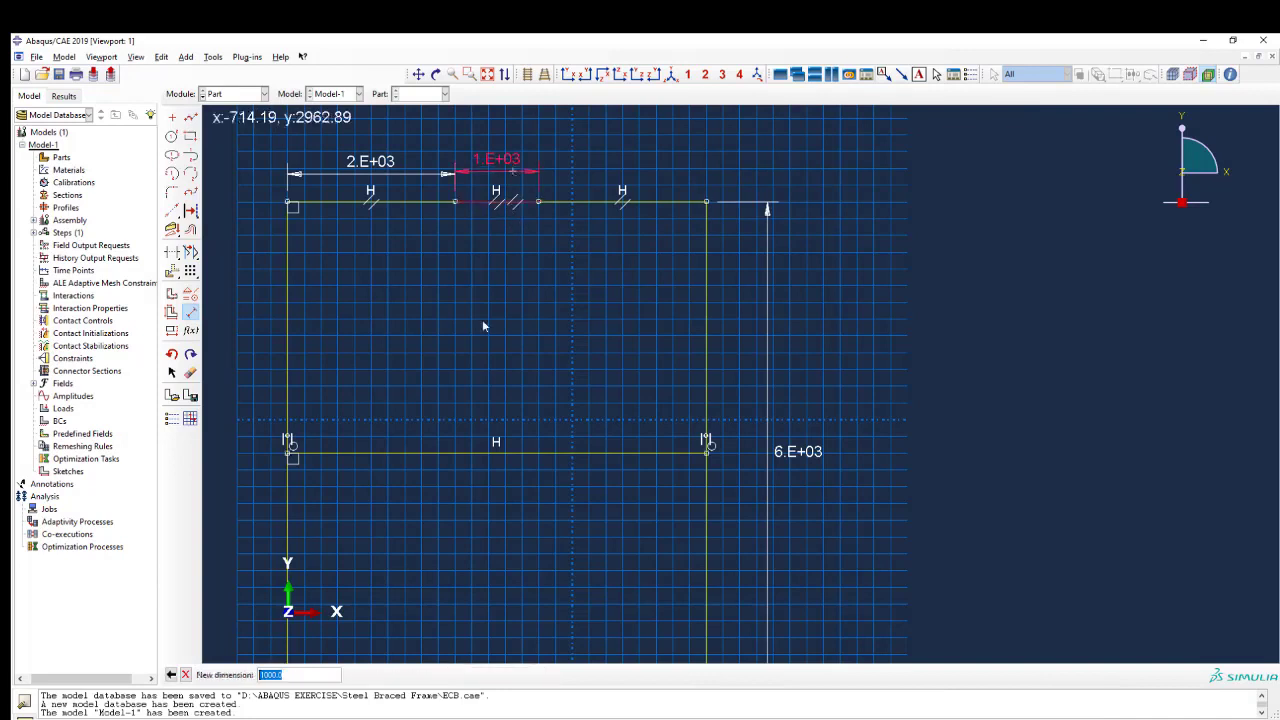
key(Return)
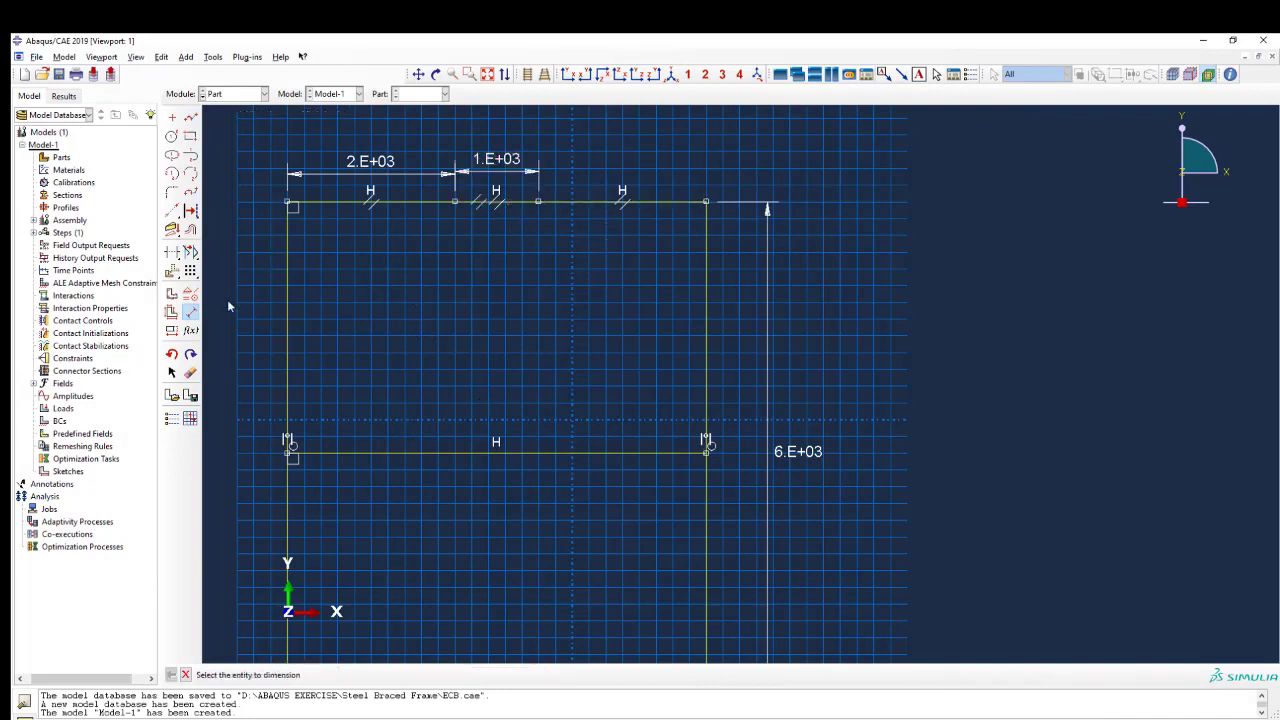
Step: Delete the undivided first-floor beam line between the two columns
click(191, 374)
click(480, 453)
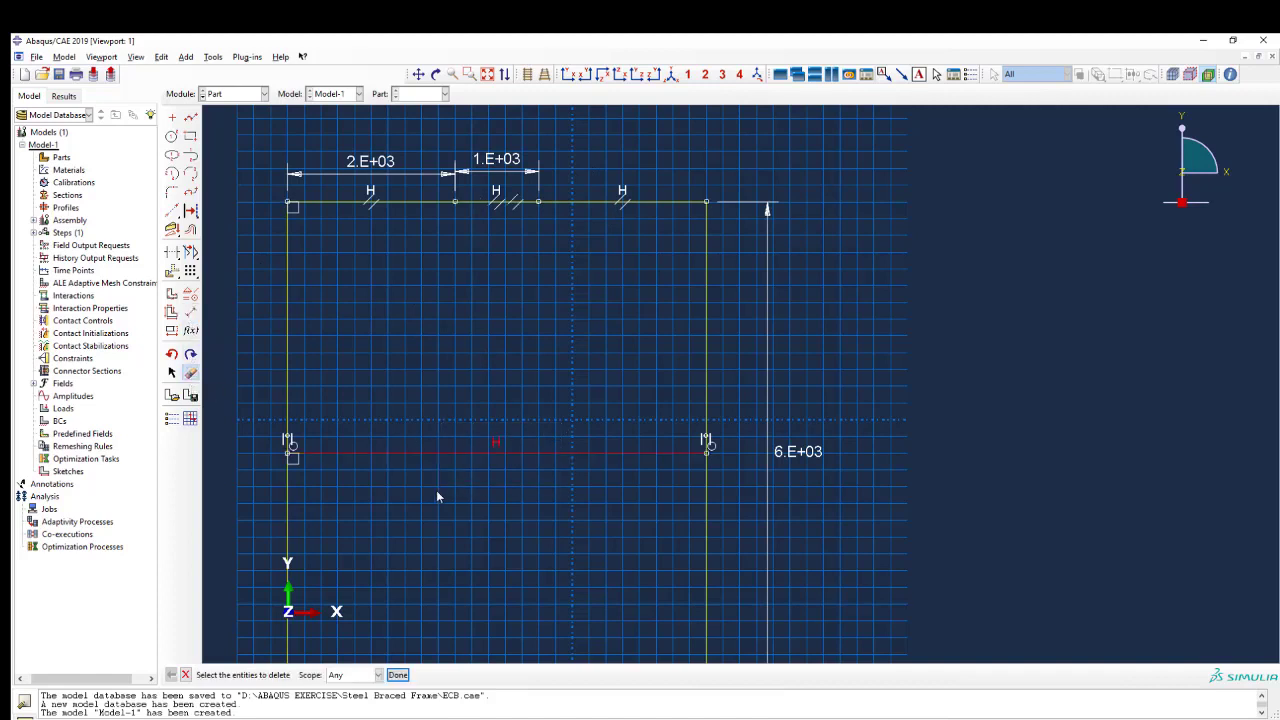
middle_click(433, 494)
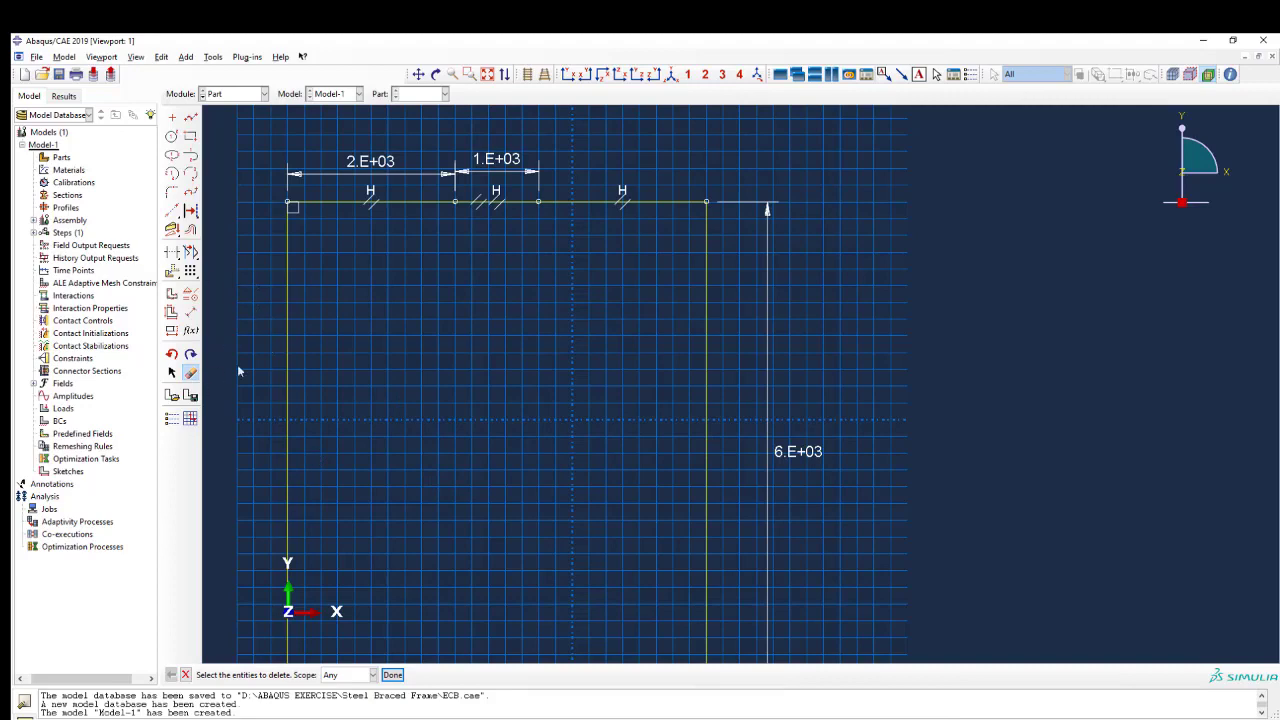
Step: Copy the three top beam segments down to first-floor level, translating from the right column's top end to its midpoint
scroll(459, 322, down, 5)
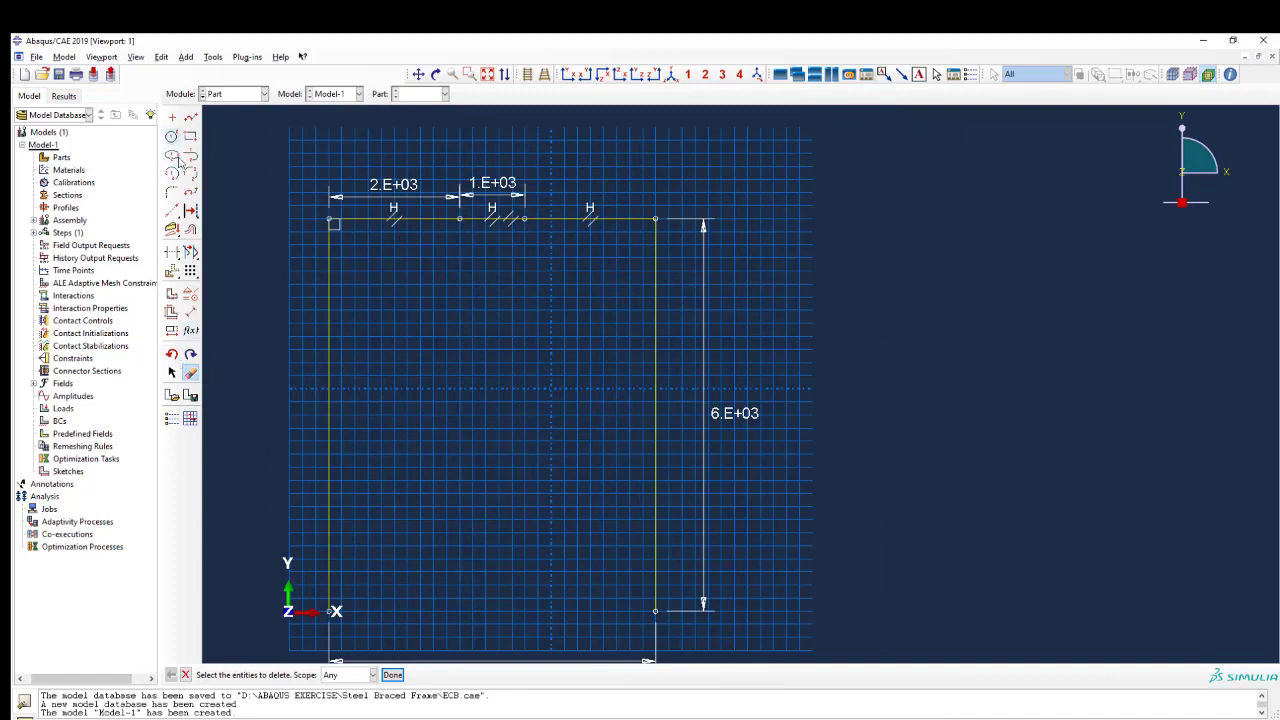
mouse_move(637, 184)
mouse_down()
mouse_move(400, 270)
mouse_move(352, 265)
mouse_up()
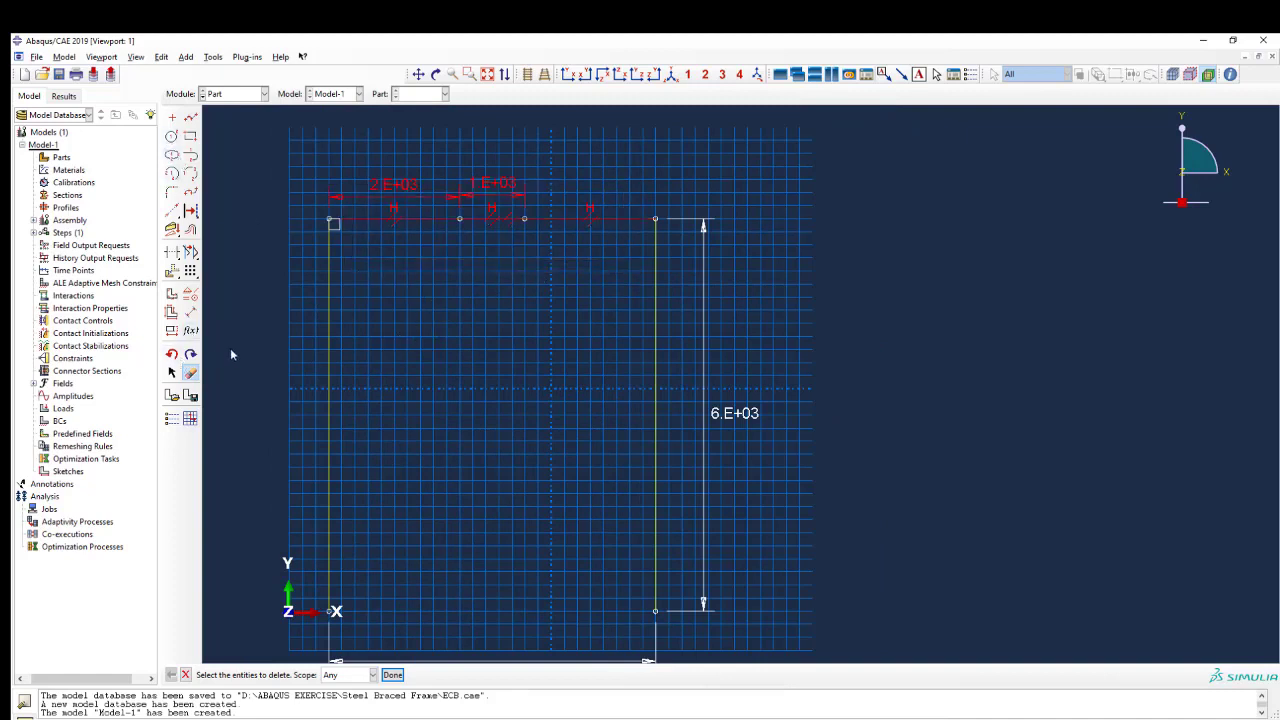
click(170, 273)
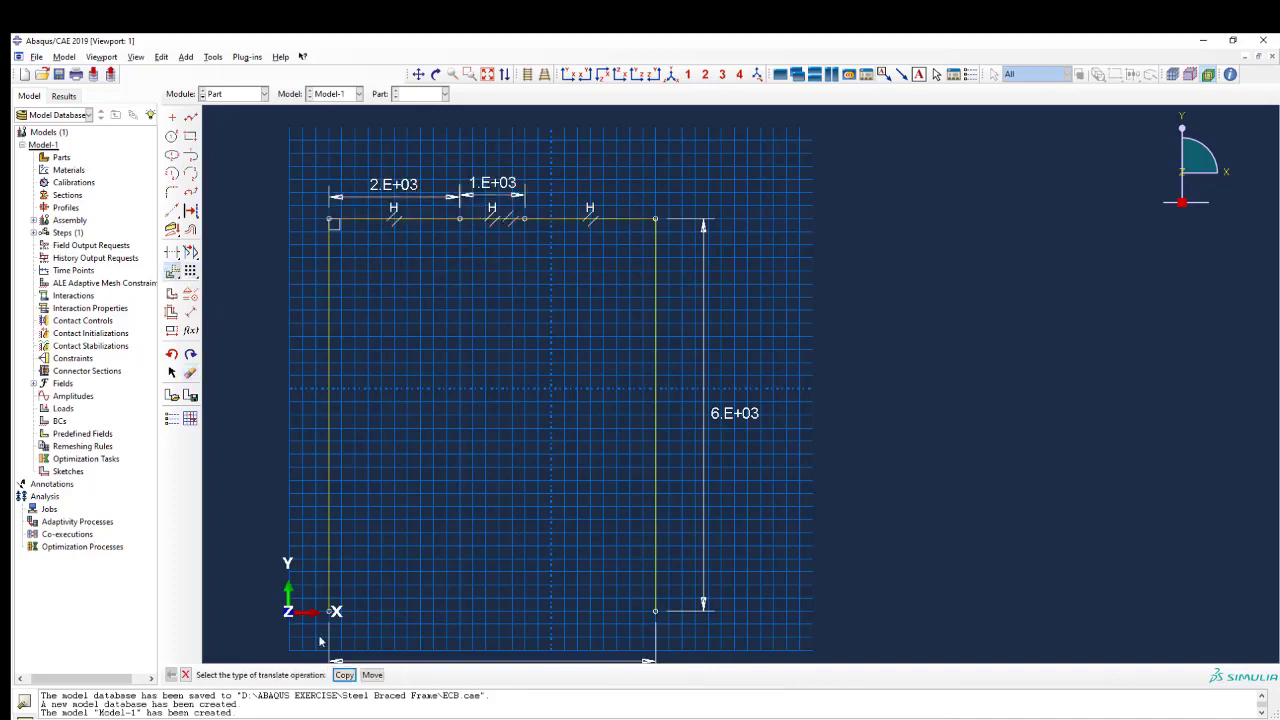
click(656, 226)
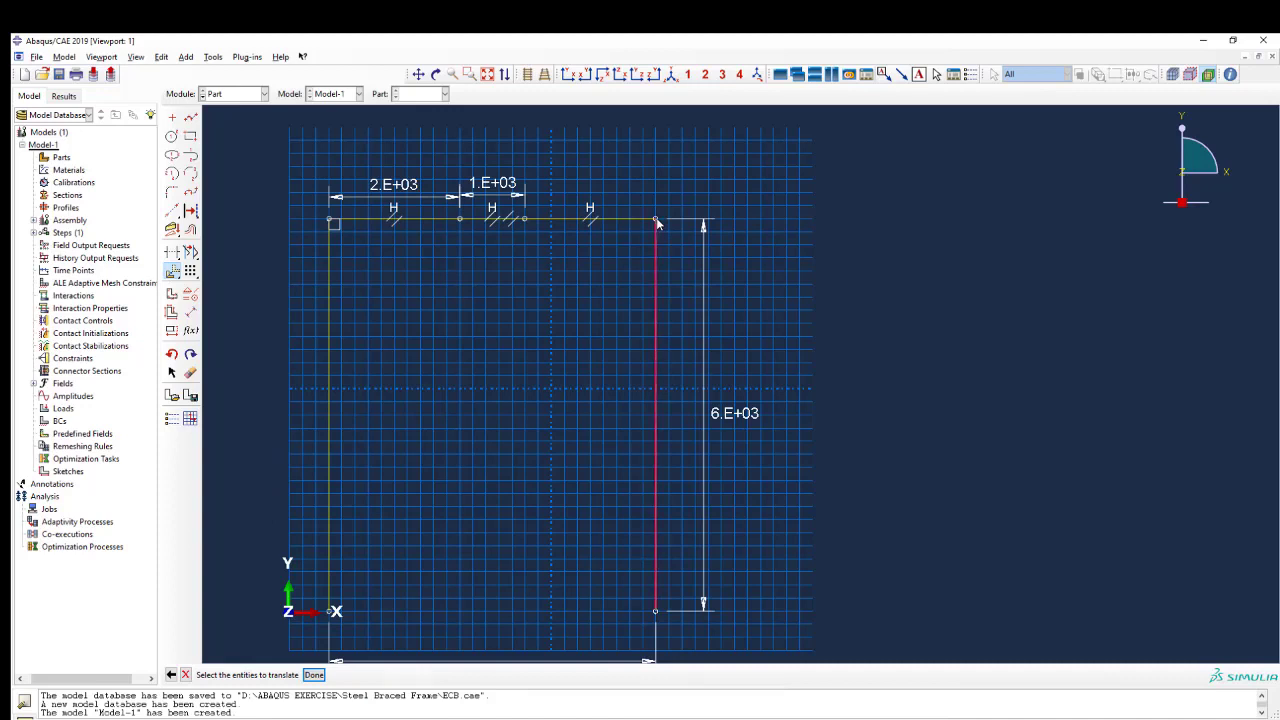
mouse_move(624, 177)
mouse_down()
mouse_move(418, 249)
mouse_move(350, 244)
mouse_up()
middle_click(486, 322)
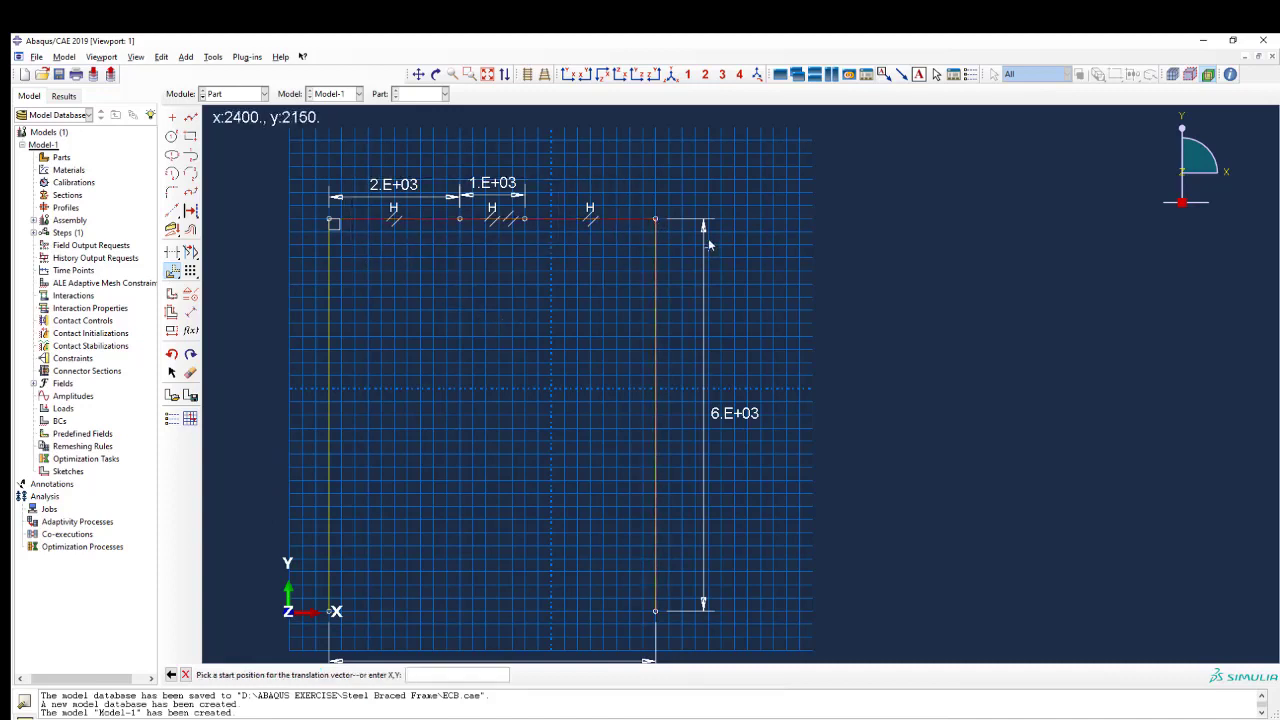
click(662, 223)
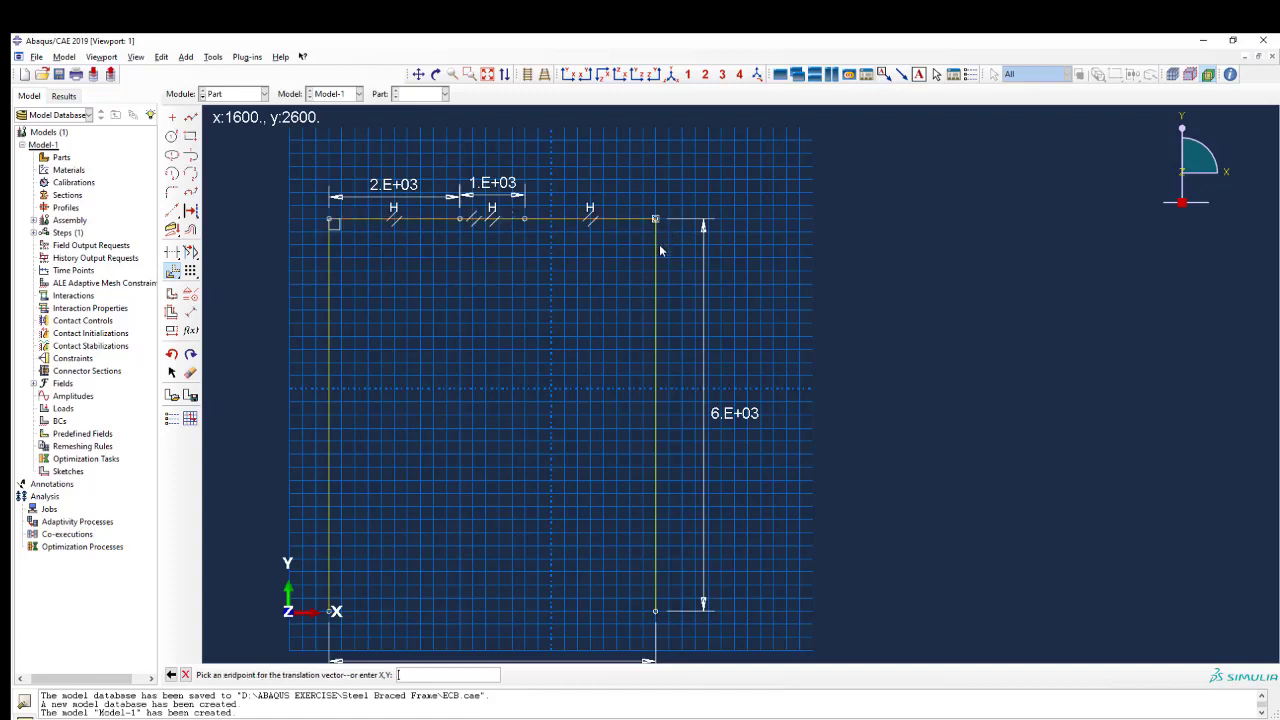
click(655, 416)
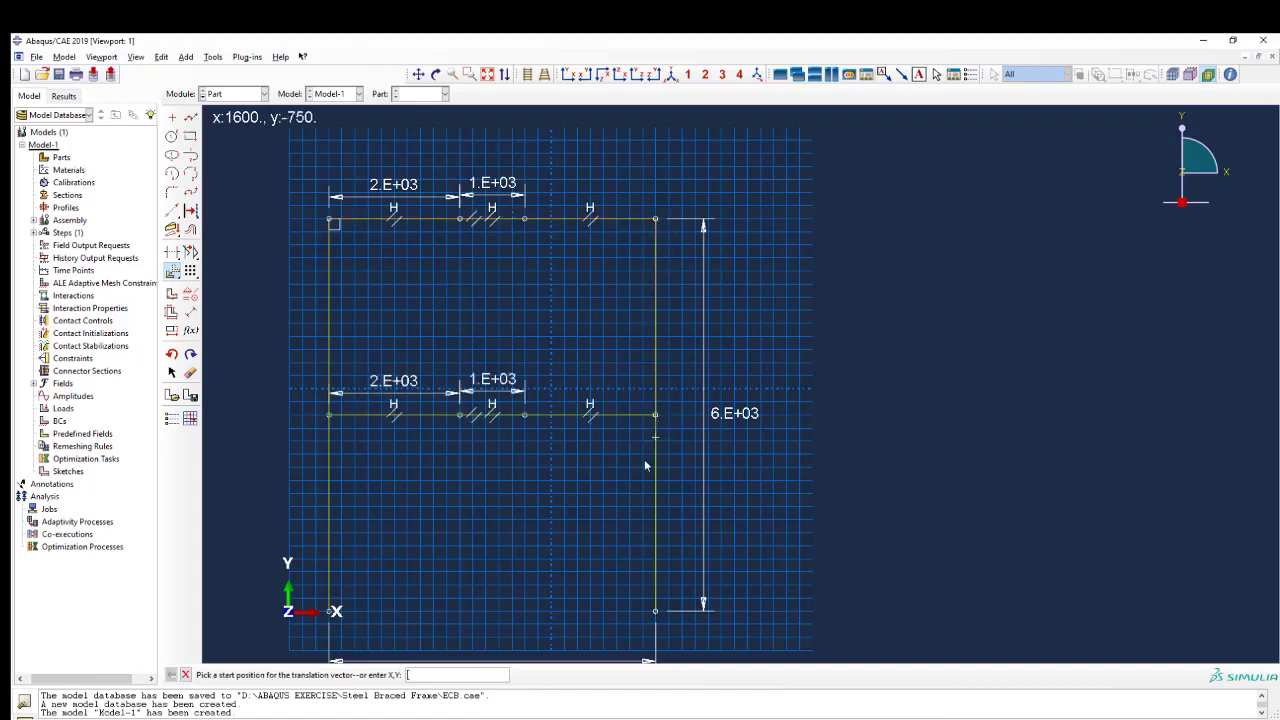
middle_click(574, 521)
Step: Draw the upper-story left brace from the left column's midpoint to the left end of the top beam's 1000 segment
scroll(600, 348, up, 2)
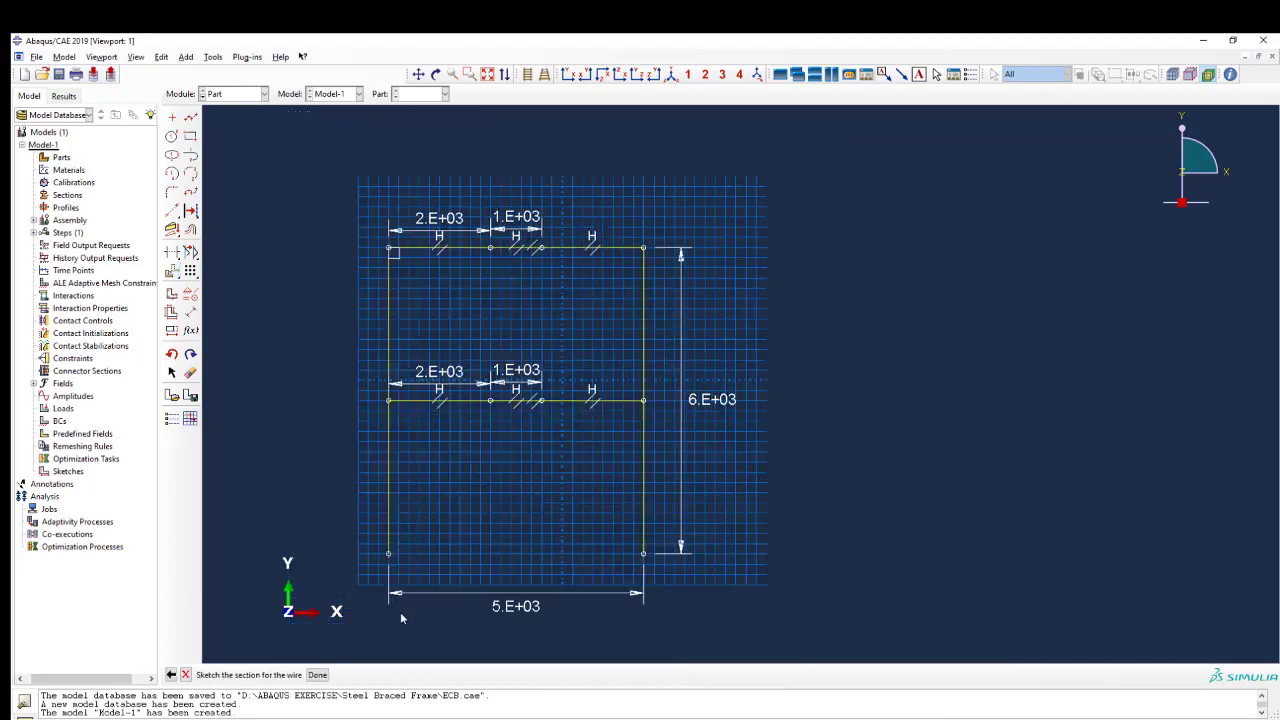
scroll(448, 492, down, 1)
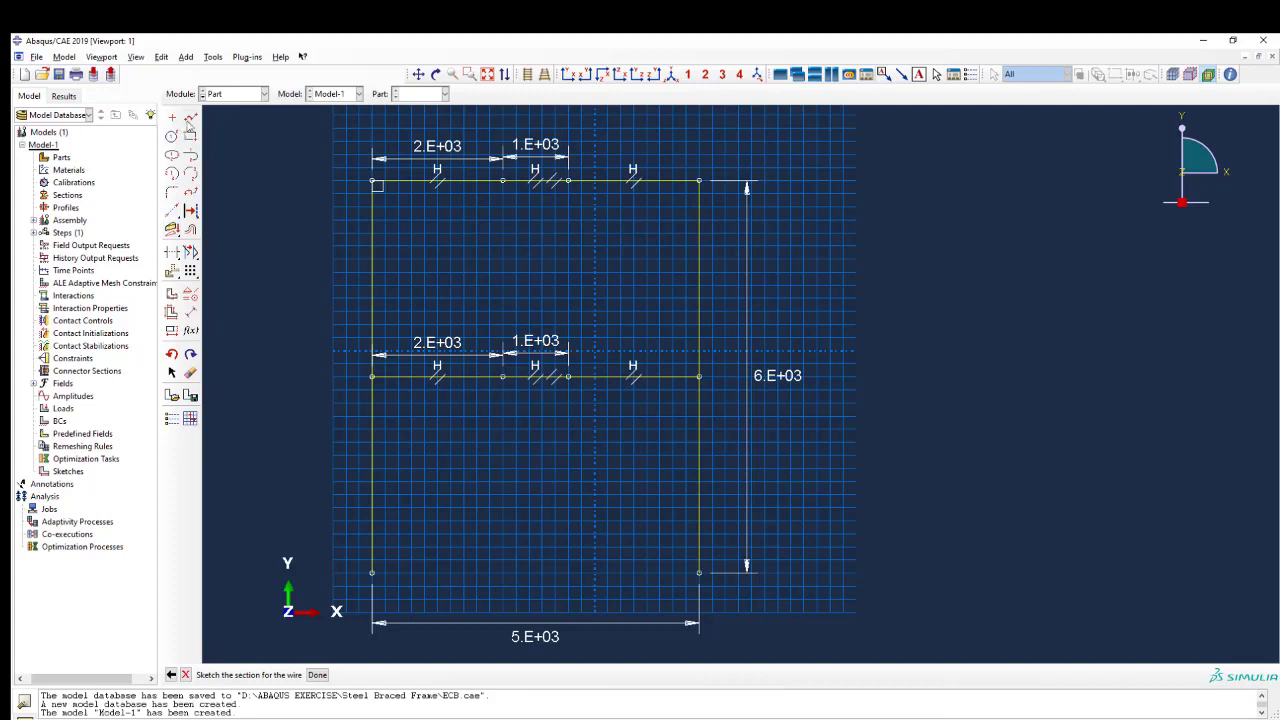
click(190, 117)
click(372, 376)
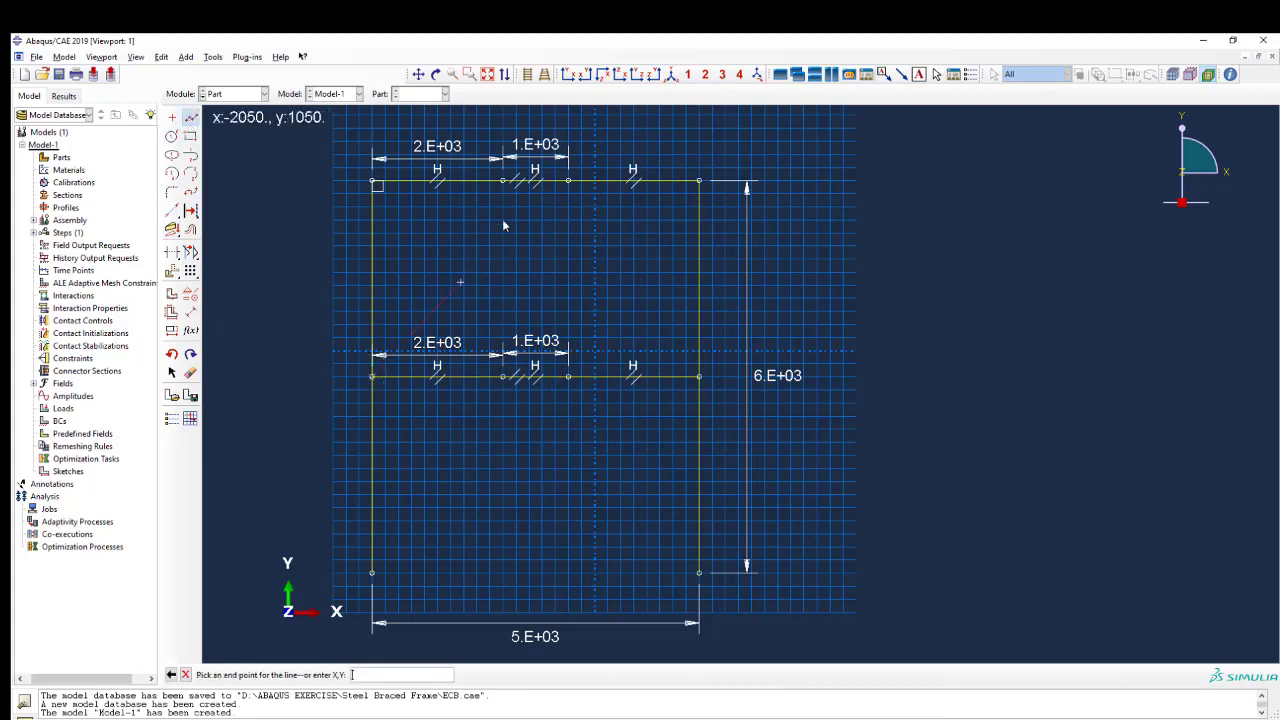
right_click(547, 169)
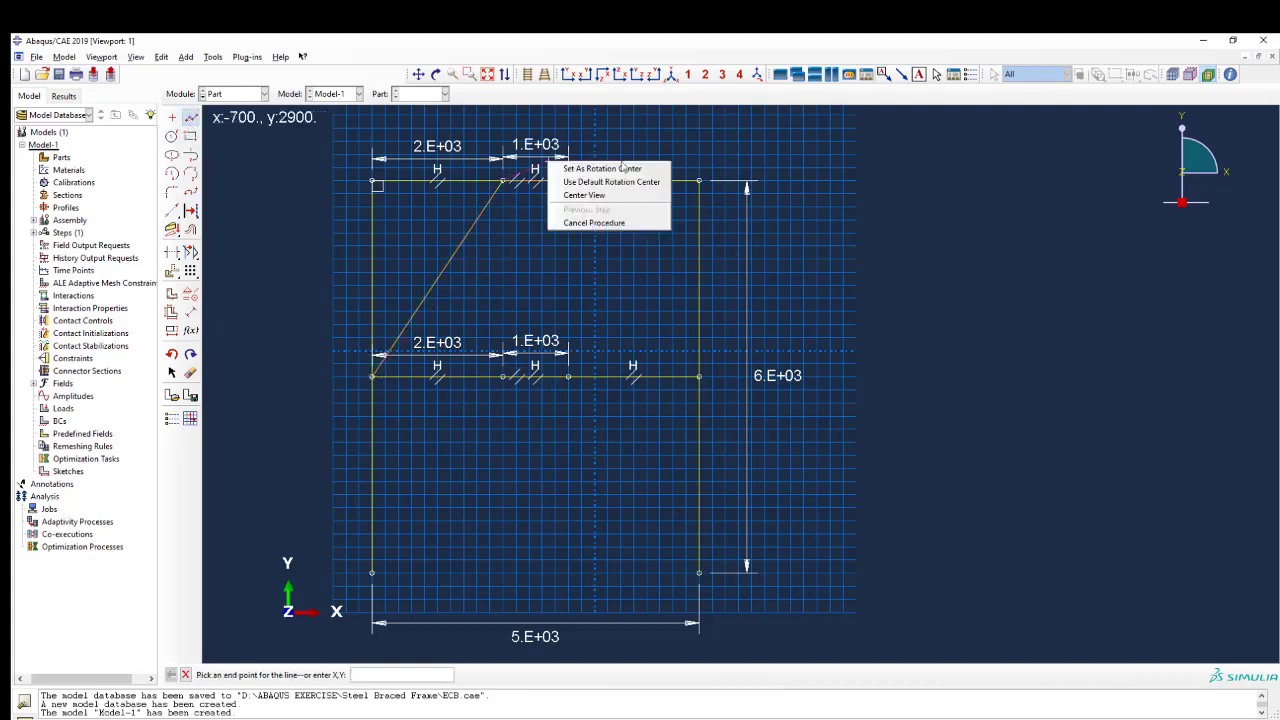
click(615, 224)
Step: Draw the upper-story right brace from the right column's midpoint to the right end of the top beam's 1000 segment
click(190, 117)
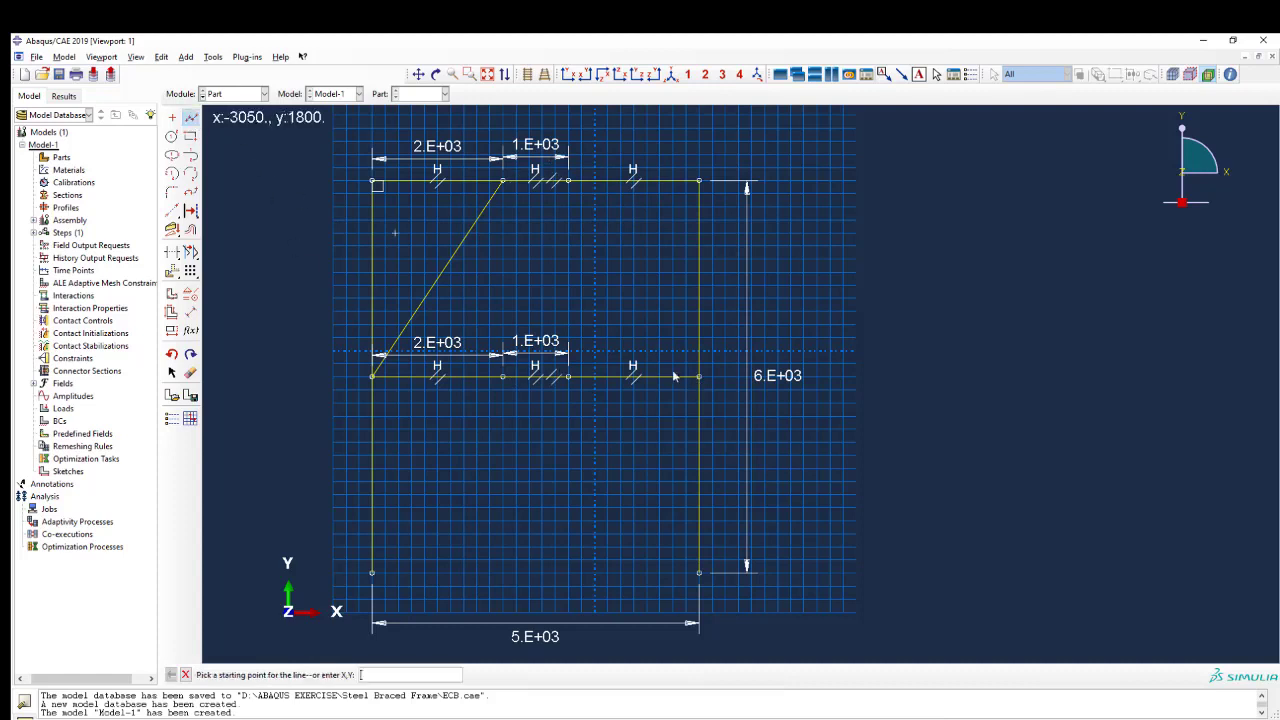
click(699, 376)
click(568, 181)
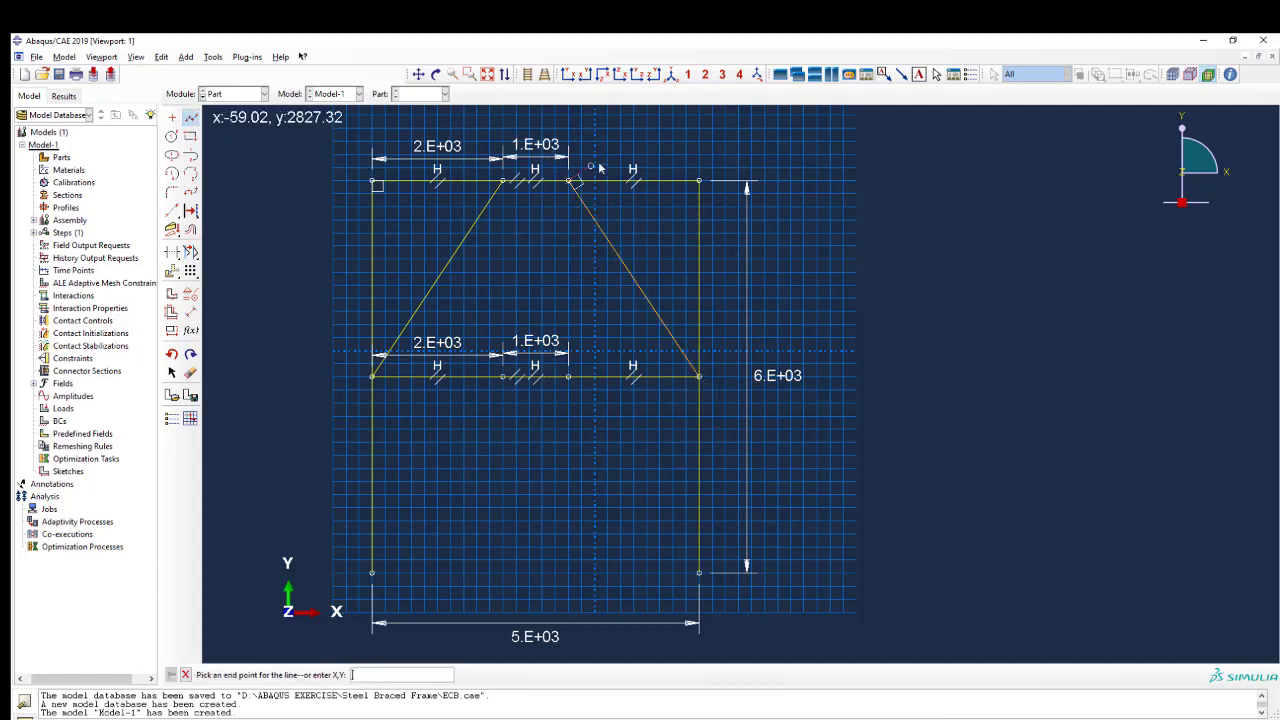
right_click(598, 170)
click(640, 216)
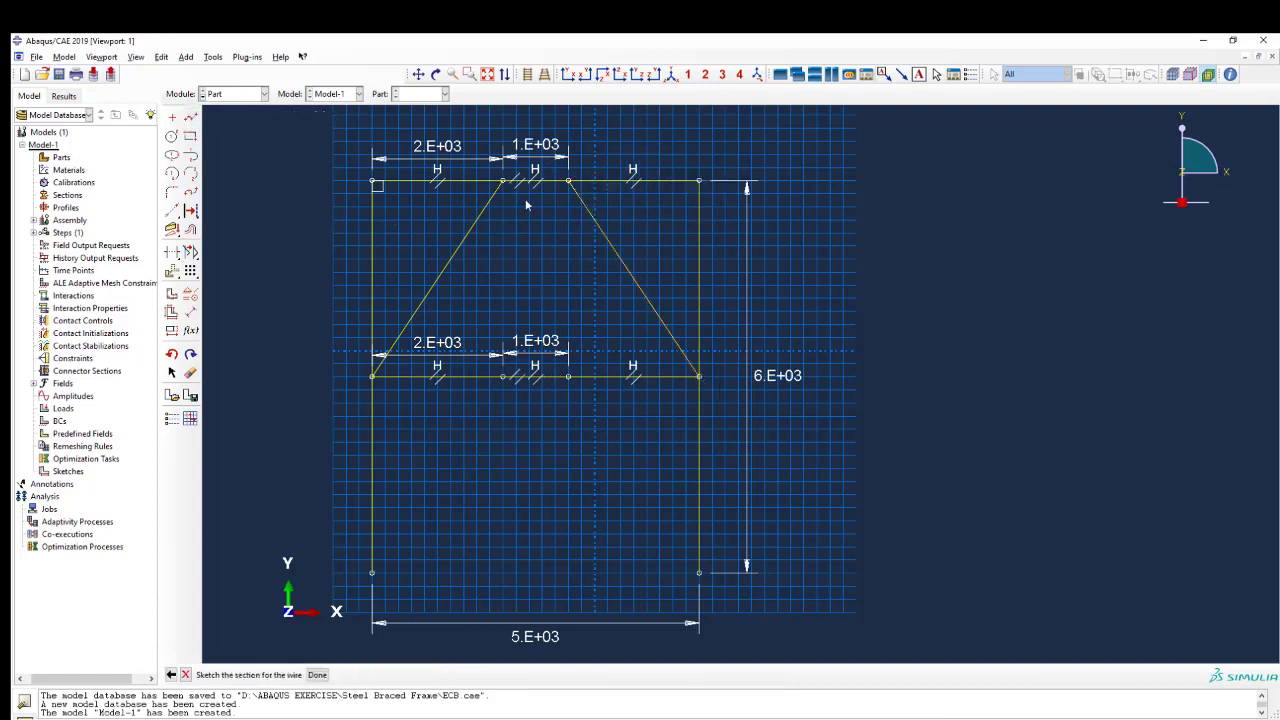
scroll(532, 262, down, 1)
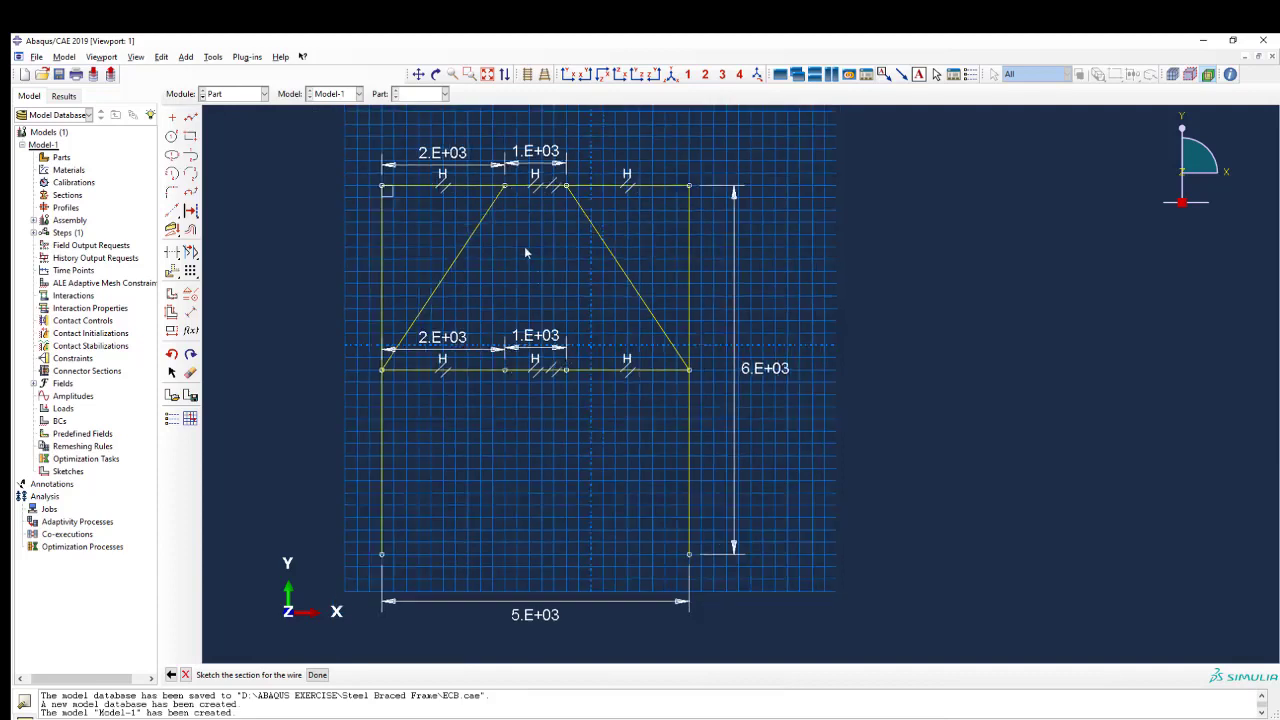
Step: Draw the lower-story left brace from the left column's base to the left end of the first-floor beam's 1000 segment
click(189, 118)
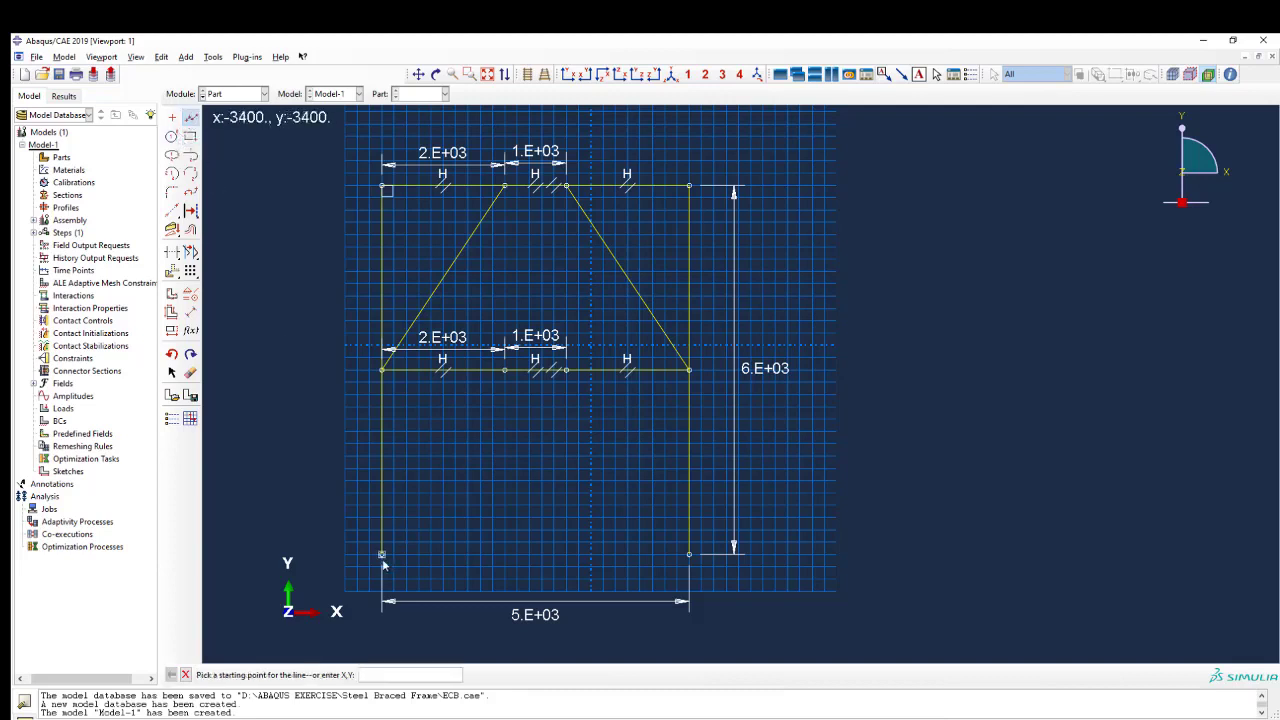
click(382, 555)
click(505, 370)
right_click(538, 459)
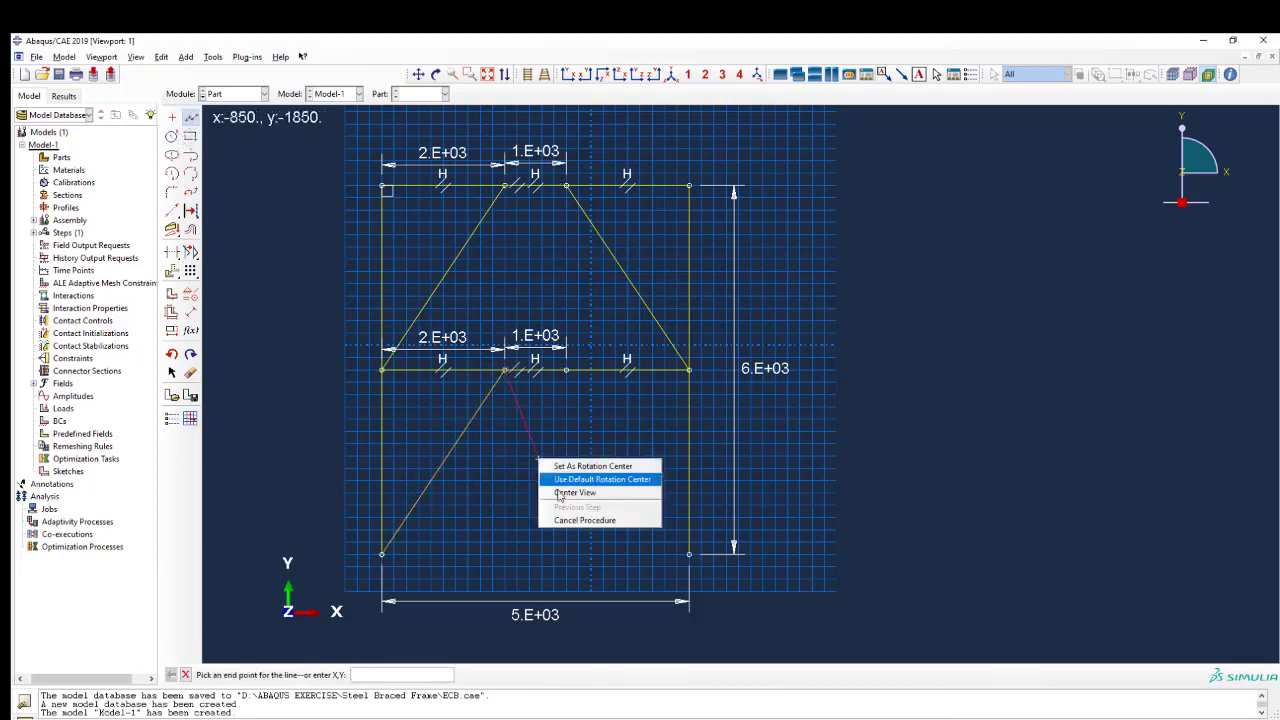
click(565, 520)
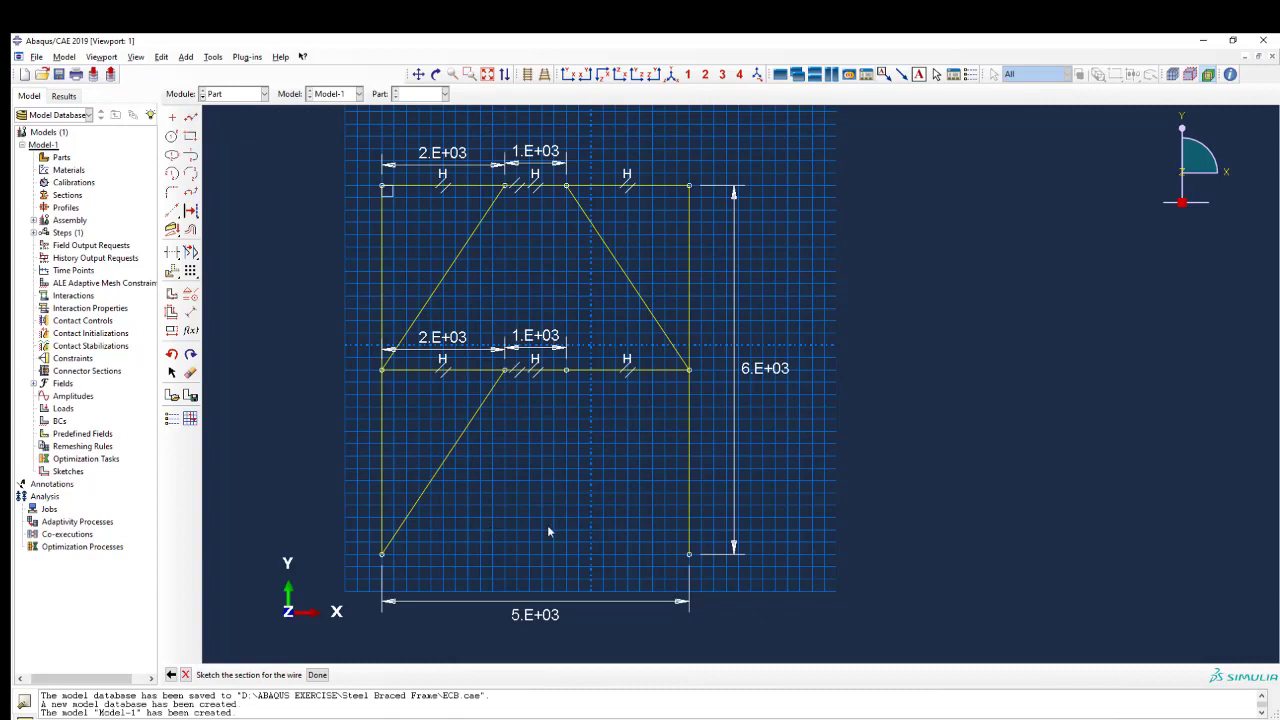
Step: Draw the lower-story right brace from the right column's base to the right end of the first-floor beam's 1000 segment
click(190, 118)
click(688, 555)
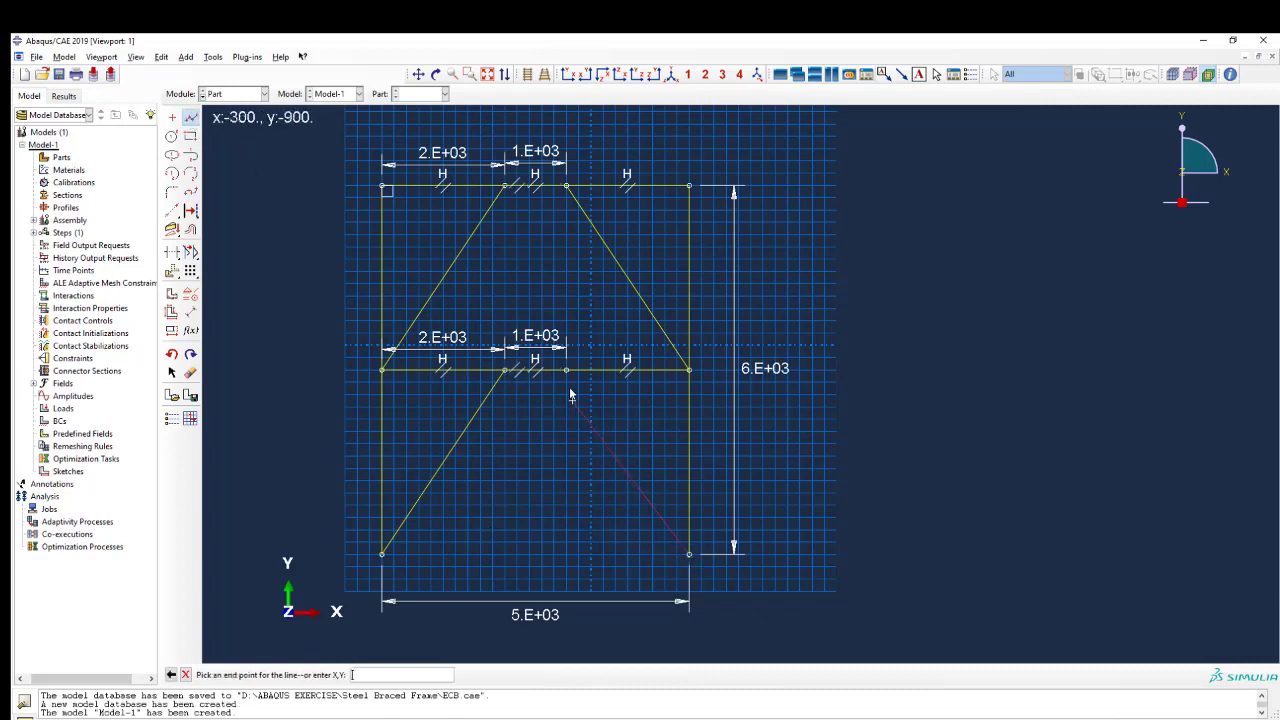
right_click(564, 342)
click(622, 399)
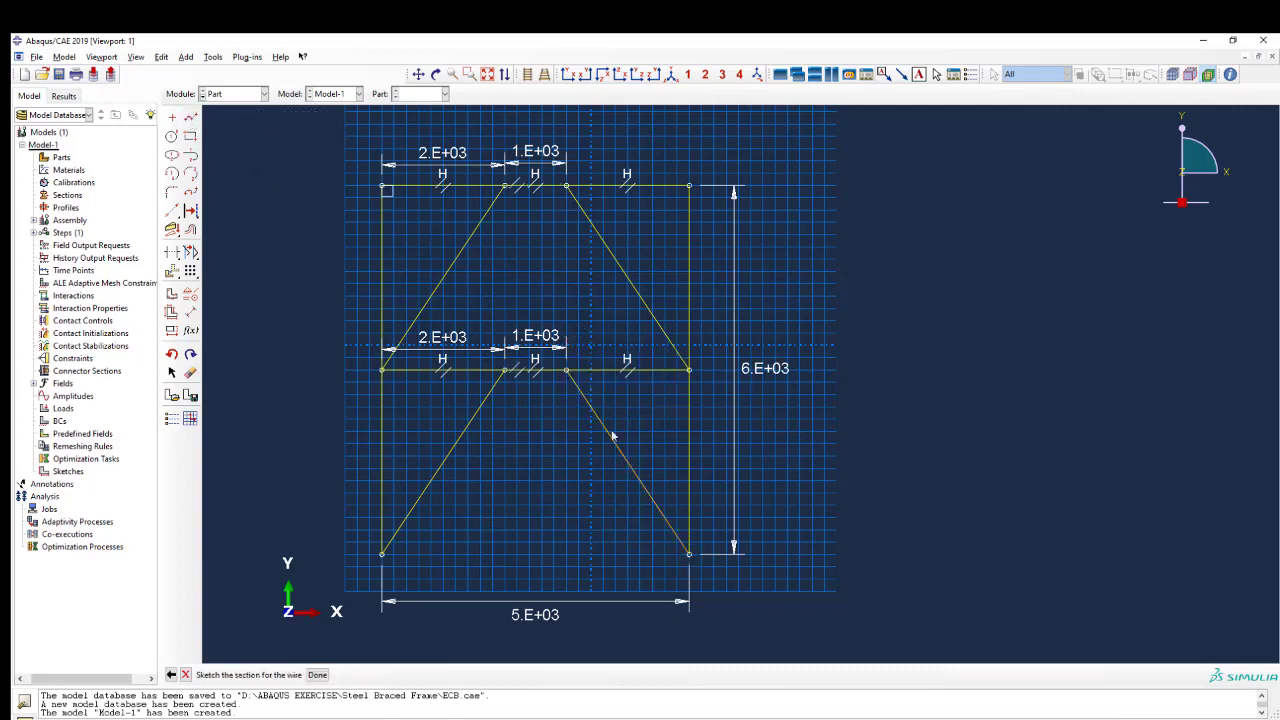
Step: Finish the wire sketch of the braced frame and switch to the Property module
middle_click(523, 480)
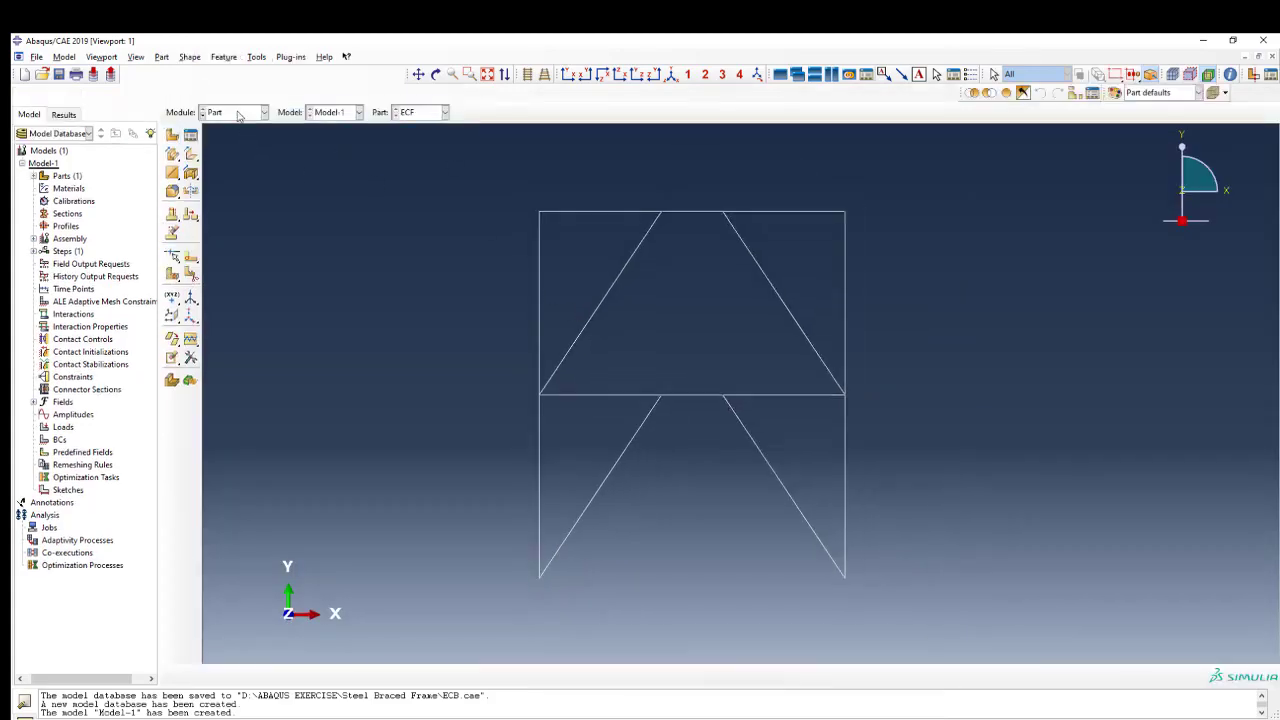
click(238, 116)
click(230, 141)
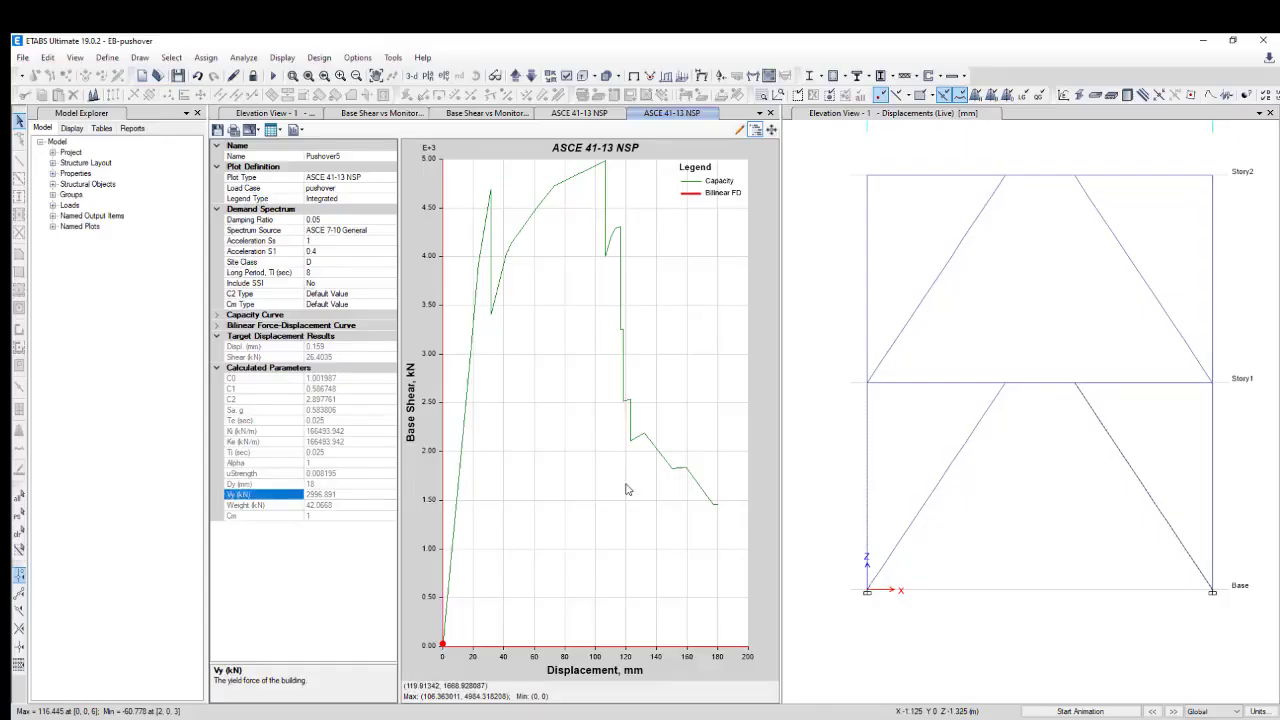
click(107, 57)
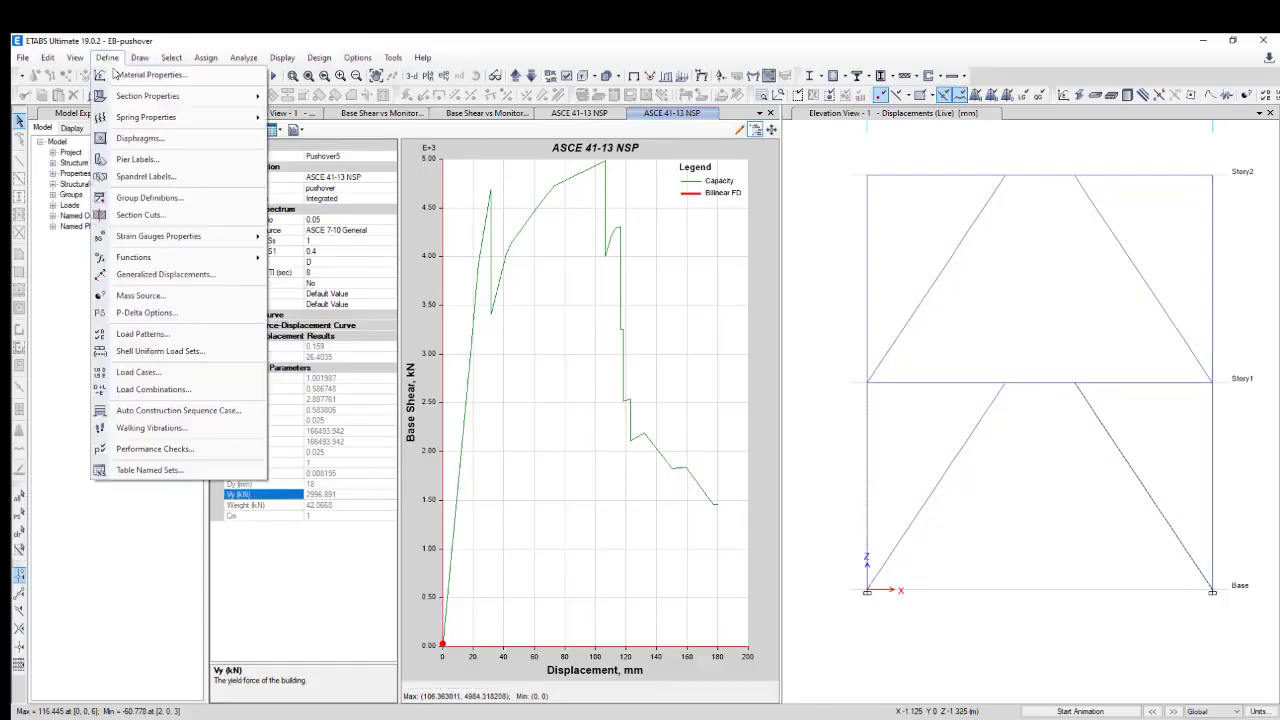
click(198, 88)
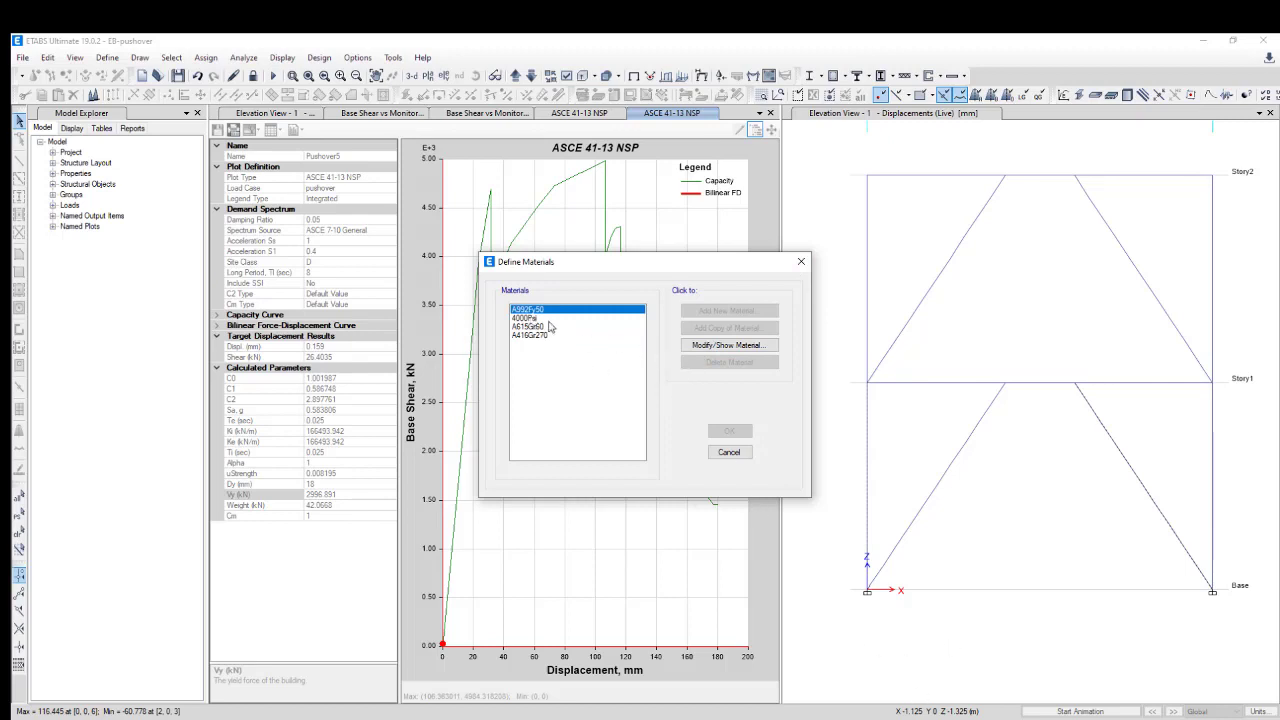
click(729, 452)
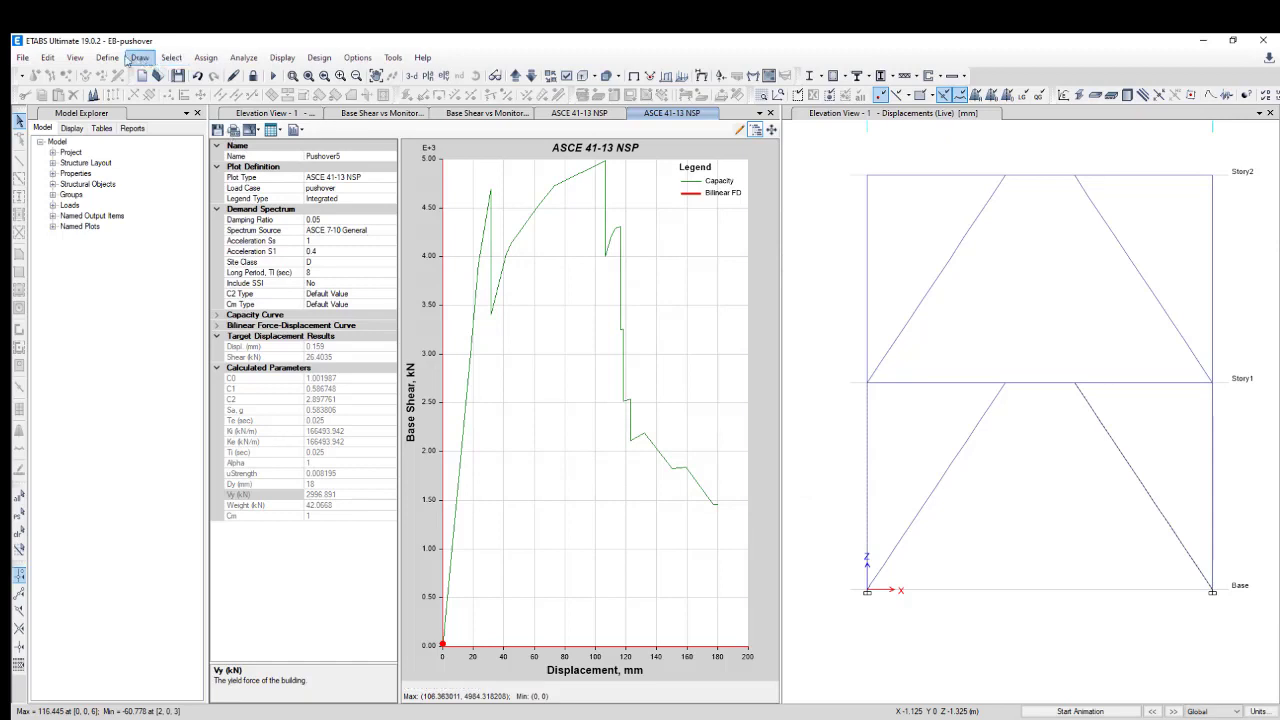
click(108, 58)
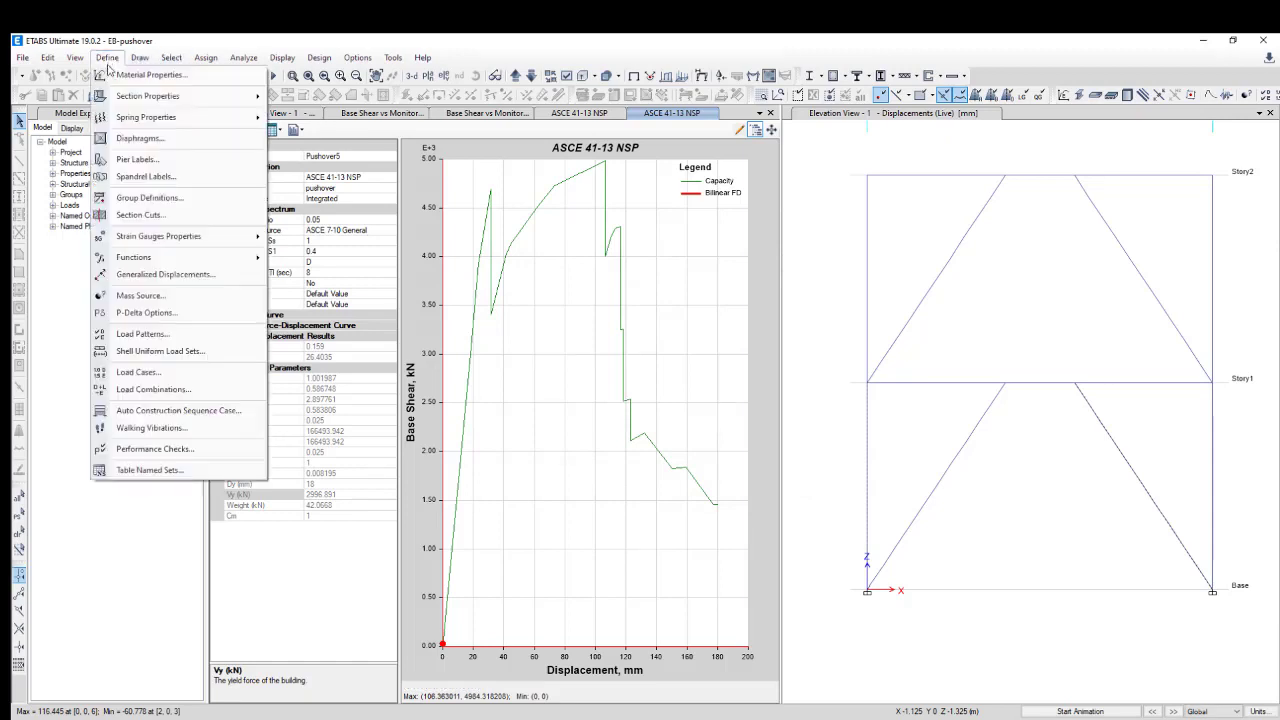
click(170, 57)
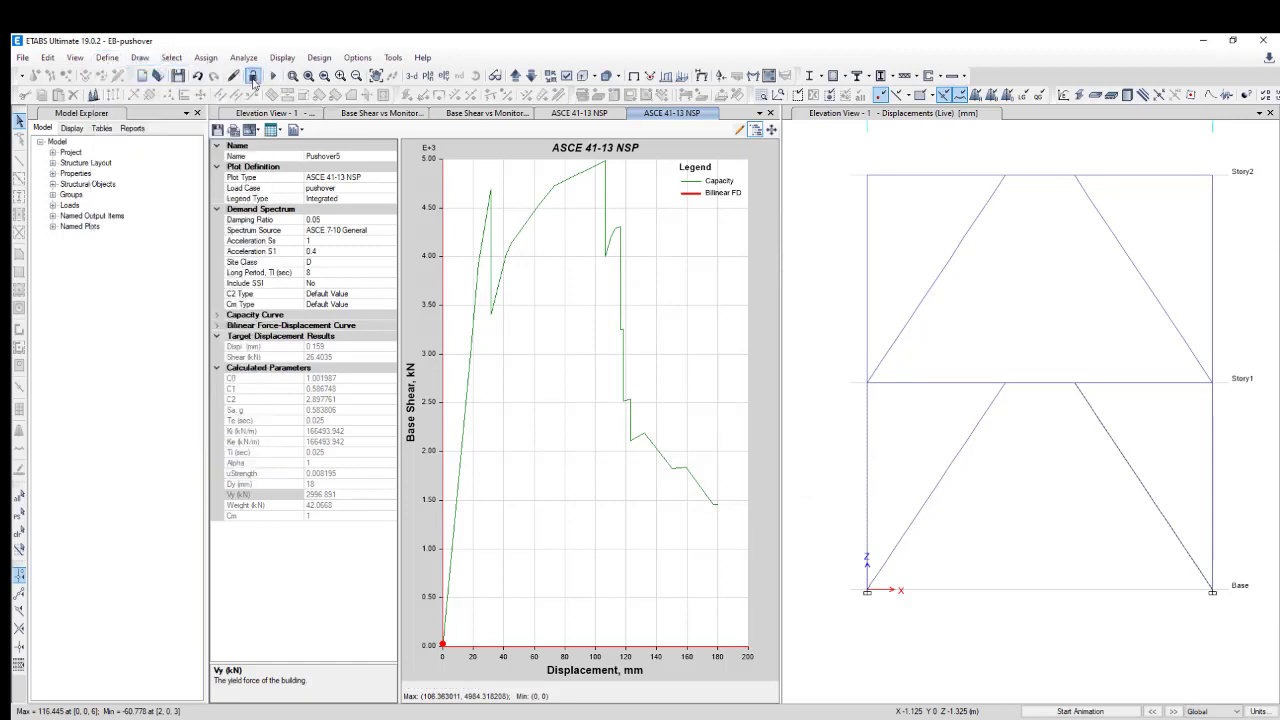
Step: Unlock the ETABS model and copy the modulus of elasticity from the A992Fy50 material definition
click(253, 78)
click(672, 434)
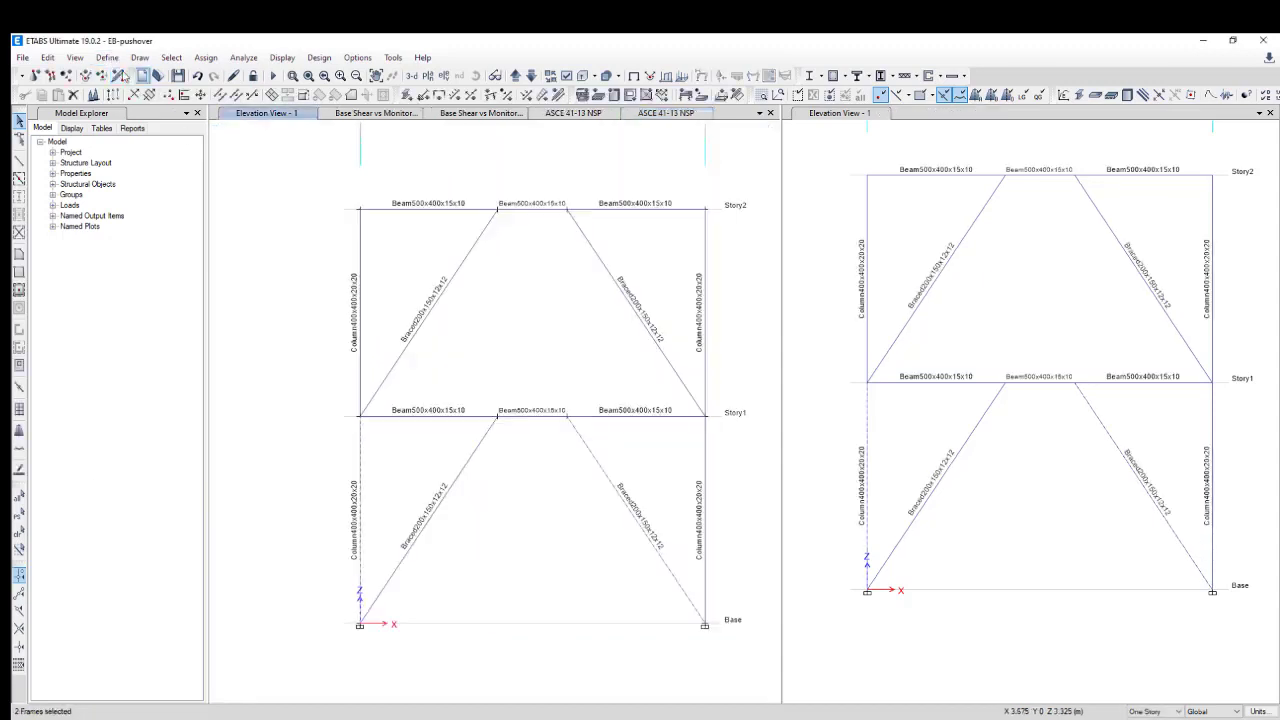
click(107, 57)
click(128, 79)
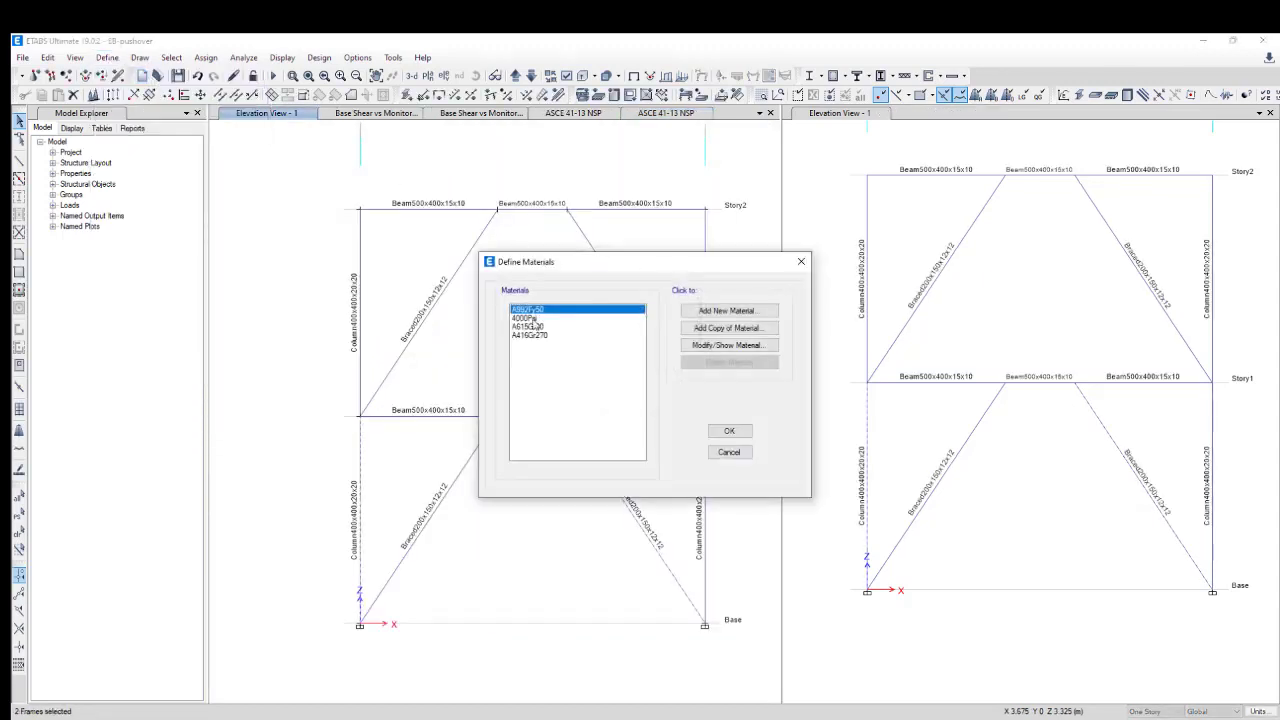
click(745, 345)
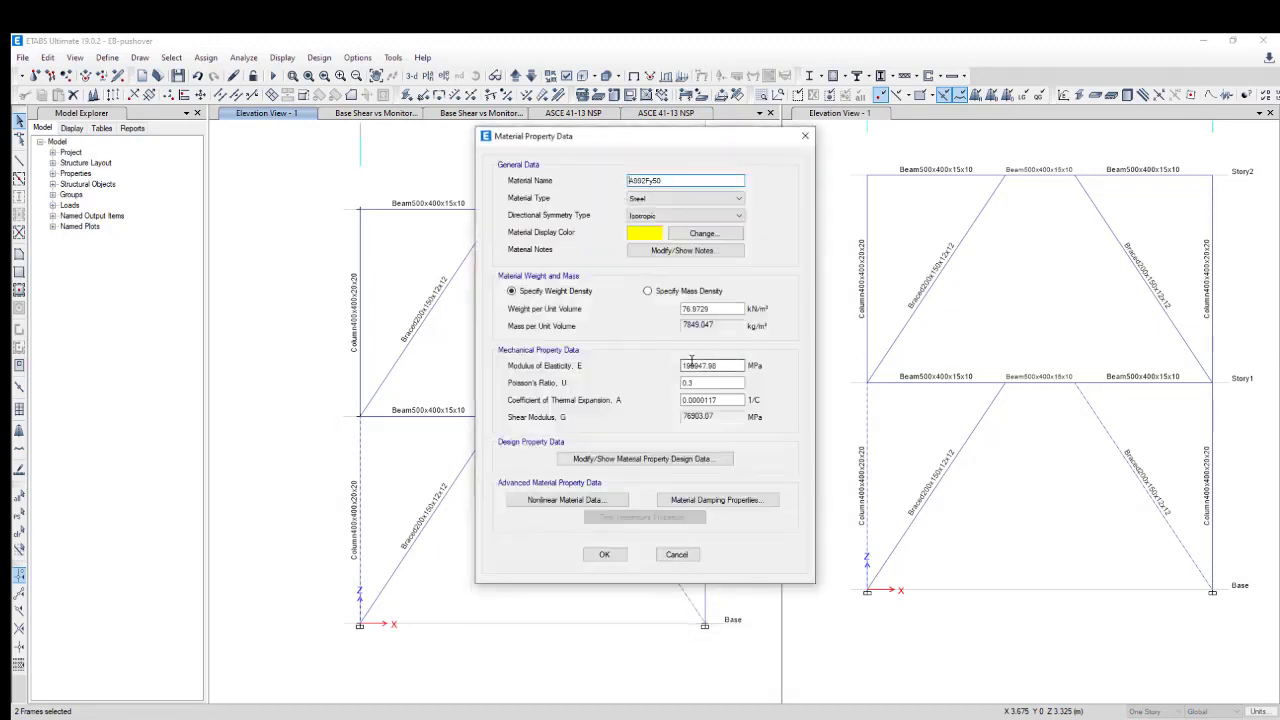
drag(729, 364, 666, 369)
key(ctrl+c)
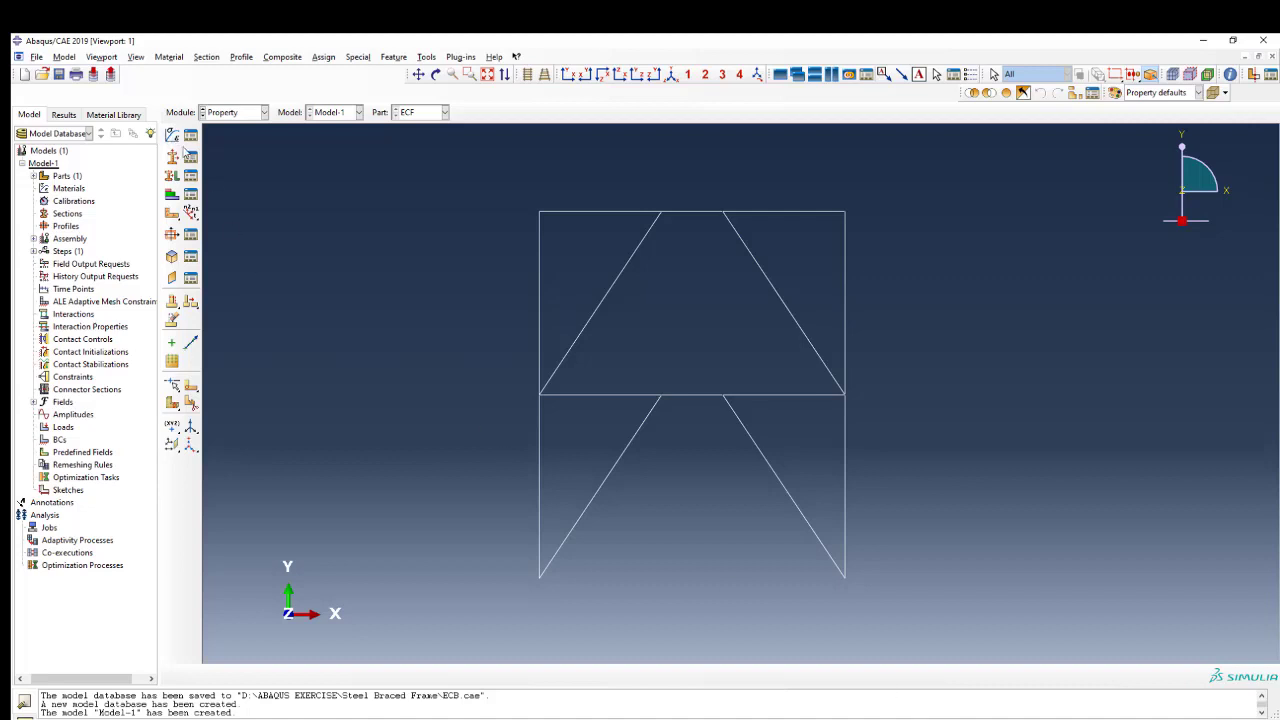
Step: Switch to Abaqus and create material Fy50 with isotropic elasticity, Young's modulus 199947.98 and Poisson's ratio 0.3
click(171, 137)
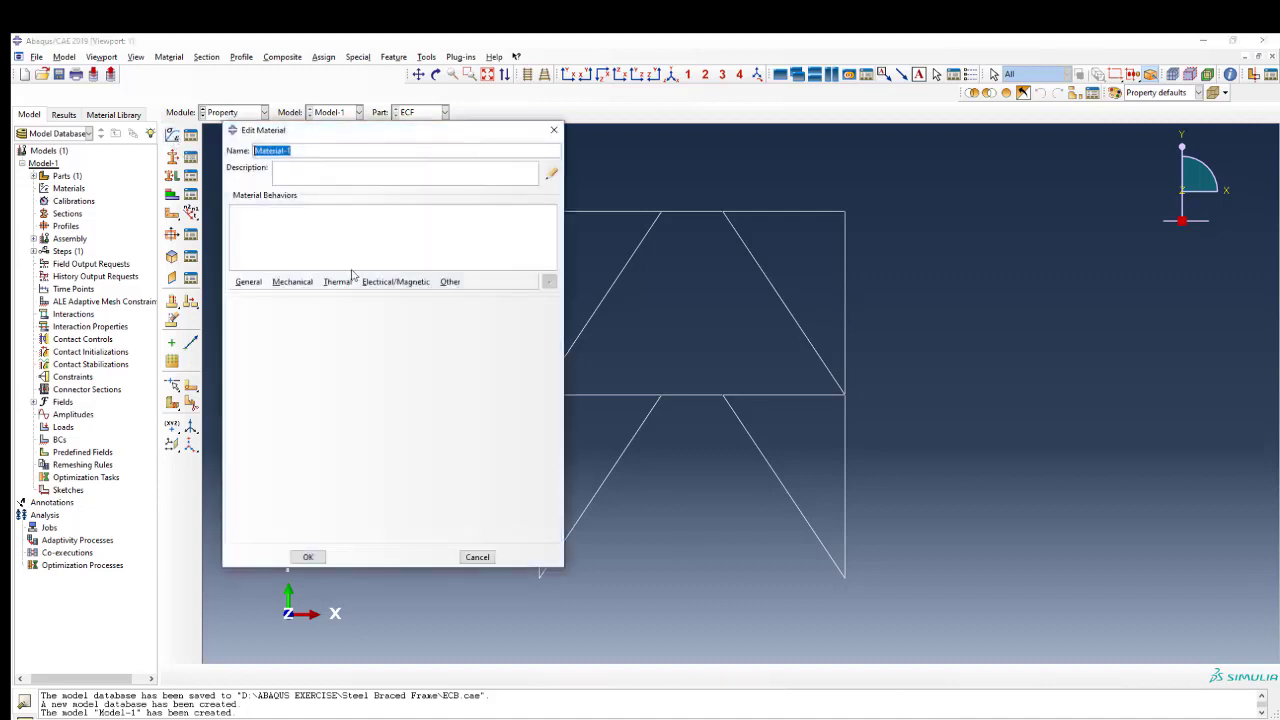
text(Fy50)
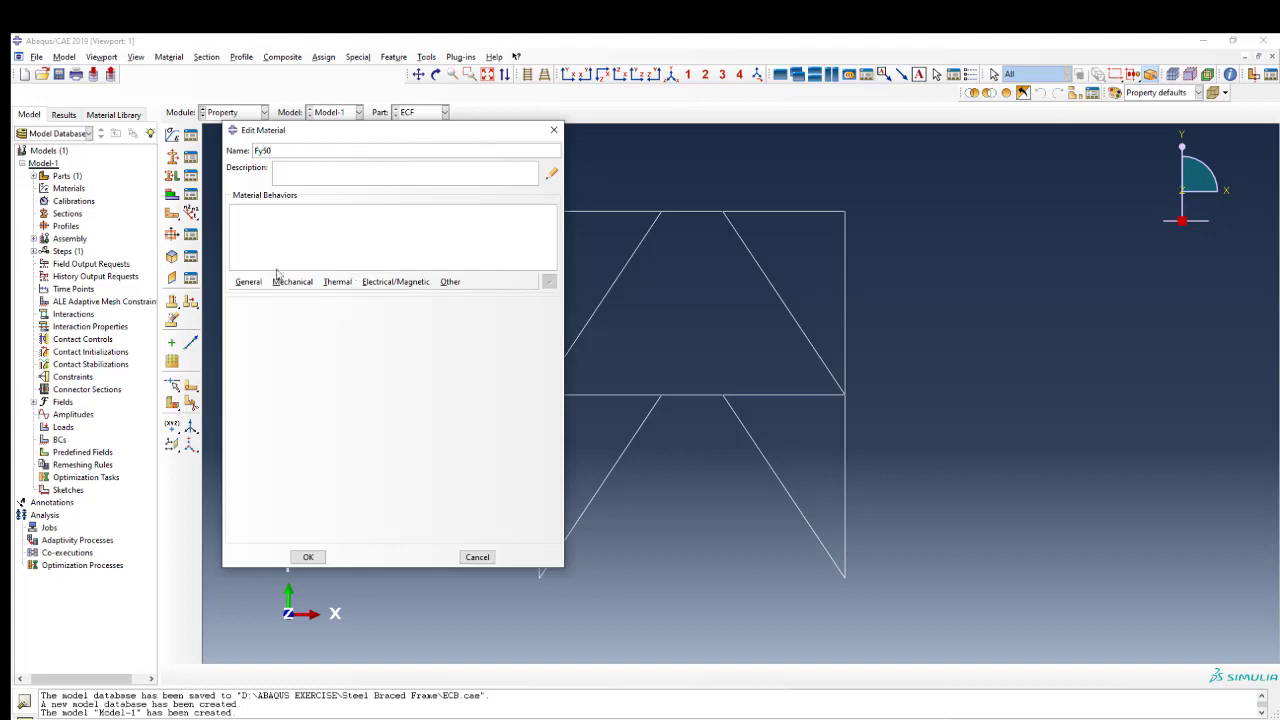
click(250, 282)
mouse_move(292, 283)
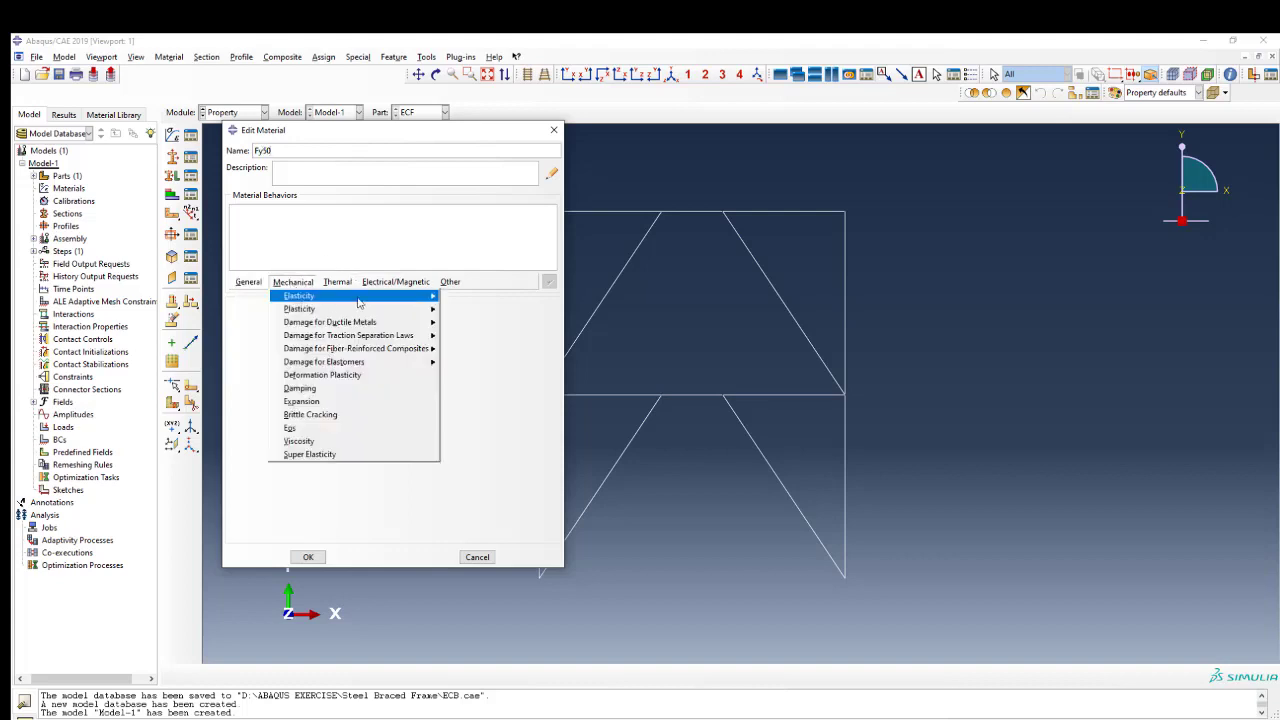
mouse_move(414, 301)
click(465, 298)
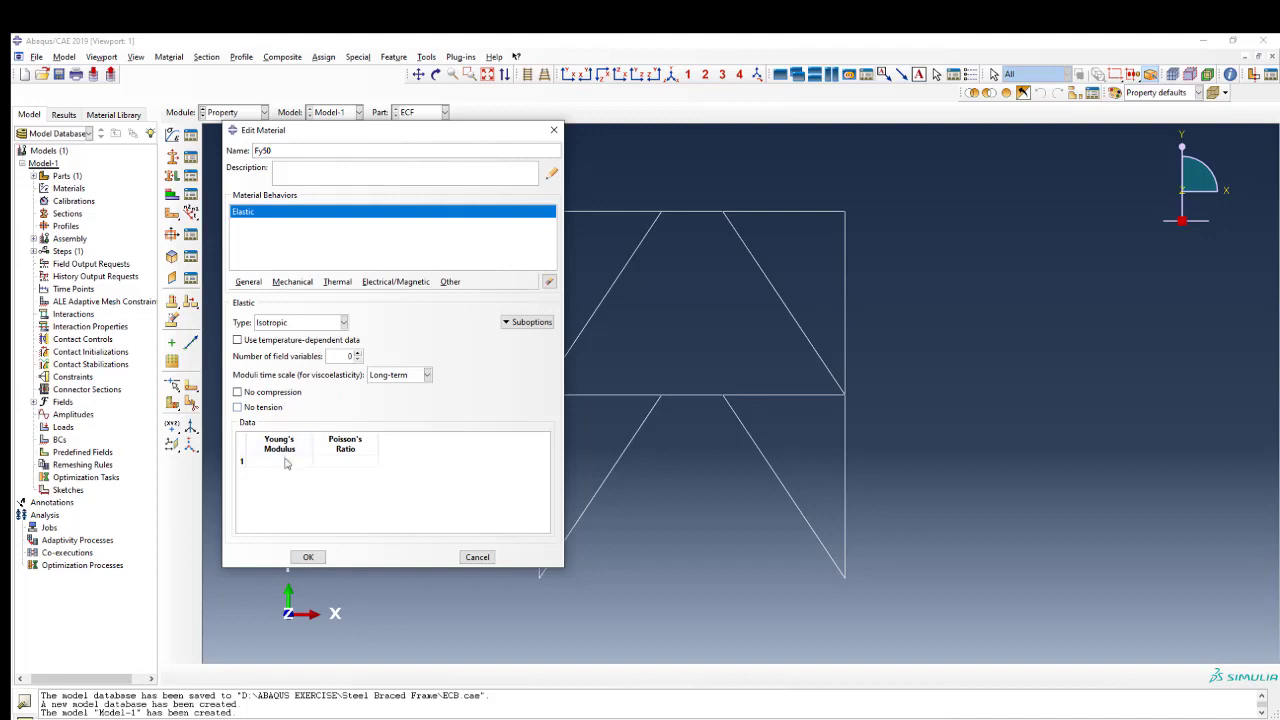
click(285, 460)
key(ctrl+v)
click(340, 466)
Step: Add a Plastic behavior to the Fy50 material
click(291, 284)
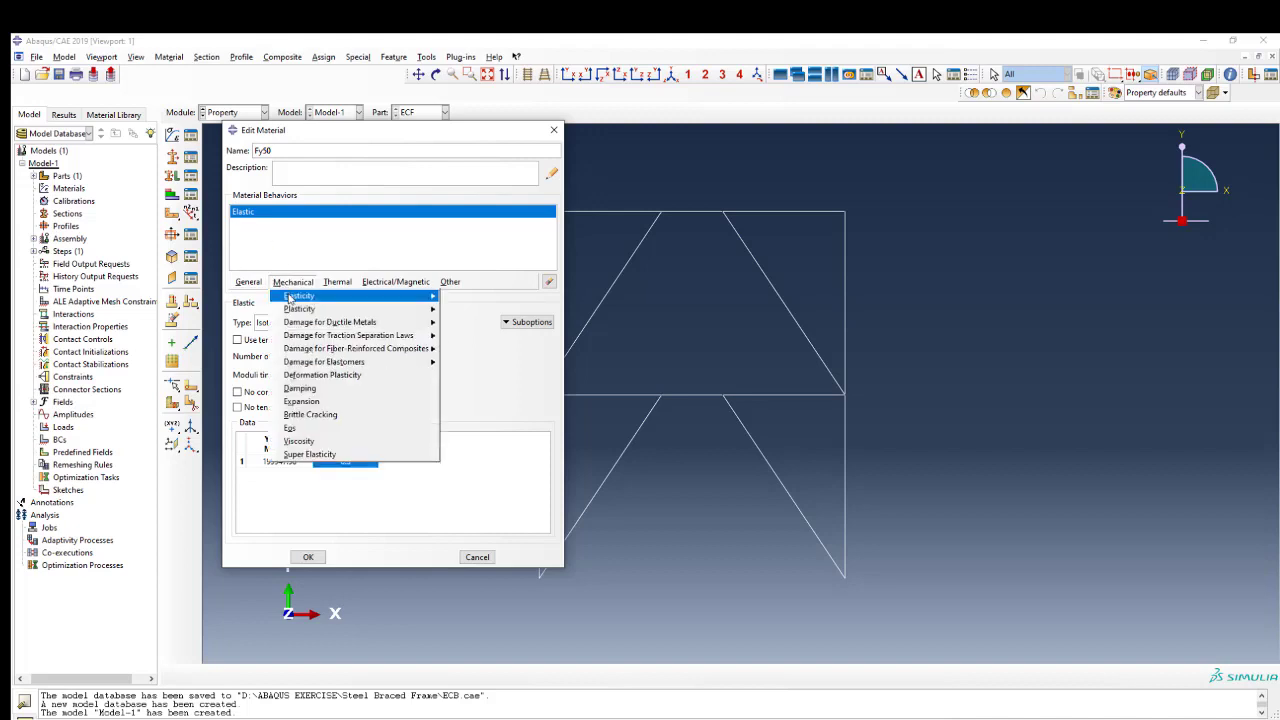
mouse_move(340, 309)
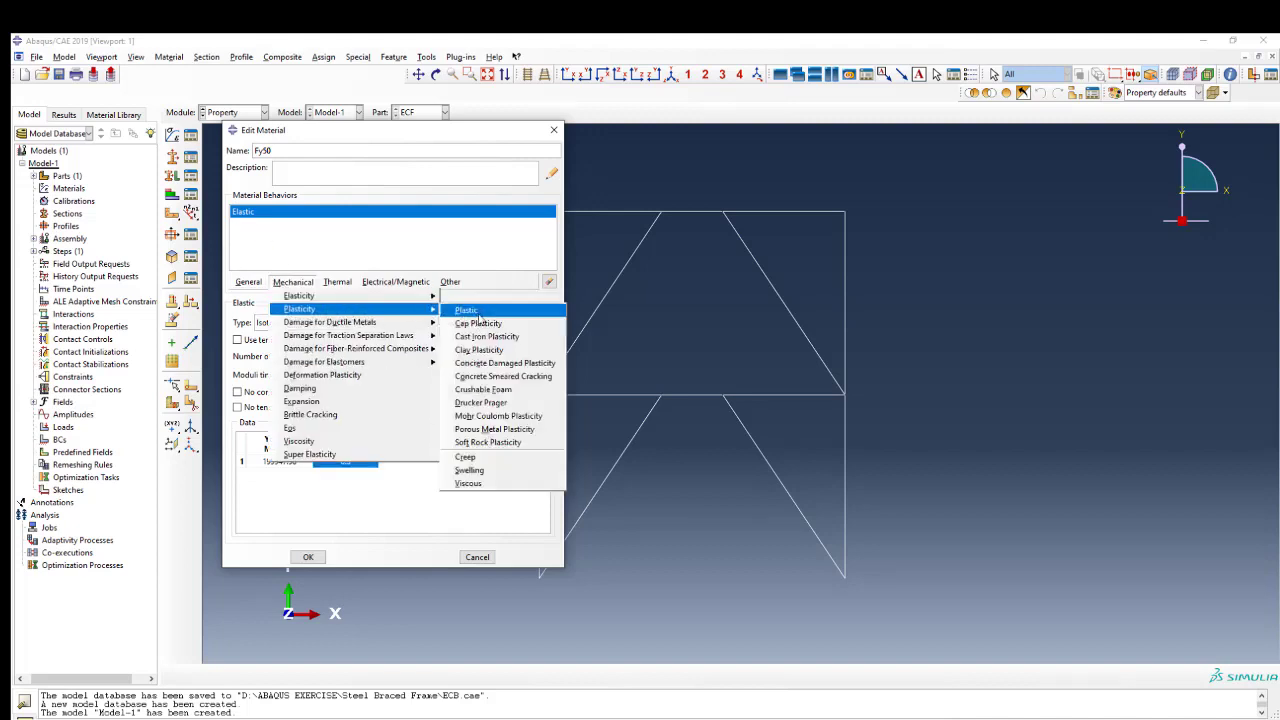
click(477, 313)
click(286, 428)
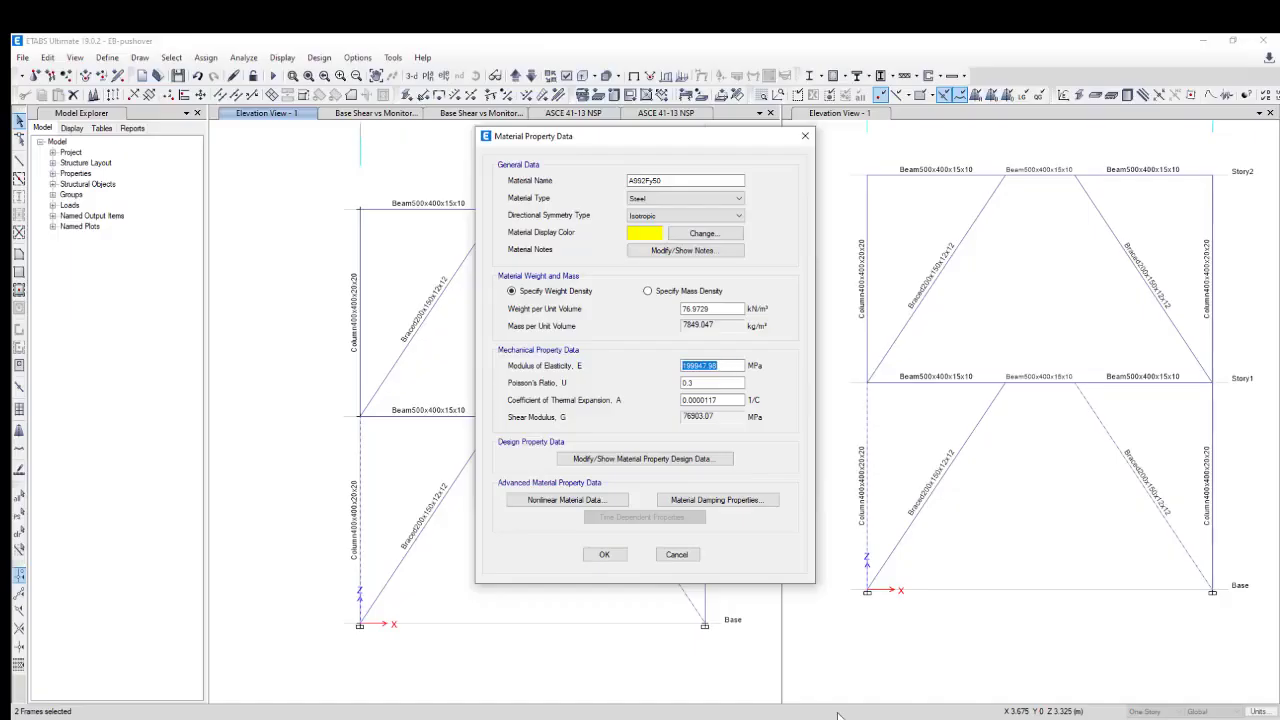
Step: Copy A992Fy50's yield stress from the ETABS design data into Fy50's plastic data as 344.74, with plastic strain 0
click(640, 459)
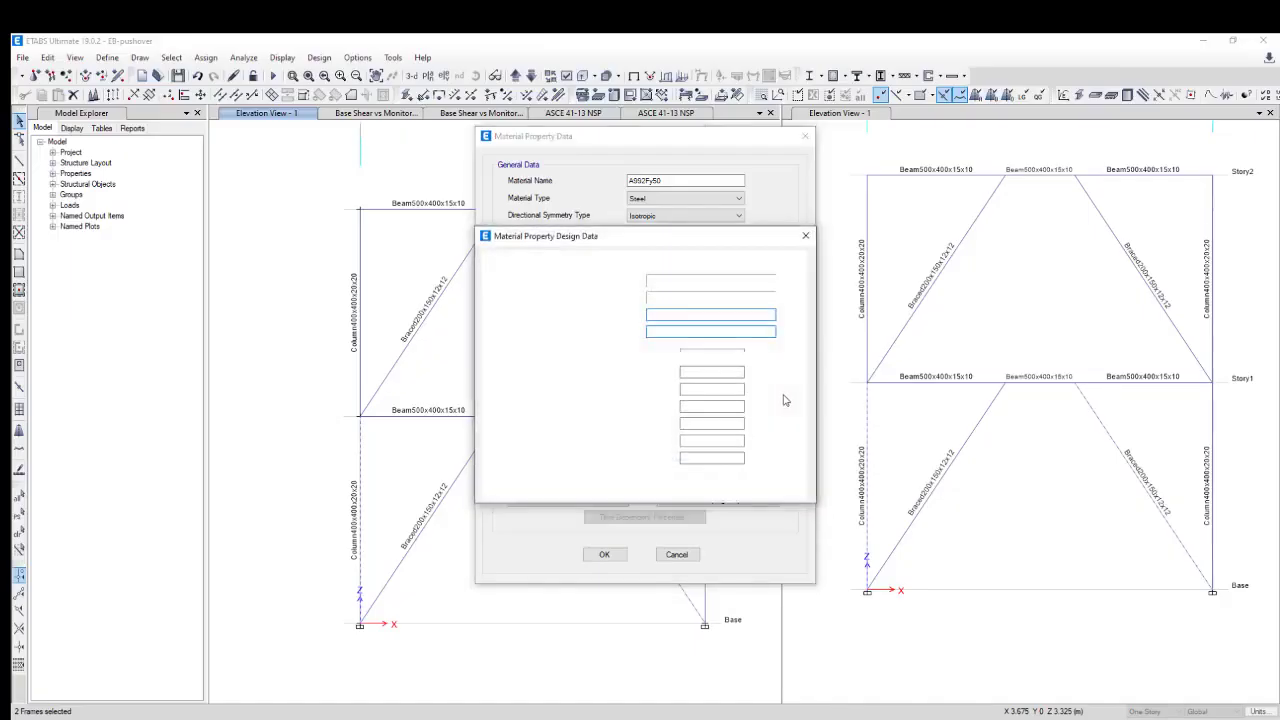
drag(727, 354, 680, 355)
key(ctrl+c)
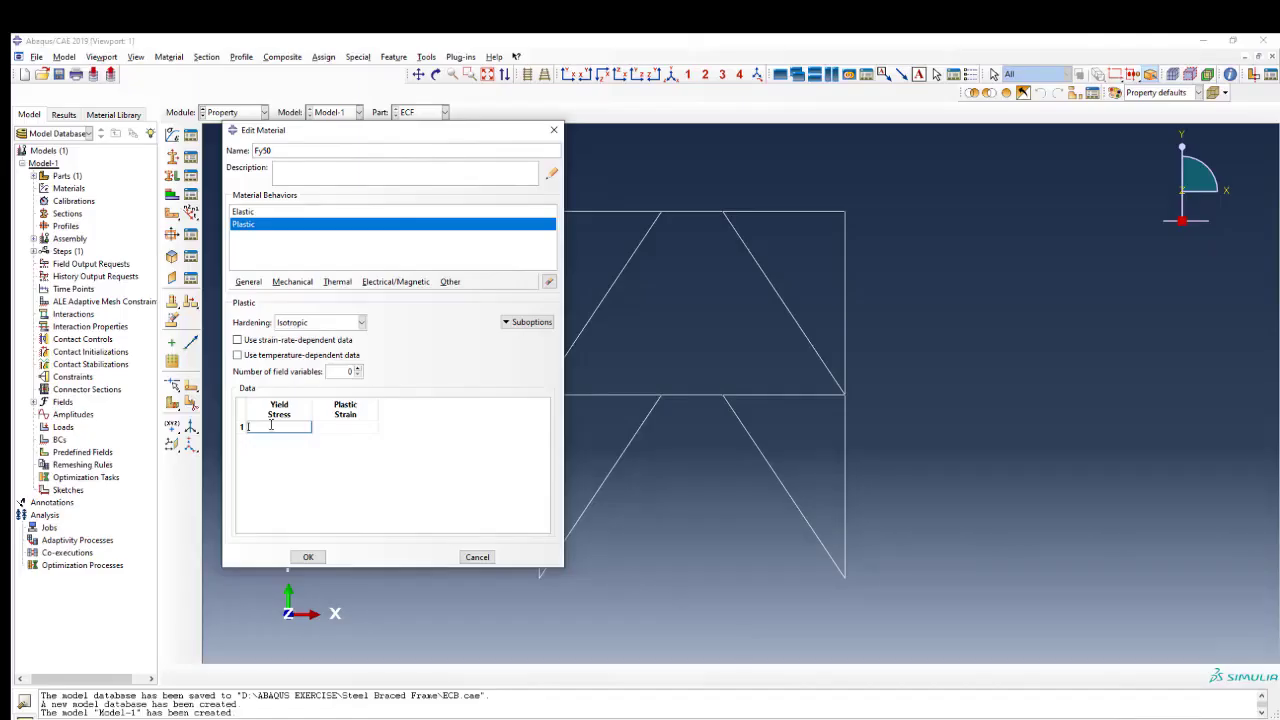
click(282, 428)
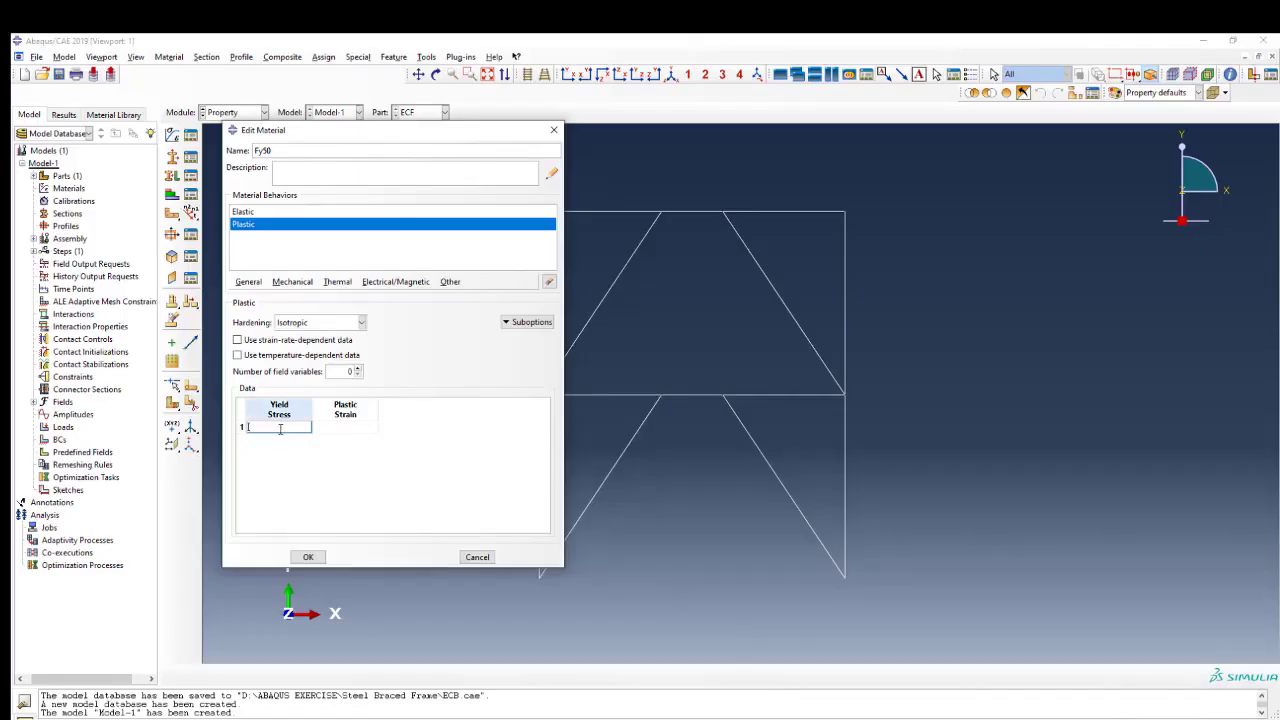
key(ctrl+v)
click(350, 430)
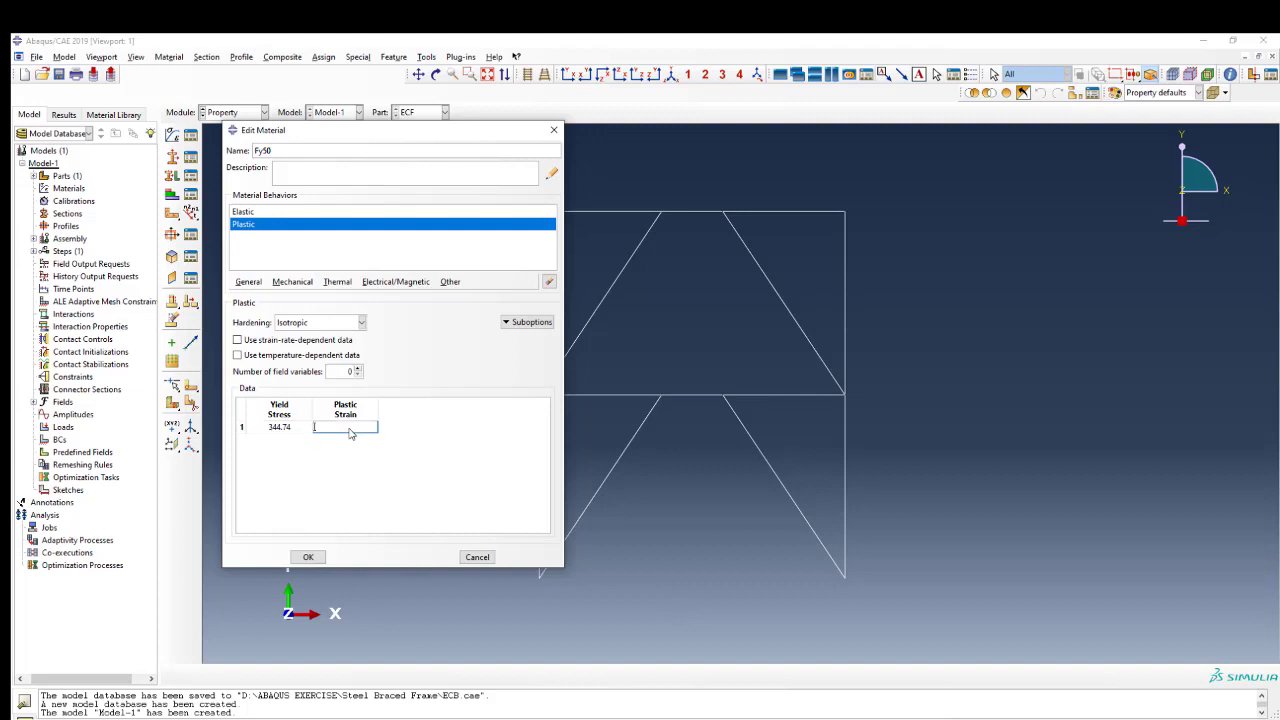
text(0)
key(Return)
Step: Insert a second row after the first in Fy50's plastic data table and activate its yield stress cell
double_click(291, 428)
right_click(292, 428)
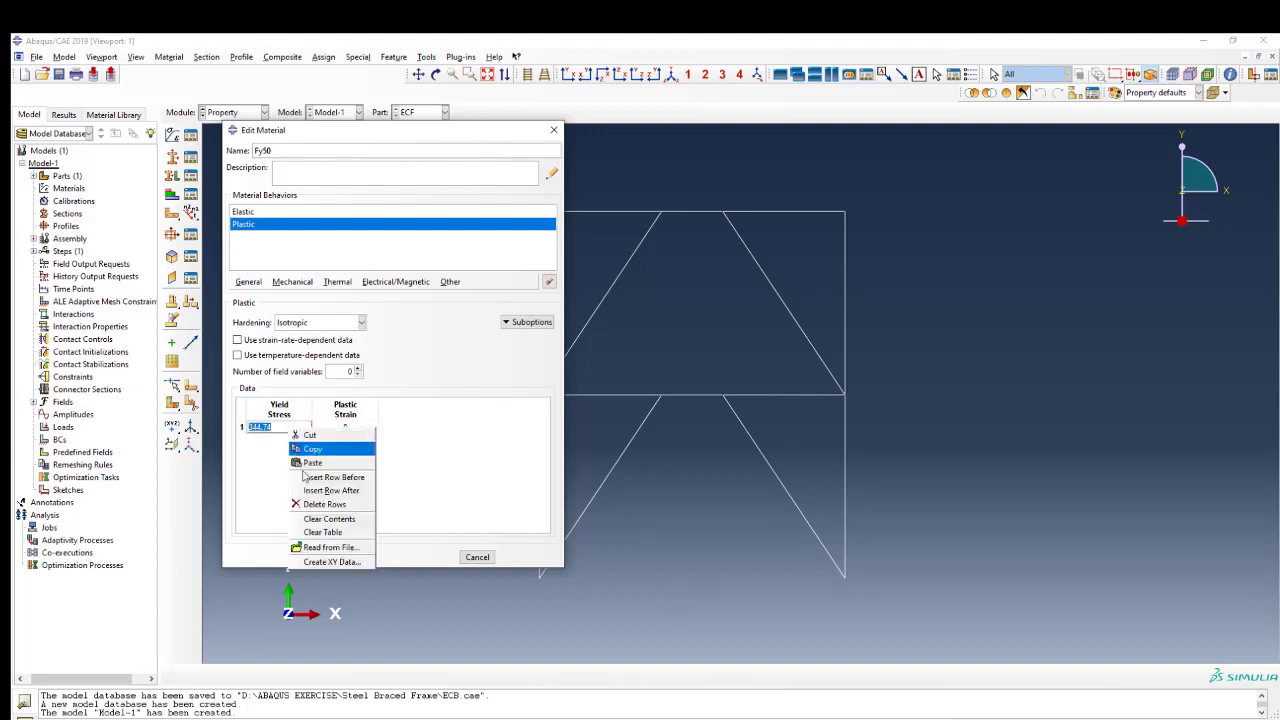
click(340, 490)
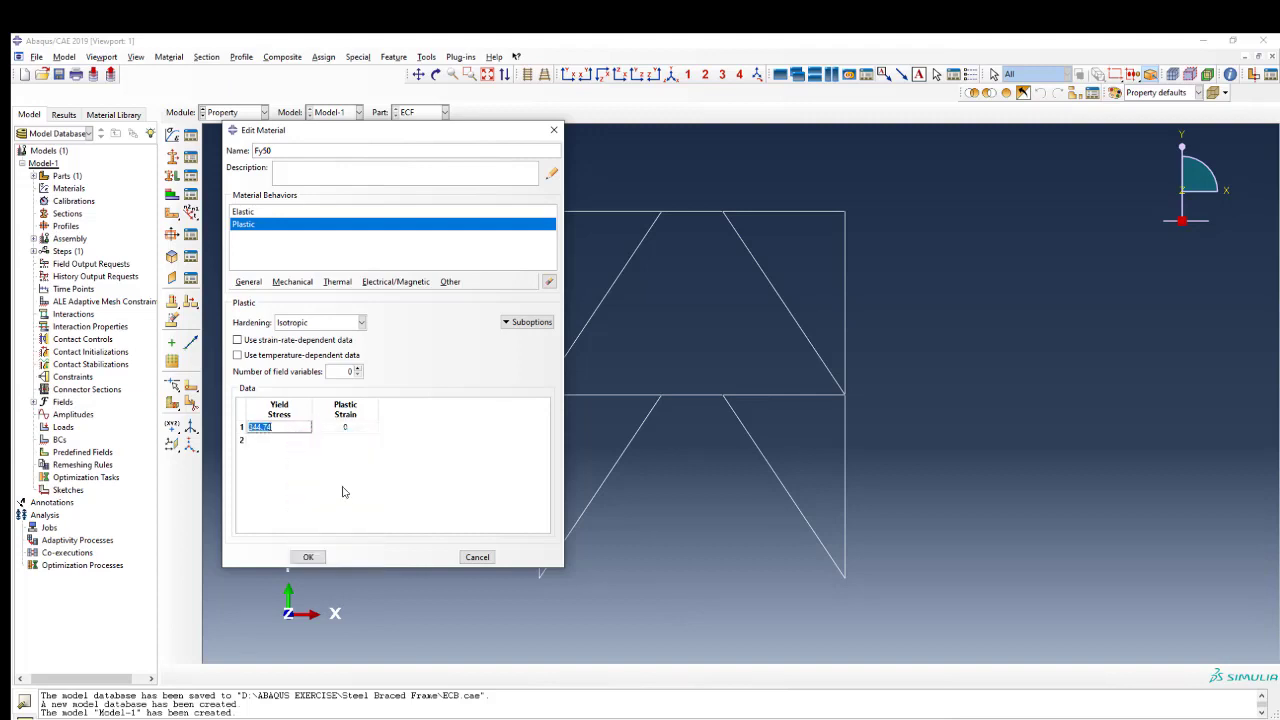
click(280, 441)
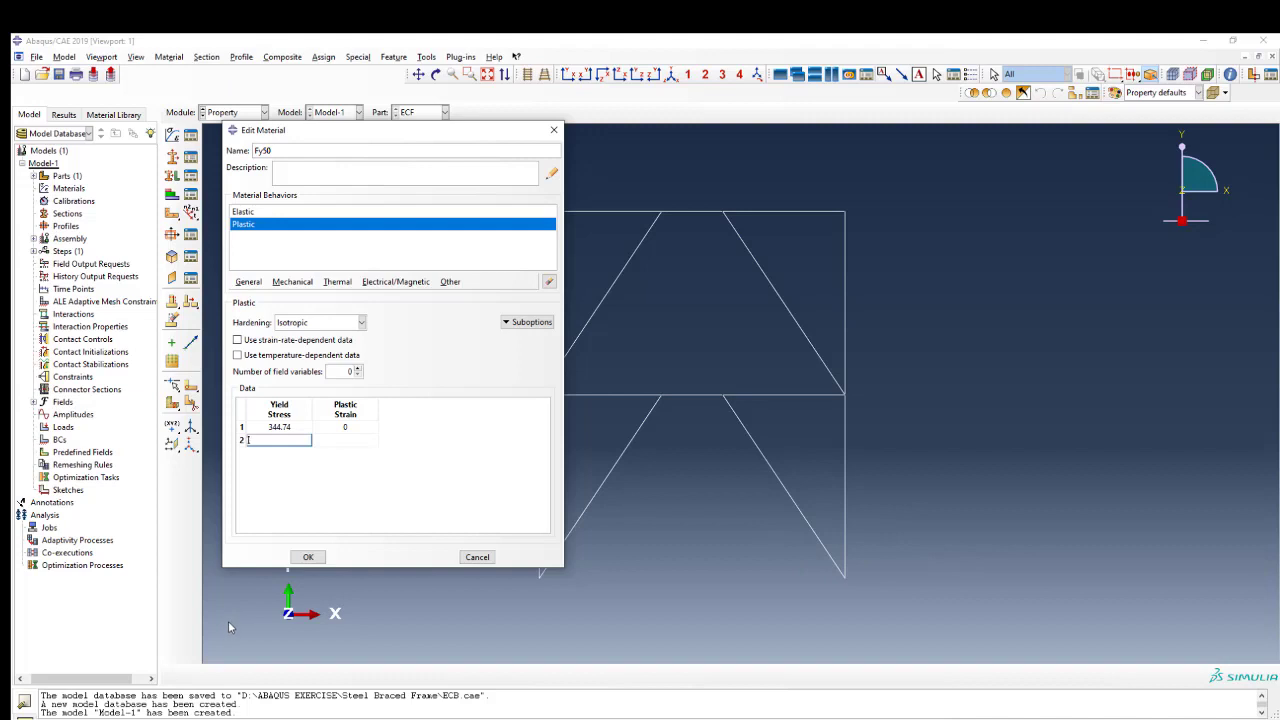
Step: Switch to the web browser and search for "fy steel strain properties"
click(228, 719)
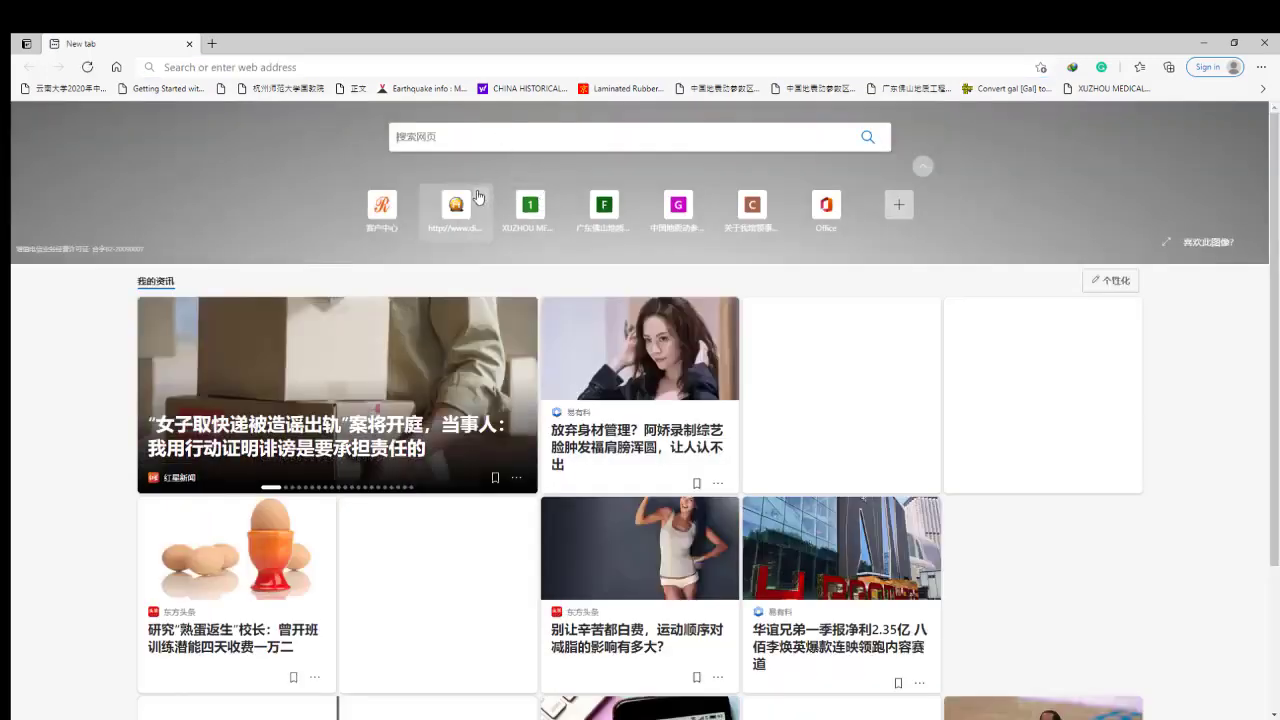
text(FY)
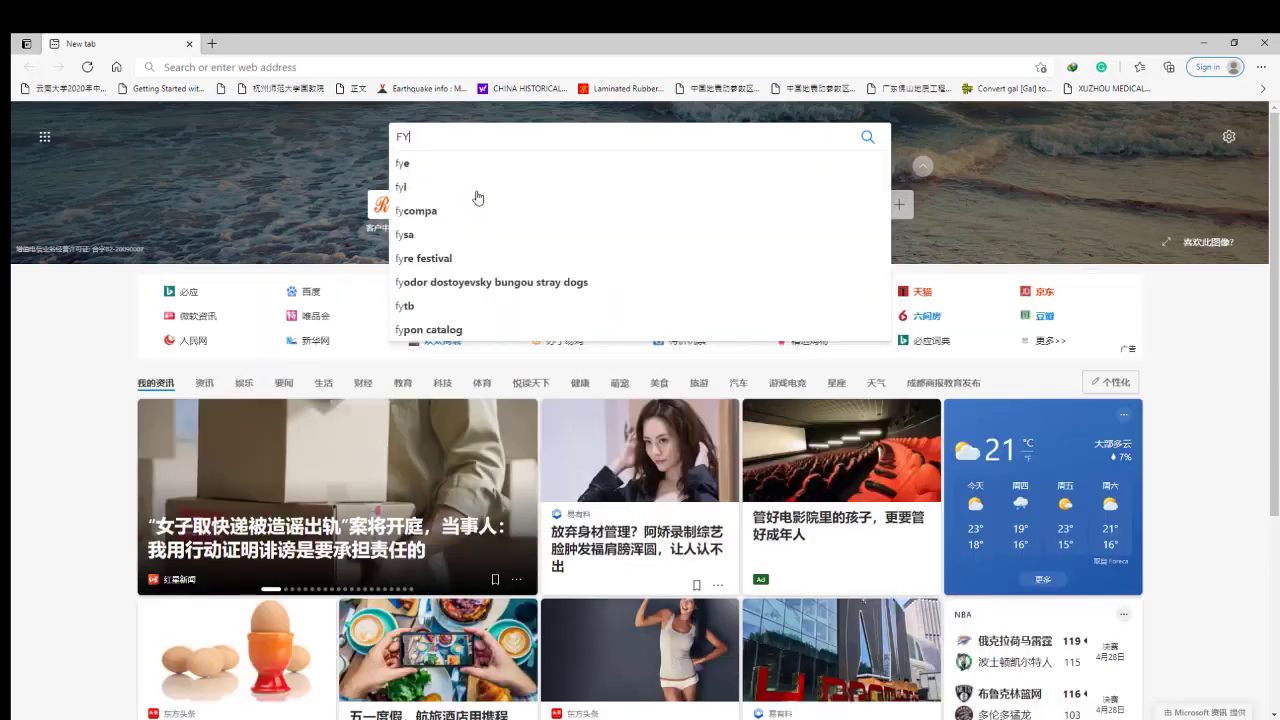
key(BackSpace)
key(BackSpace)
text(fy steel)
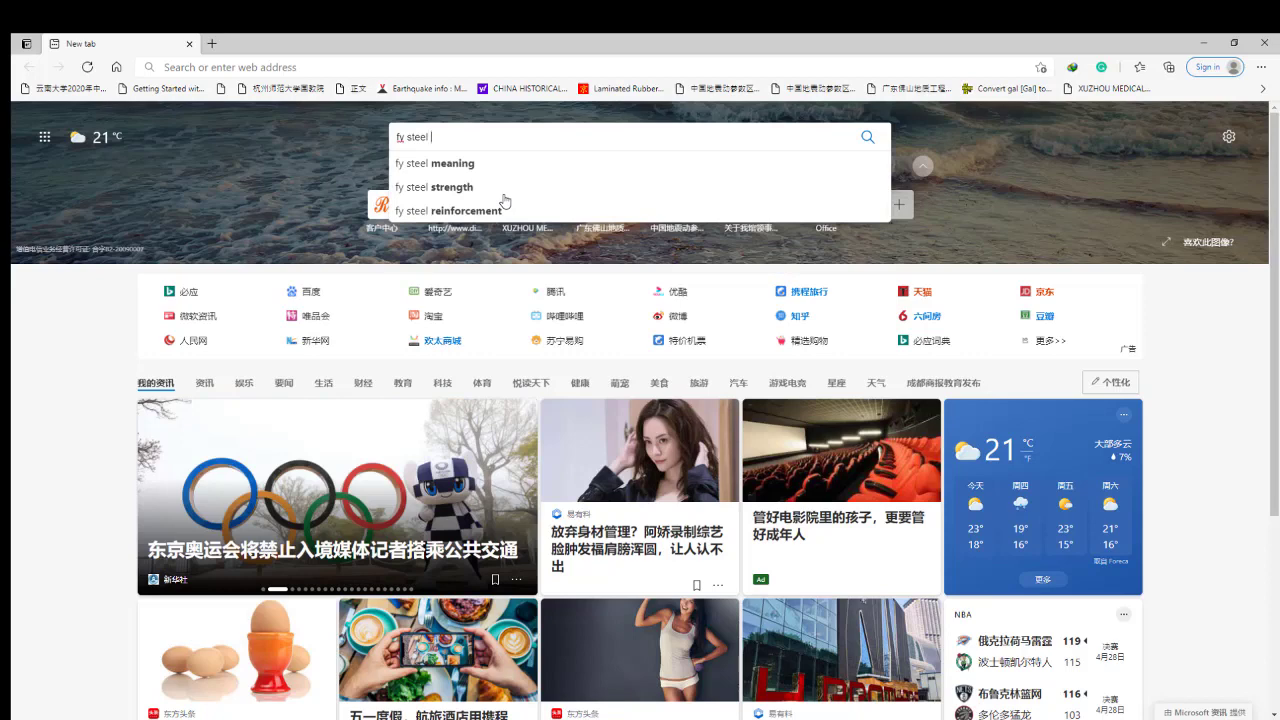
text( strain)
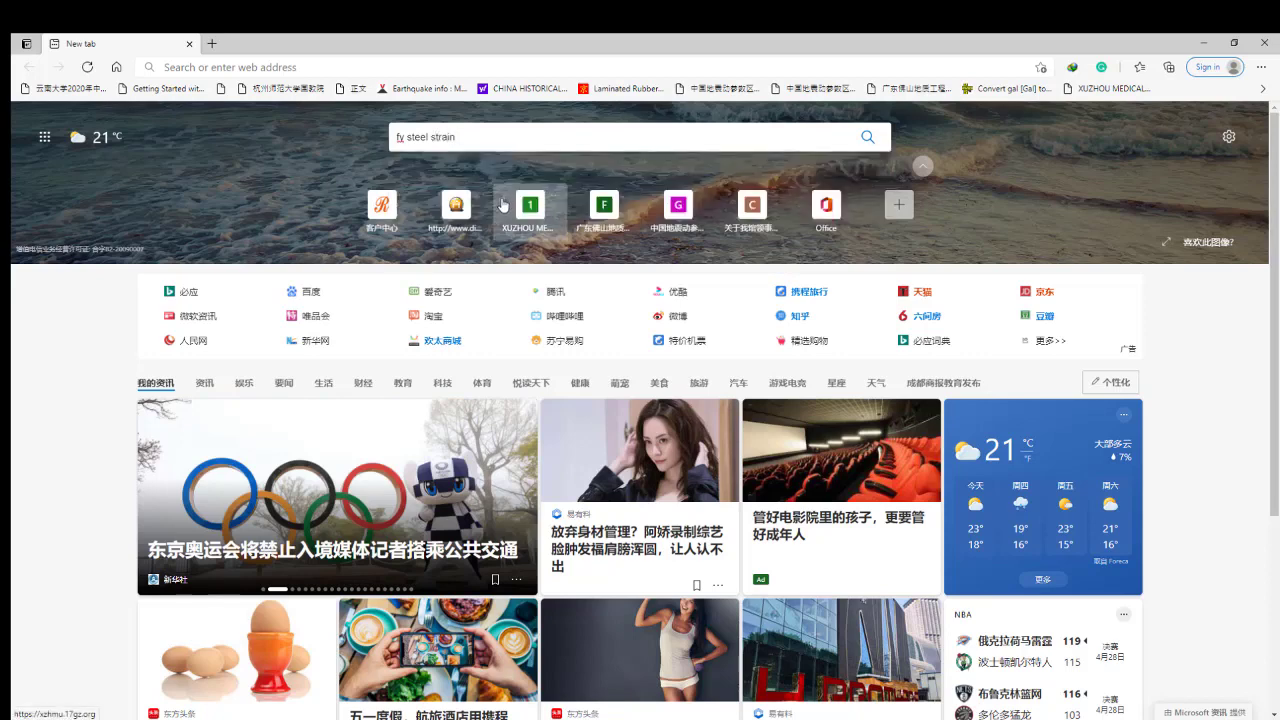
text( pro)
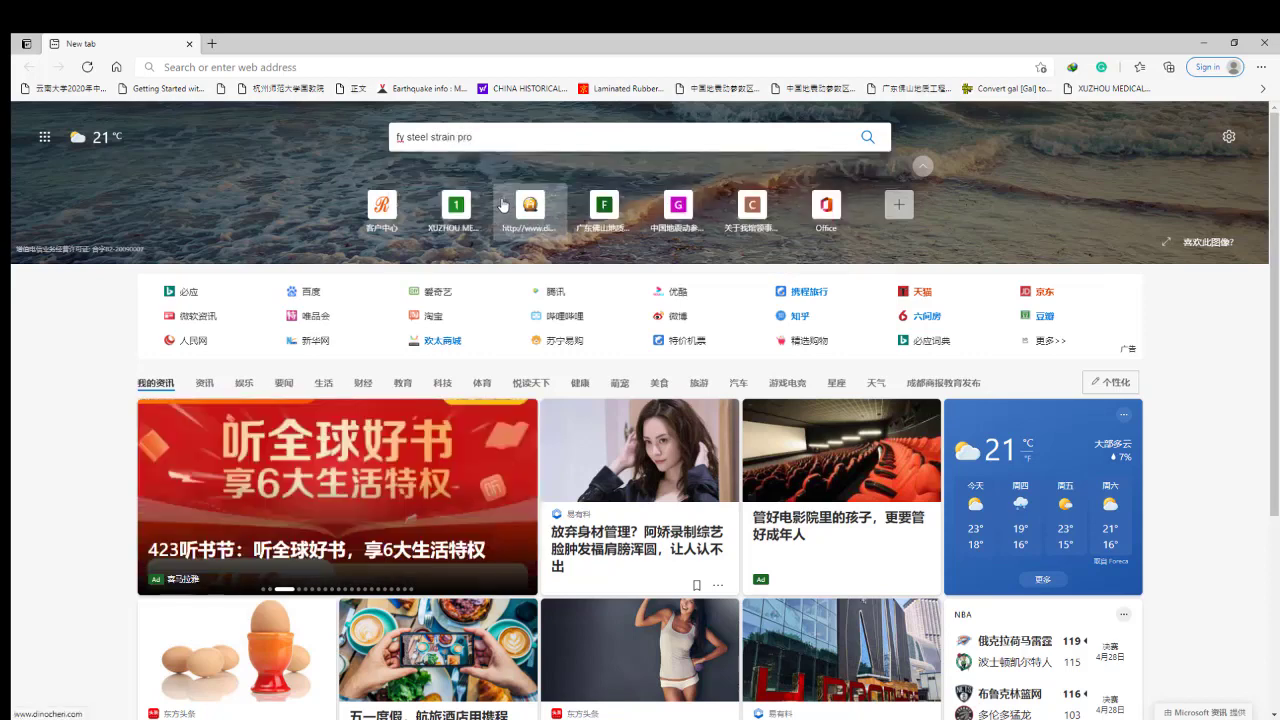
text(perties)
key(Return)
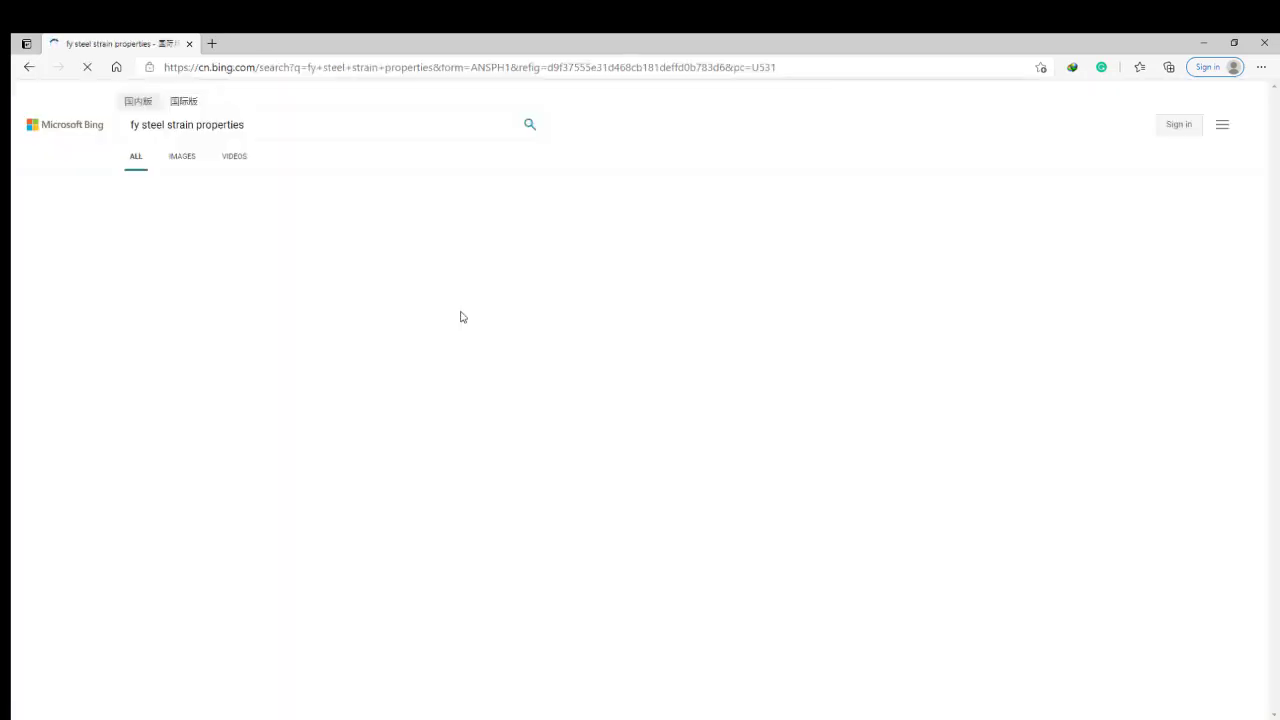
Step: Refine the web search to "fy 50 steel strain properties"
click(141, 125)
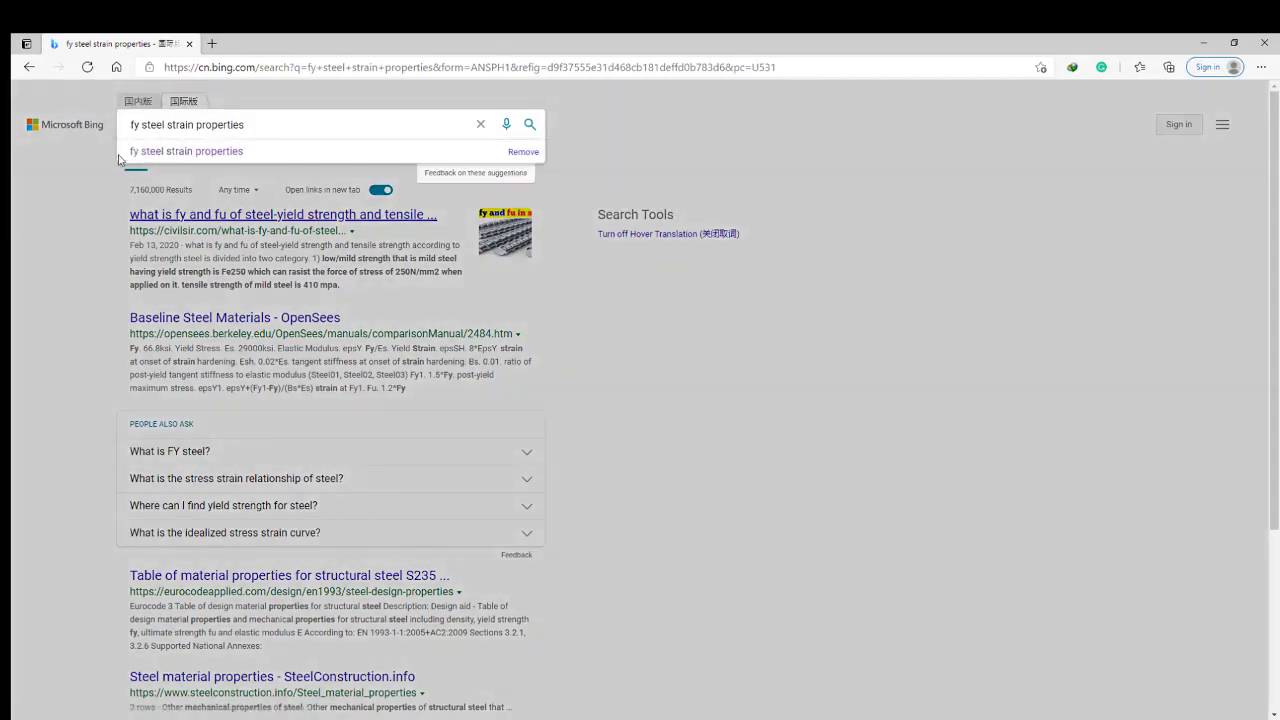
text(50)
key(Return)
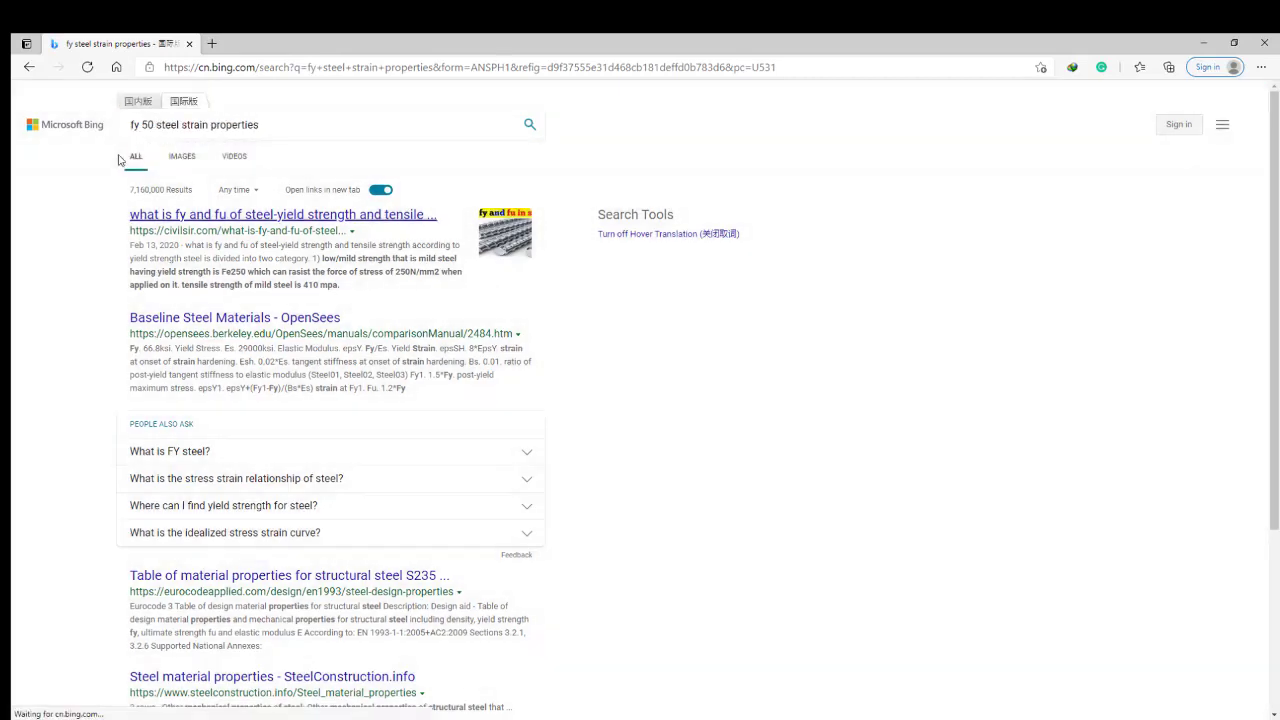
Step: Open the "Mechanics of Materials-Steel" and "Minimum ASTM Fu / Fy" PDF results in new tabs
drag(178, 285, 138, 291)
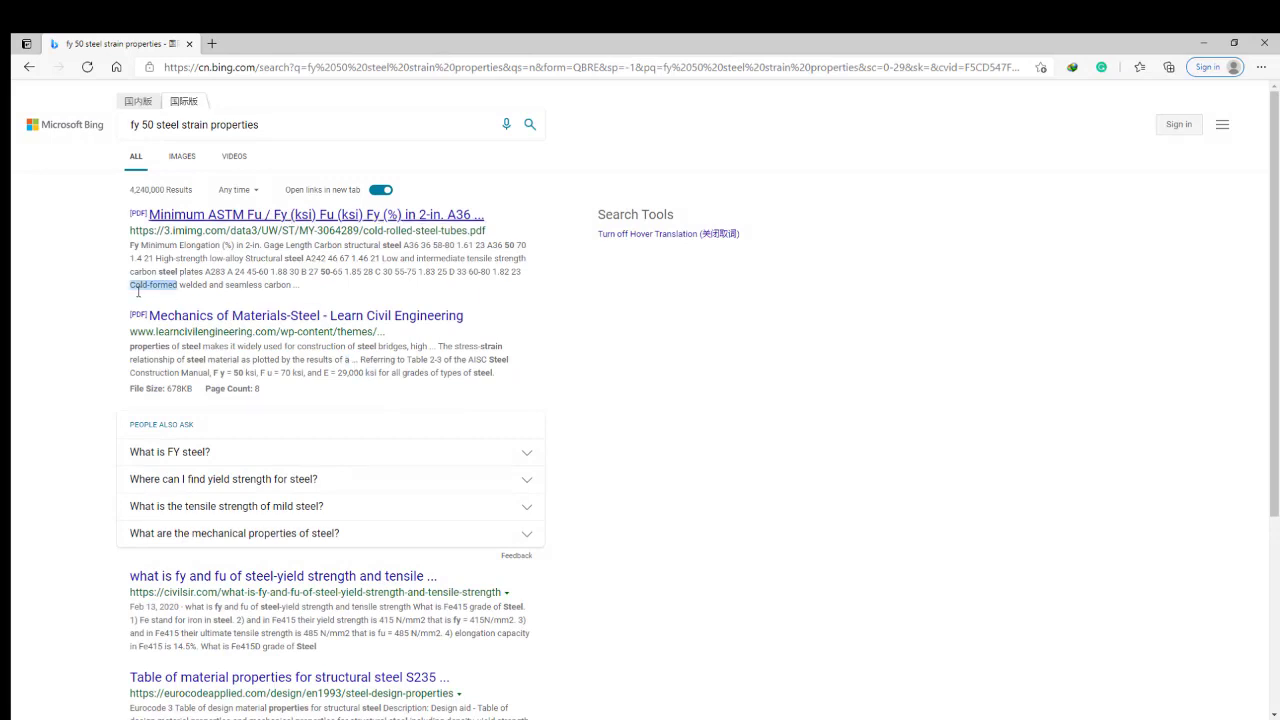
double_click(216, 285)
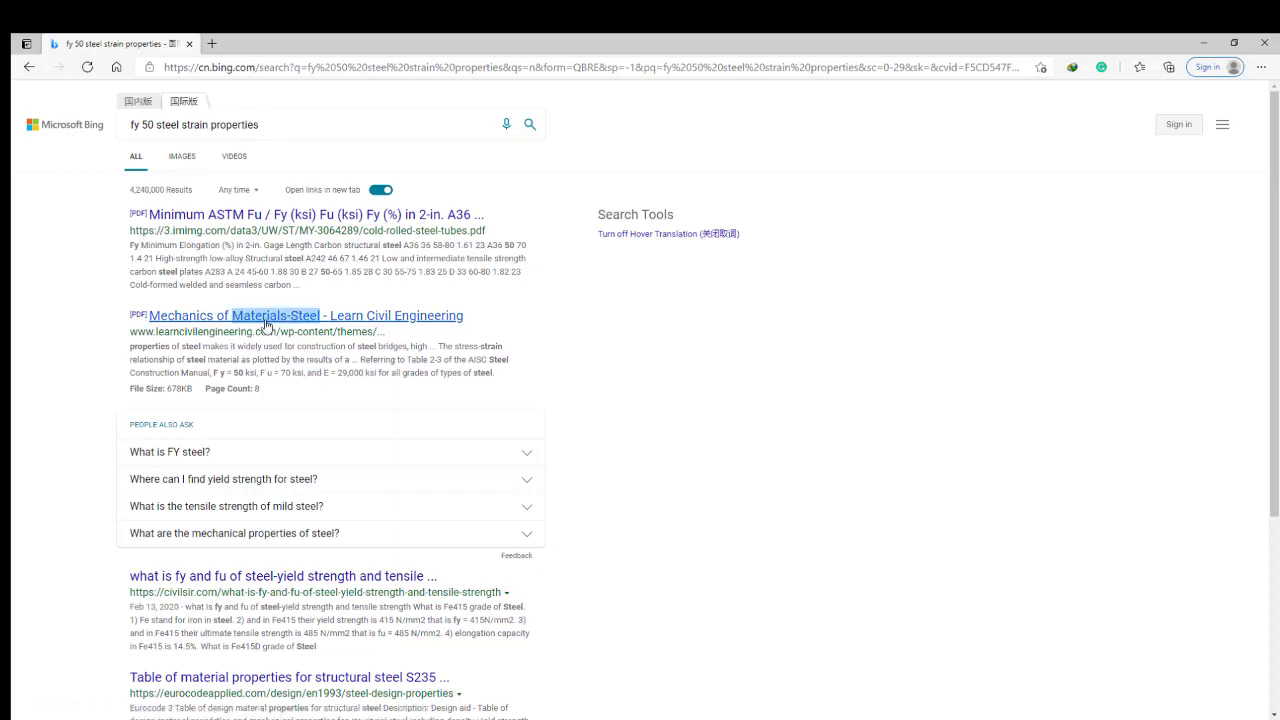
click(265, 317)
click(162, 44)
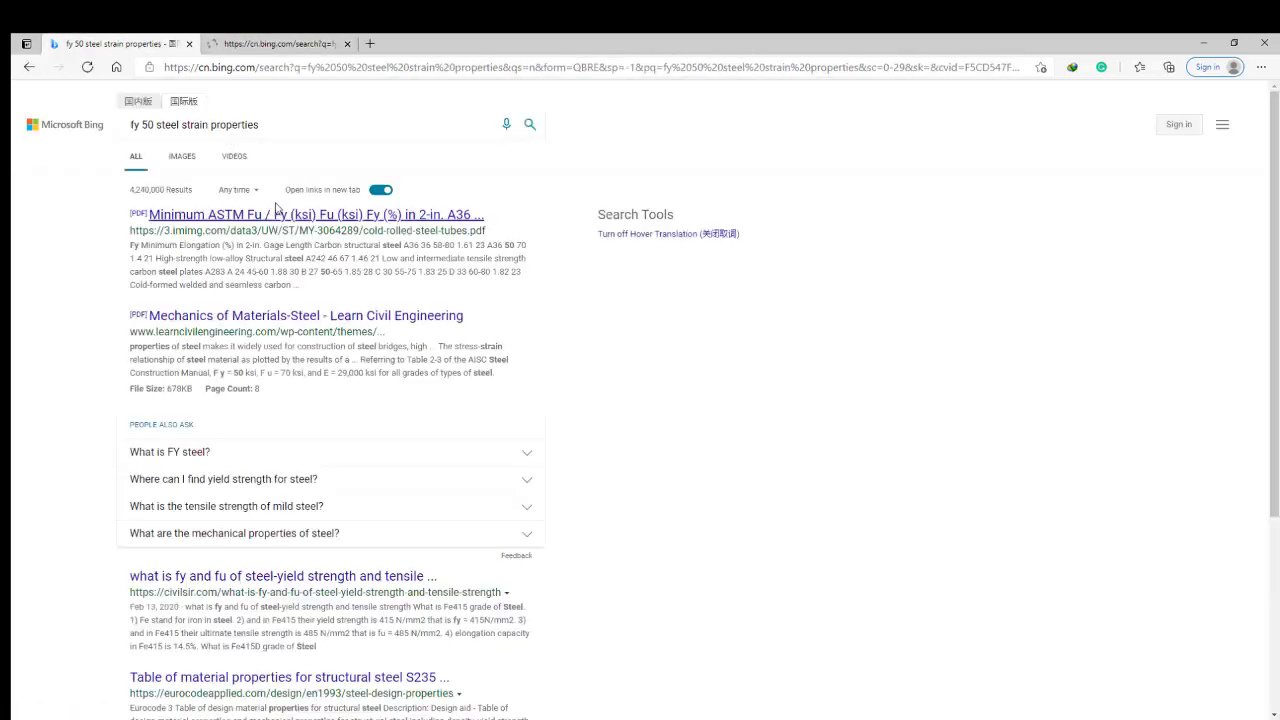
click(280, 218)
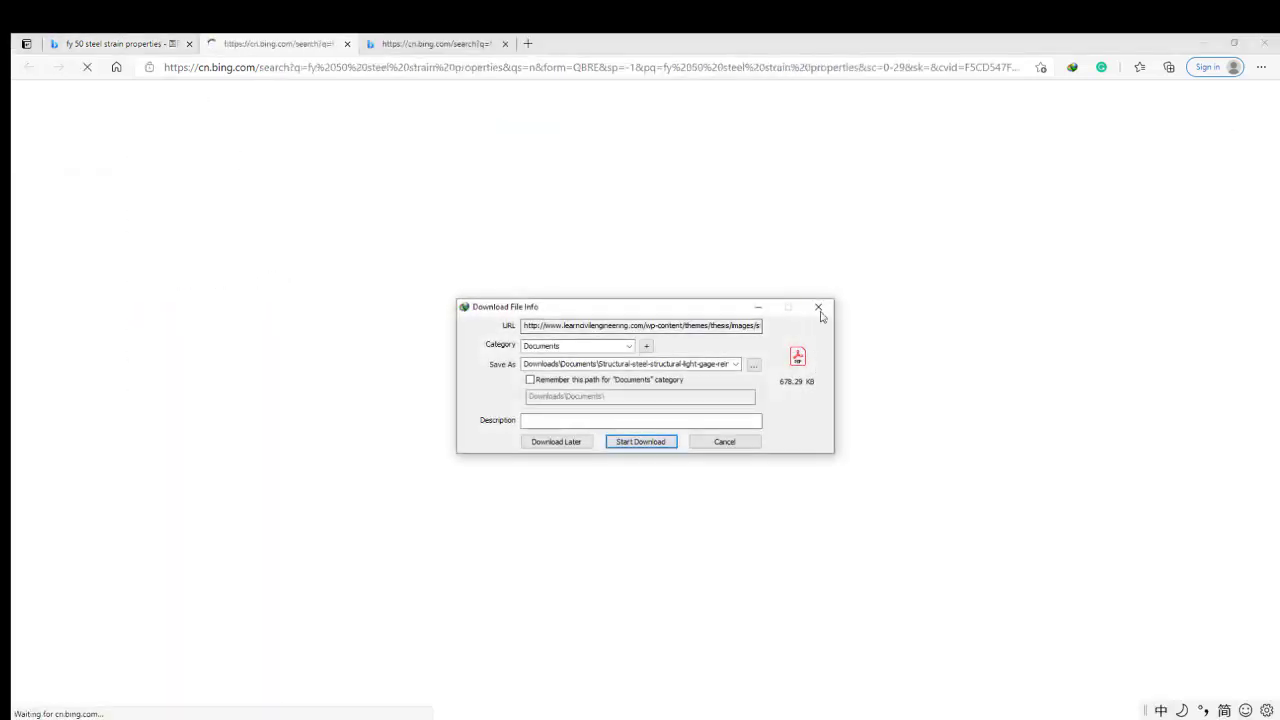
Step: Dismiss the file download prompt and bring up the cold-rolled-steel-tubes.pdf page
click(814, 307)
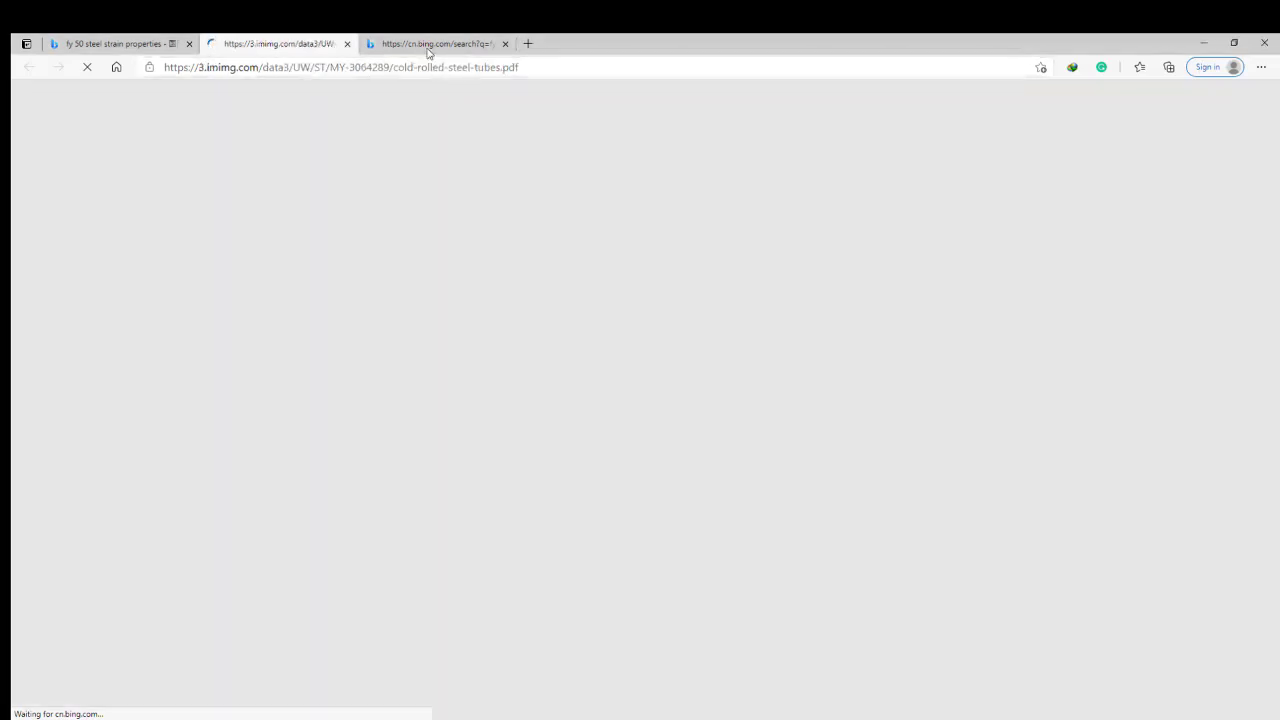
click(428, 44)
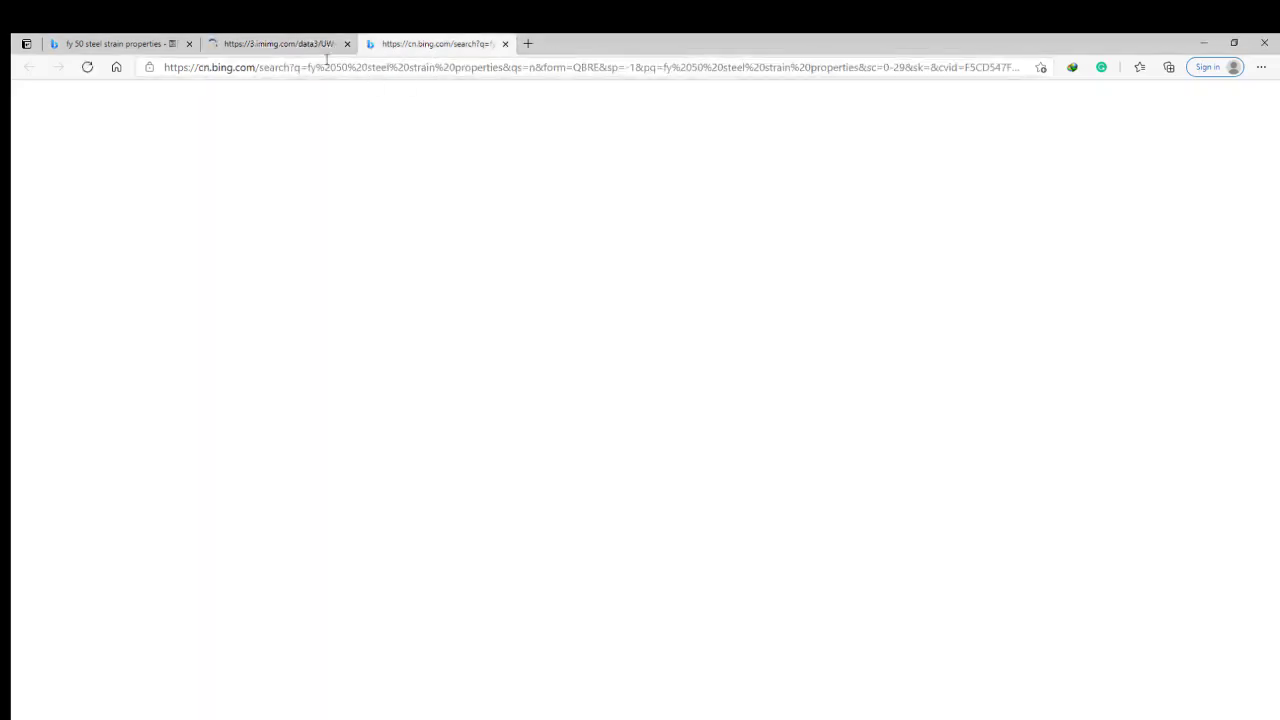
click(320, 44)
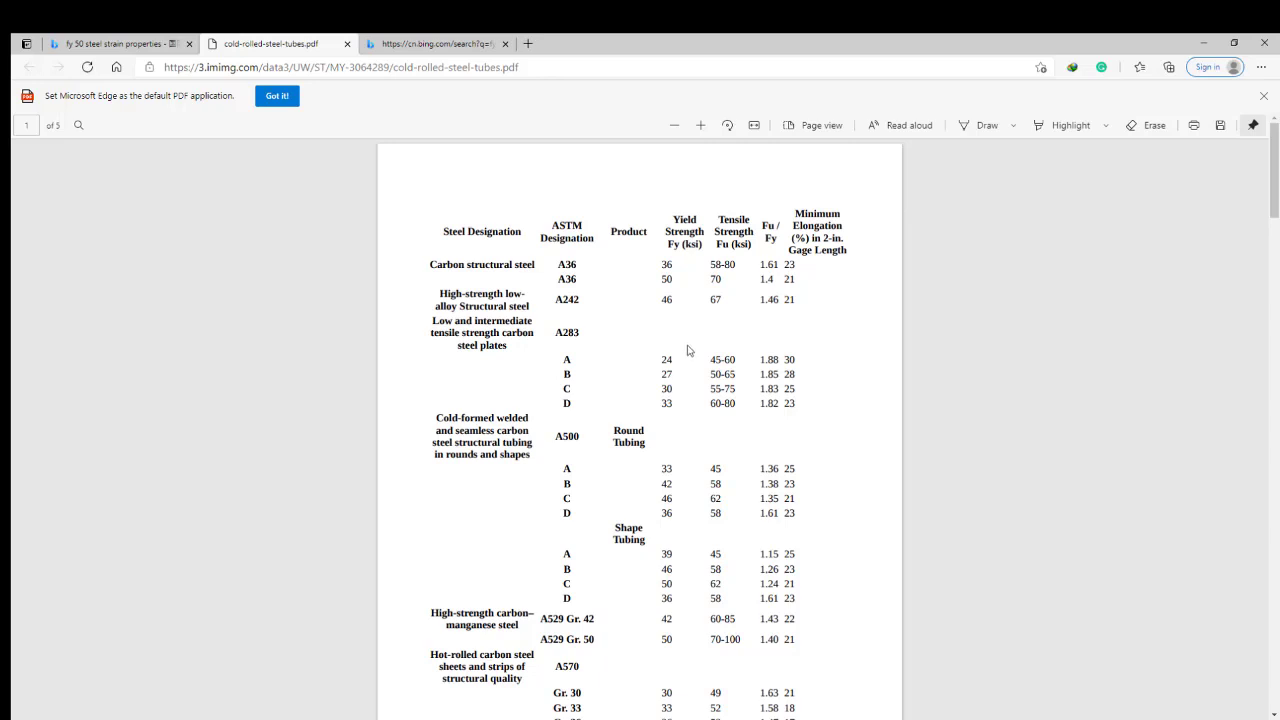
Step: Examine the PDF's steel grade table for the minimum elongation of A572 Gr. 50 steel
scroll(629, 357, down, 3)
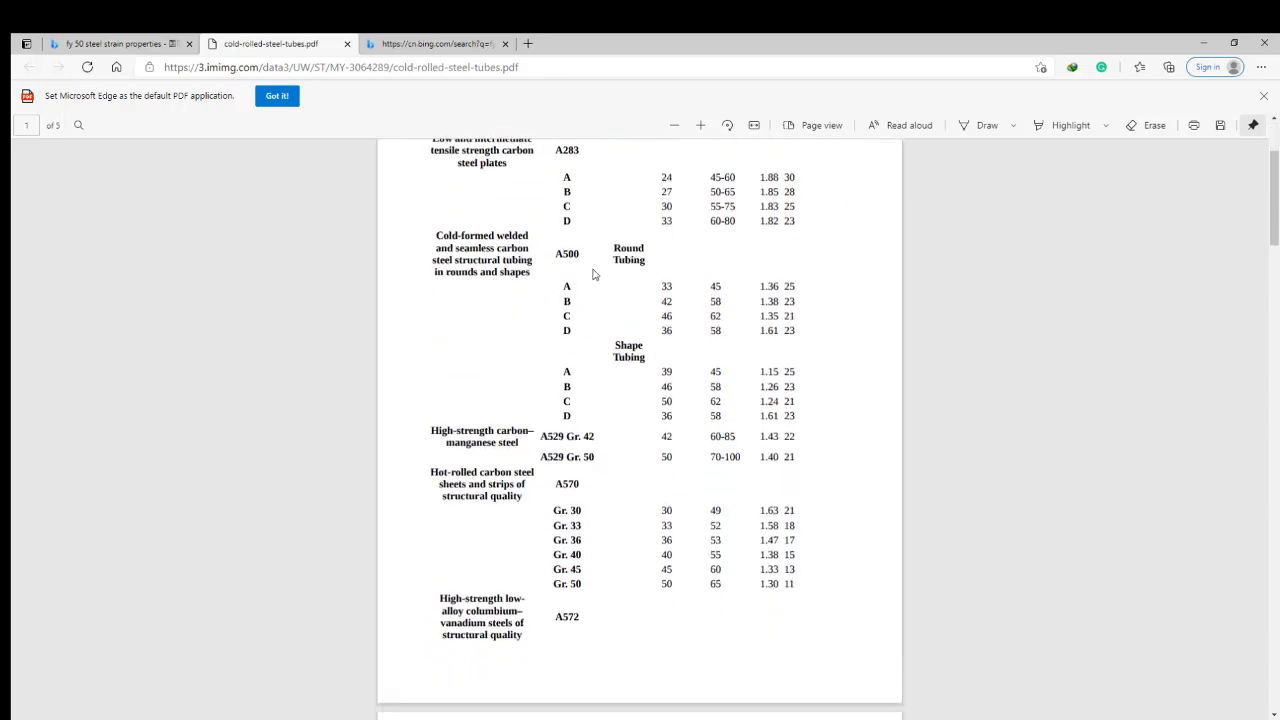
scroll(569, 265, down, 3)
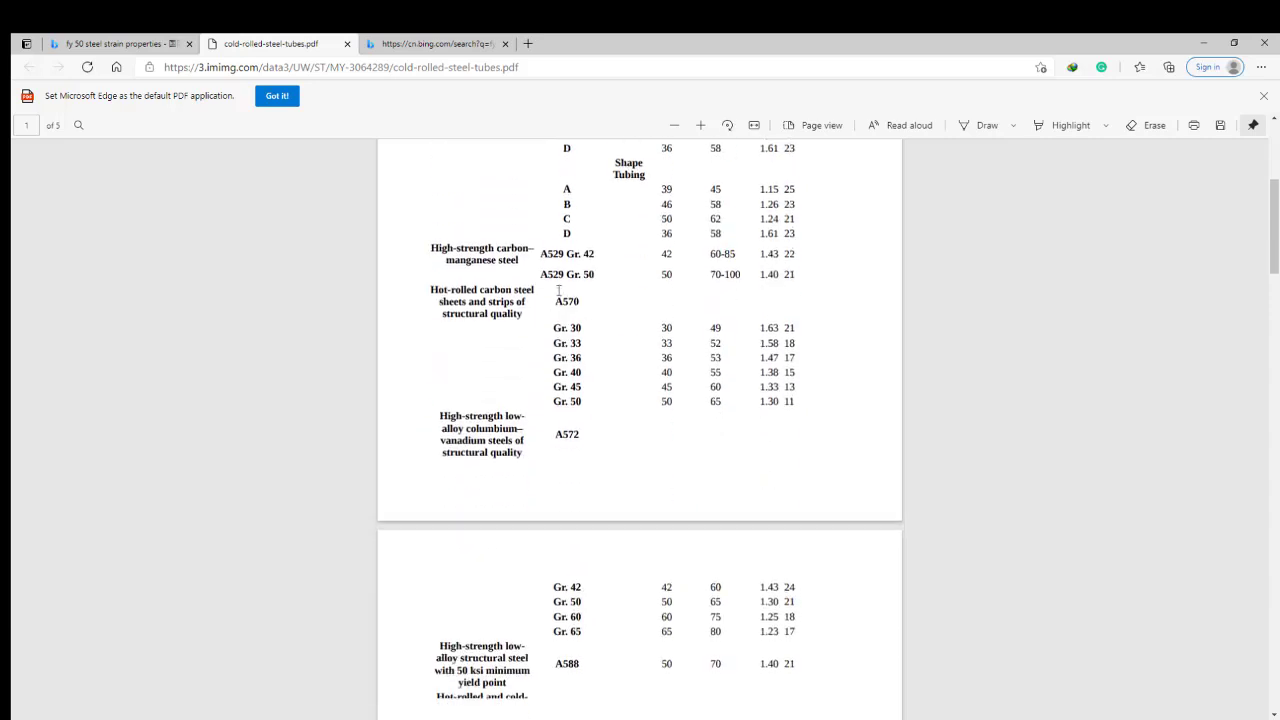
scroll(597, 370, down, 3)
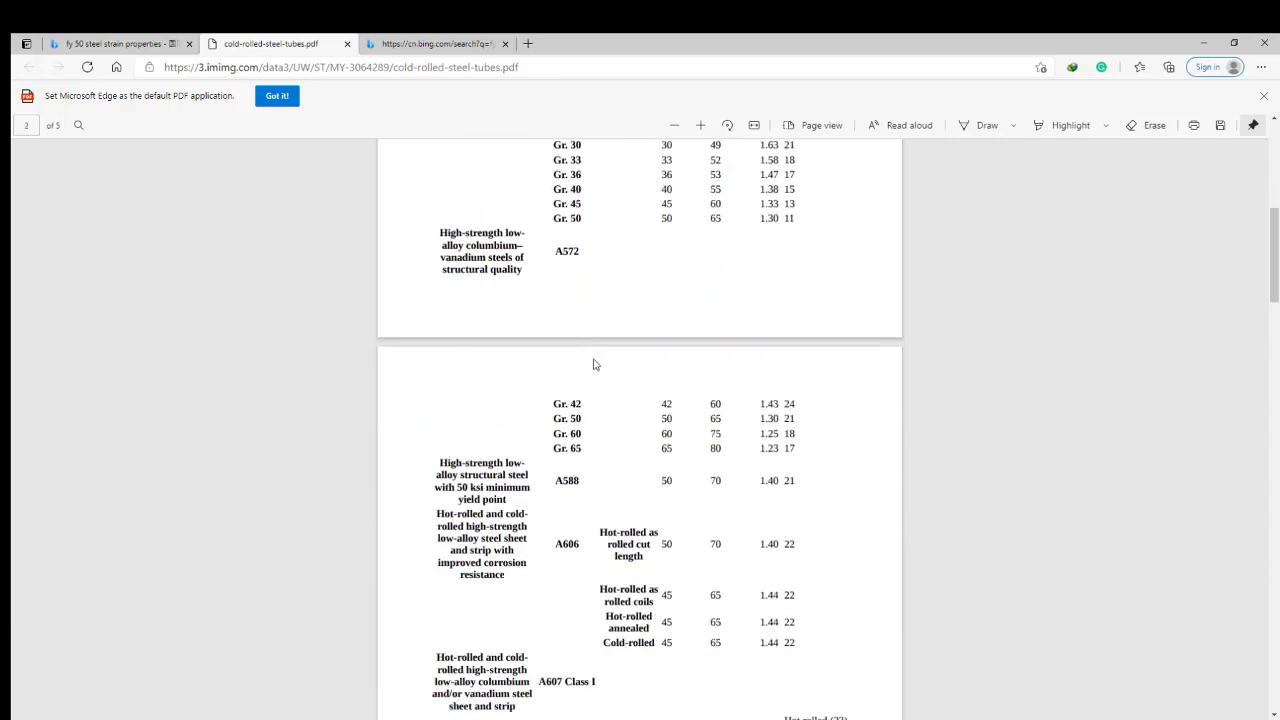
drag(553, 419, 609, 418)
click(782, 424)
double_click(787, 420)
scroll(783, 403, up, 4)
scroll(783, 403, up, 4)
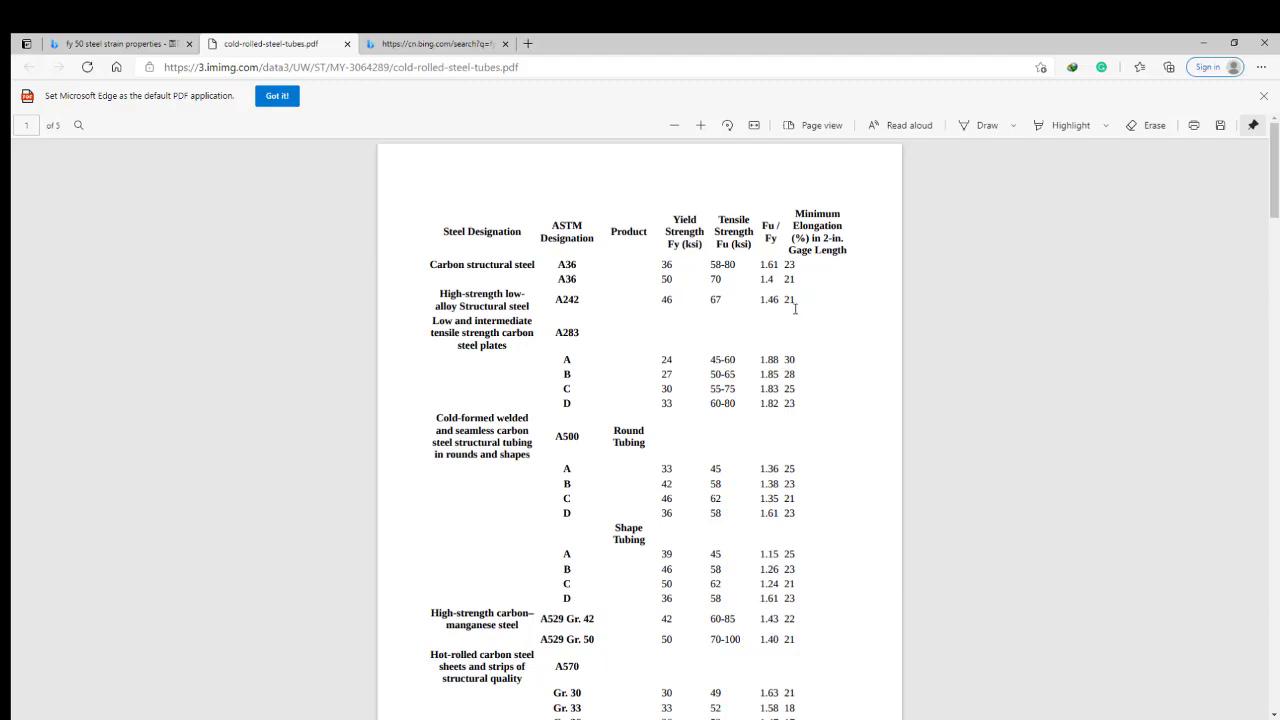
scroll(726, 349, down, 9)
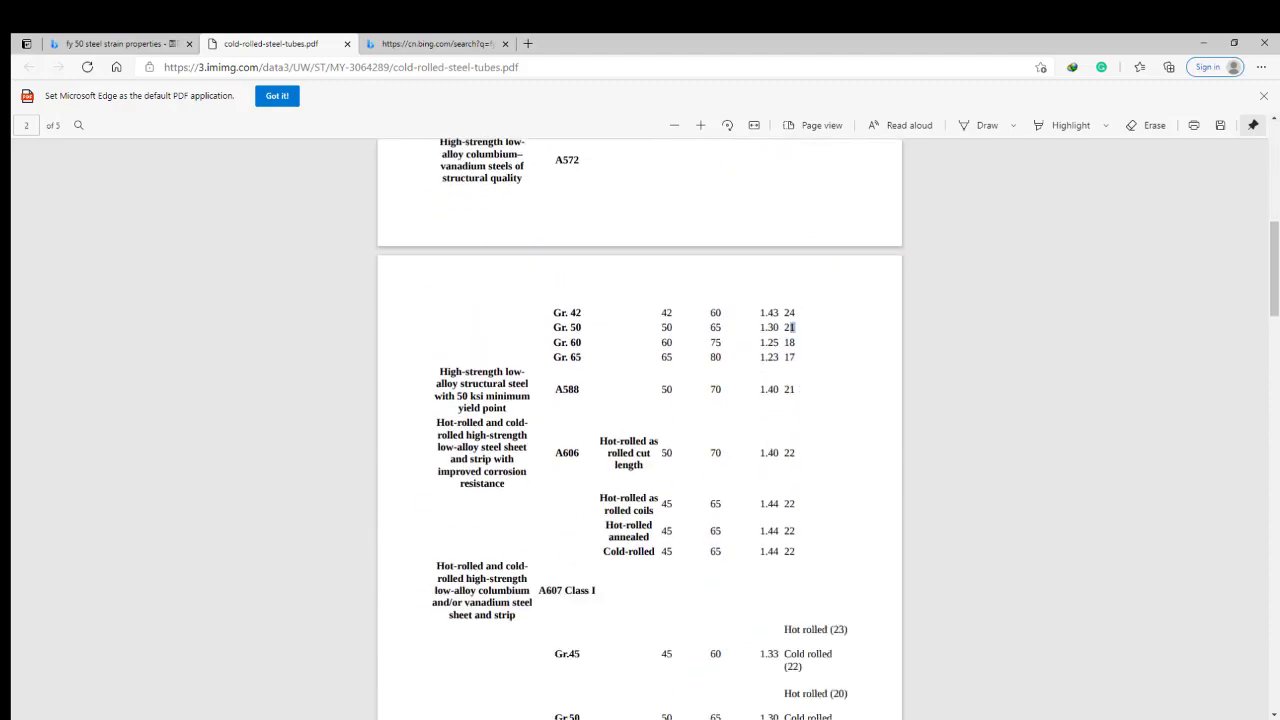
Step: Switch to ETABS and copy the minimum tensile strength Fu from A992Fy50's design properties
key(alt+Tab)
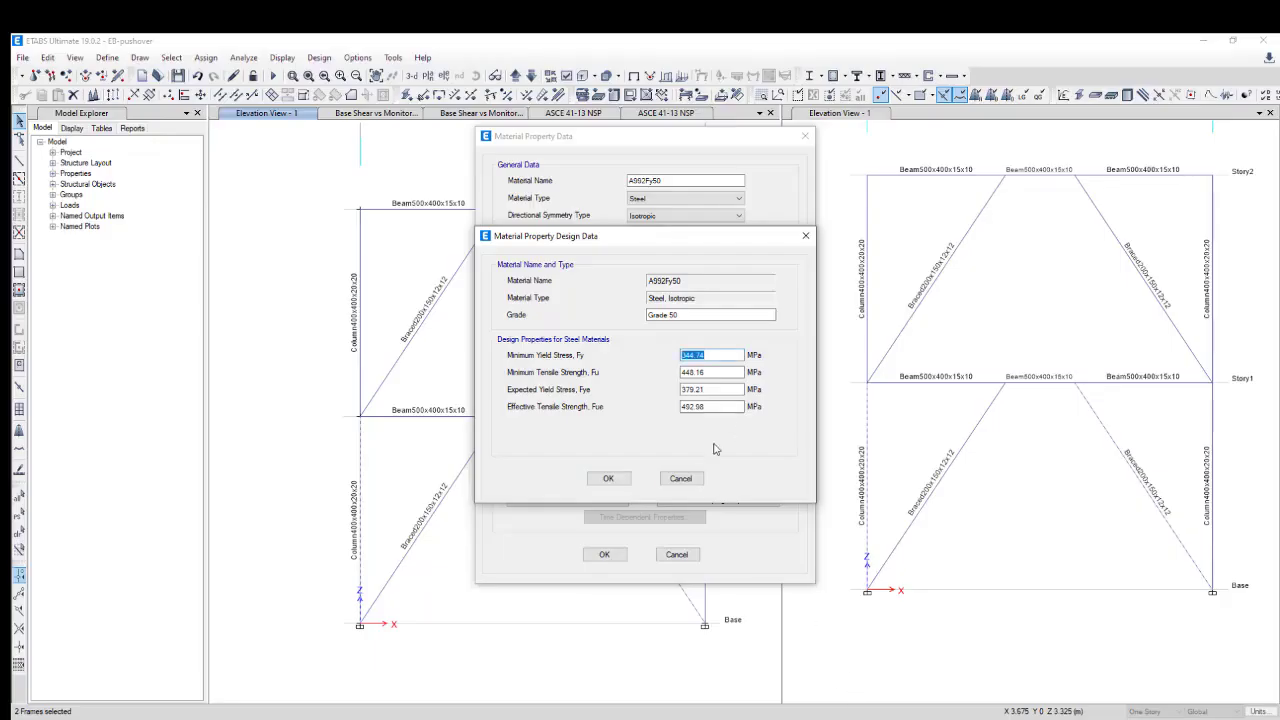
key(Tab)
key(ctrl+c)
Step: Switch to Abaqus, complete Fy50's second plastic row with yield stress 448.16 and the plastic strain based on Gr. 50 elongation, and save the material
key(alt+Tab)
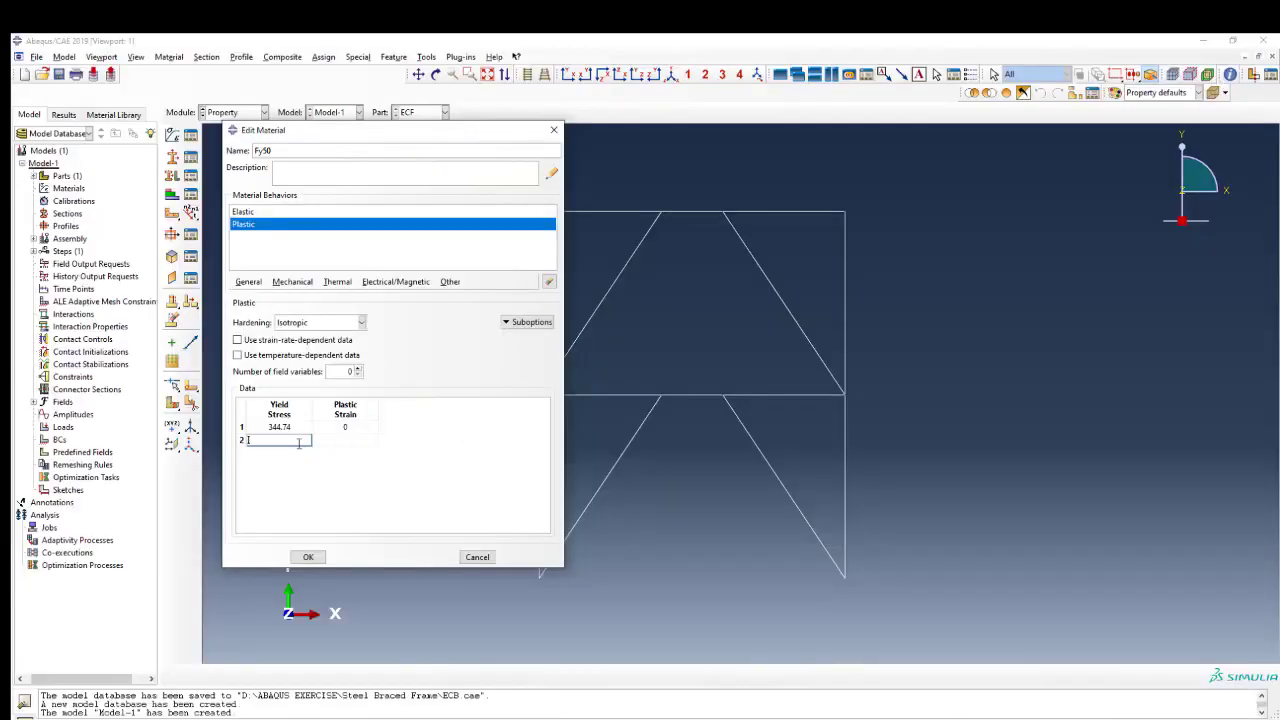
key(ctrl+v)
click(354, 440)
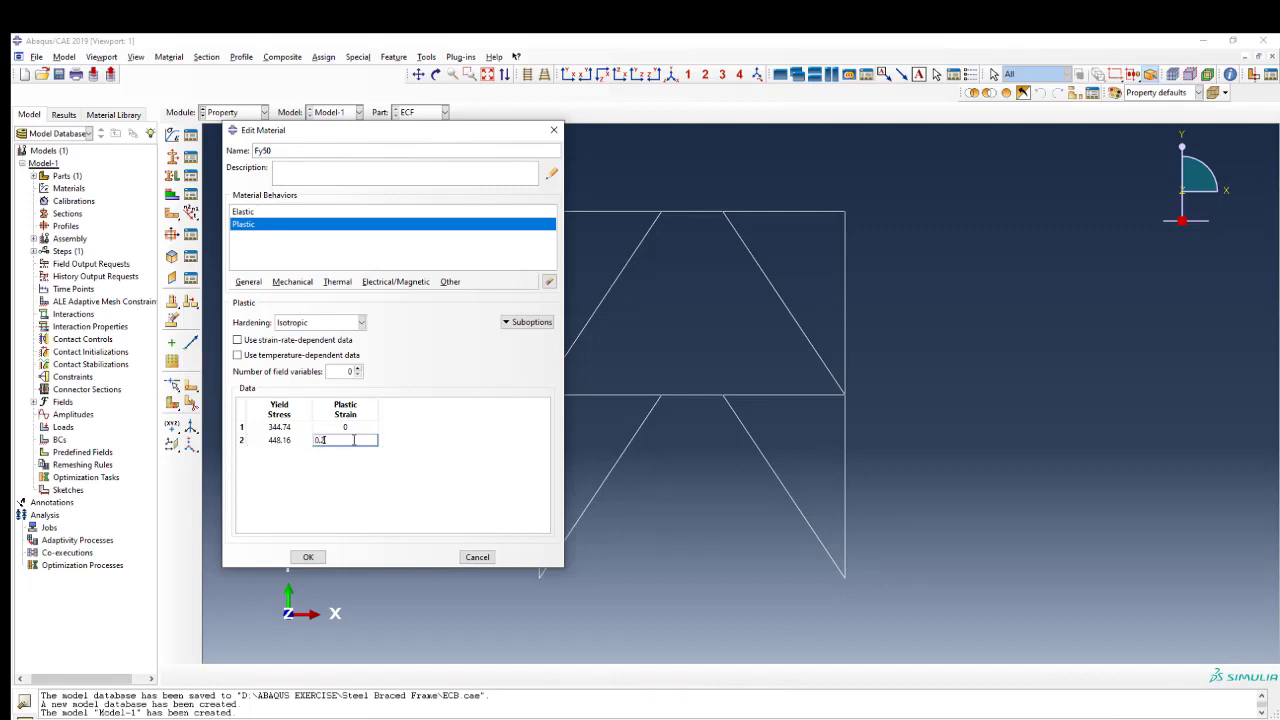
click(345, 494)
click(308, 557)
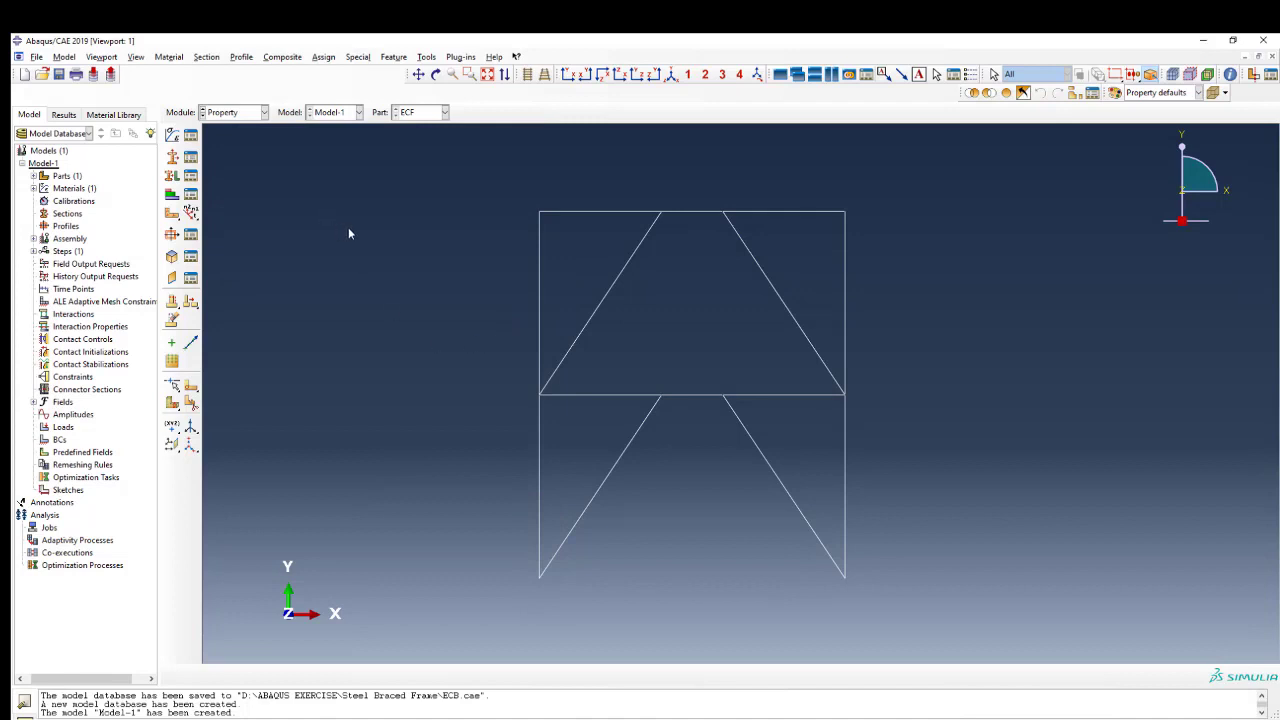
Step: Start a new I-shaped profile named Column400x400x20x20
scroll(330, 258, up, 1)
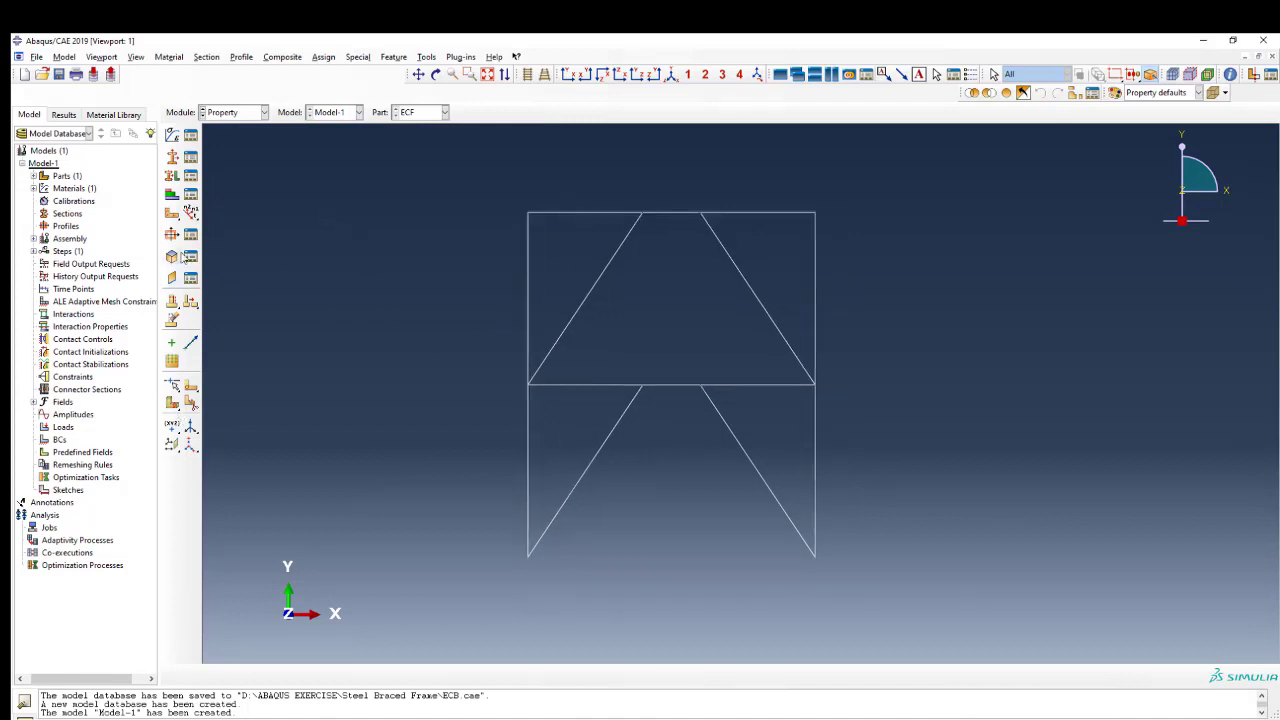
click(172, 255)
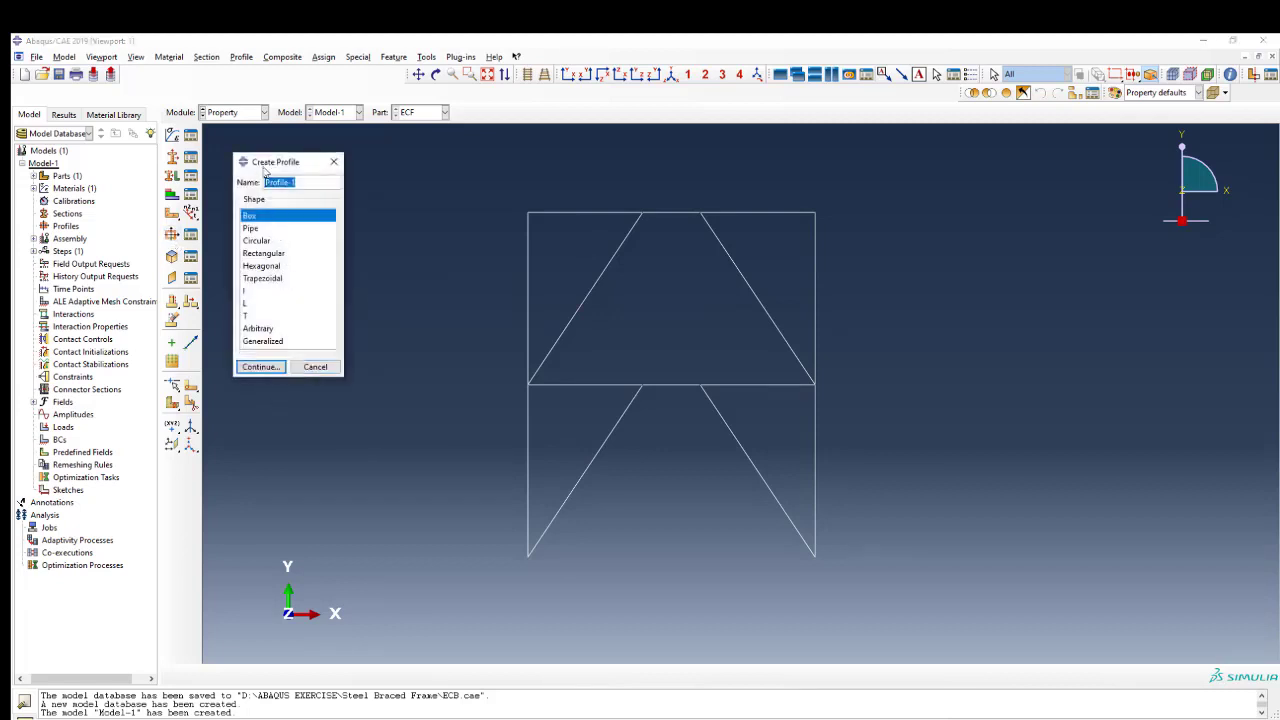
drag(265, 164, 276, 187)
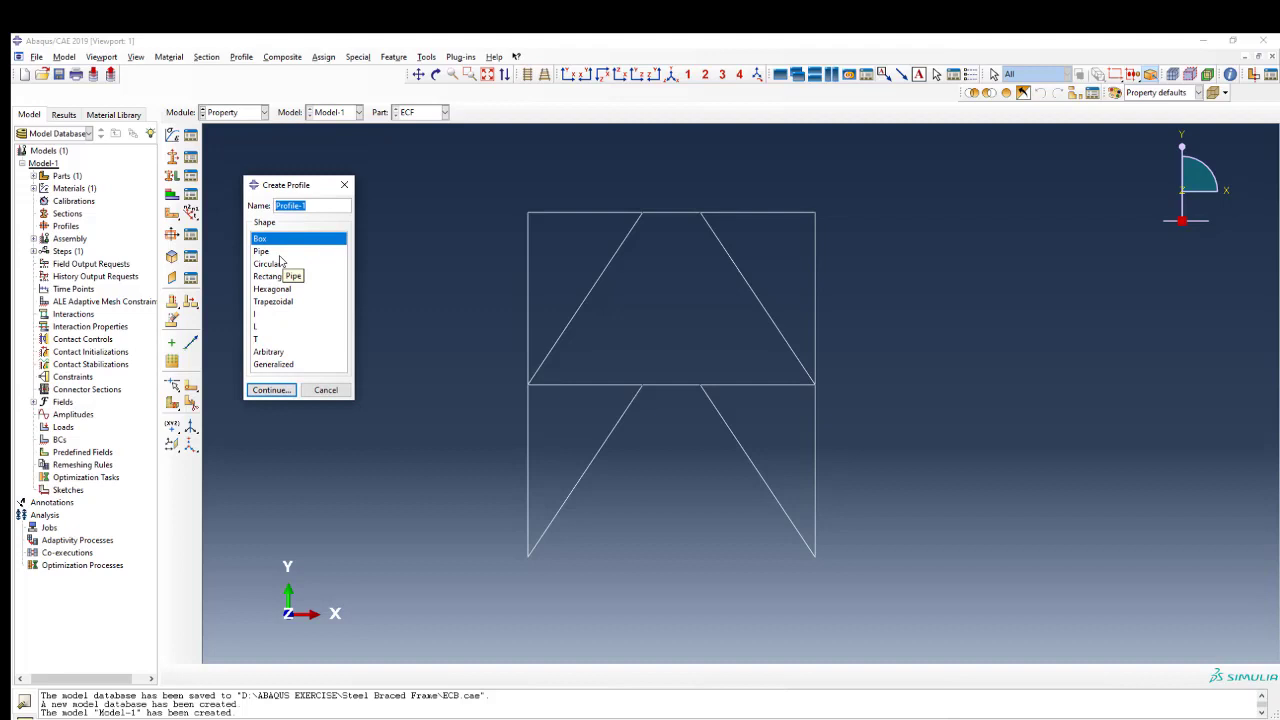
text(C)
text(olumn400x400x)
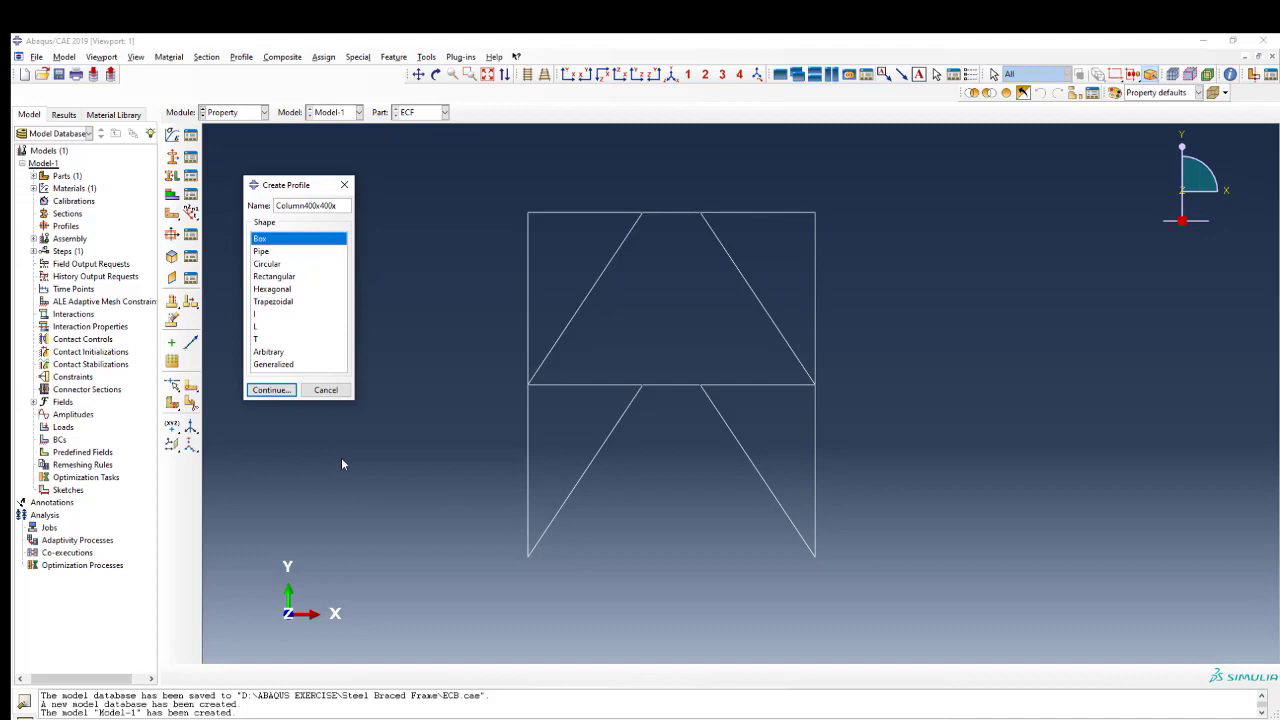
text(20x20)
click(258, 316)
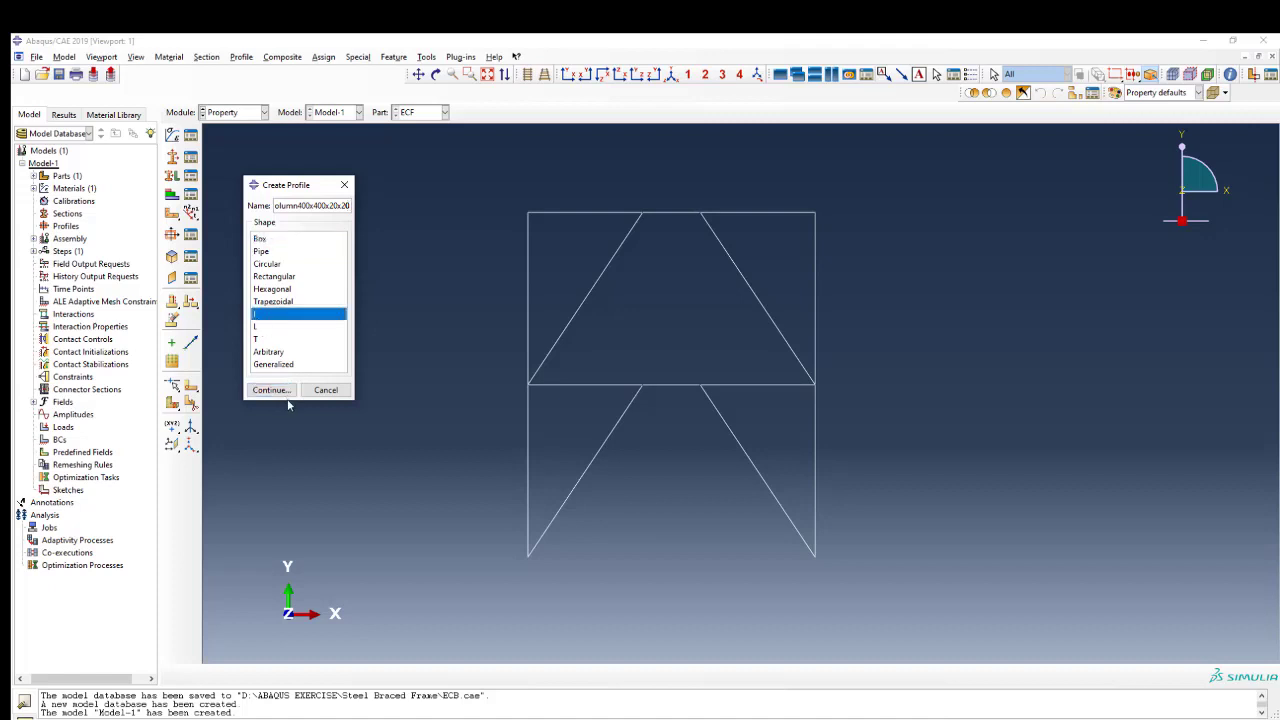
click(272, 390)
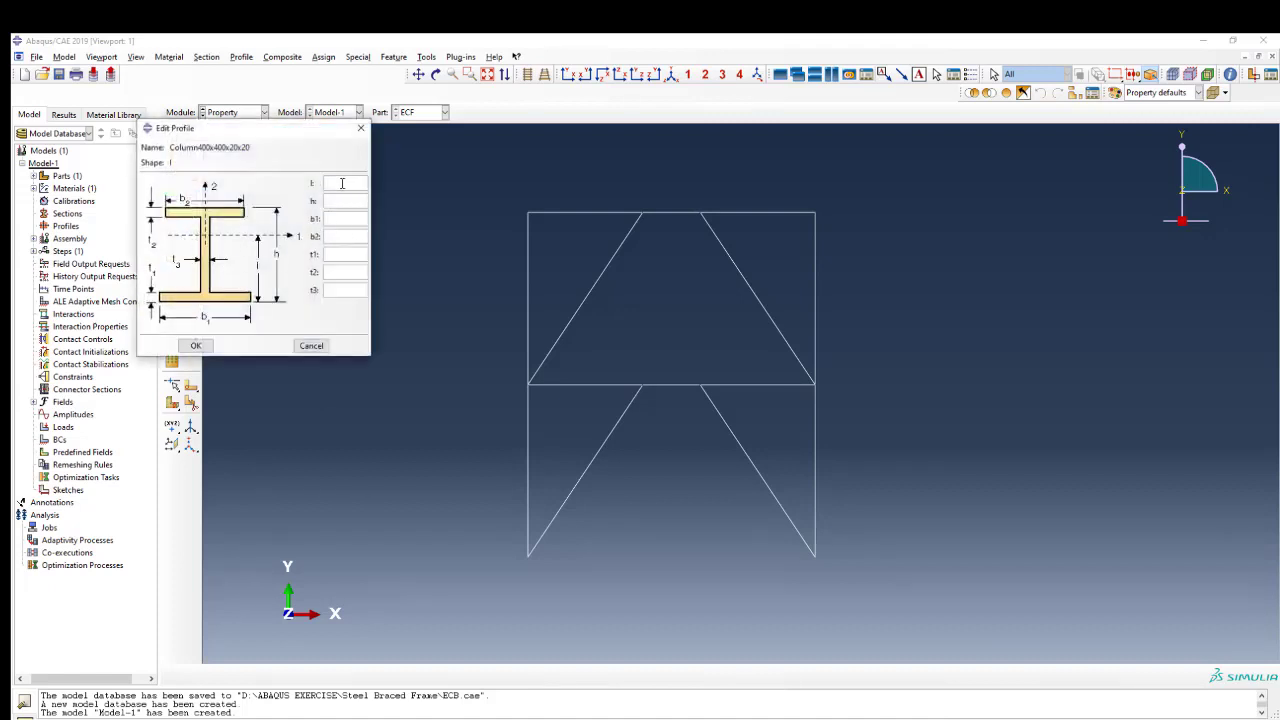
Step: Define the column profile with l 200, h 400, b1 and b2 400, and t1, t2 and t3 20
text(200)
click(338, 203)
text(400)
click(335, 220)
text(400)
click(339, 238)
text(400)
click(344, 272)
text(20)
click(343, 287)
text(20)
click(196, 345)
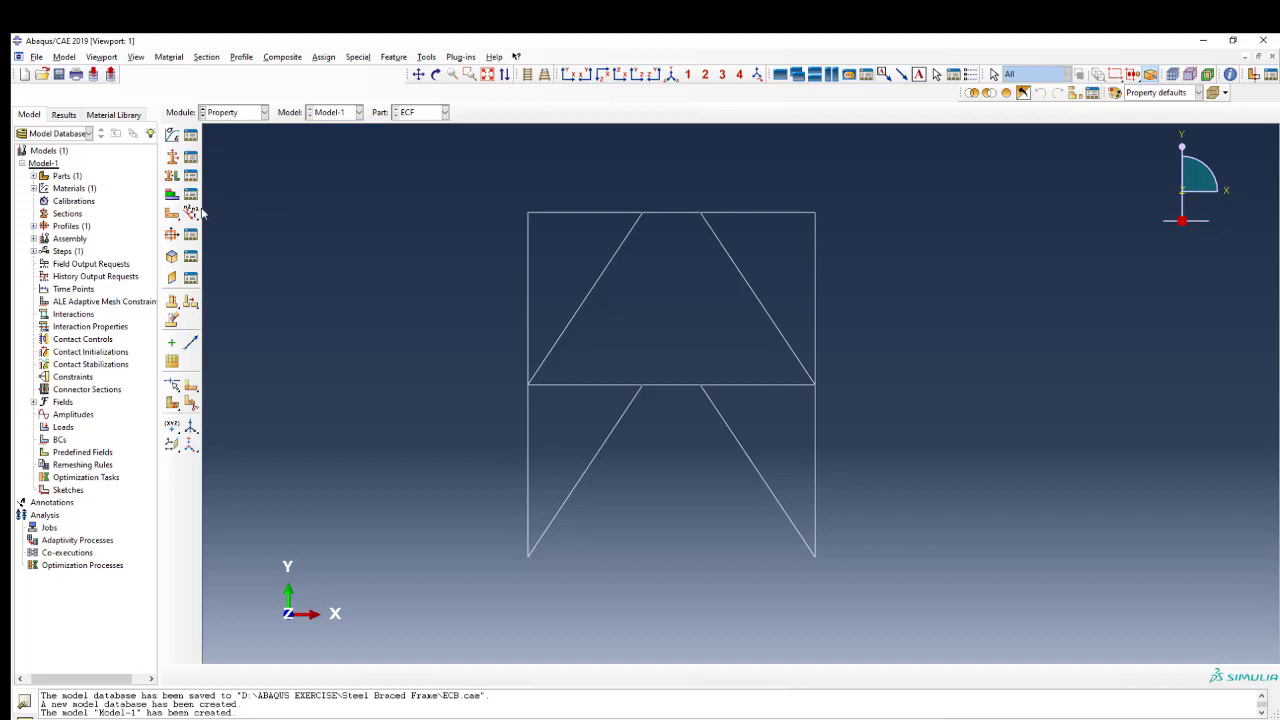
Step: Start a new I-shaped profile named Beam500x400xx15x10
click(172, 235)
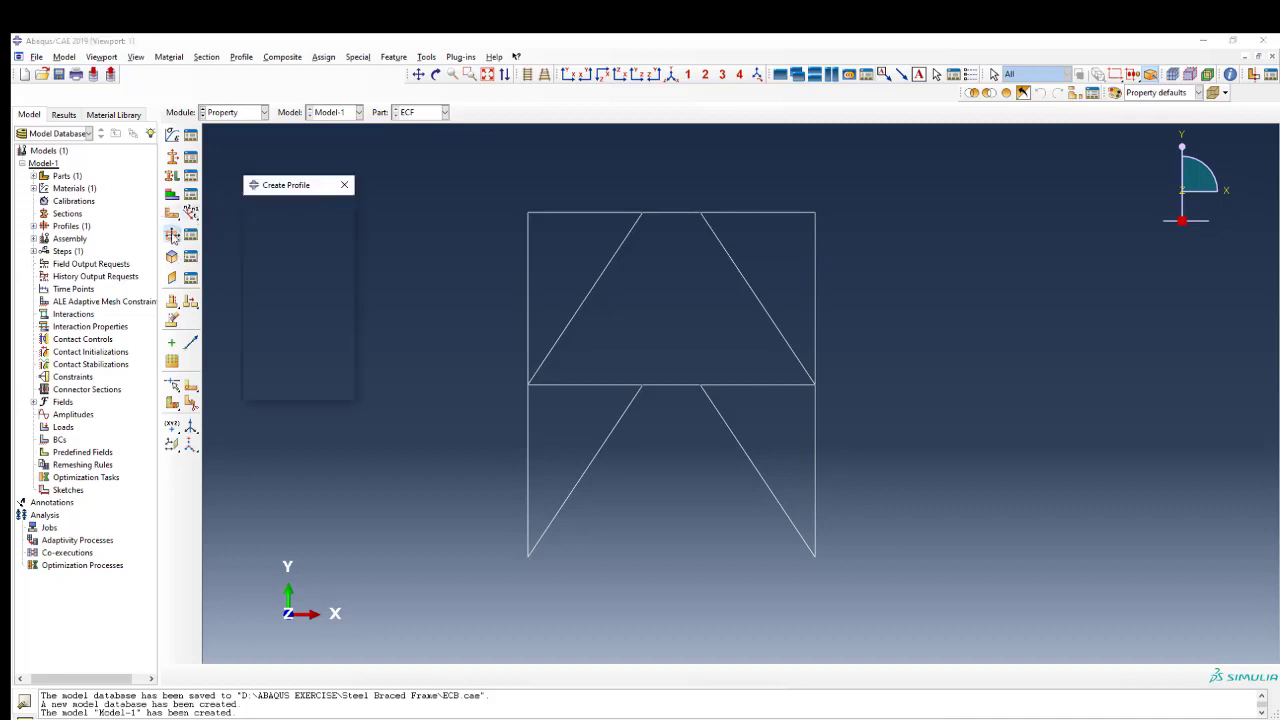
text(Be)
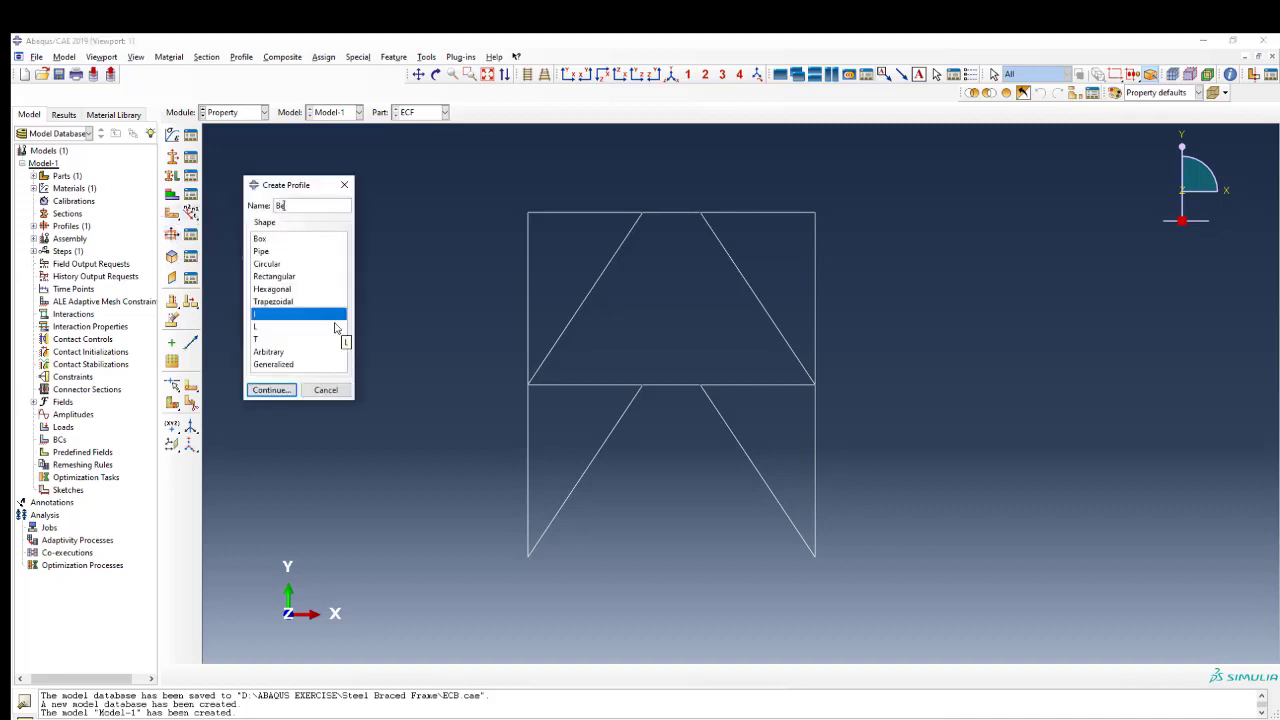
text(am30)
text(0x400)
text(x15x10)
click(277, 394)
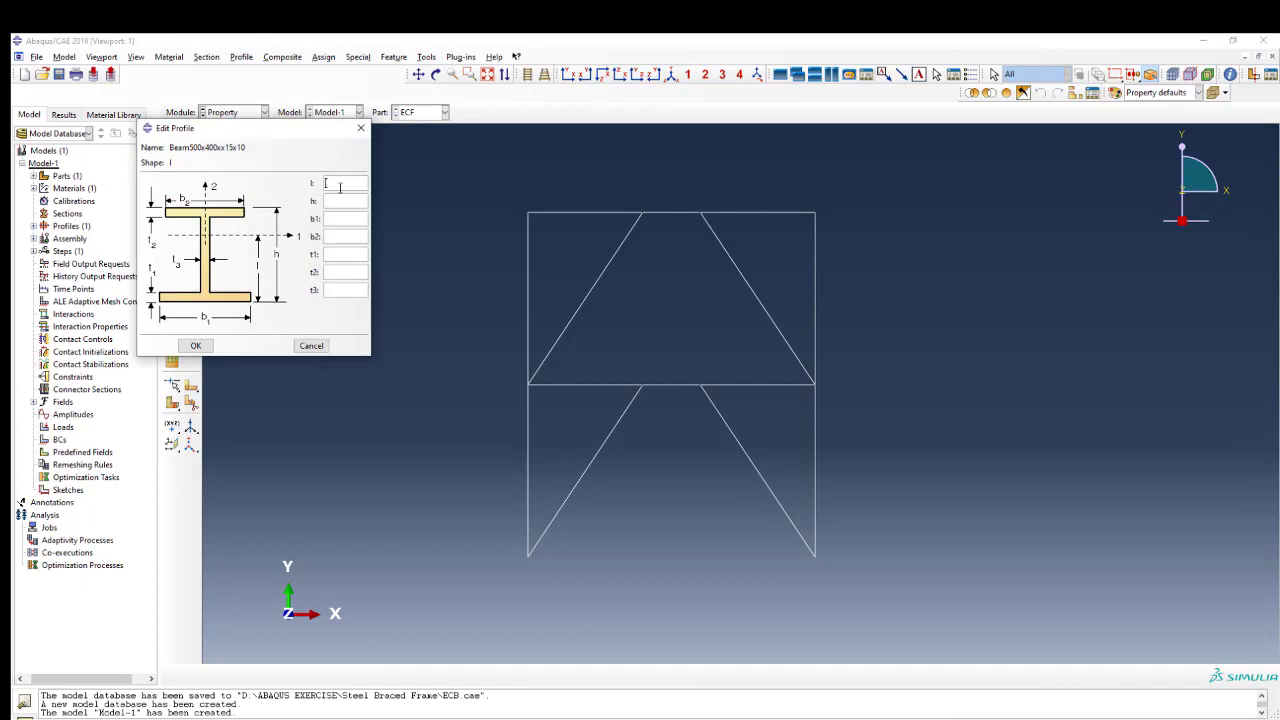
Step: Define the beam profile with l 250, h 500, b1 and b2 400, t1 and t2 15, and t3 10
text(250)
click(330, 204)
text(500)
click(348, 219)
text(400)
click(334, 235)
text(400)
click(339, 254)
text(1515)
click(337, 290)
text(10)
click(205, 346)
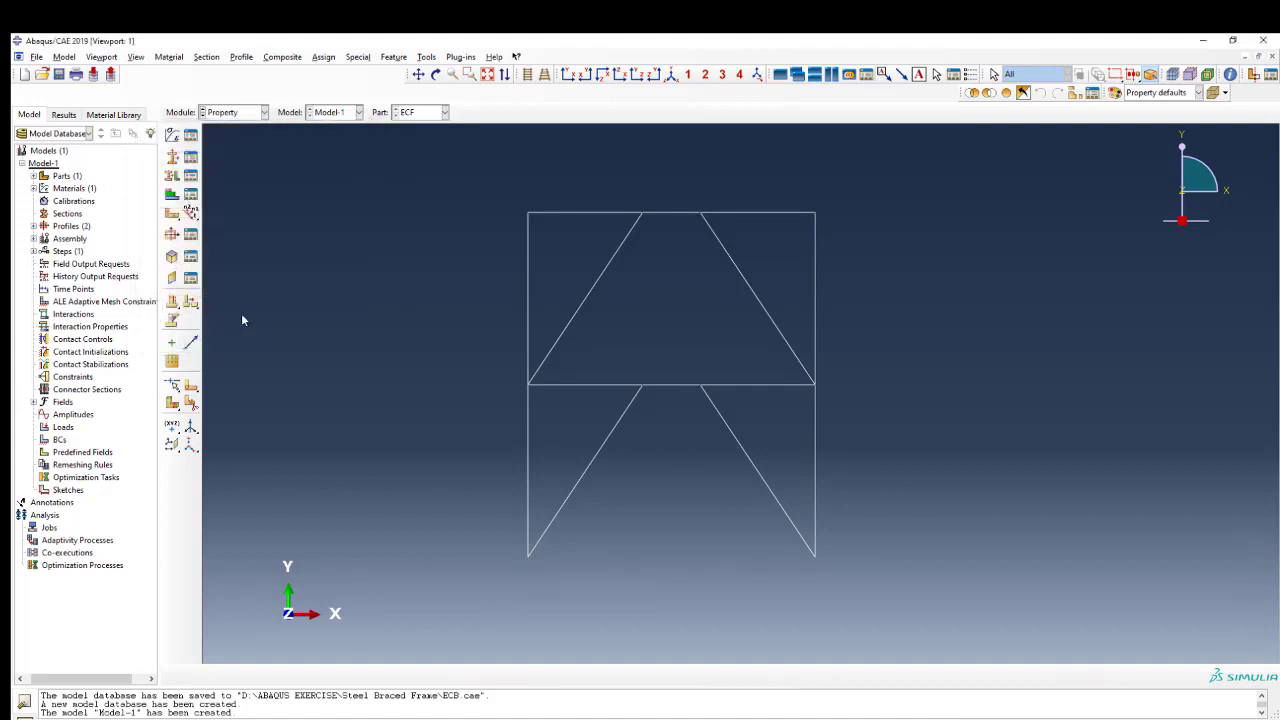
Step: Create a box profile named HSS200x150x12x12 with width 200, height 150 and uniform thickness 12
click(172, 236)
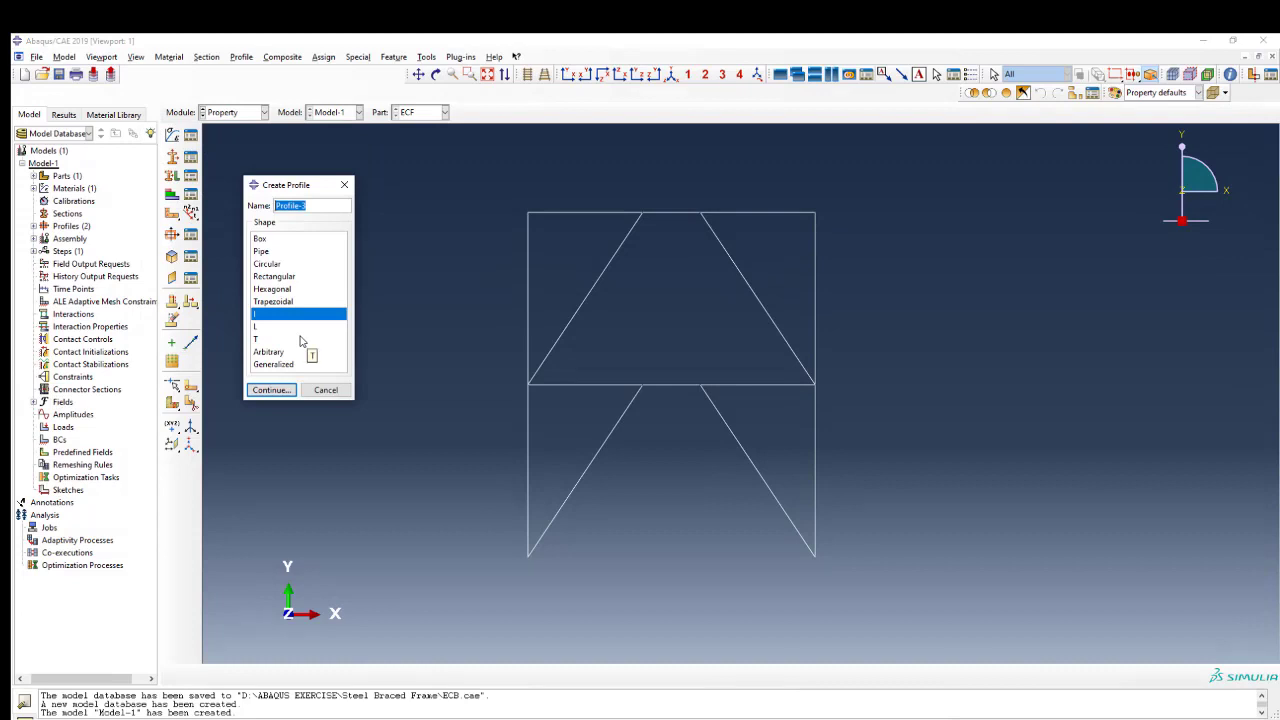
text(HSS200x150x12x12)
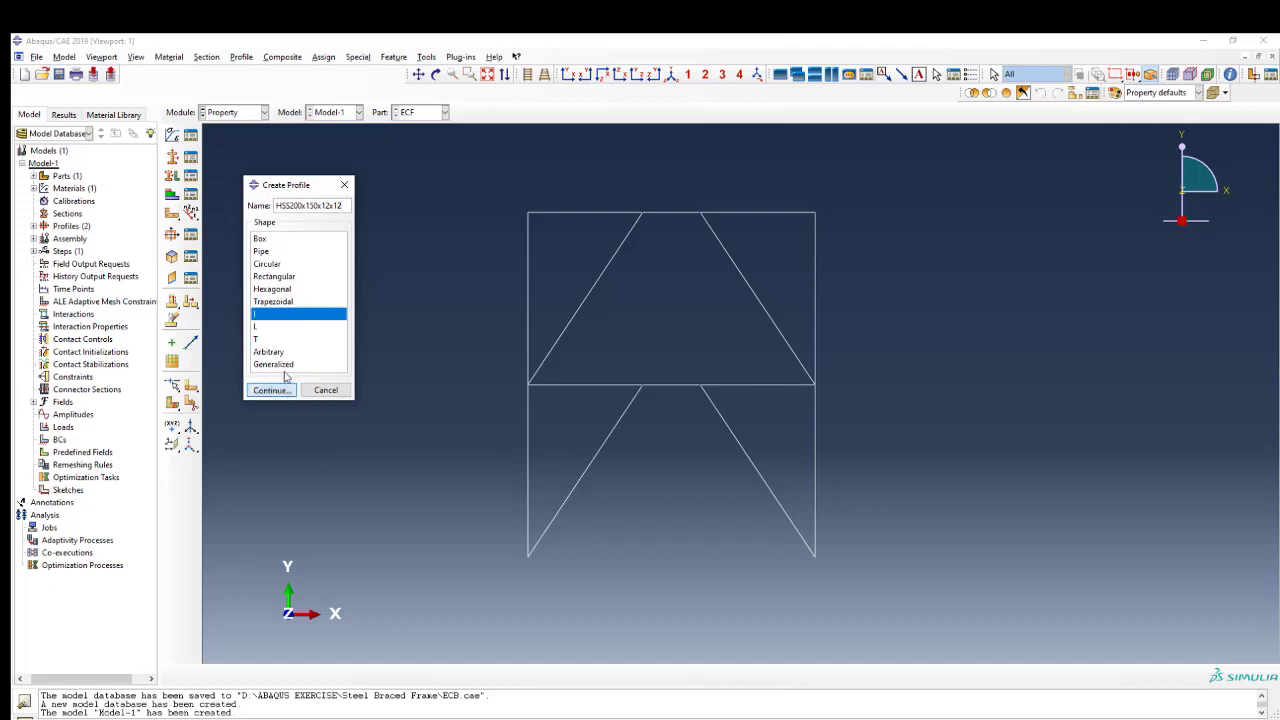
click(262, 240)
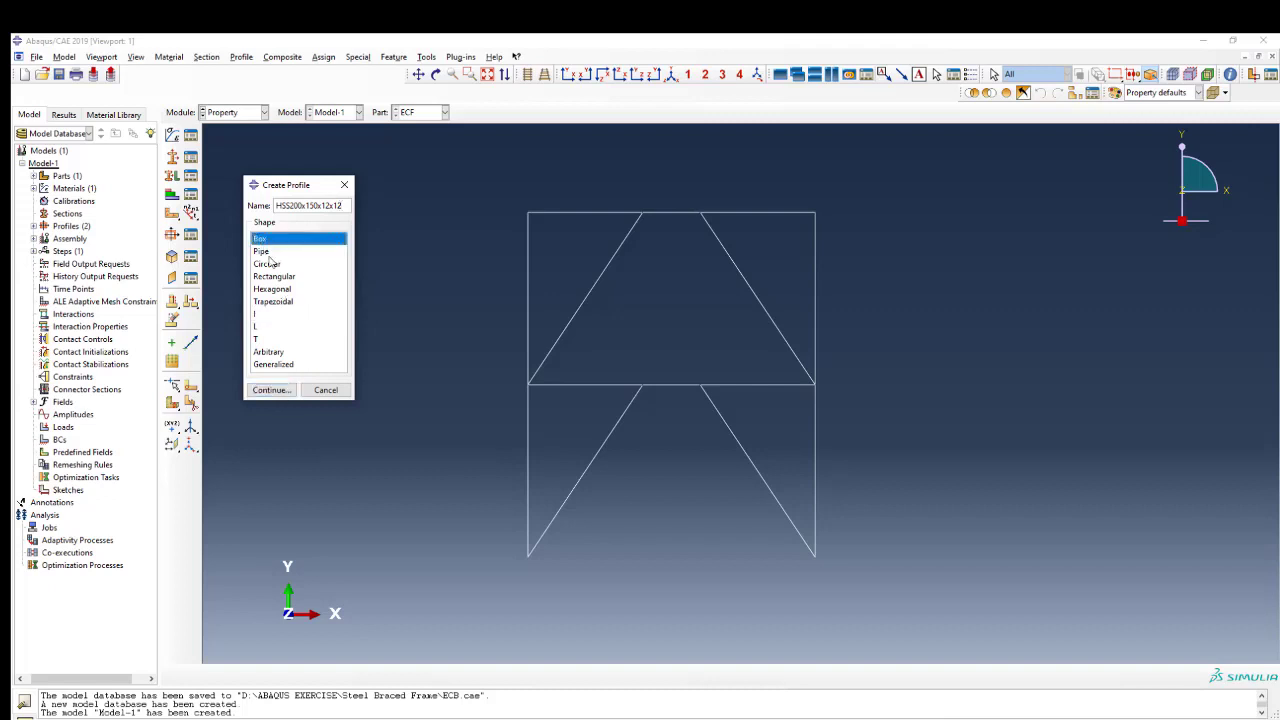
click(275, 390)
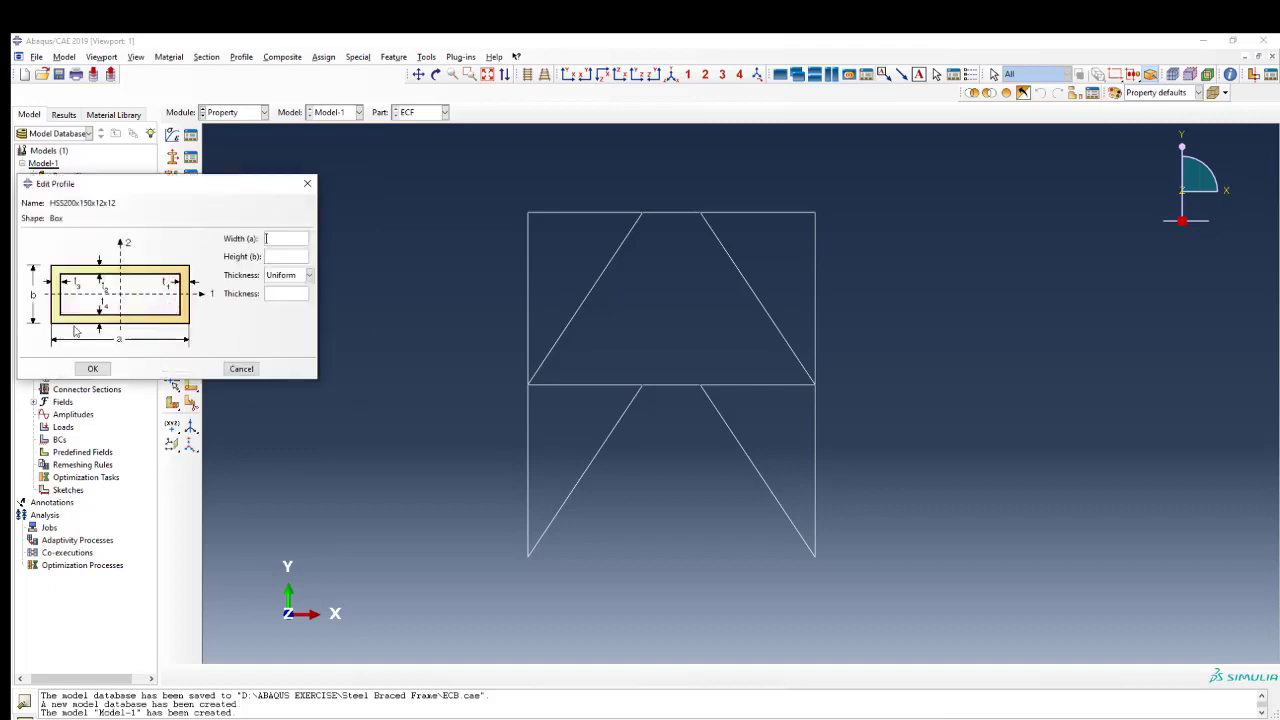
click(276, 239)
text(00)
text(150)
click(285, 295)
click(92, 368)
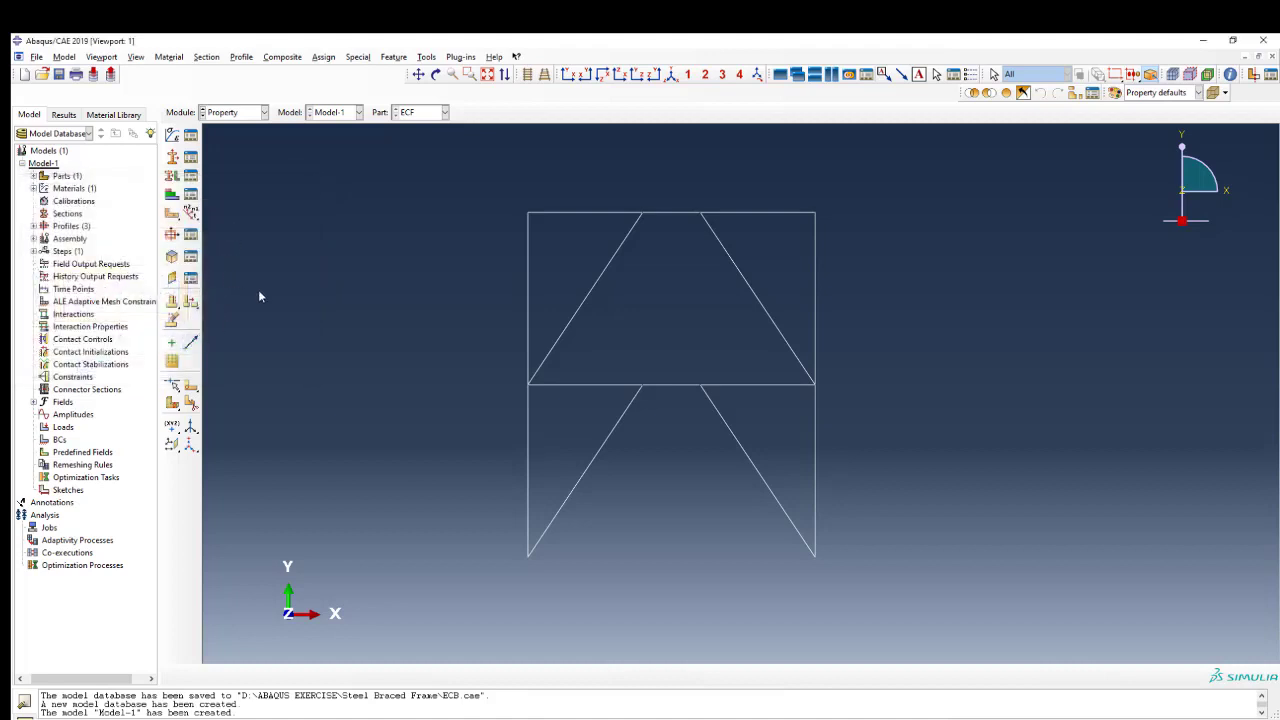
Step: Create a beam section named Columns using profile Column400x400x20x20 and material Fy50
click(172, 157)
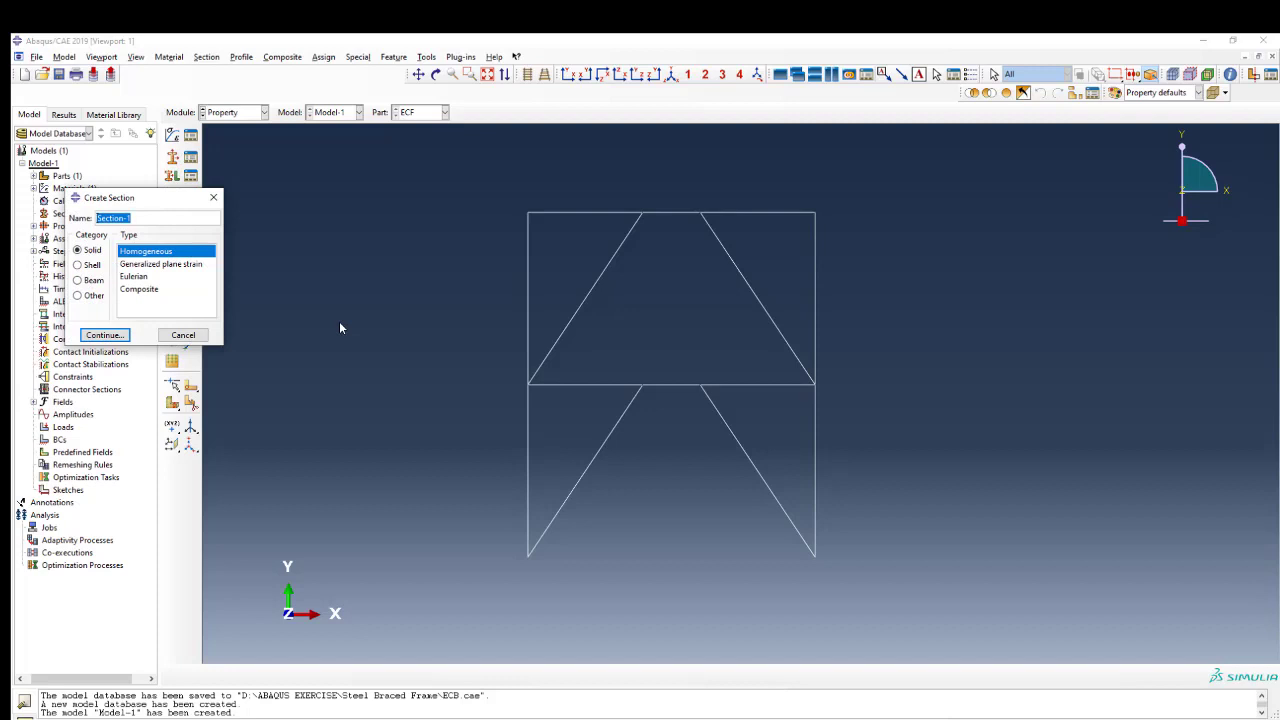
text(Columns)
click(78, 280)
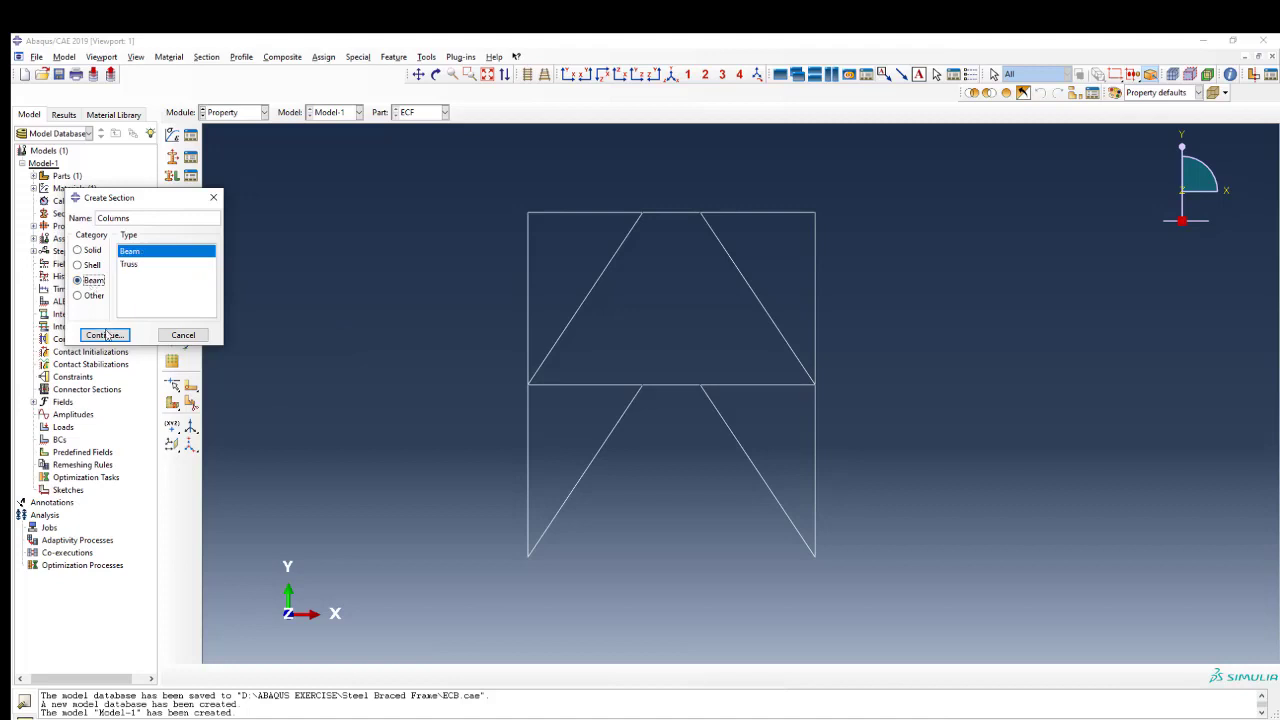
click(104, 335)
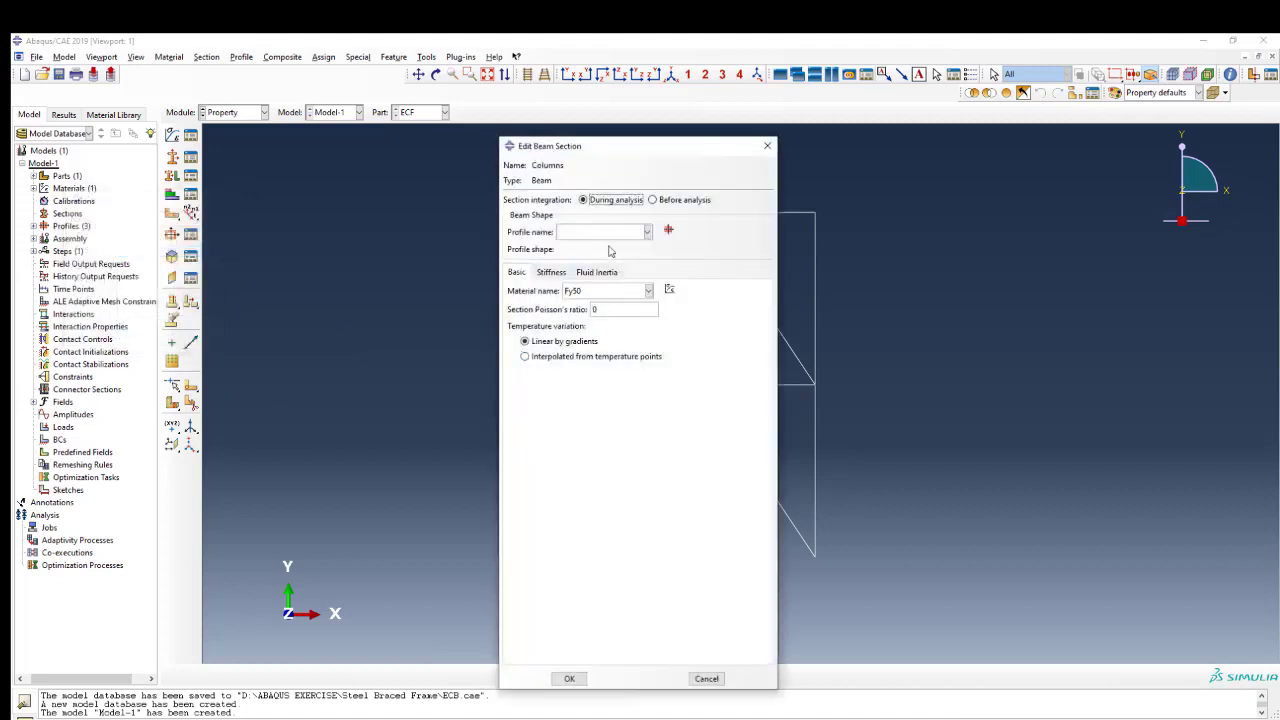
click(597, 235)
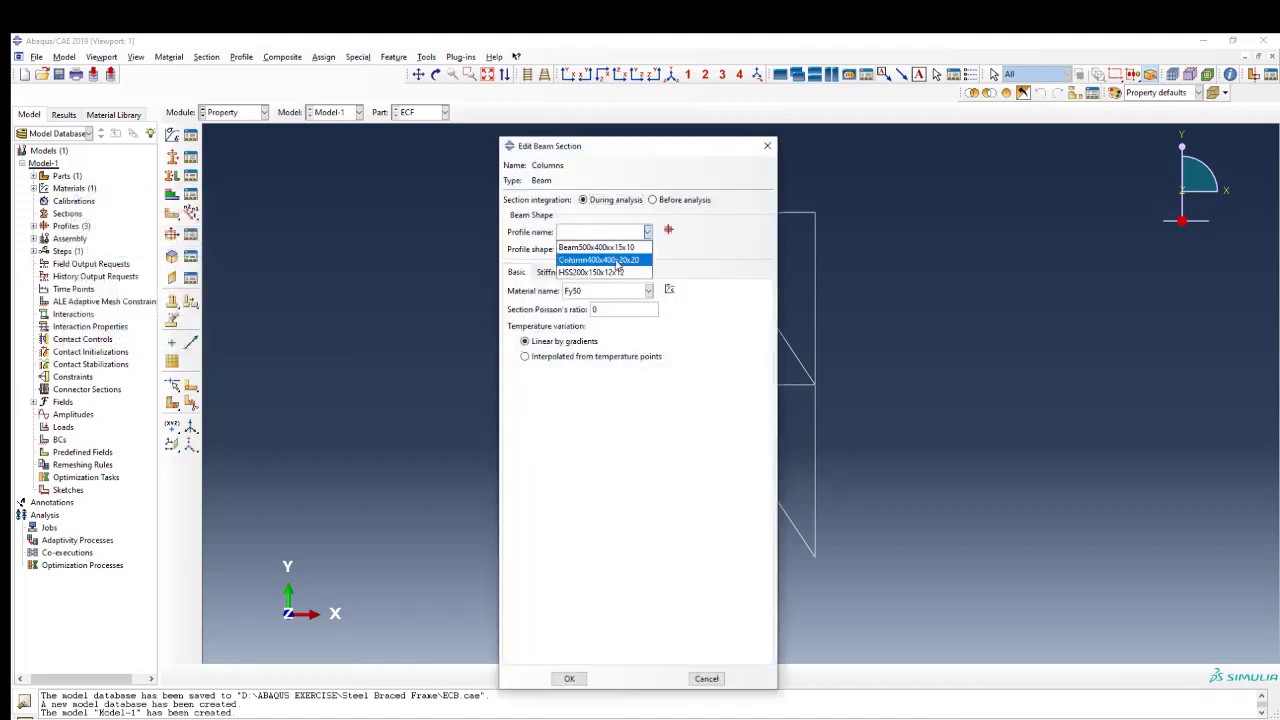
click(619, 262)
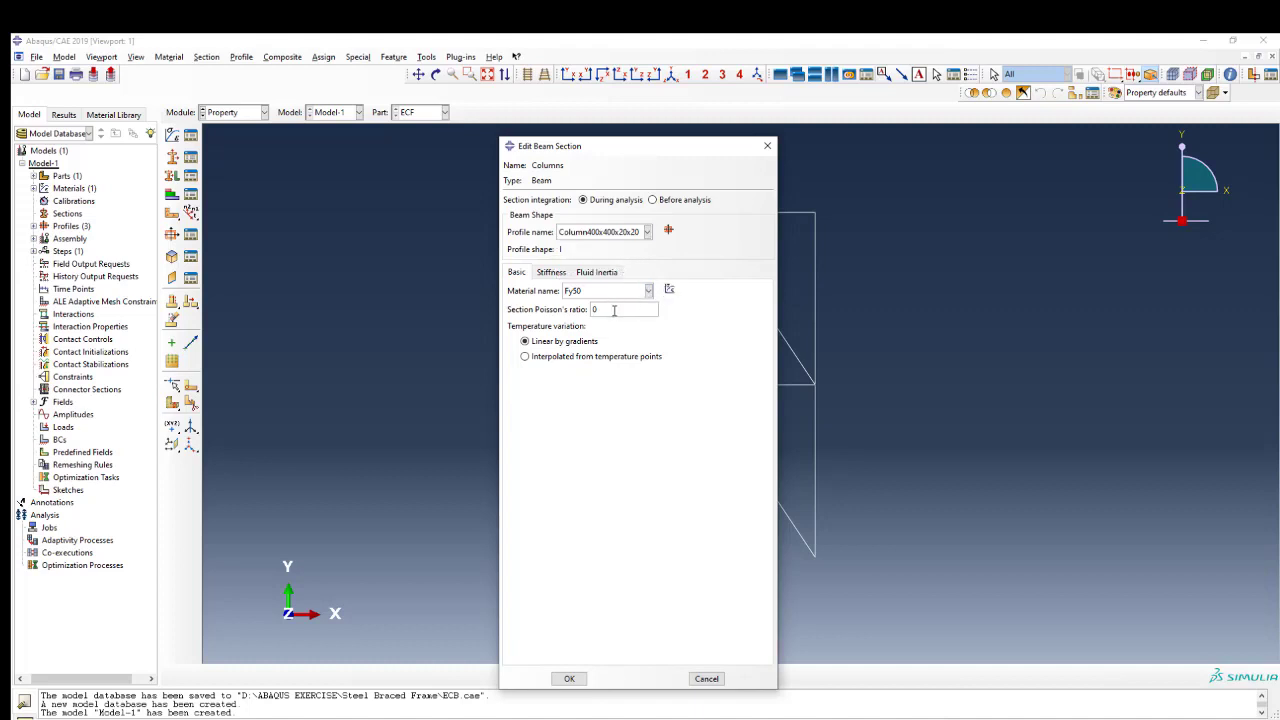
click(615, 310)
click(567, 680)
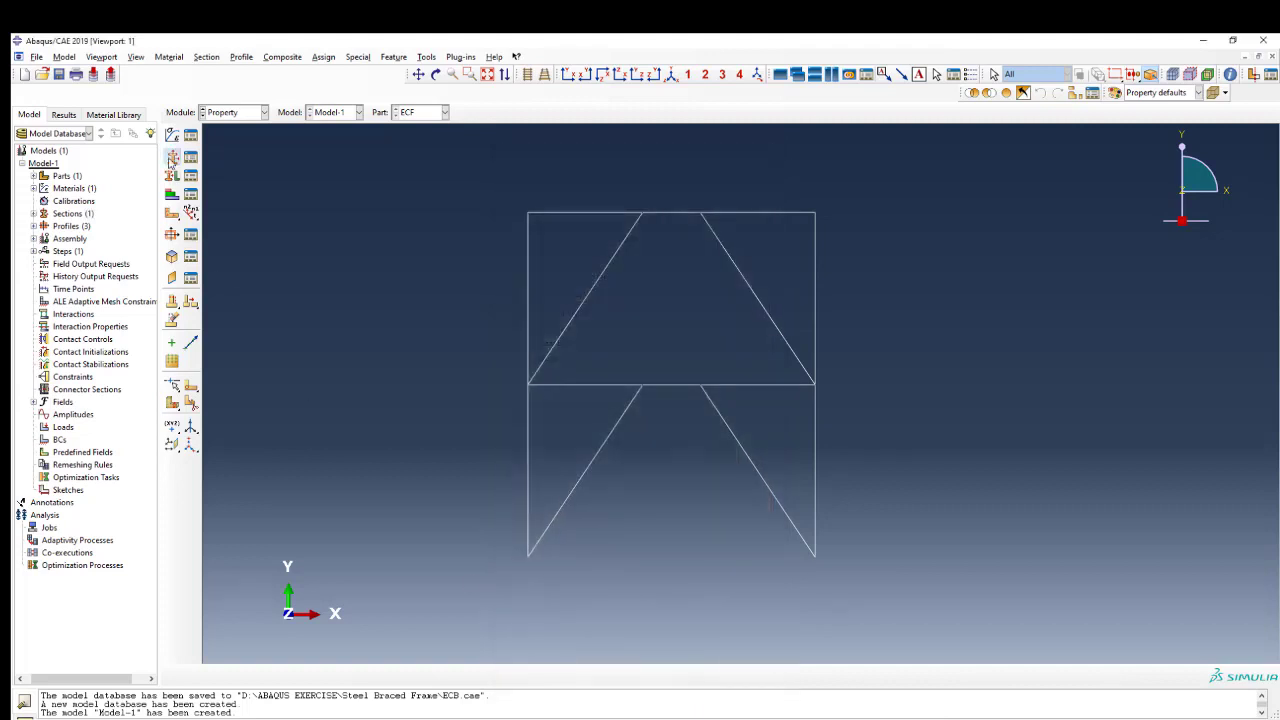
Step: Create a beam section named Beam using profile Beam500x400xx15x10, material Fy50 and a section Poisson's ratio of 0.3
click(172, 158)
text(Beam)
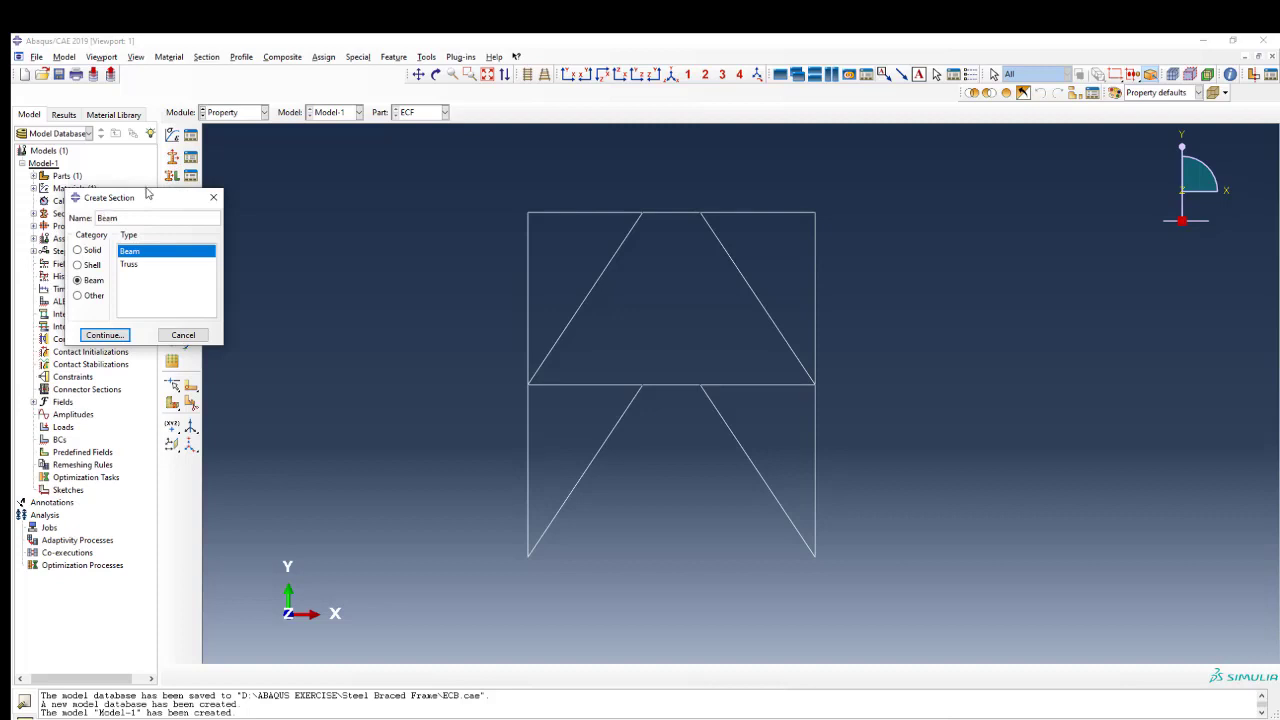
click(108, 337)
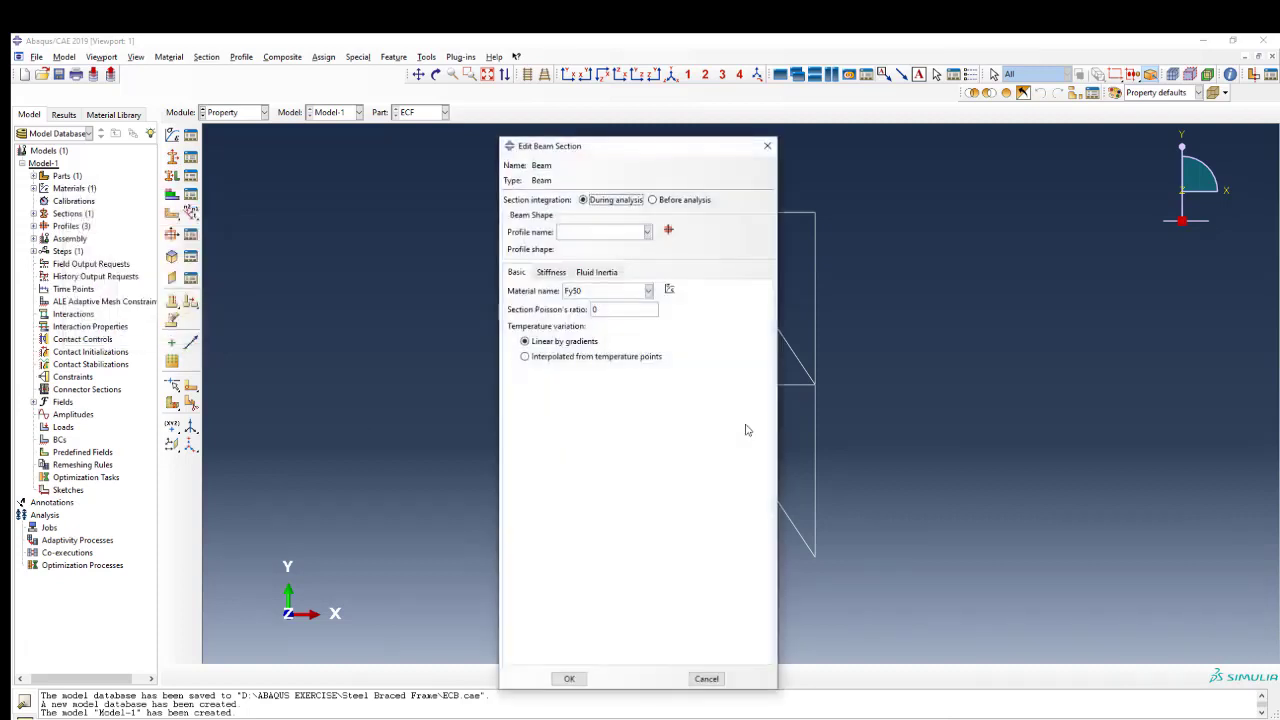
click(605, 233)
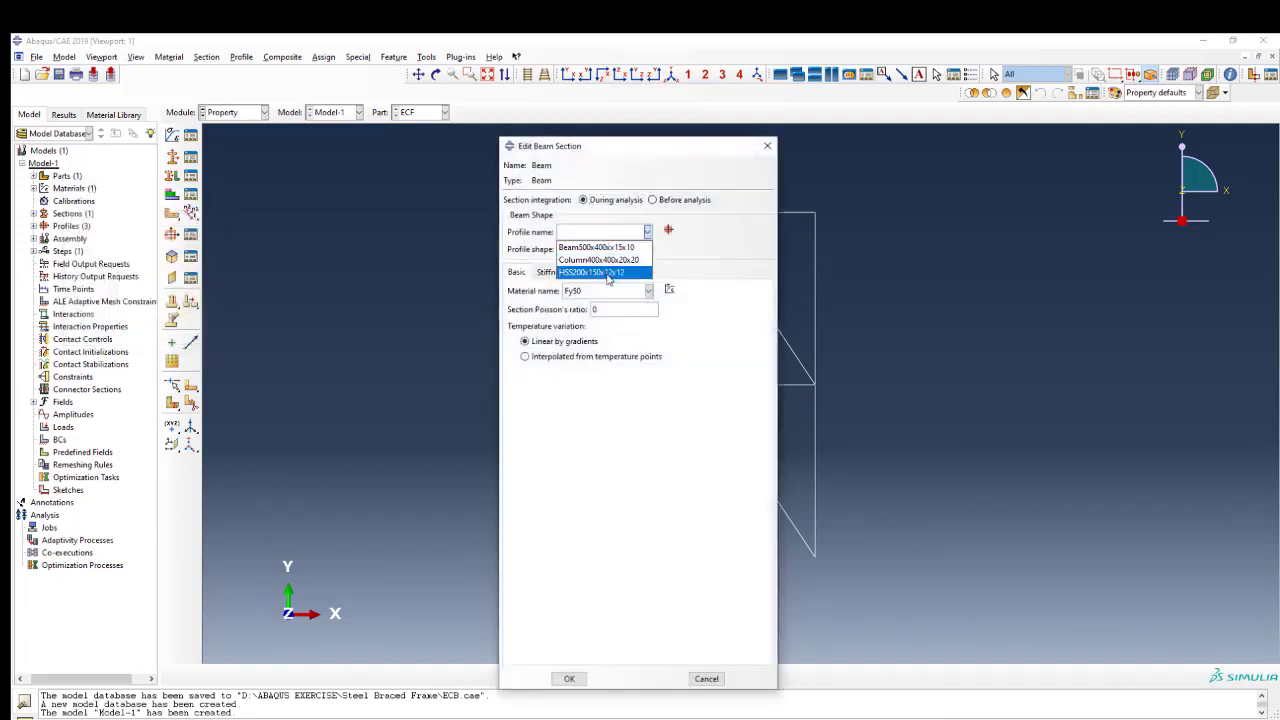
click(602, 249)
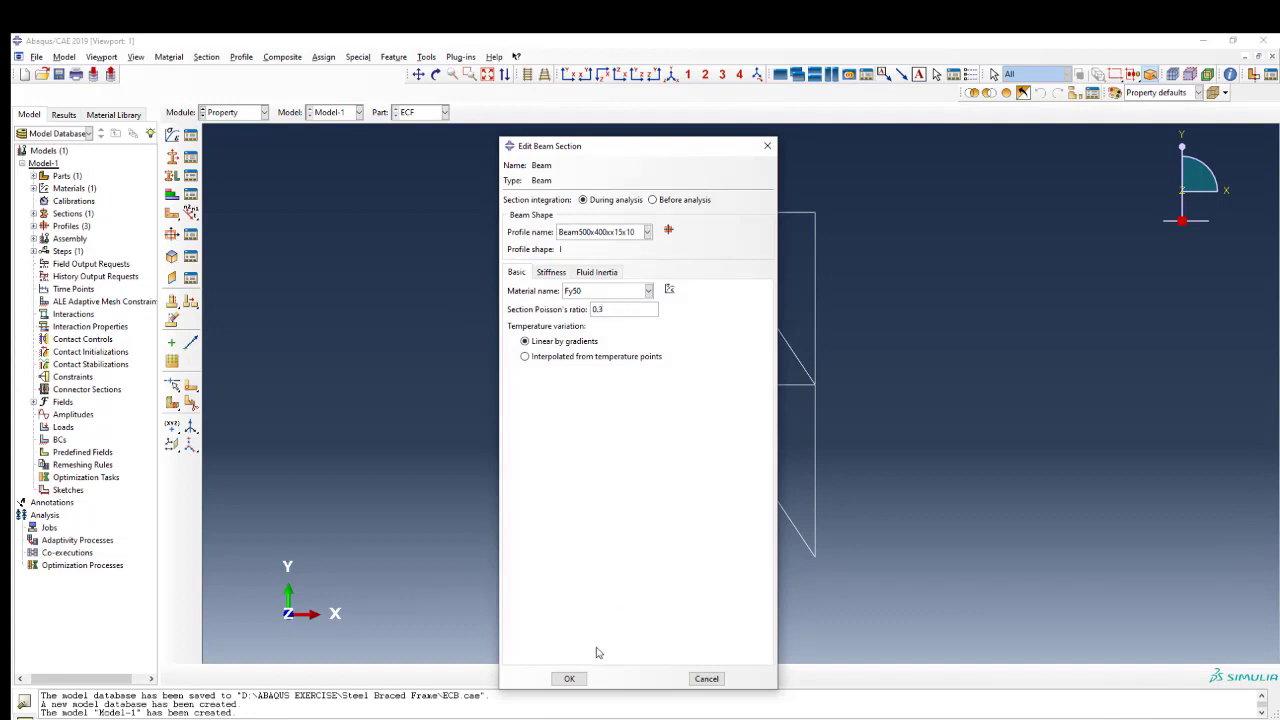
click(569, 678)
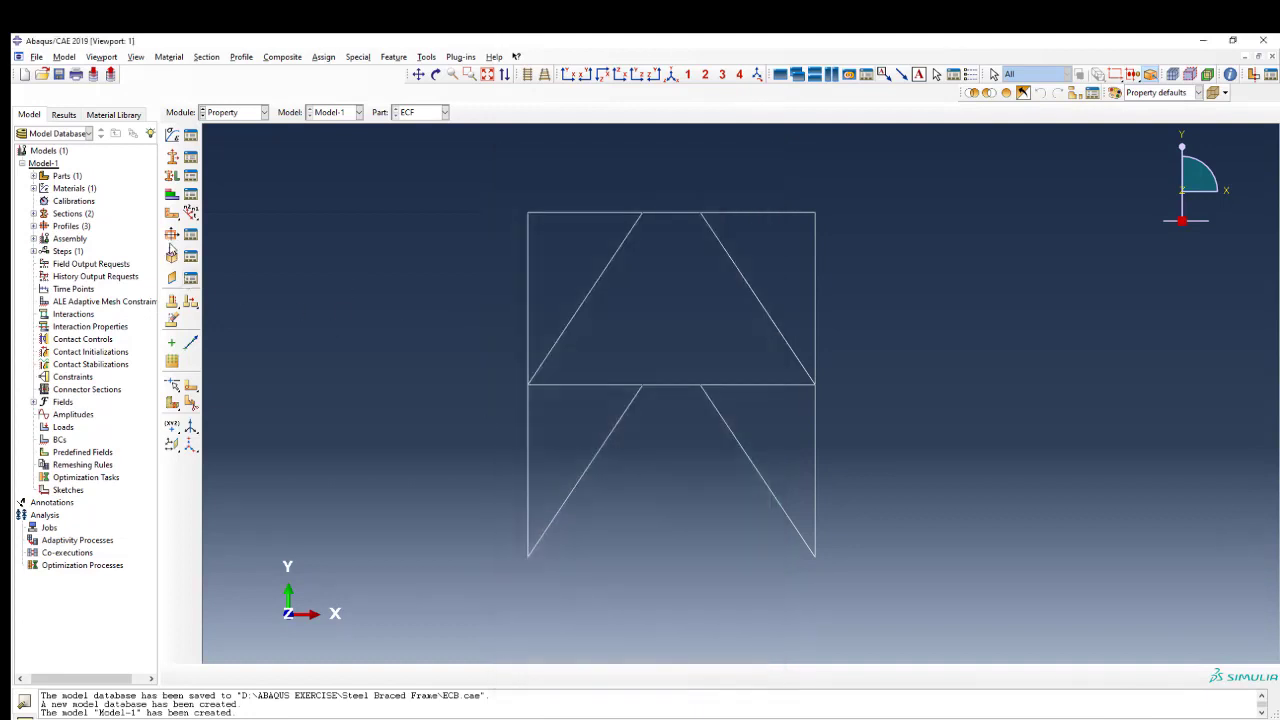
Step: Create a beam section named Braced using profile HSS200x150x12x12, material Fy50 and a section Poisson's ratio of 0.3
click(172, 157)
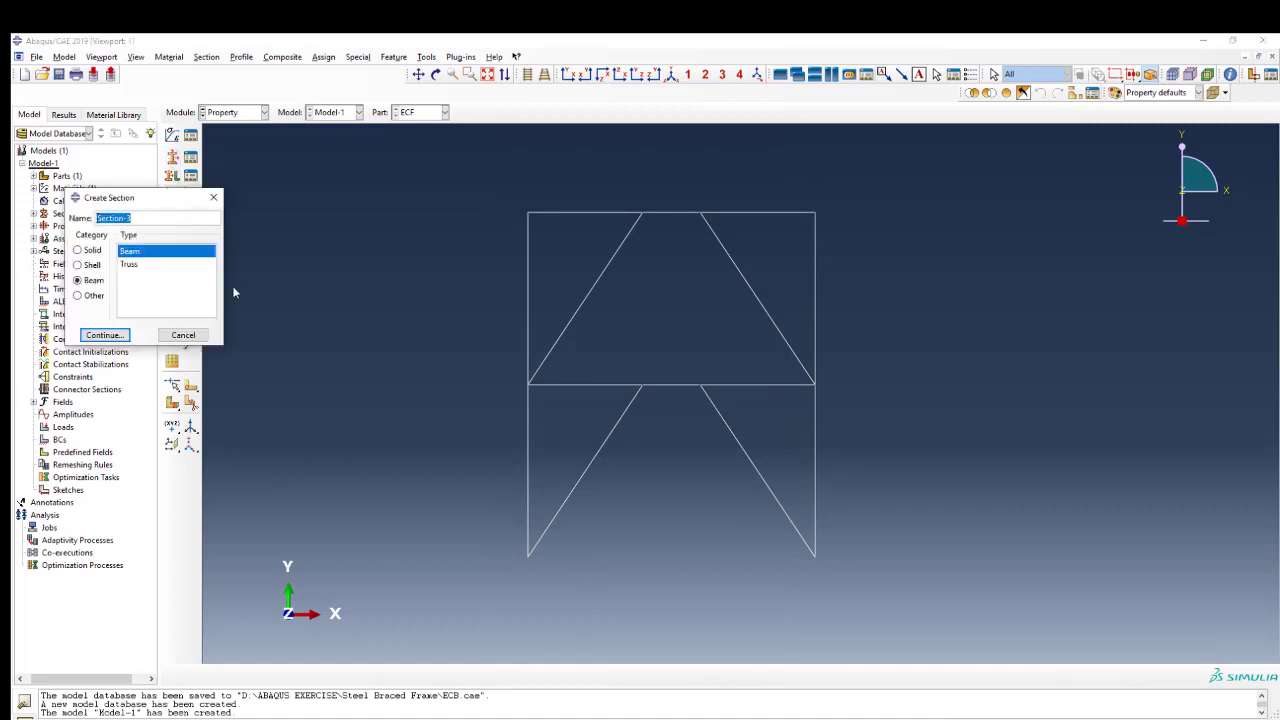
text(Braced)
click(104, 335)
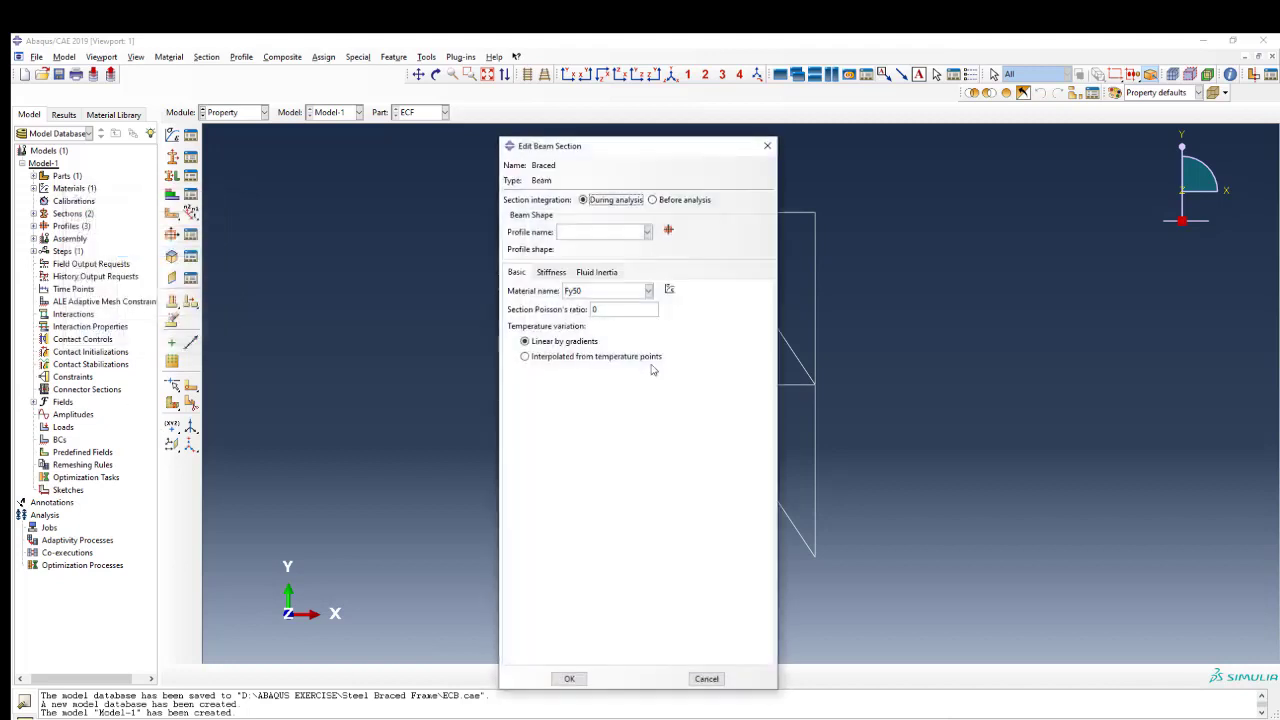
click(647, 231)
click(598, 278)
click(616, 311)
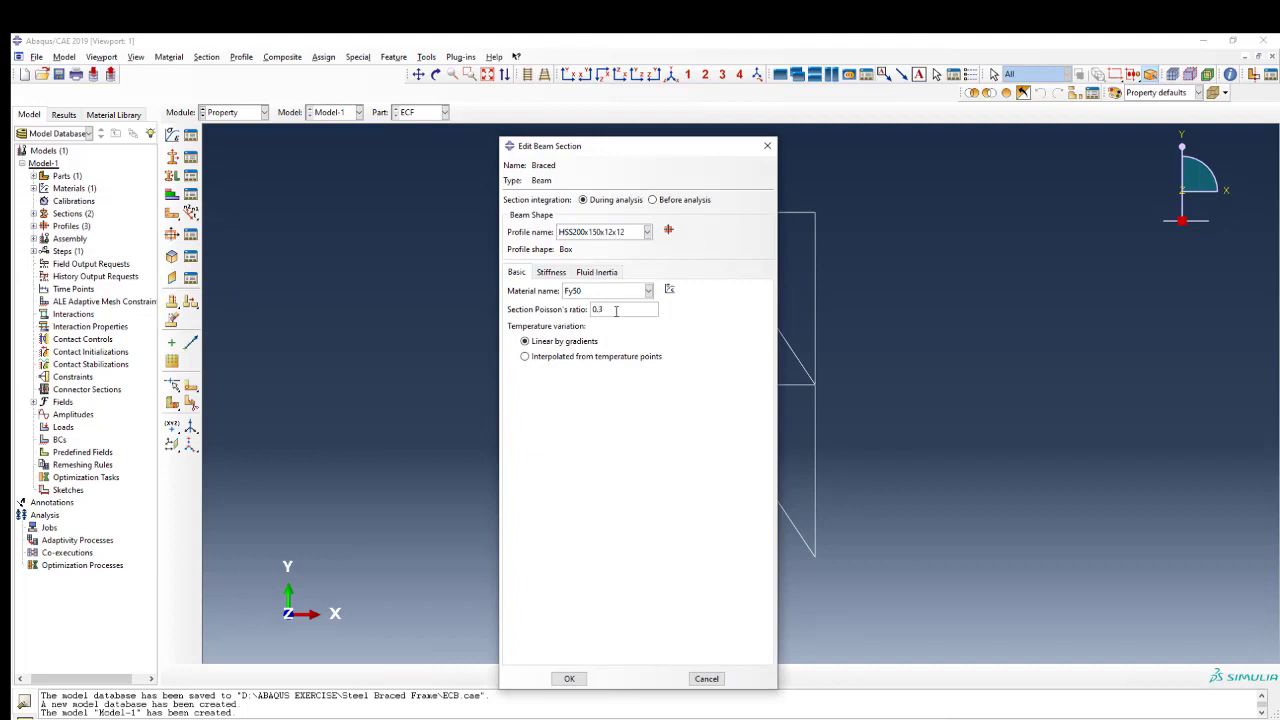
click(569, 678)
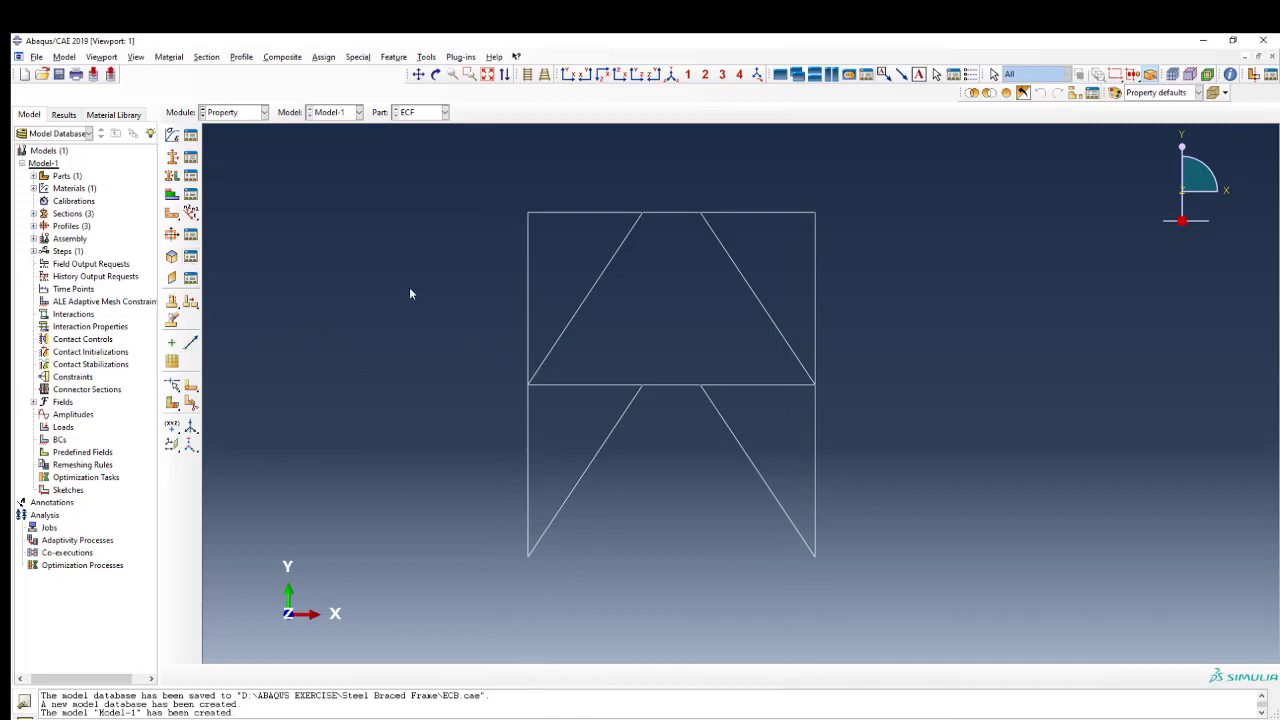
Step: Assign the Columns section to the four vertical column members without creating a set
scroll(398, 214, up, 1)
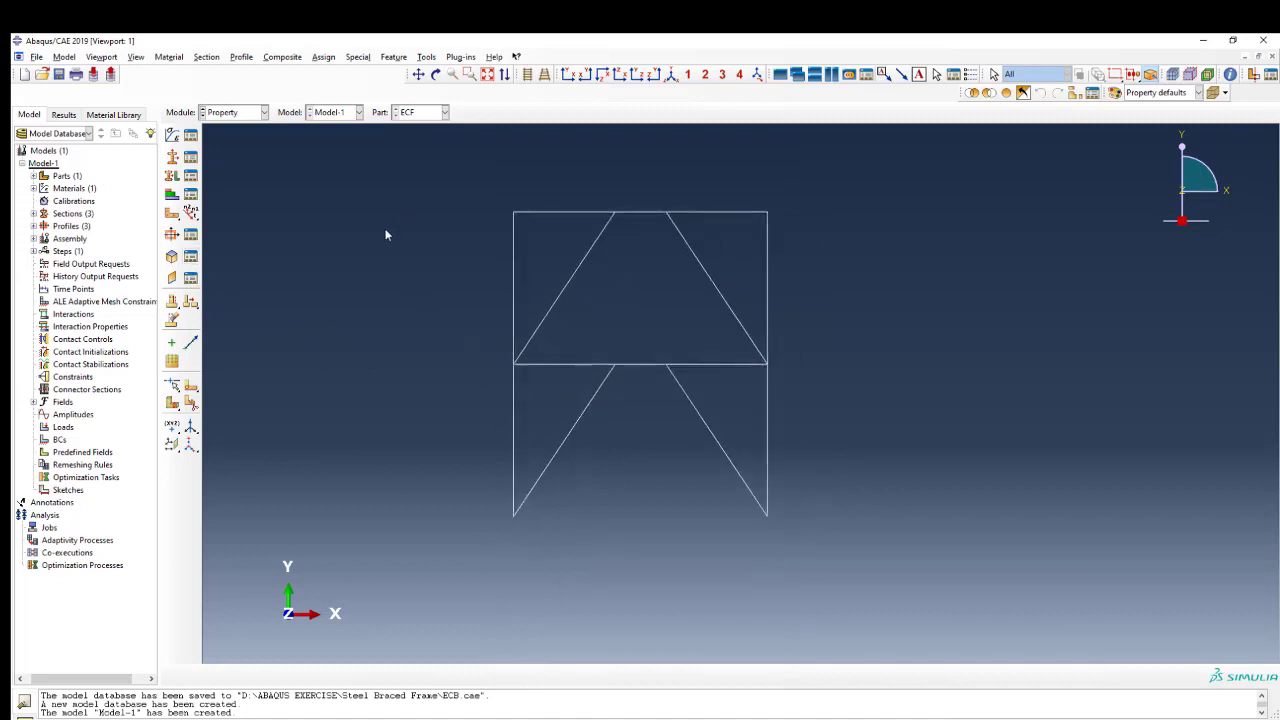
click(189, 210)
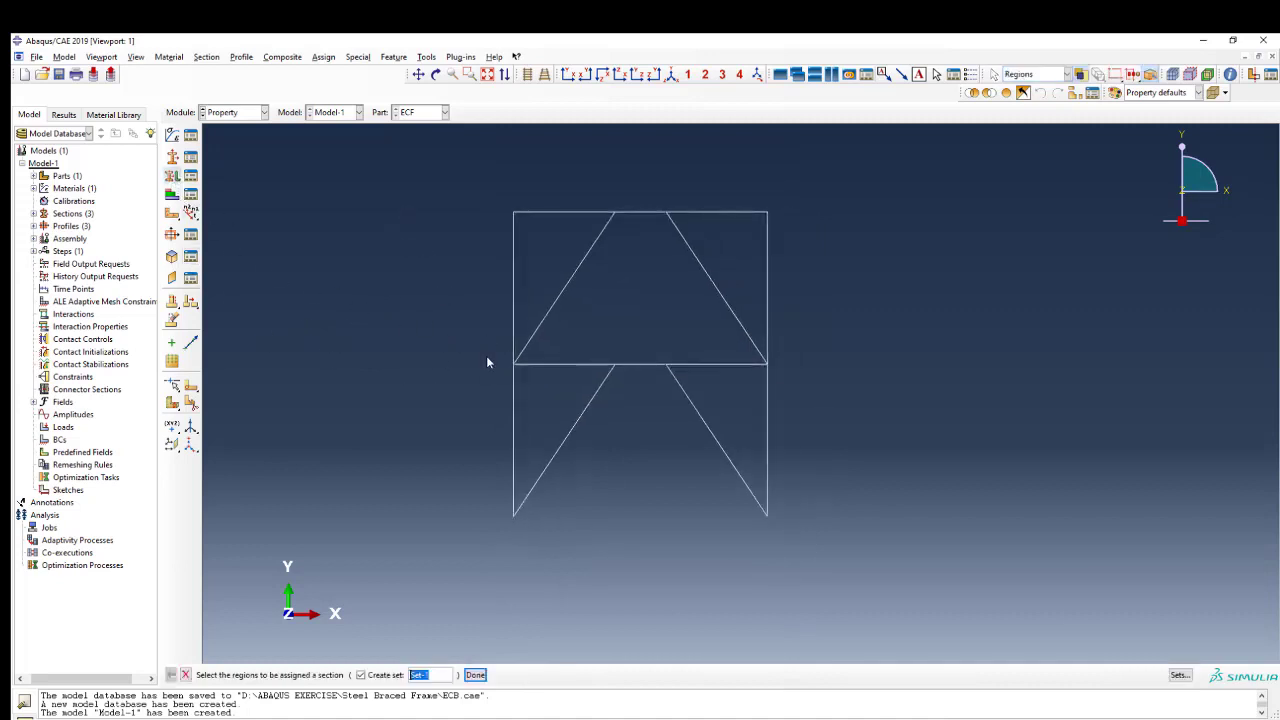
click(361, 675)
drag(451, 342, 450, 340)
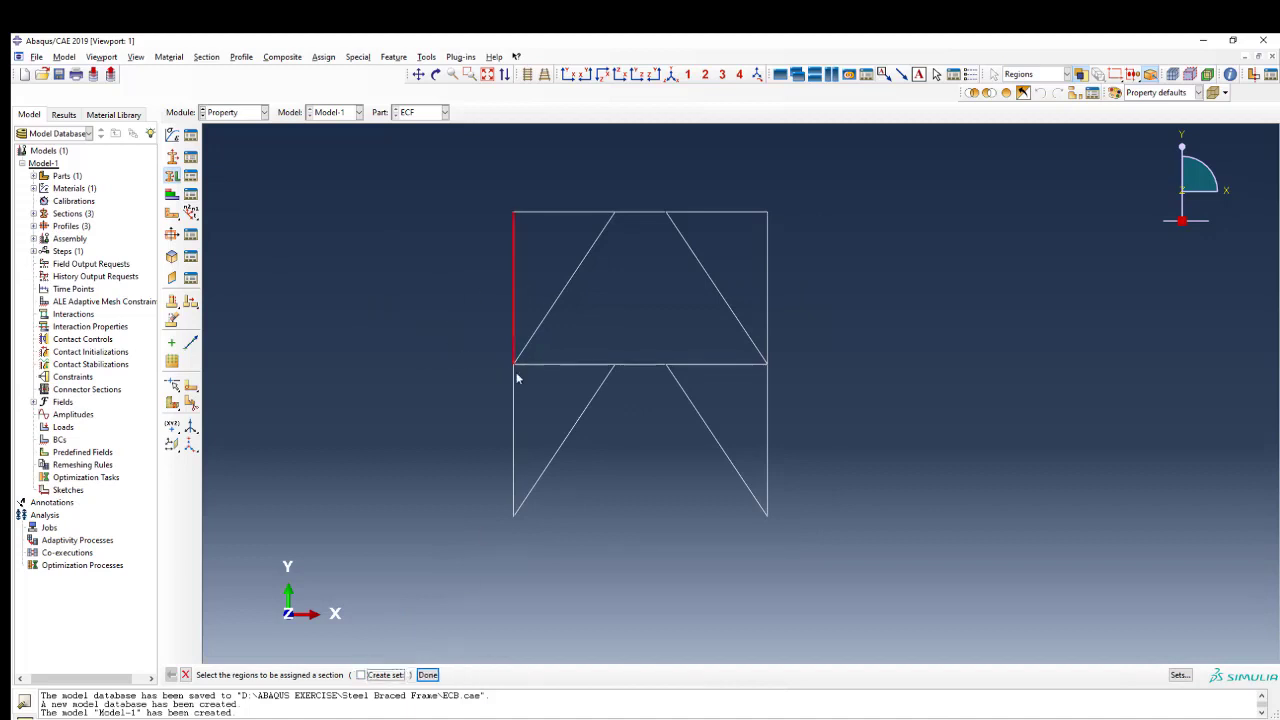
shift+drag(535, 386, 457, 431)
shift+drag(757, 413, 757, 413)
shift+drag(780, 262, 762, 274)
middle_click(816, 404)
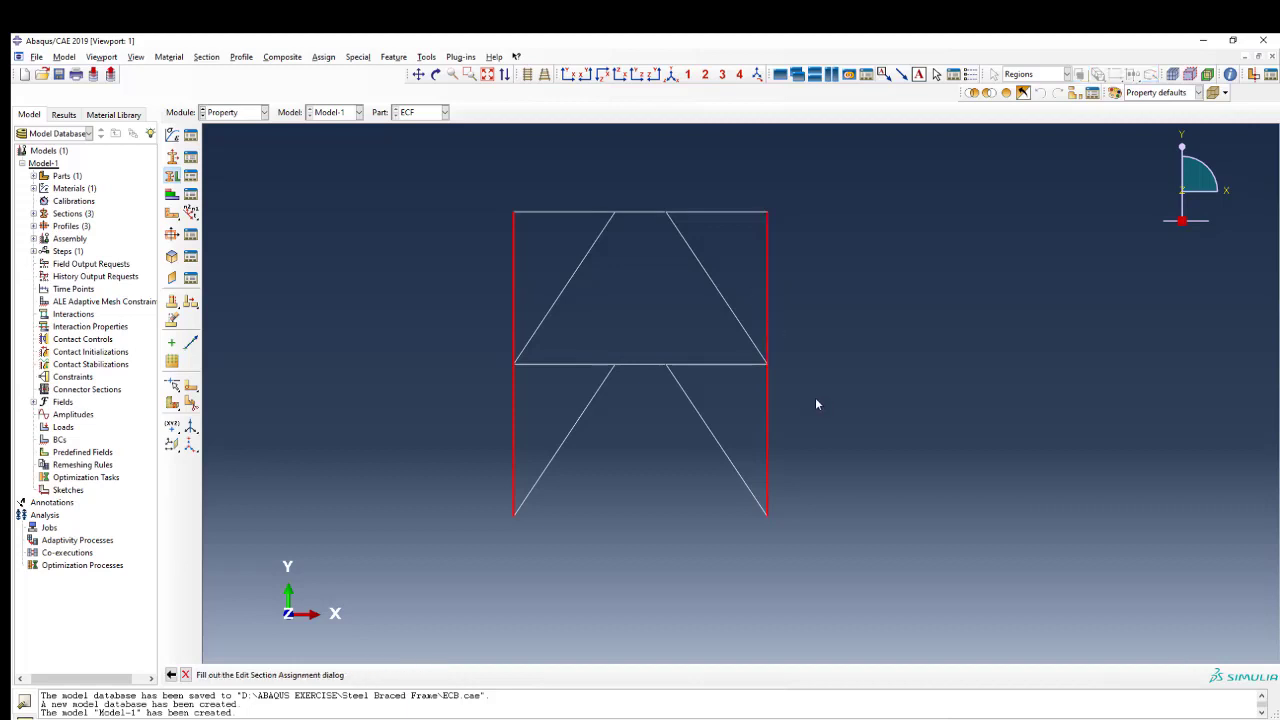
click(127, 292)
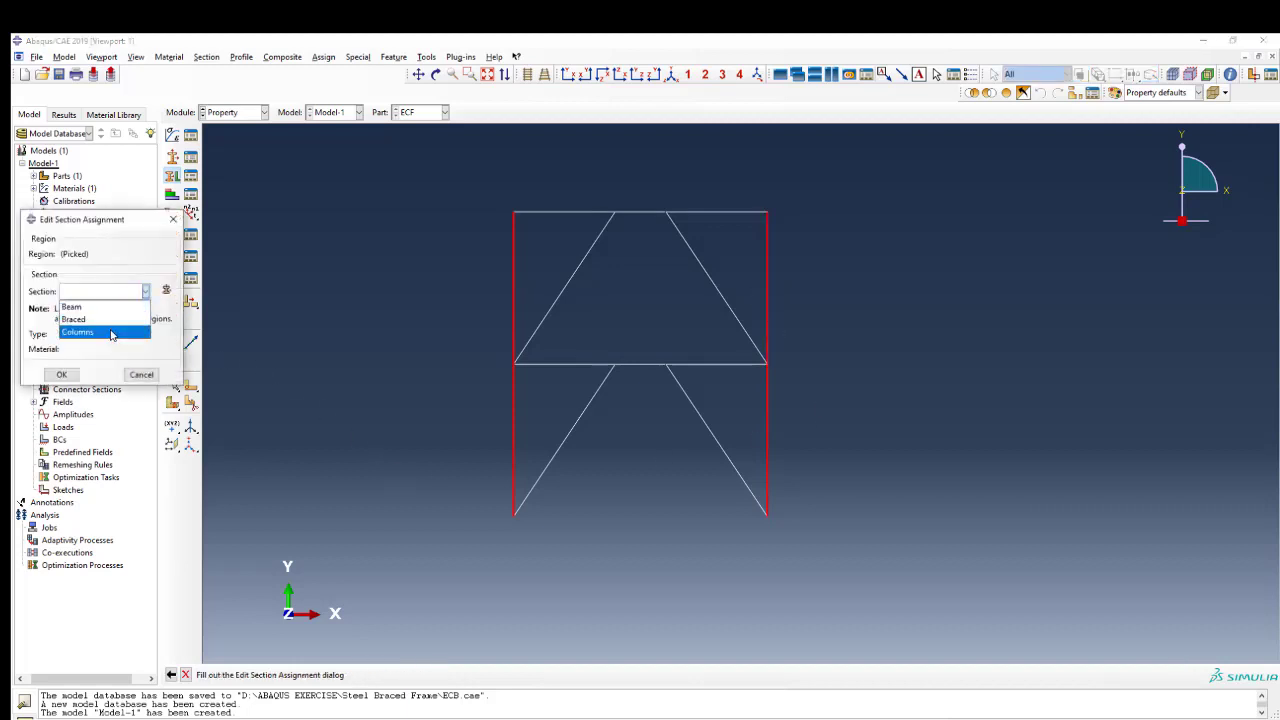
click(111, 332)
click(61, 374)
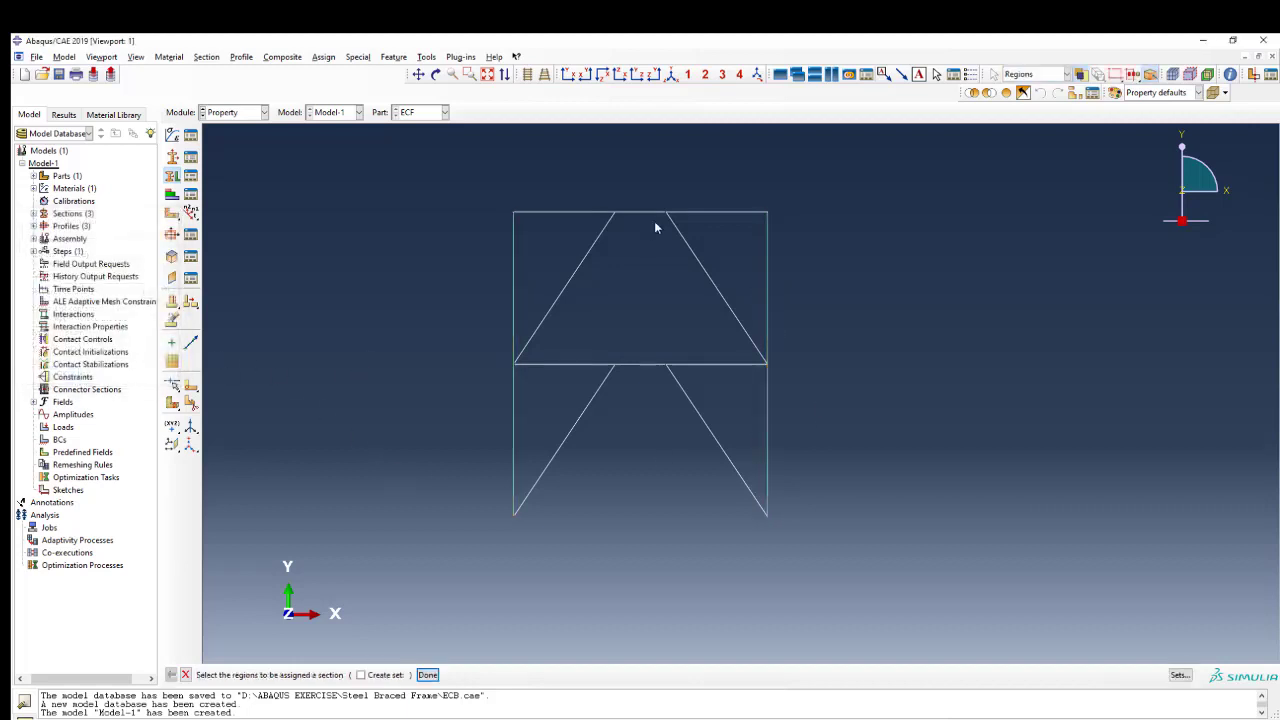
Step: Assign the Beam section to all horizontal beam segments on both stories
click(552, 213)
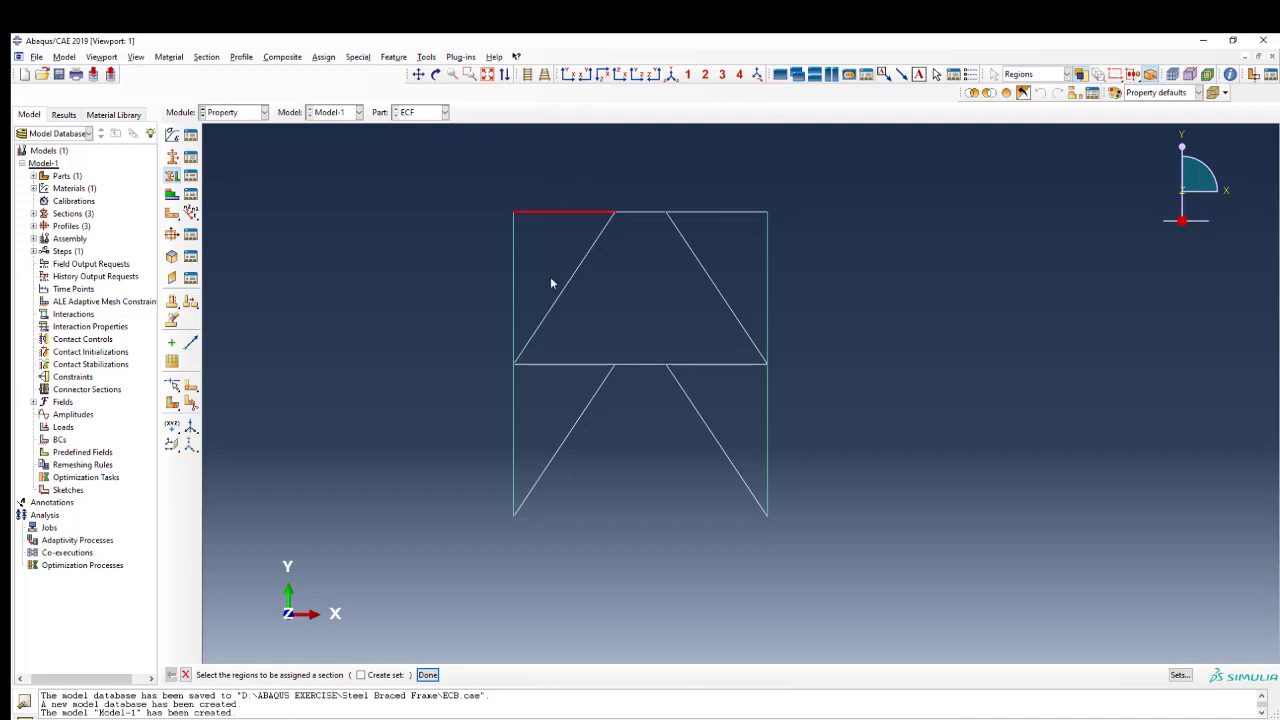
shift+click(640, 212)
shift+click(712, 213)
shift+click(722, 364)
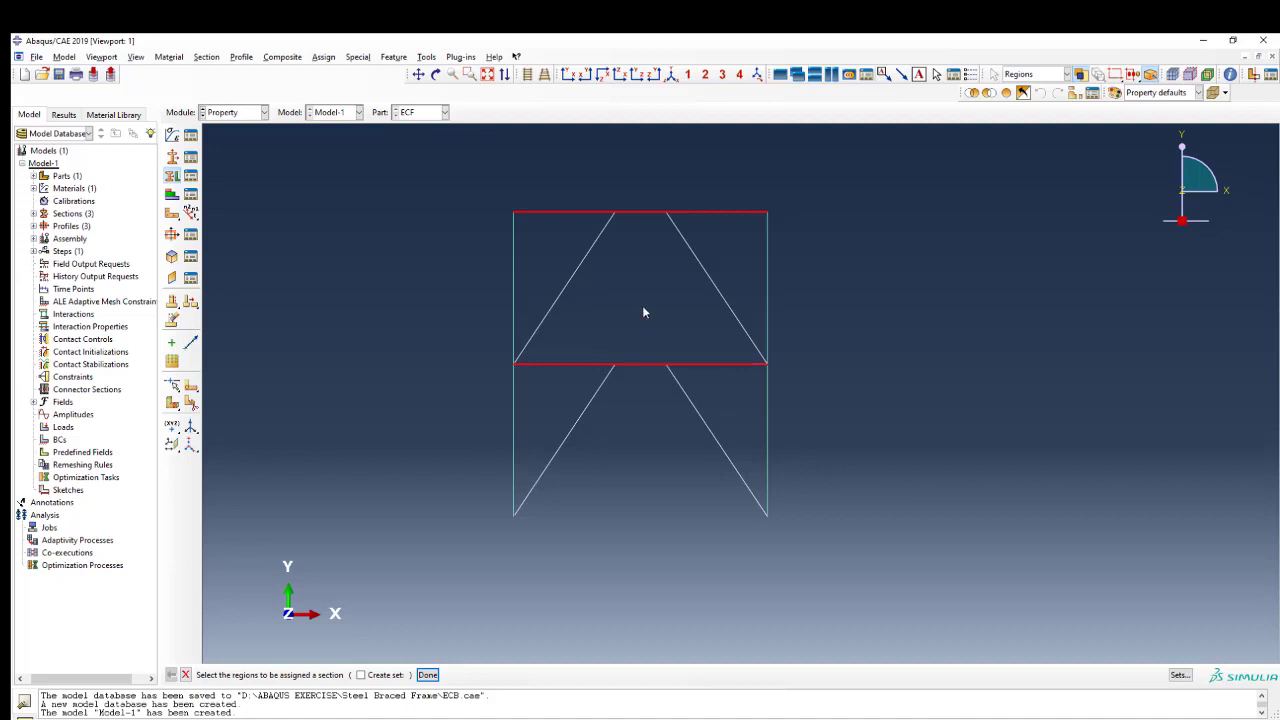
middle_click(628, 306)
click(145, 291)
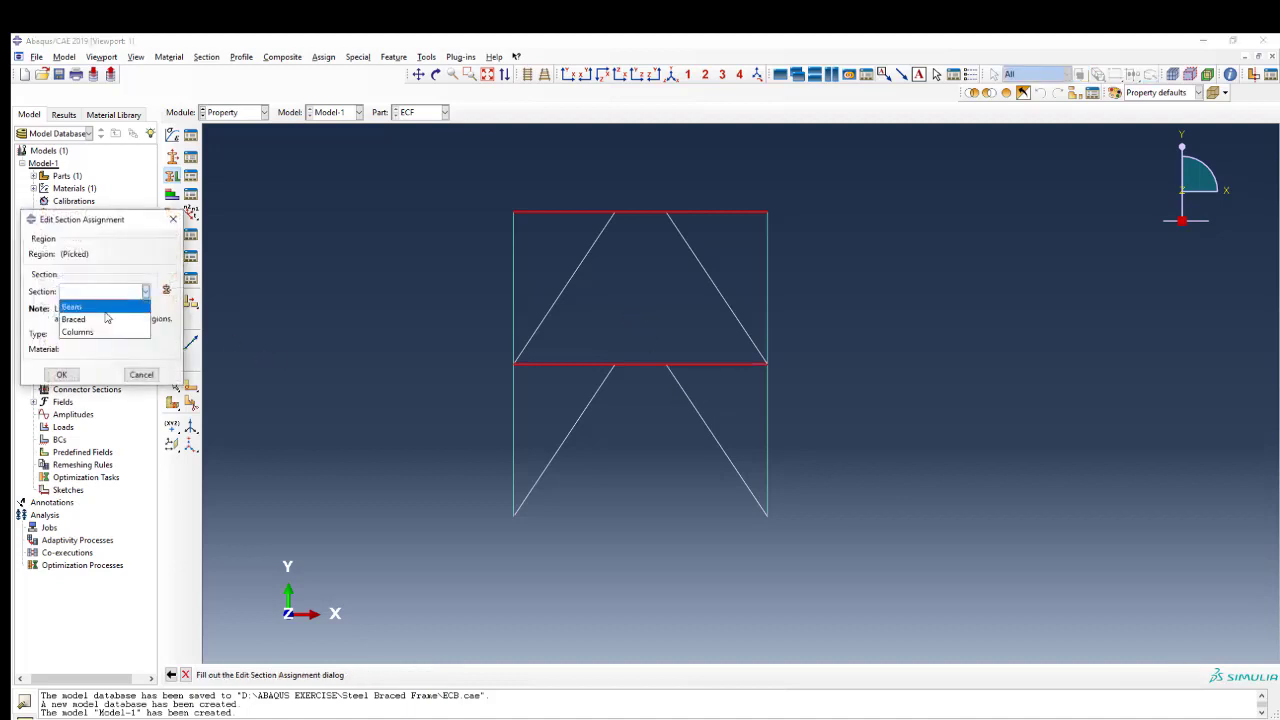
click(100, 304)
click(60, 376)
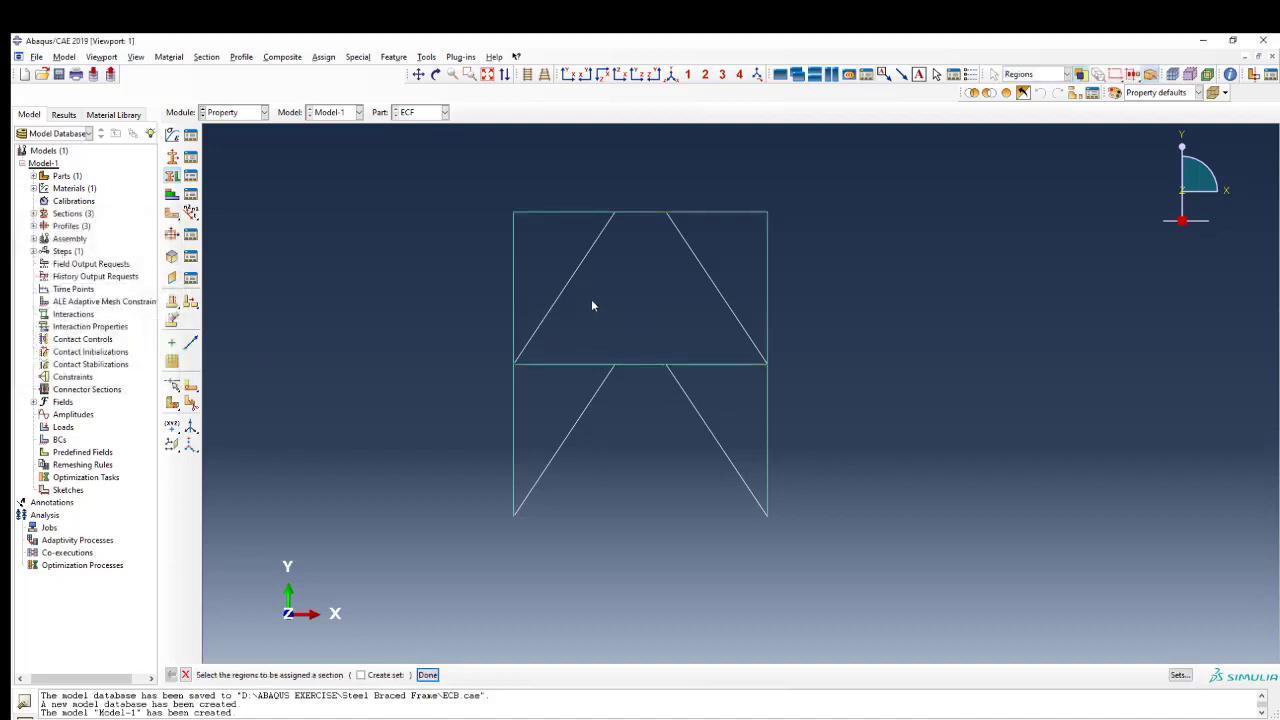
Step: Assign the Braced section to the four diagonal brace members
drag(713, 253, 573, 279)
drag(711, 394, 555, 426)
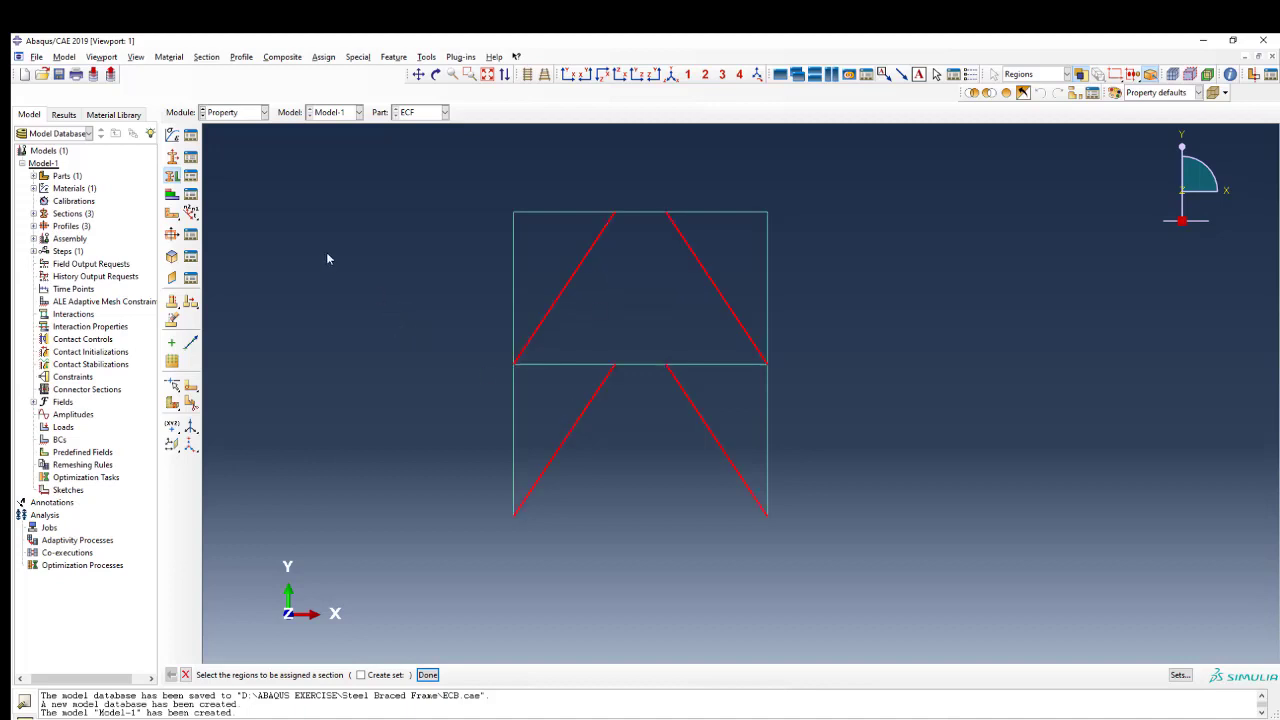
middle_click(363, 420)
click(145, 291)
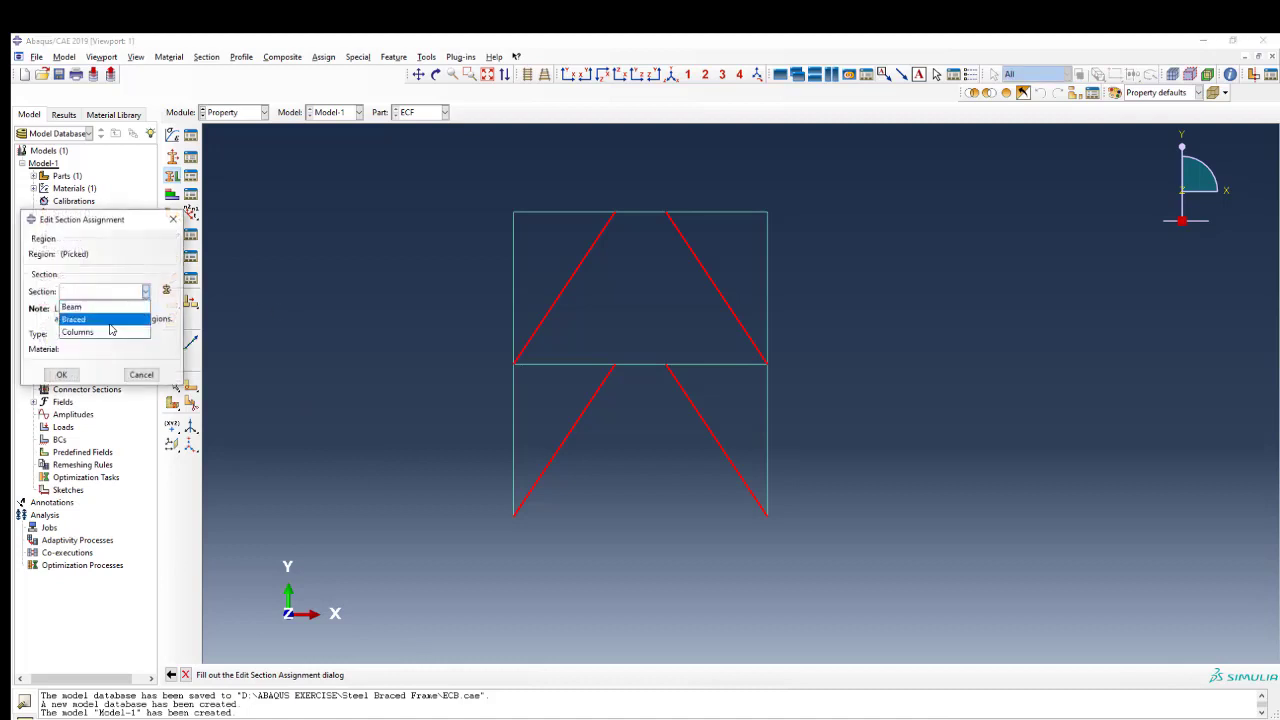
click(117, 320)
click(61, 374)
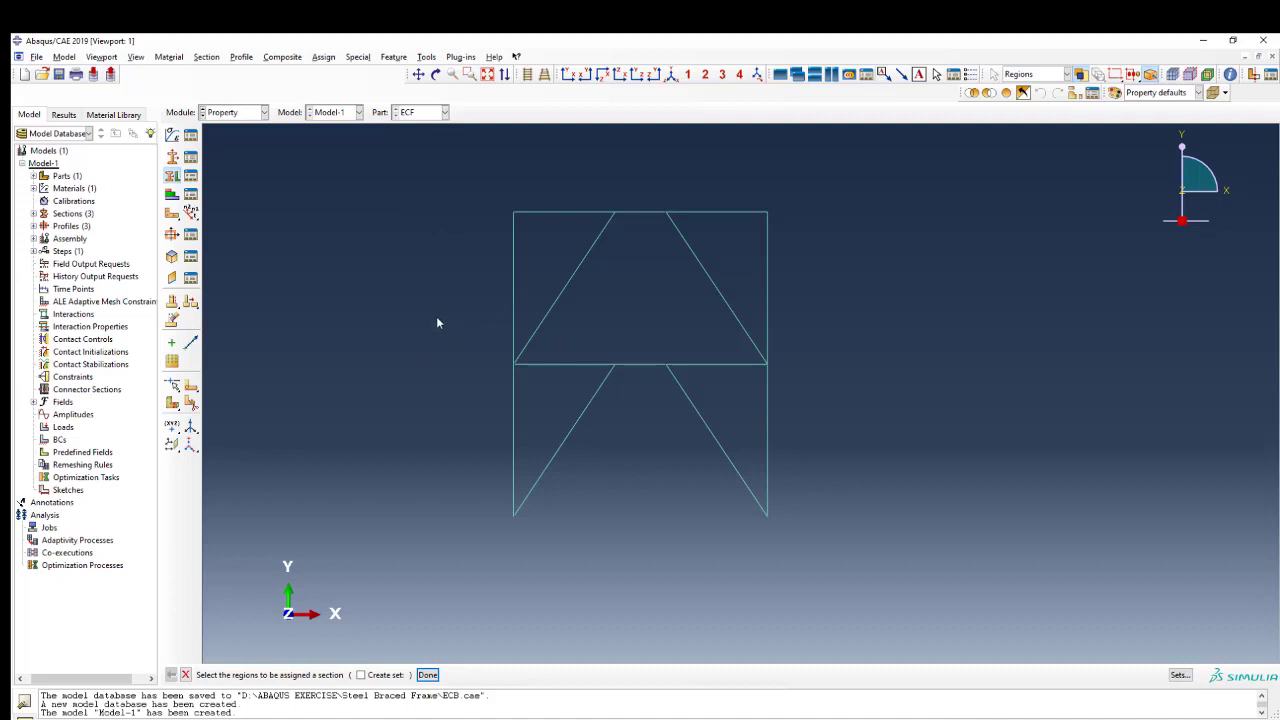
Step: Assign the beam section orientation to the four columns with n1 direction 0.0,0.0,-1.0, checking the axes in isometric view
click(190, 213)
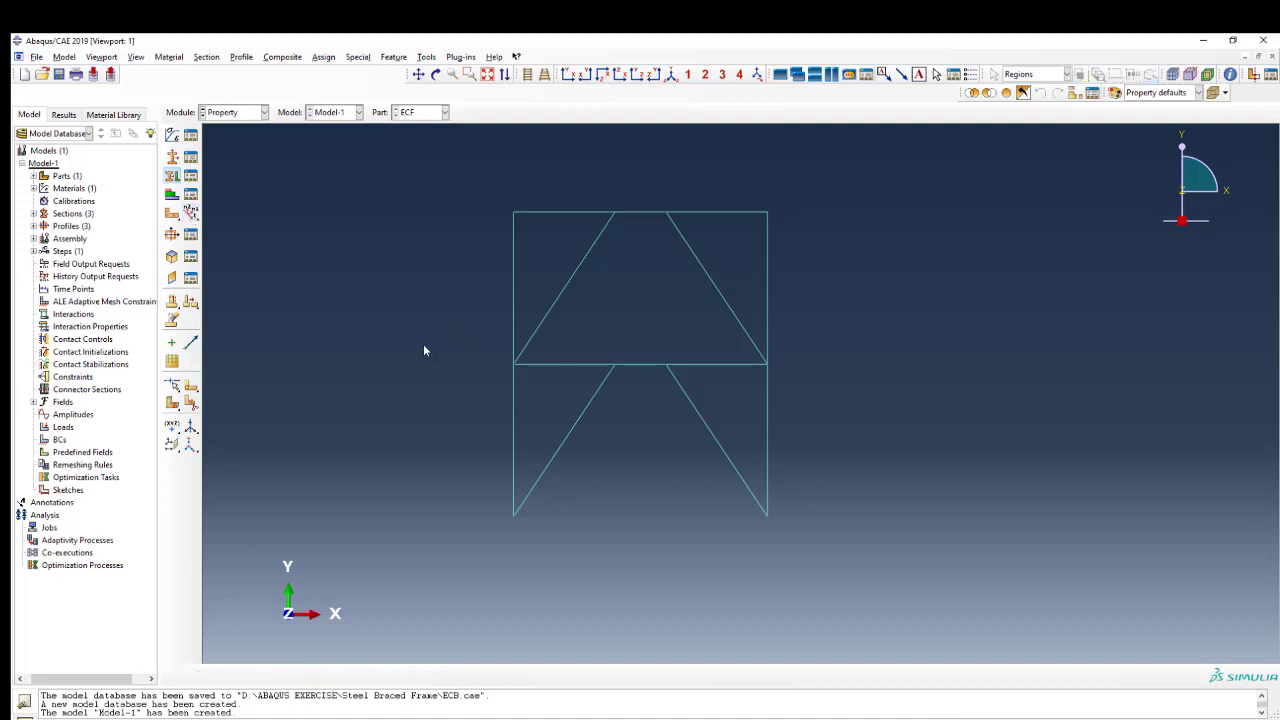
drag(456, 320, 464, 346)
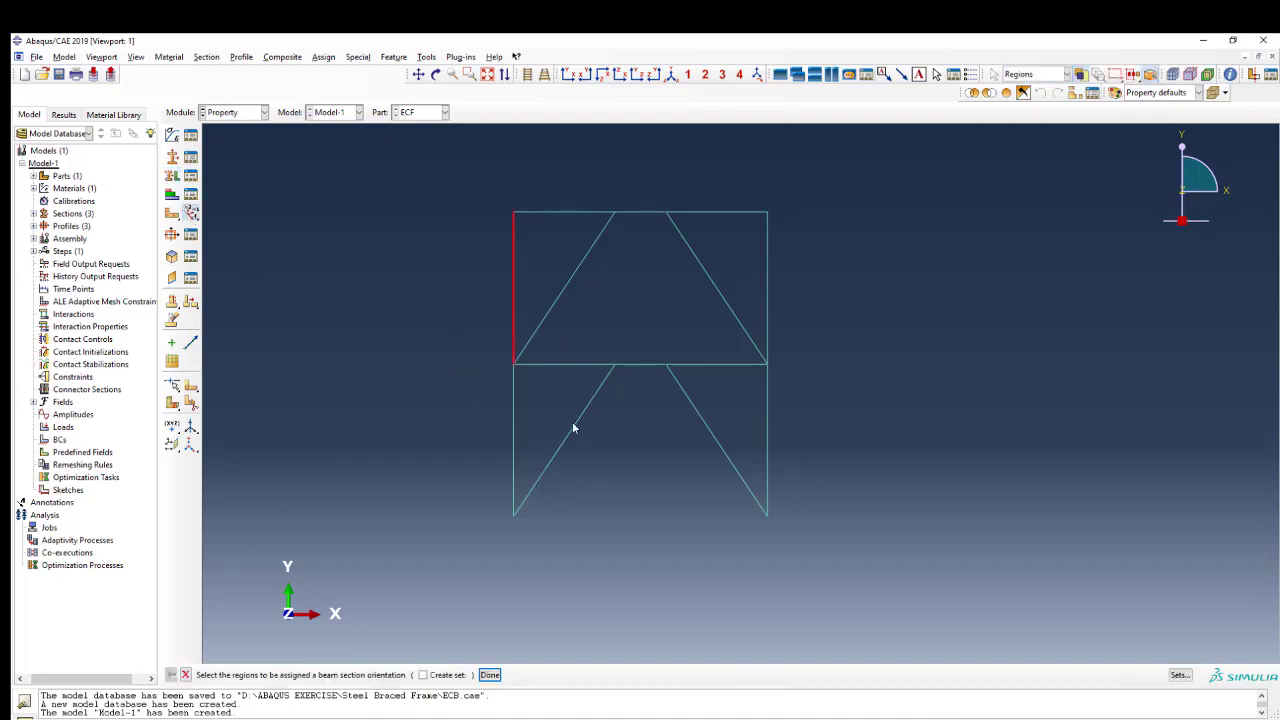
drag(477, 418, 472, 426)
drag(748, 418, 748, 416)
drag(782, 268, 749, 282)
middle_click(785, 400)
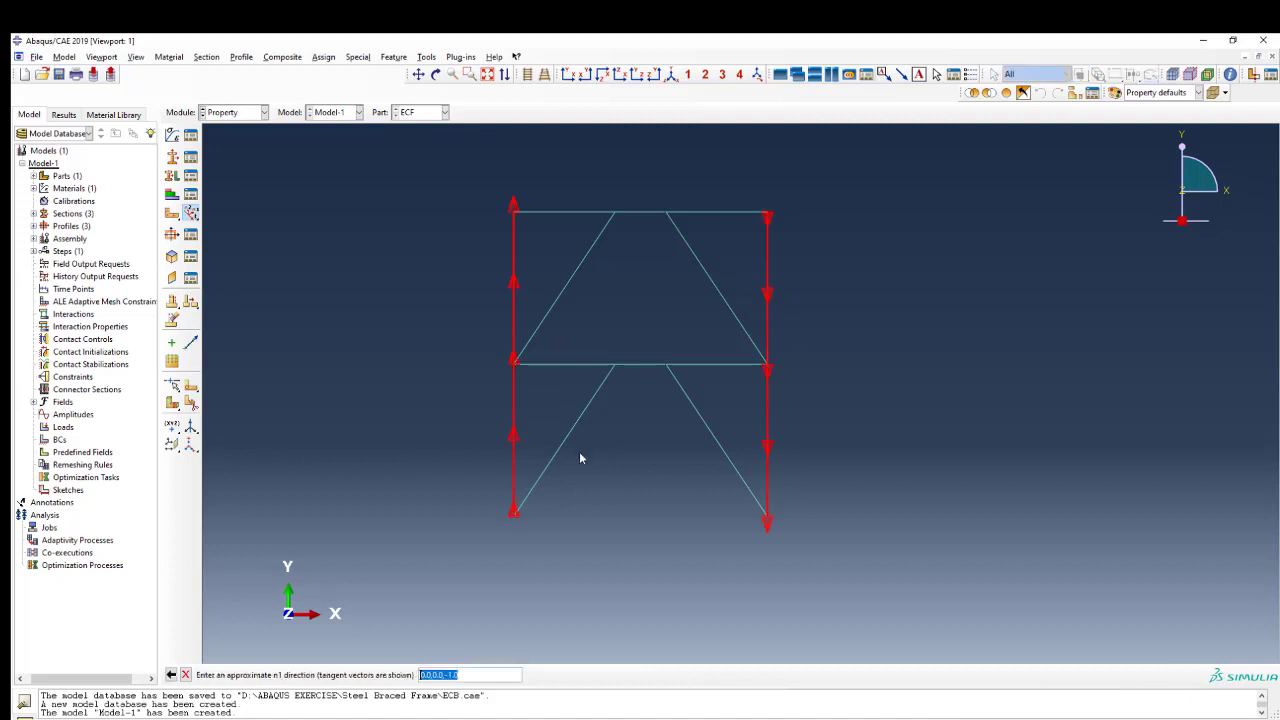
middle_click(399, 433)
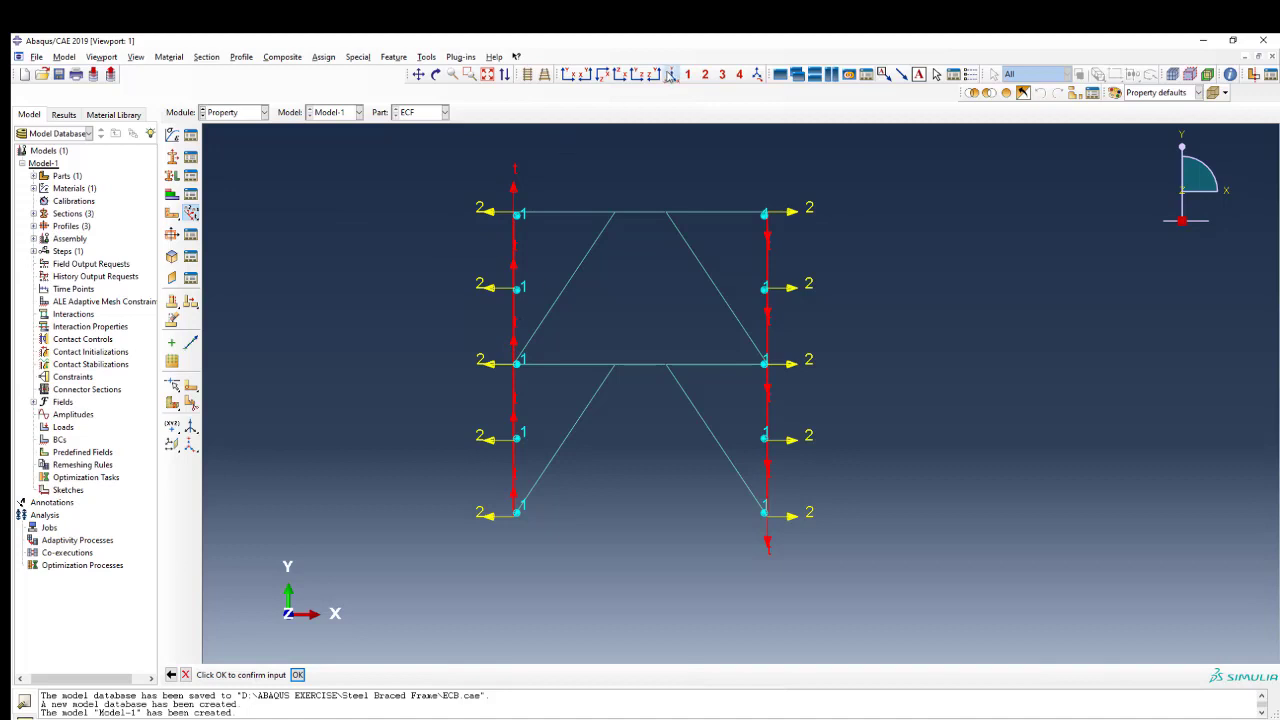
click(671, 75)
scroll(622, 255, down, 2)
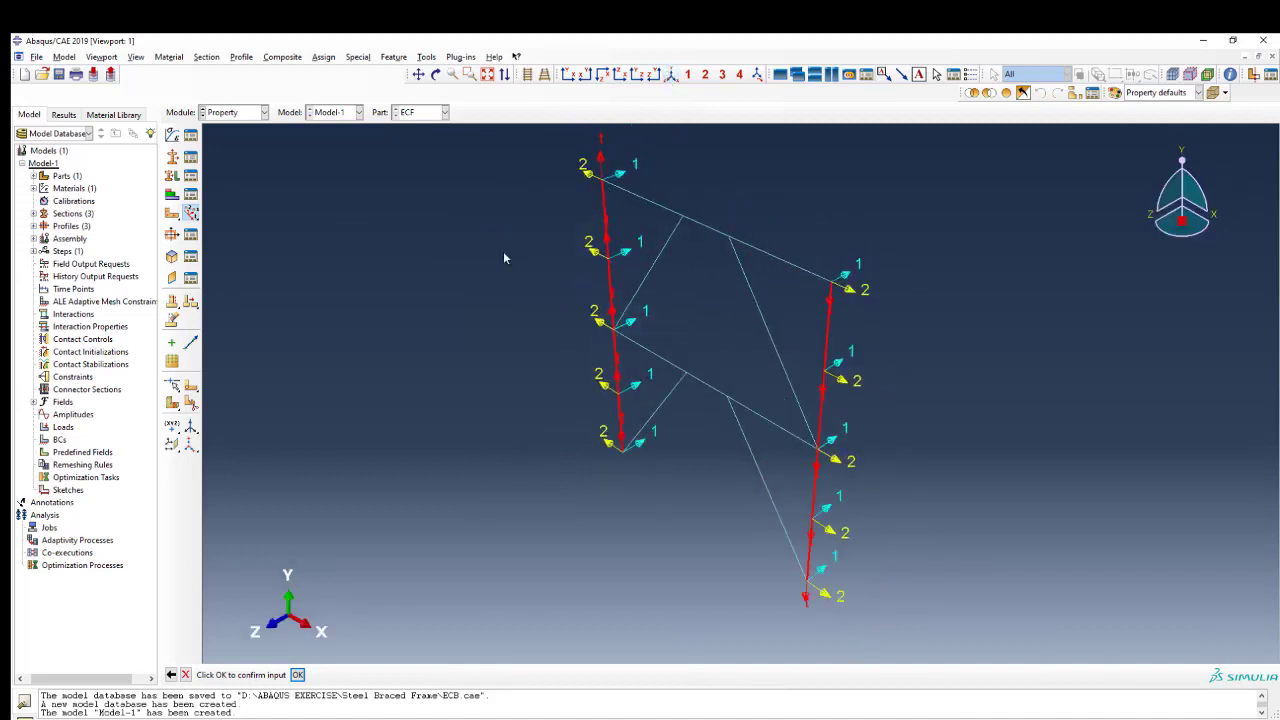
middle_click(474, 258)
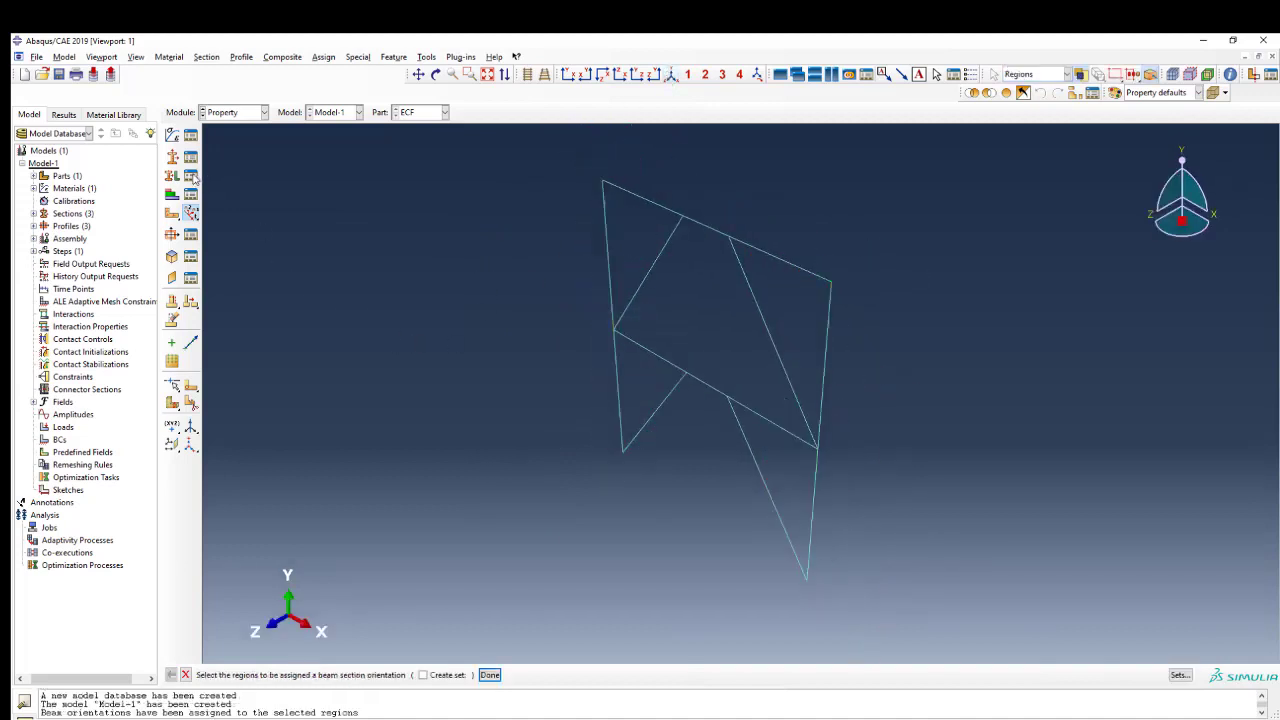
Step: Review the dimensions and local axes of the Column400x400x20x20 profile without changing it
click(192, 238)
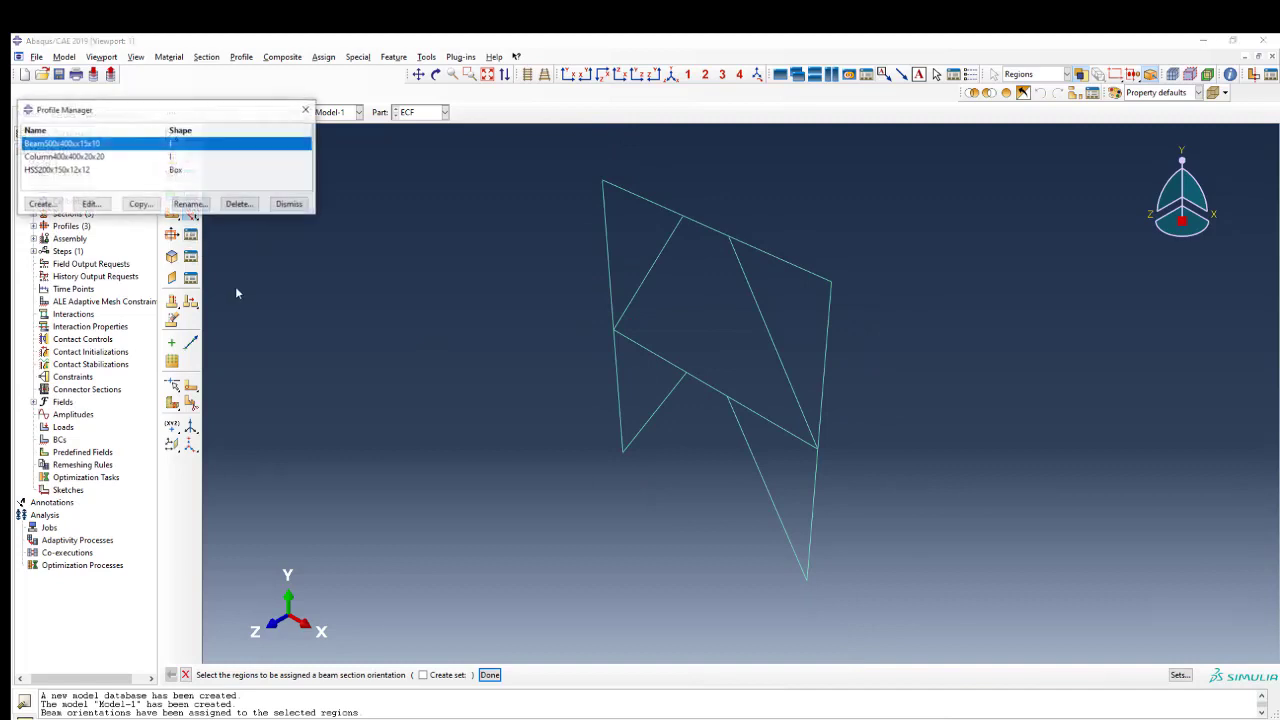
click(78, 158)
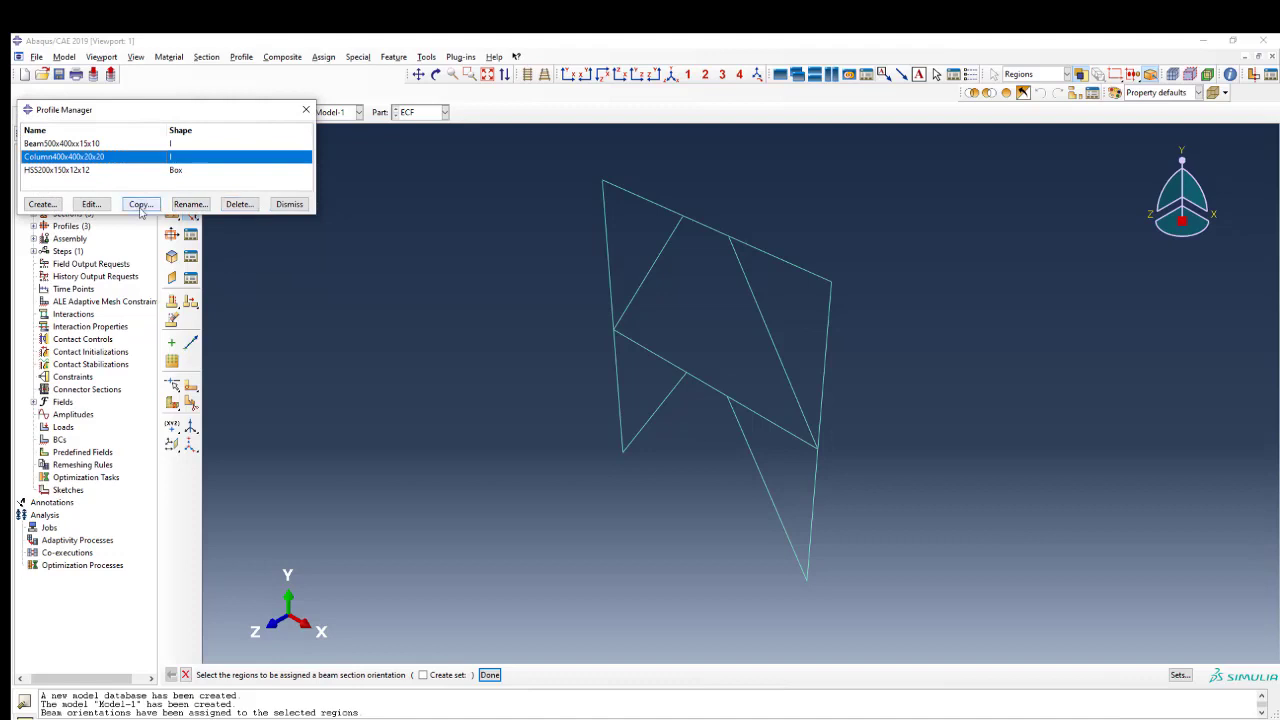
click(91, 204)
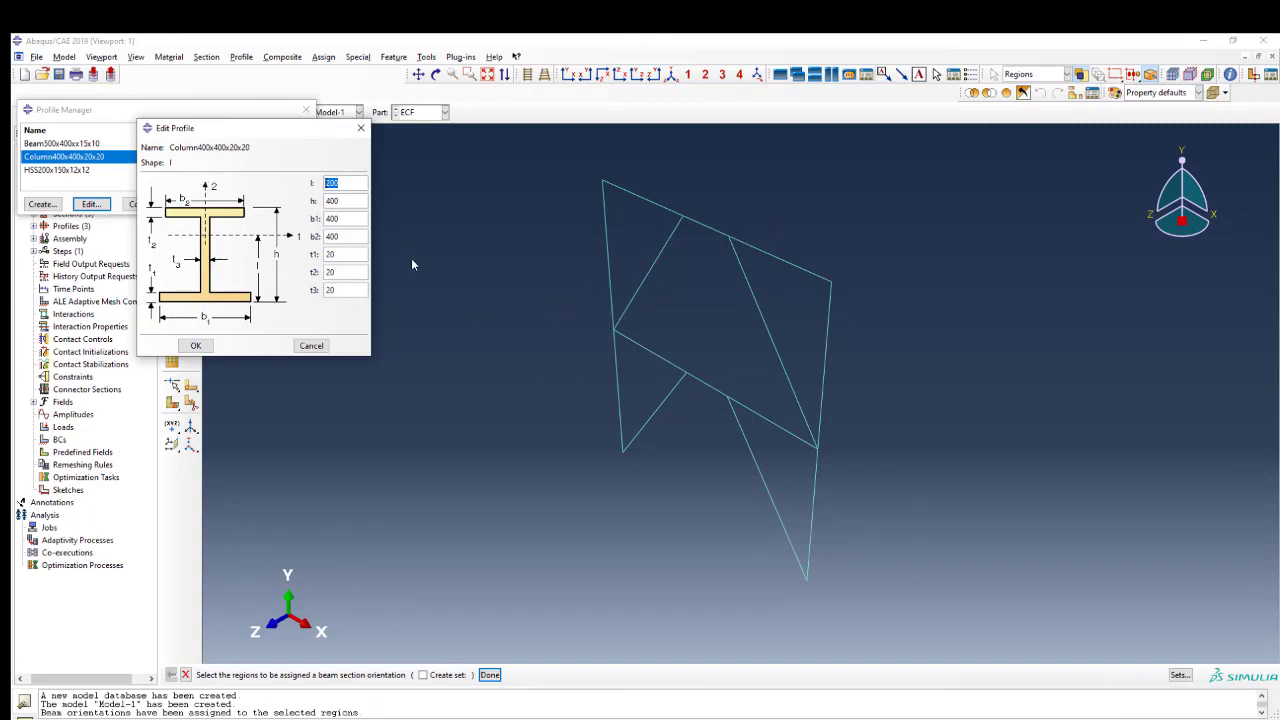
click(311, 345)
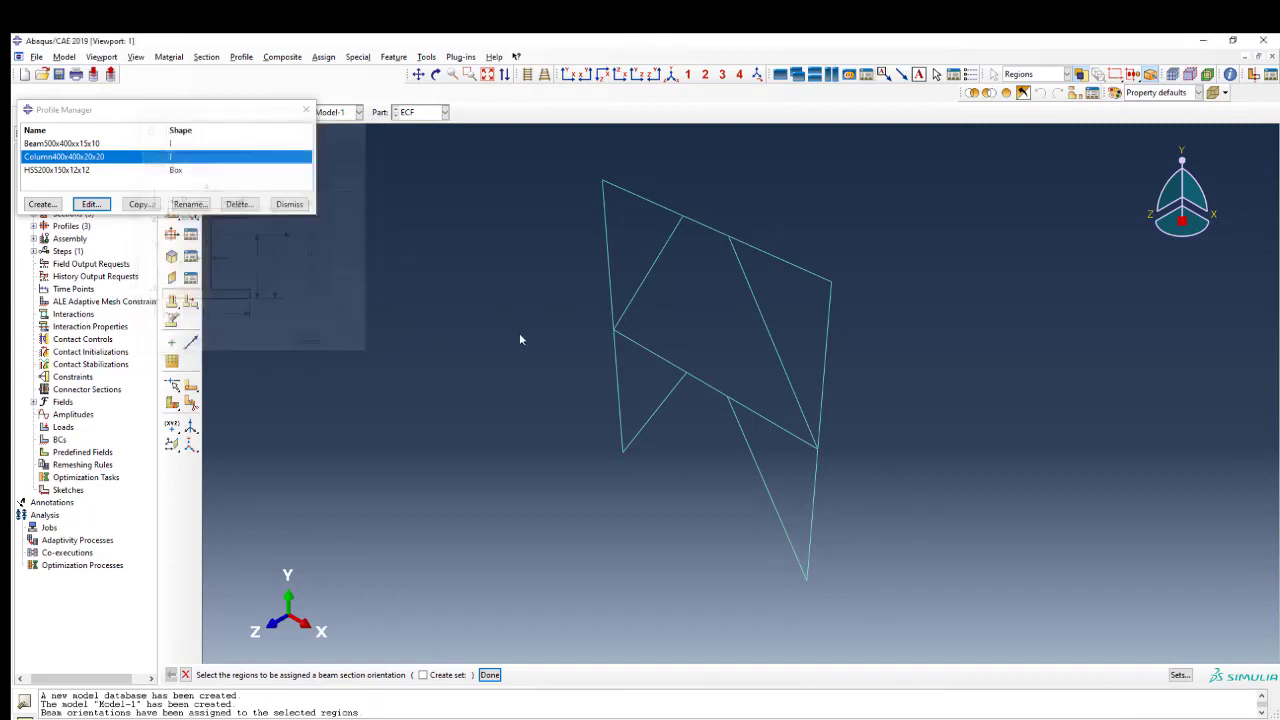
click(289, 205)
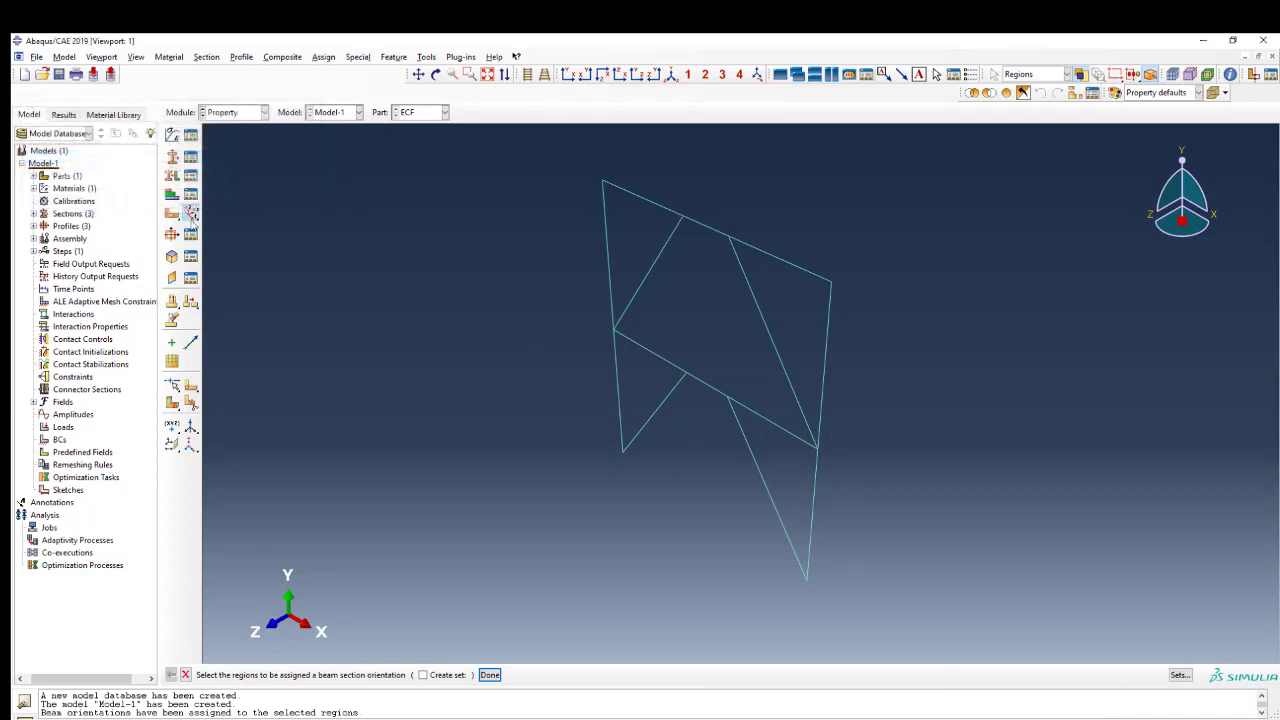
Step: Assign the beam section orientation to all horizontal beam segments on both stories, keeping the default n1 direction 0.0,0.0,-1.0
click(568, 74)
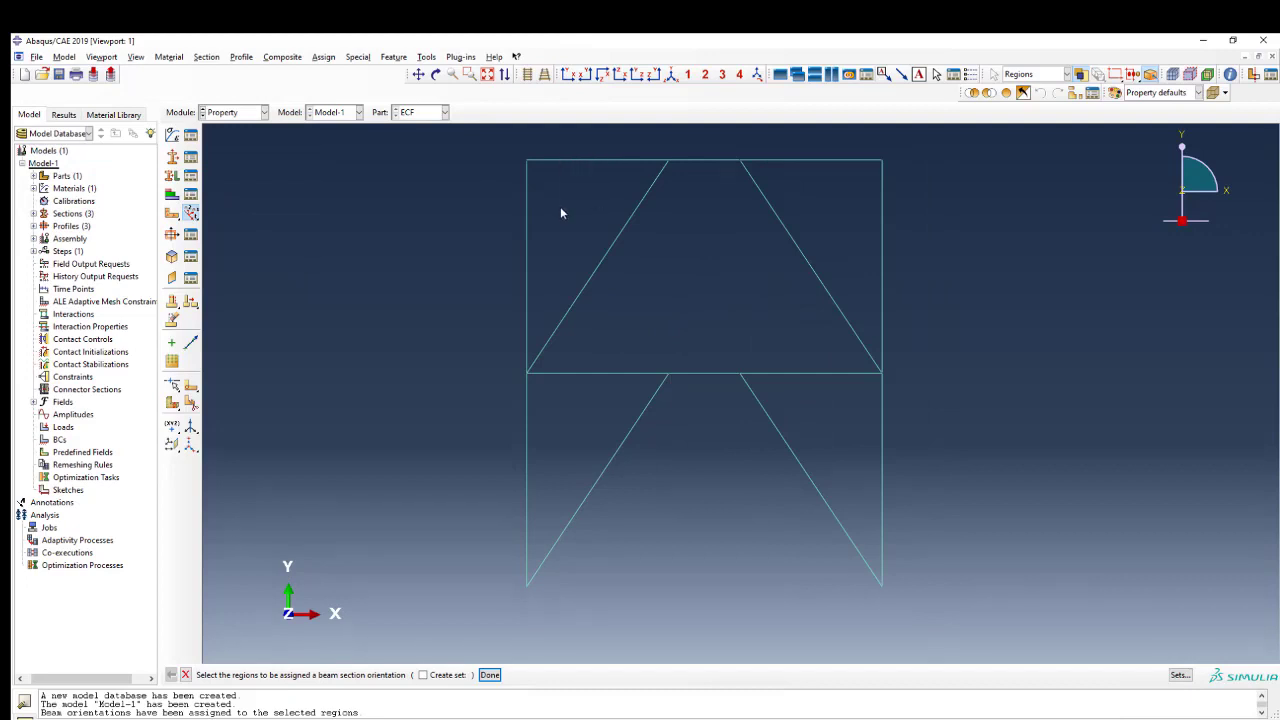
click(590, 160)
shift+click(714, 160)
shift+click(799, 162)
shift+click(617, 373)
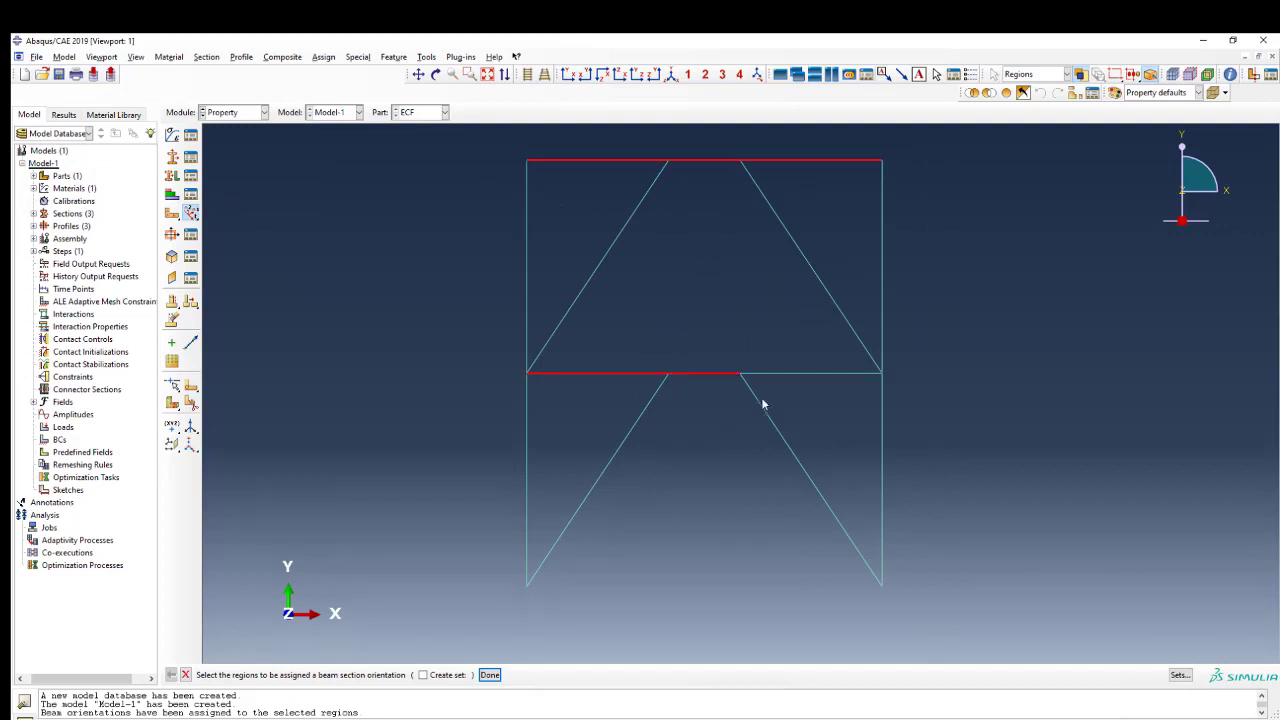
shift+click(808, 375)
middle_click(717, 303)
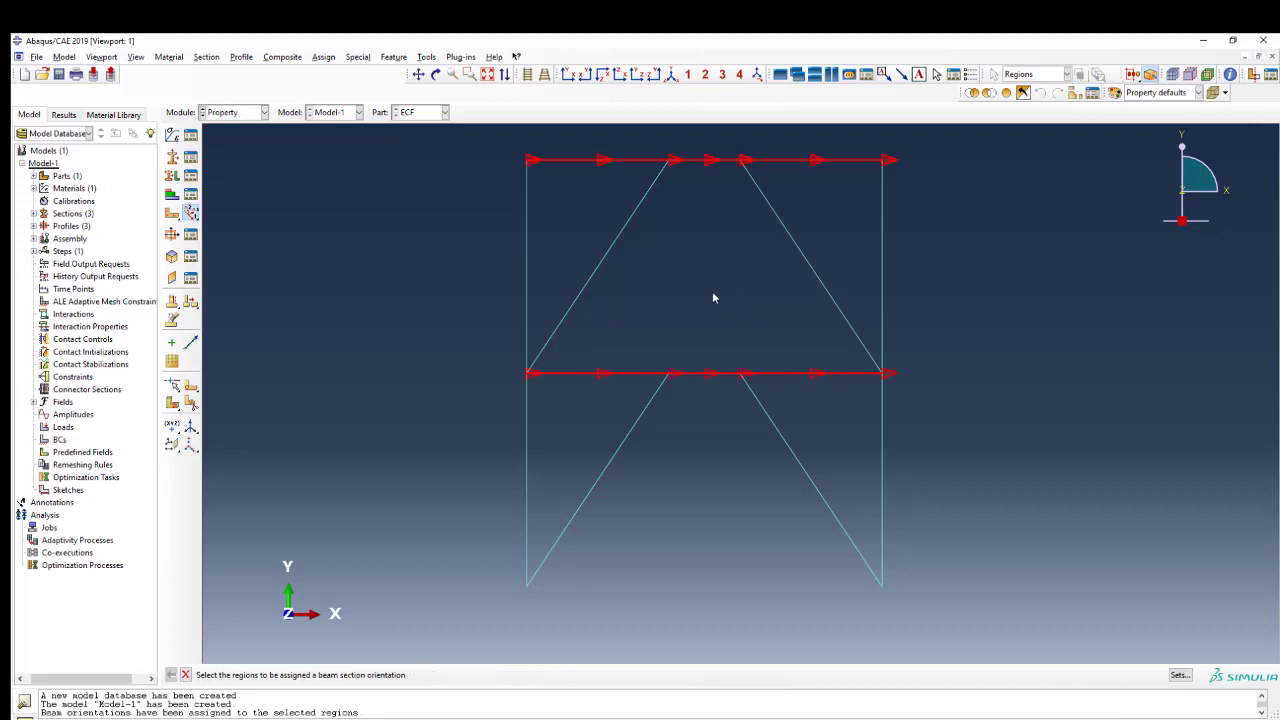
middle_click(393, 431)
middle_click(418, 418)
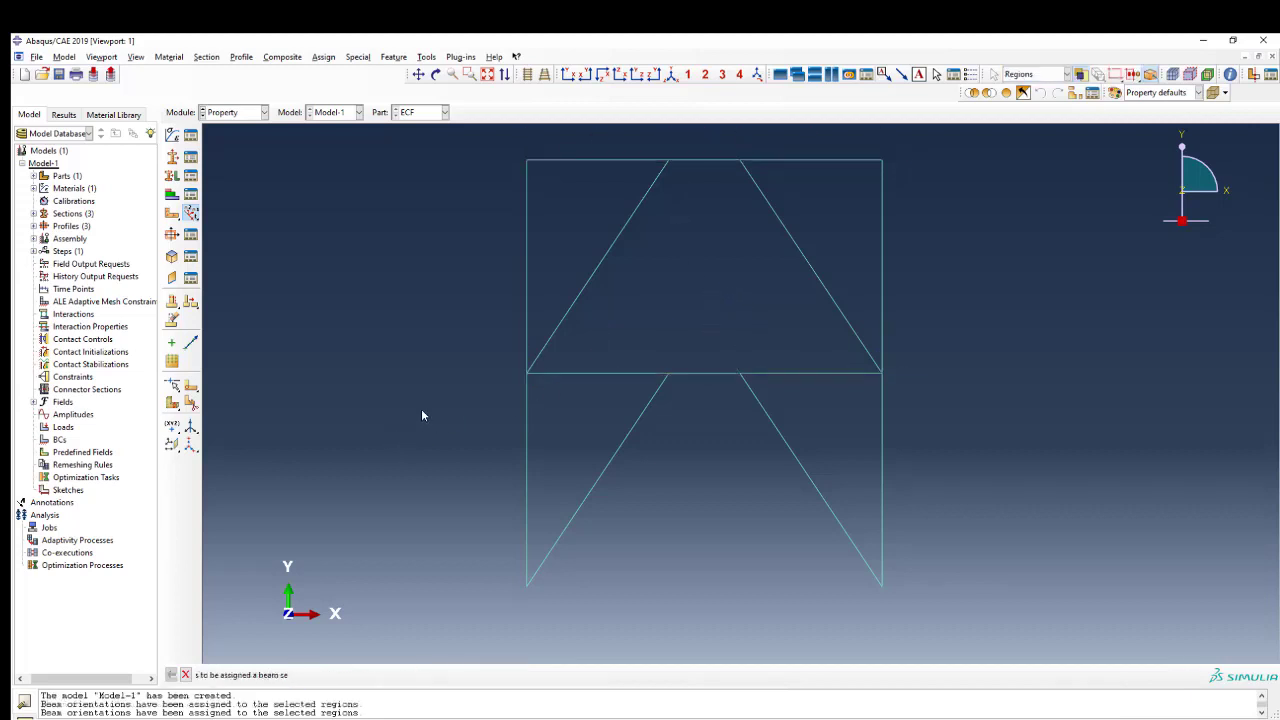
Step: Assign the beam section orientation to the four diagonal braces with n1 direction 1,0,0, checking the HSS200x150x12x12 profile's local axes
ctrl+alt+drag(668, 130, 604, 269)
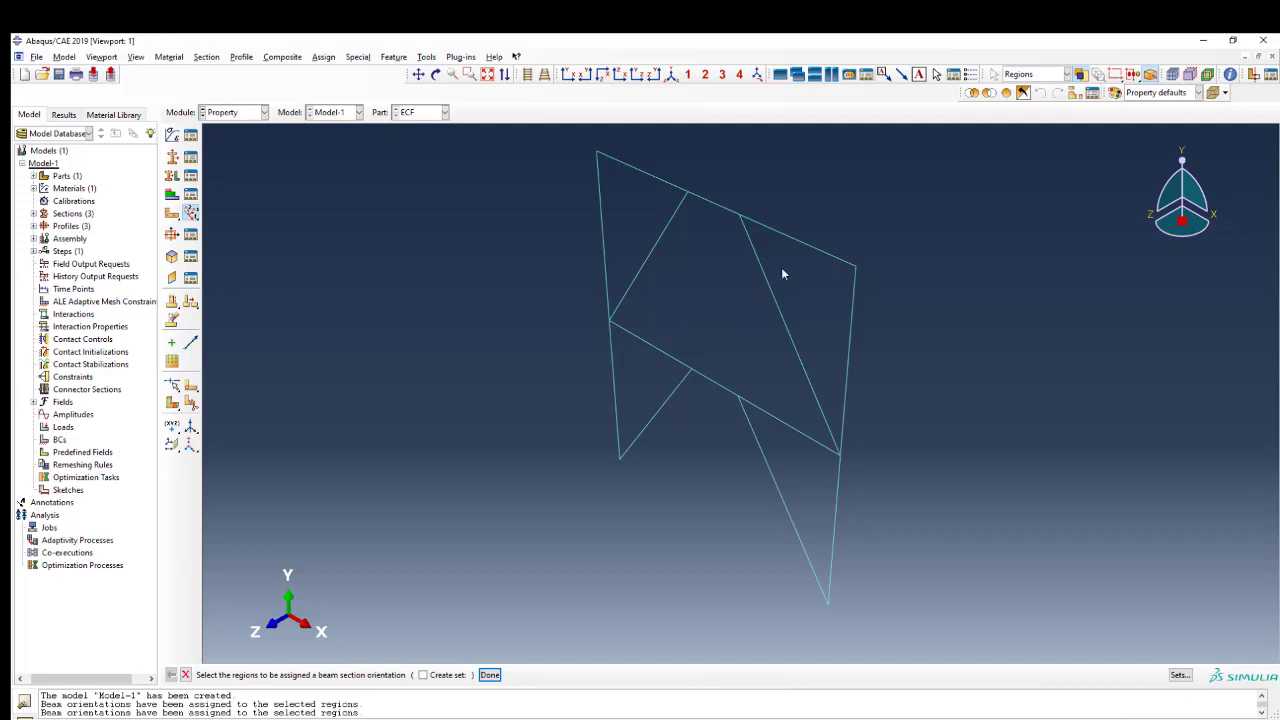
drag(790, 257, 640, 252)
shift+drag(769, 438, 652, 412)
shift+click(652, 412)
click(190, 233)
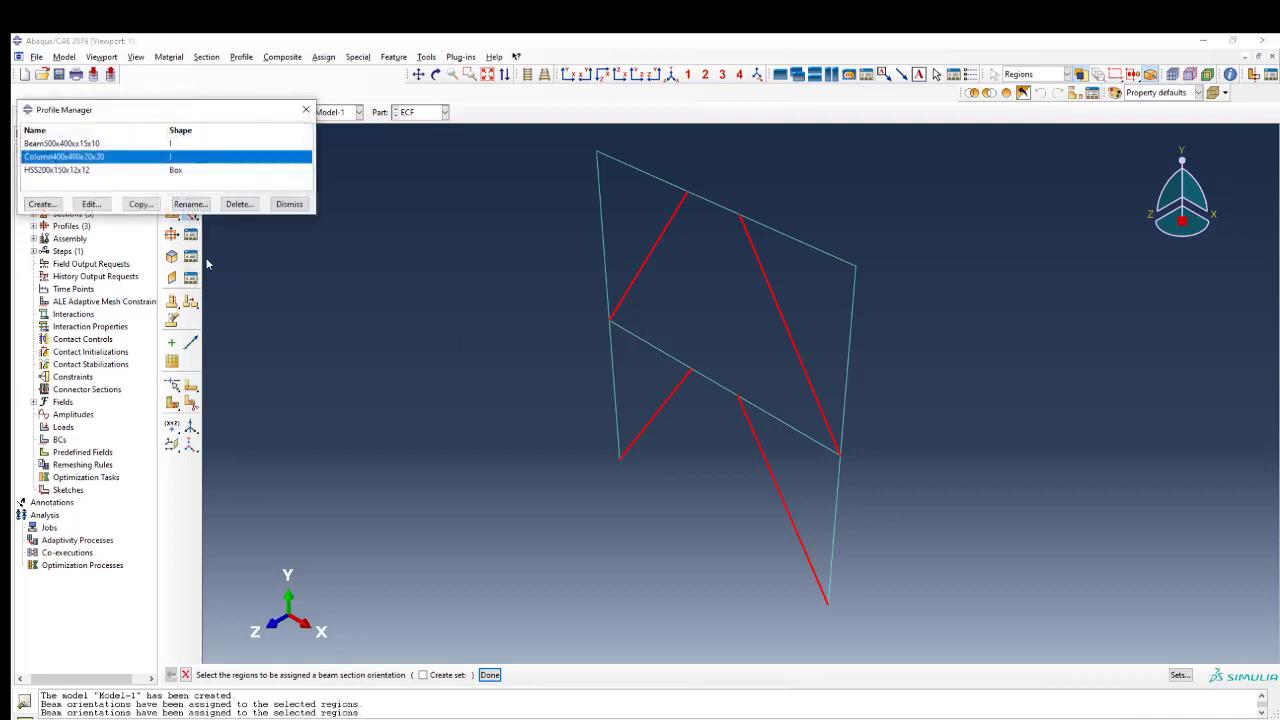
click(80, 171)
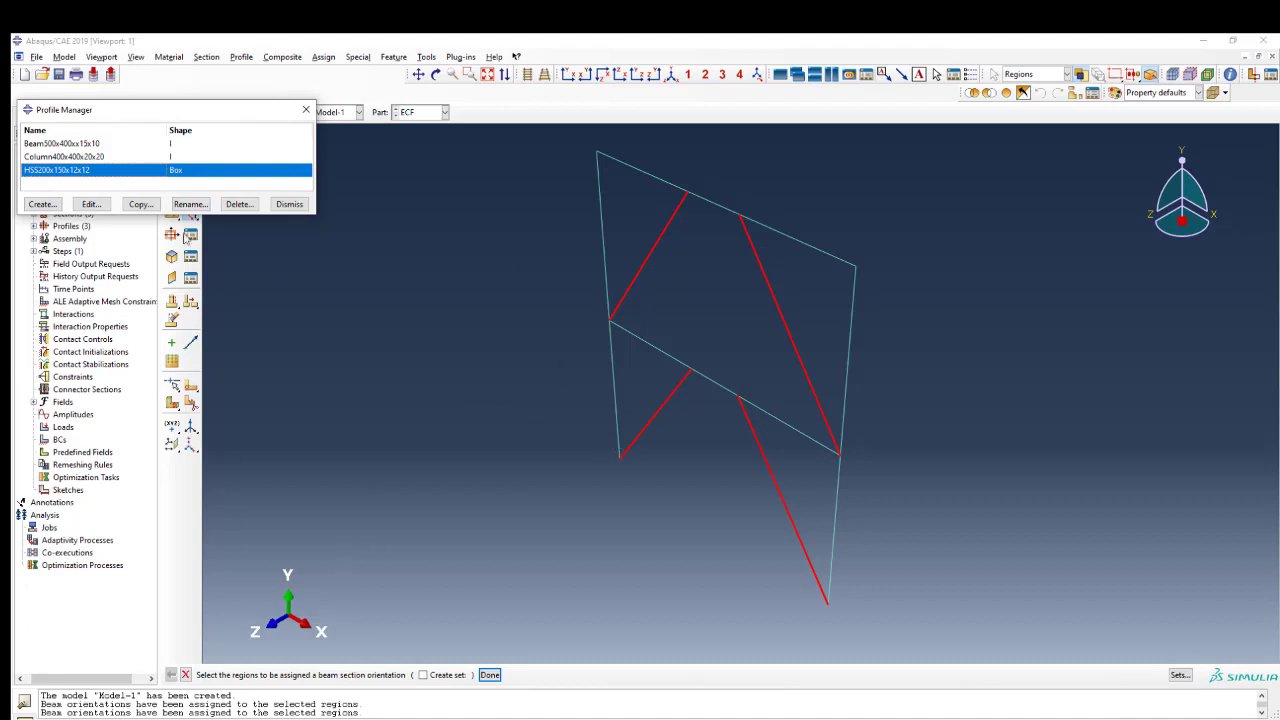
click(100, 205)
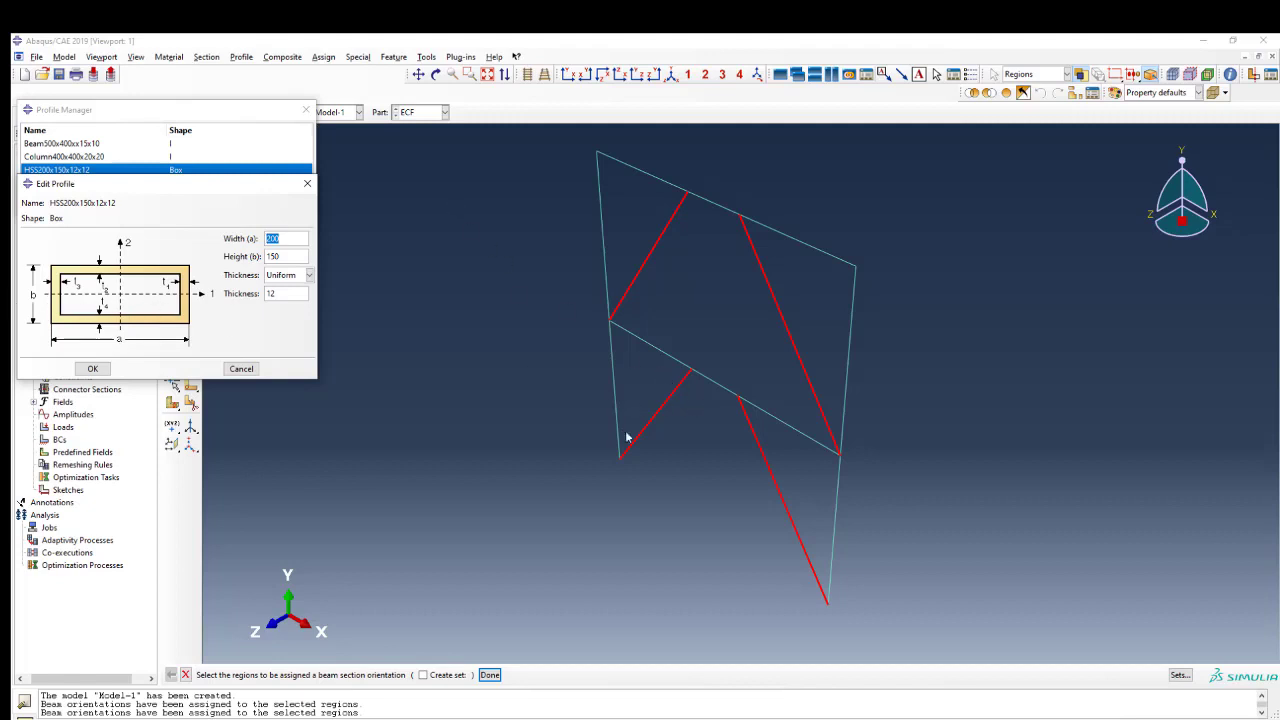
click(307, 184)
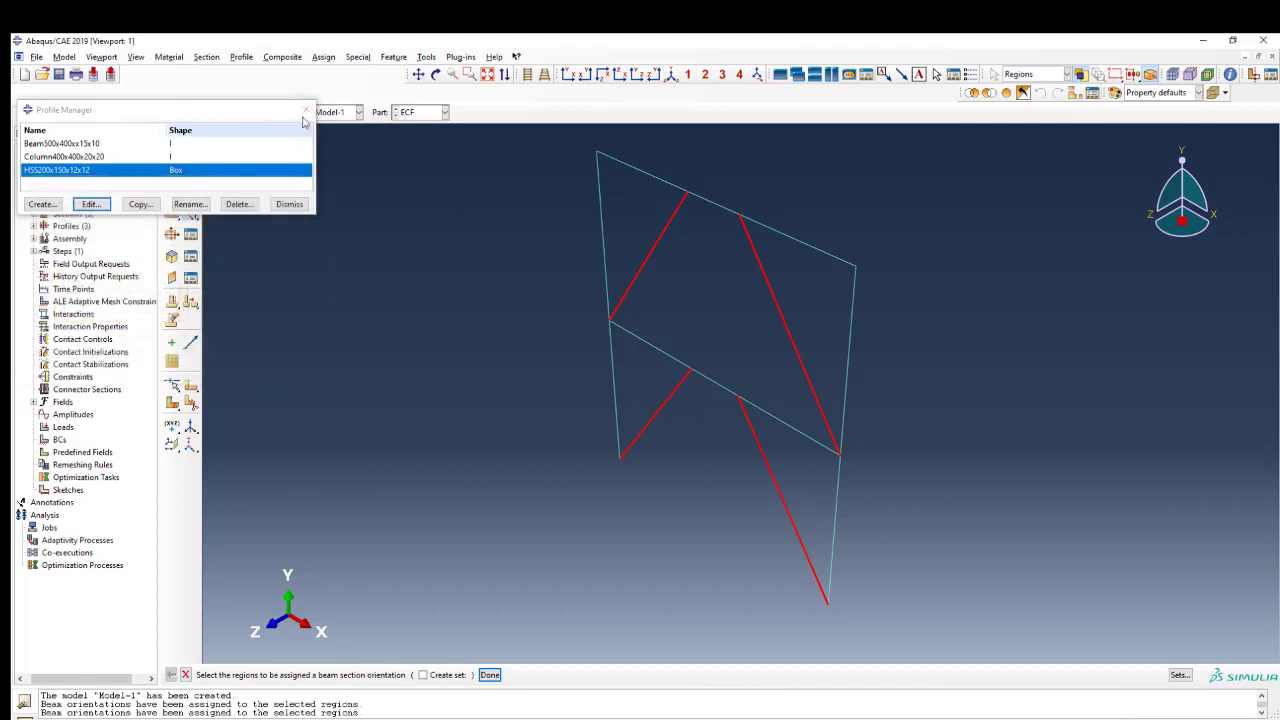
click(306, 110)
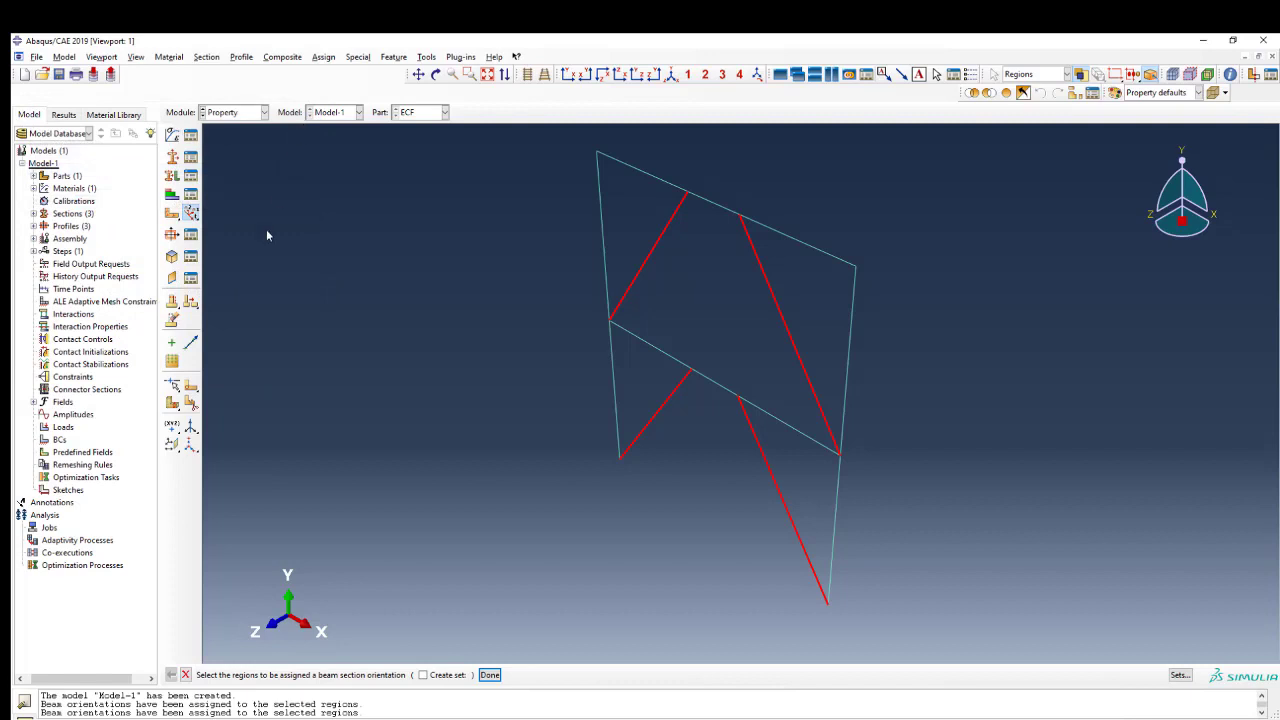
middle_click(430, 405)
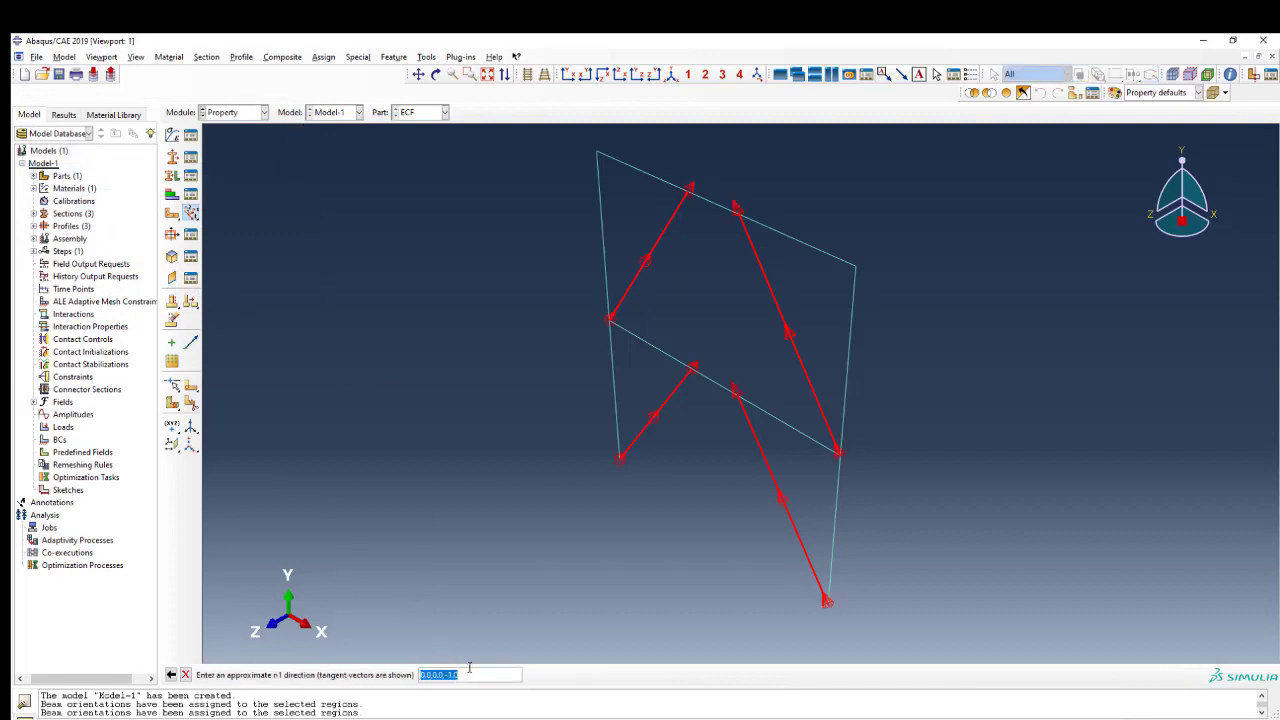
text(1,0,0)
middle_click(439, 466)
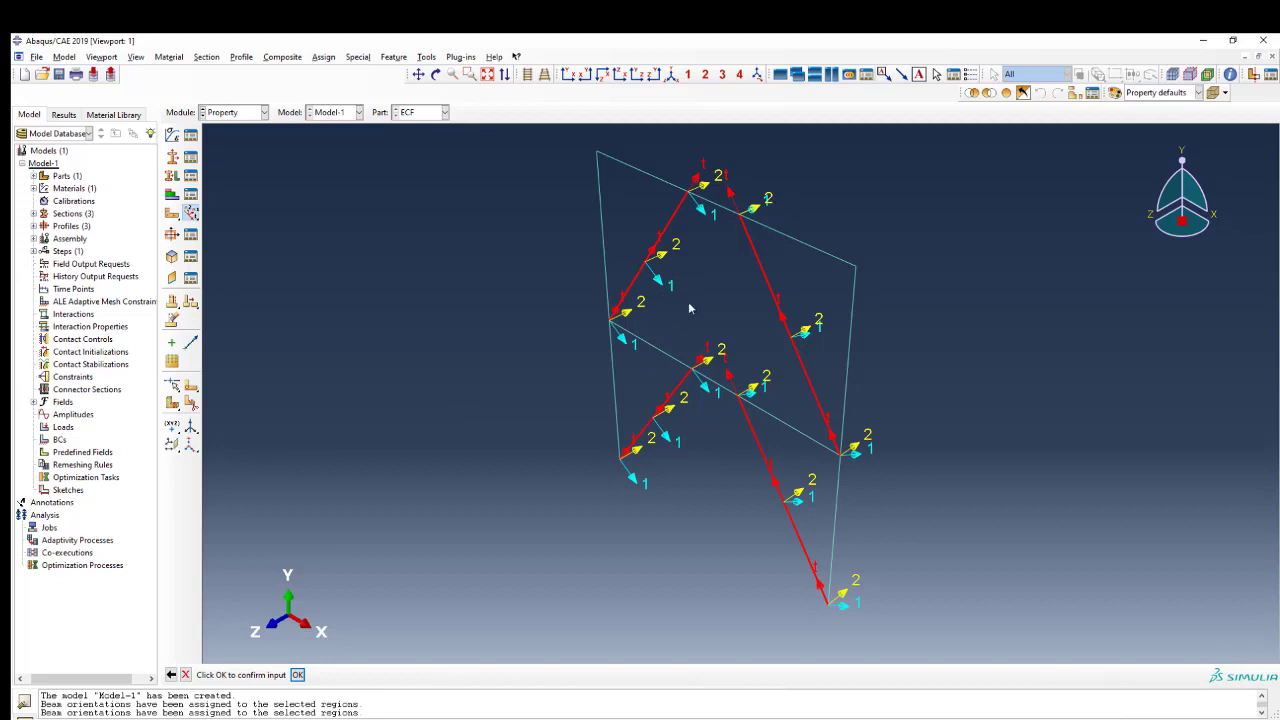
middle_click(488, 343)
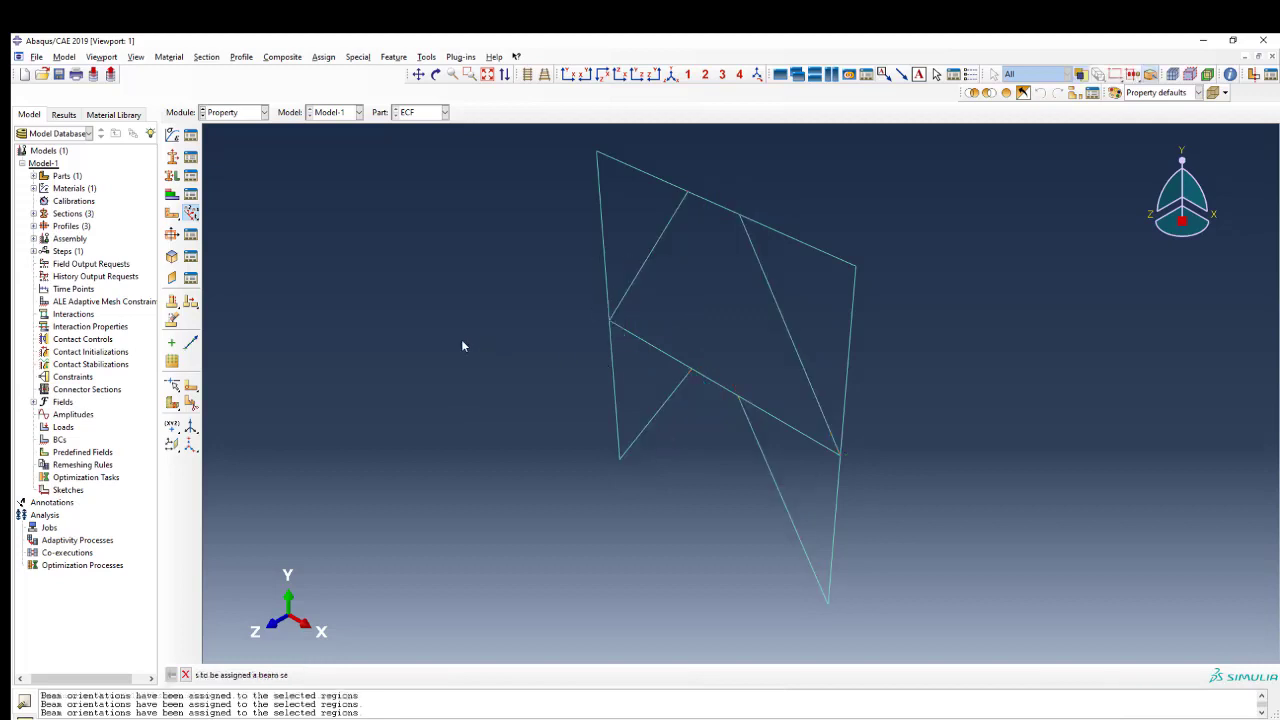
Step: Create a dependent instance of the ECF part in the Assembly module
click(255, 113)
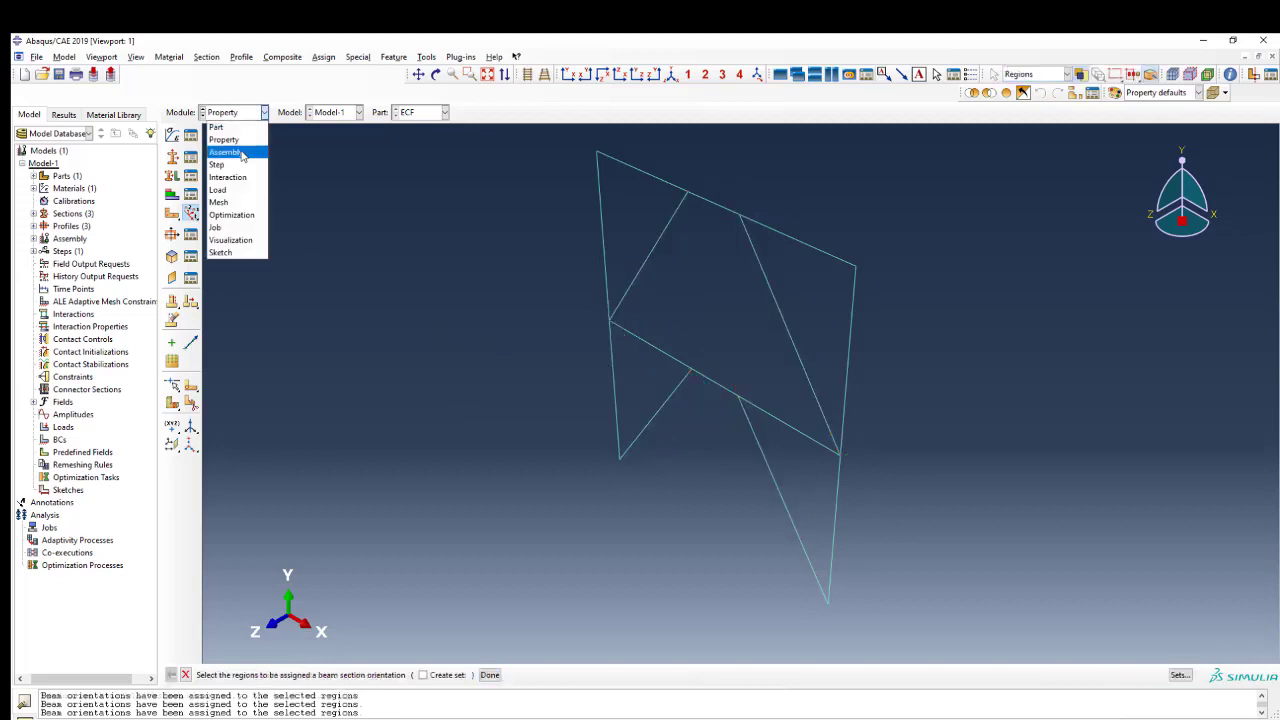
click(244, 153)
click(172, 134)
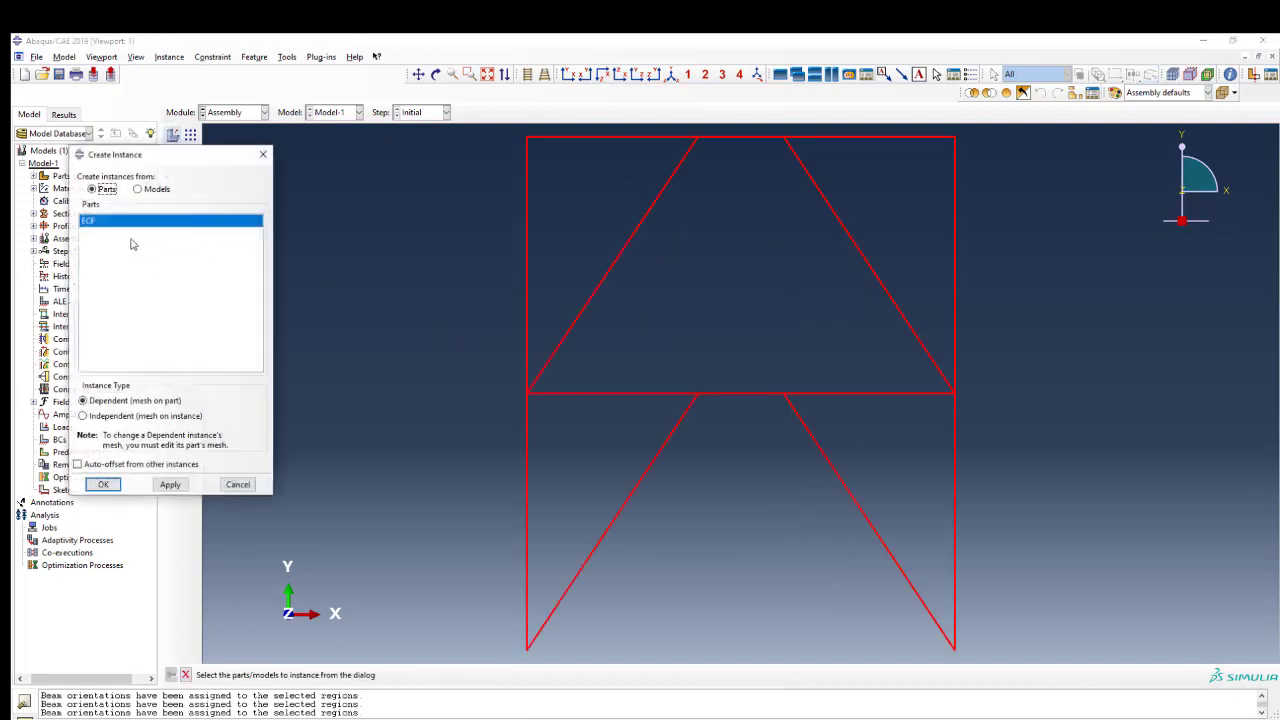
scroll(645, 343, down, 3)
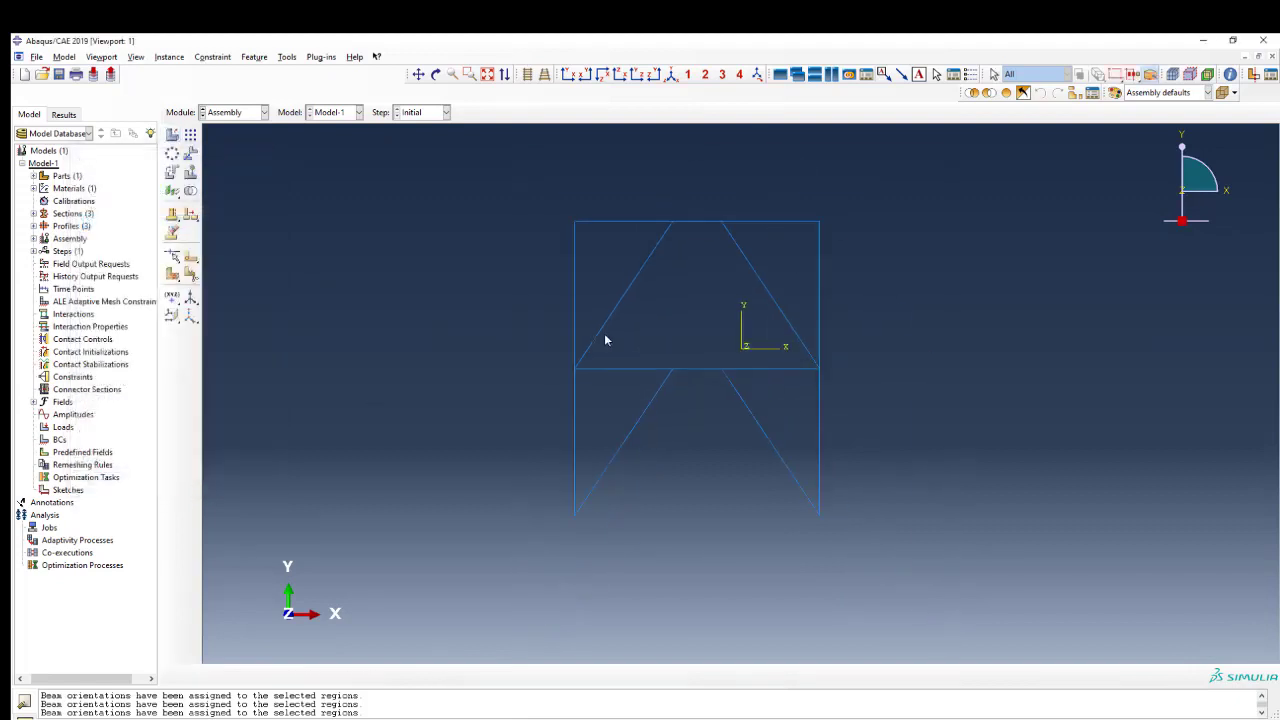
Step: Translate the frame instance so that its lower-left column base sits at the global origin 0.0,0.0,0.0
click(190, 153)
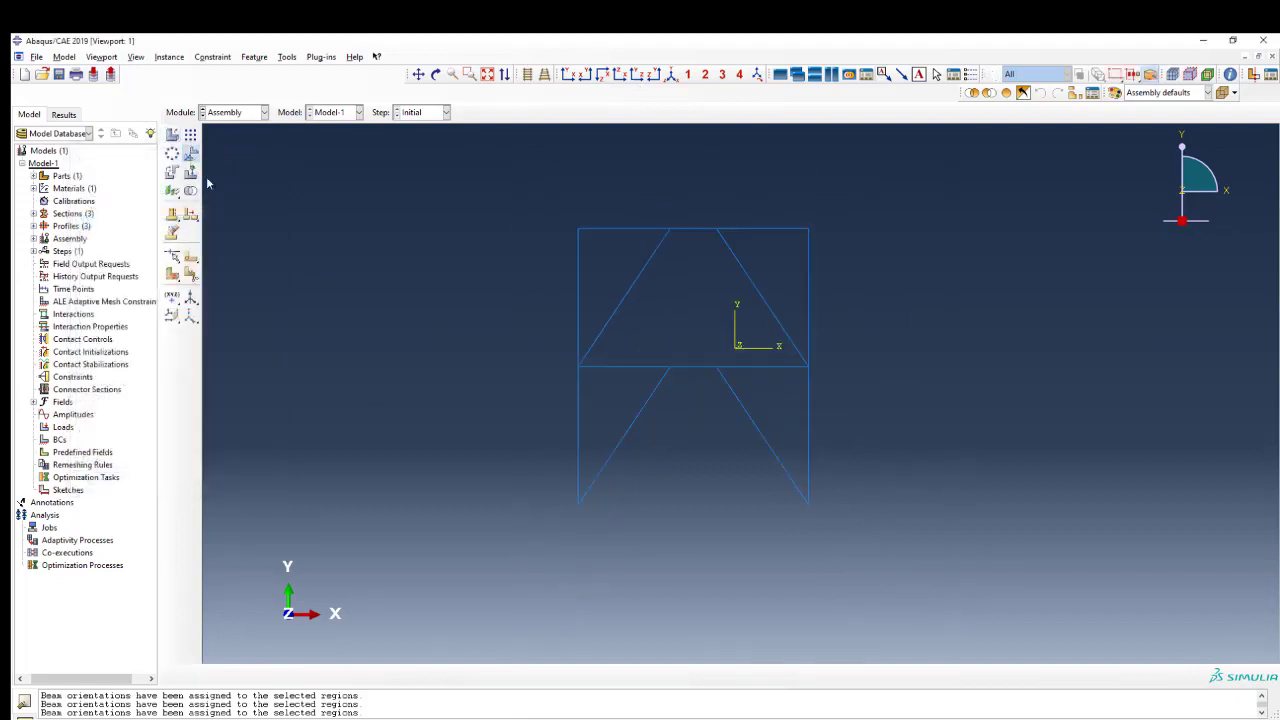
click(577, 507)
key(Return)
key(Return)
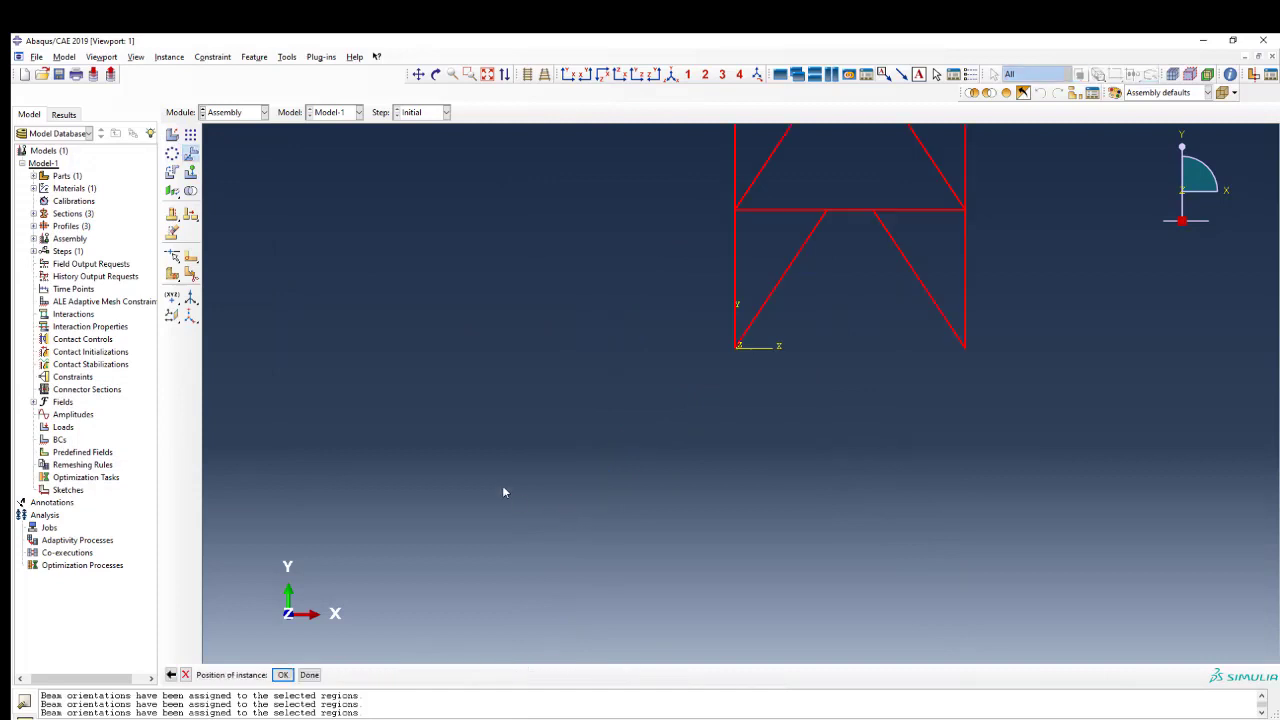
click(670, 74)
scroll(629, 217, down, 2)
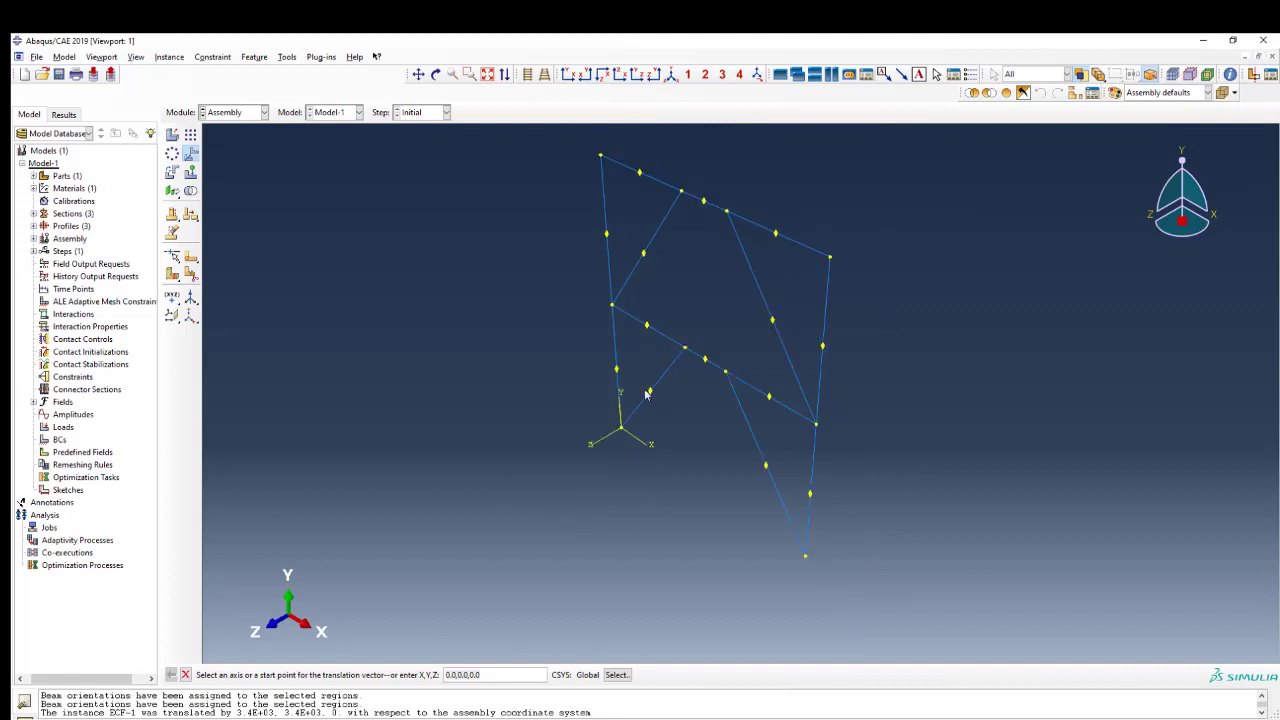
key(Return)
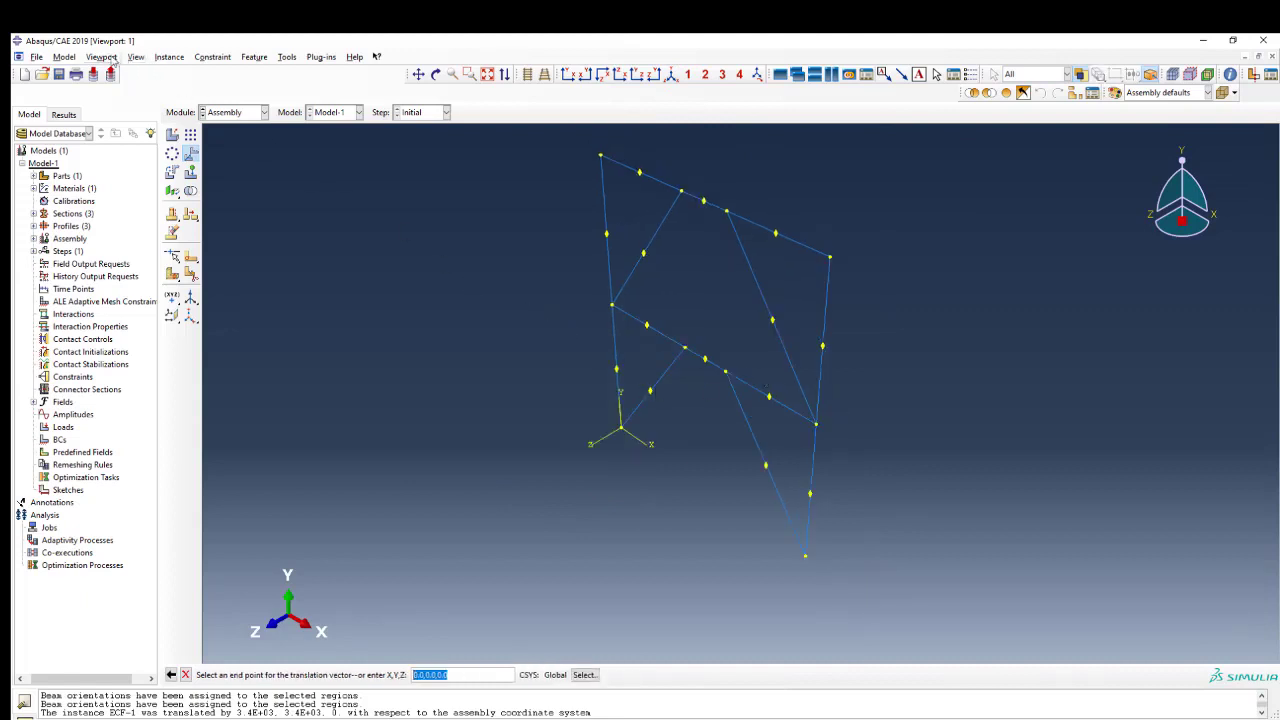
Step: Turn on beam profile rendering in the assembly display options and inspect the orientation of the frame's members
click(136, 57)
click(195, 297)
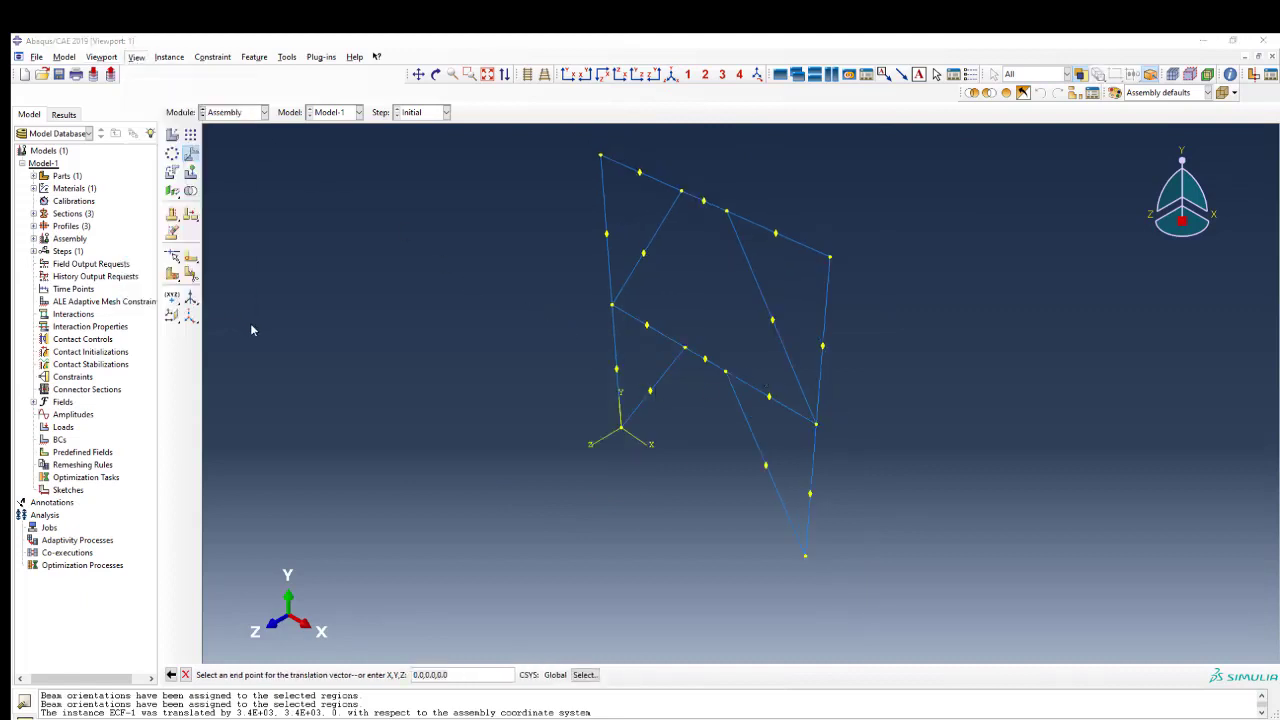
click(89, 436)
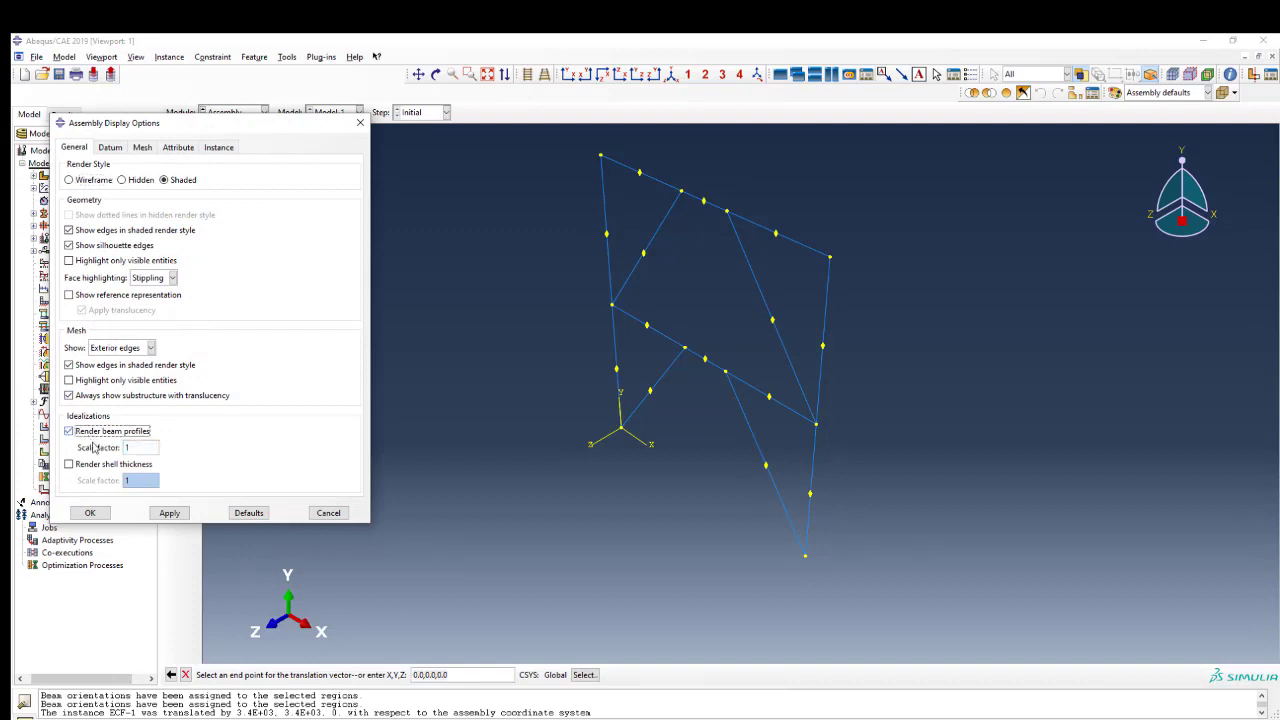
click(169, 513)
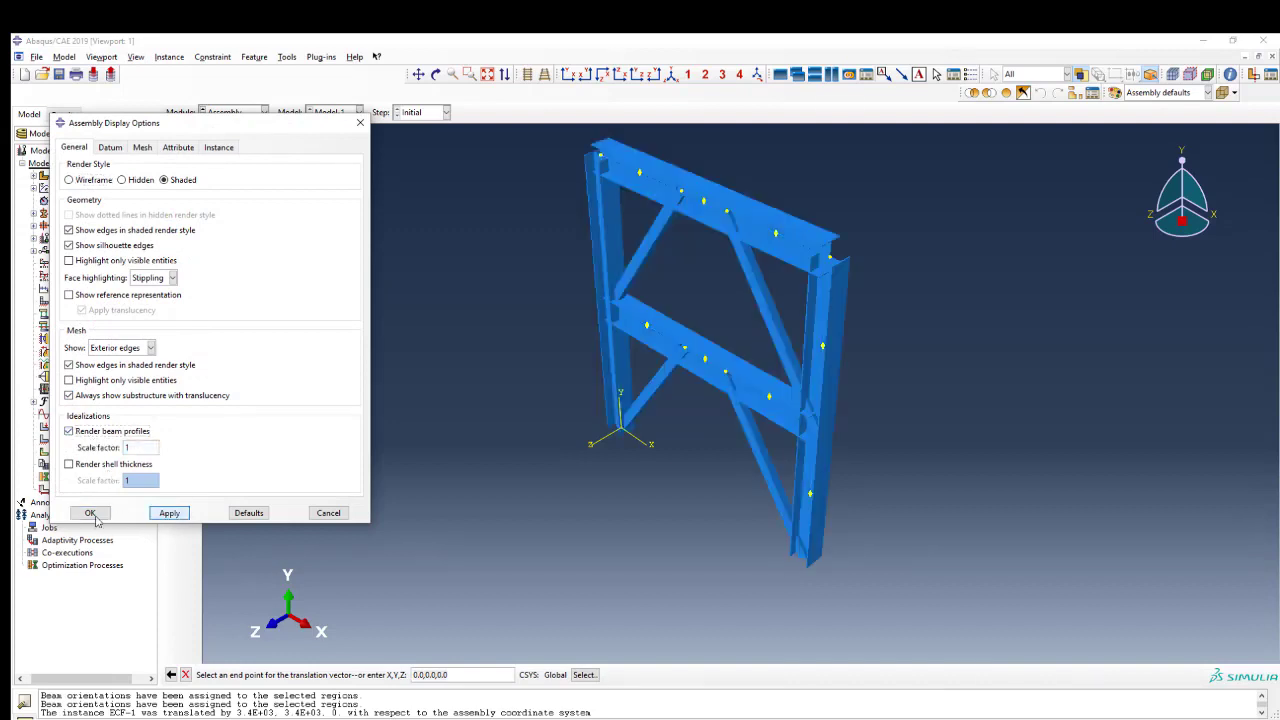
click(89, 513)
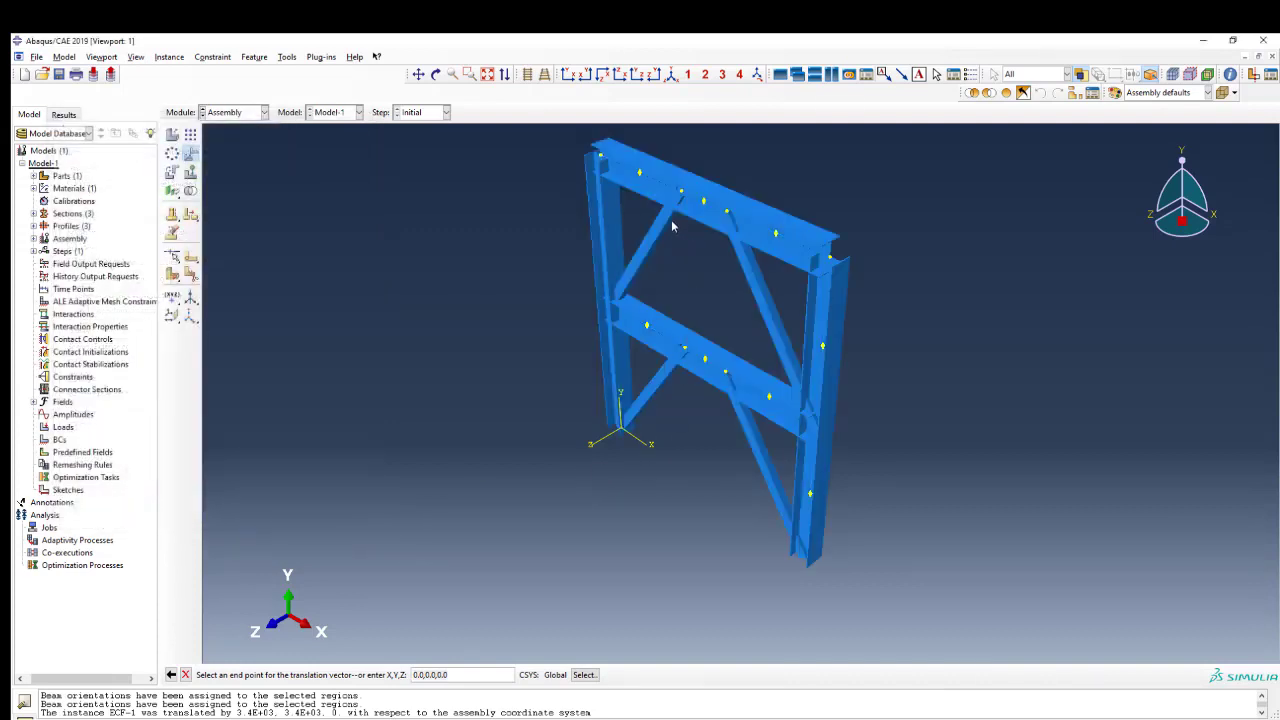
scroll(672, 222, down, 4)
scroll(455, 139, up, 2)
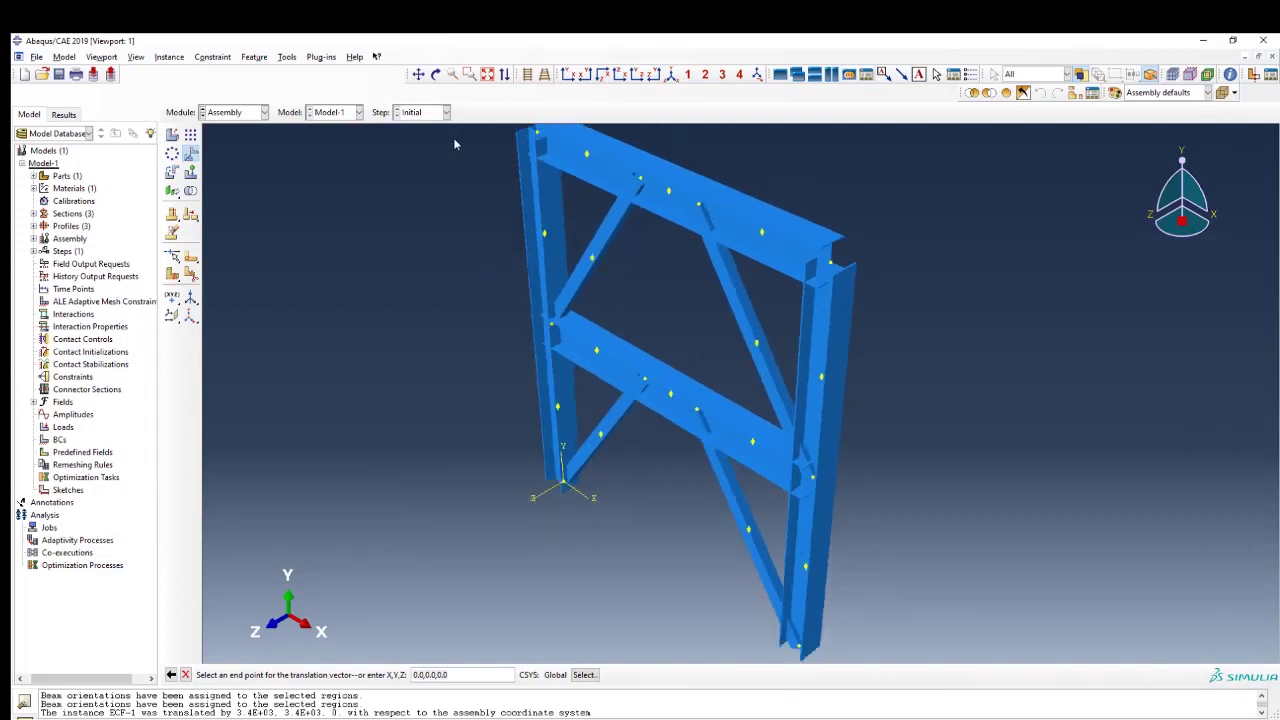
click(437, 75)
drag(690, 390, 717, 457)
key(Escape)
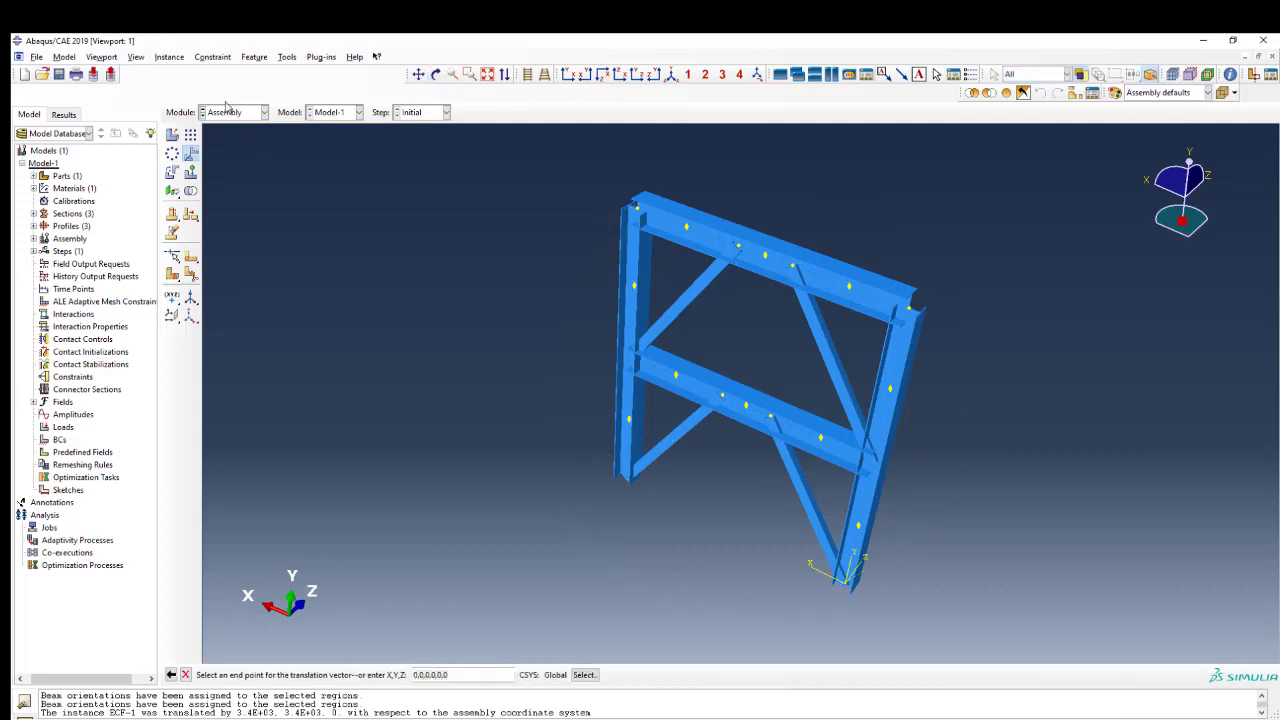
Step: Create a Static, General analysis step named Pushover after the Initial step in the Step module
click(228, 112)
click(235, 163)
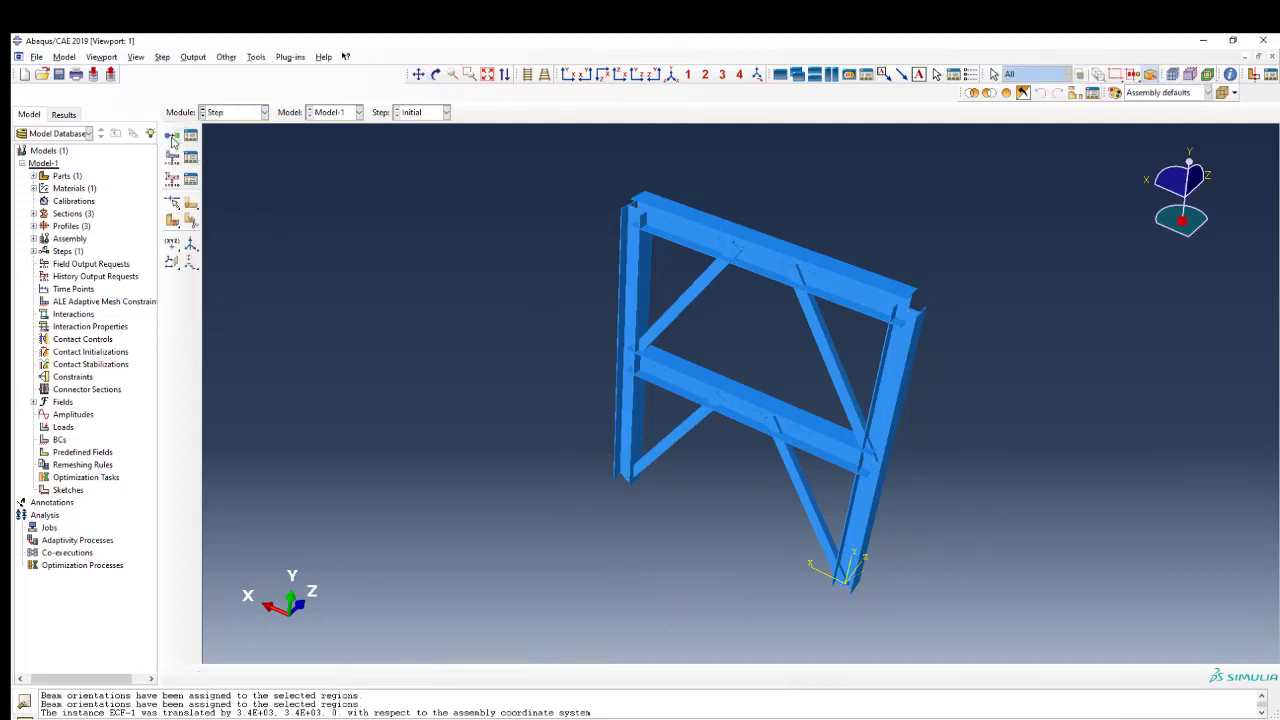
click(174, 142)
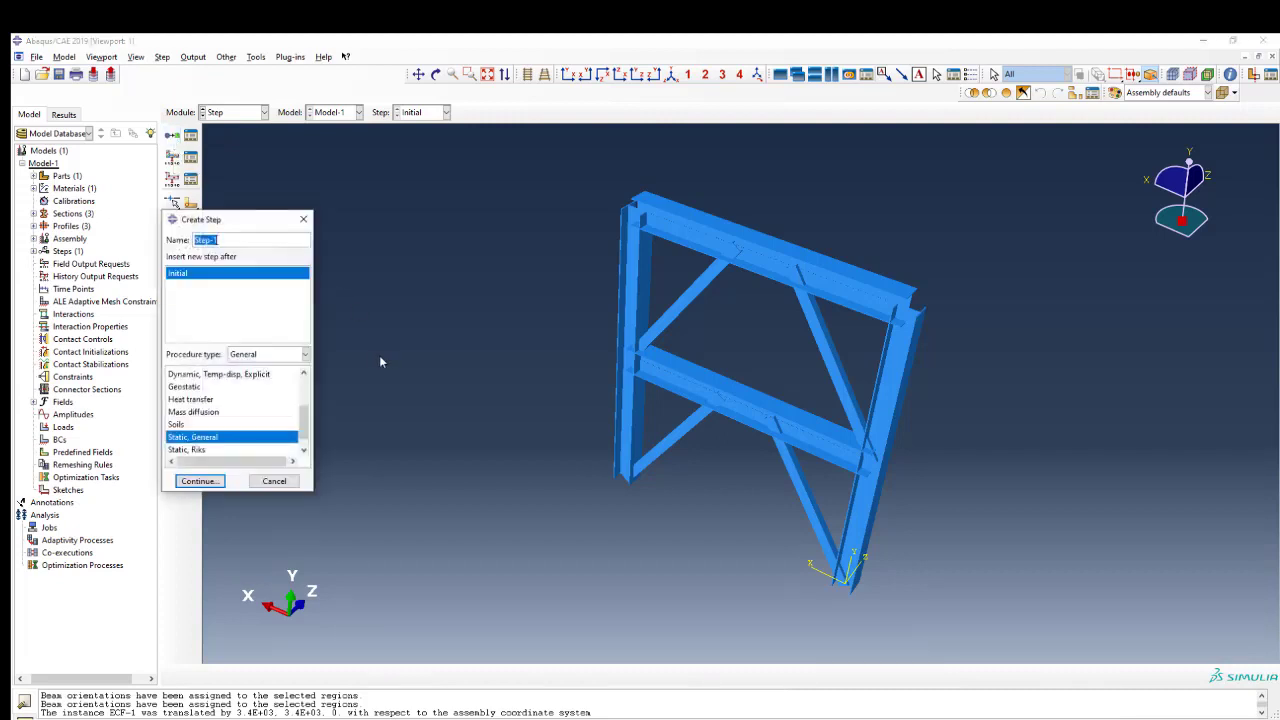
text(Pushover)
click(212, 481)
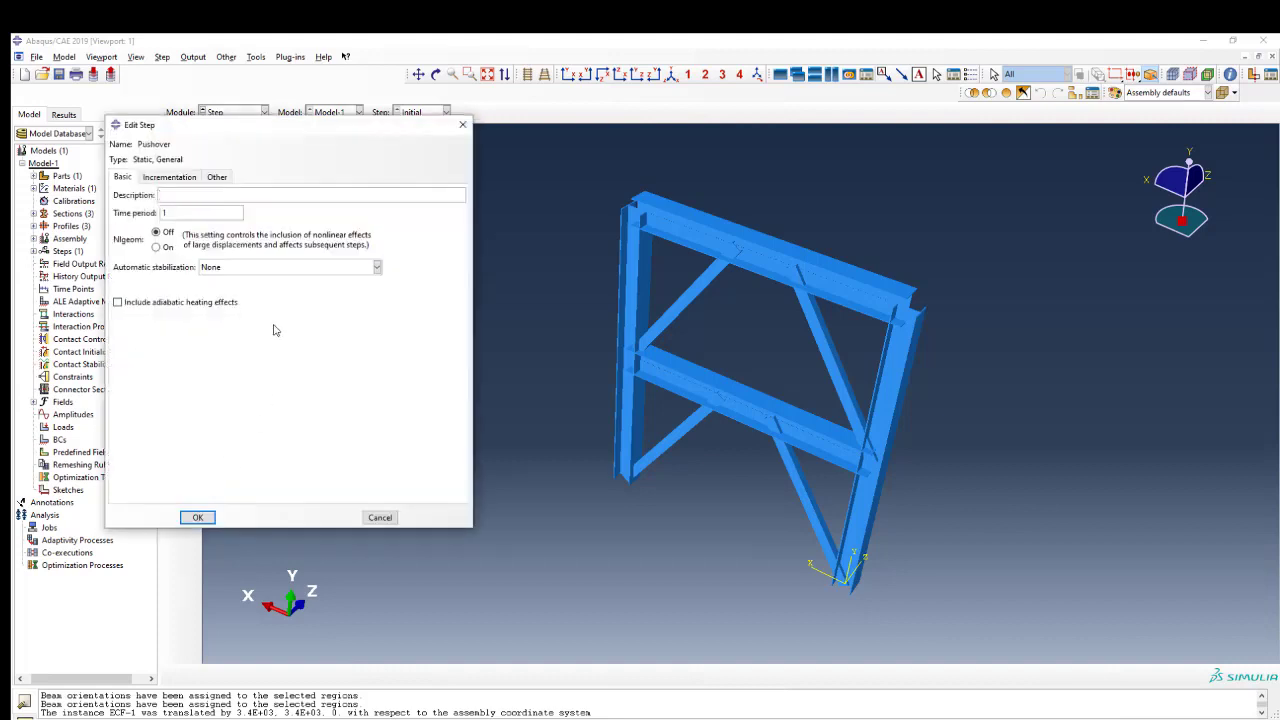
Step: Set the Pushover step's time period to 1500, Nlgeom on, and dissipated-energy-fraction stabilization of 0.0002 without adaptive stabilization
click(186, 214)
click(157, 247)
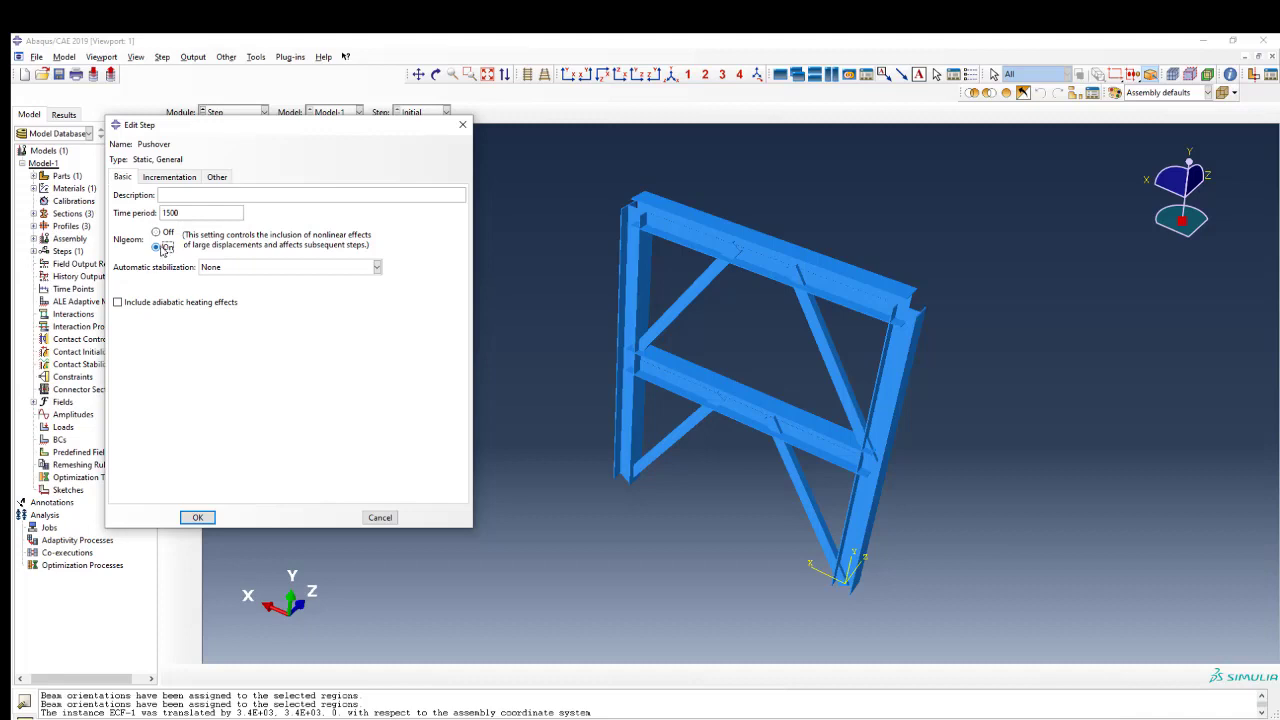
click(212, 268)
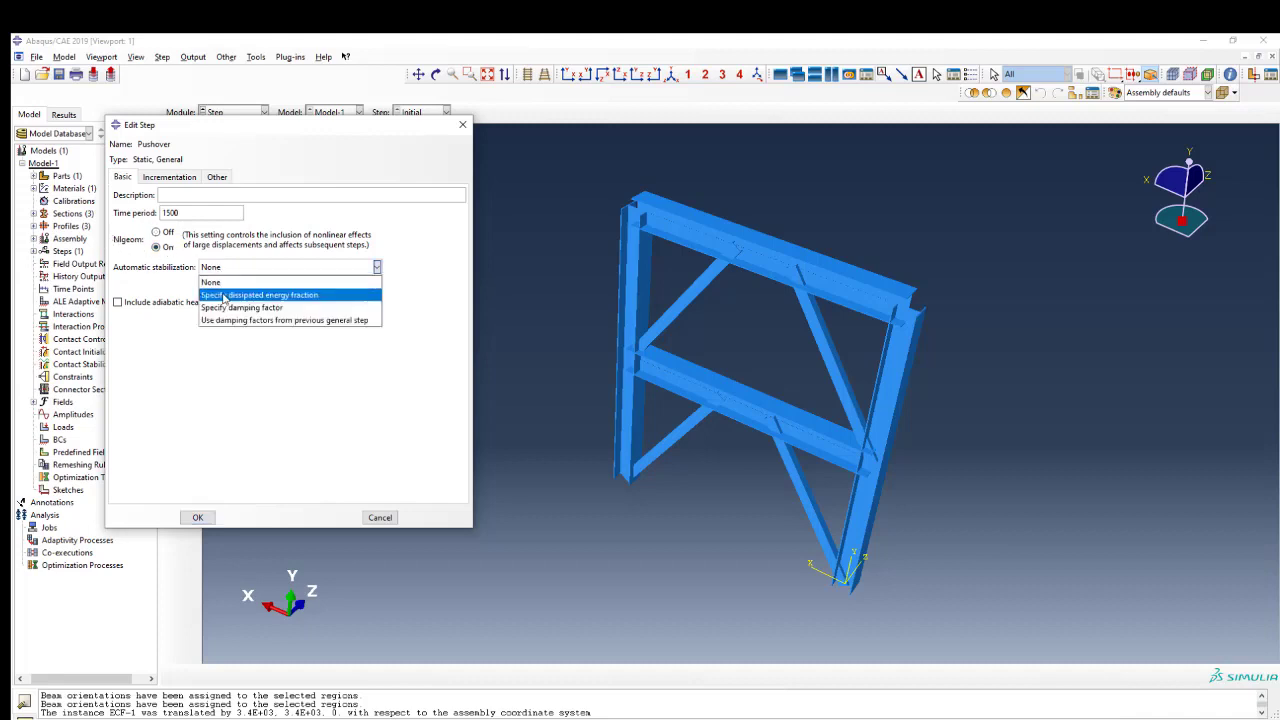
click(225, 290)
click(125, 285)
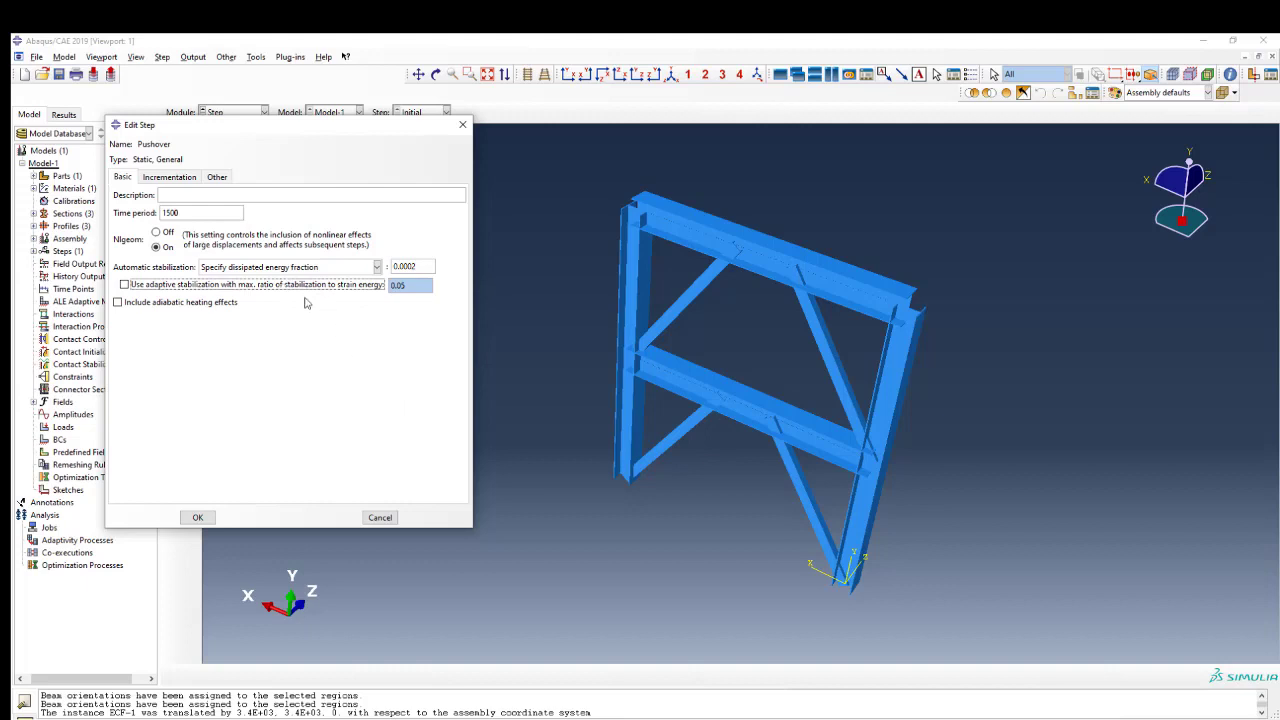
Step: Set the Pushover step's maximum number of increments to 10000 and its increment sizes to initial 0.05, minimum 1e-15 and maximum 20
click(169, 177)
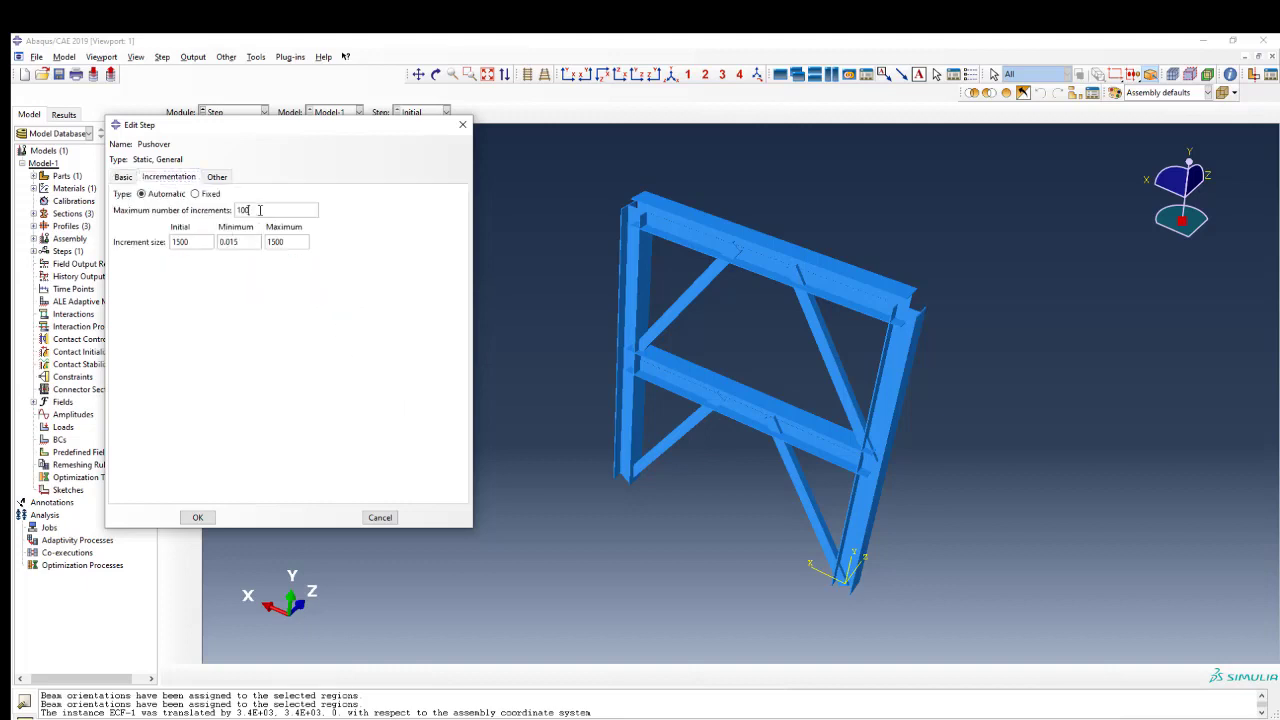
click(262, 210)
text(00)
double_click(175, 242)
text(0.05)
drag(240, 242, 215, 242)
text(1e-15)
drag(293, 242, 262, 242)
text(20)
click(199, 517)
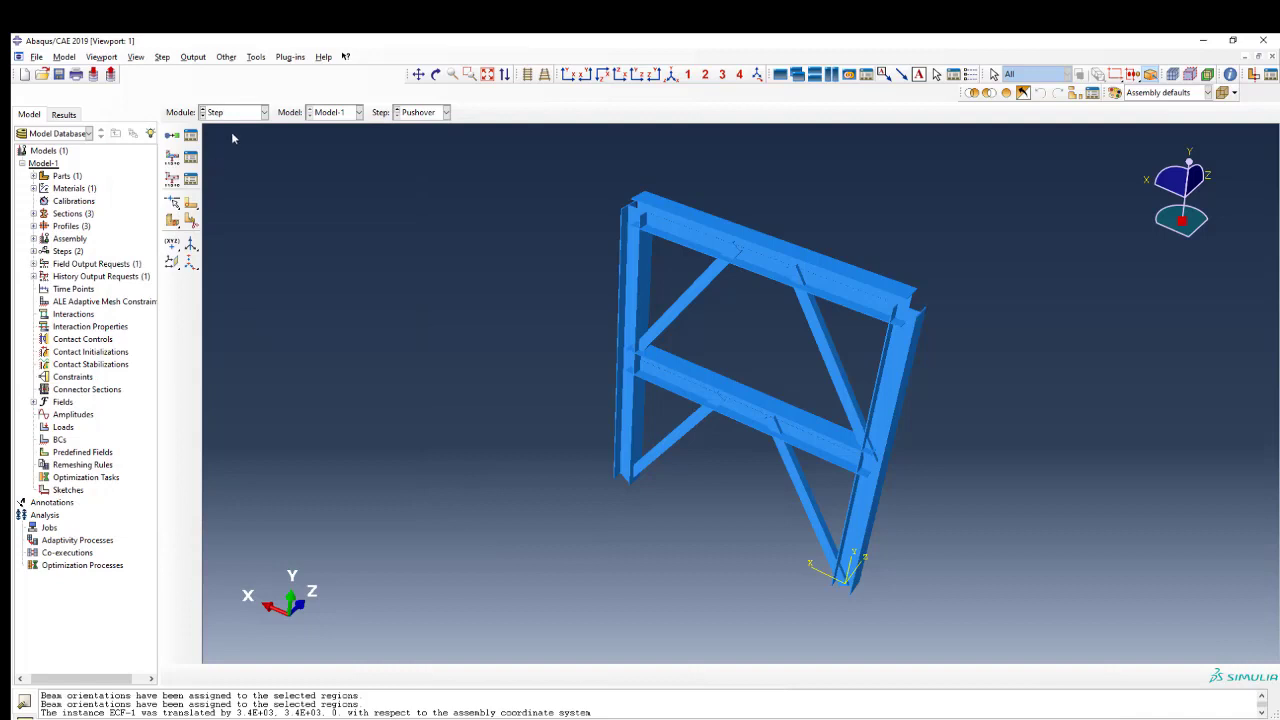
Step: Edit the F-Output-1 field output request to save results every 1 unit of time, with output at exact times
click(191, 157)
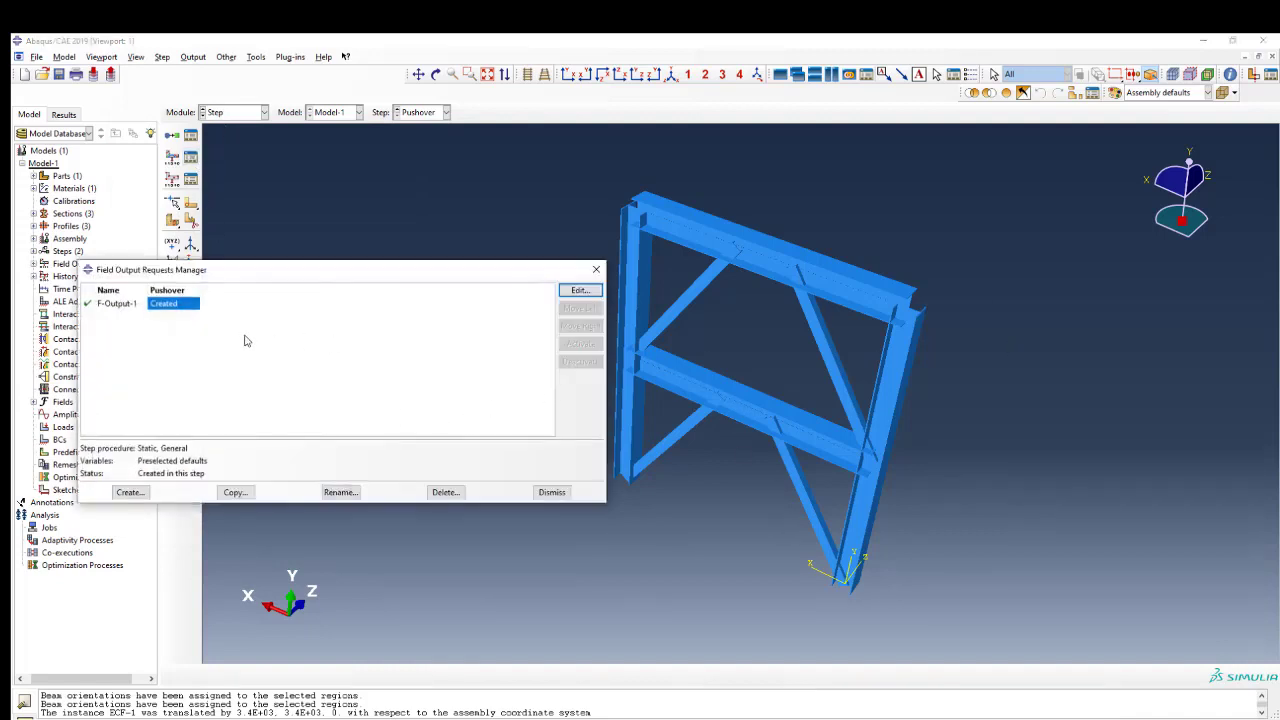
click(580, 290)
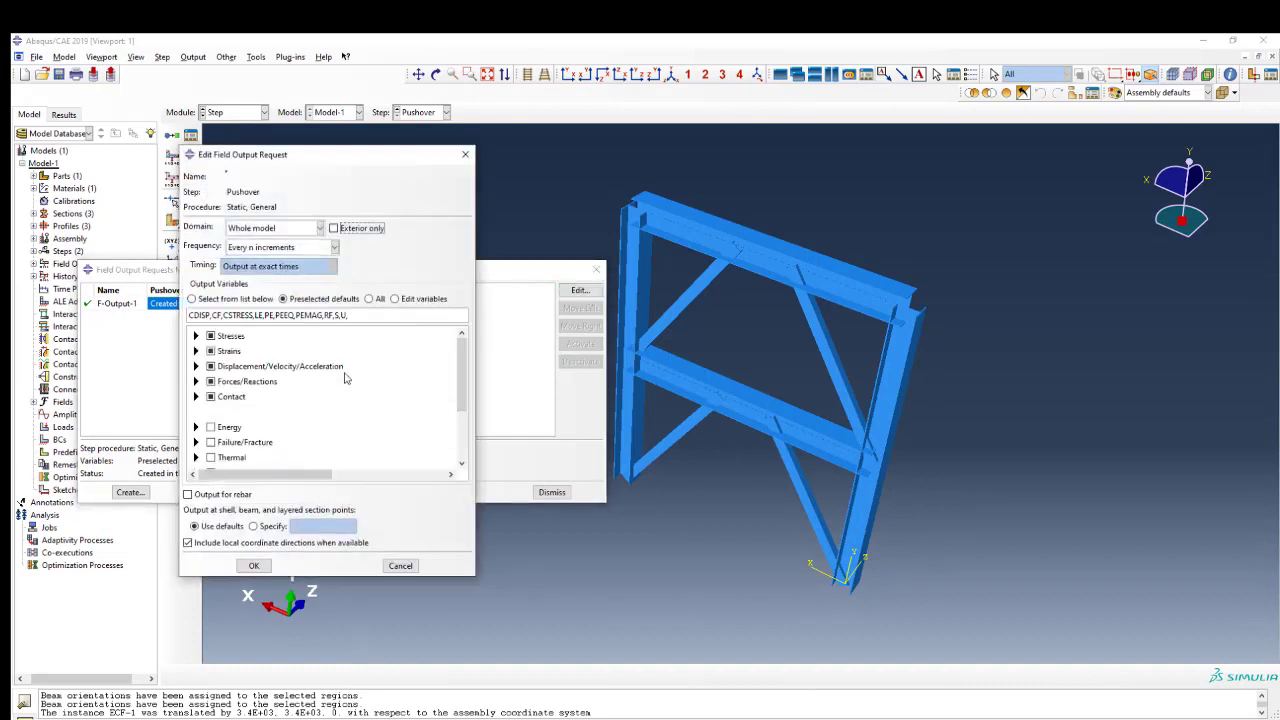
click(268, 229)
click(268, 229)
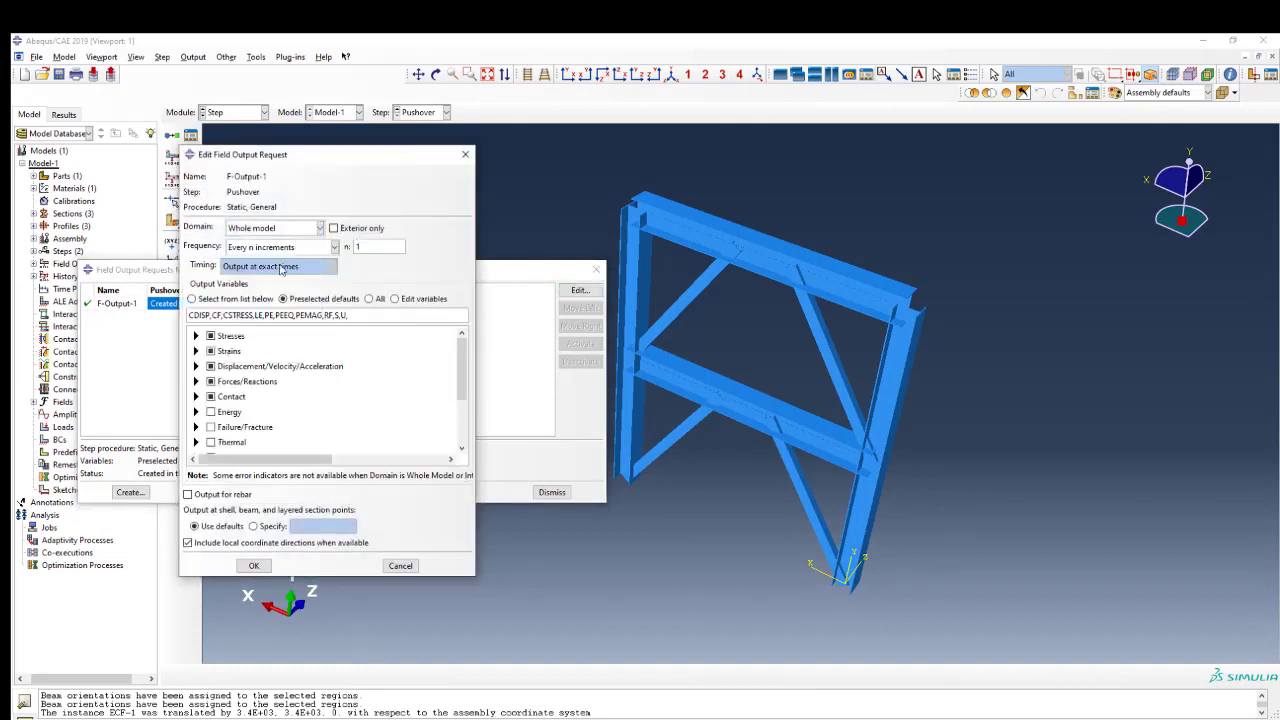
click(268, 247)
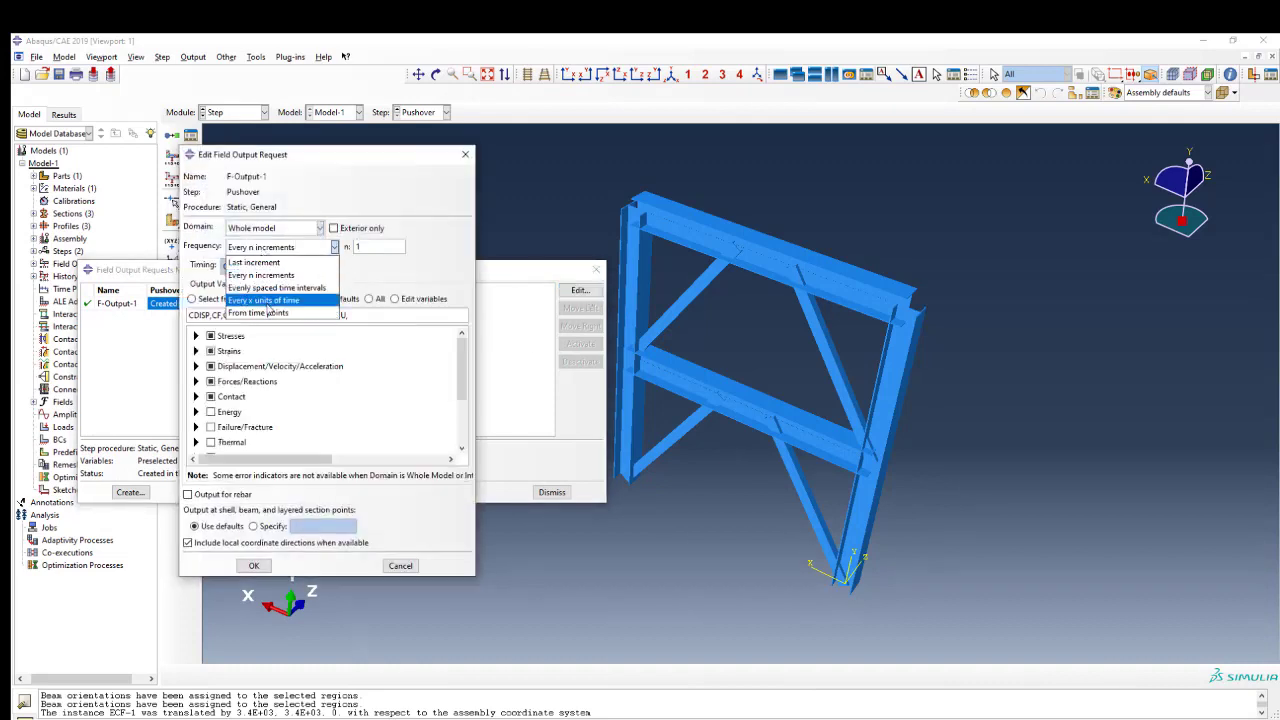
click(263, 300)
click(366, 245)
text(1)
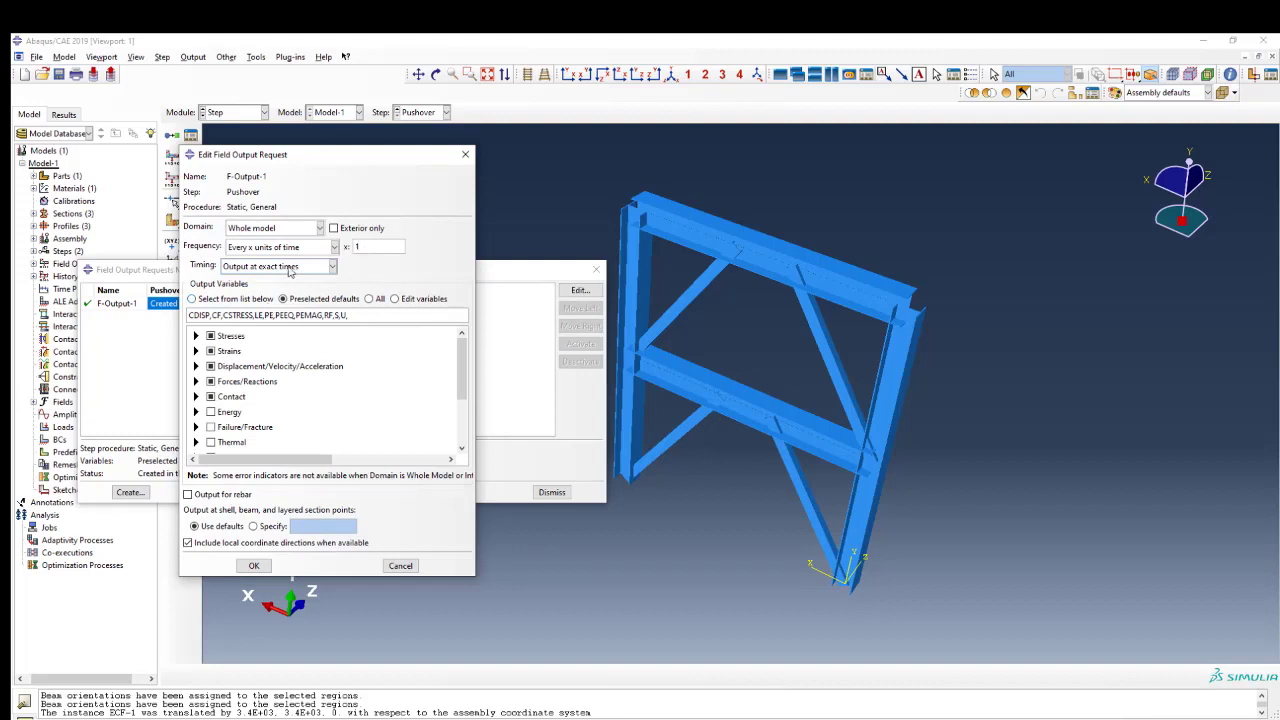
click(290, 268)
click(287, 284)
click(254, 565)
click(549, 494)
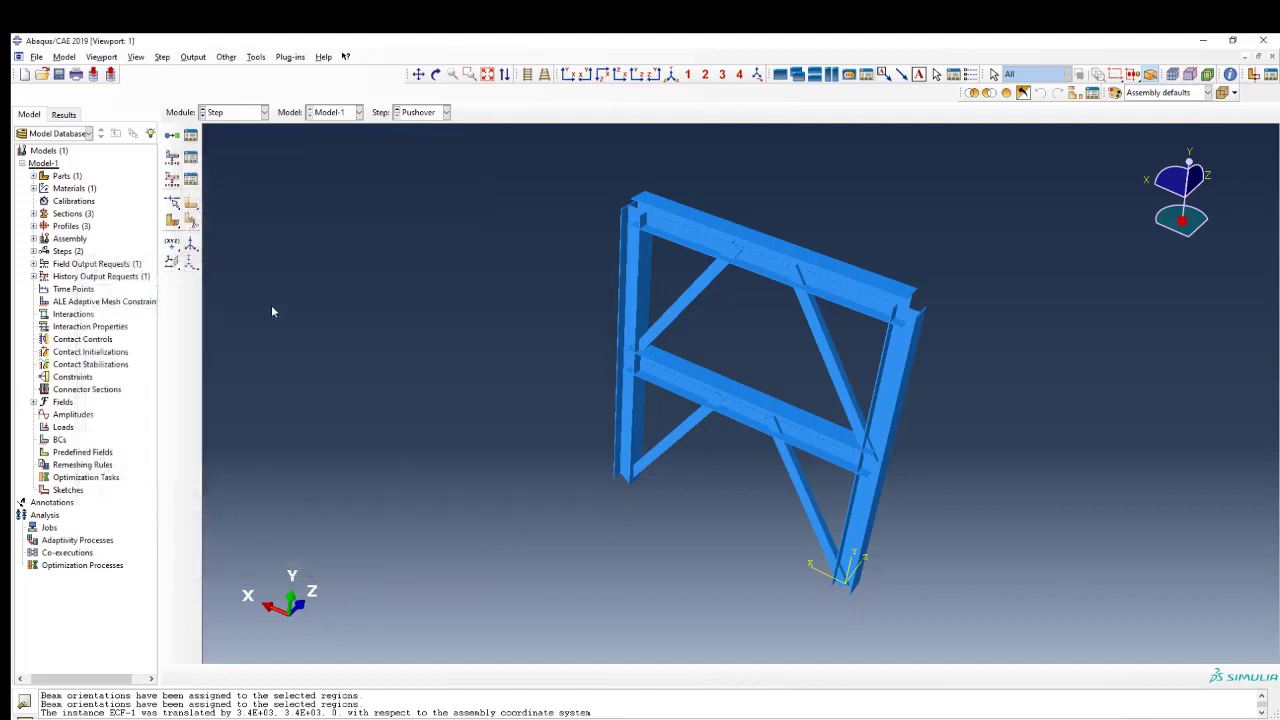
click(192, 182)
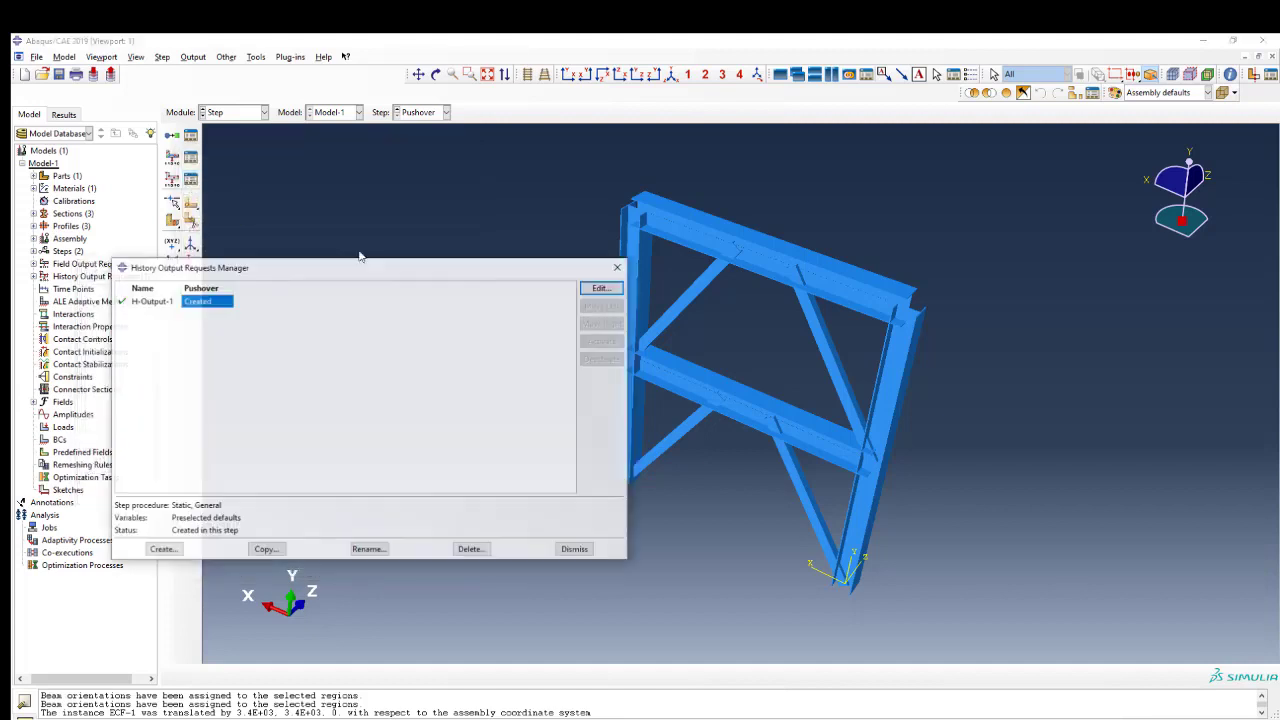
click(618, 267)
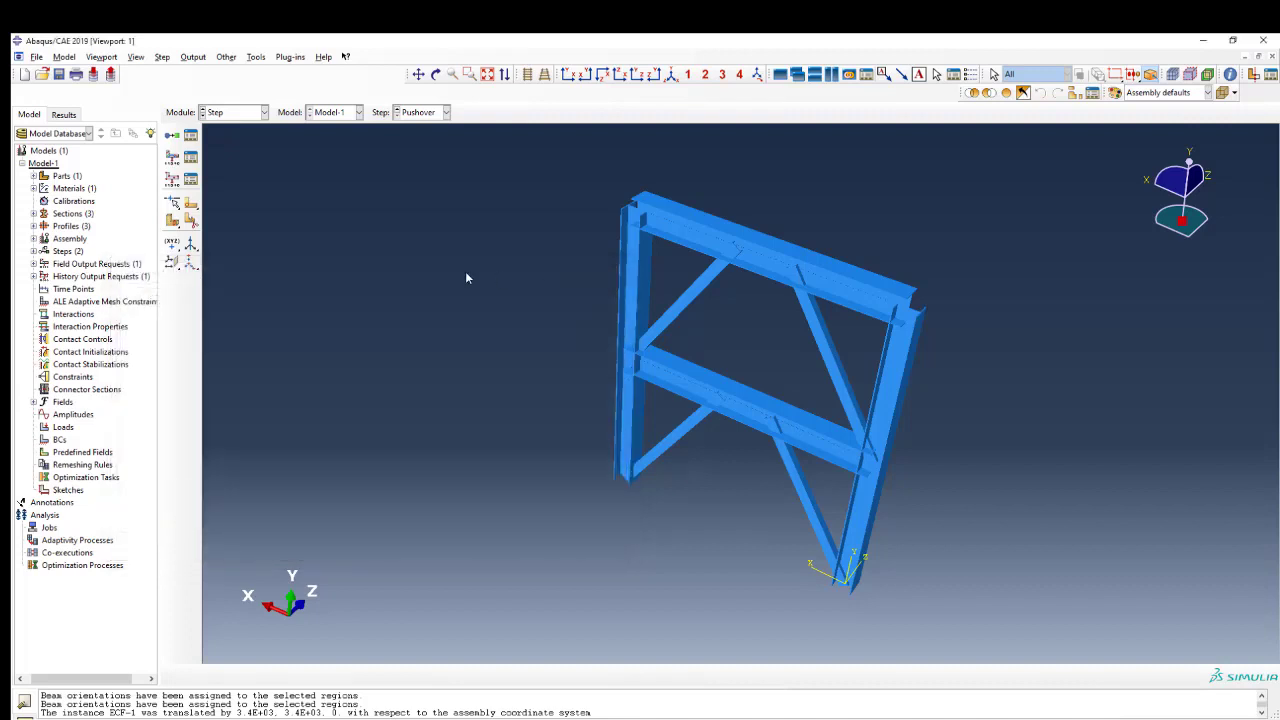
Step: Turn off beam profile rendering in the assembly display options so the frame is drawn as plain wires
click(136, 57)
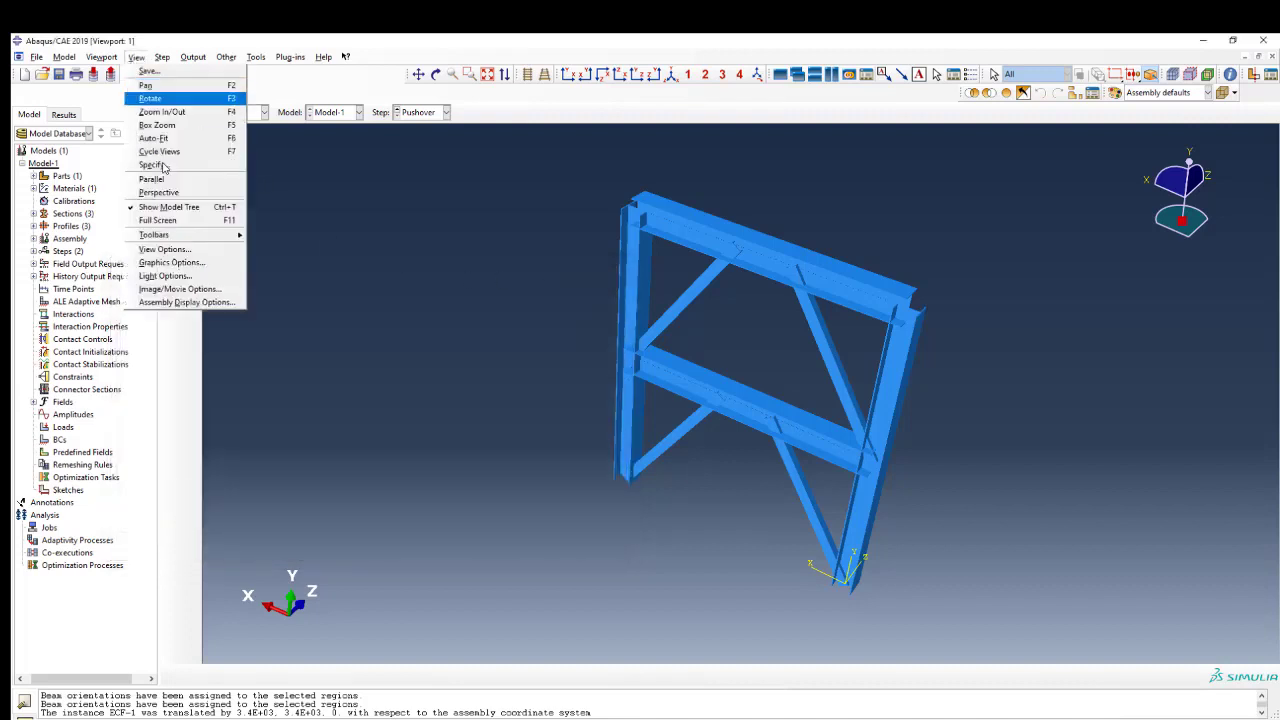
click(190, 301)
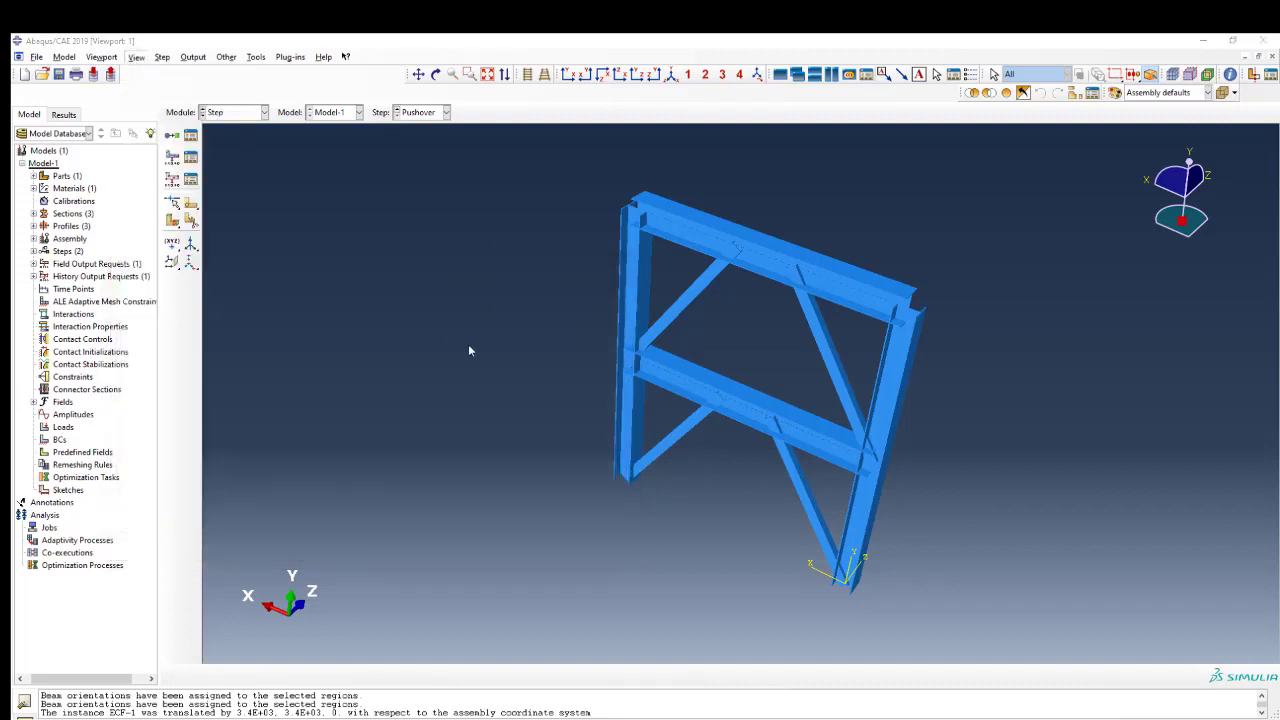
click(98, 432)
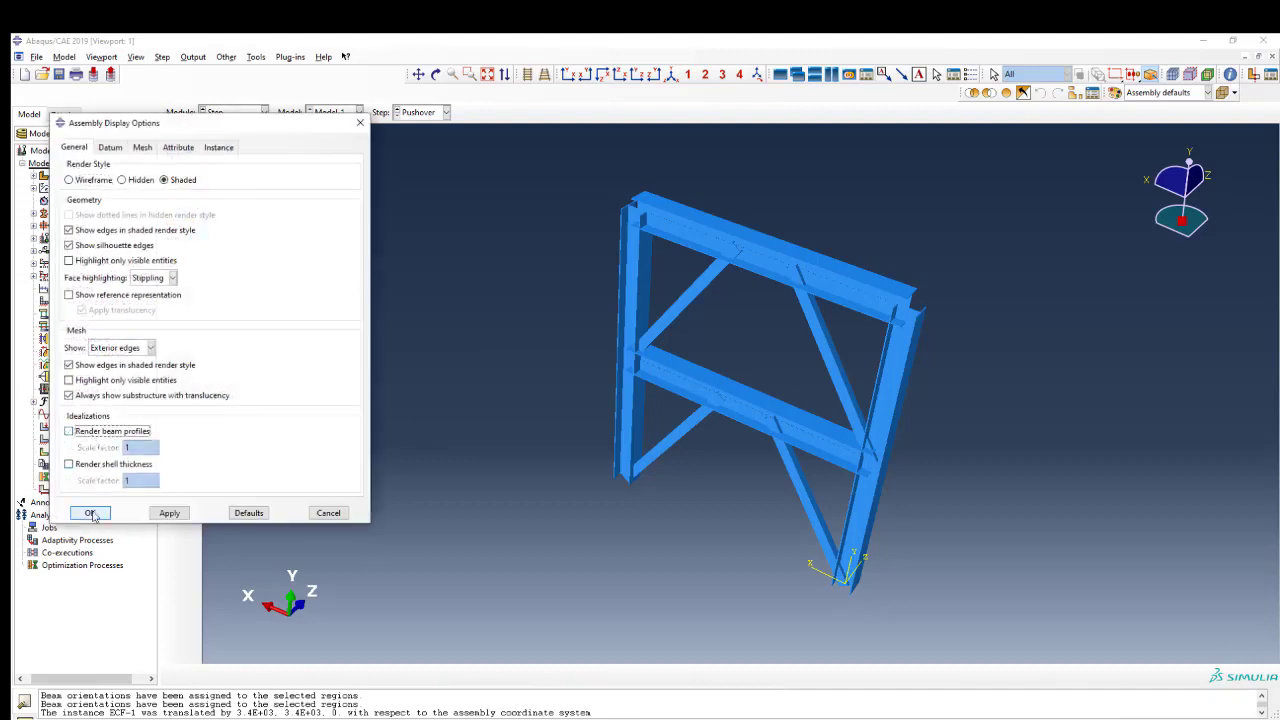
click(169, 512)
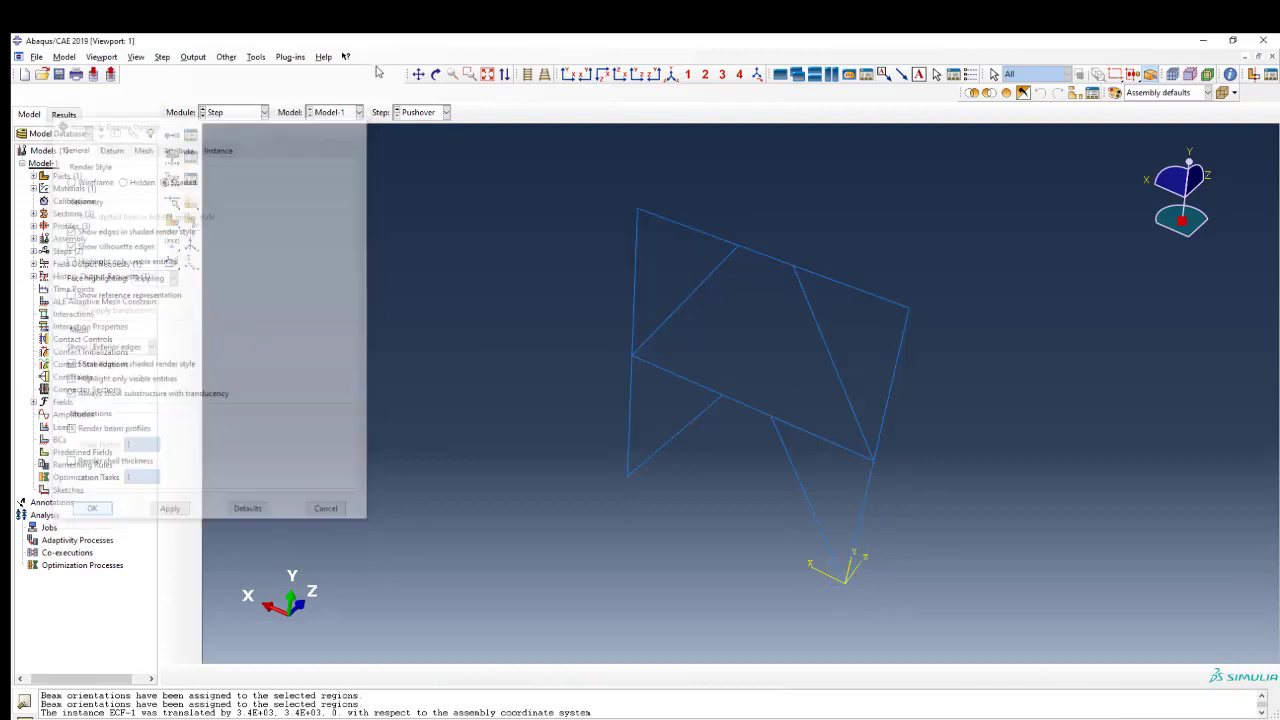
click(257, 58)
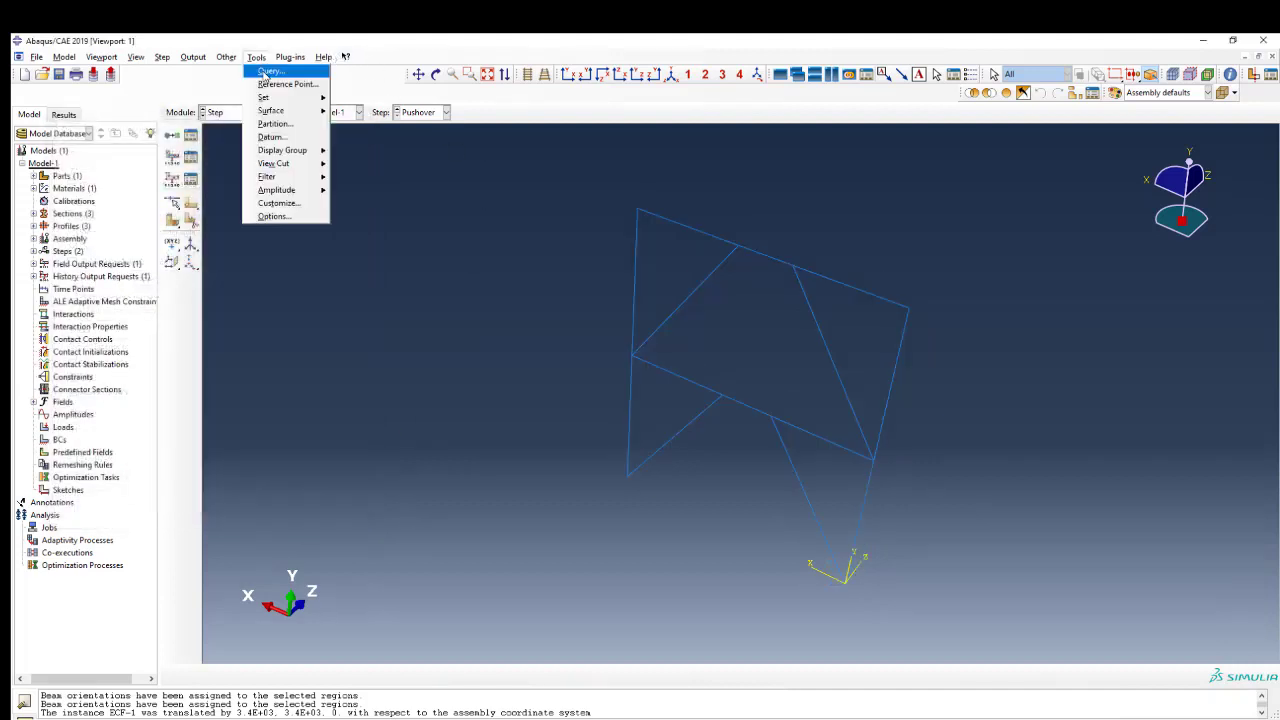
mouse_move(300, 97)
click(352, 97)
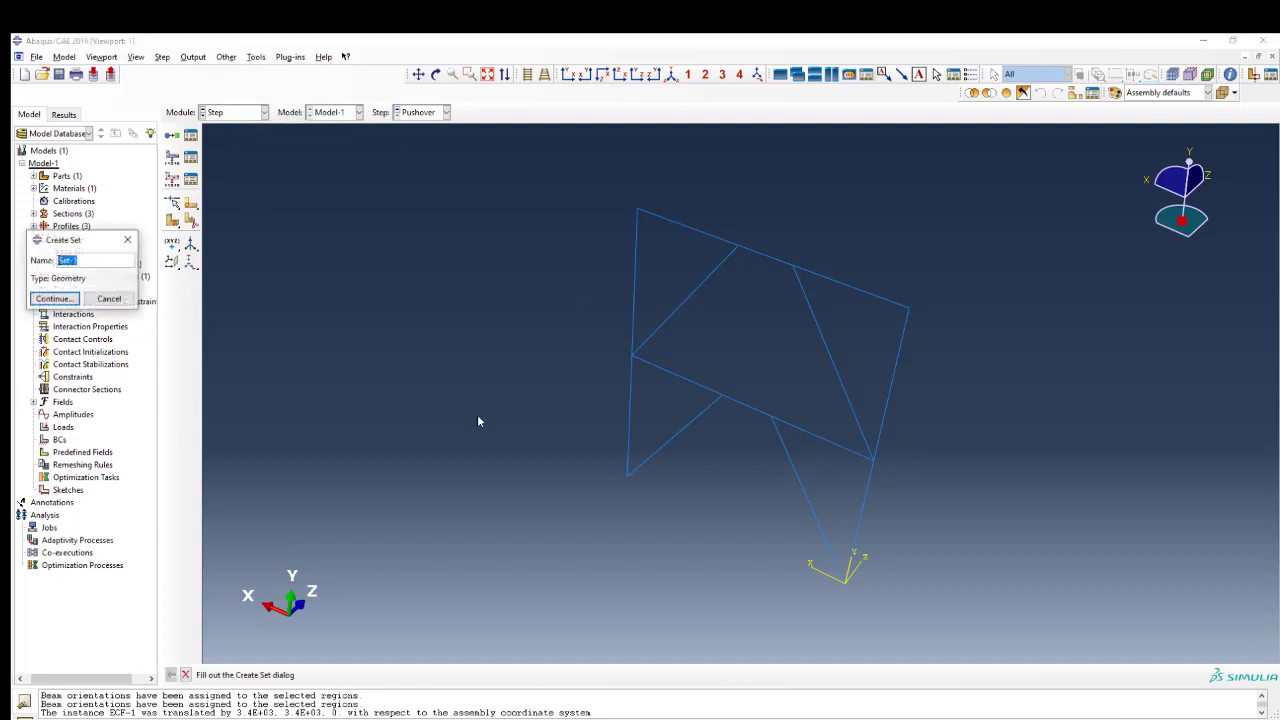
text(dis)
drag(71, 260, 58, 260)
text(B)
double_click(64, 262)
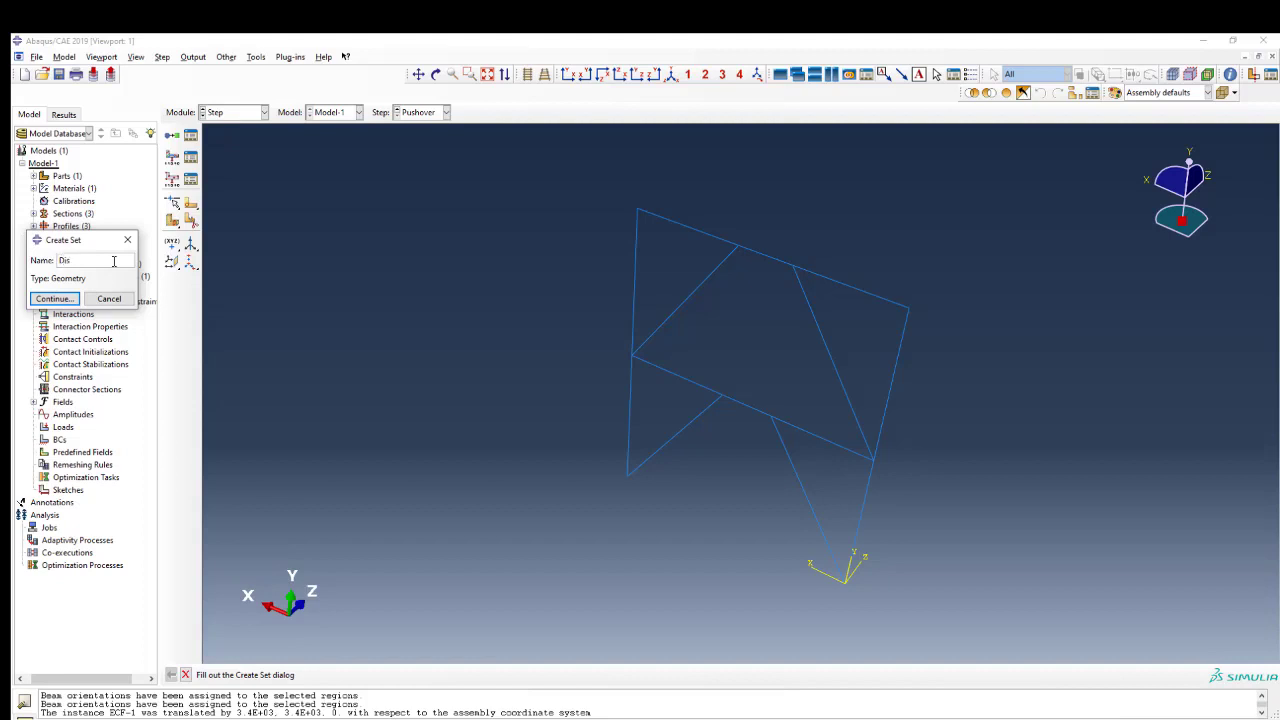
click(56, 298)
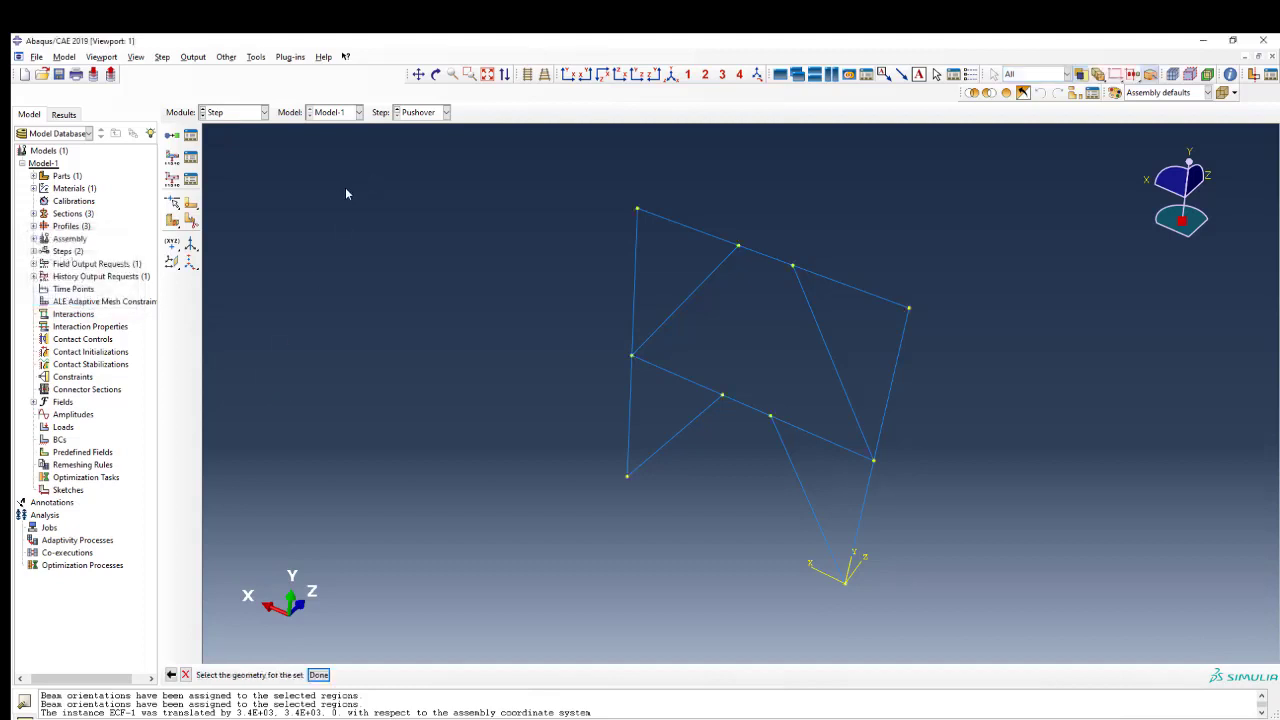
click(256, 57)
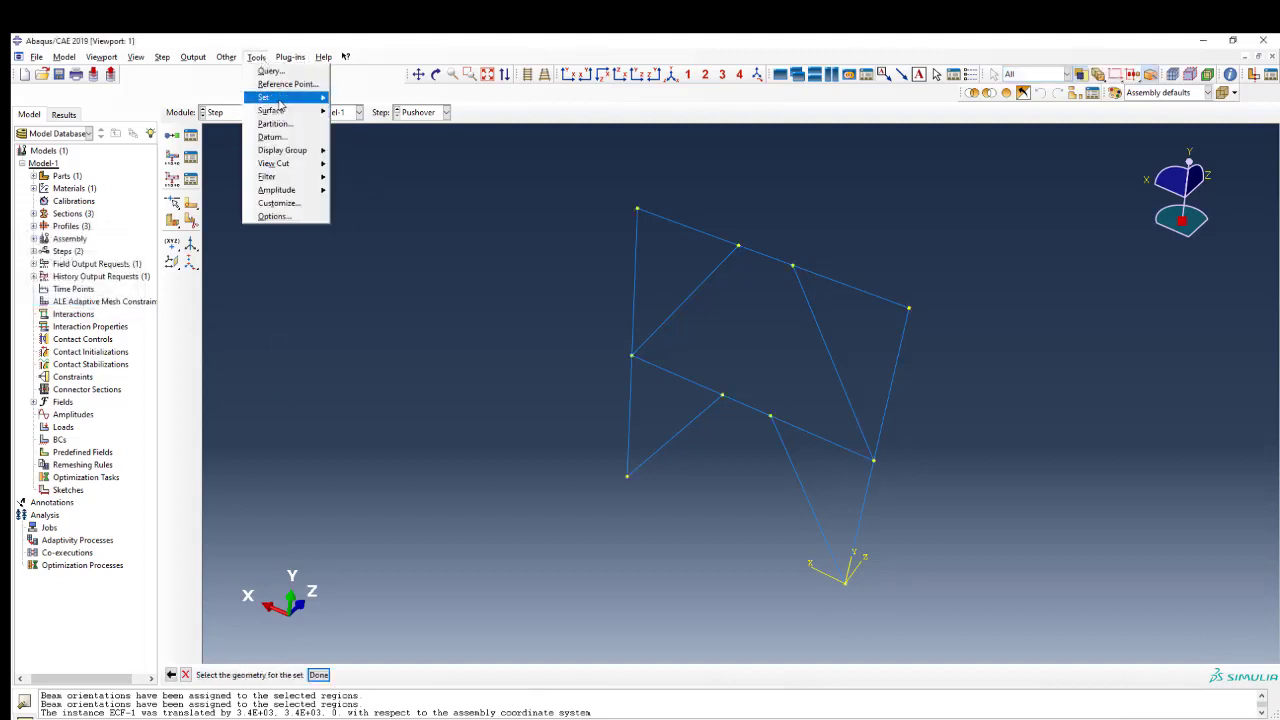
mouse_move(295, 97)
click(358, 111)
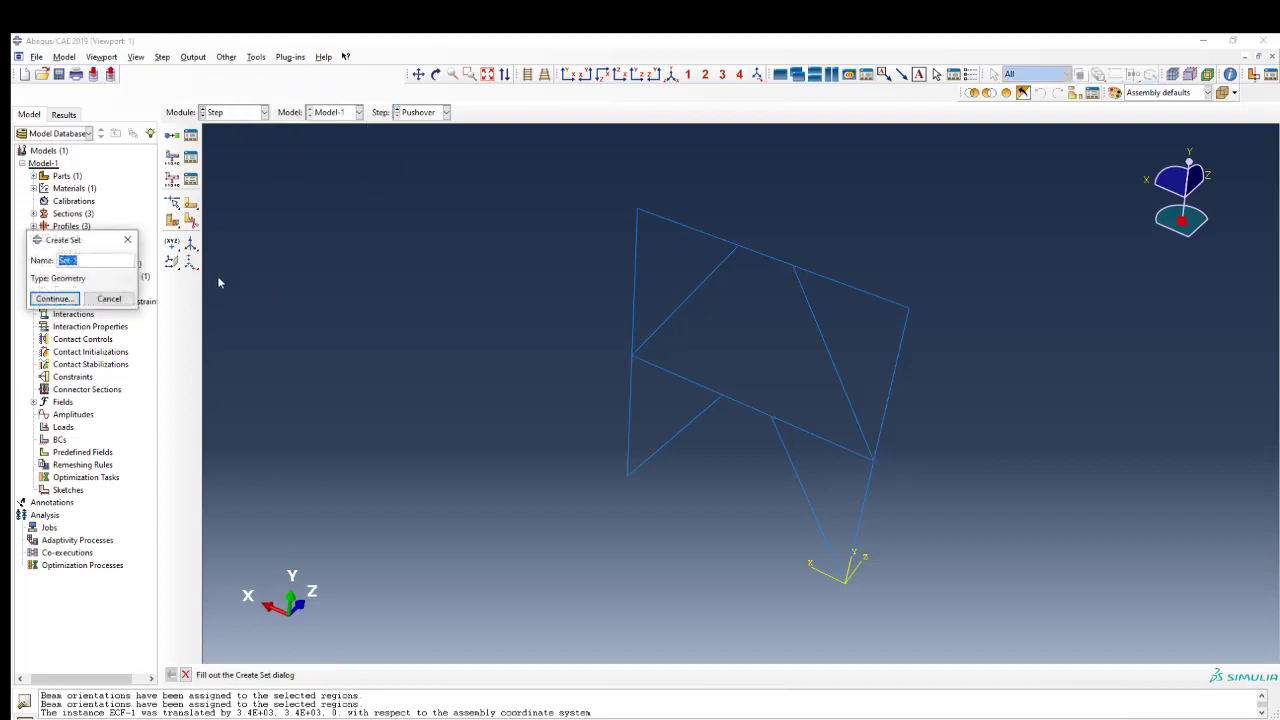
text(a)
key(BackSpace)
click(67, 300)
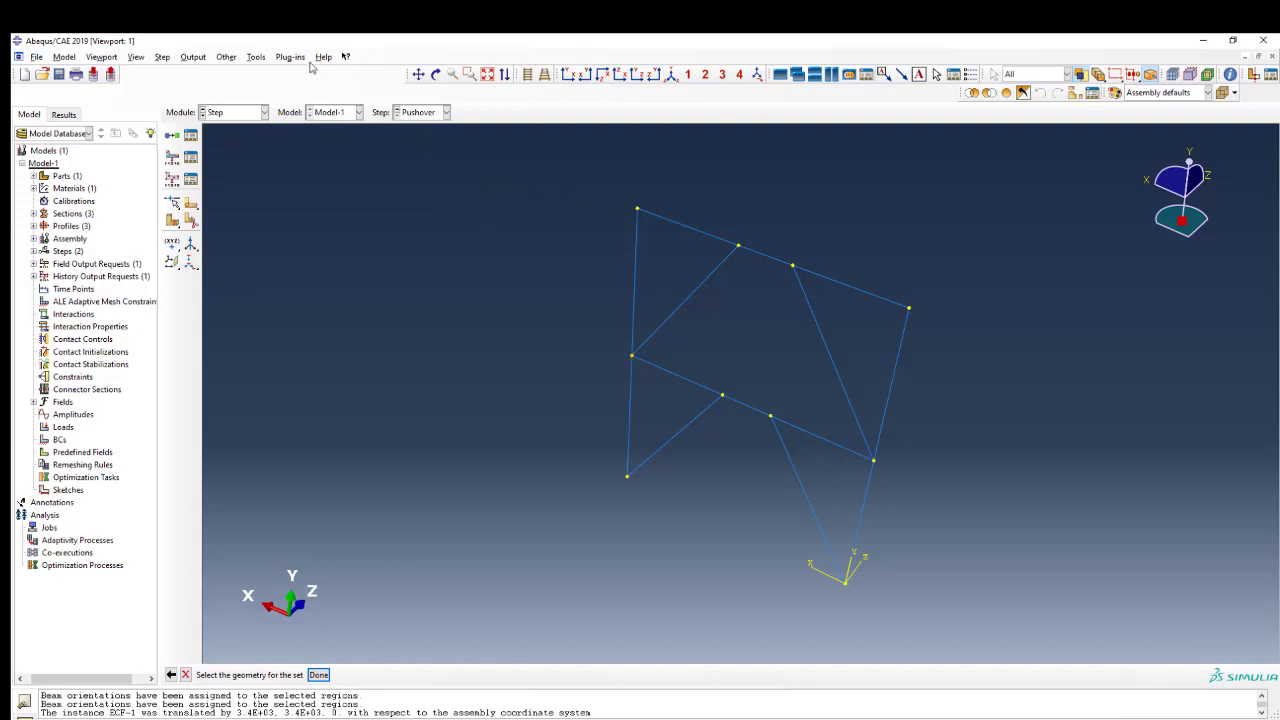
Step: Create a geometry set named DIS-ROOF from the roof-level end vertex of the column farther from the origin
click(264, 58)
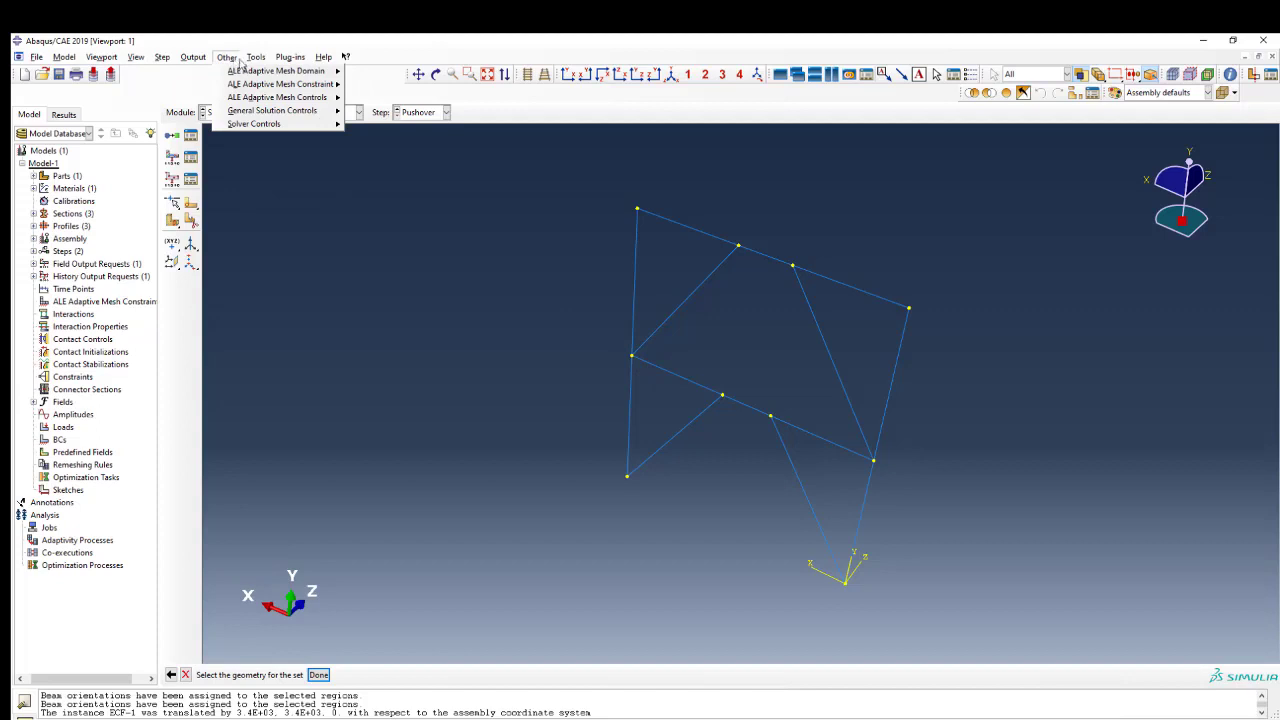
click(260, 58)
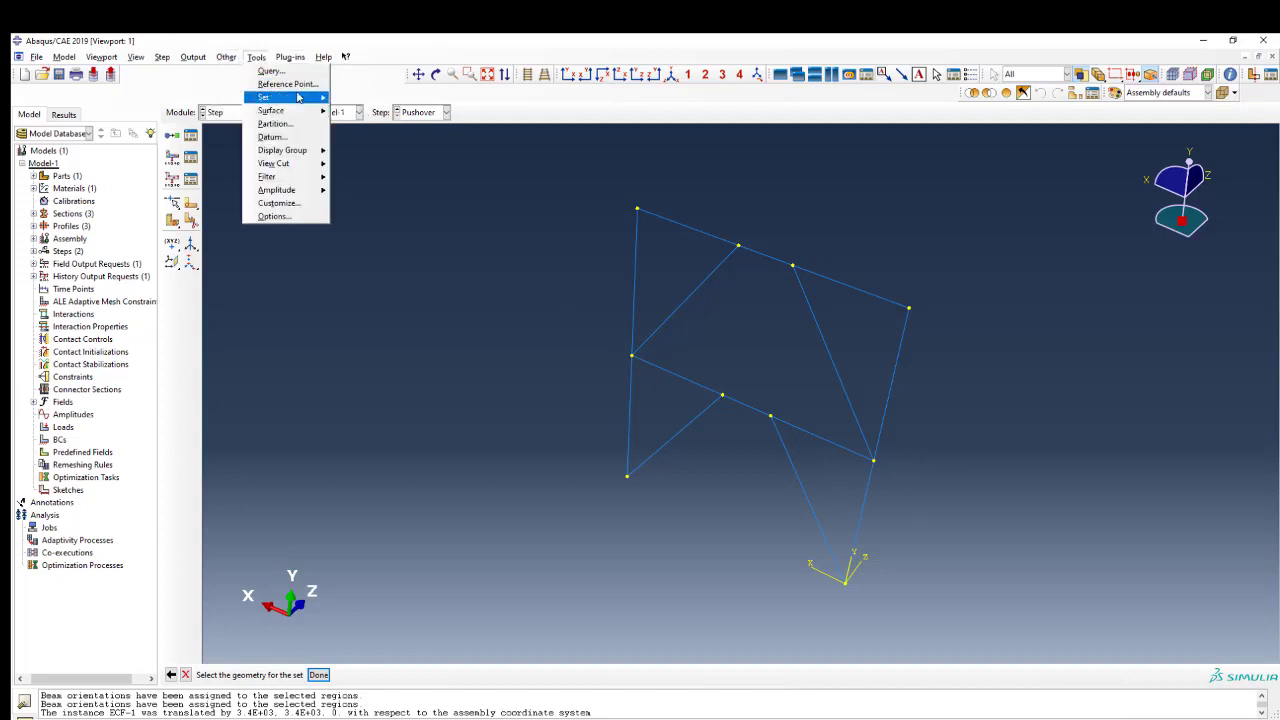
mouse_move(313, 98)
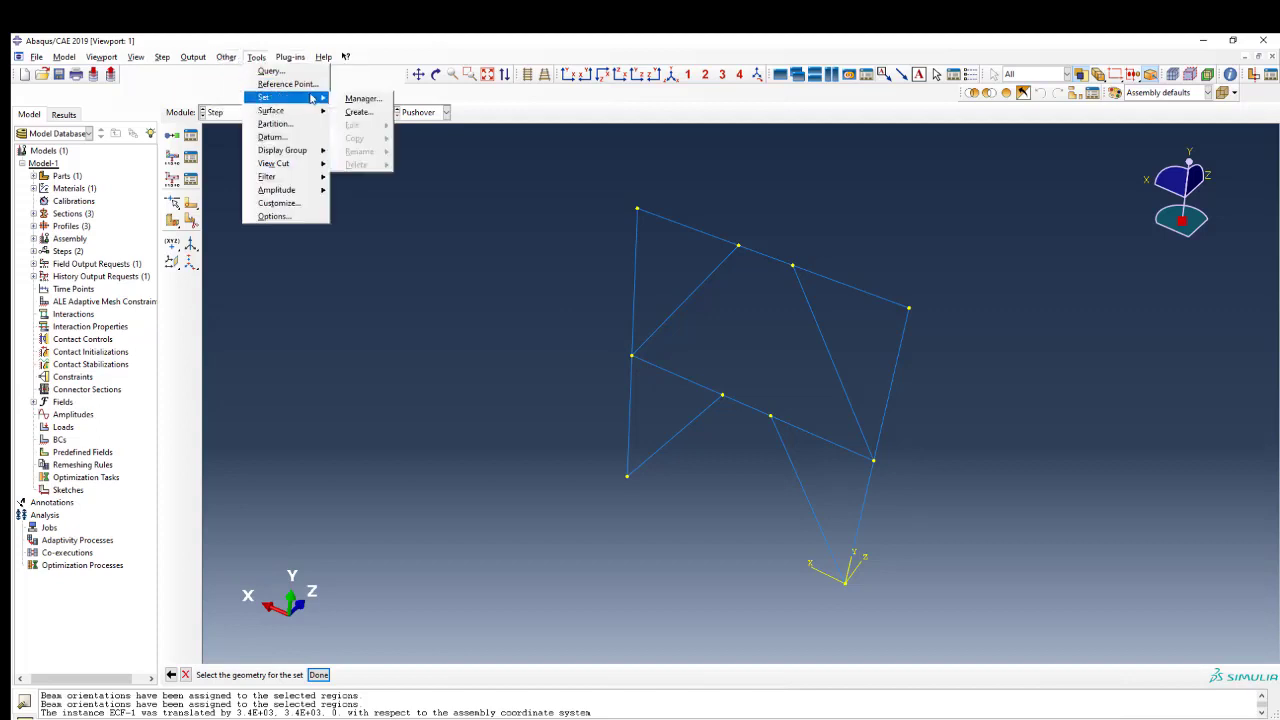
click(360, 117)
text(S-ROOF)
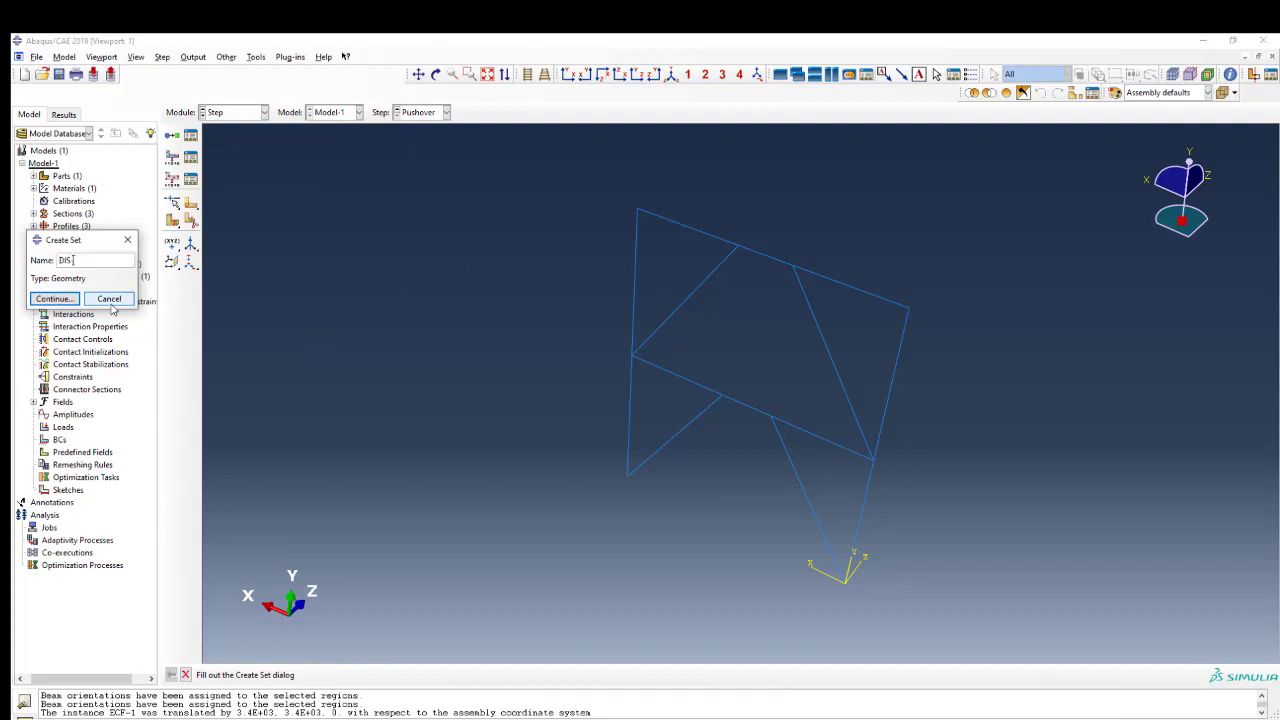
click(54, 298)
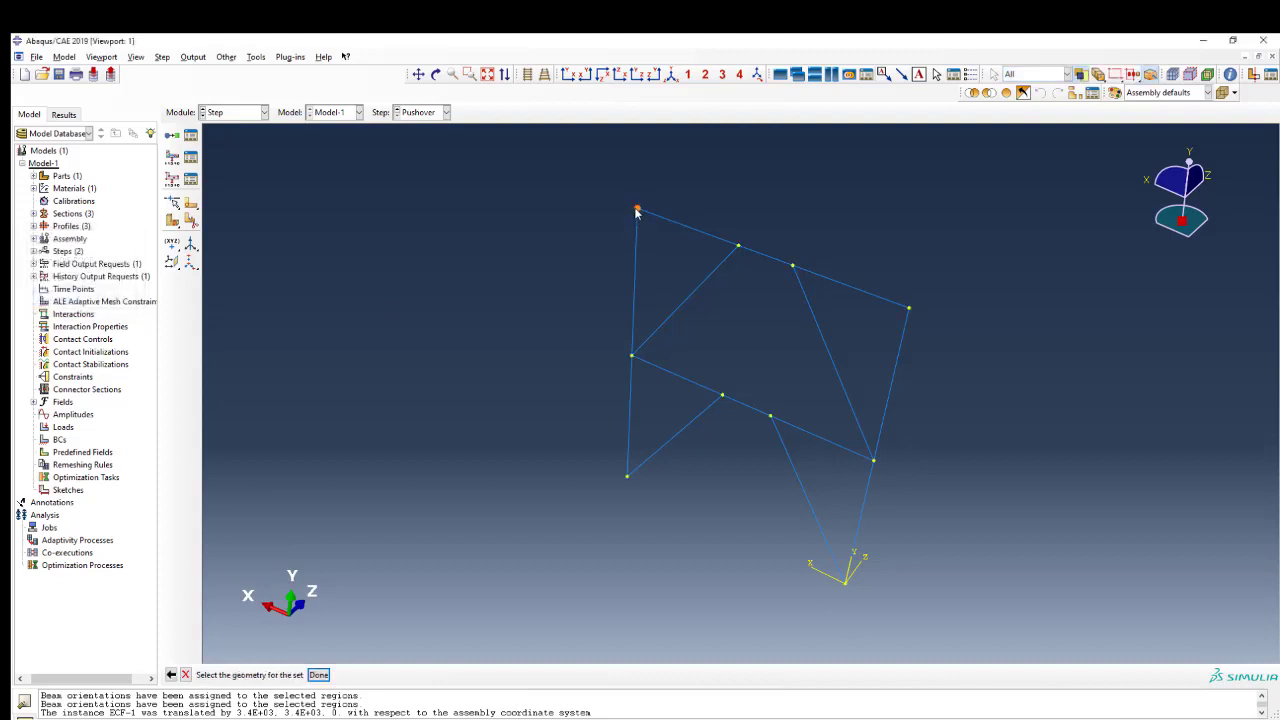
middle_click(447, 356)
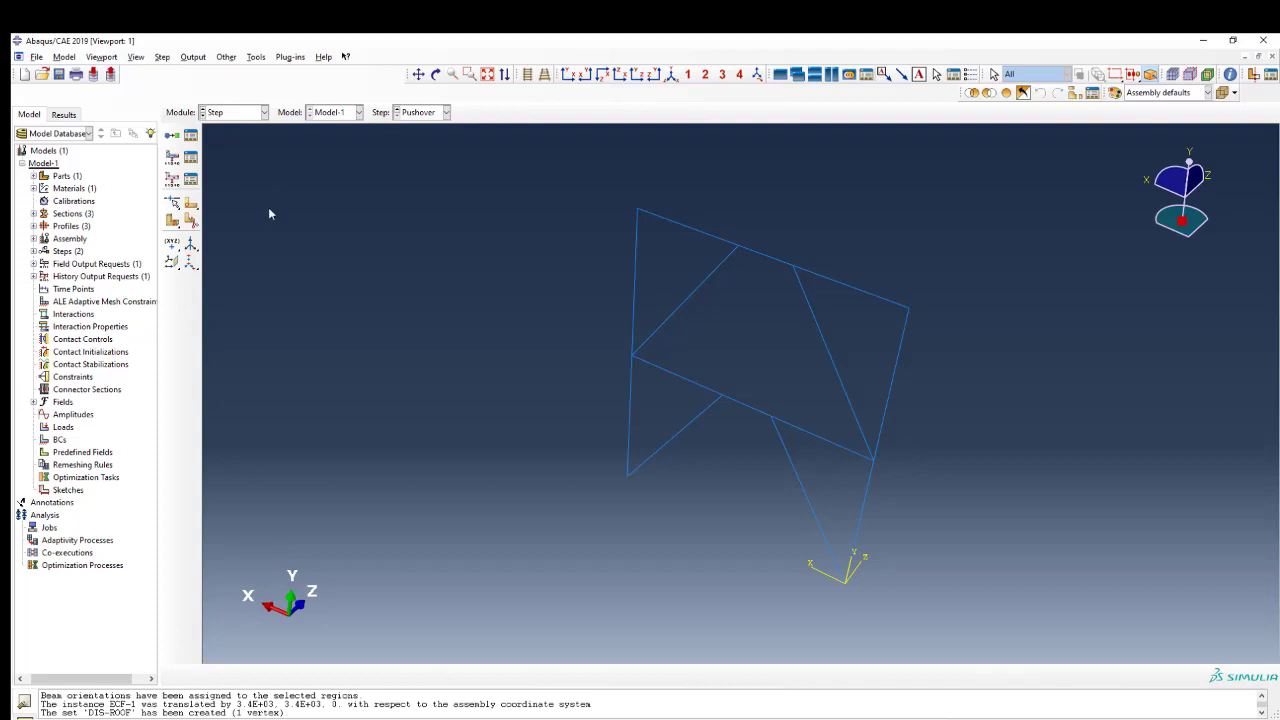
Step: Create a geometry set named DIS-1 from the first-story beam-column joint directly below the DIS-ROOF vertex
click(256, 57)
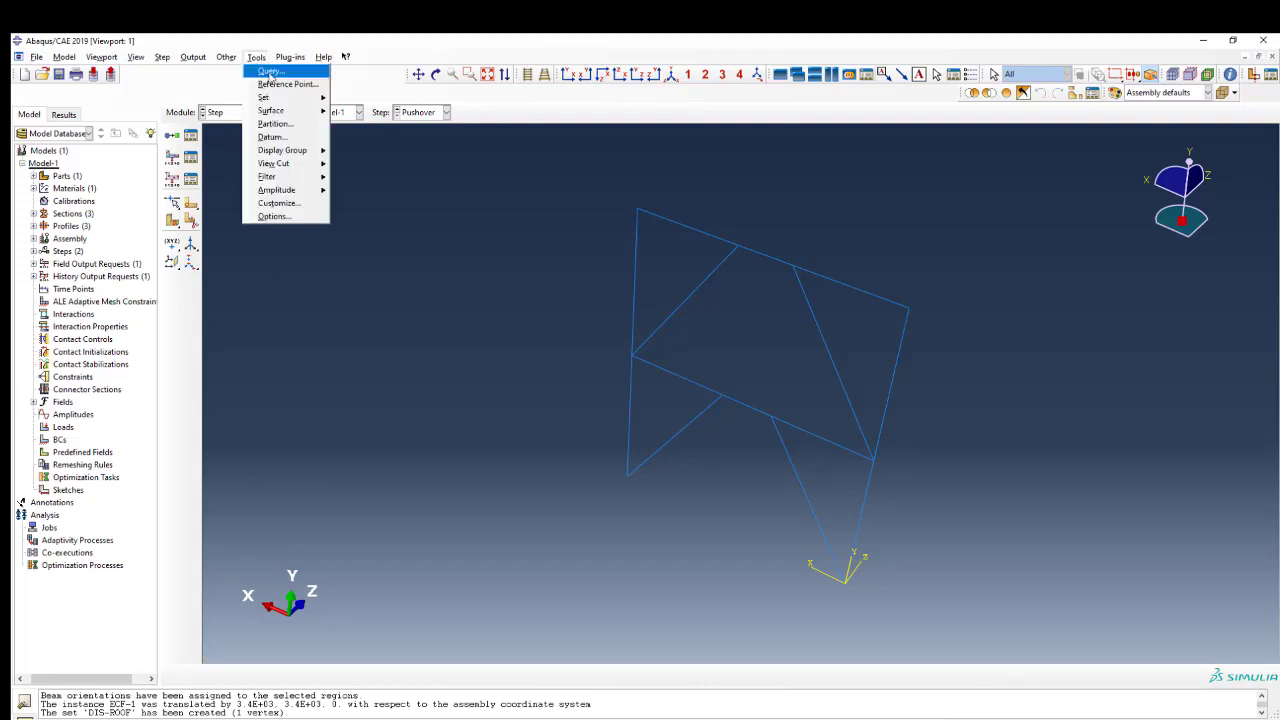
mouse_move(290, 99)
click(357, 113)
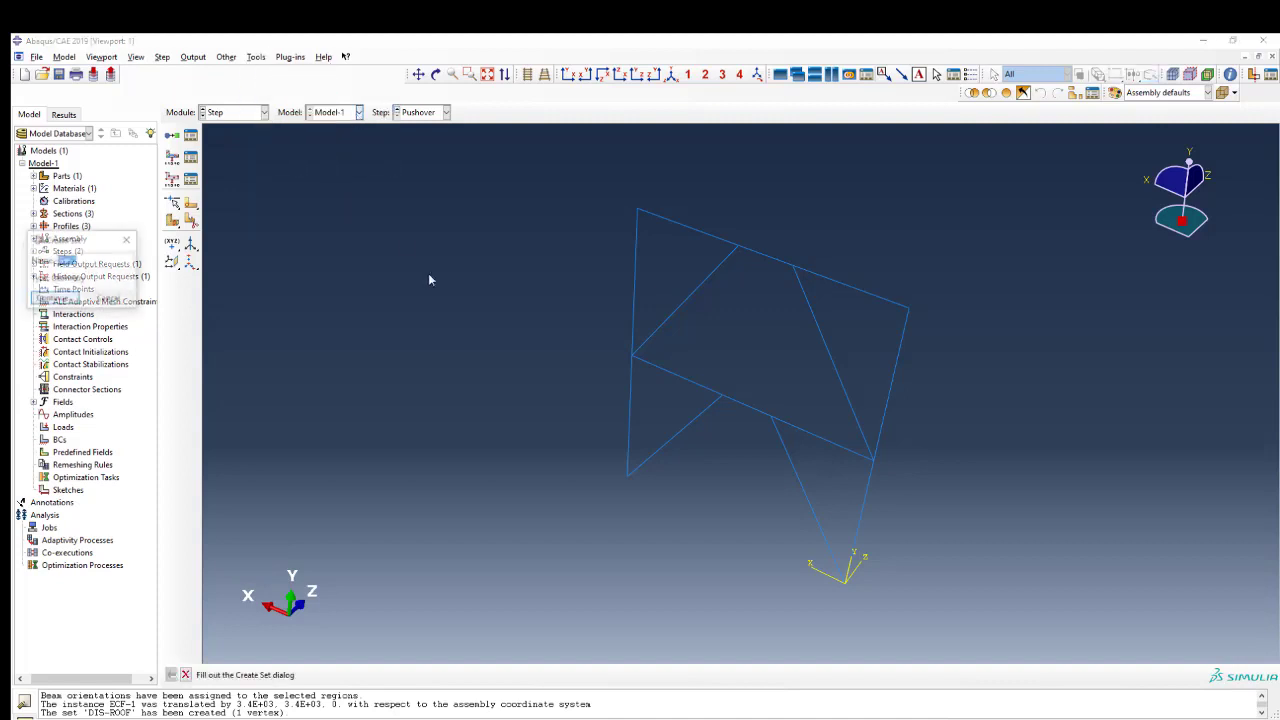
text(DIS-1)
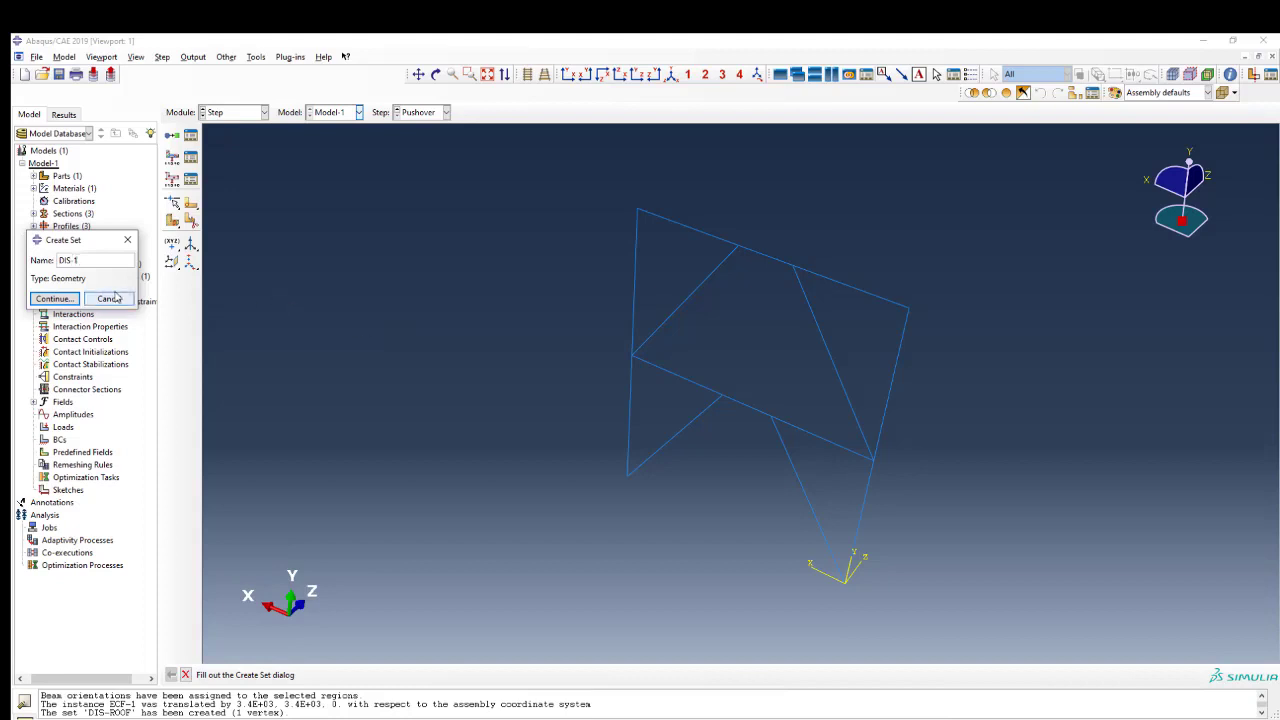
click(55, 298)
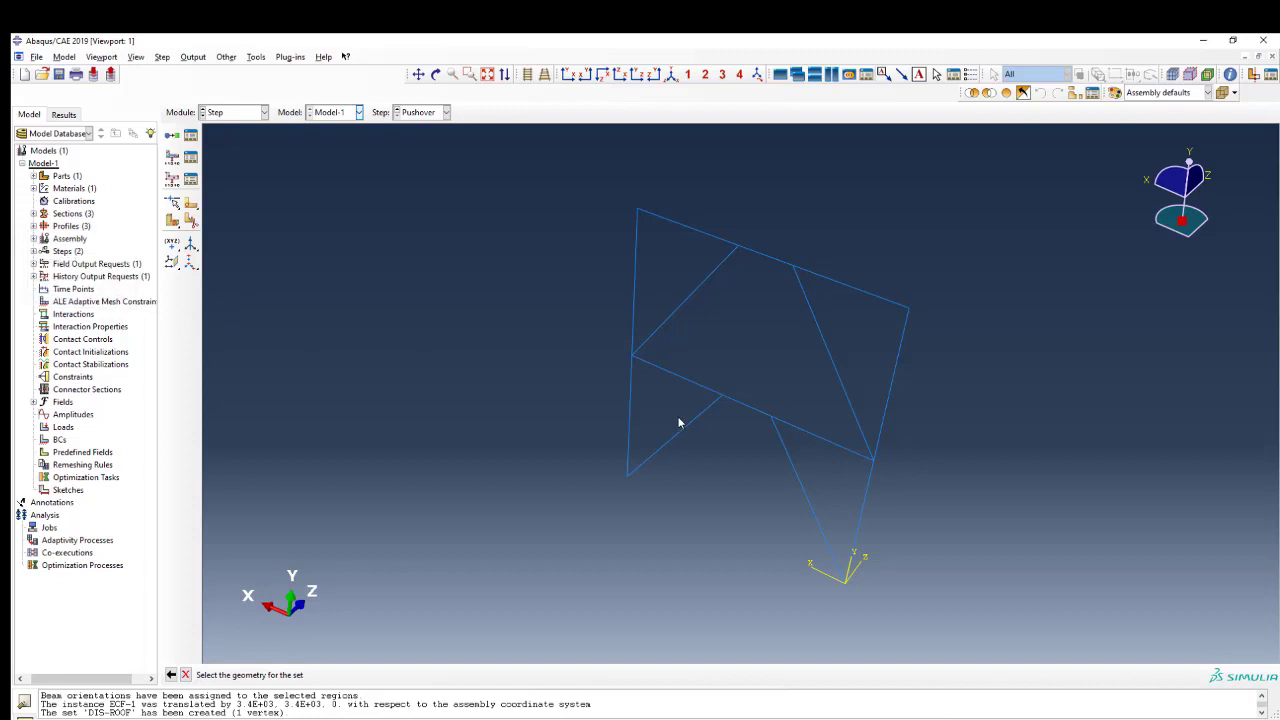
click(632, 360)
middle_click(512, 386)
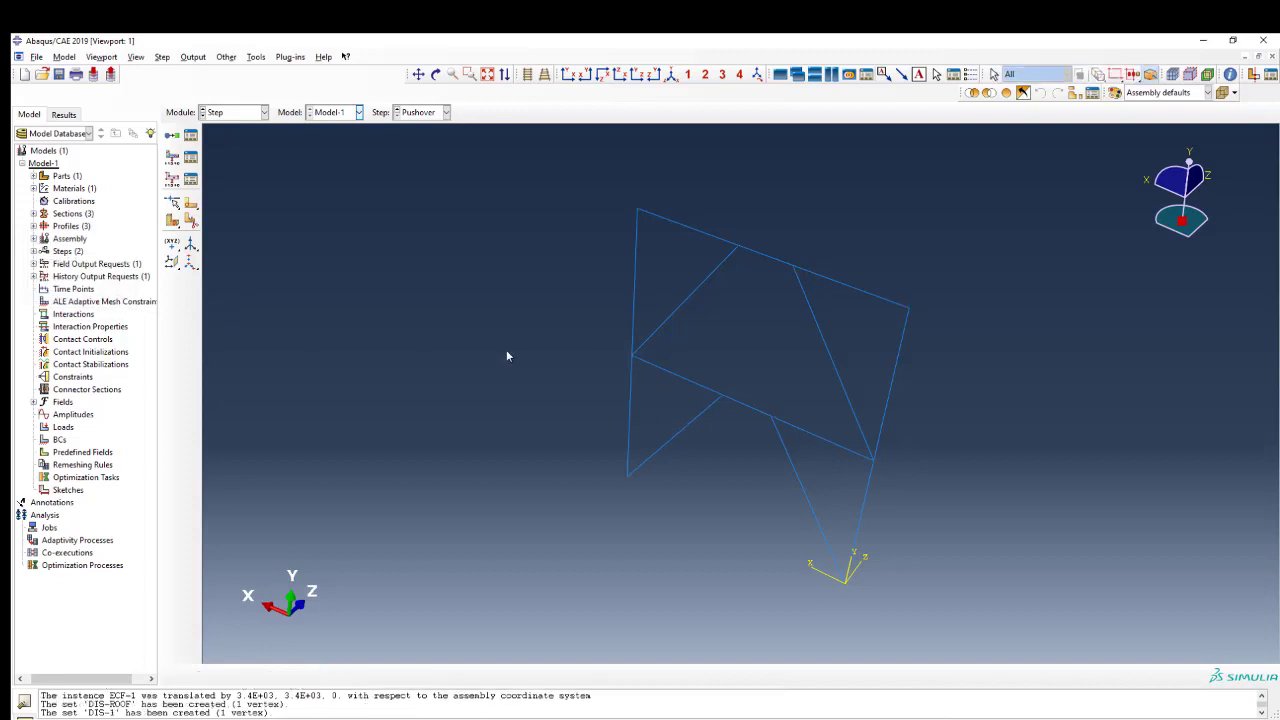
Step: Create a geometry set named BASE from the two column base vertices of the frame
scroll(391, 199, down, 1)
click(257, 58)
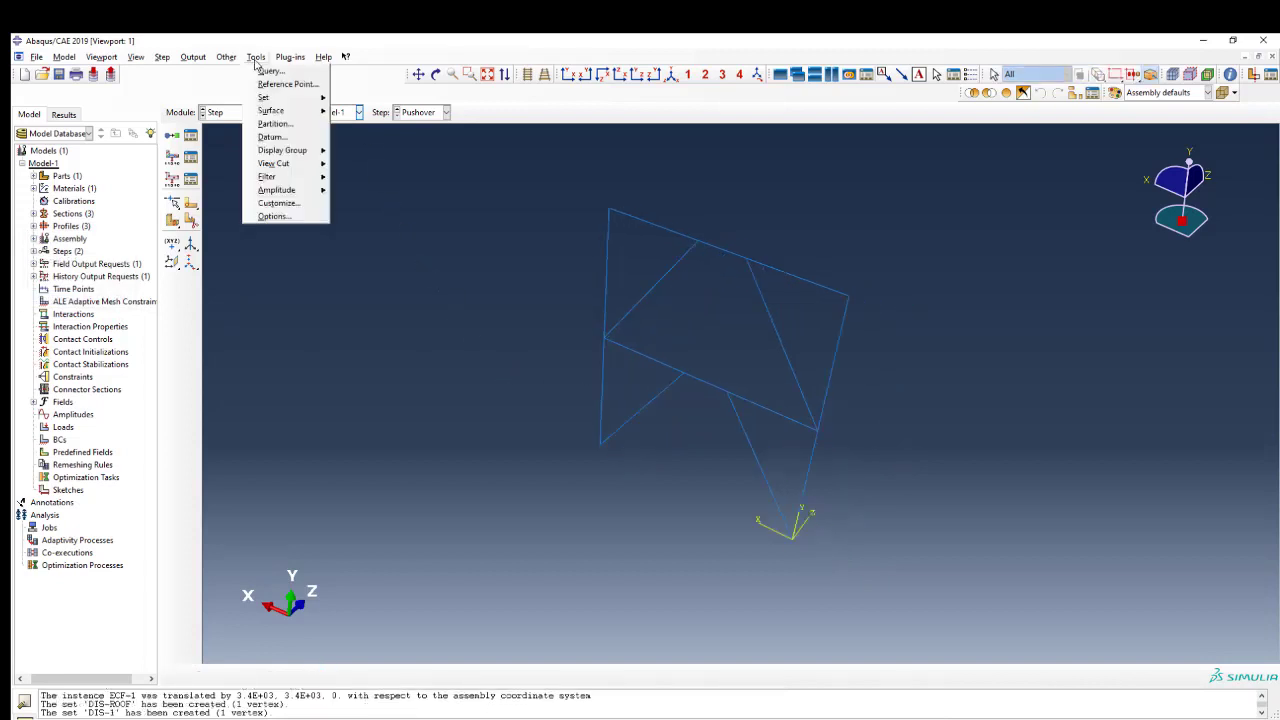
mouse_move(270, 97)
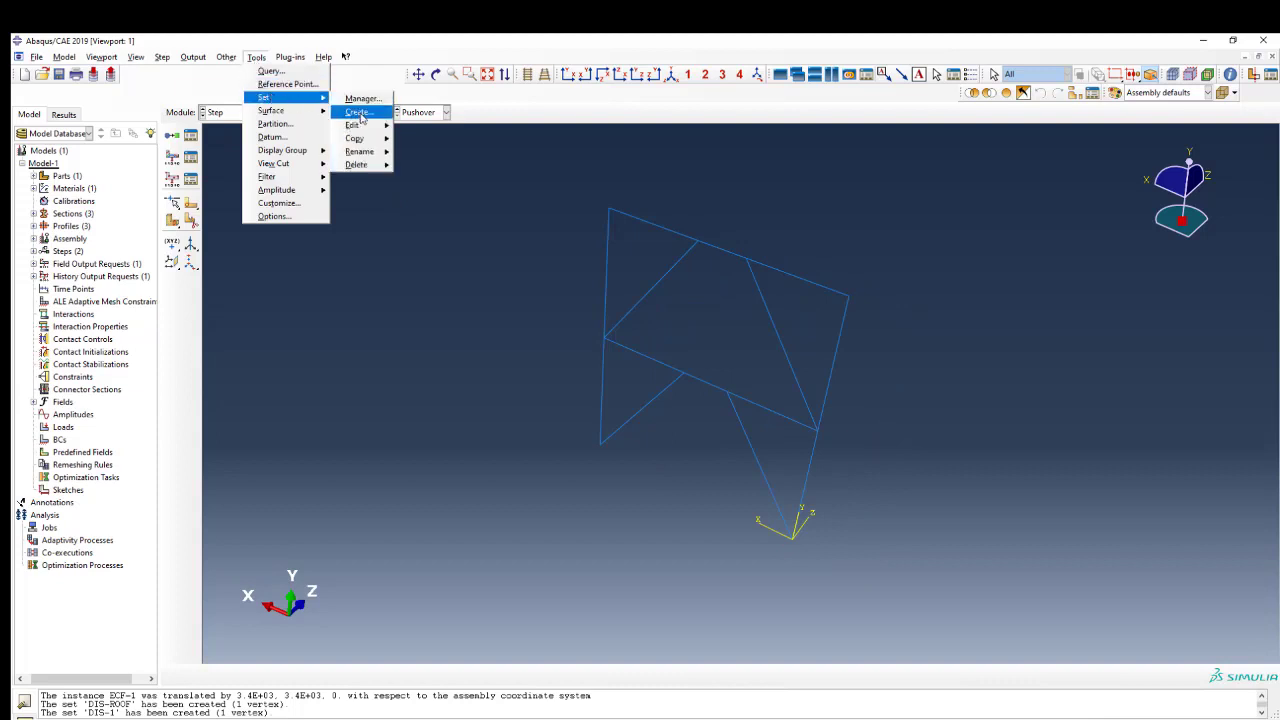
click(358, 112)
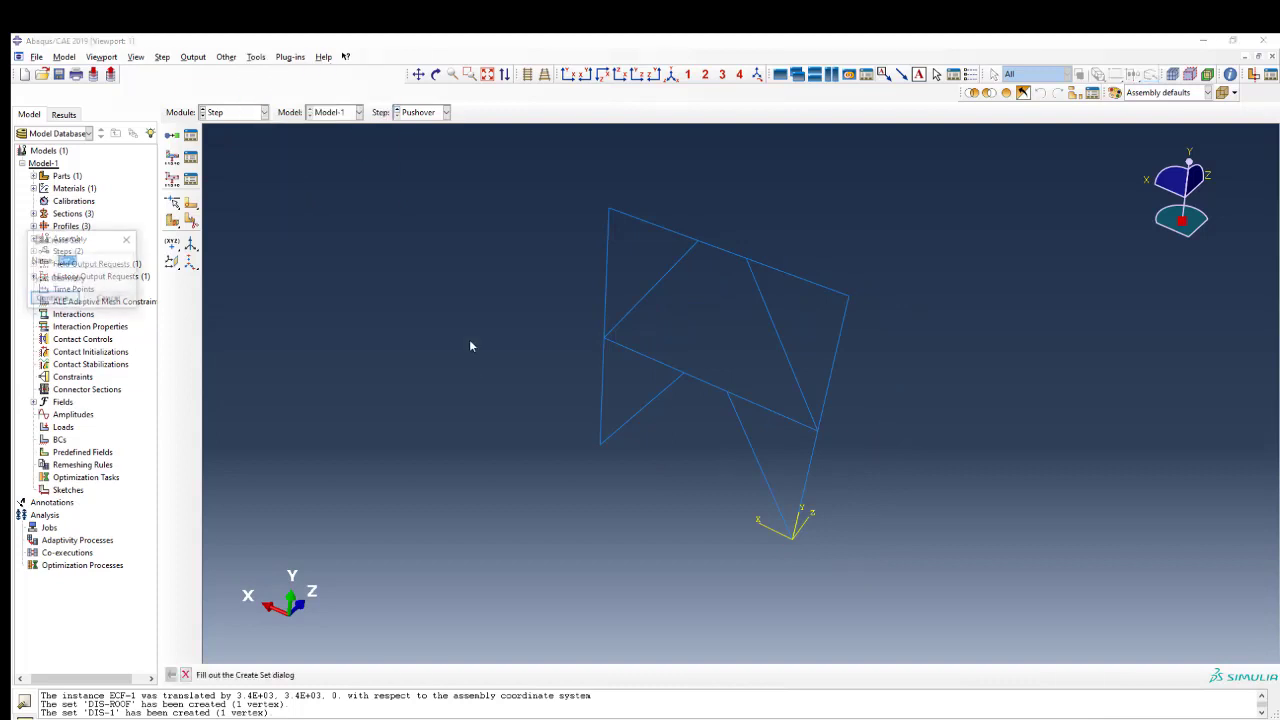
text(BASE)
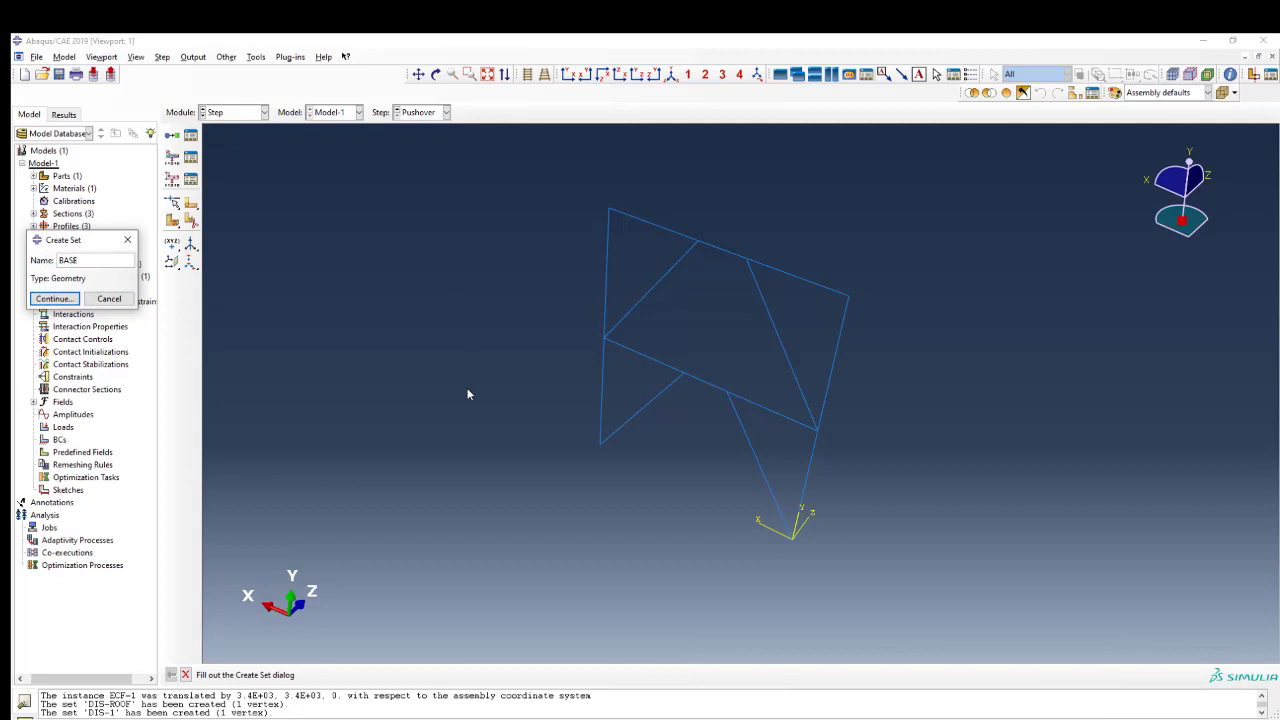
click(55, 298)
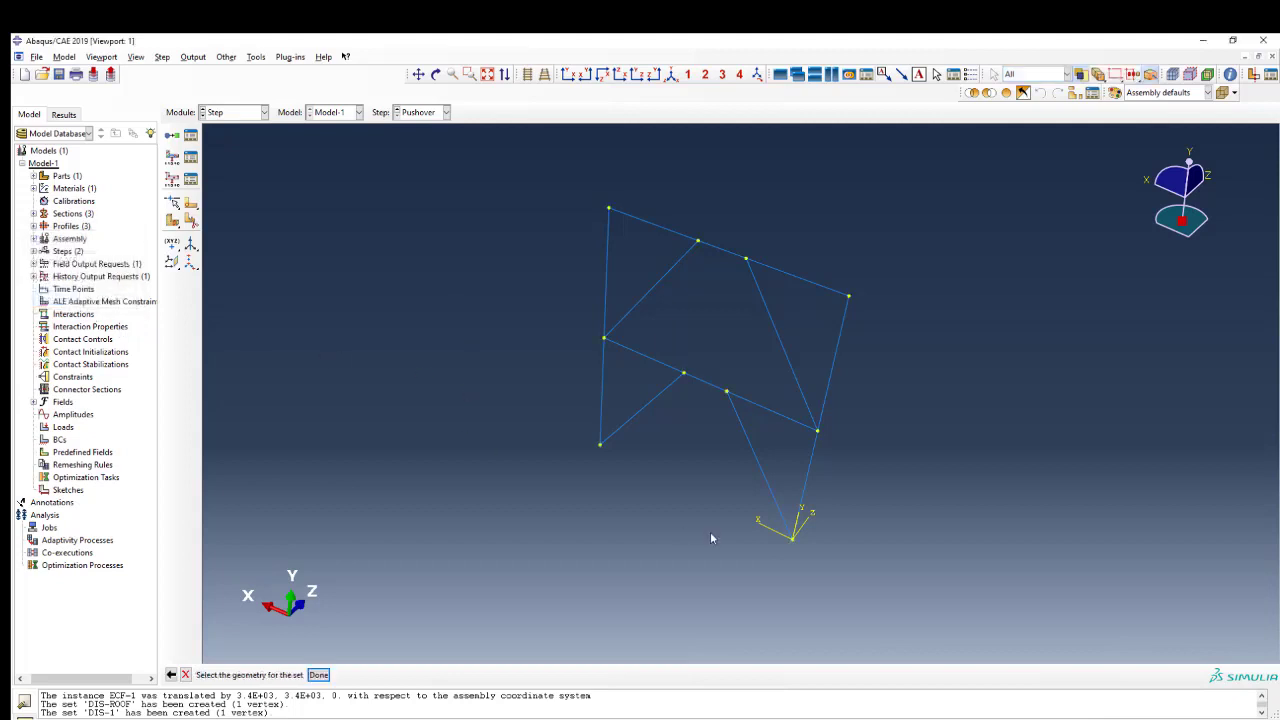
click(600, 446)
middle_click(667, 535)
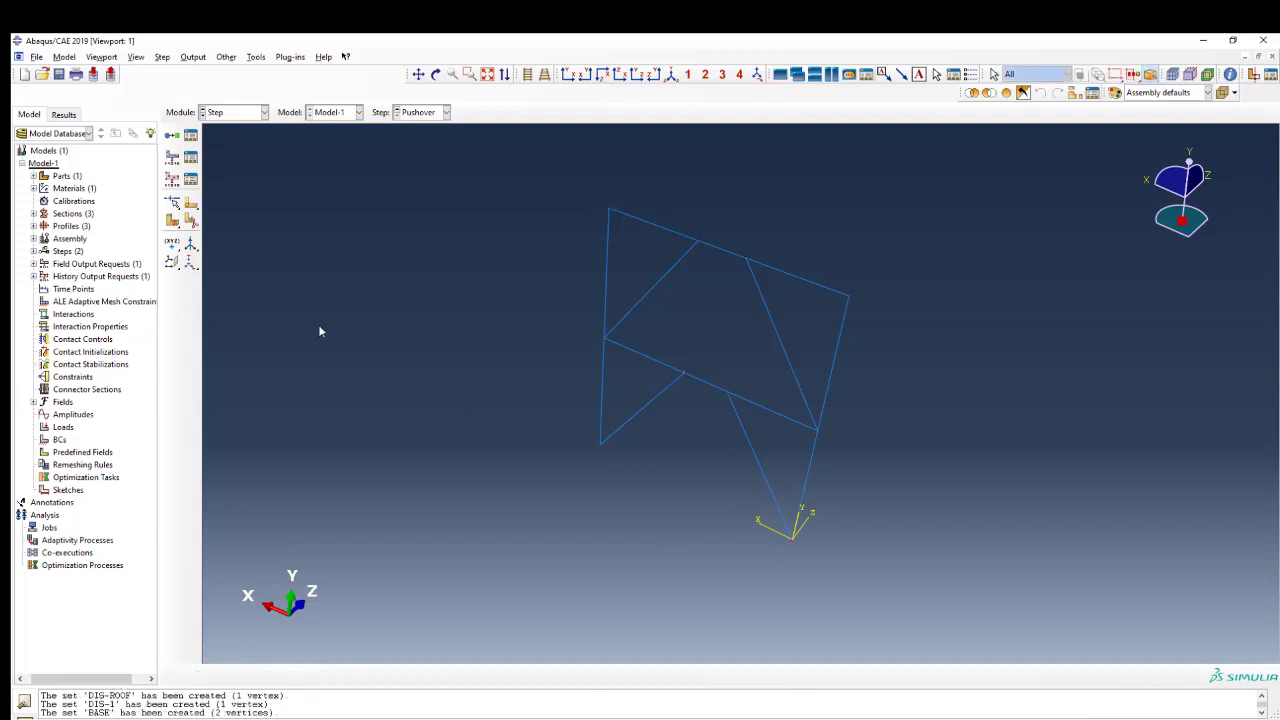
Step: Create a history output request named U1 in the Pushover step, with the set DIS-ROOF as its domain
click(177, 180)
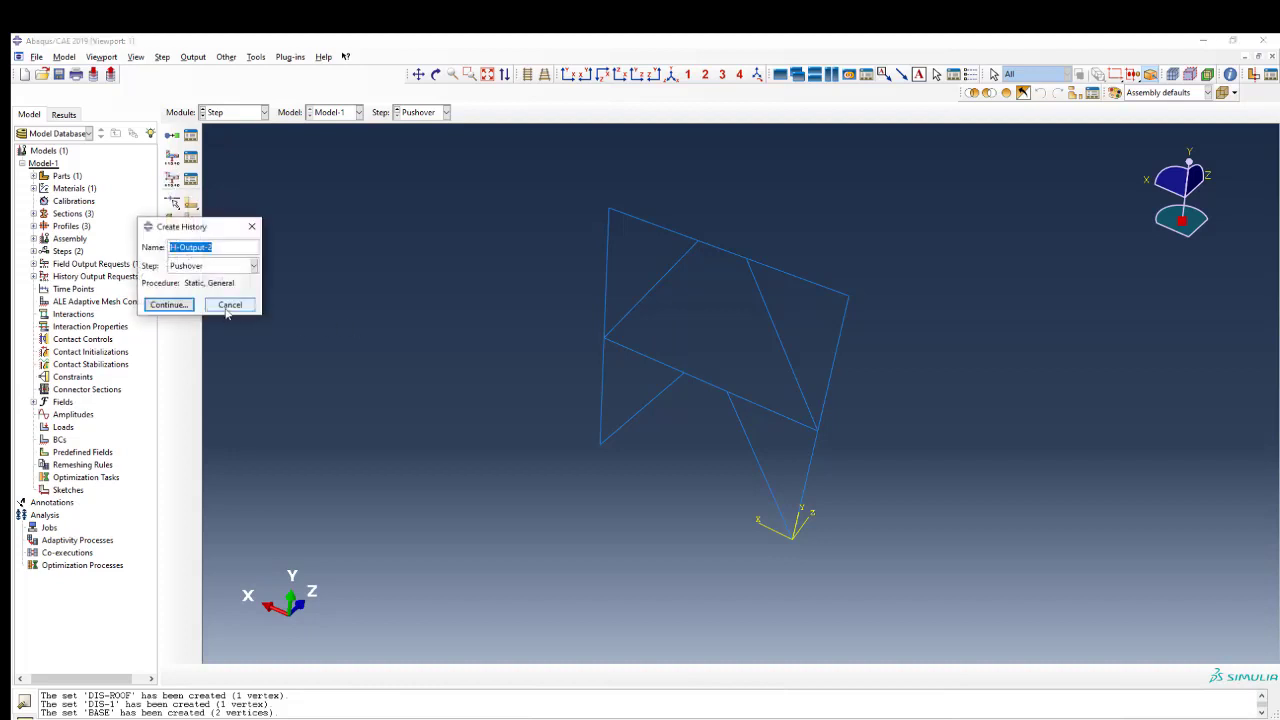
text(U1)
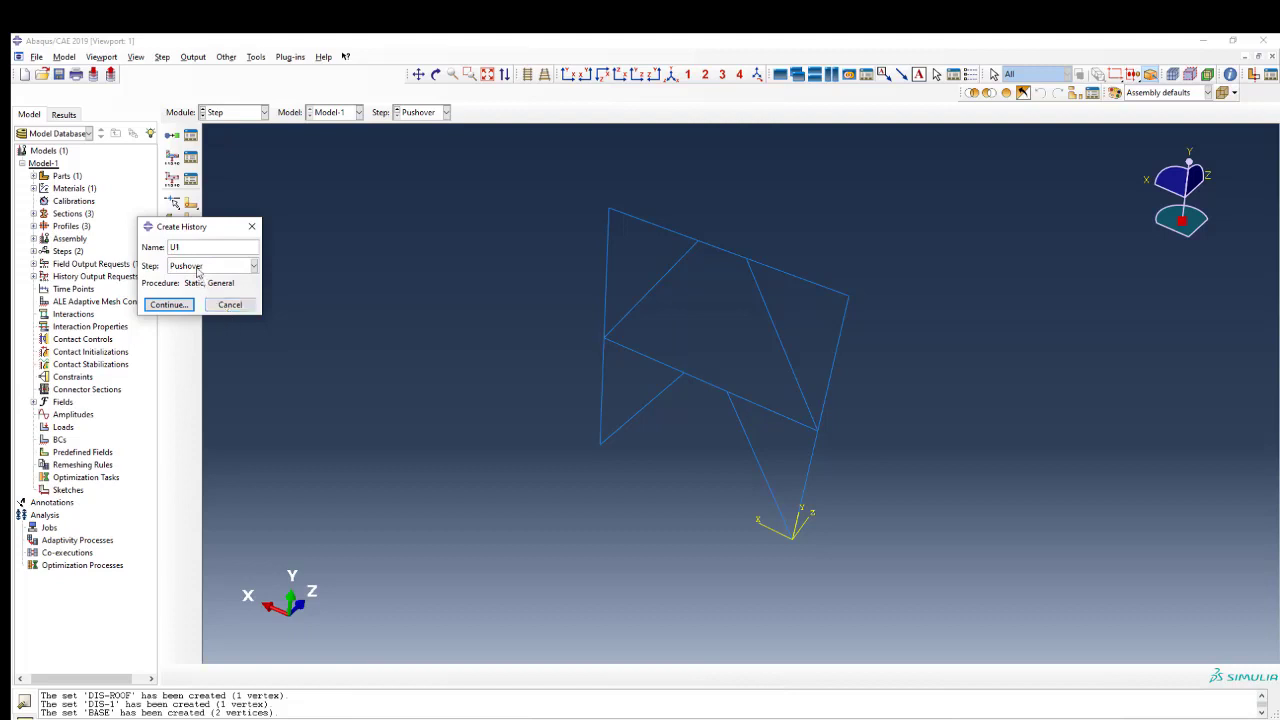
click(164, 309)
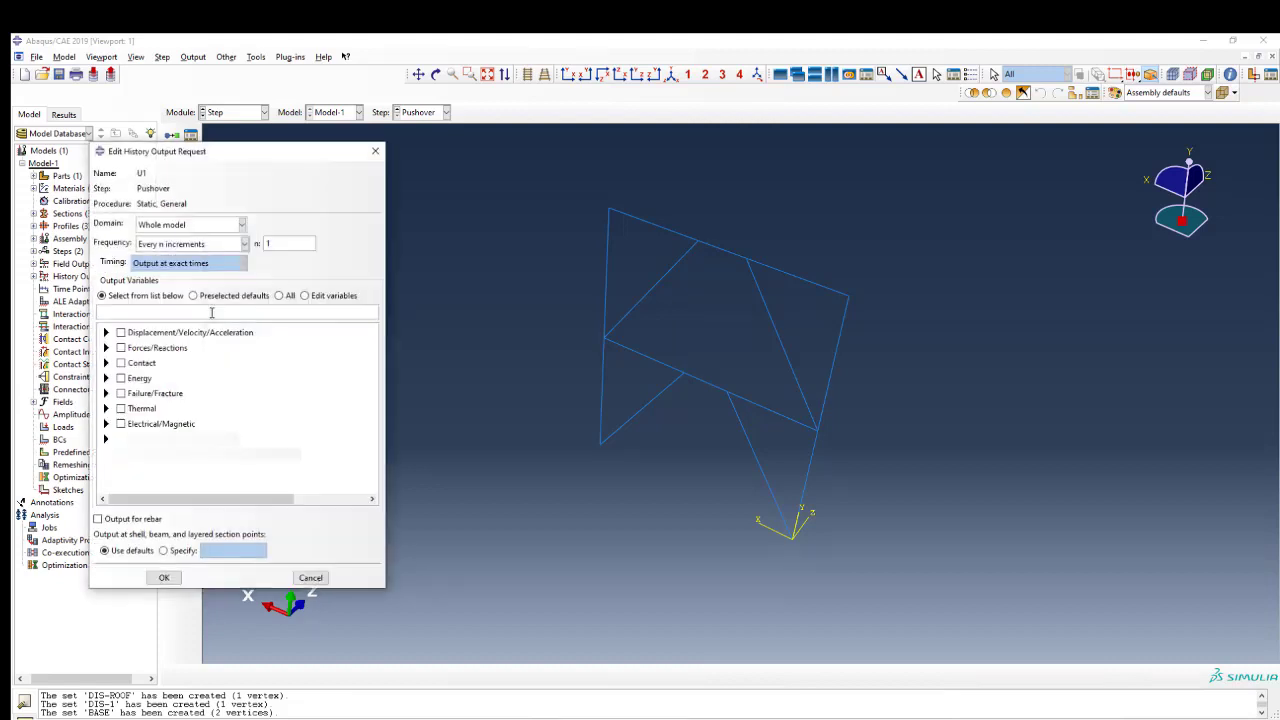
click(204, 224)
click(160, 253)
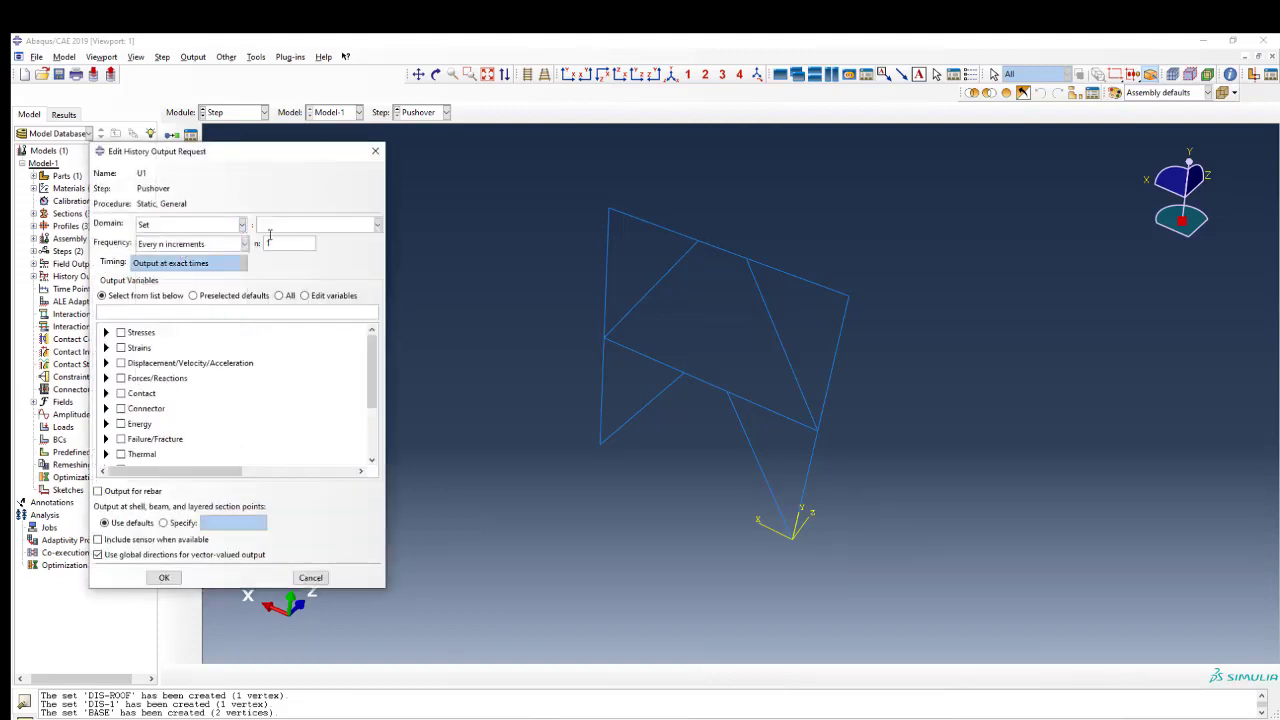
click(283, 230)
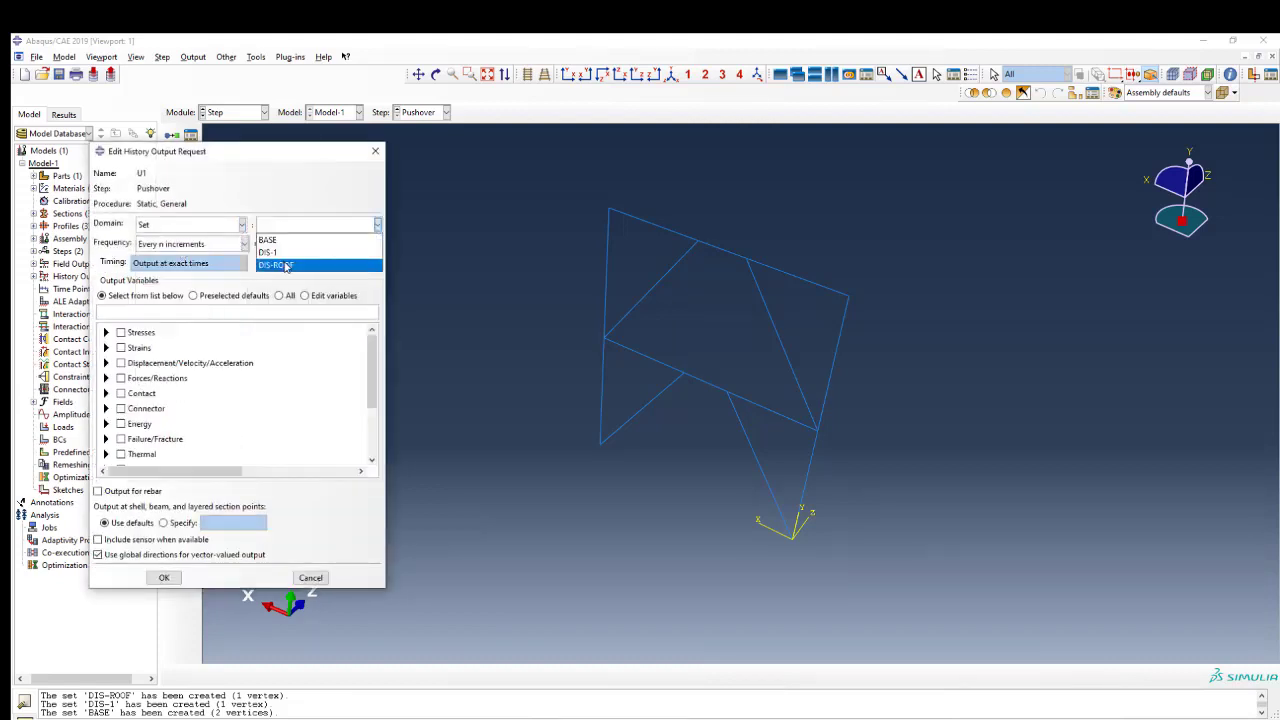
click(292, 265)
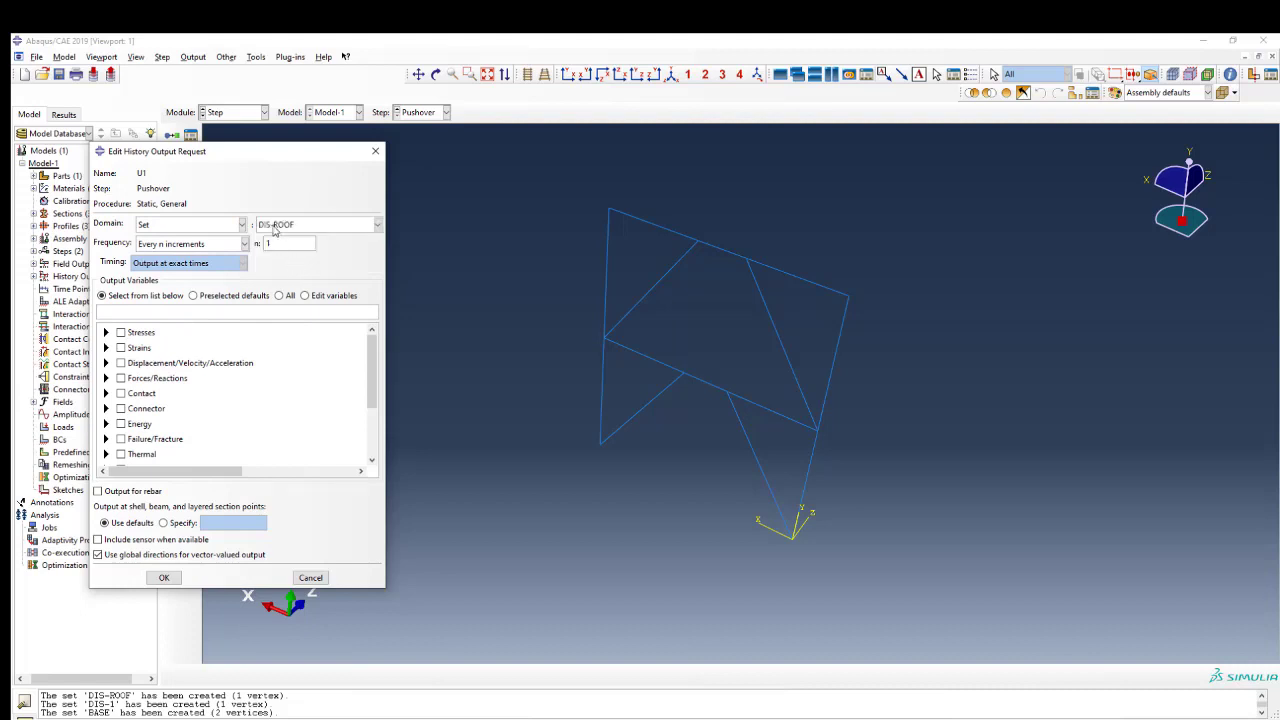
Step: Set the U1 request to record every 1 unit of time, with output at approximate times
click(198, 245)
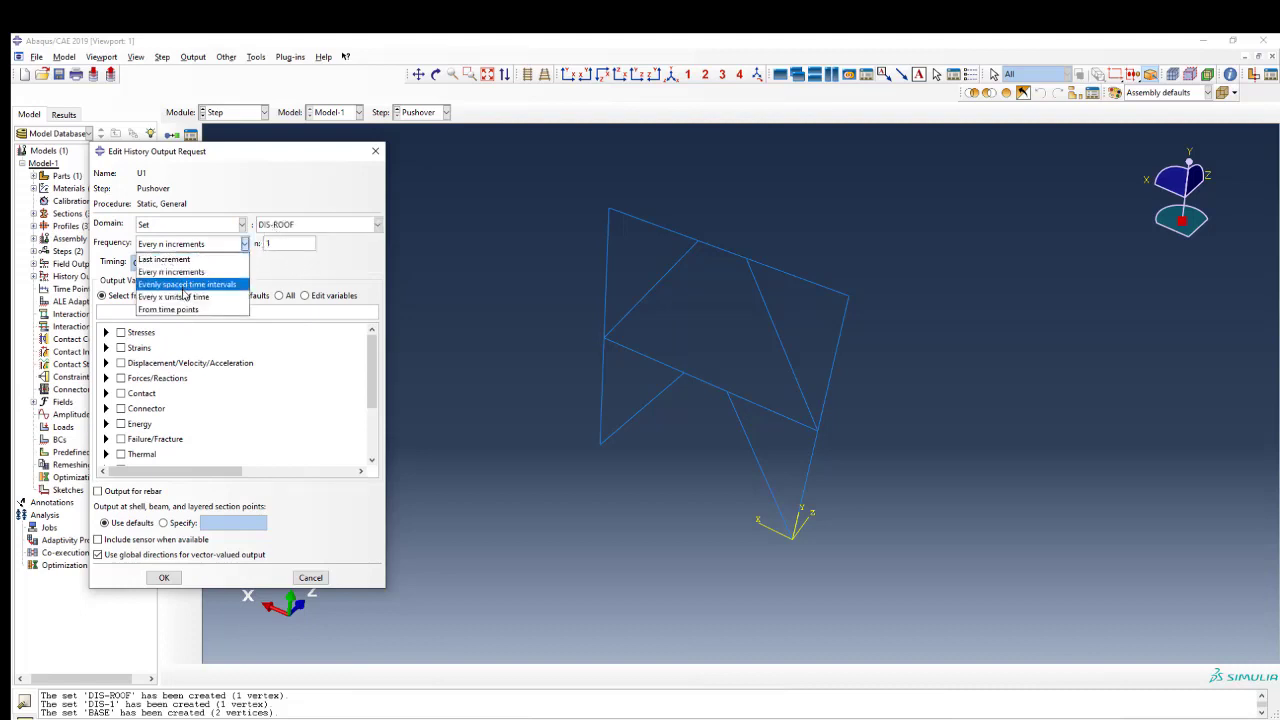
click(248, 288)
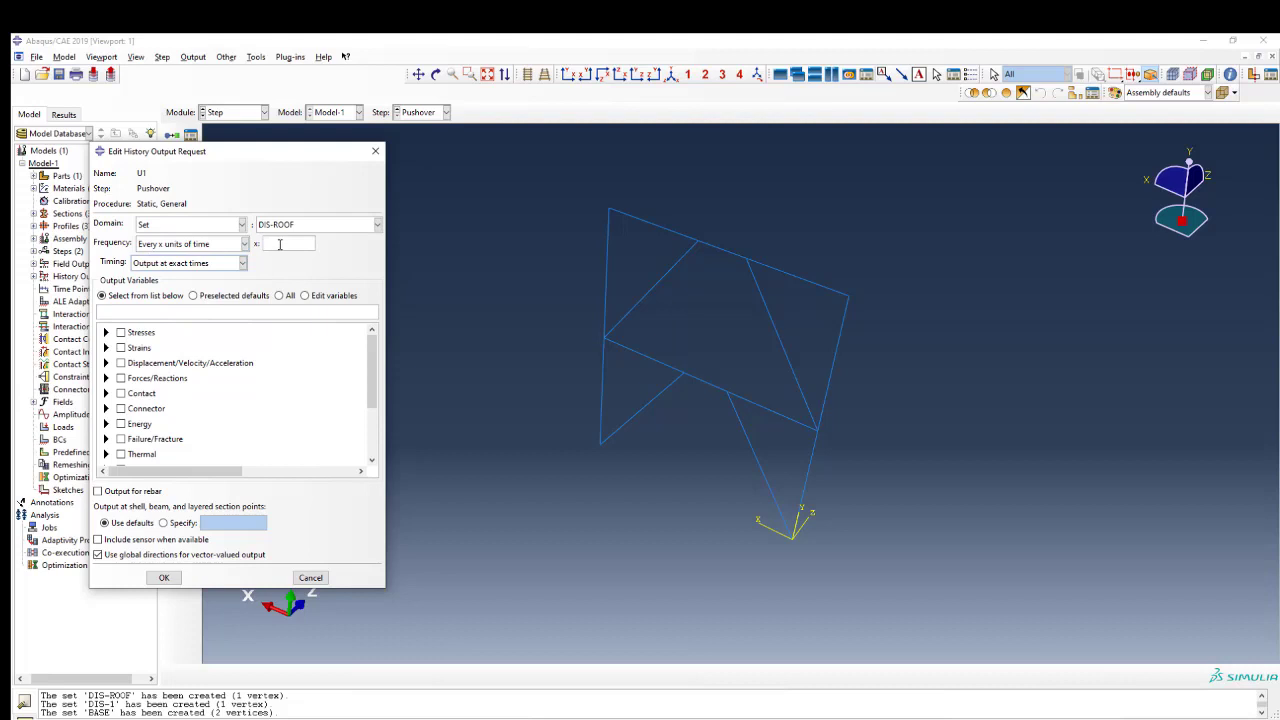
text(1)
click(184, 264)
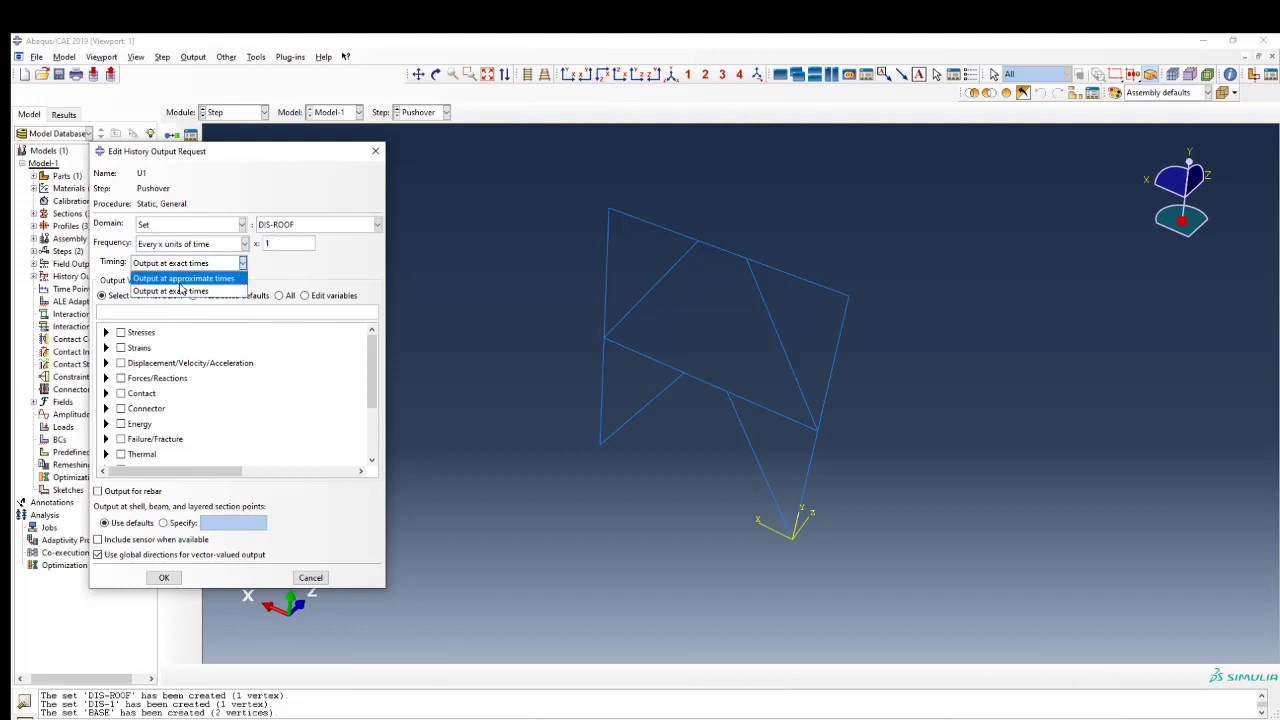
click(183, 279)
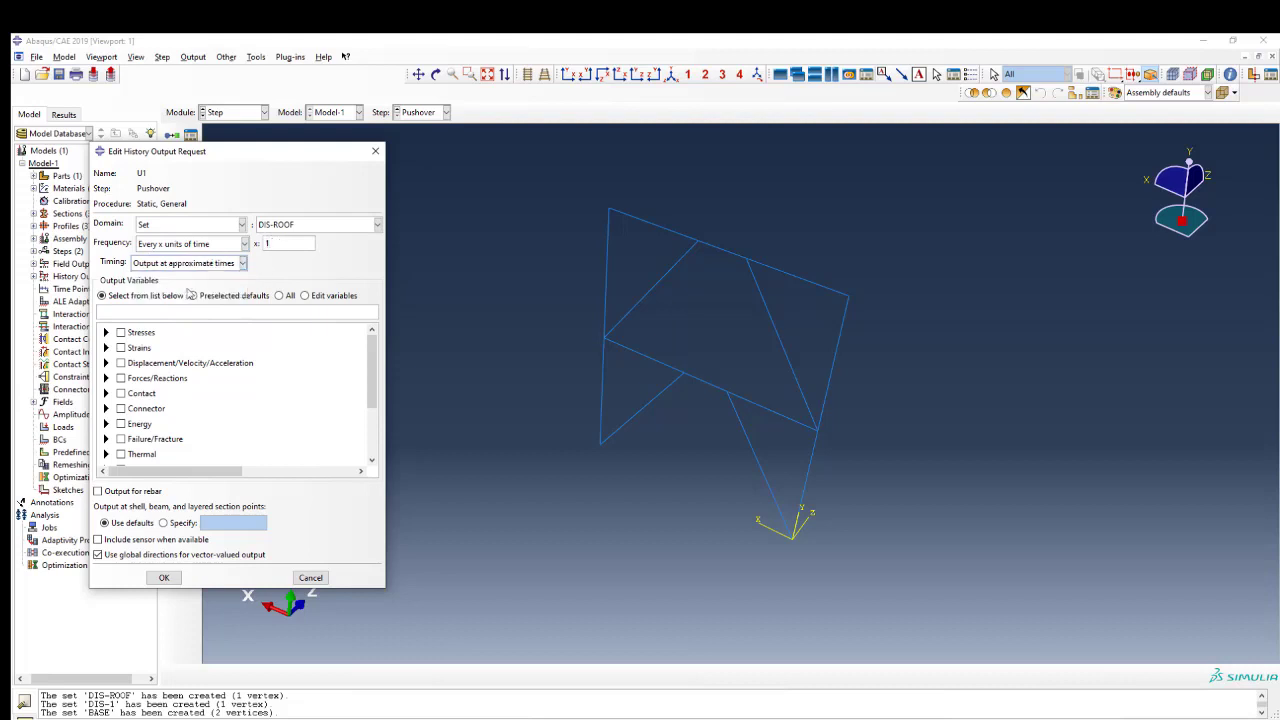
Step: Select only the U1 translation as the output variable for the DIS-ROOF history request and save the request
click(106, 363)
click(121, 376)
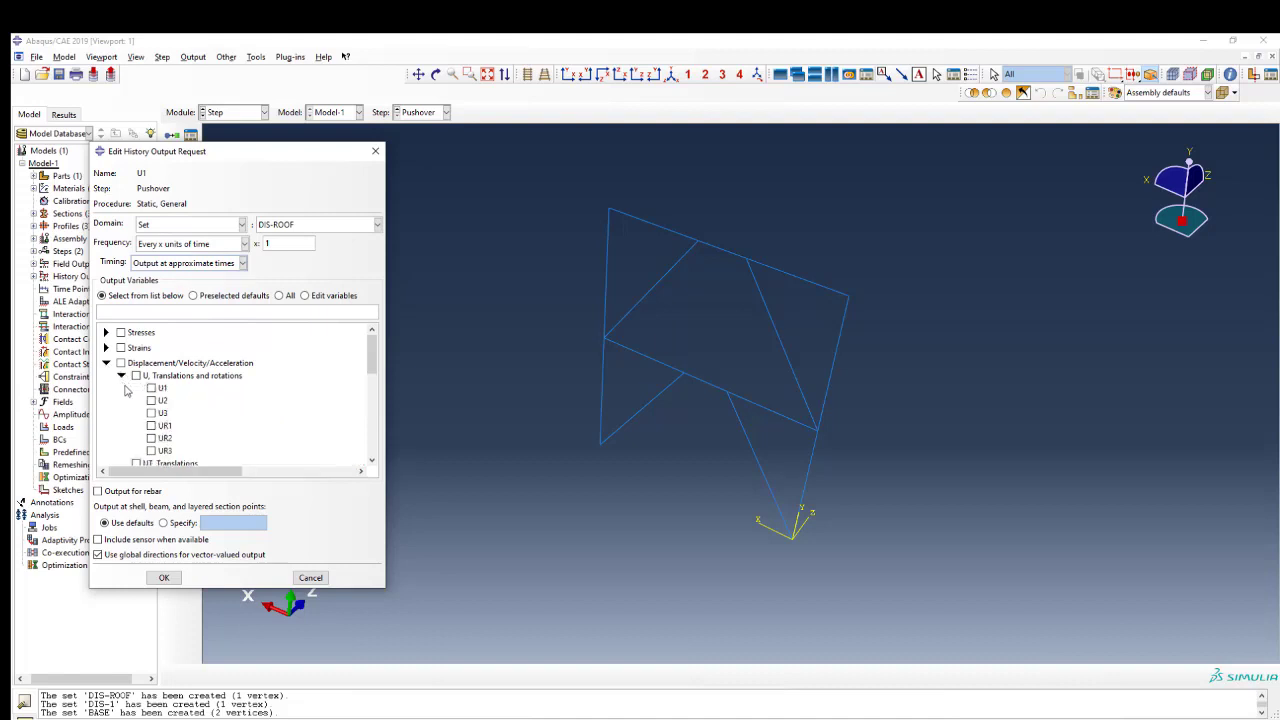
click(151, 388)
click(164, 577)
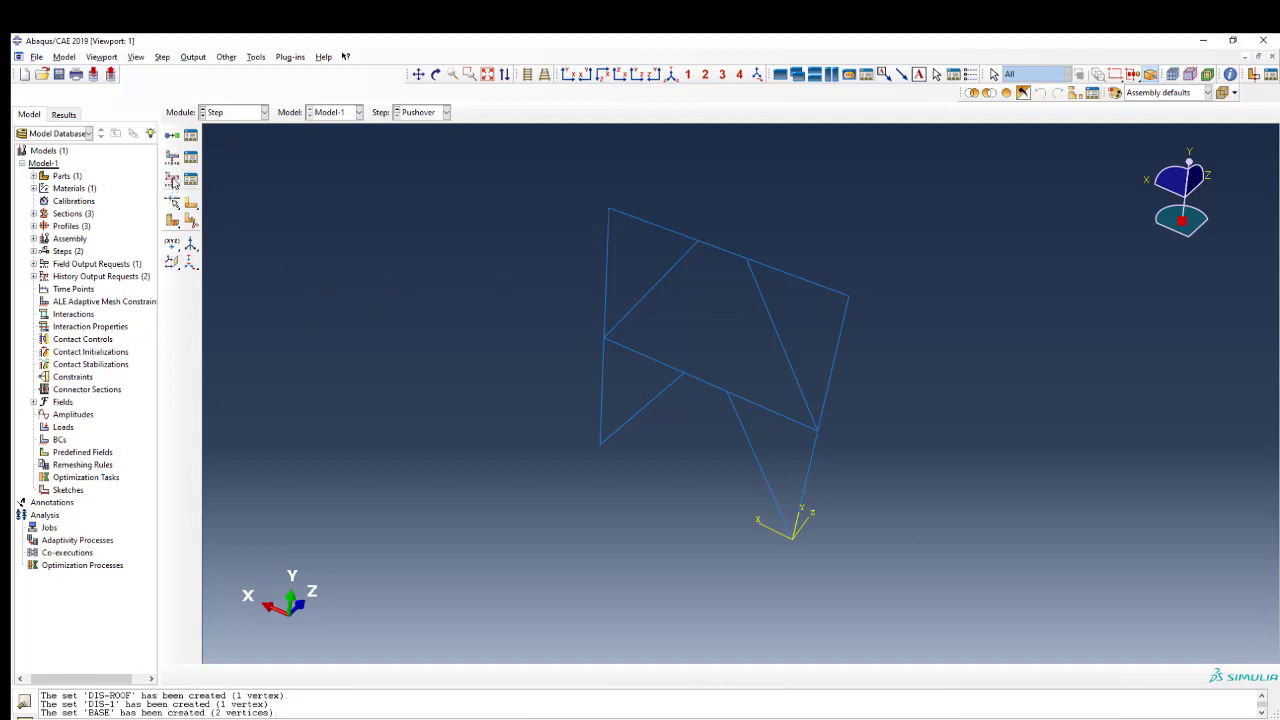
Step: Create a history output request named RF in the Pushover step, with the BASE set as its domain
click(172, 180)
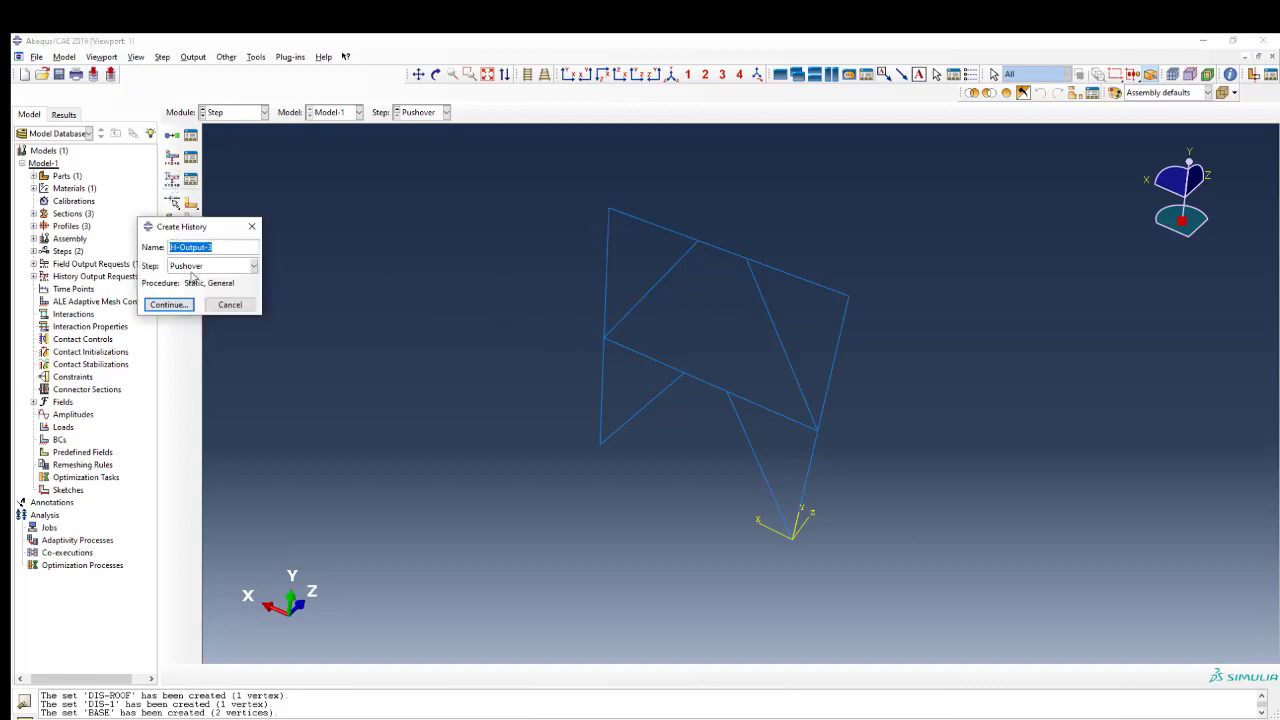
text(RF)
click(166, 305)
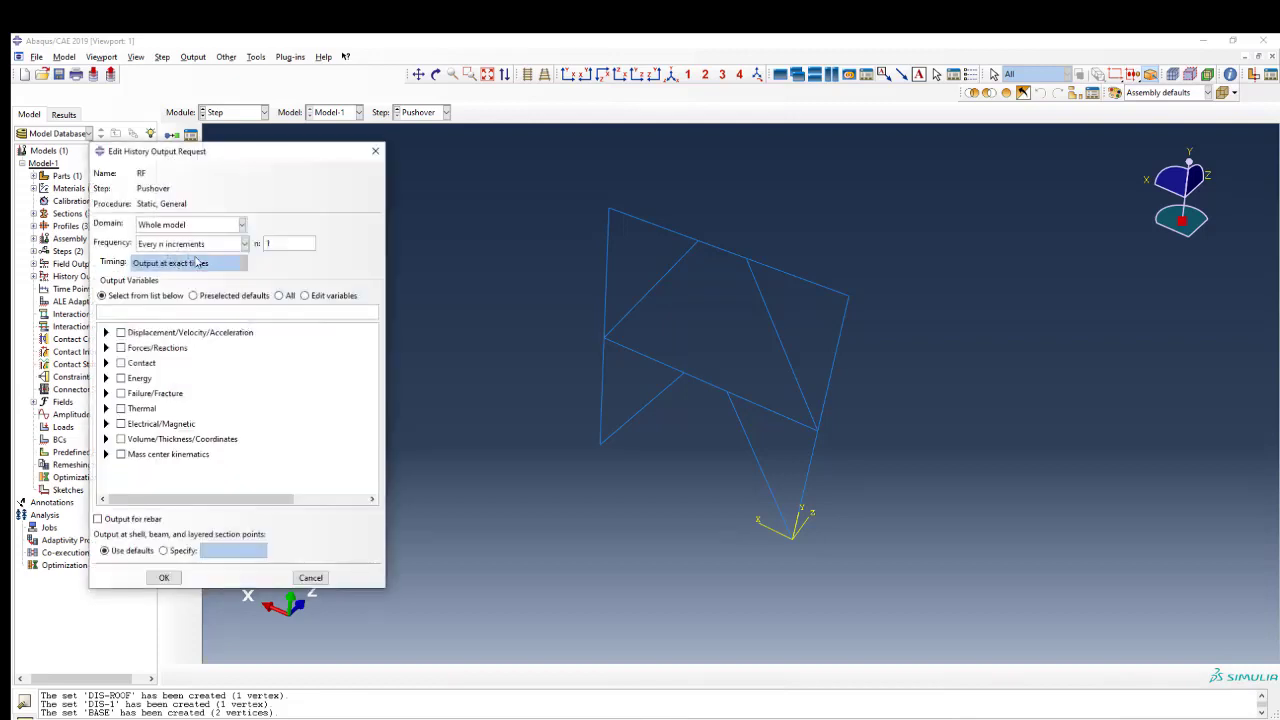
click(190, 224)
click(180, 256)
click(281, 226)
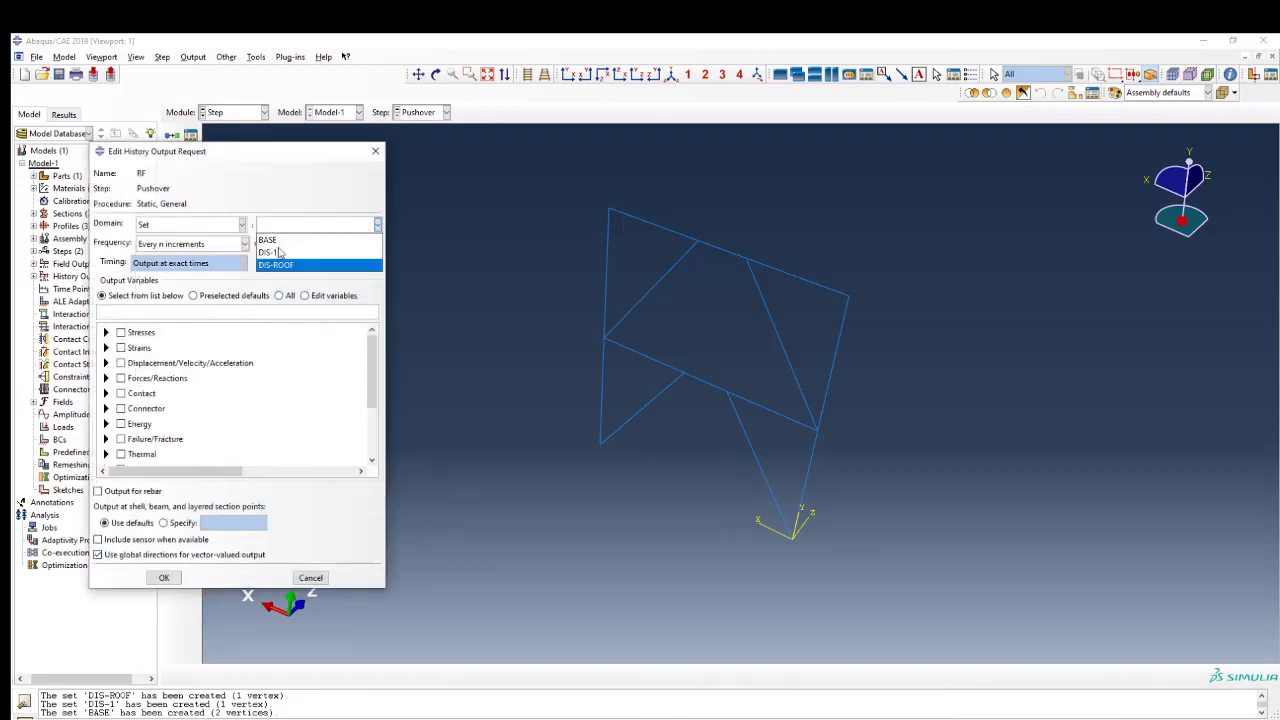
click(268, 238)
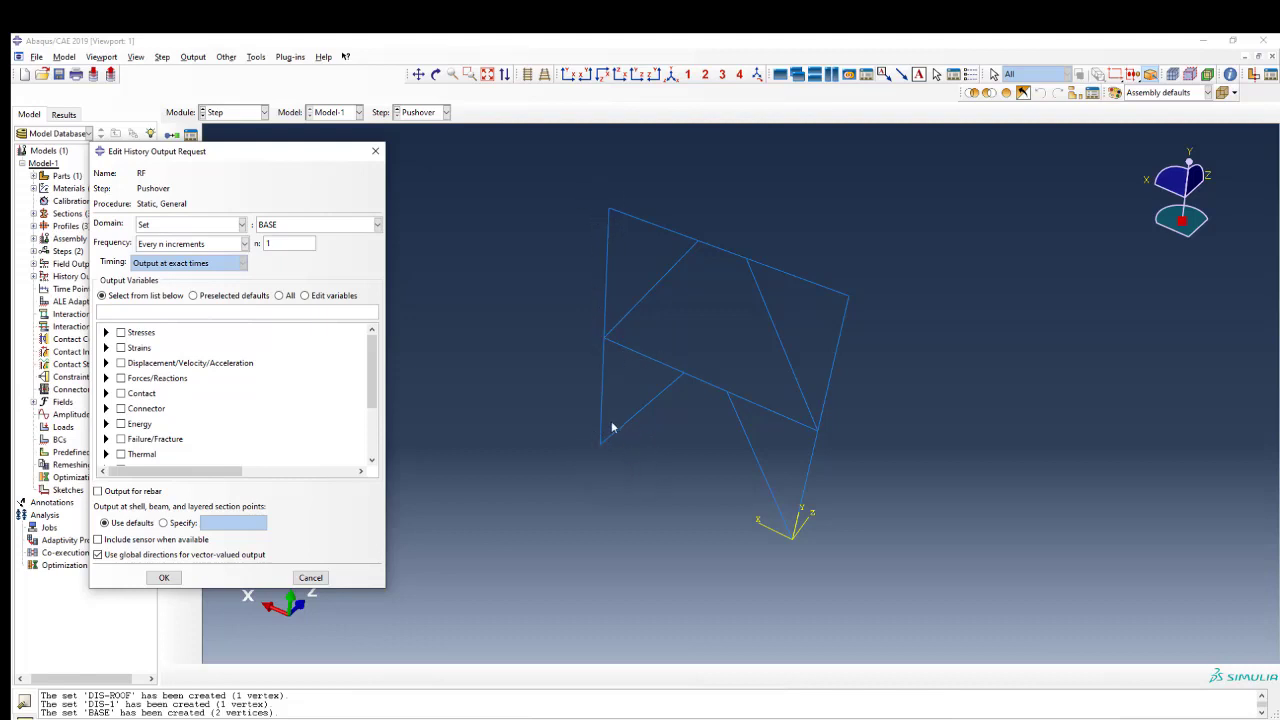
Step: Set the RF request's frequency to every 1 unit of time, with output at approximate times
click(182, 226)
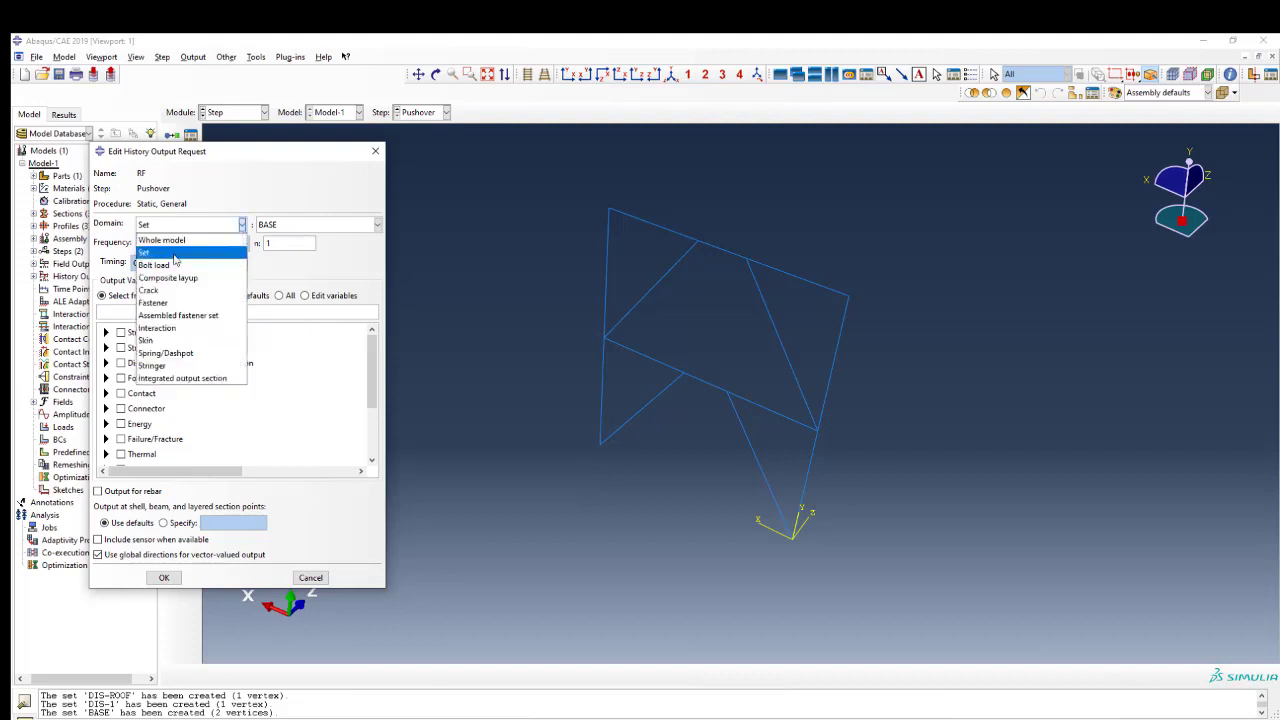
click(216, 226)
click(190, 245)
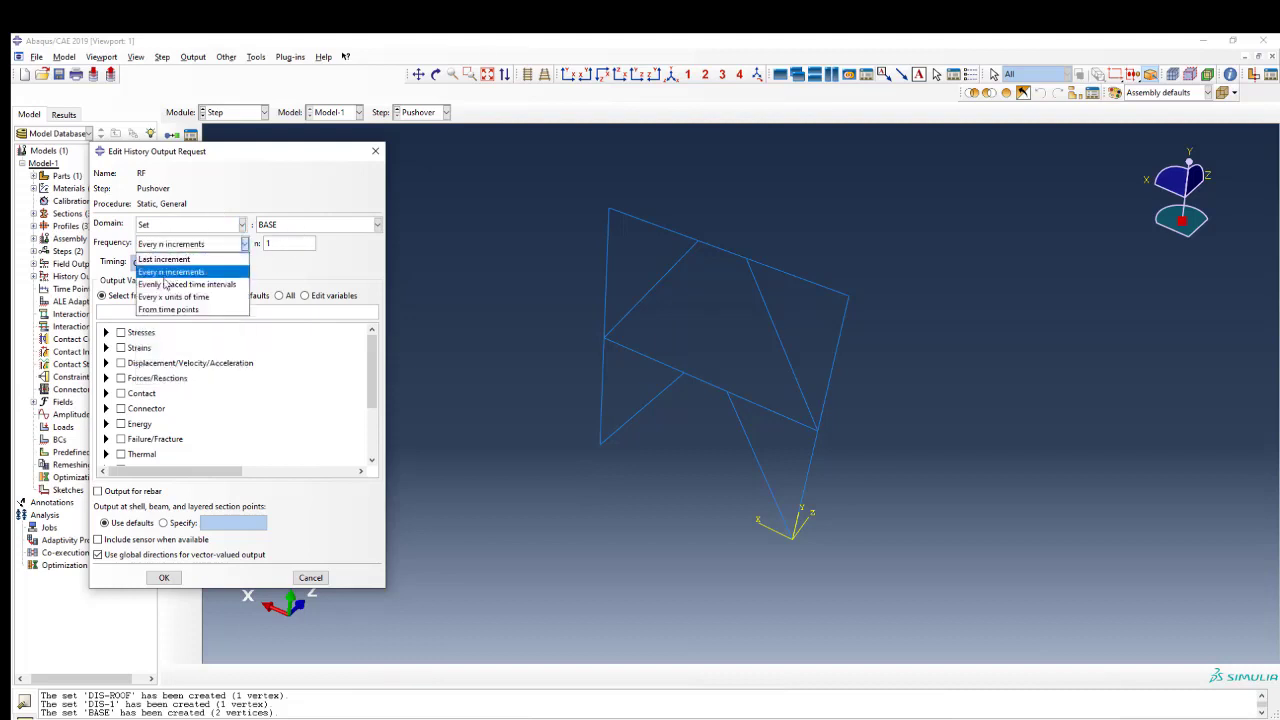
click(160, 298)
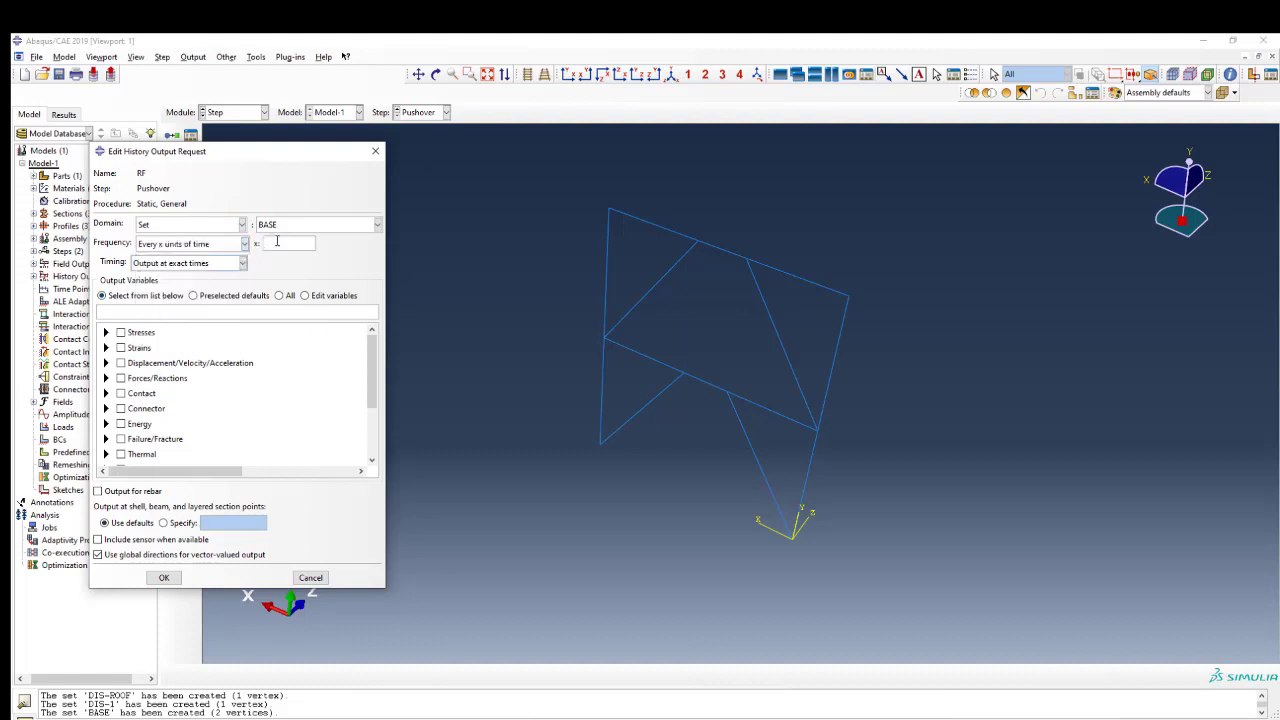
click(190, 263)
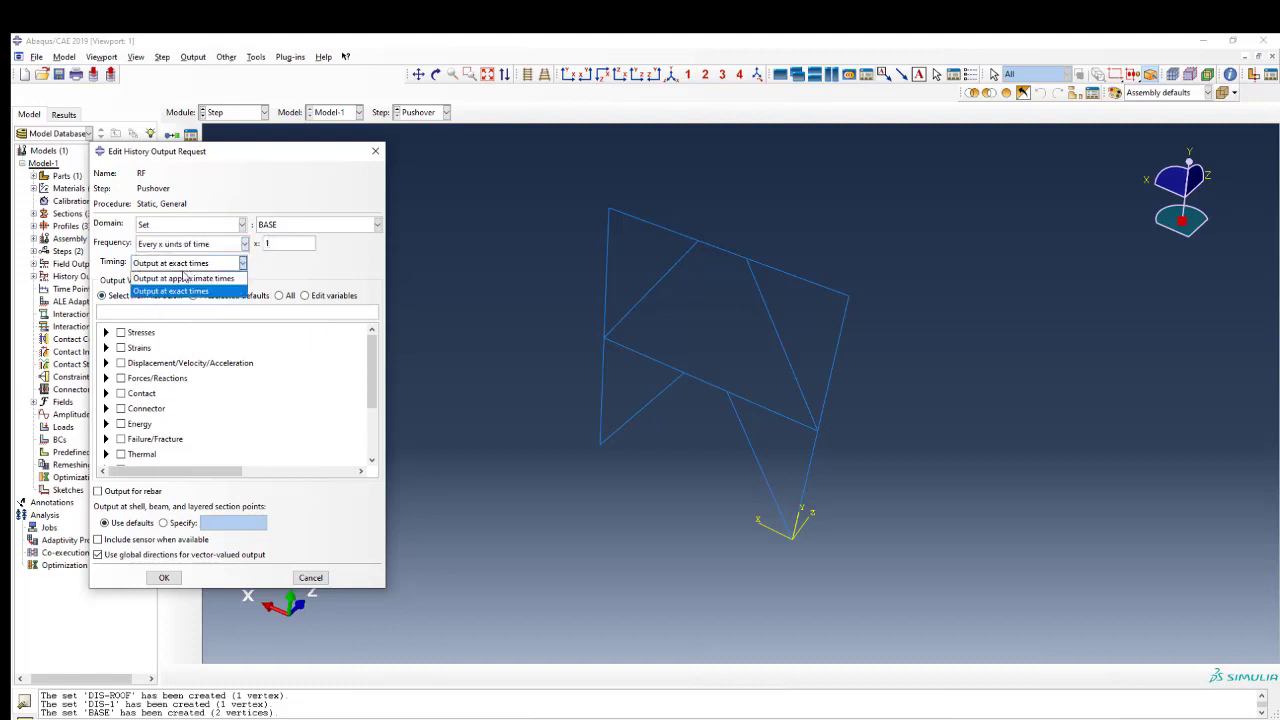
click(183, 285)
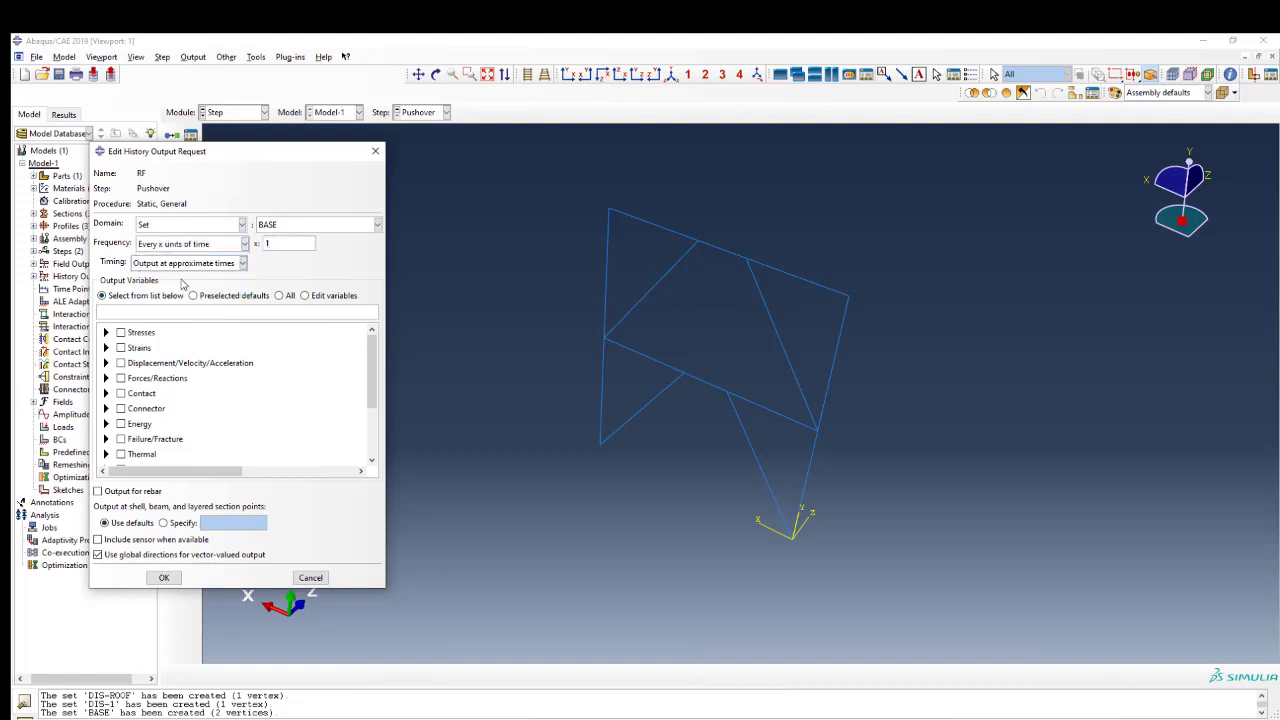
Step: Select only reaction force RF1 as the output variable and save the RF history request
click(106, 378)
click(122, 390)
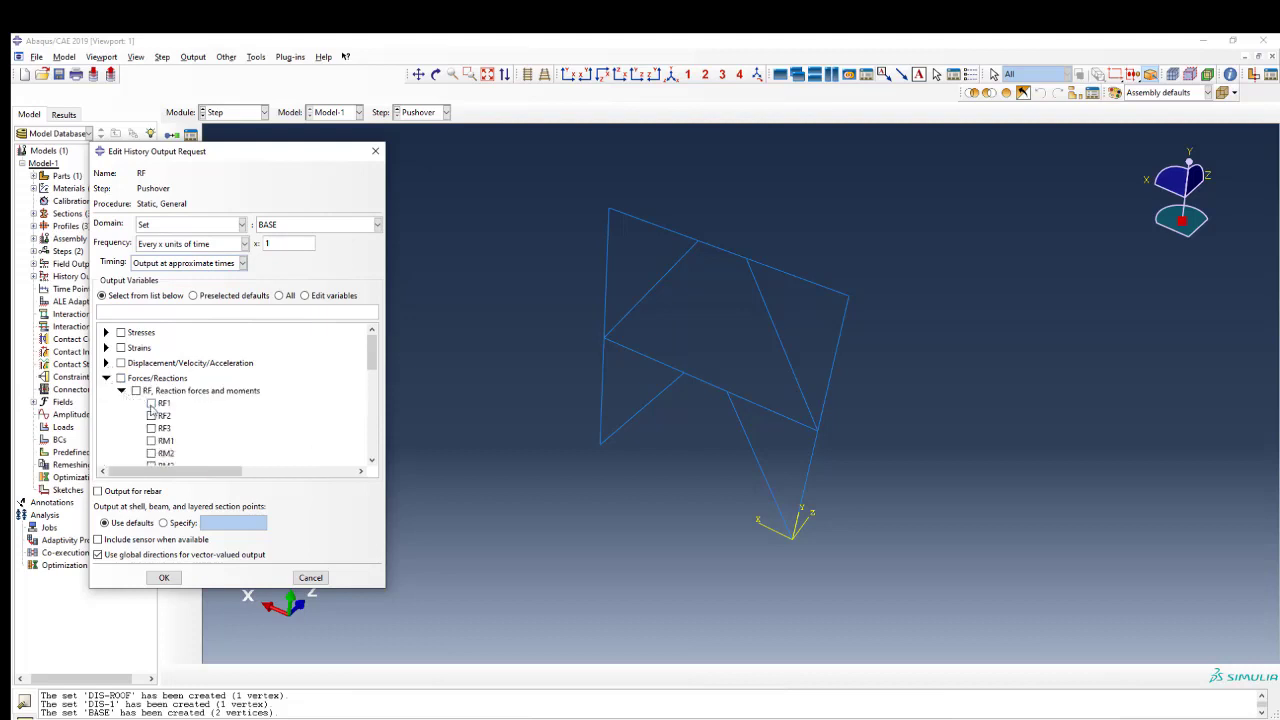
click(151, 403)
click(164, 577)
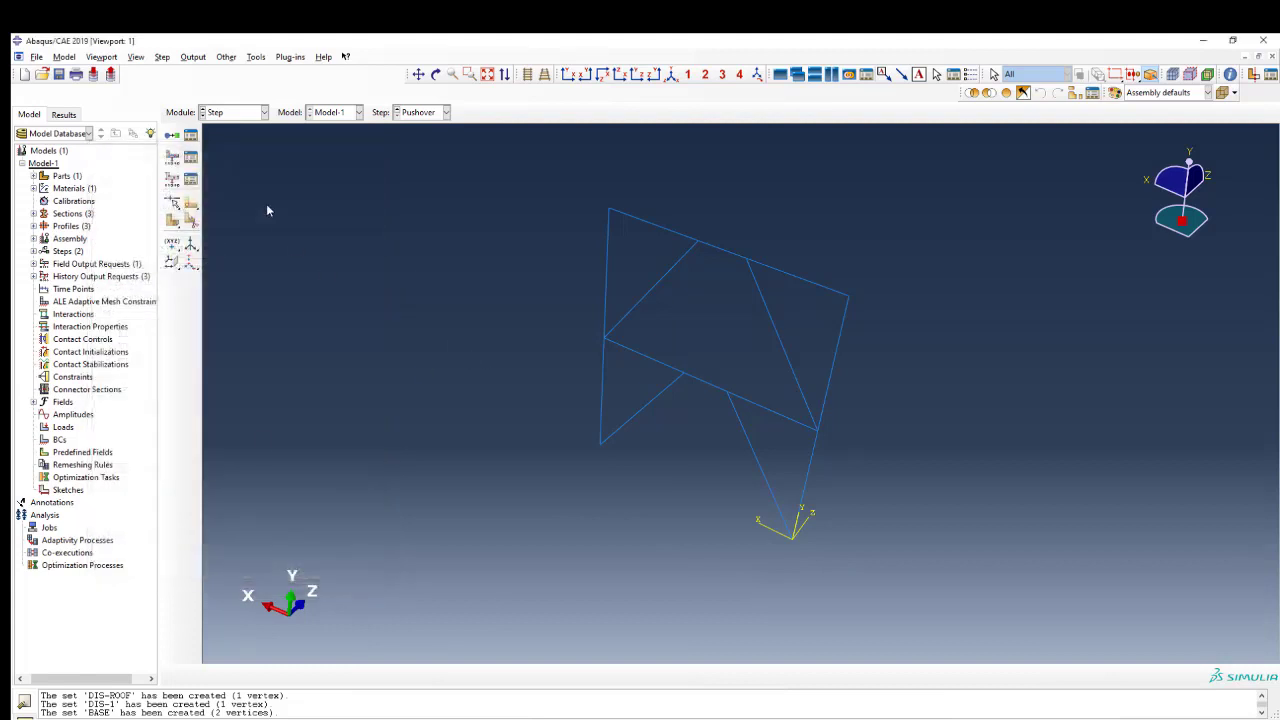
Step: Enter the Load module, and in ETABS examine the Dead load force components on the upper-left Story2 joint
click(224, 114)
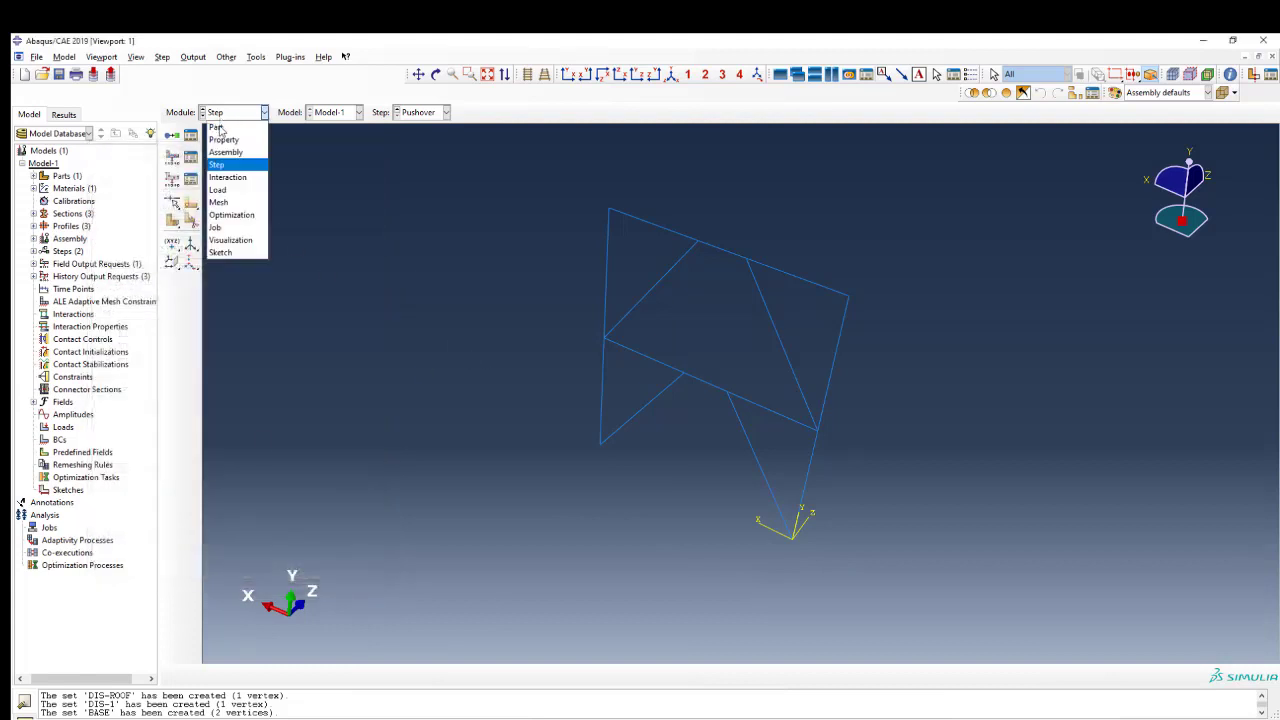
click(229, 190)
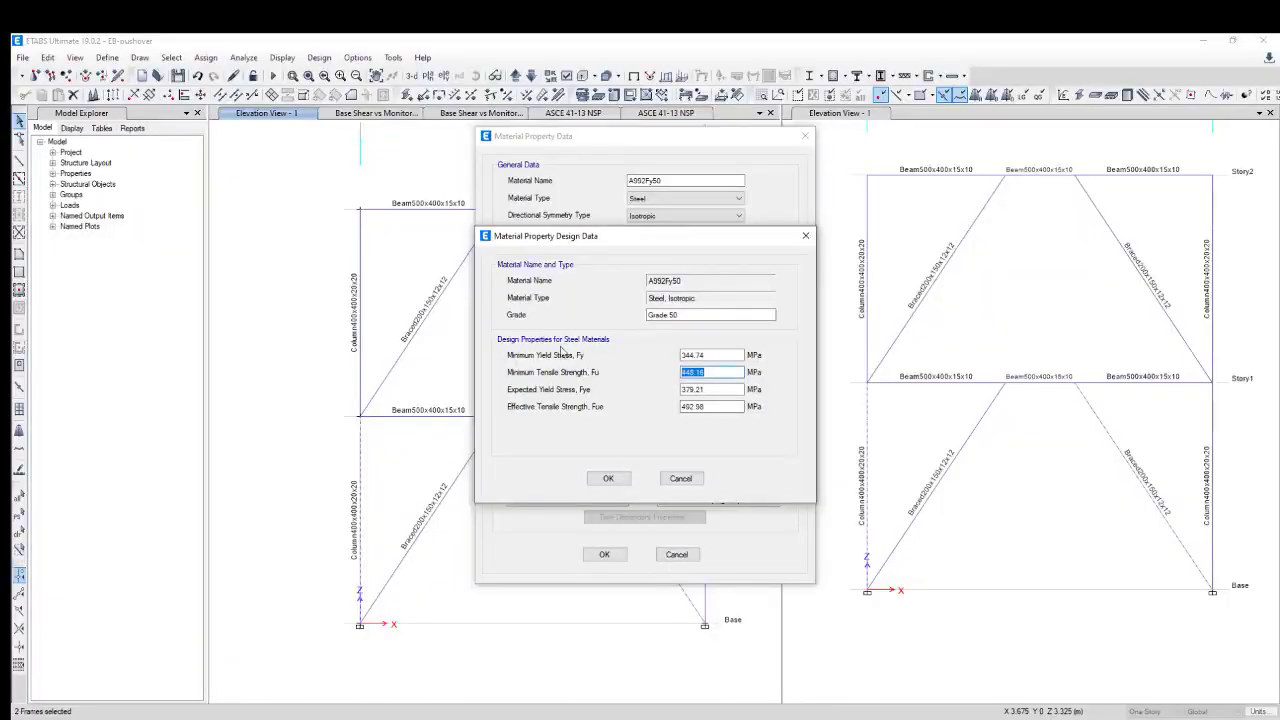
click(679, 479)
click(690, 555)
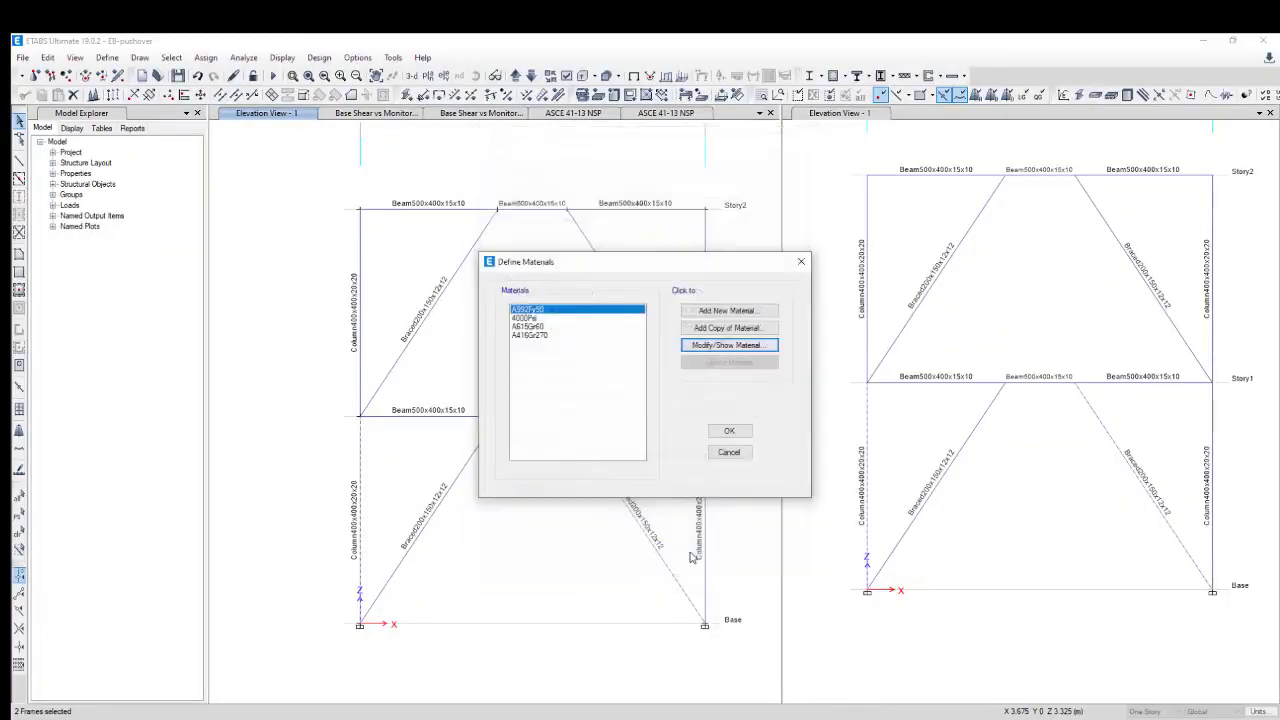
click(729, 451)
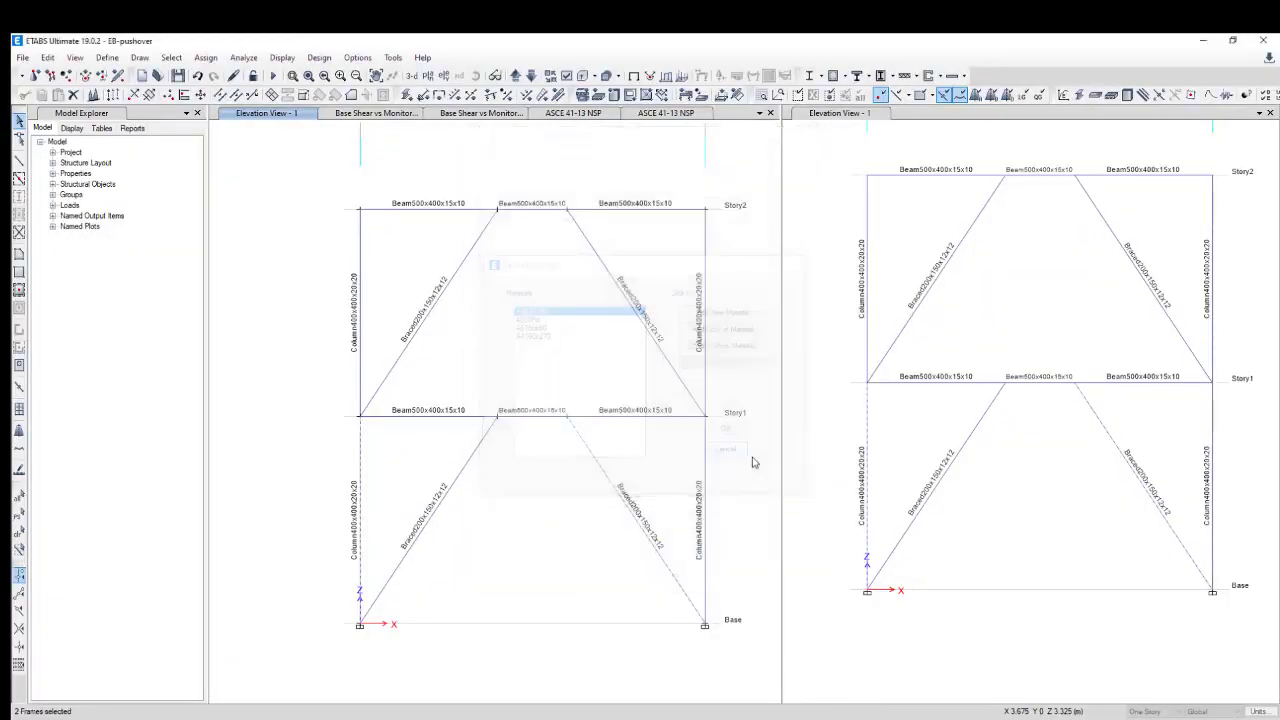
click(867, 176)
right_click(867, 176)
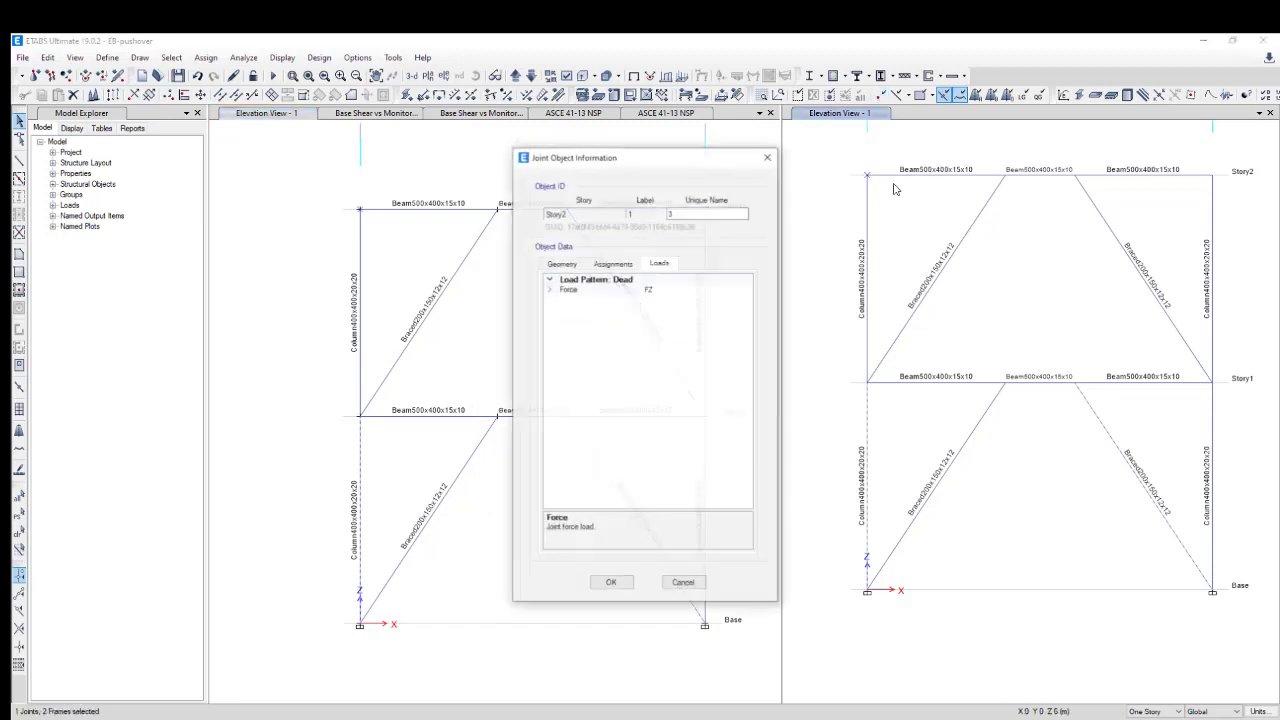
click(550, 290)
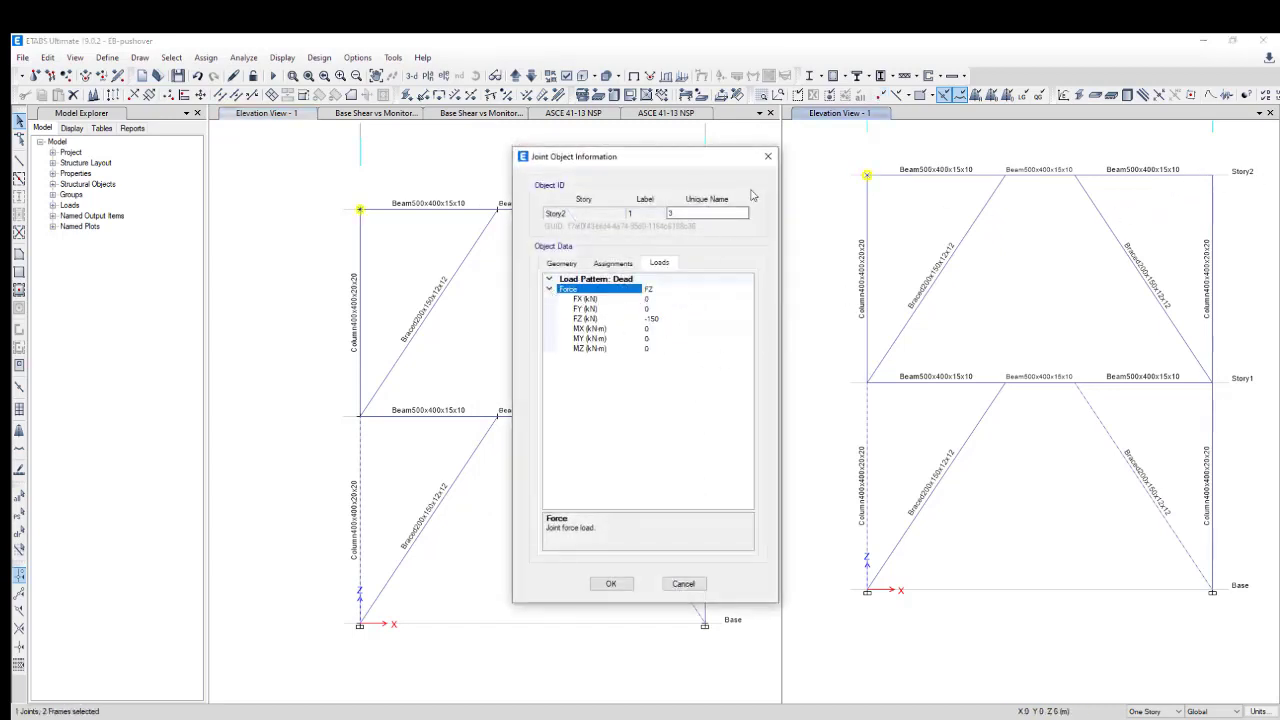
click(769, 157)
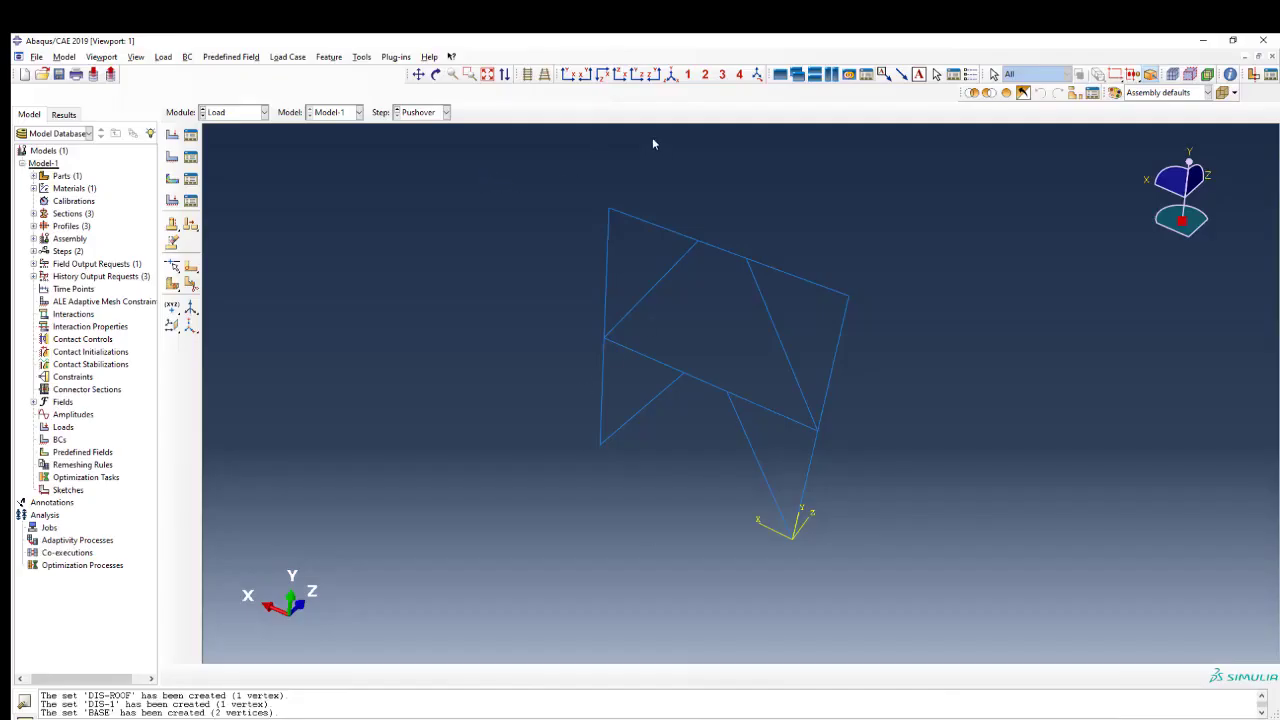
click(569, 75)
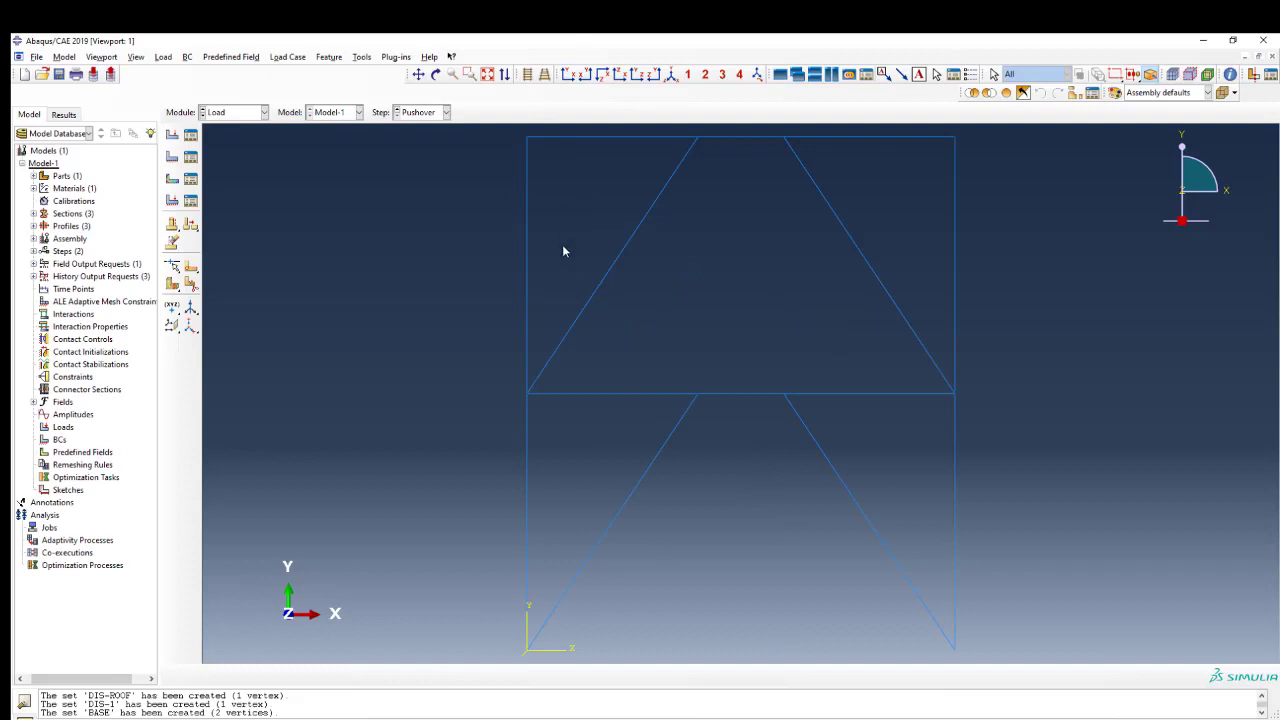
scroll(563, 251, up, 1)
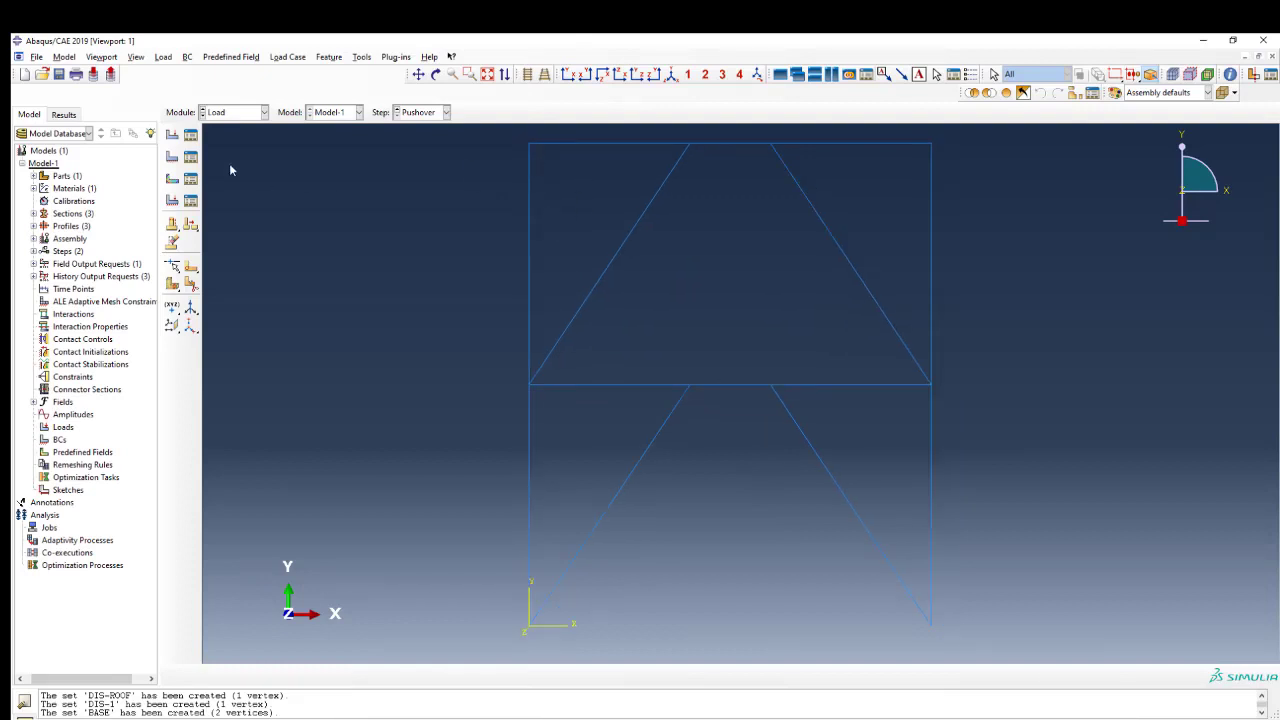
click(174, 136)
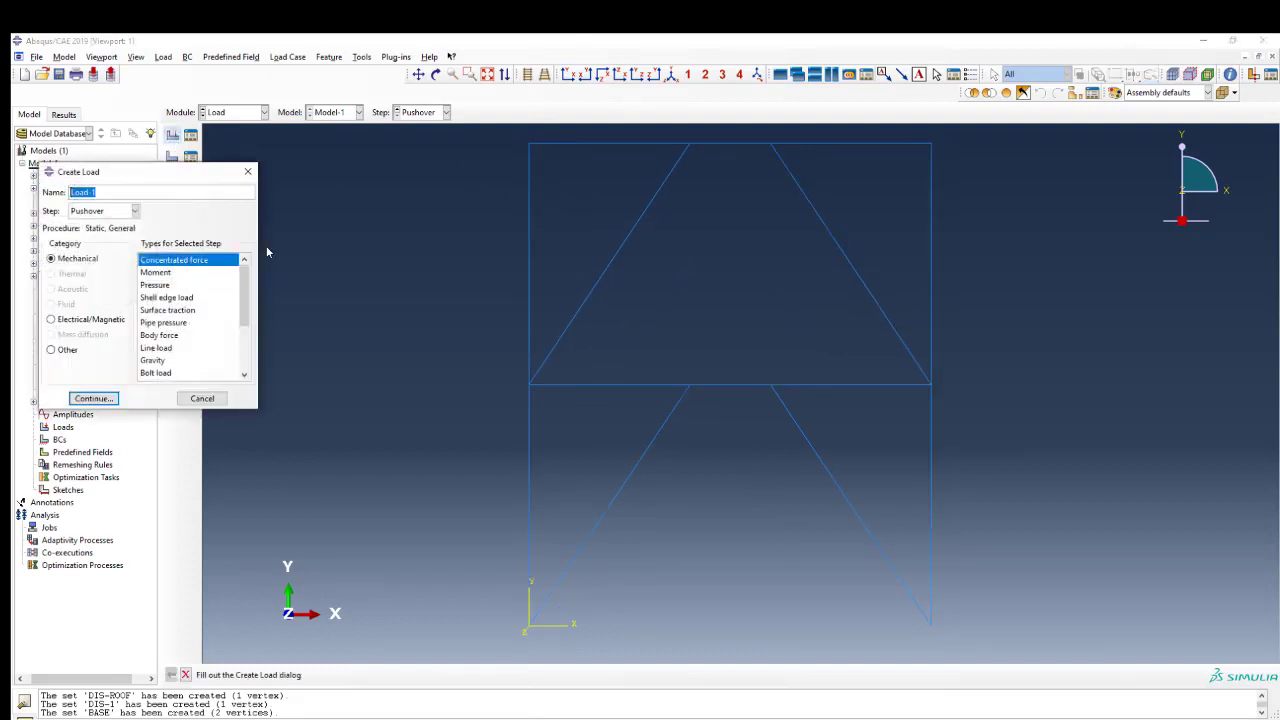
text(DEAD-LOAD)
click(99, 215)
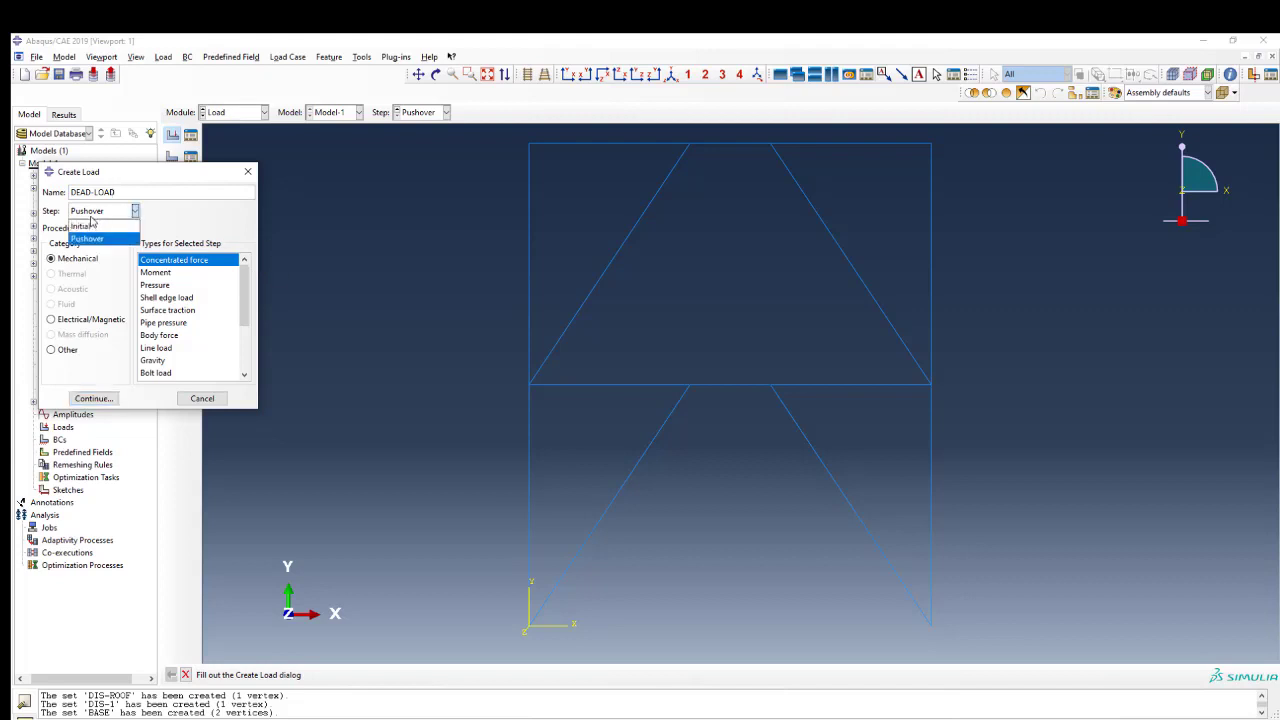
click(91, 215)
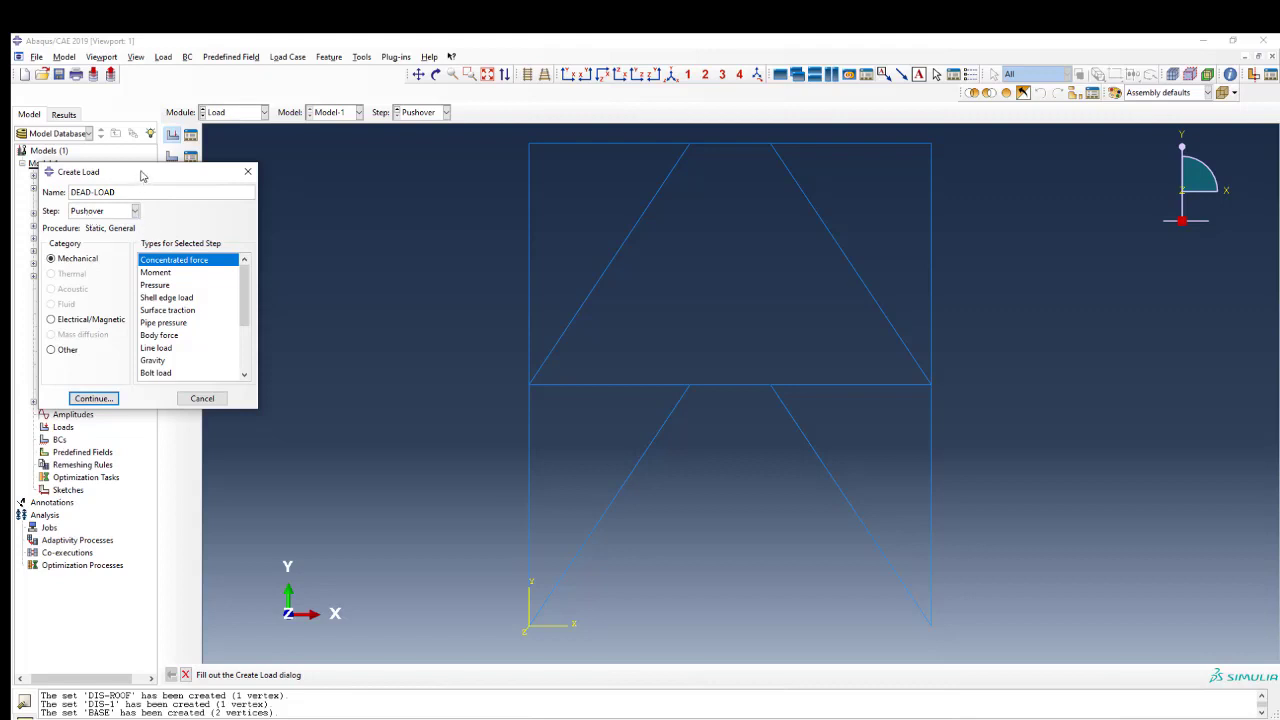
drag(142, 176, 151, 201)
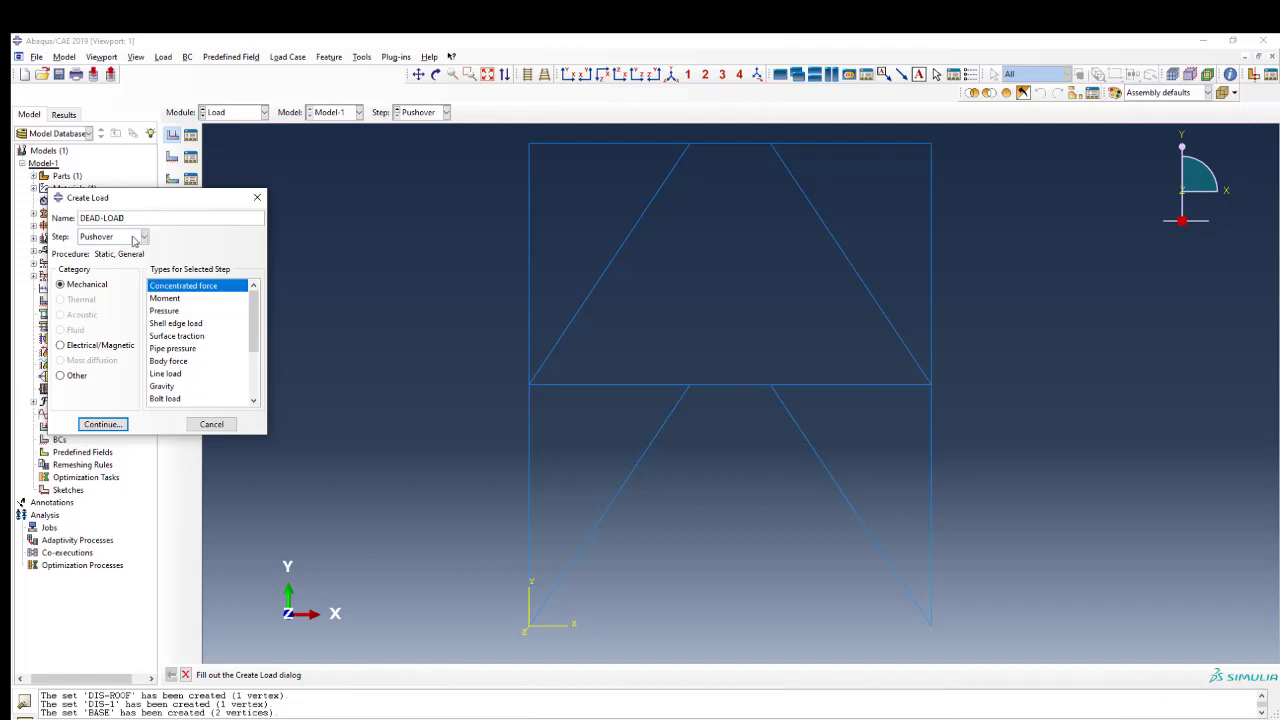
drag(189, 202, 194, 221)
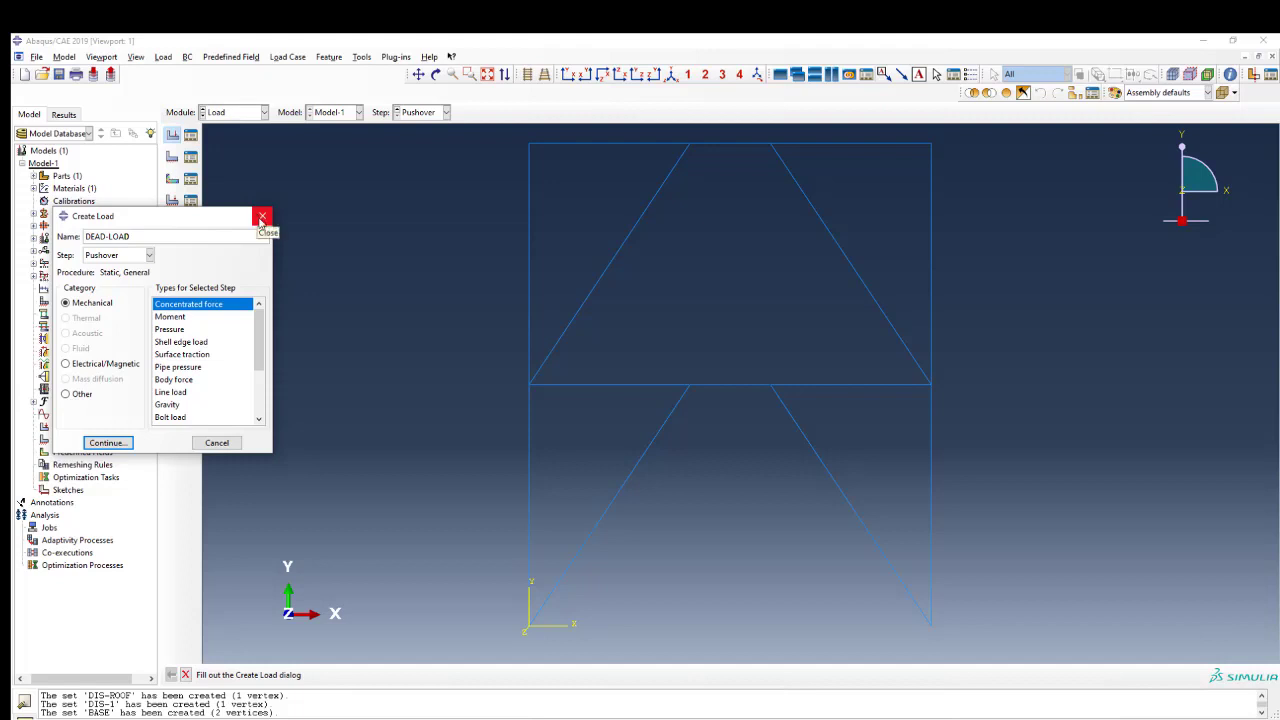
click(149, 255)
click(149, 255)
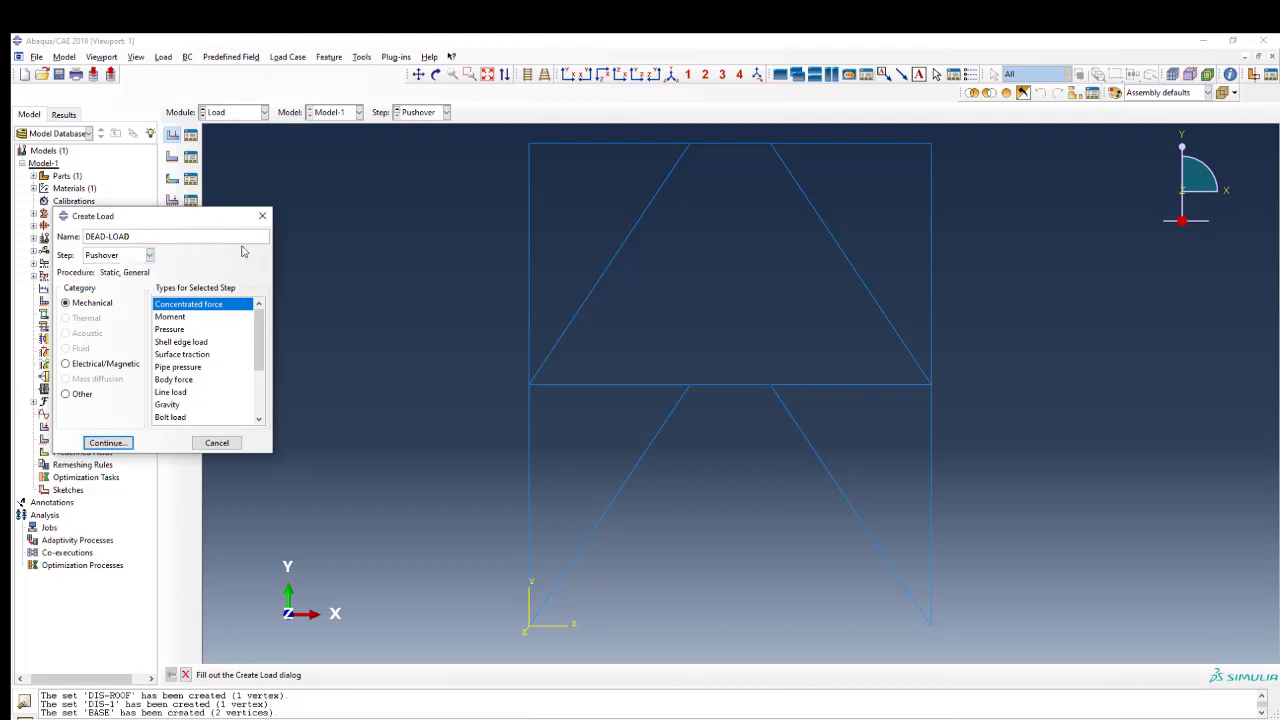
click(262, 217)
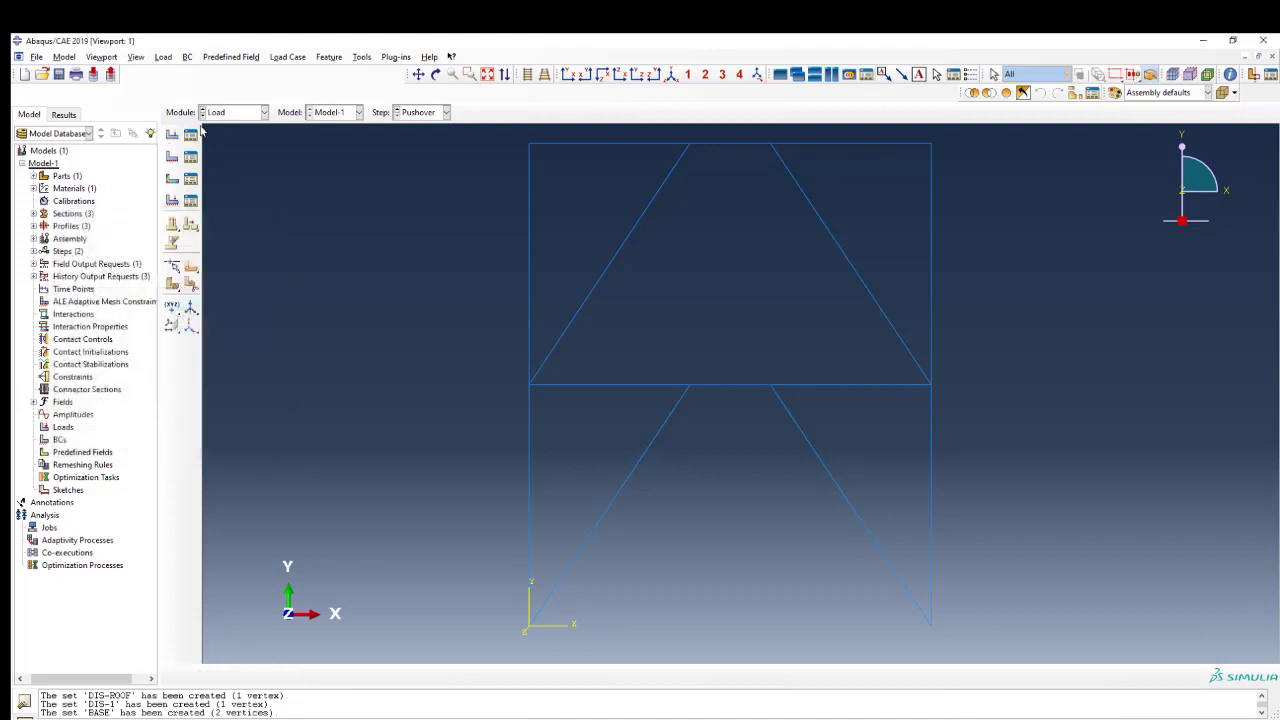
Step: Return to the Step module and set the Pushover step's time period to 1
click(228, 112)
click(218, 164)
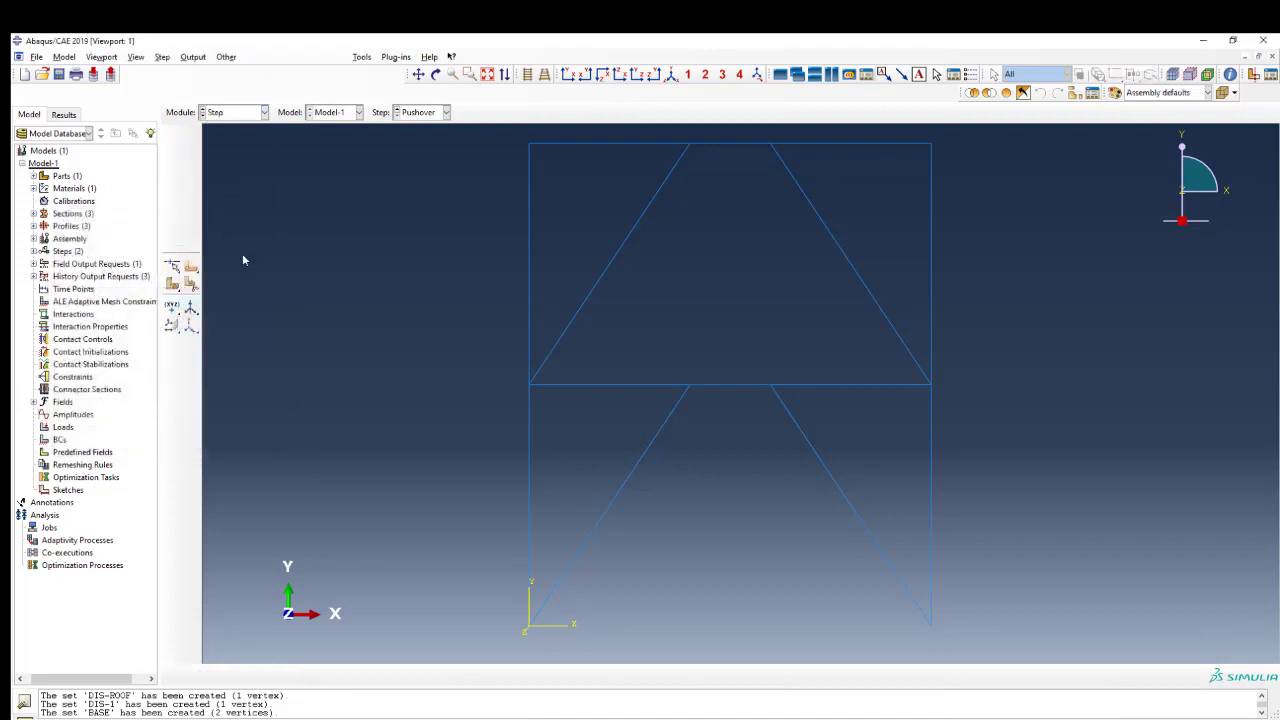
click(192, 136)
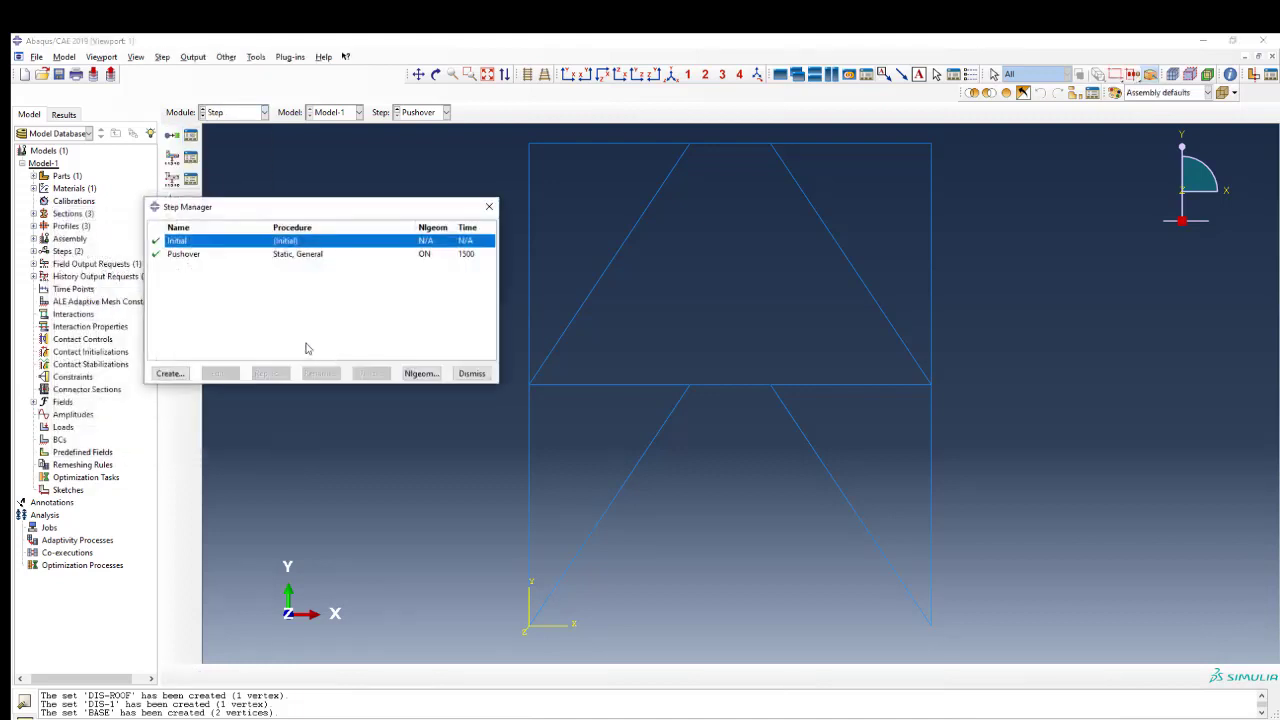
click(215, 257)
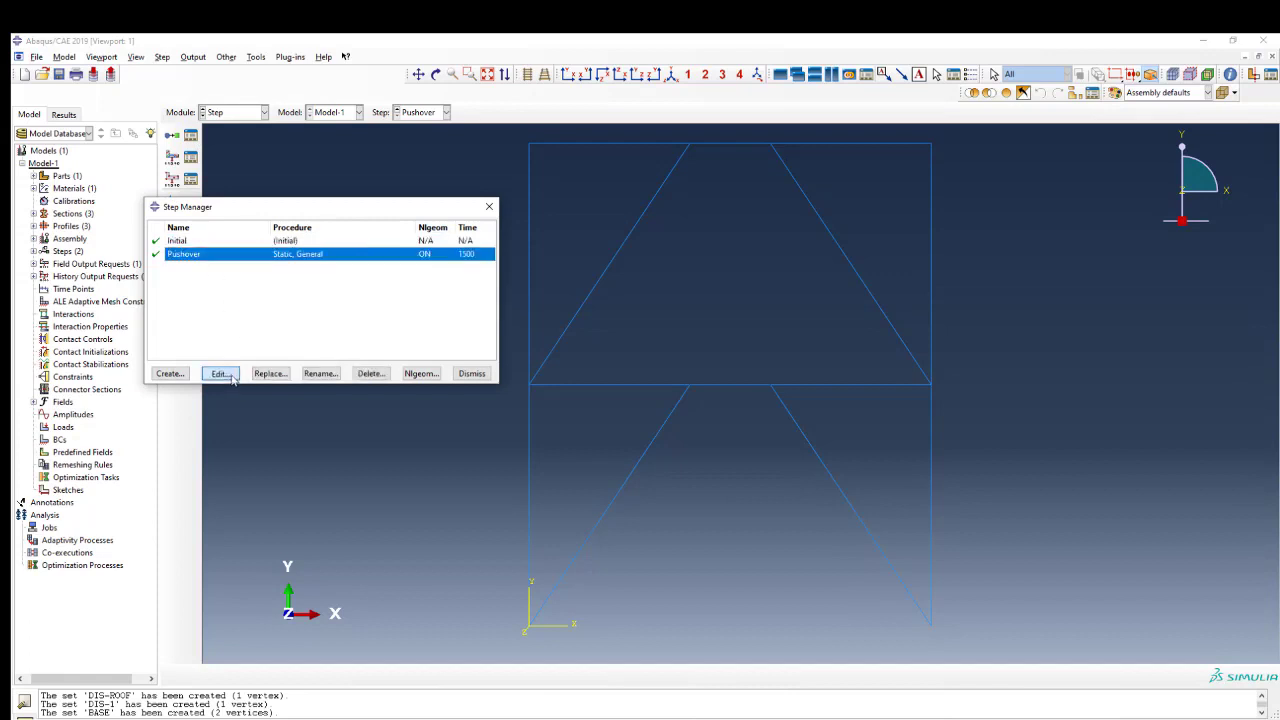
click(219, 373)
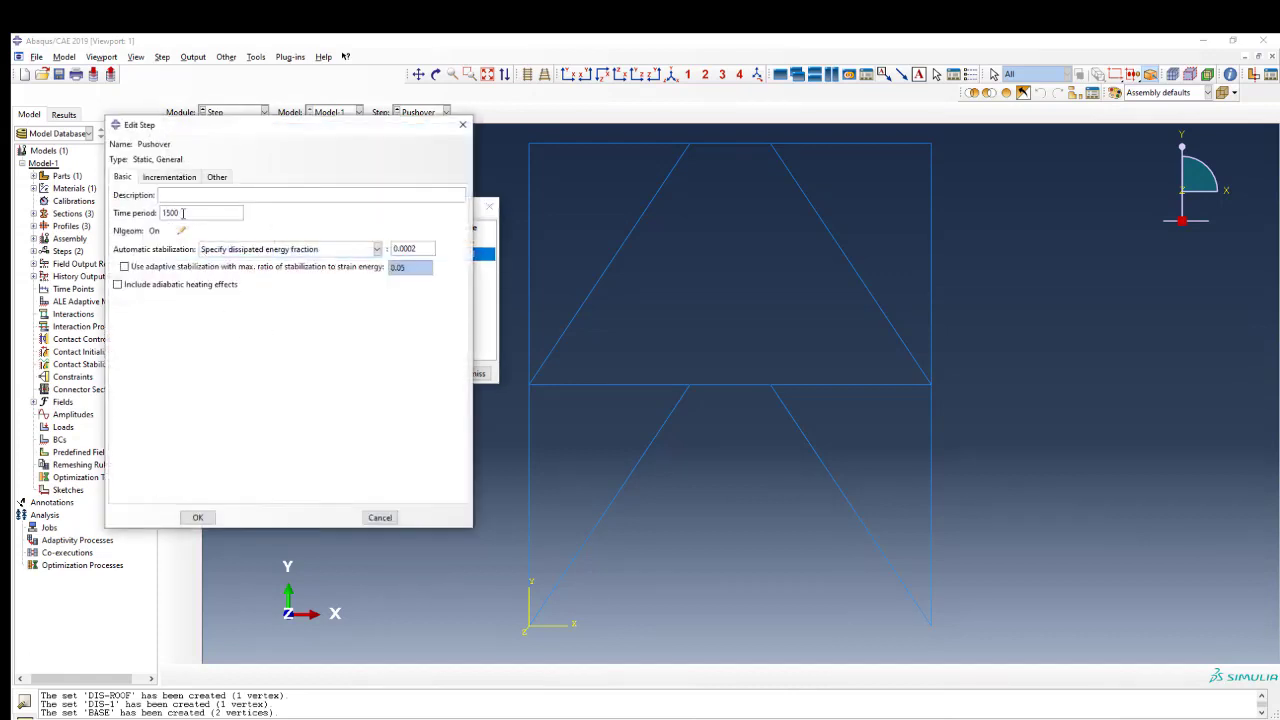
drag(183, 213, 166, 214)
text(1)
Step: Set the Pushover step's maximum number of increments to 100 and maximum increment size to 0.1, and save the edits
click(170, 177)
drag(265, 213, 240, 215)
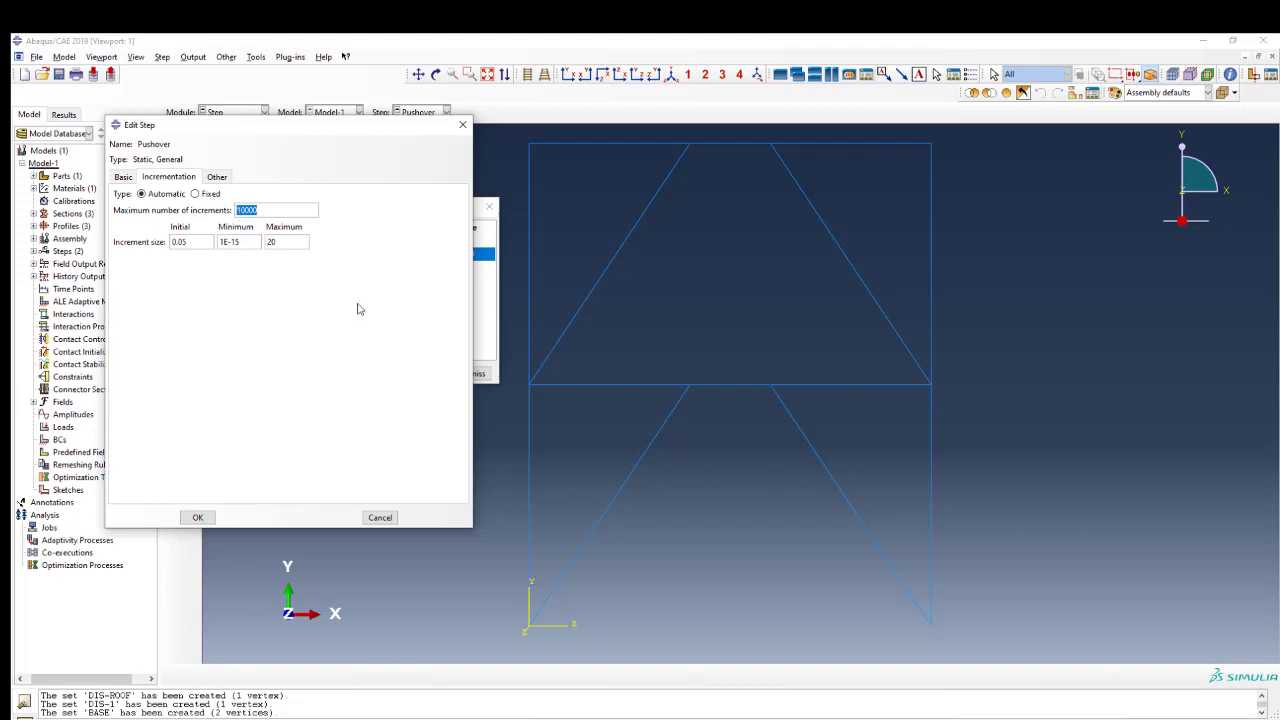
text(100)
click(270, 245)
text(0.1)
click(198, 518)
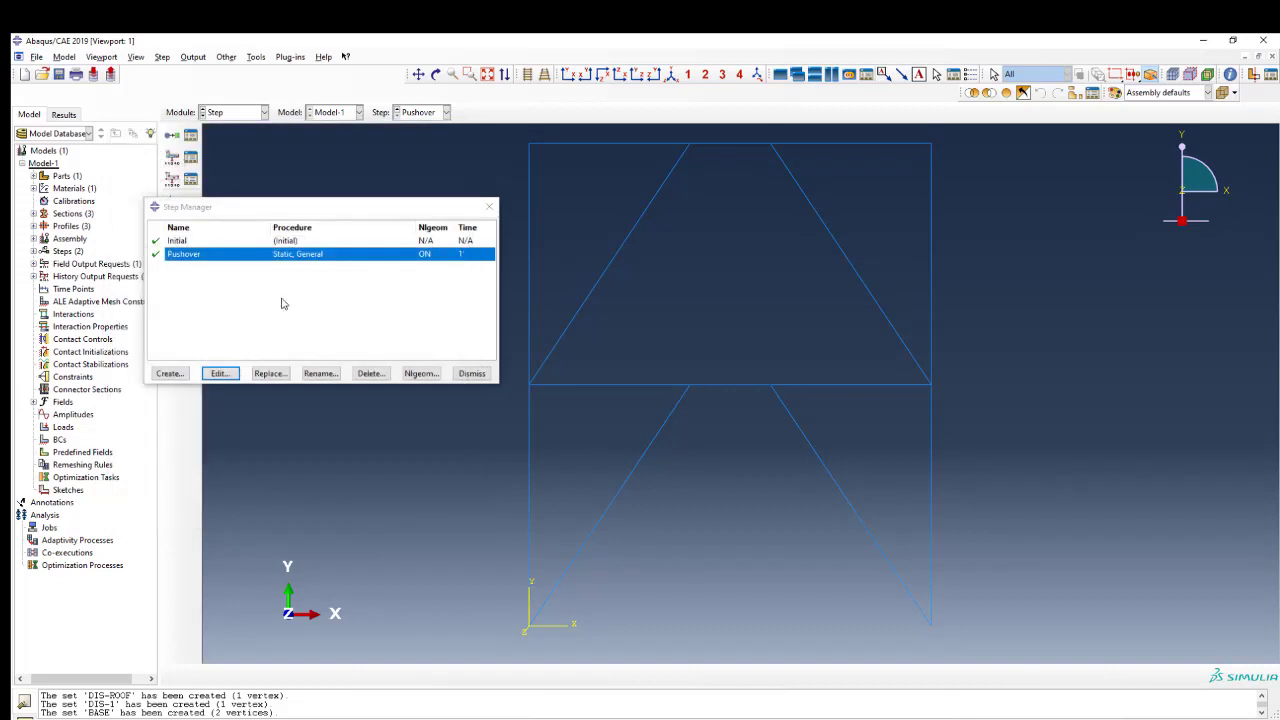
Step: Rename the Pushover step as GRAVITY
click(338, 376)
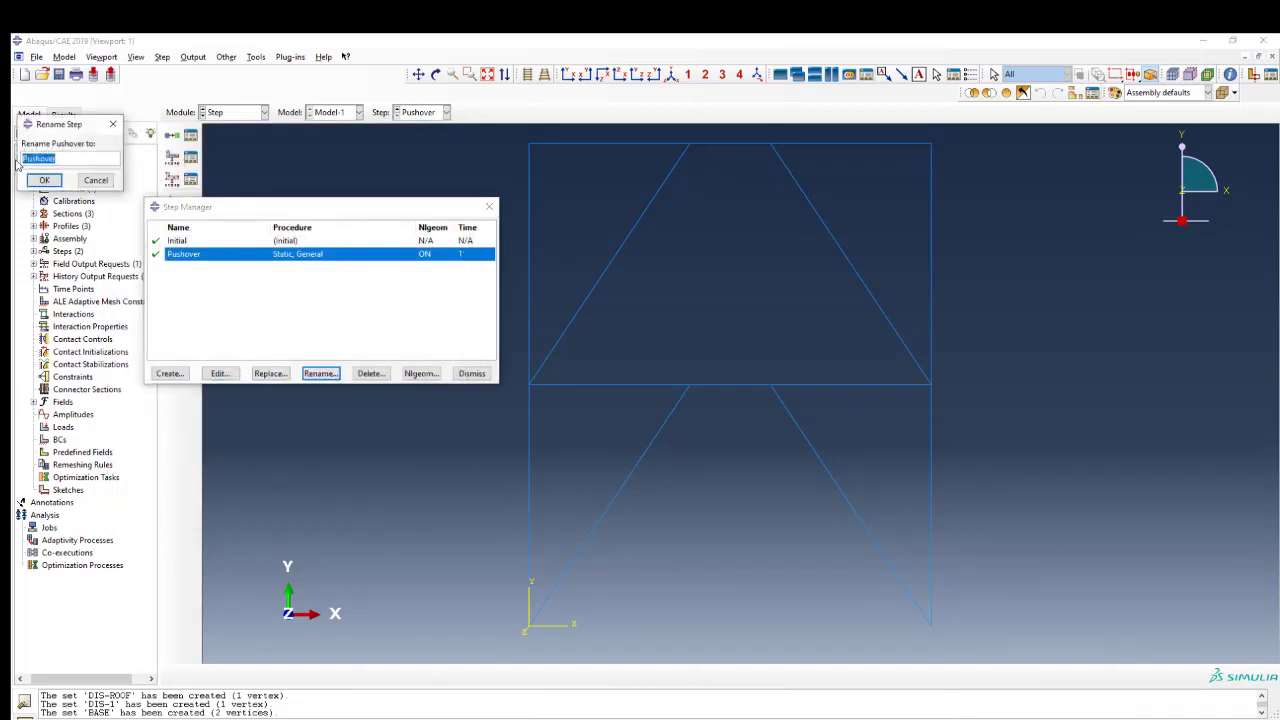
text(GRAVITY)
click(41, 184)
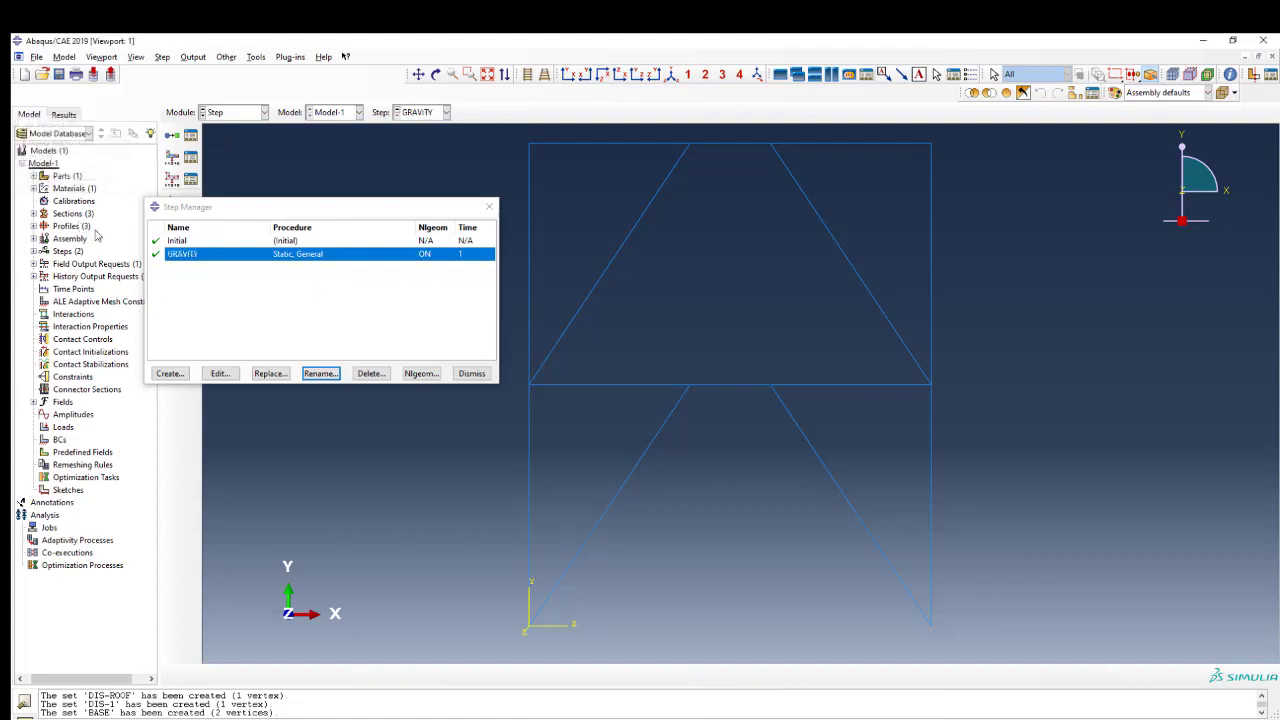
Step: Create a Static, General step named PUSHOVER after GRAVITY with a time period of 1500
click(170, 374)
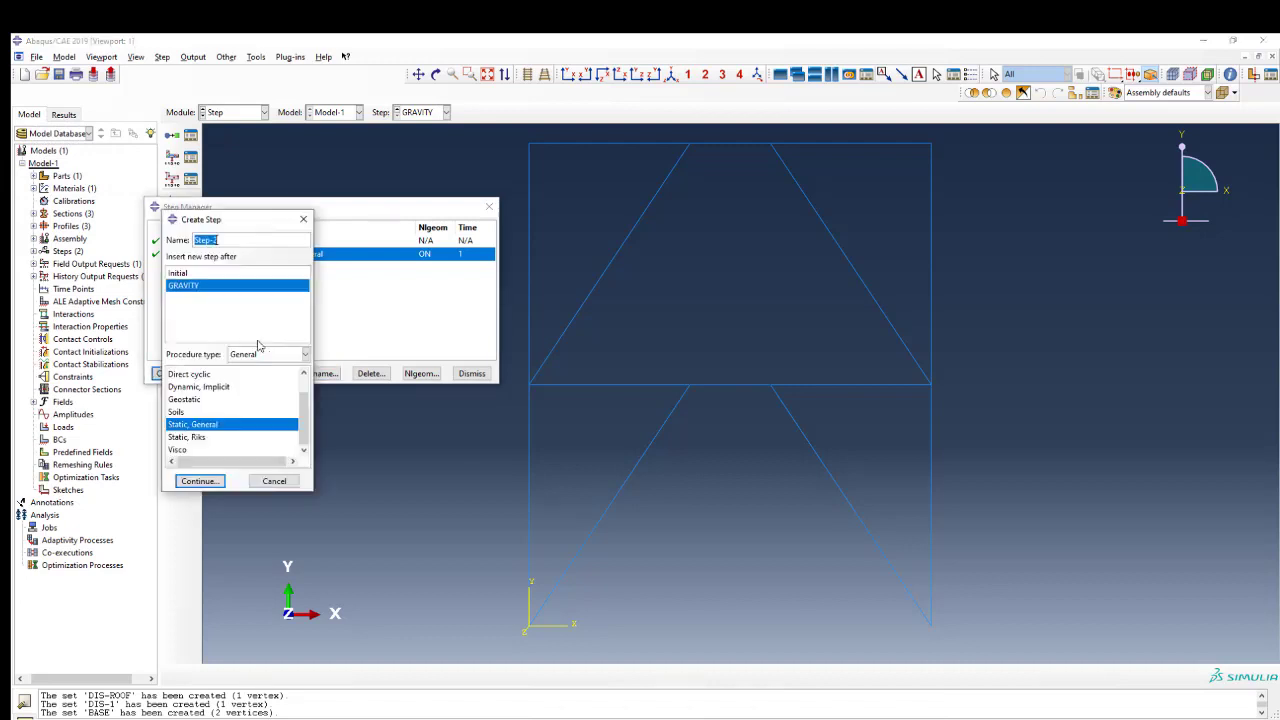
text(PUSHOVER)
click(206, 484)
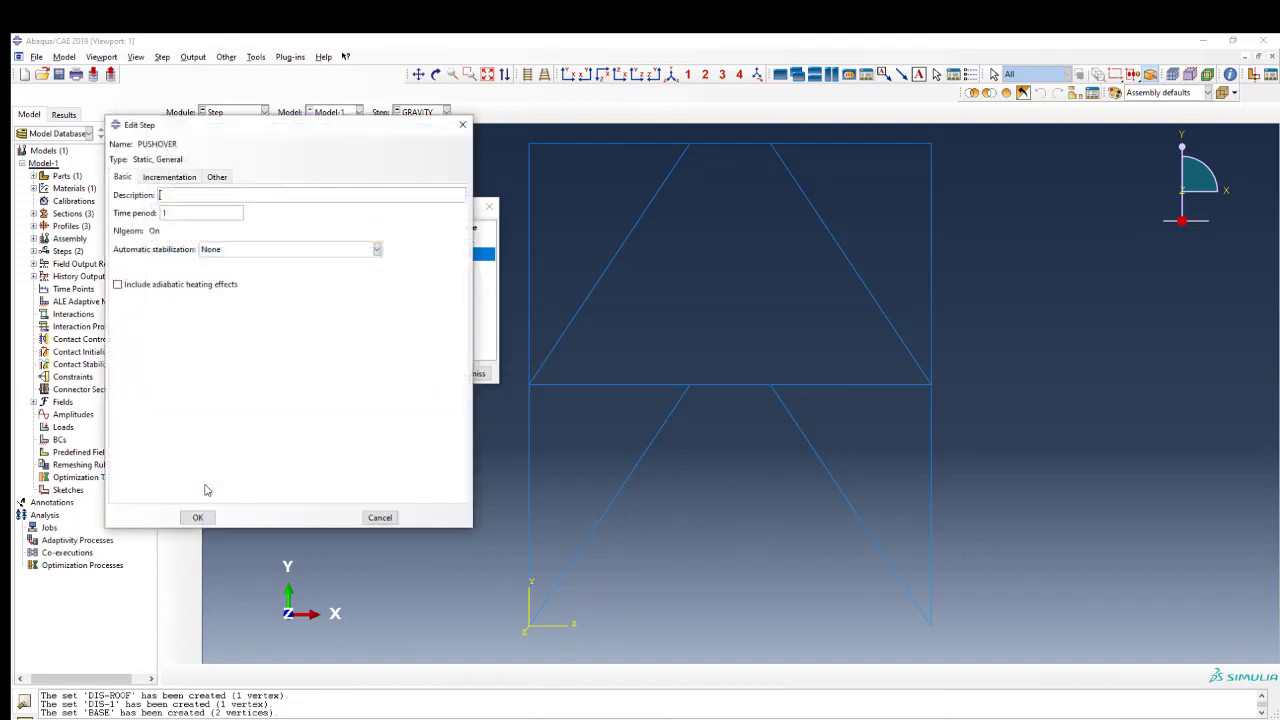
click(180, 216)
text(500)
click(236, 252)
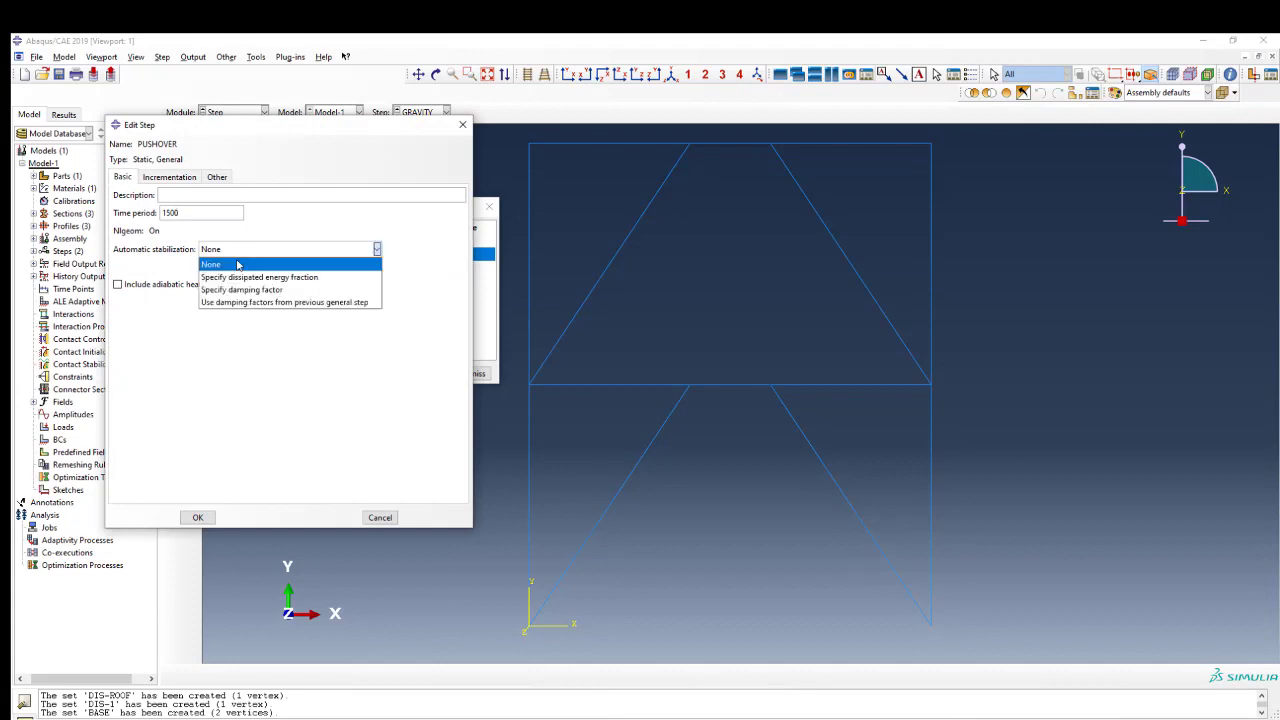
click(245, 278)
click(222, 272)
Step: Set the PUSHOVER step's maximum increments to 10000 and its initial, minimum and maximum increment sizes to 0.05, 1E-15 and 20, and save it
click(172, 178)
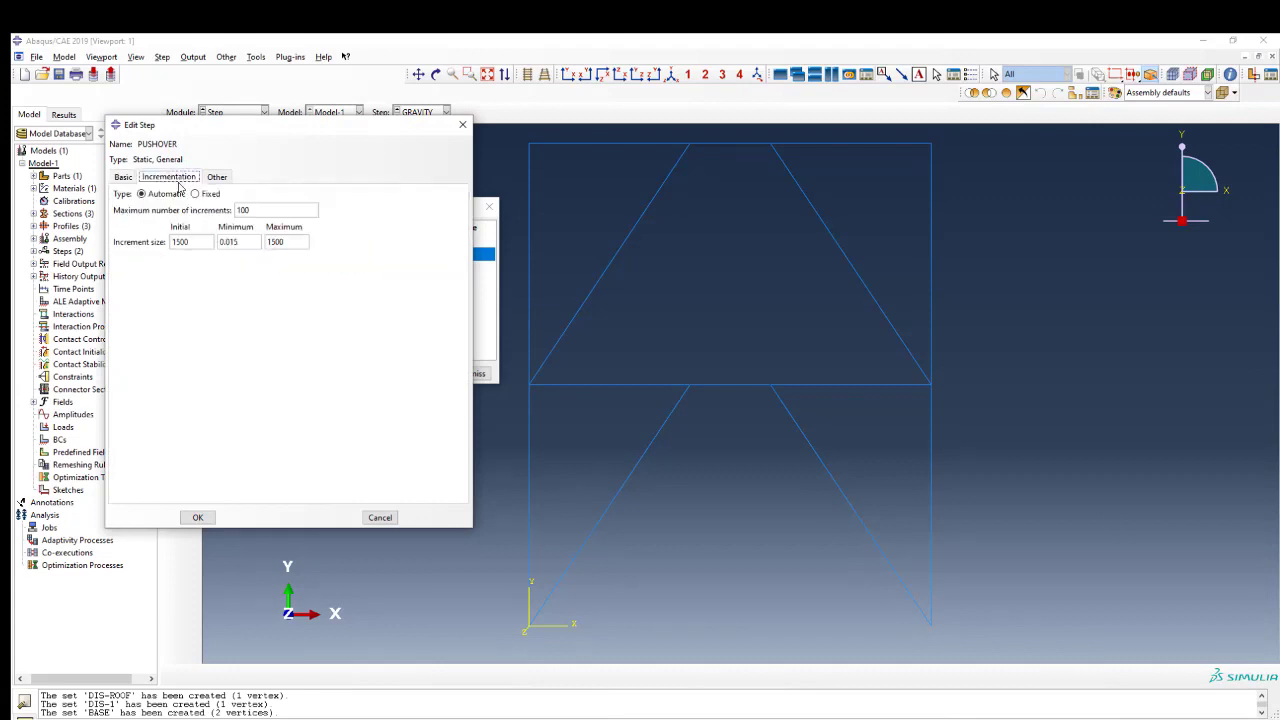
click(255, 212)
text(00)
double_click(172, 243)
text(1)
key(BackSpace)
key(BackSpace)
text(1)
double_click(252, 241)
text(1E-15)
double_click(273, 242)
text(1)
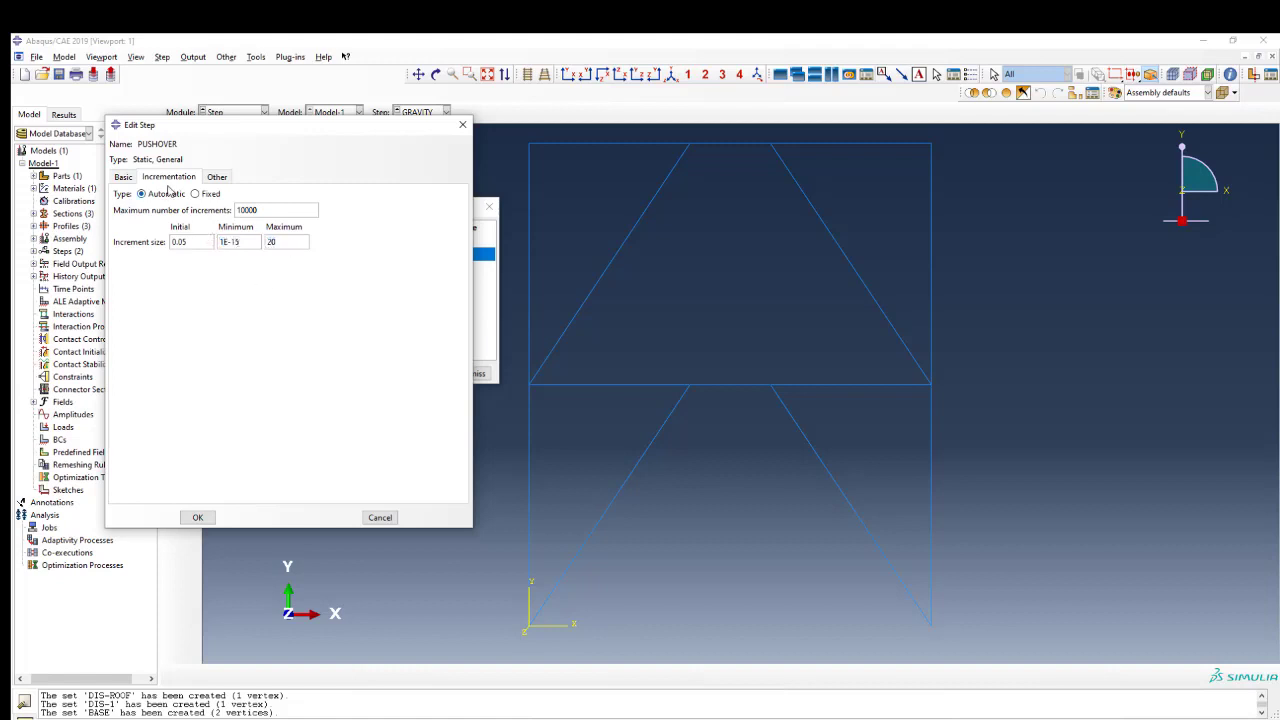
click(197, 517)
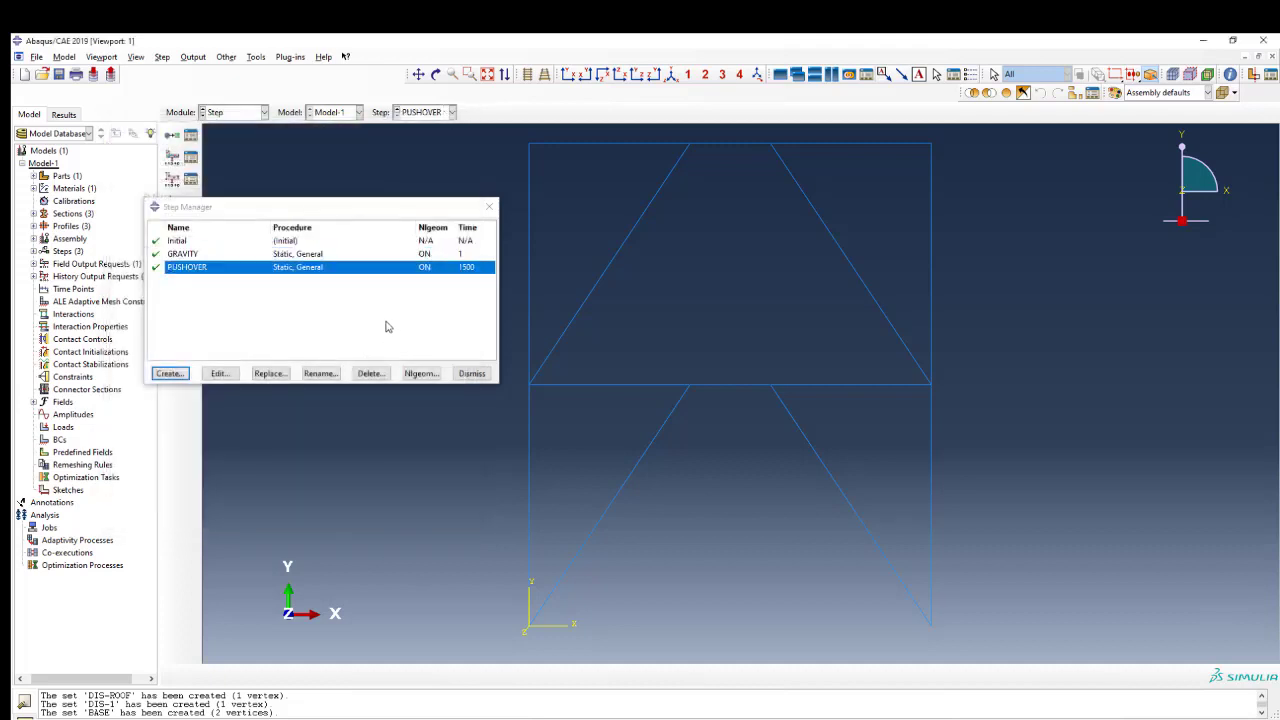
click(469, 373)
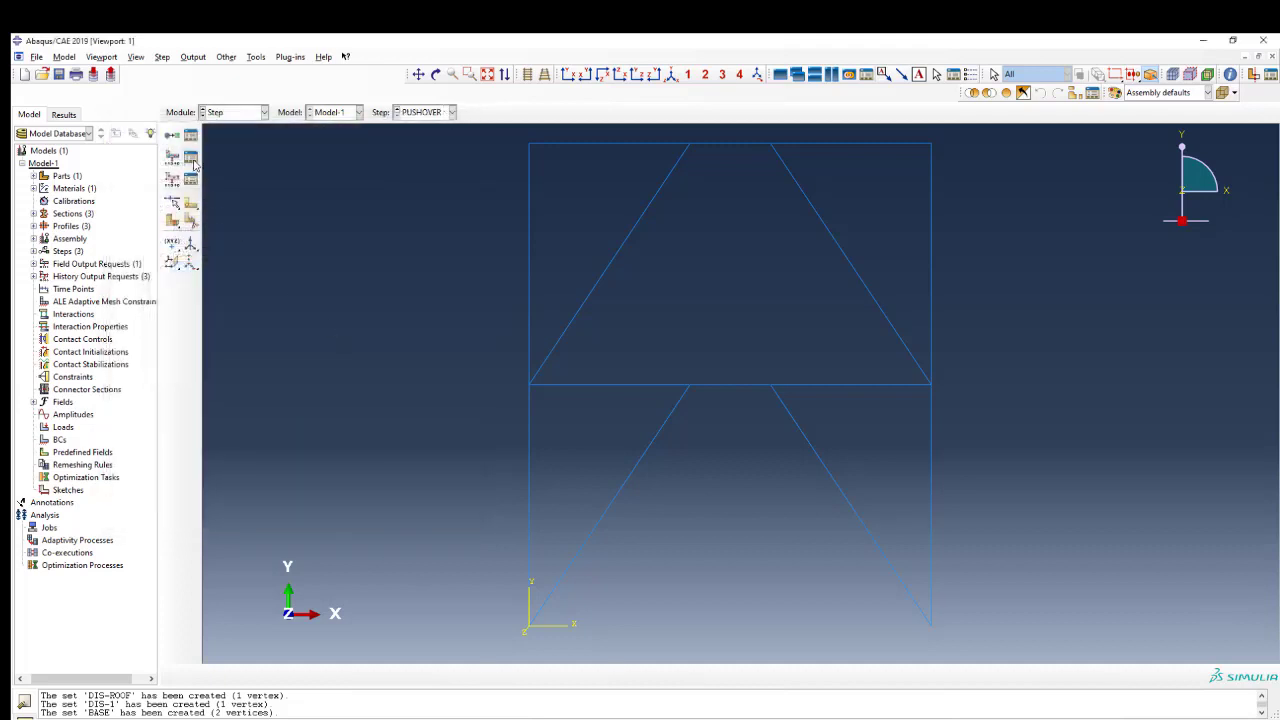
Step: Move the RF and U1 history output requests from the GRAVITY step to the PUSHOVER step
click(190, 157)
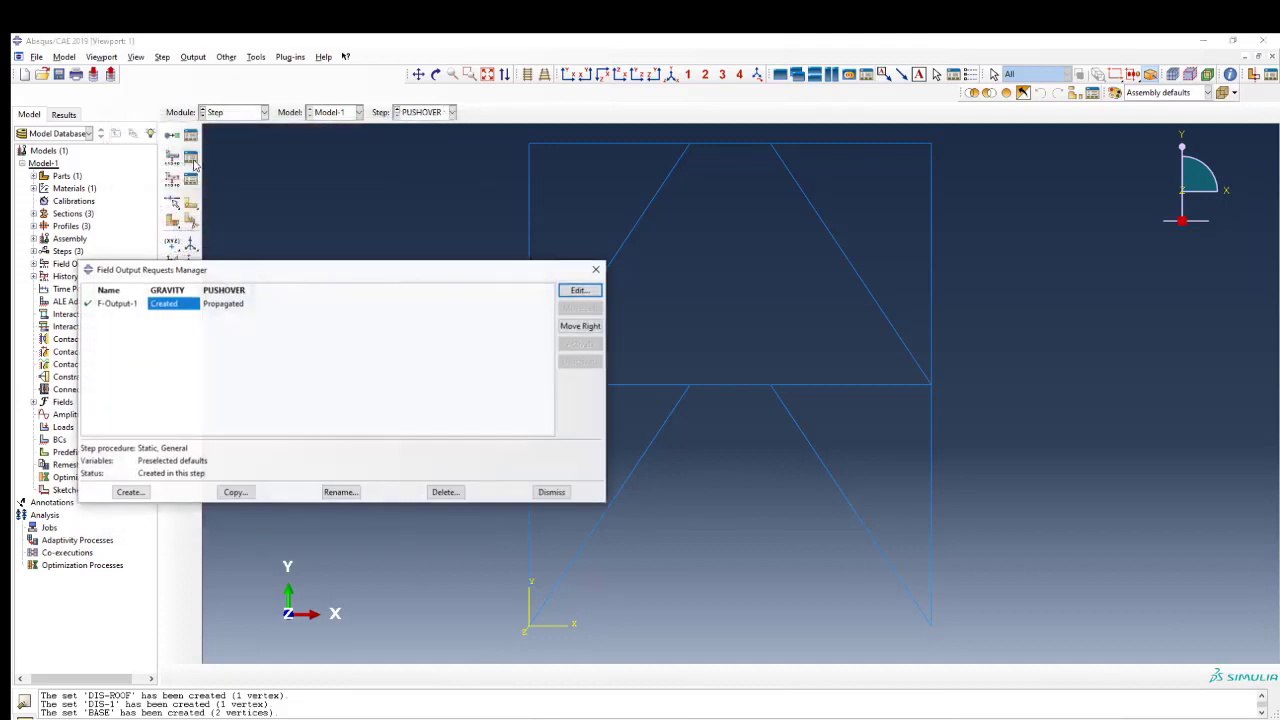
click(596, 272)
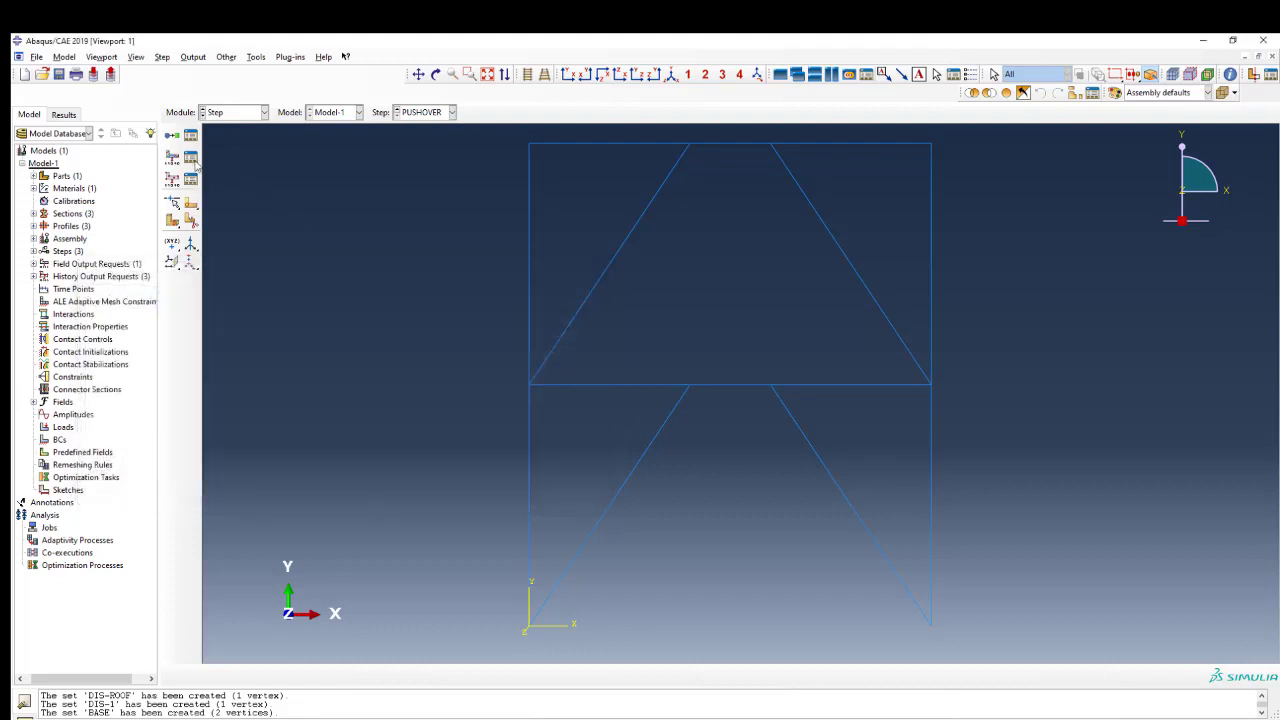
click(190, 178)
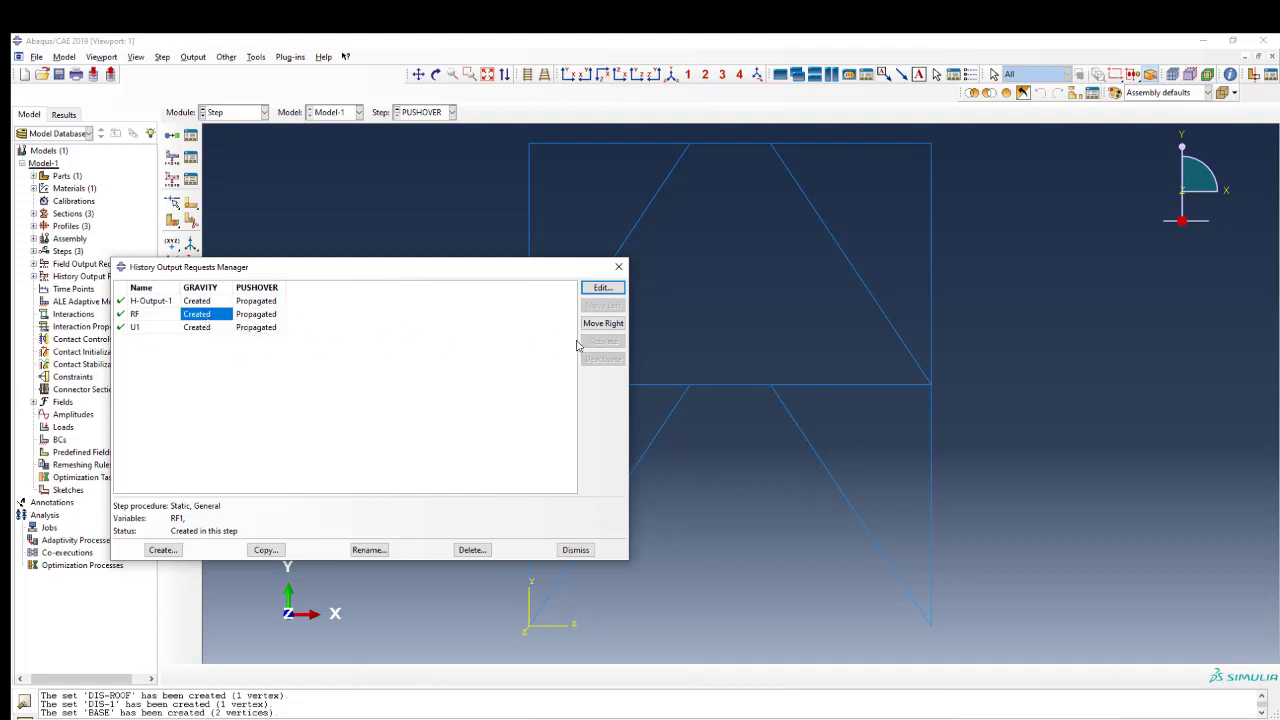
click(603, 323)
click(224, 330)
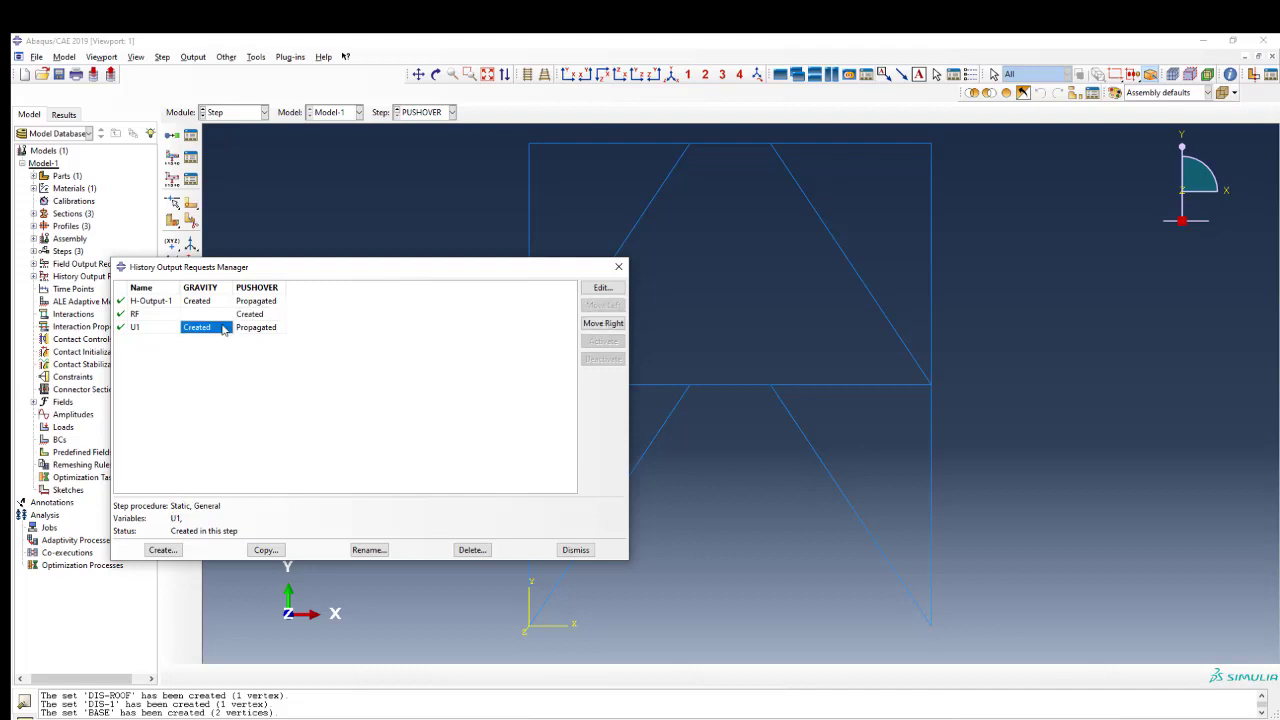
click(600, 324)
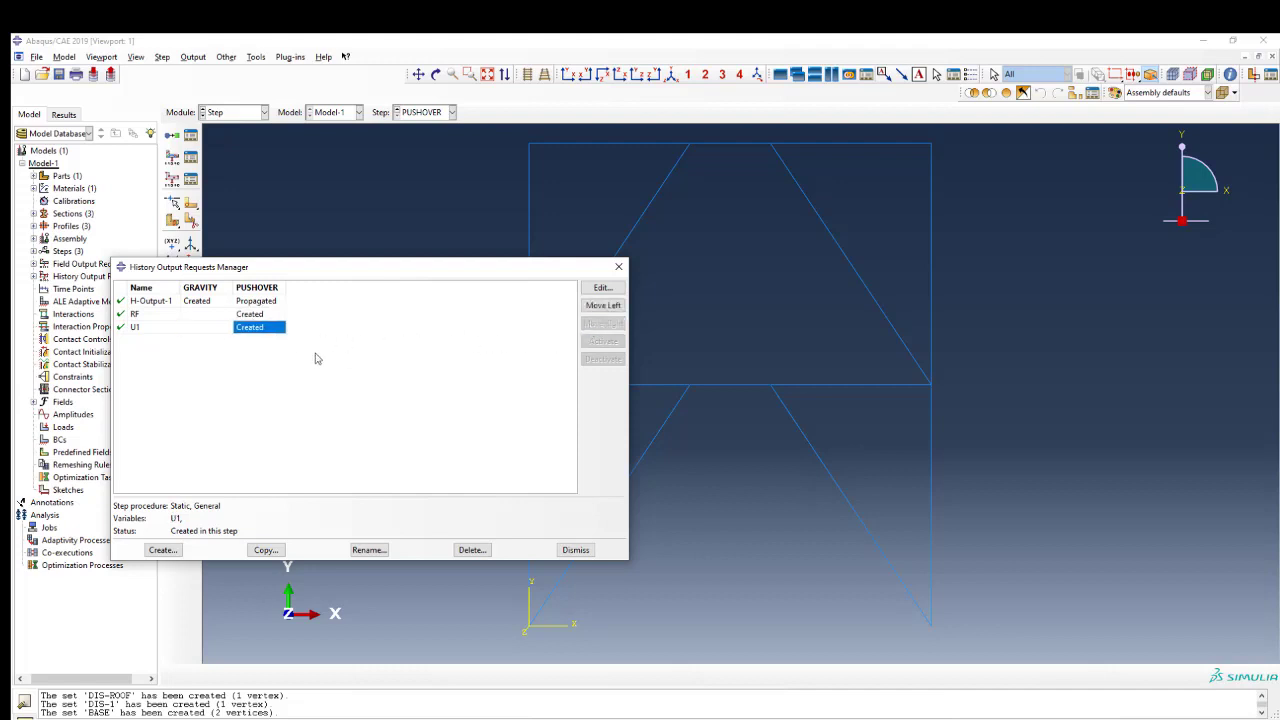
click(199, 301)
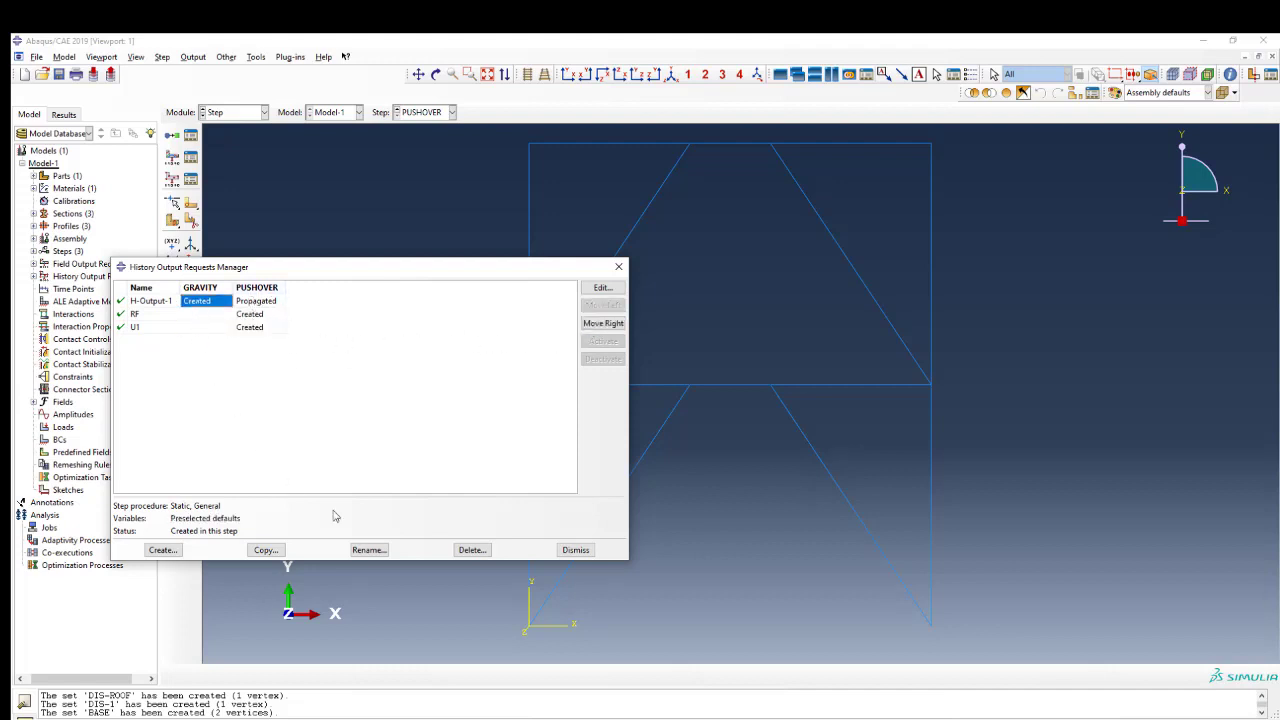
click(575, 550)
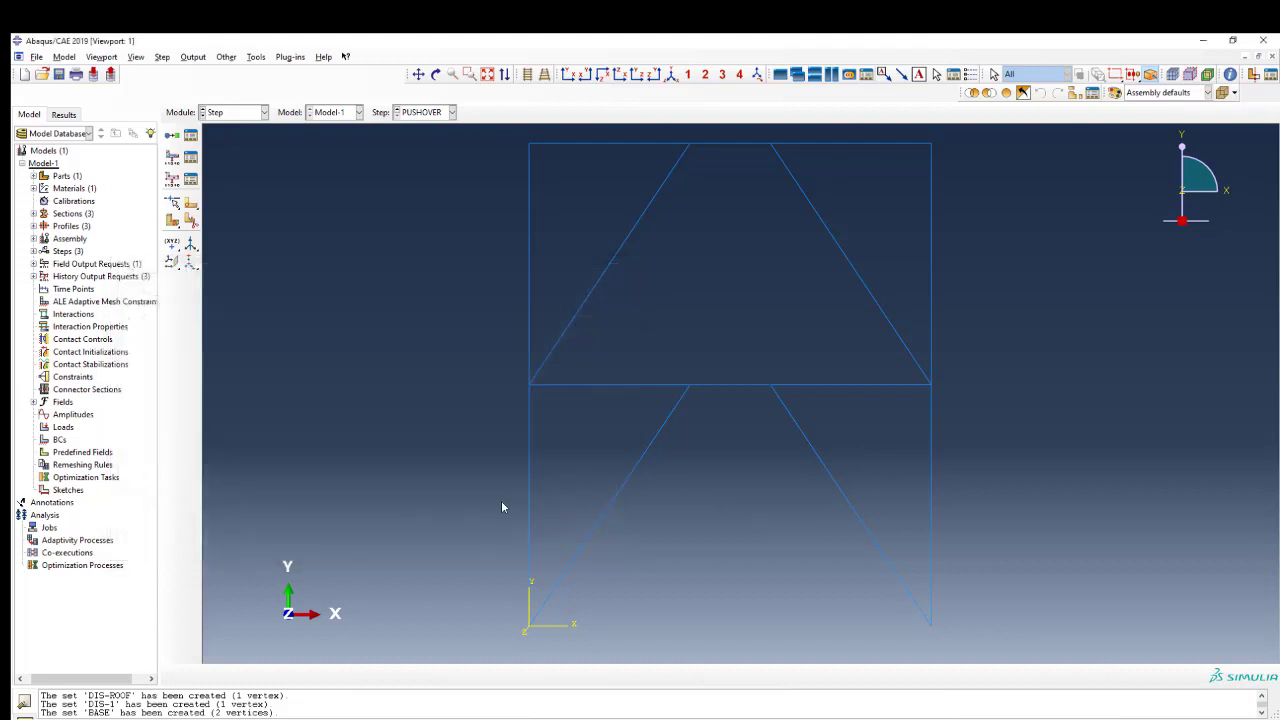
Step: In the Load module, start a concentrated force named DEAD-LOAD in the GRAVITY step
click(230, 112)
click(233, 190)
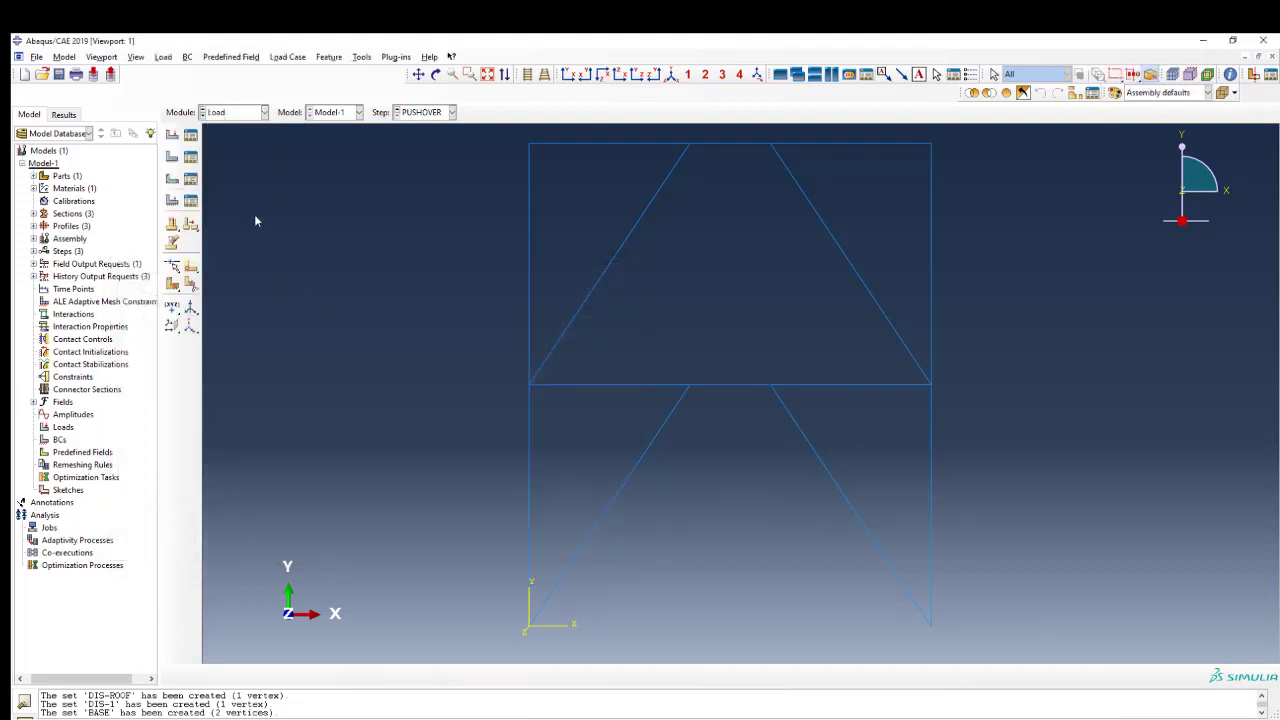
click(172, 134)
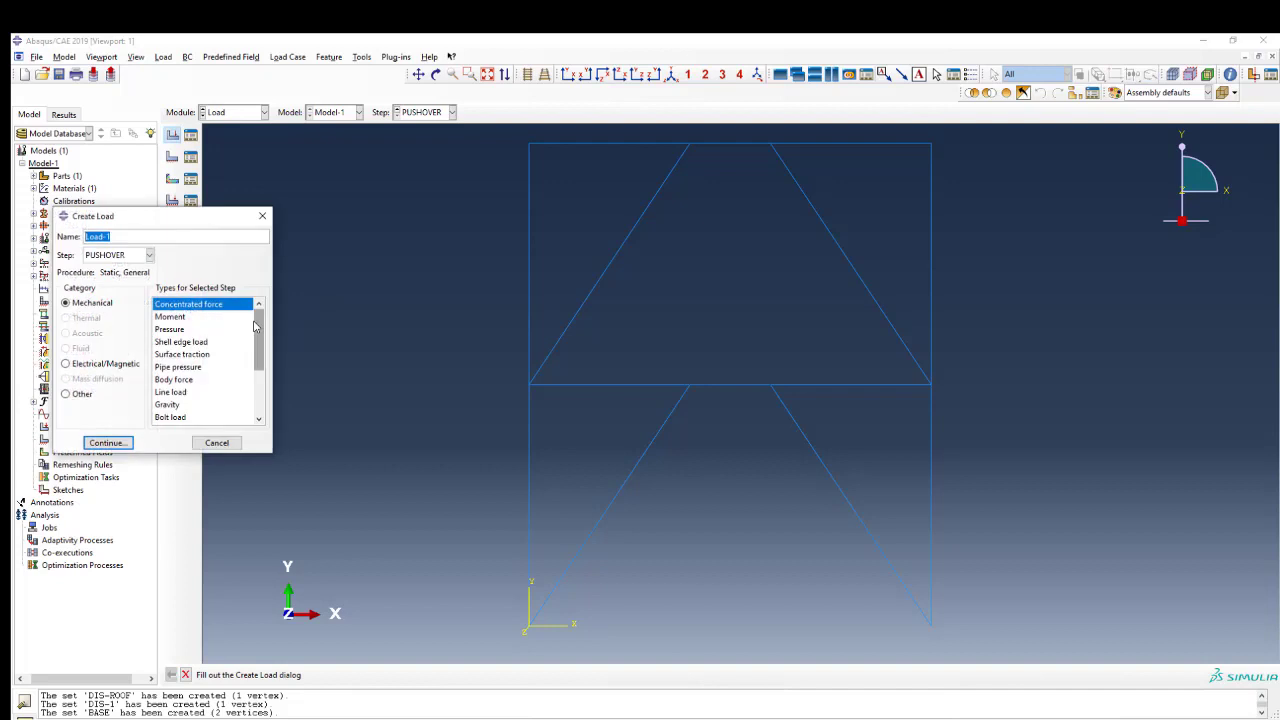
text(DI)
text(AD-LOAD)
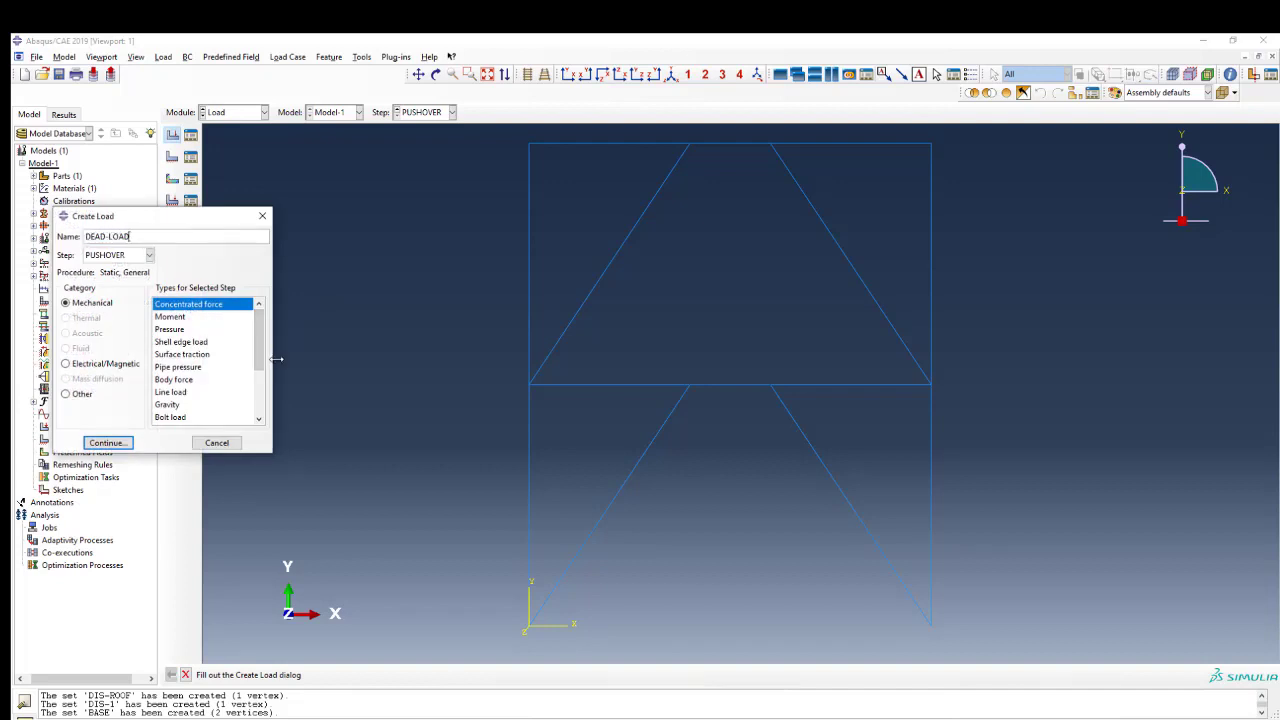
click(112, 258)
click(100, 283)
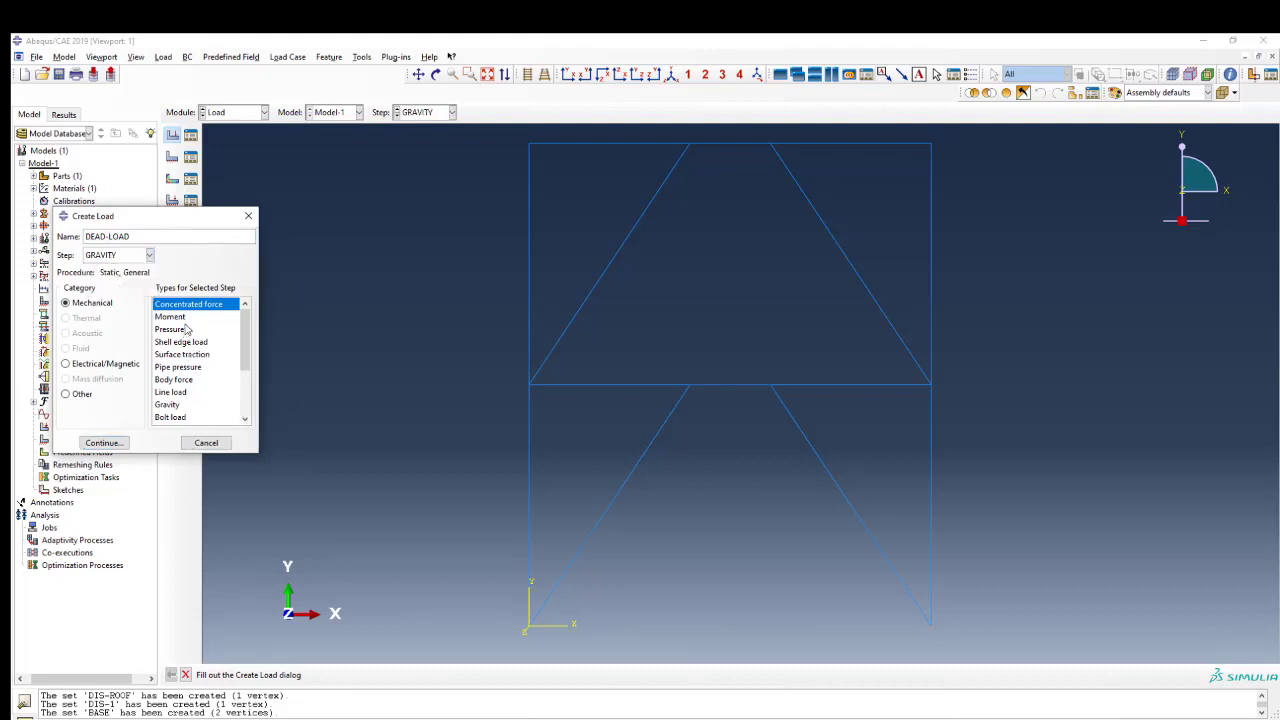
click(104, 442)
Step: Apply the dead load to the frame's two roof corner points with CF2 set to -15000
scroll(455, 372, down, 2)
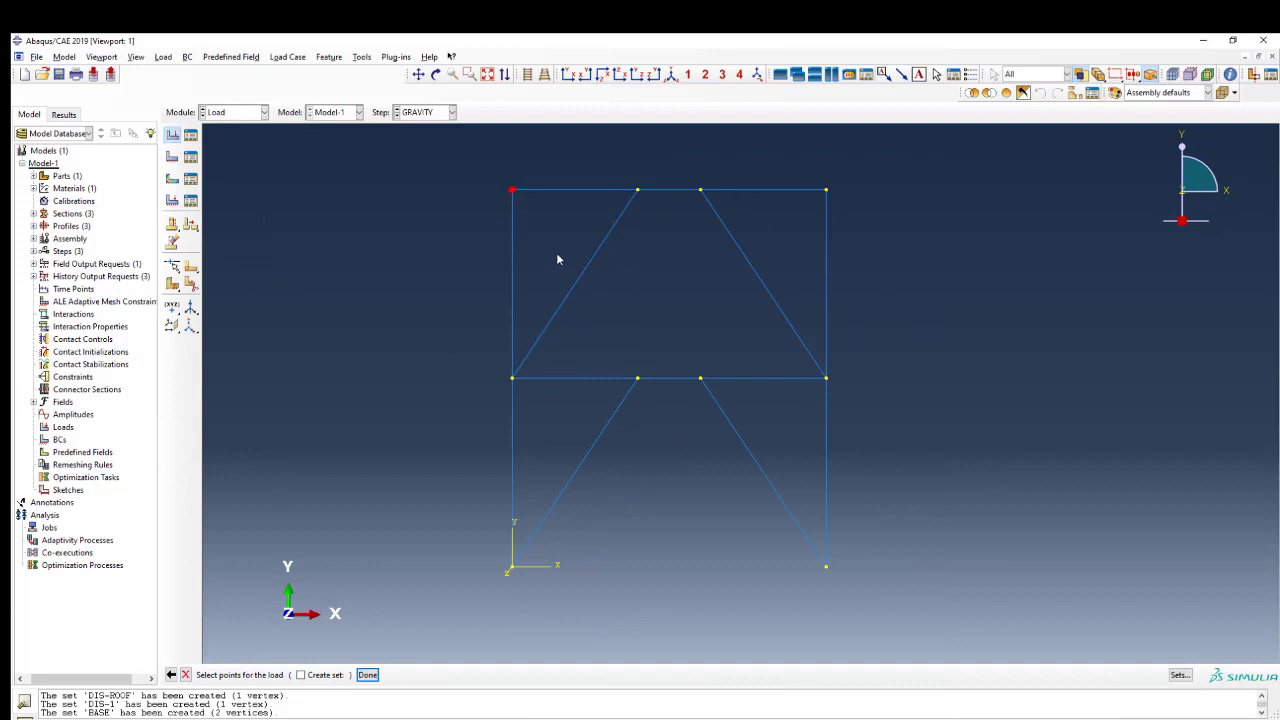
shift+click(826, 190)
middle_click(314, 294)
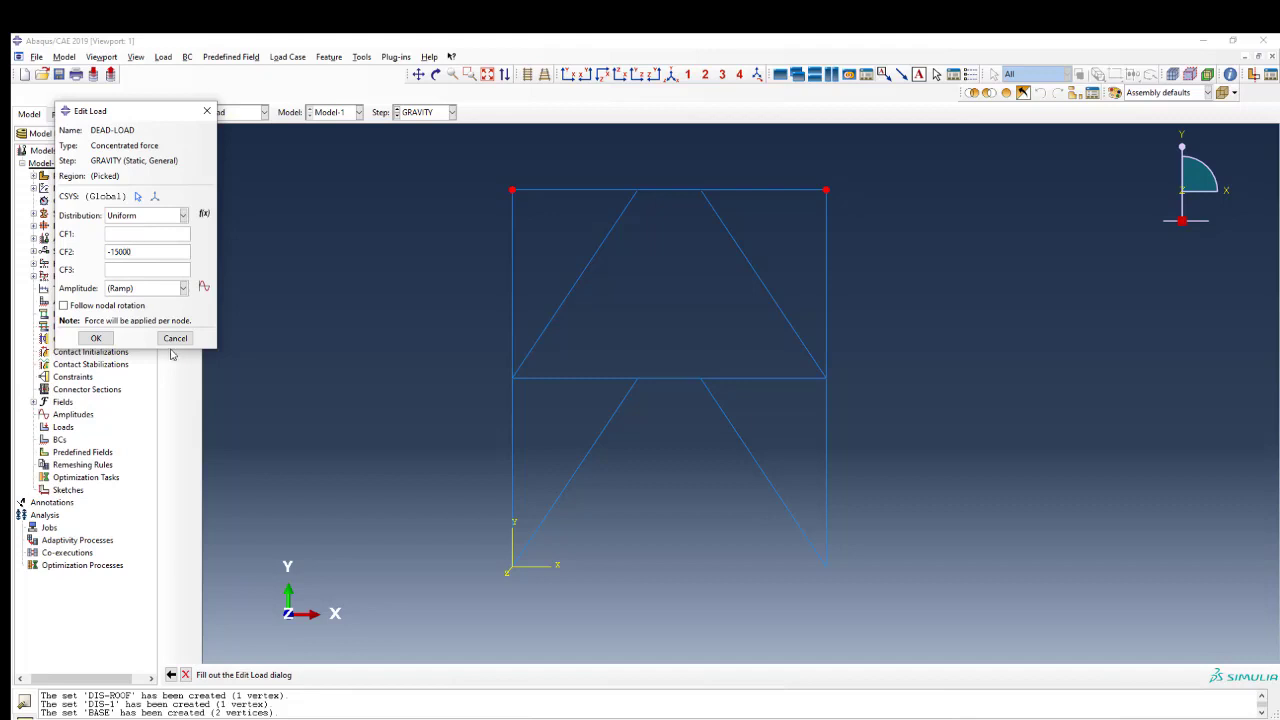
click(96, 338)
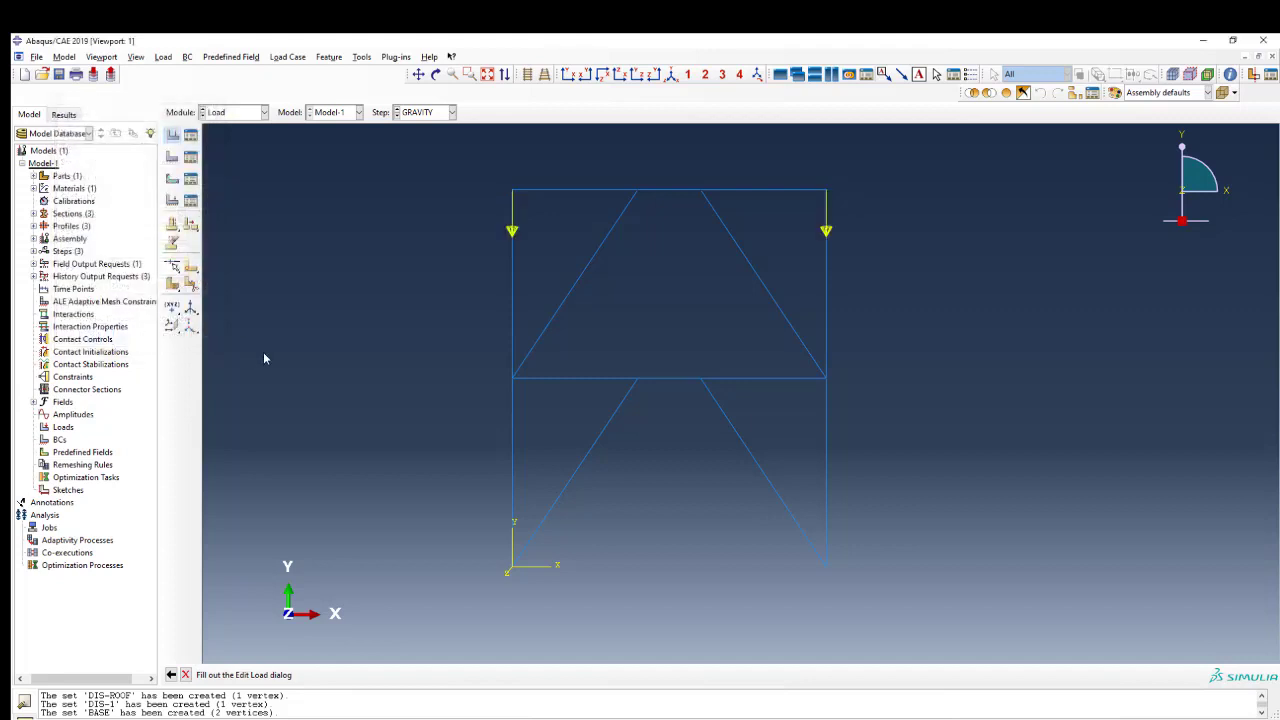
Step: Start a Symmetry/Antisymmetry/Encastre boundary condition named FIXED in the Initial step
click(172, 157)
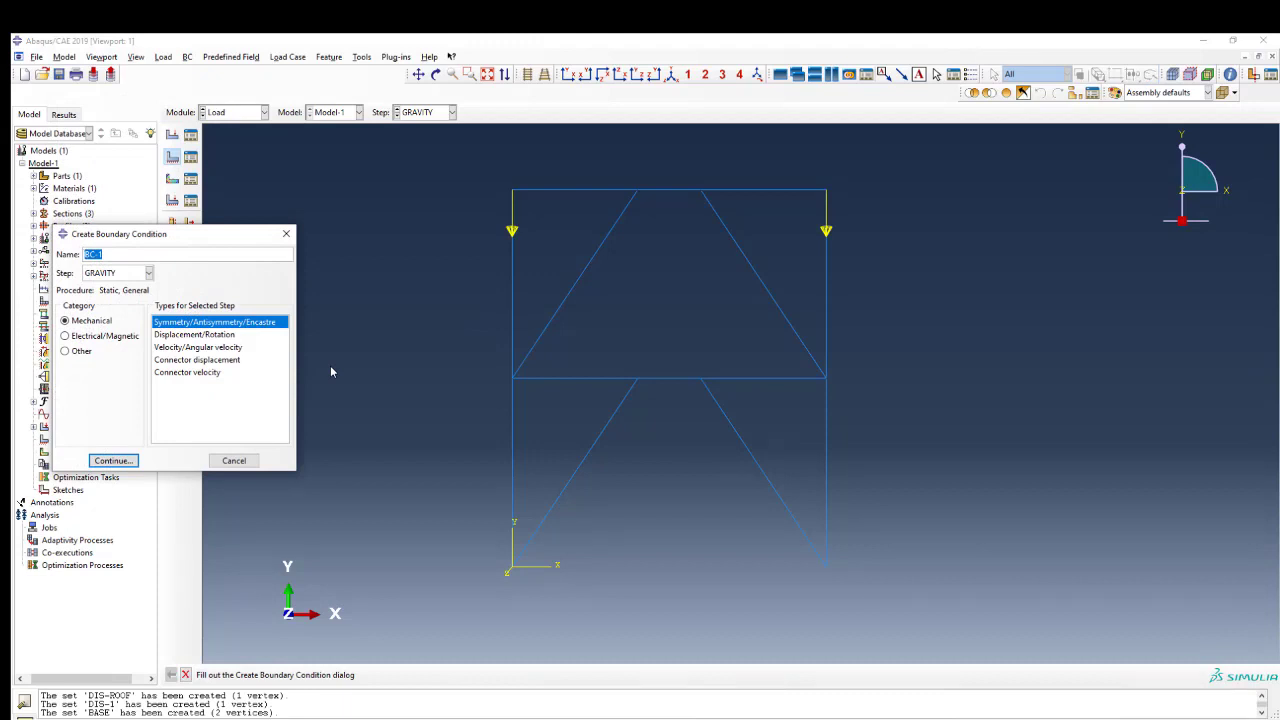
text(DIS)
click(96, 275)
click(96, 274)
click(96, 274)
click(104, 252)
drag(98, 255, 83, 258)
text(BA)
text(XE)
click(100, 275)
click(105, 288)
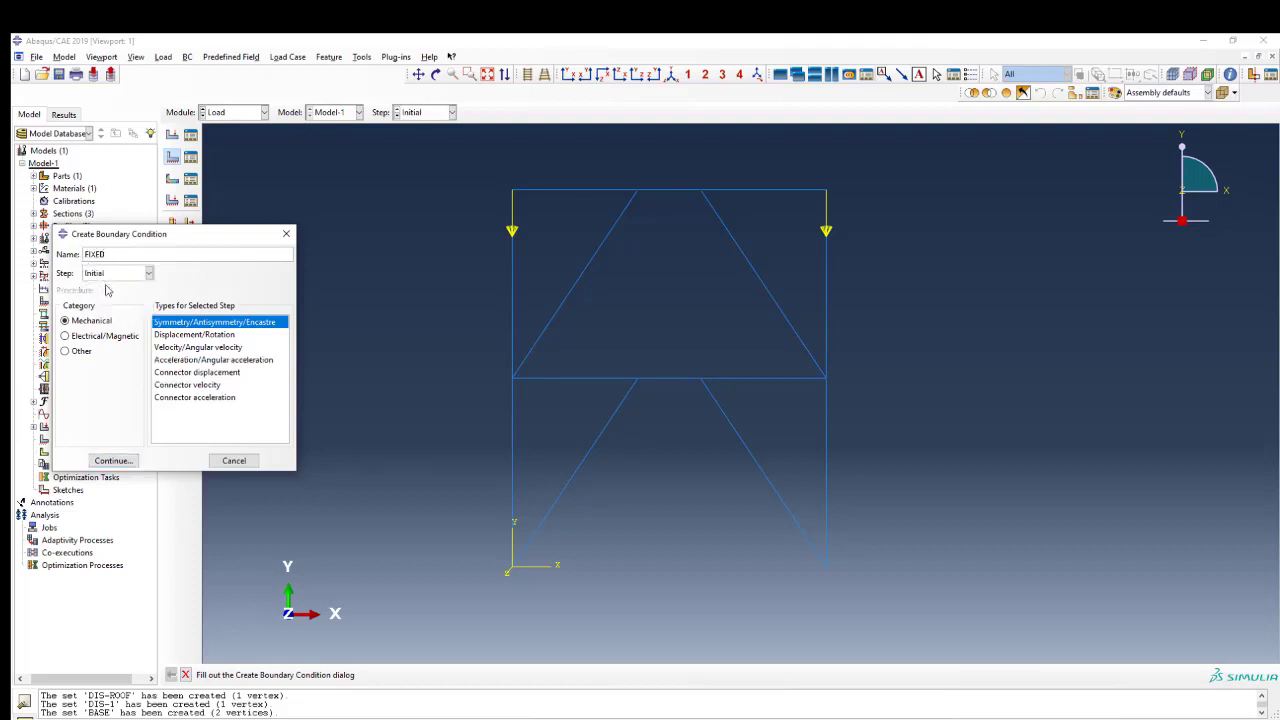
click(168, 398)
click(183, 323)
click(115, 461)
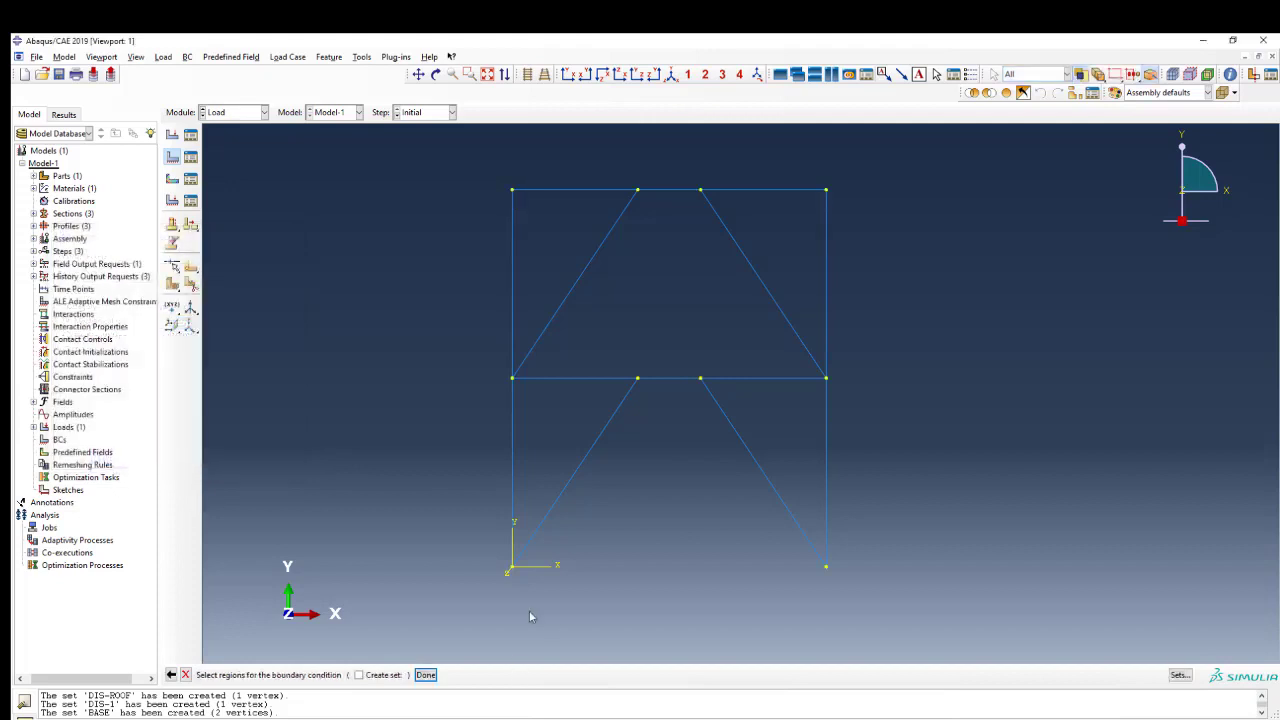
Step: Assign the FIXED boundary condition to the BASE set as ENCASTRE
click(1180, 675)
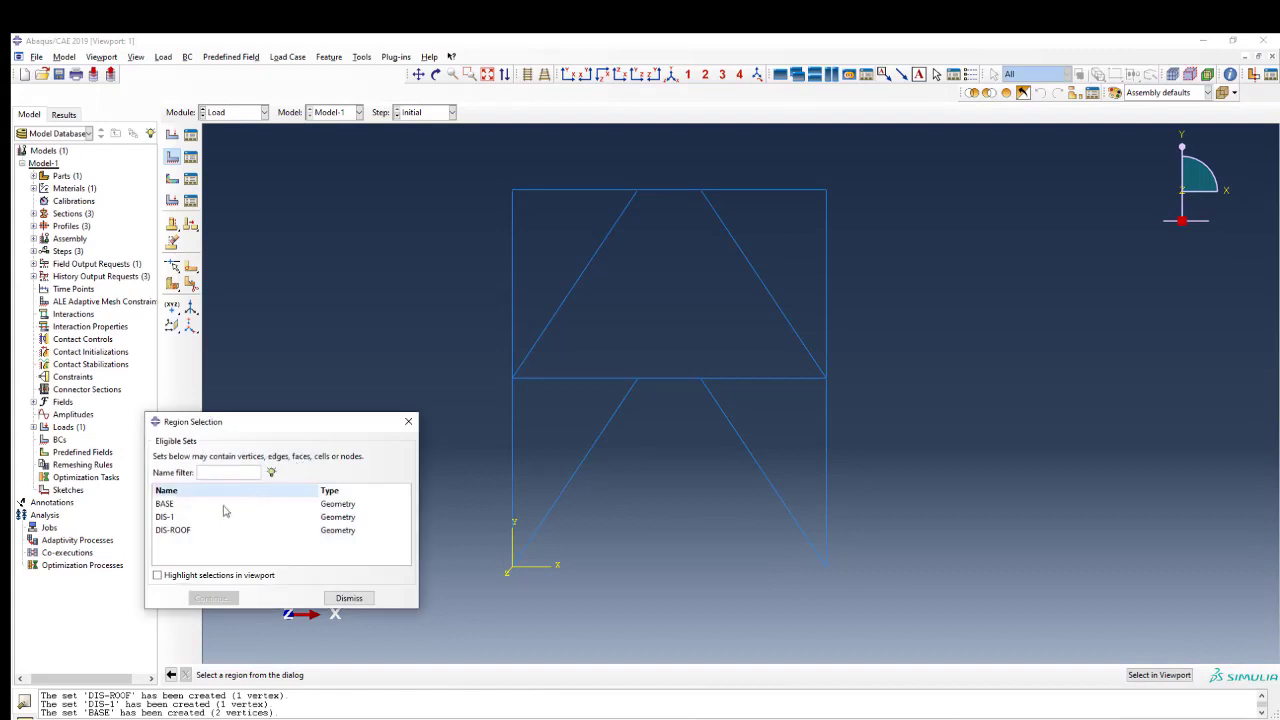
click(184, 508)
click(211, 599)
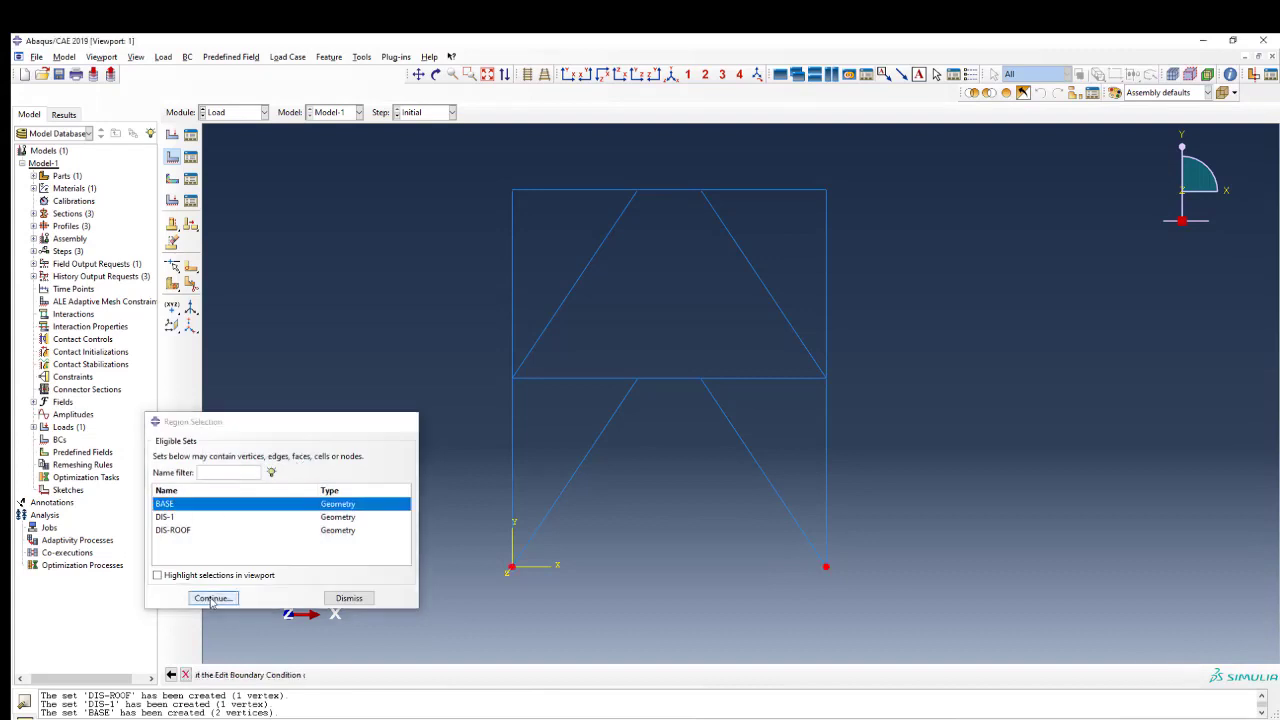
click(67, 343)
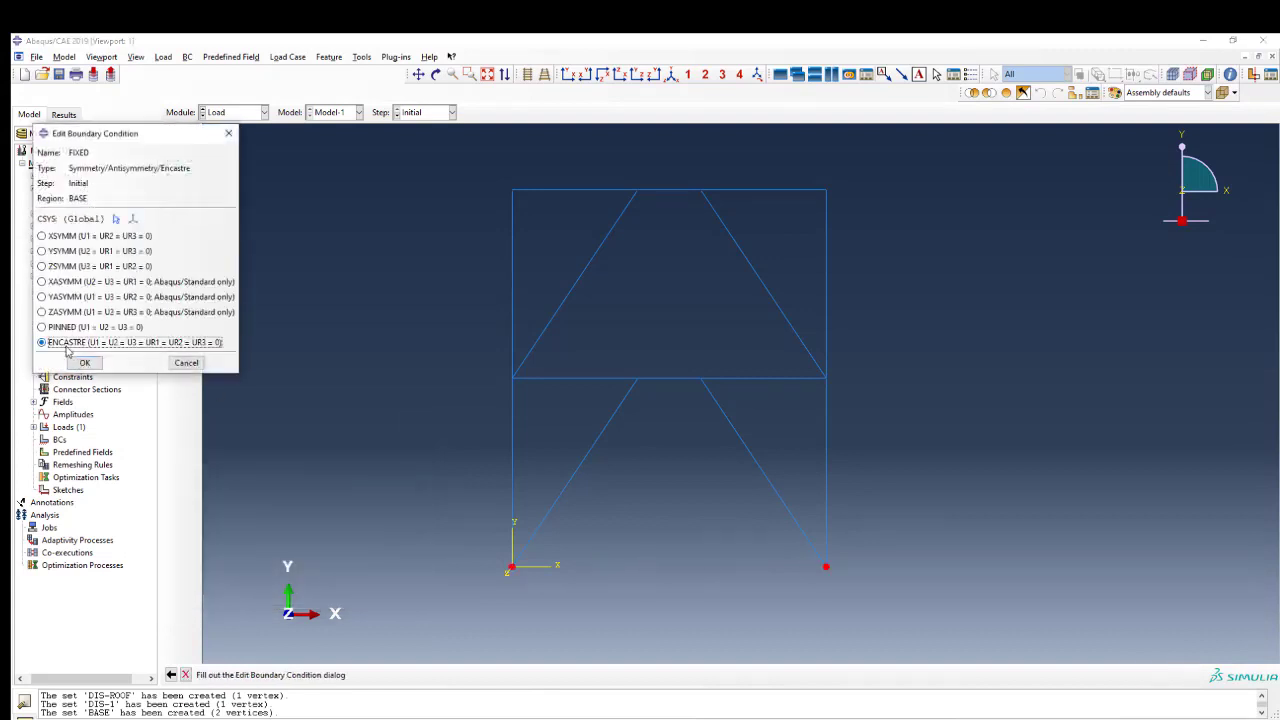
click(84, 362)
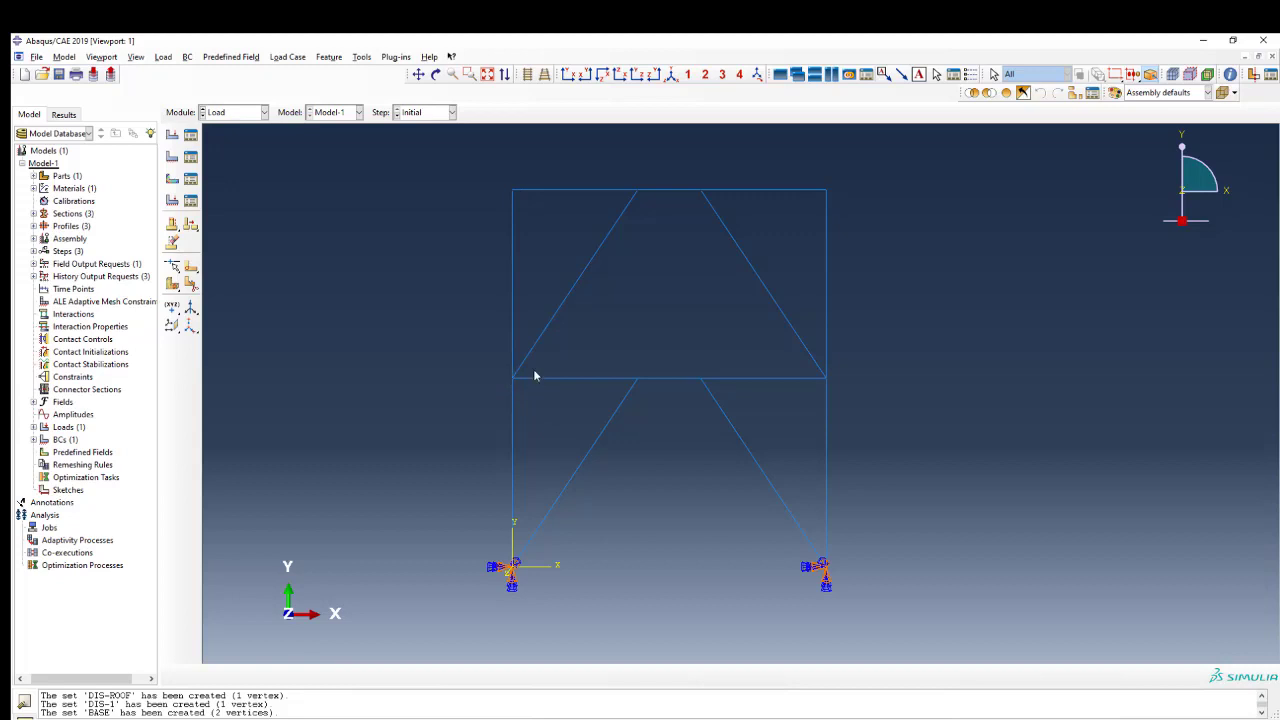
Step: Start a Displacement/Rotation boundary condition named DIS-ROOF in the PUSHOVER step
scroll(506, 301, down, 1)
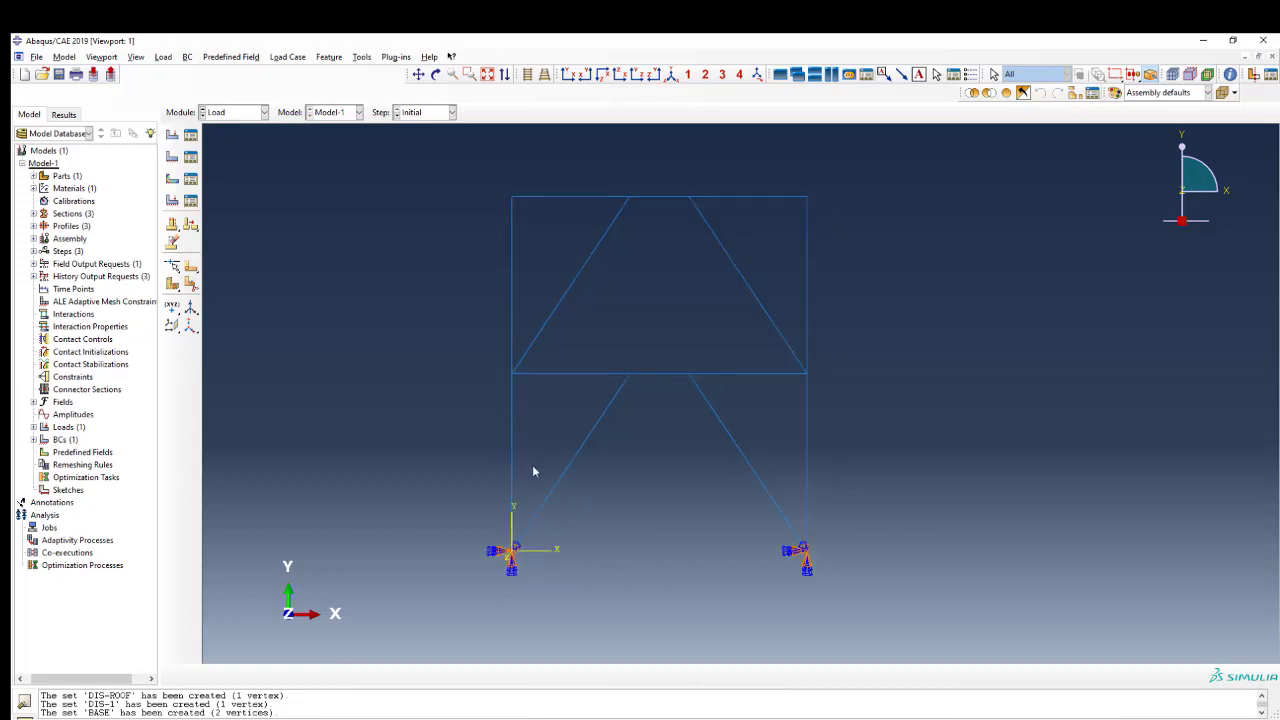
scroll(516, 528, up, 1)
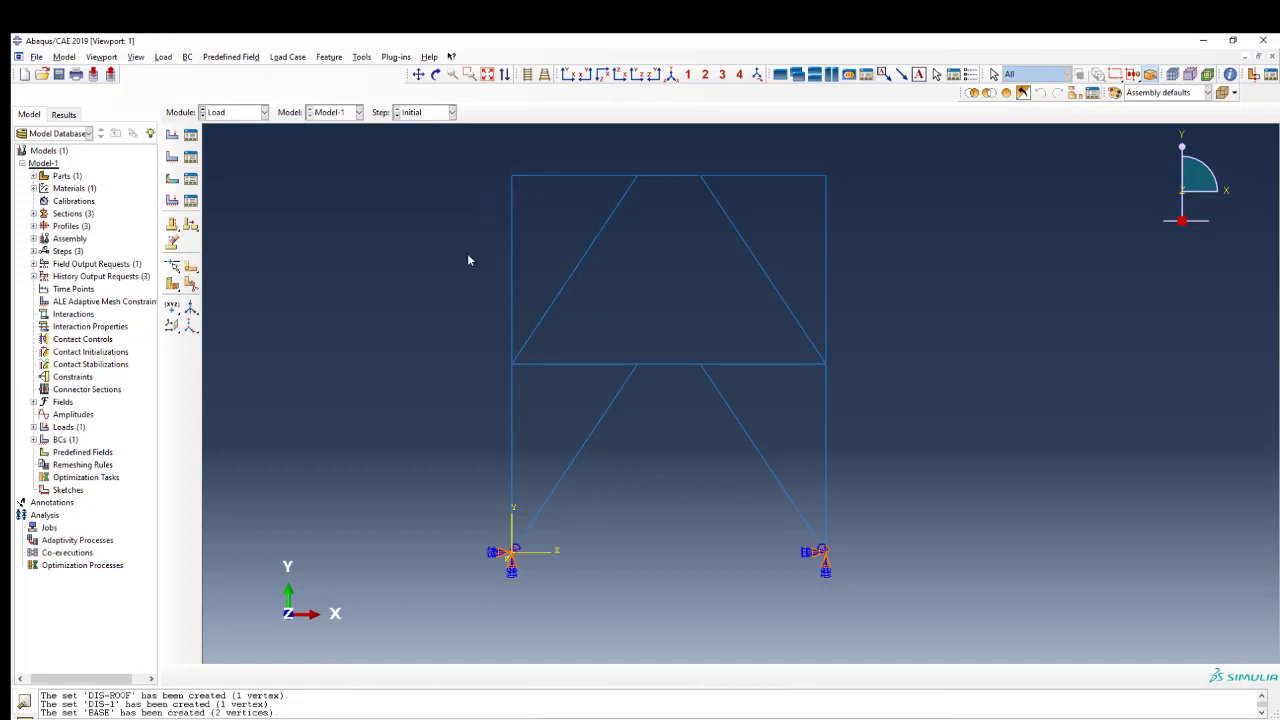
click(172, 156)
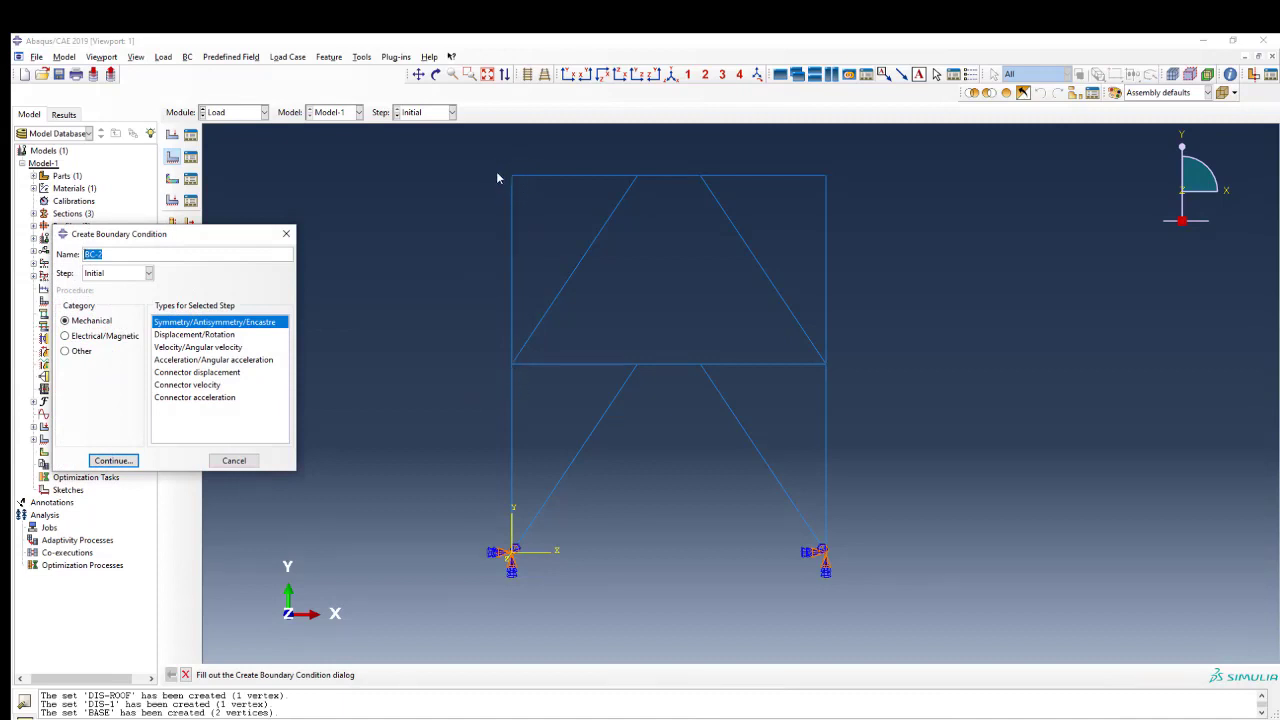
click(186, 336)
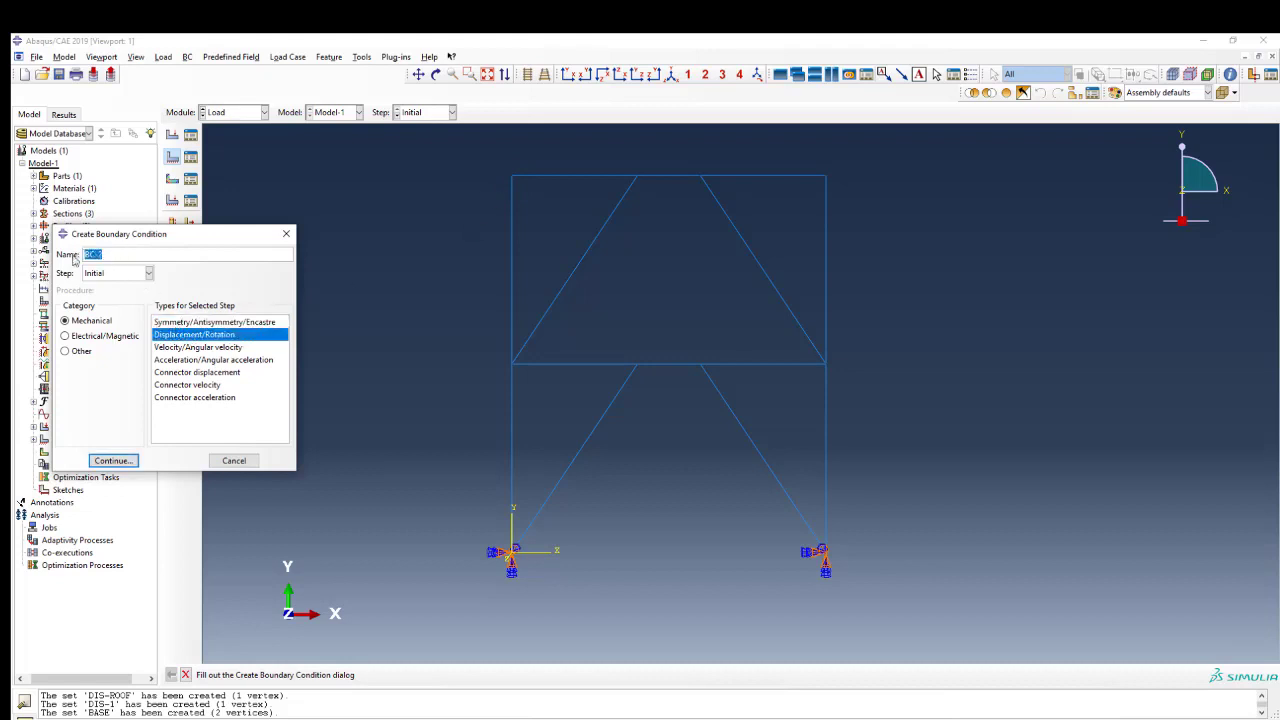
text(DIS-ROOF)
click(92, 274)
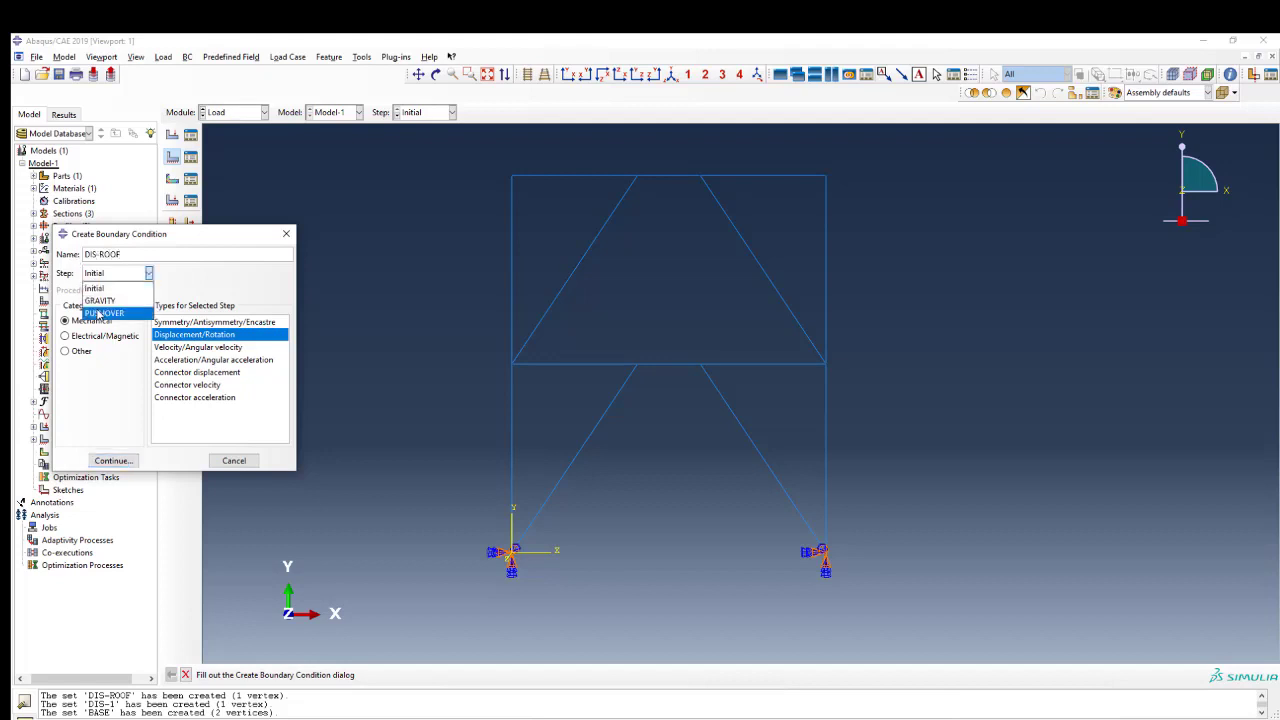
click(101, 313)
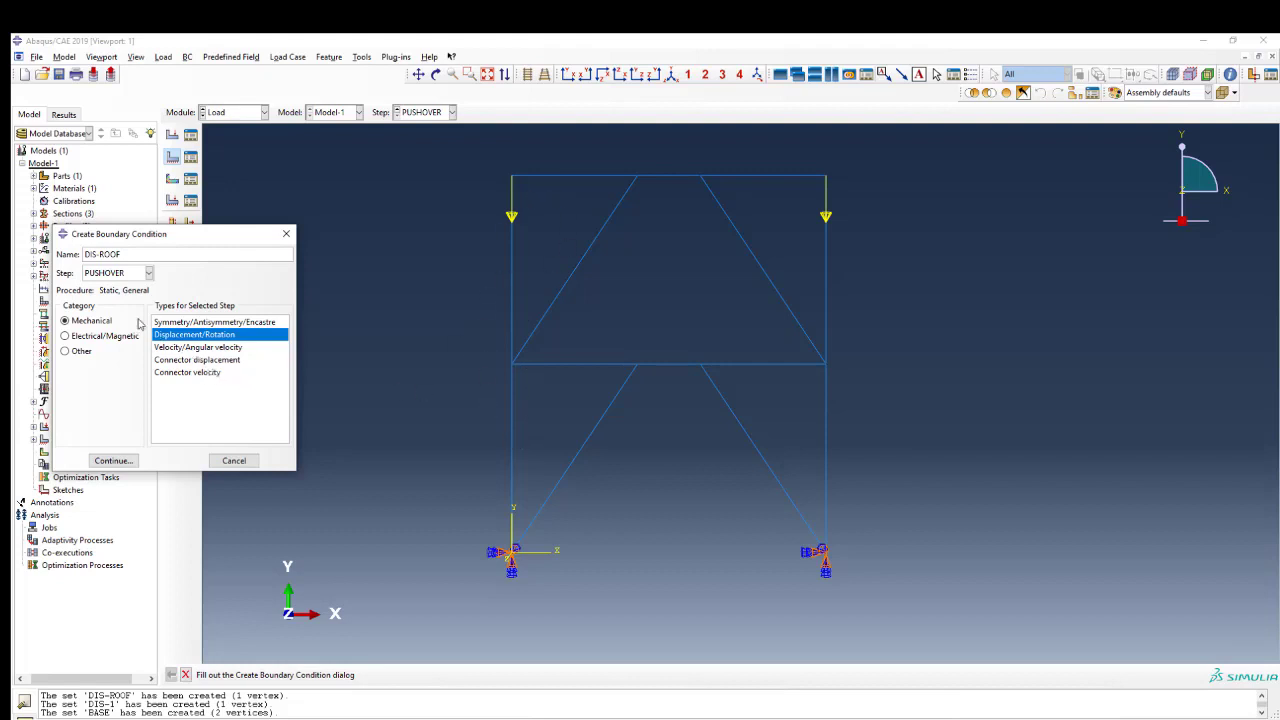
click(113, 461)
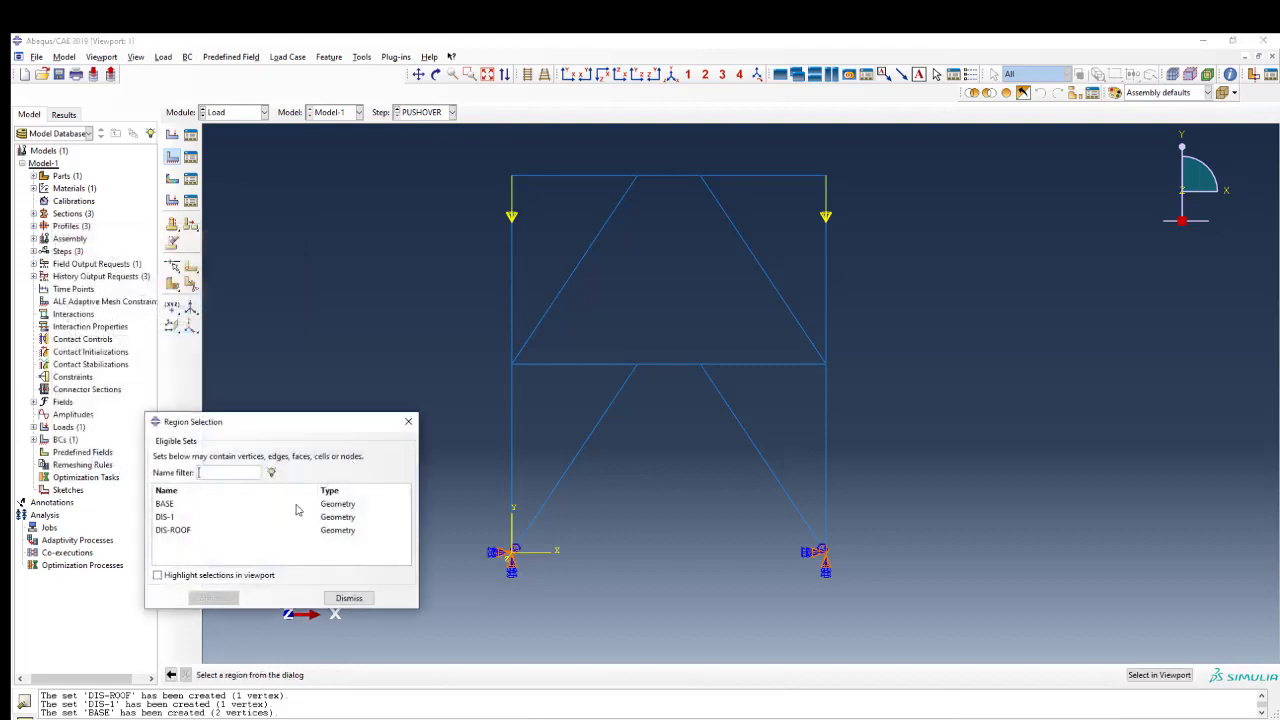
Step: Apply the roof displacement to the DIS-ROOF set with U1 set to 180
click(175, 529)
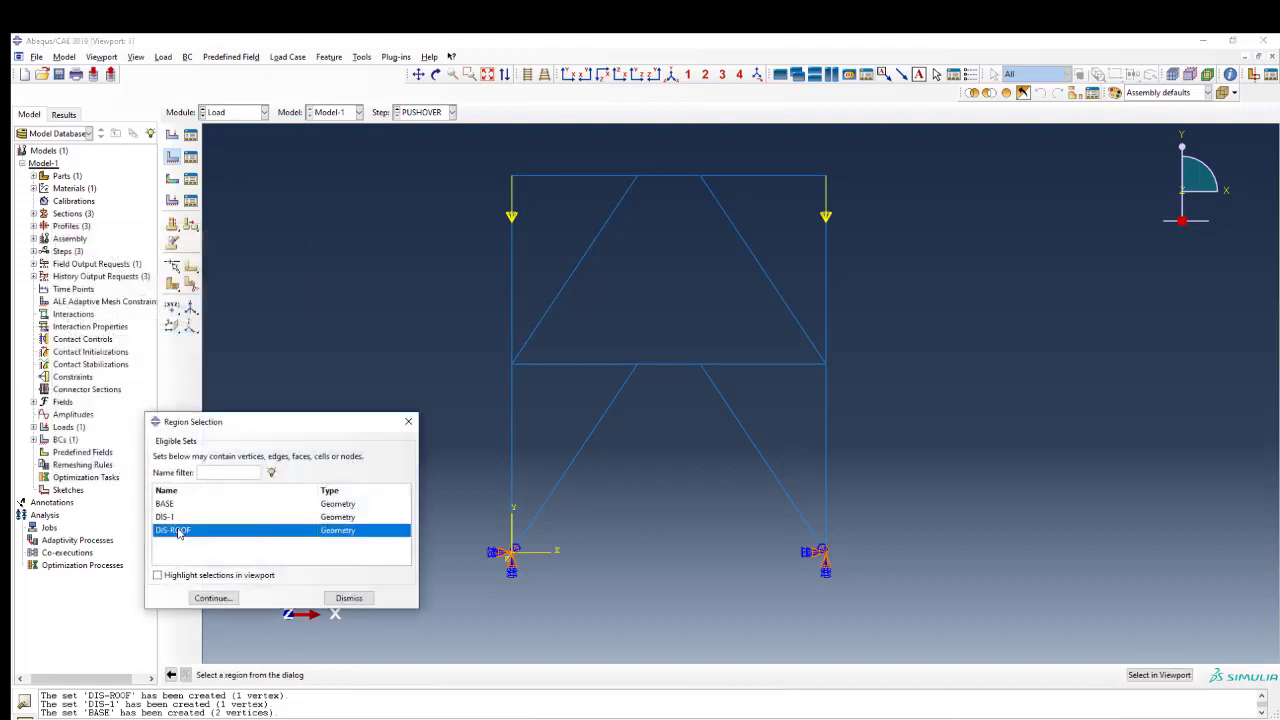
click(213, 597)
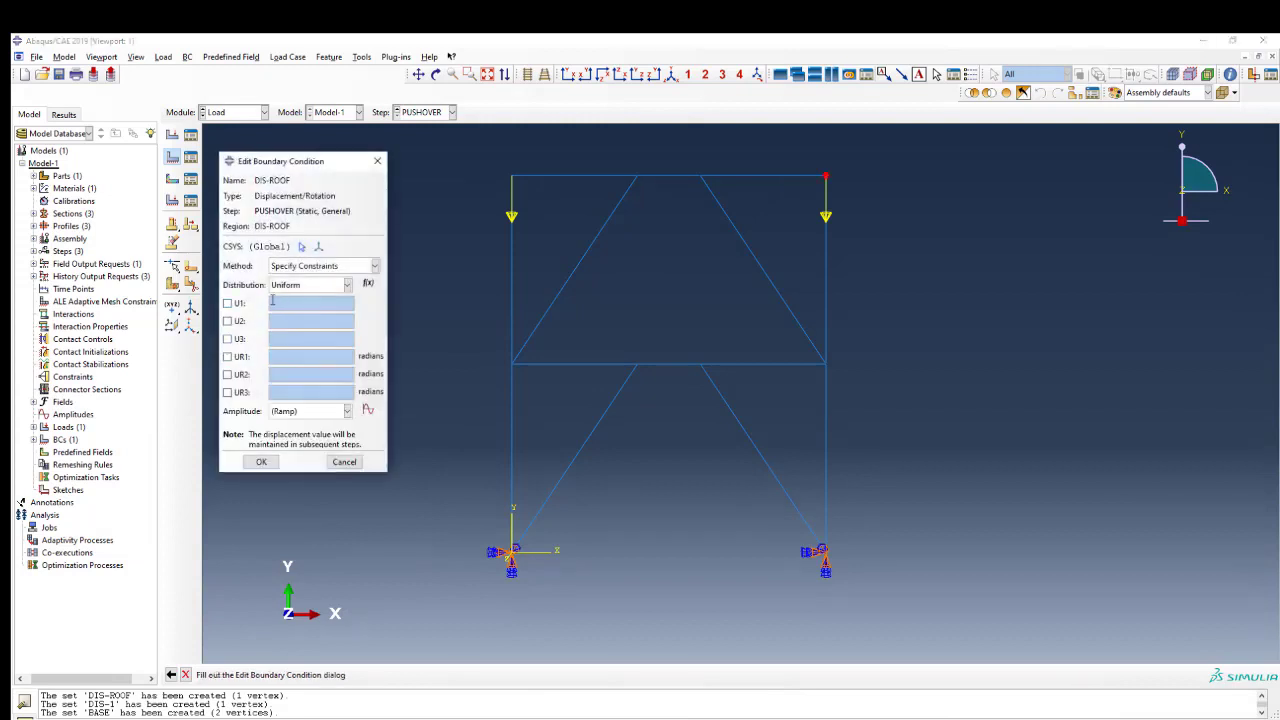
click(236, 304)
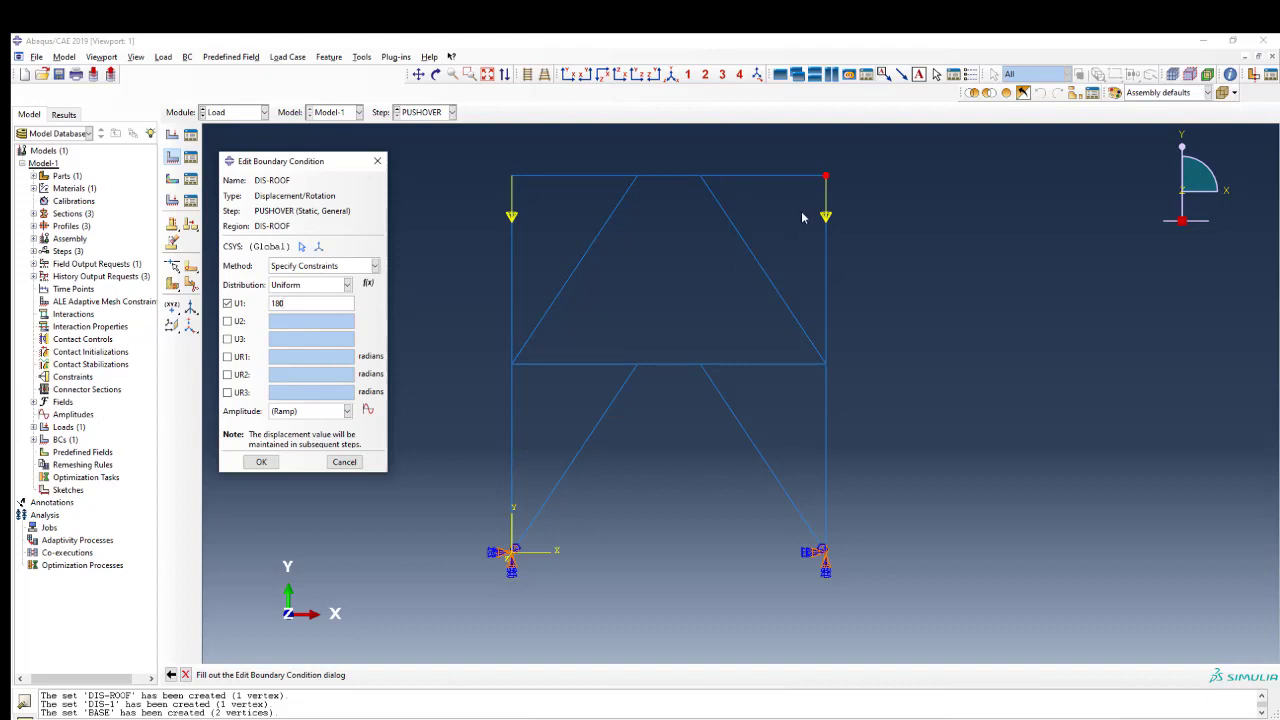
scroll(801, 217, up, 1)
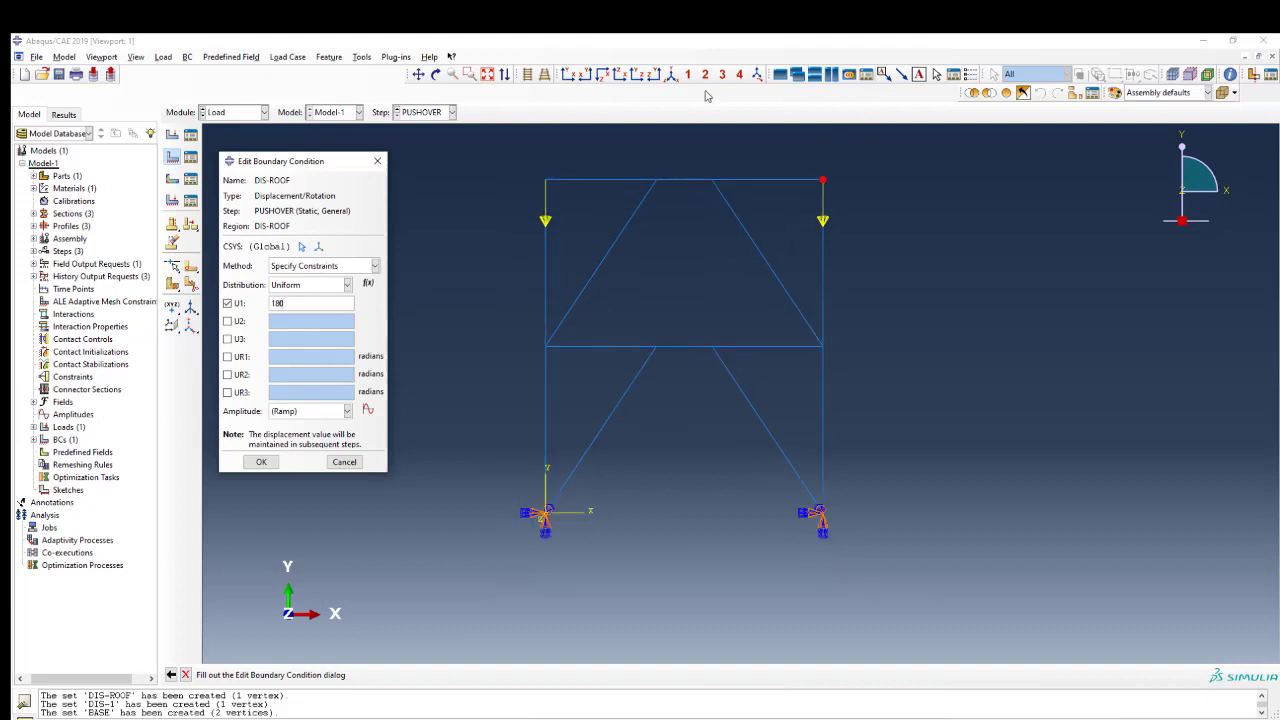
click(672, 74)
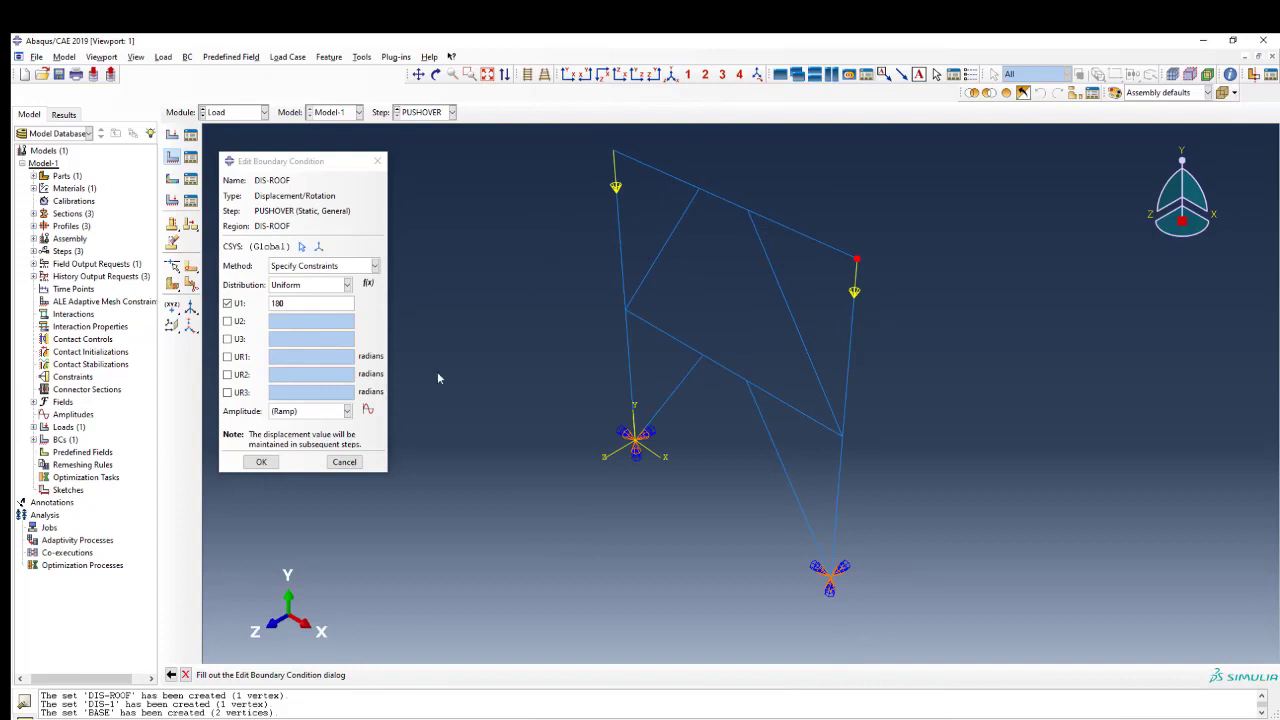
click(261, 461)
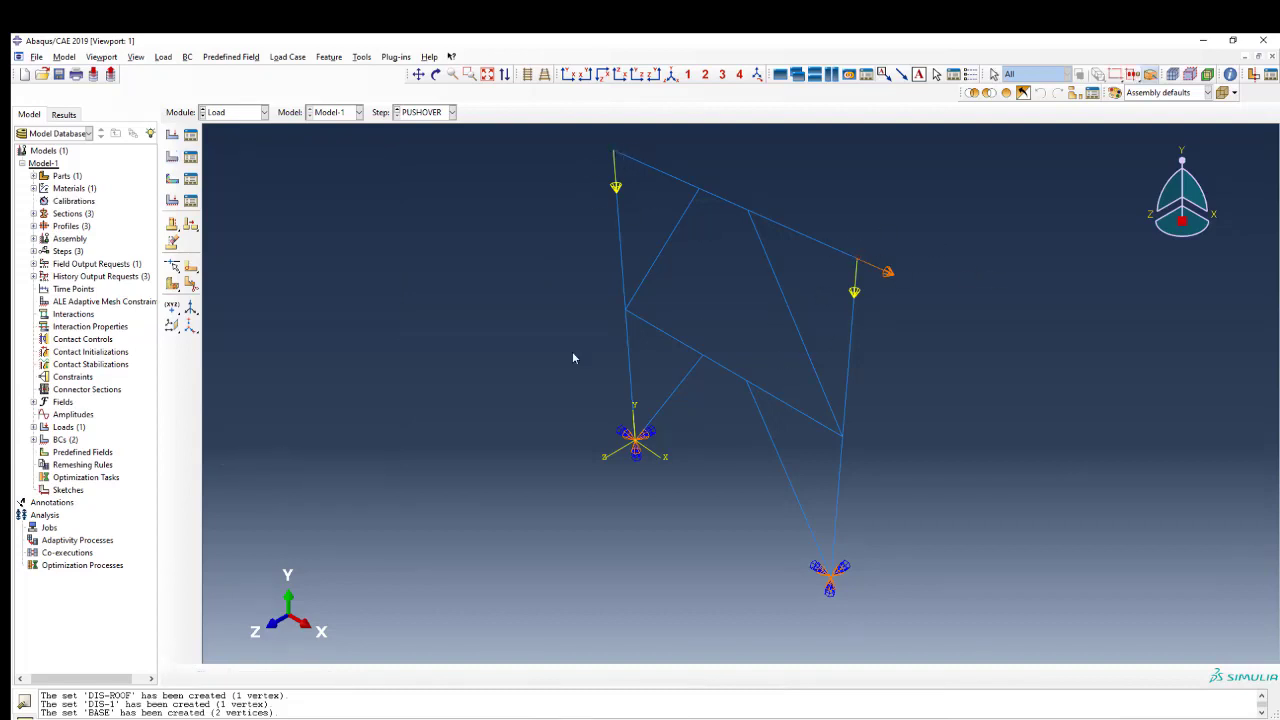
Step: Create a Displacement/Rotation boundary condition named DIS-1 in the PUSHOVER step on the DIS-1 set with U1 set to 90
click(172, 157)
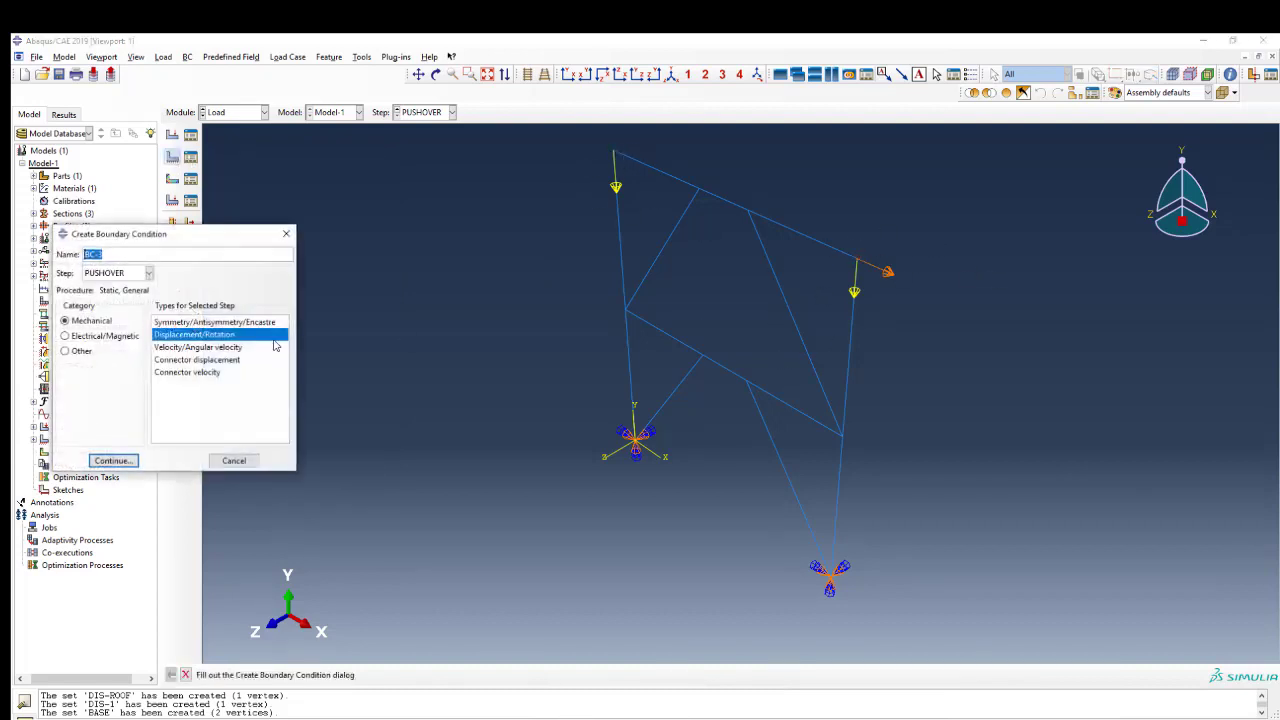
text(B)
click(116, 461)
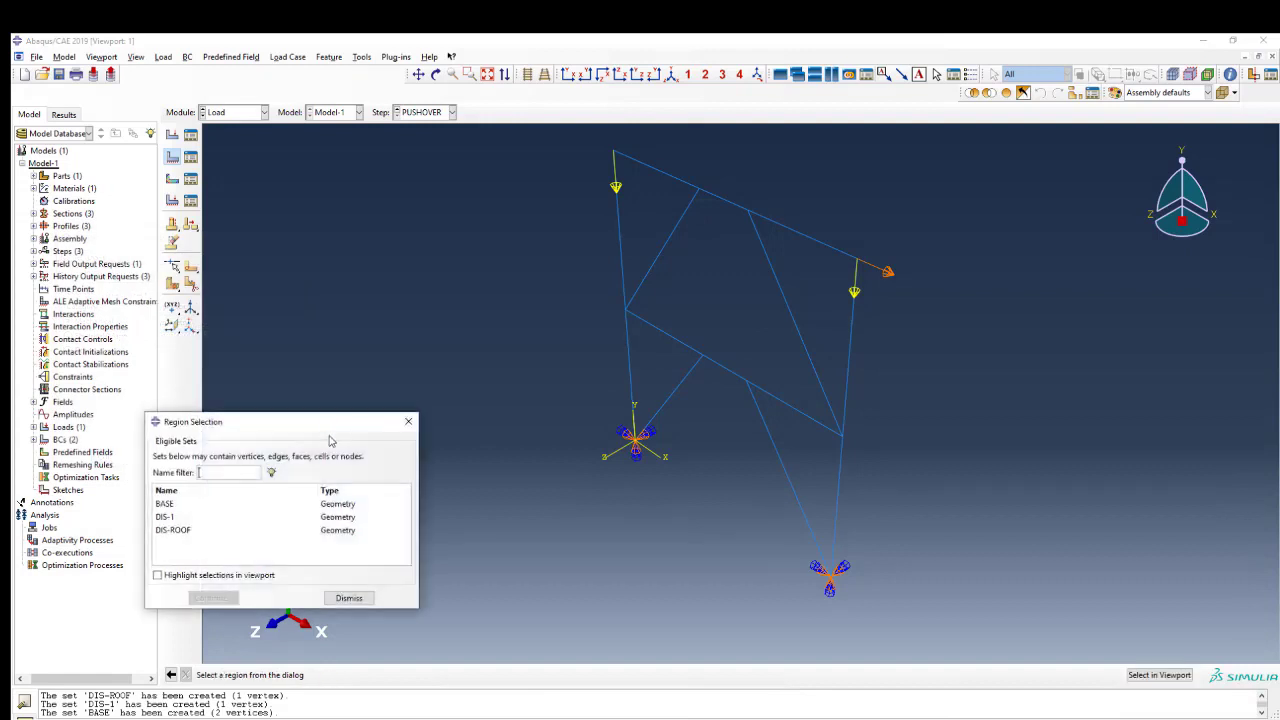
click(187, 518)
click(212, 597)
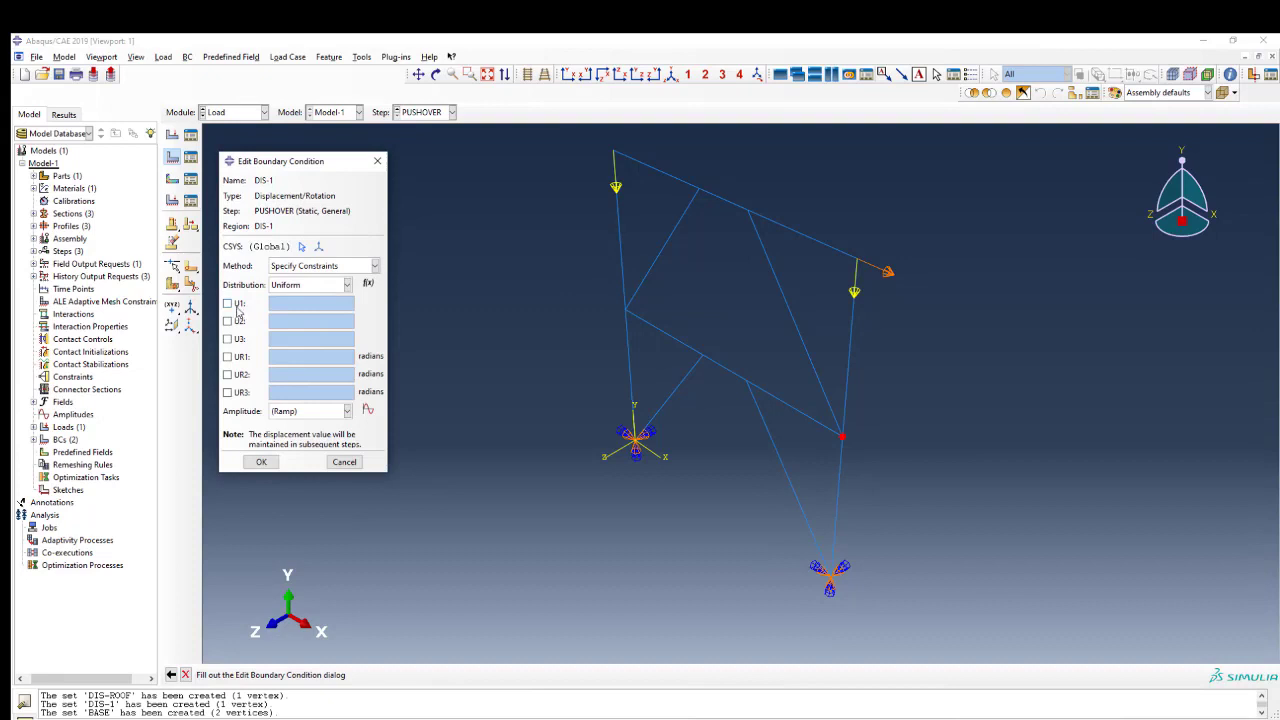
click(236, 306)
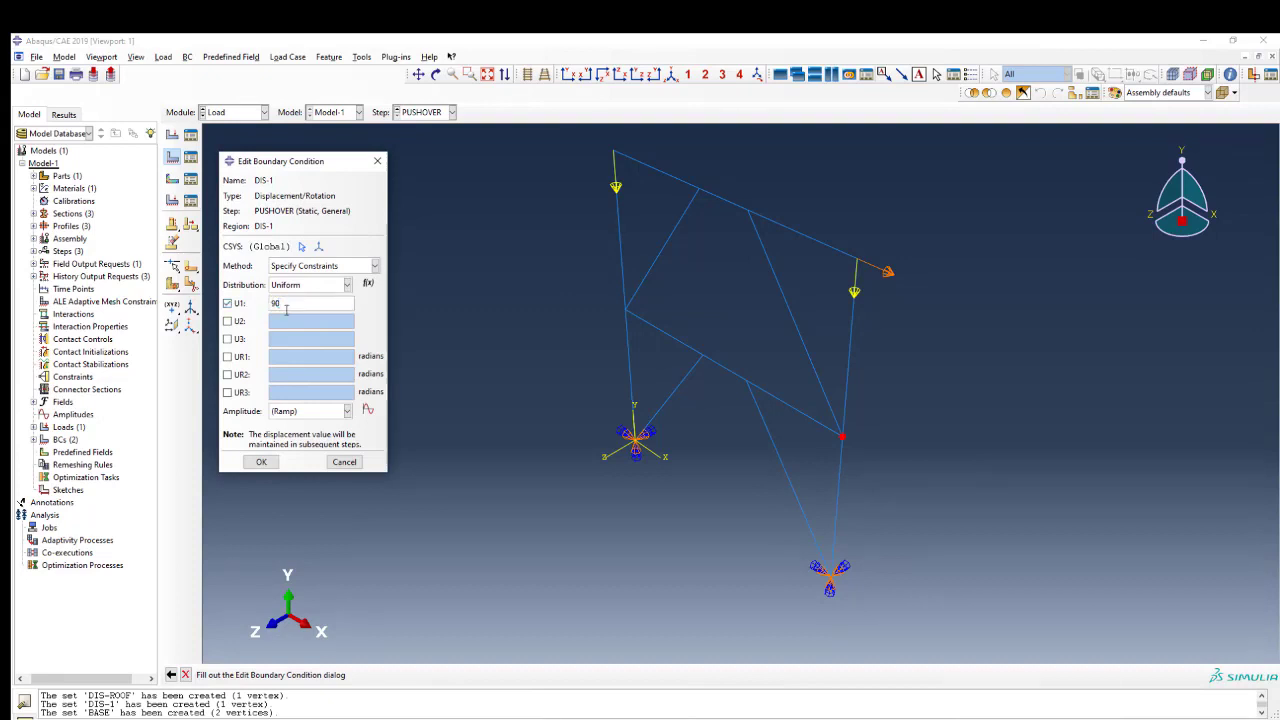
click(261, 462)
Step: Switch to the Mesh module
scroll(373, 320, down, 2)
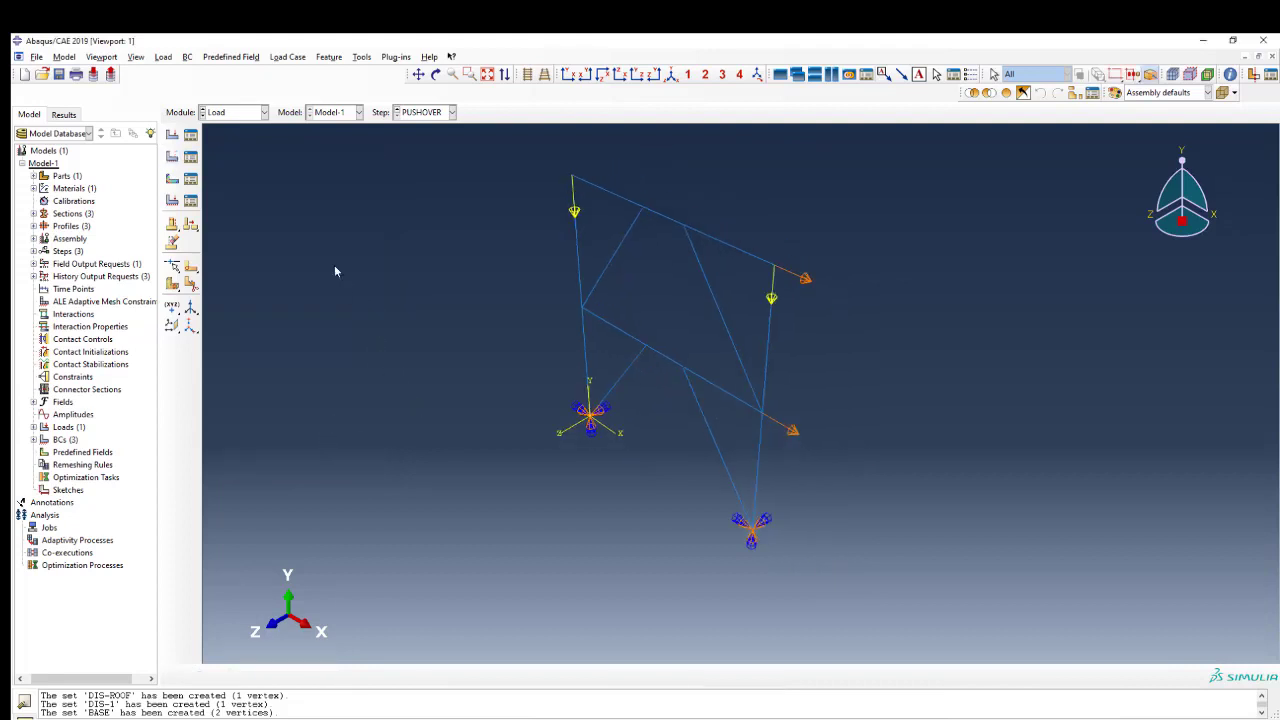
click(233, 116)
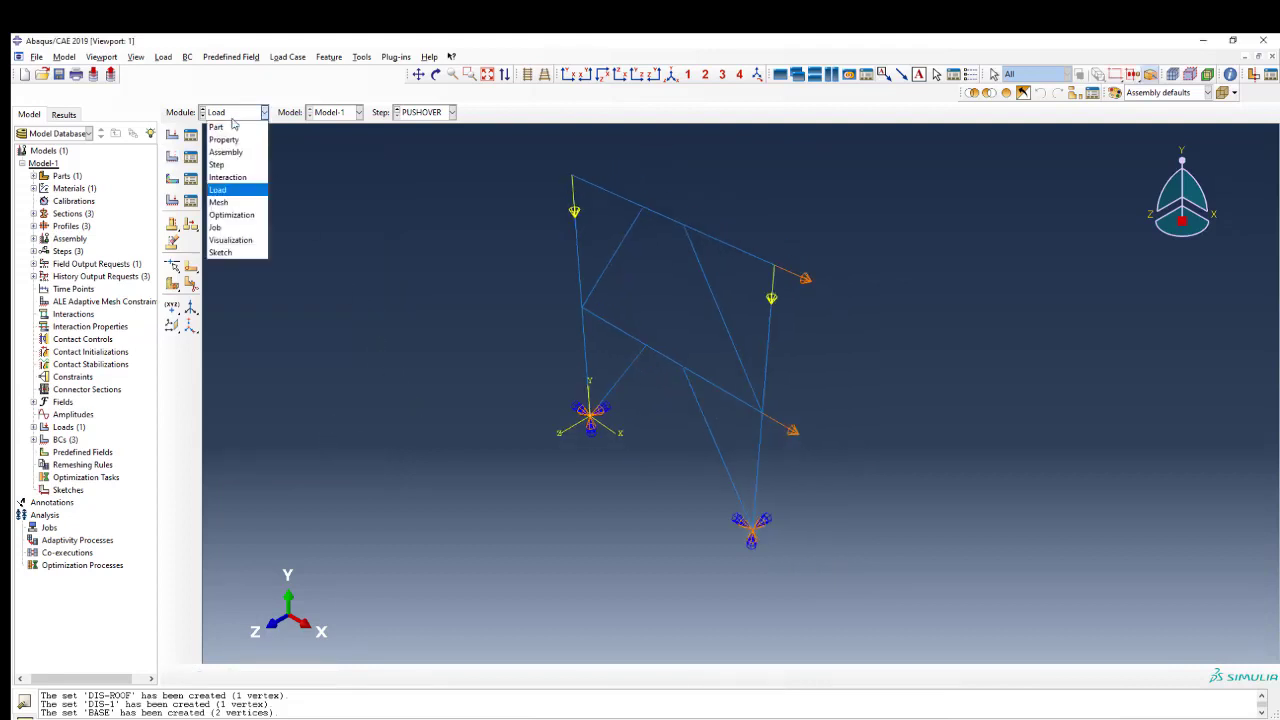
click(235, 203)
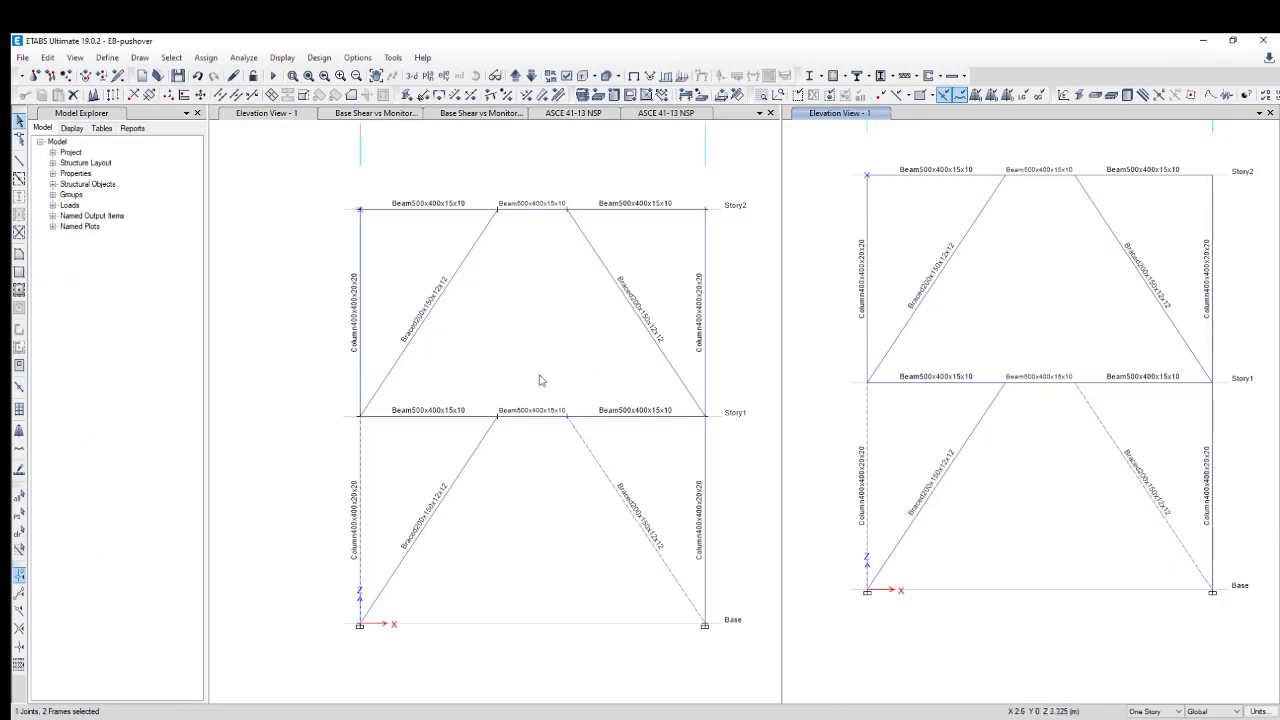
Step: Examine the two outer Story2 beams in the ETABS elevation view and return to Abaqus/CAE
click(416, 213)
click(409, 211)
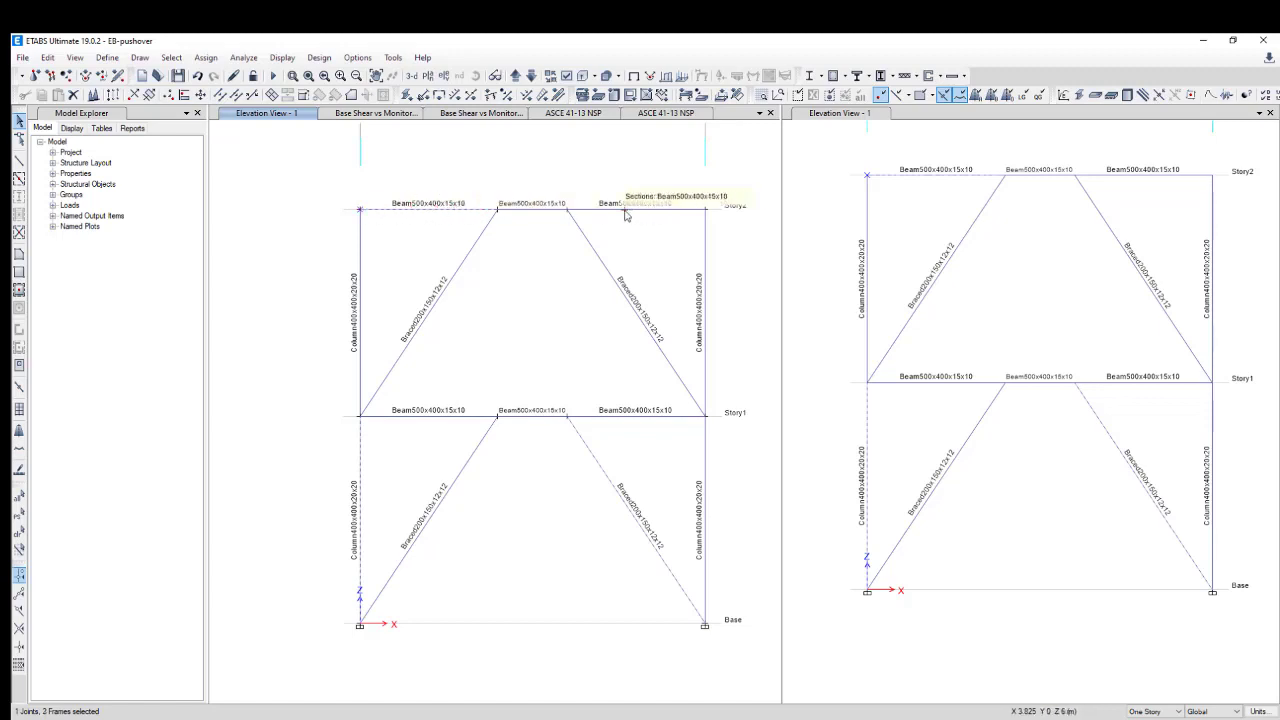
click(664, 214)
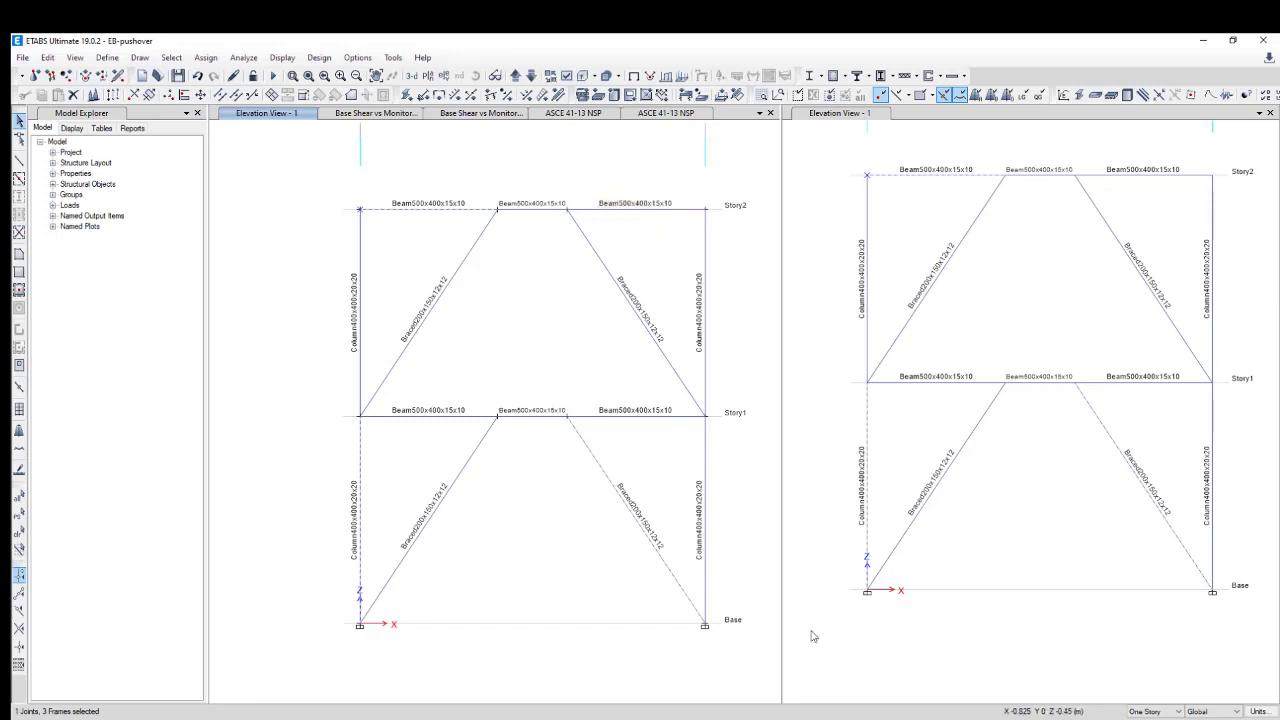
click(866, 716)
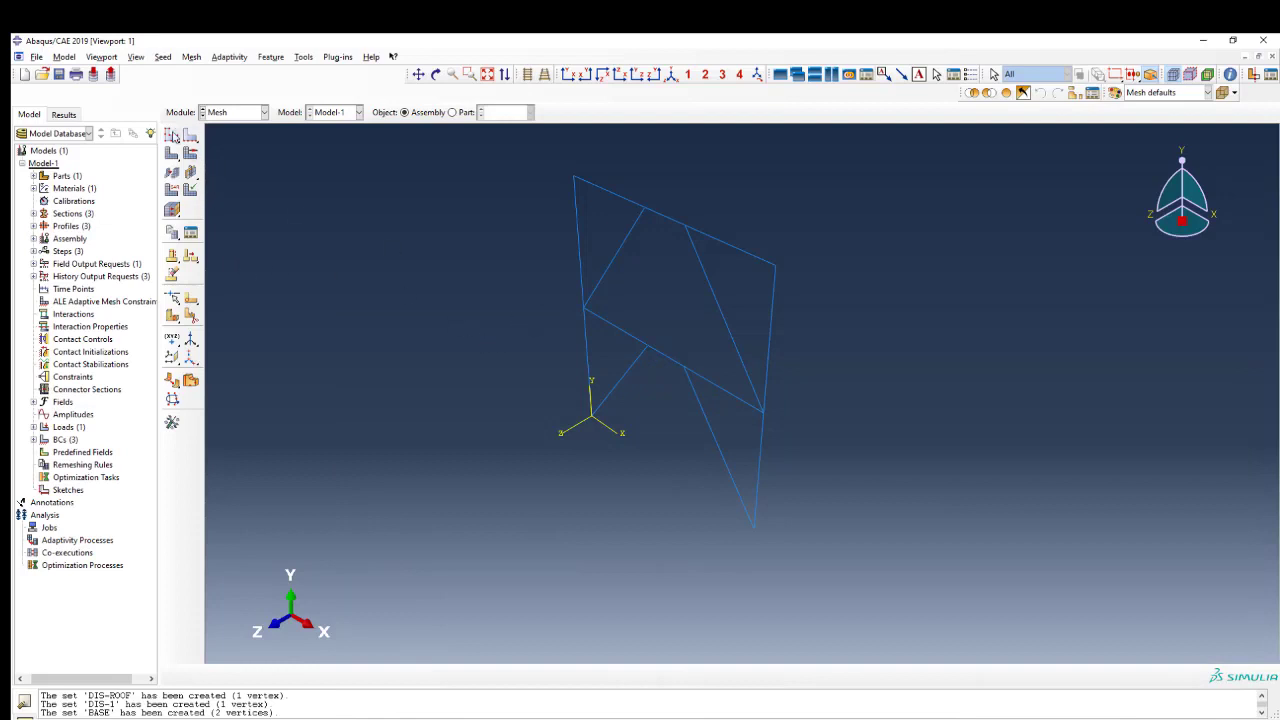
Step: Seed part ECF, rather than the assembly, with an approximate global size of 750
click(172, 135)
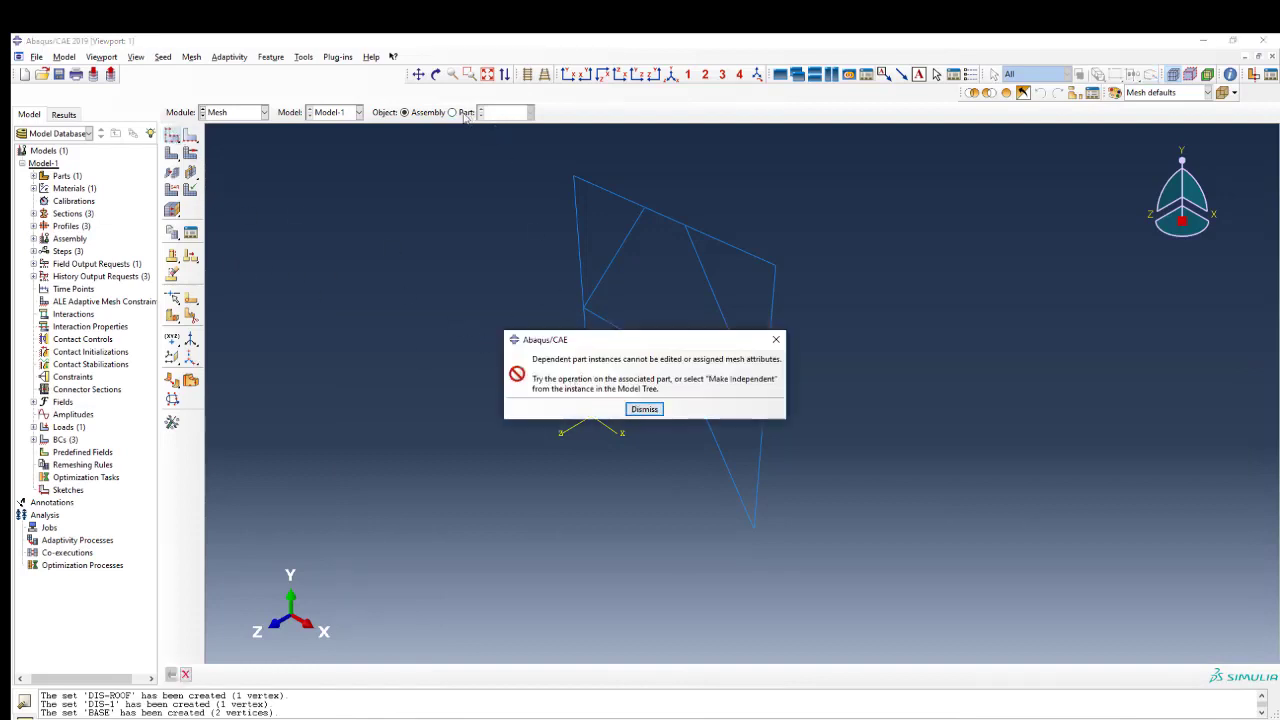
click(644, 409)
click(452, 112)
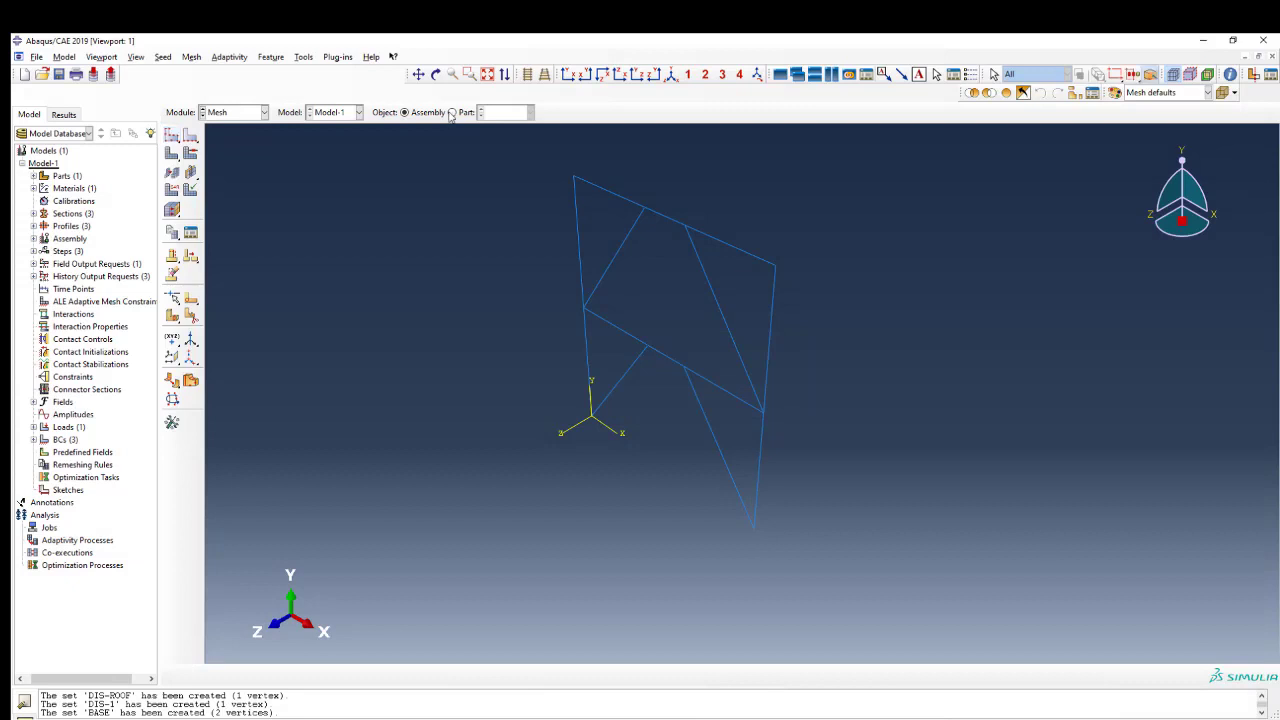
click(172, 135)
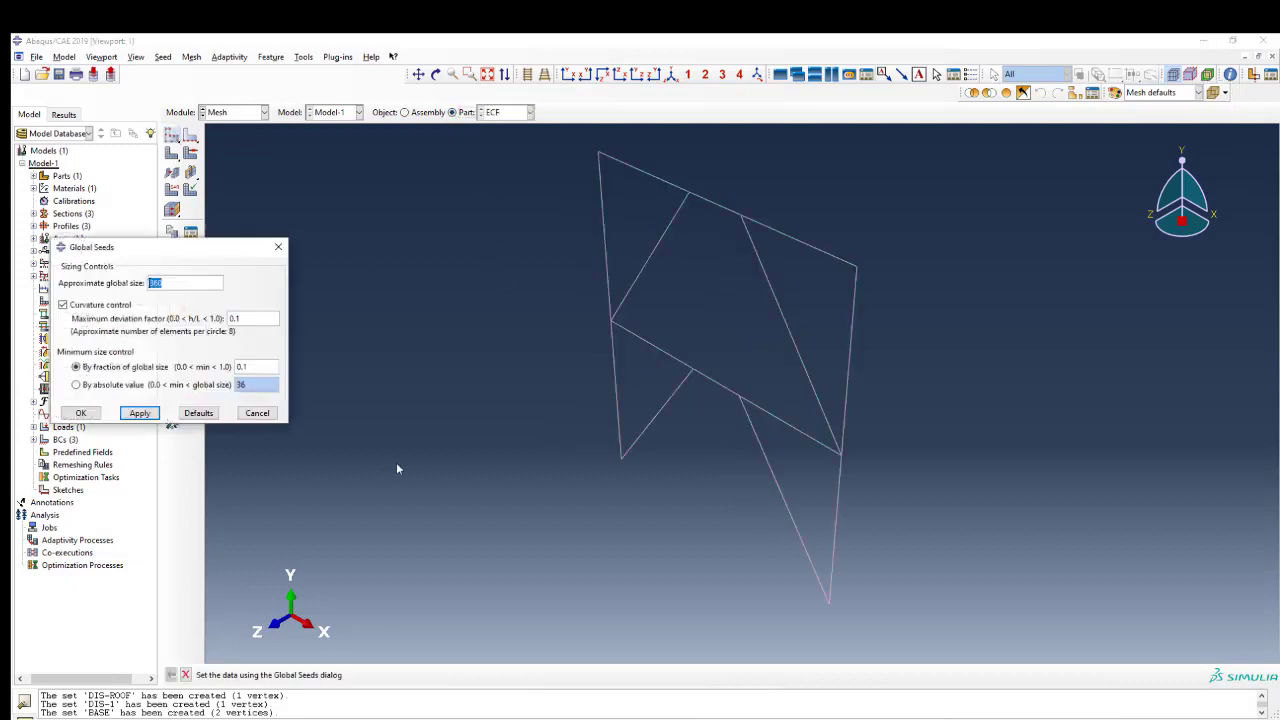
text(750)
click(140, 413)
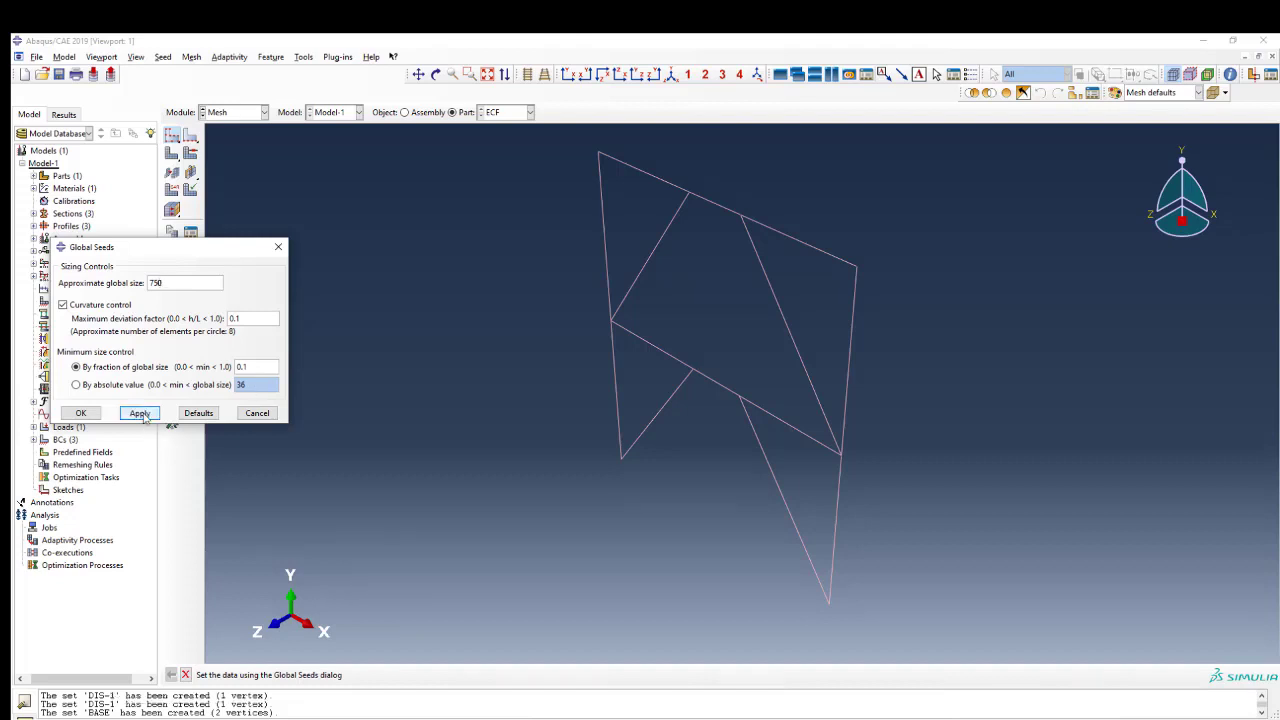
click(81, 413)
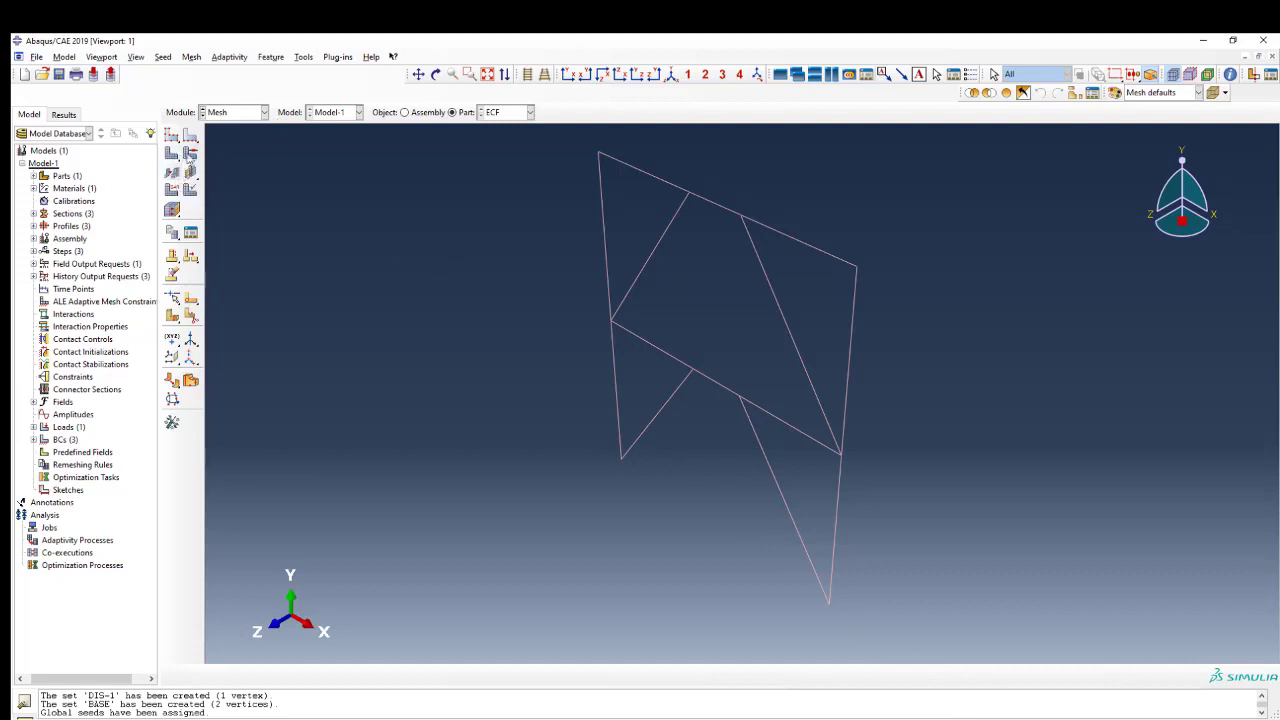
Step: Assign the Standard linear Beam element type (B31, shear-flexible) to all edges of the frame
click(174, 193)
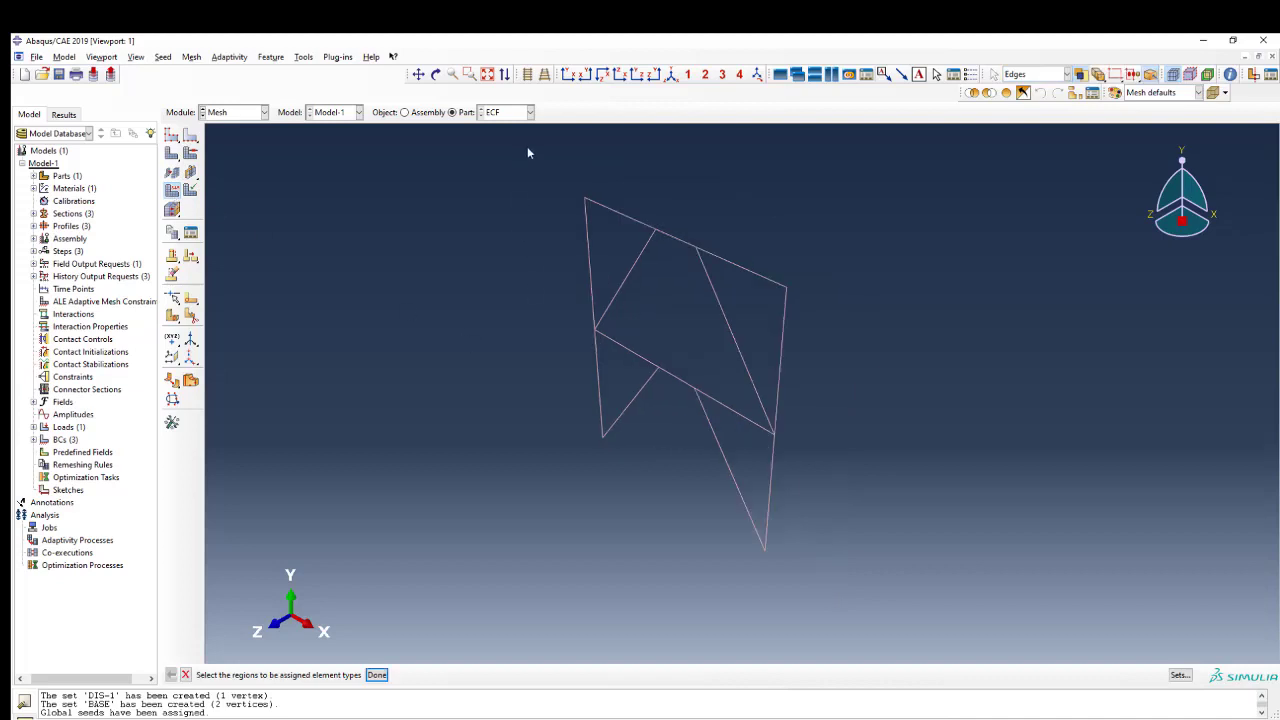
drag(527, 146, 864, 610)
middle_click(412, 396)
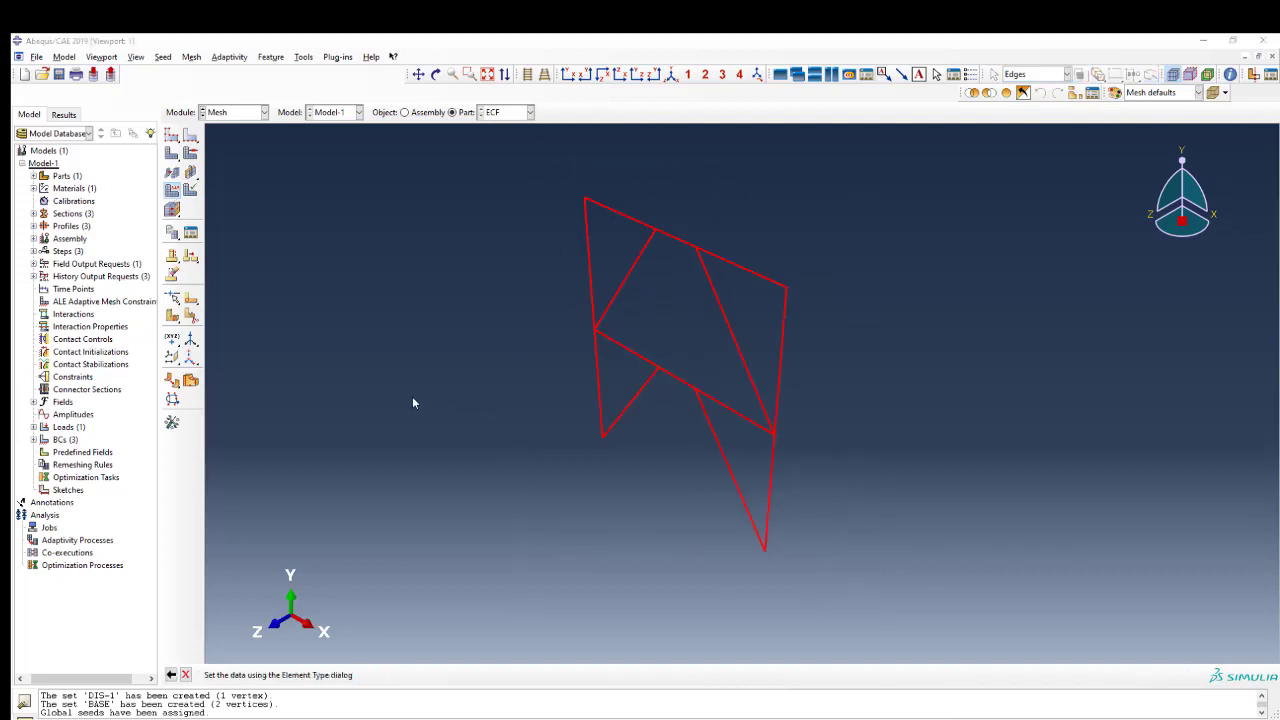
click(120, 537)
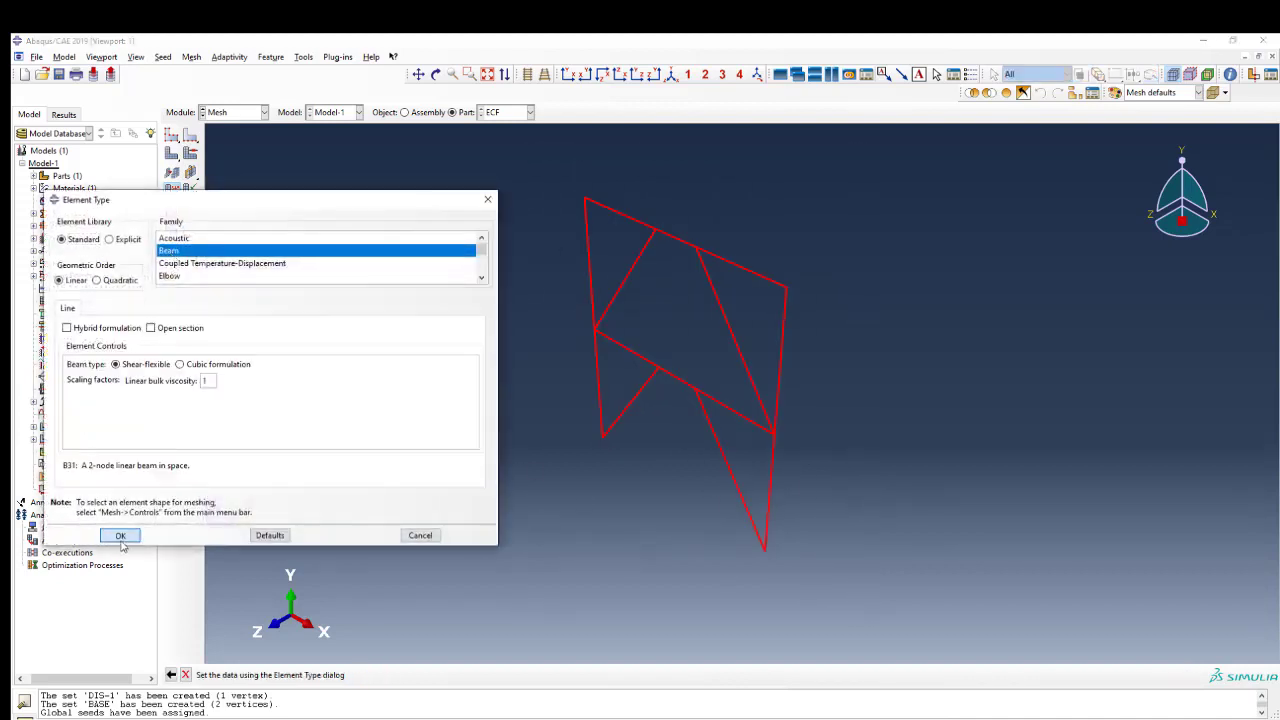
Step: Mesh part ECF and switch to the Job module
click(190, 207)
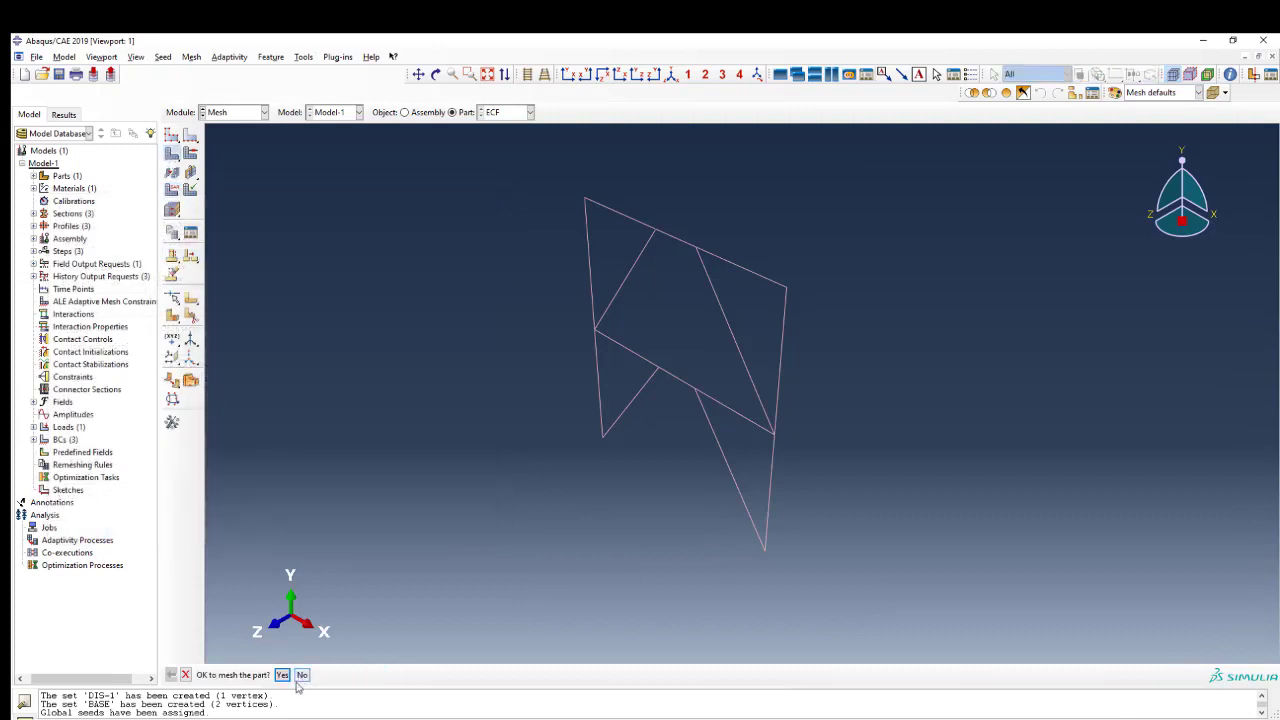
click(288, 675)
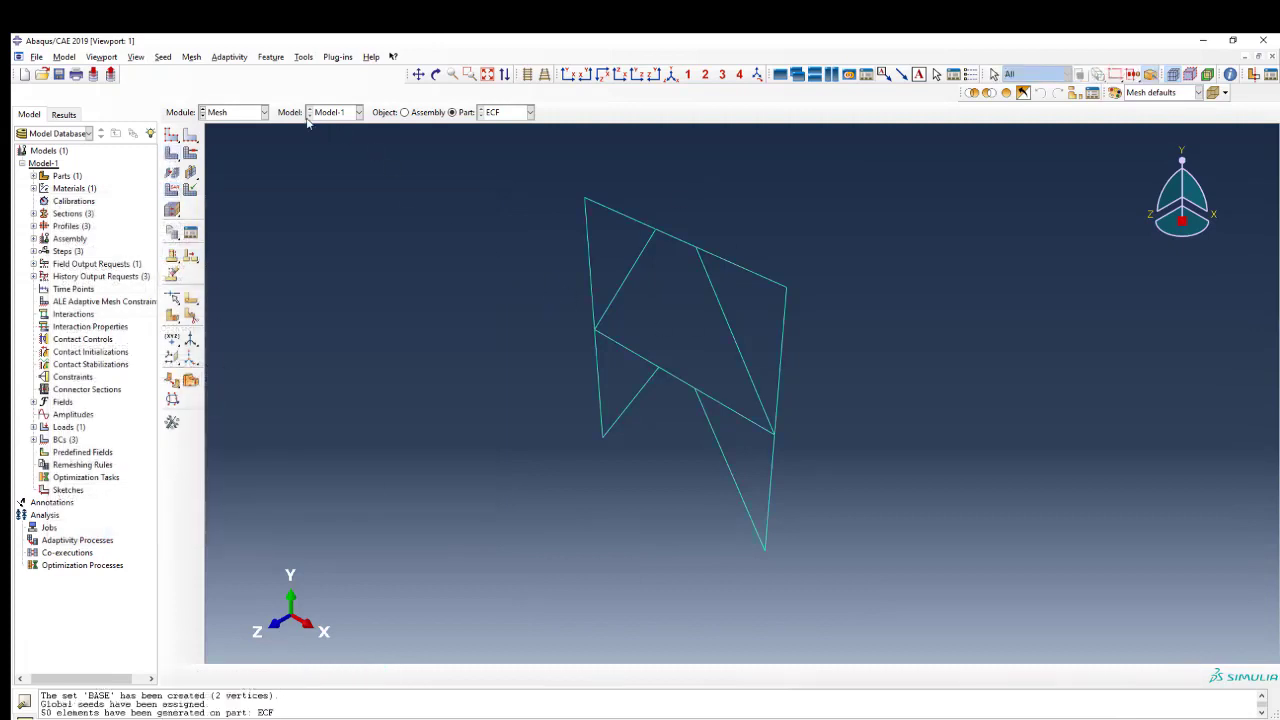
click(261, 113)
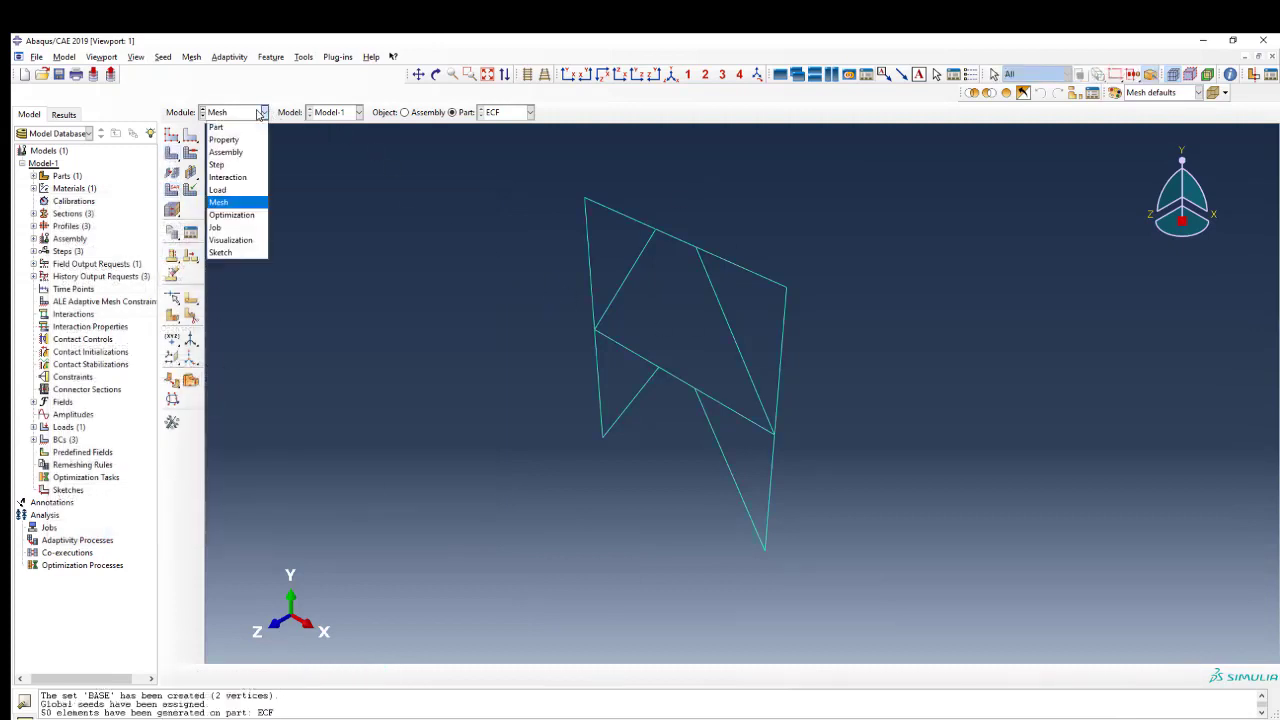
click(247, 231)
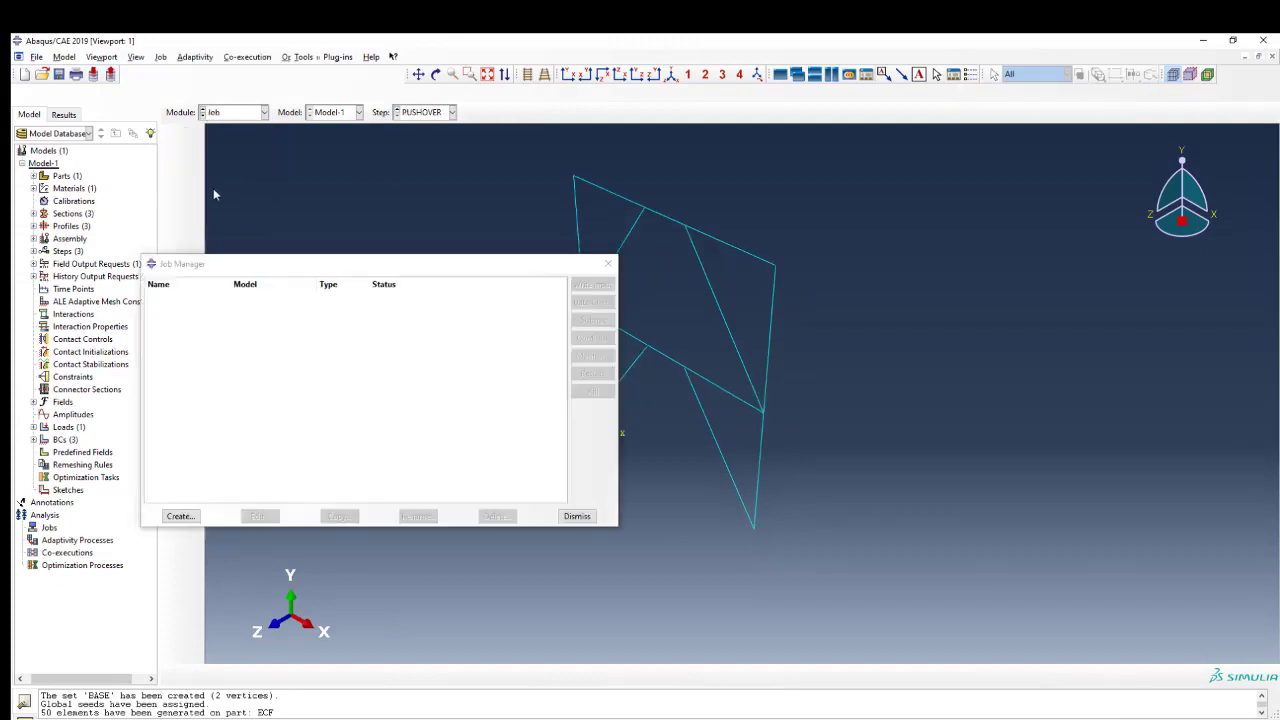
Step: Set the work directory for the analysis files to the Steel Braced Frame folder
drag(381, 271, 317, 180)
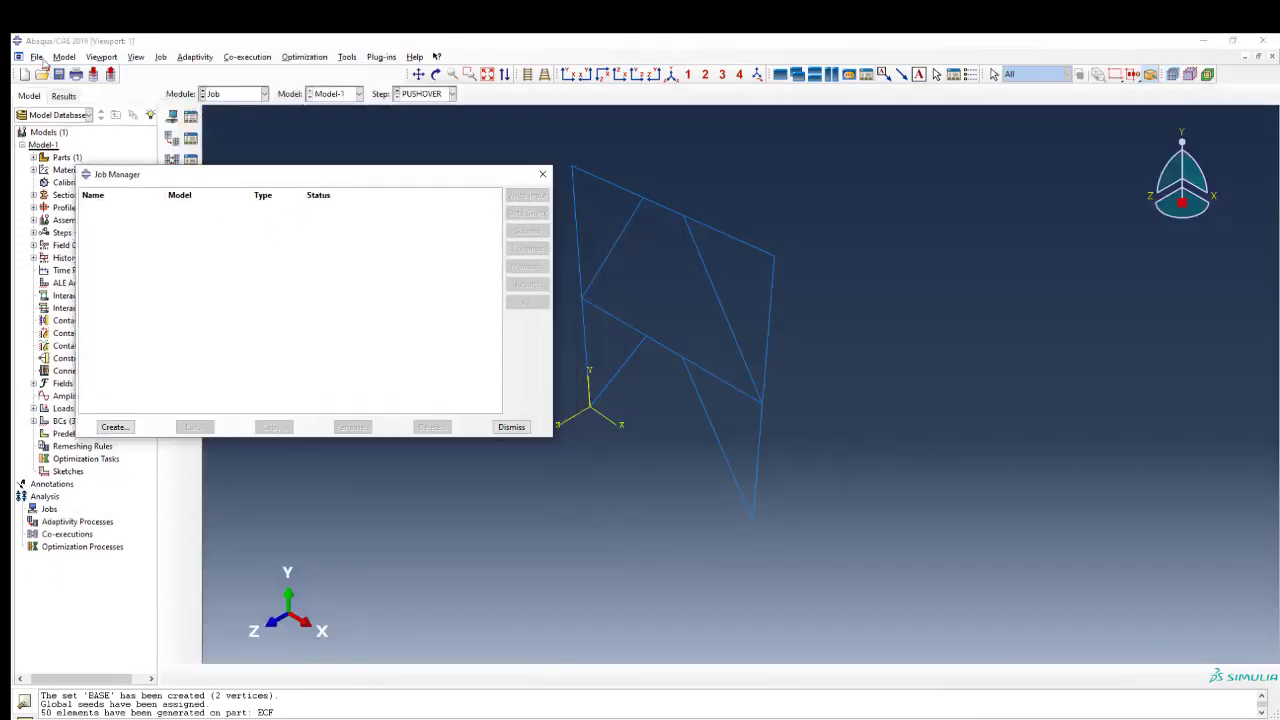
click(36, 57)
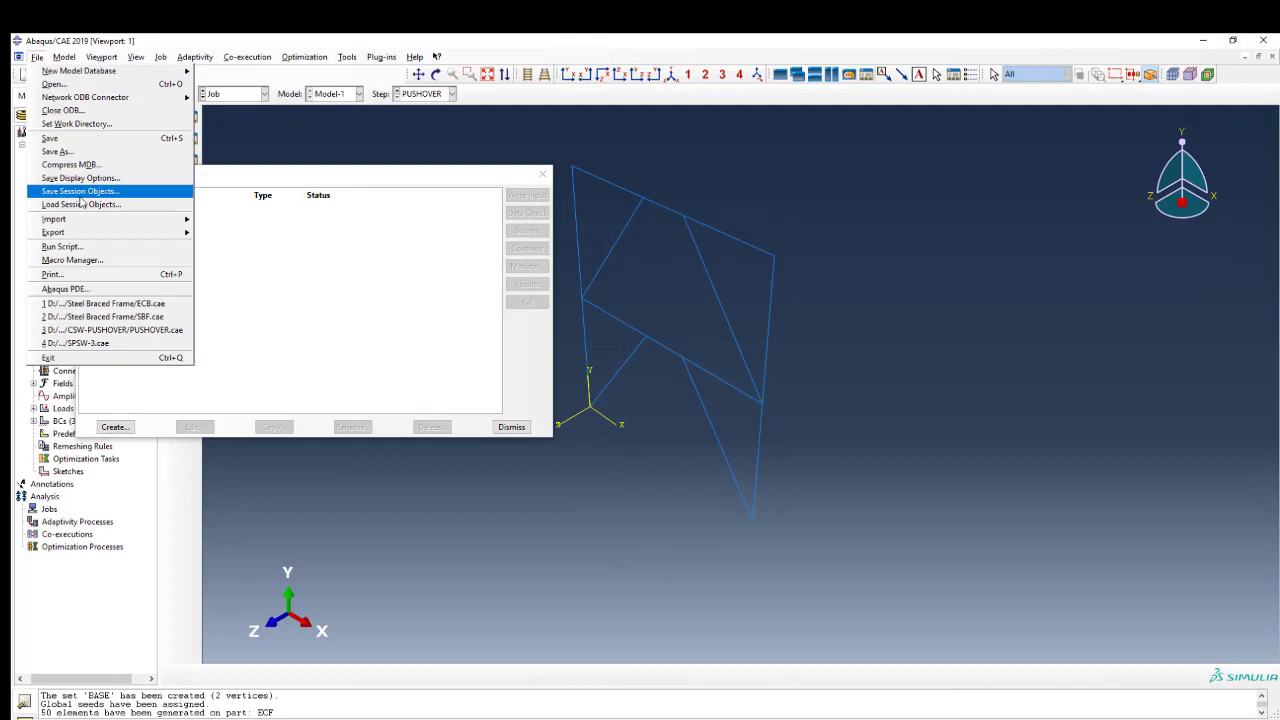
click(76, 123)
click(601, 437)
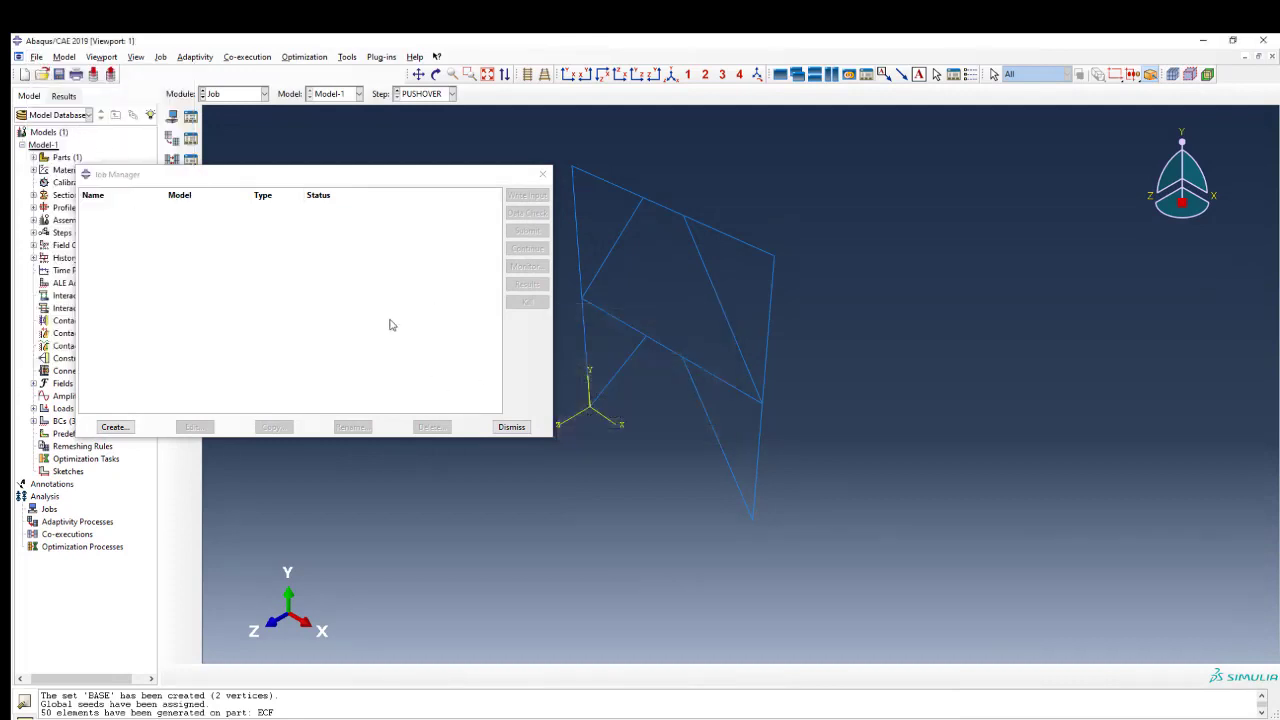
Step: Create a full-analysis job named PUSHOVER-180 from Model-1 with the default job settings
click(130, 431)
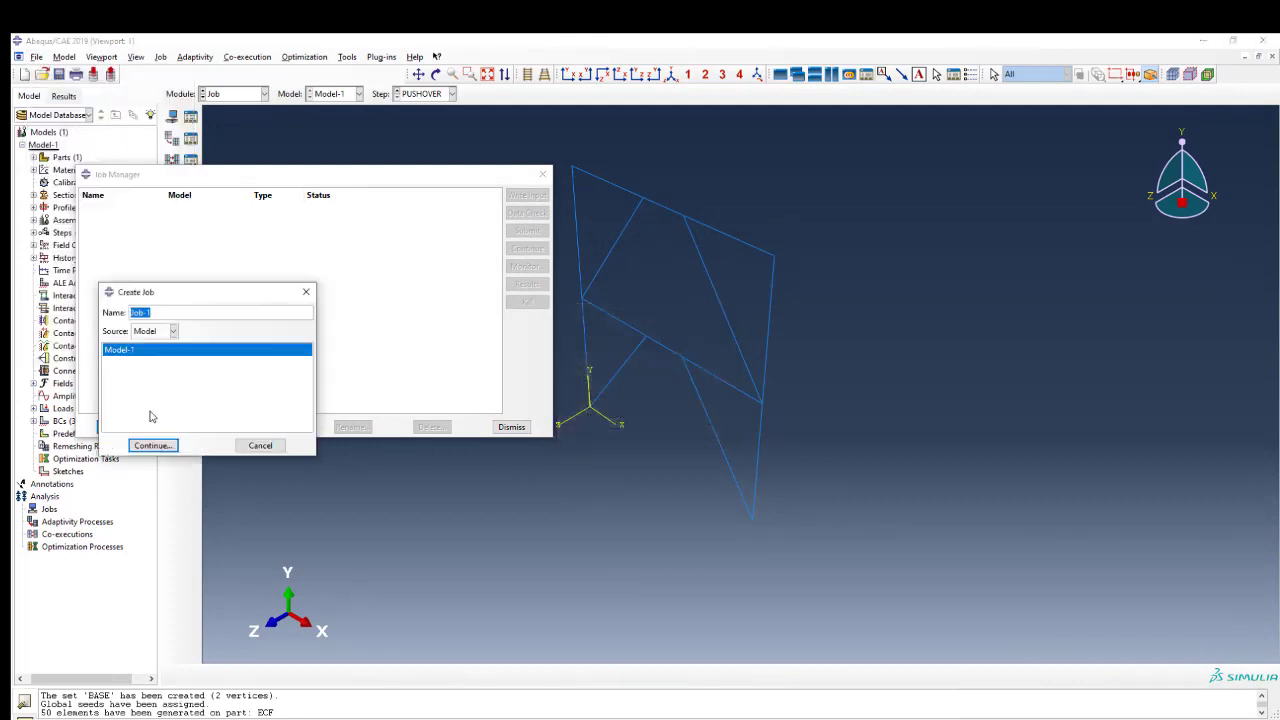
text(PUSHOVER-180)
click(138, 447)
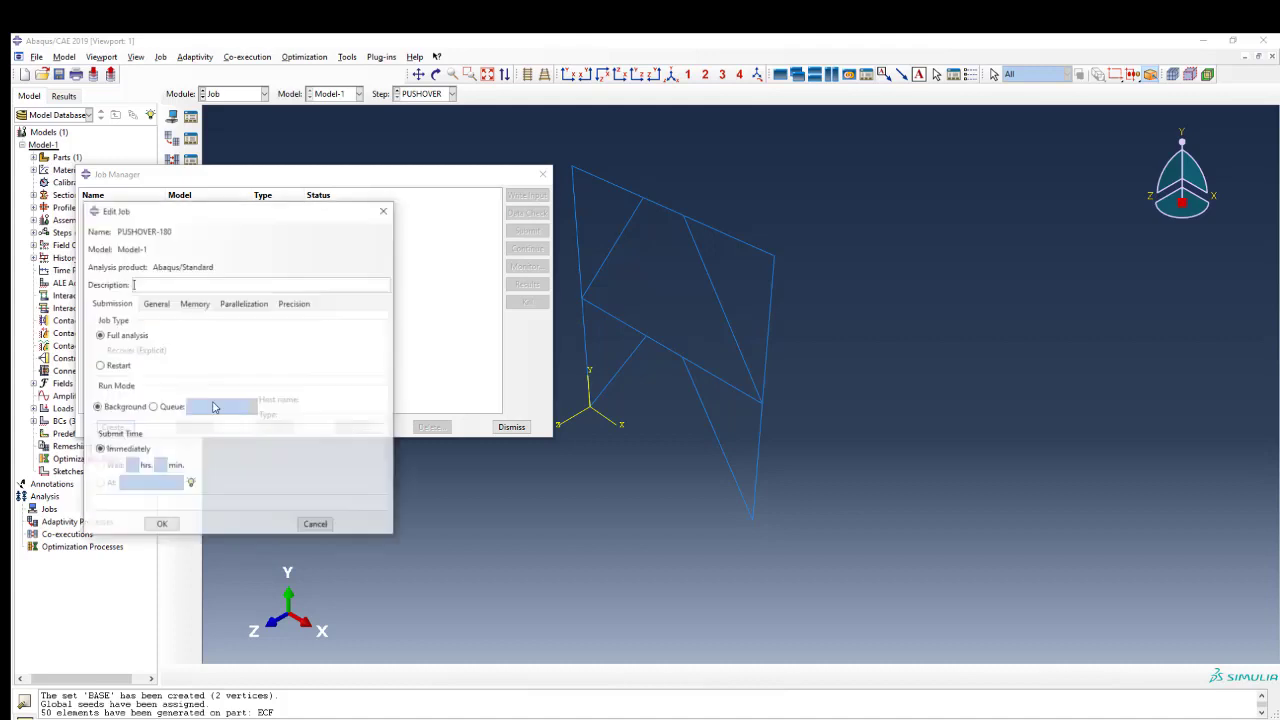
click(161, 525)
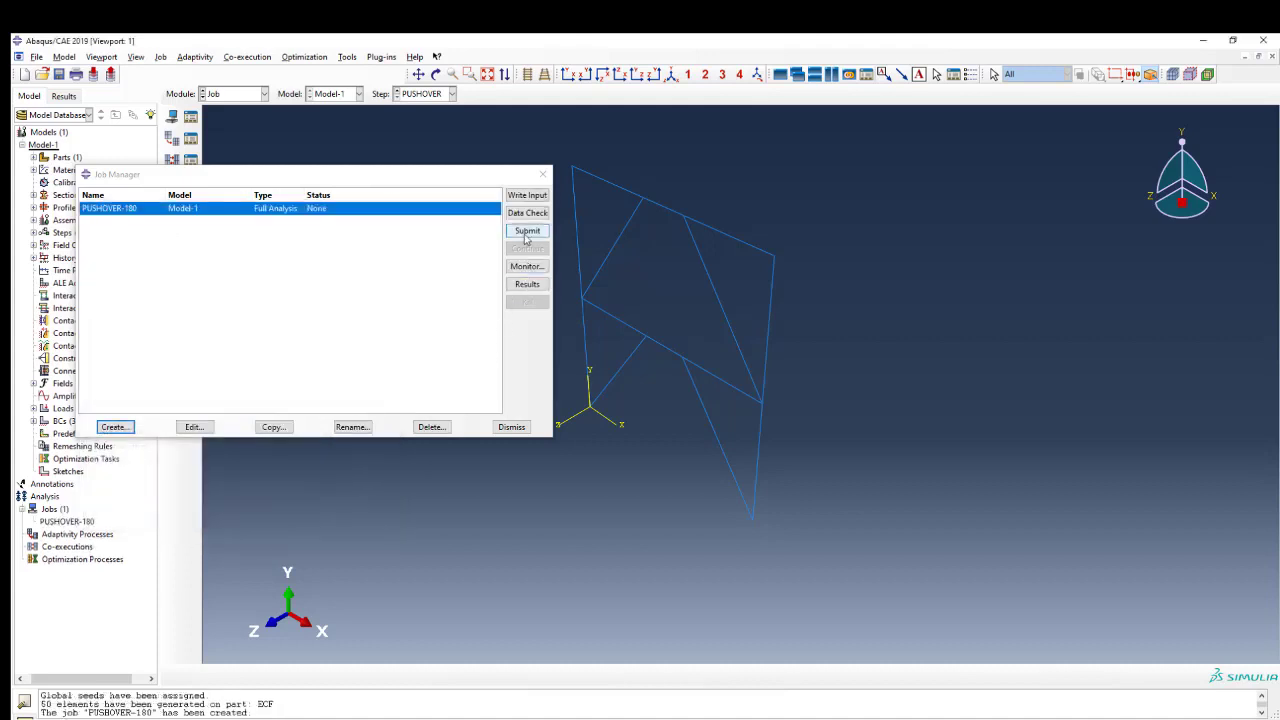
Step: Submit job PUSHOVER-180 and monitor its increments until the analysis finishes
click(525, 235)
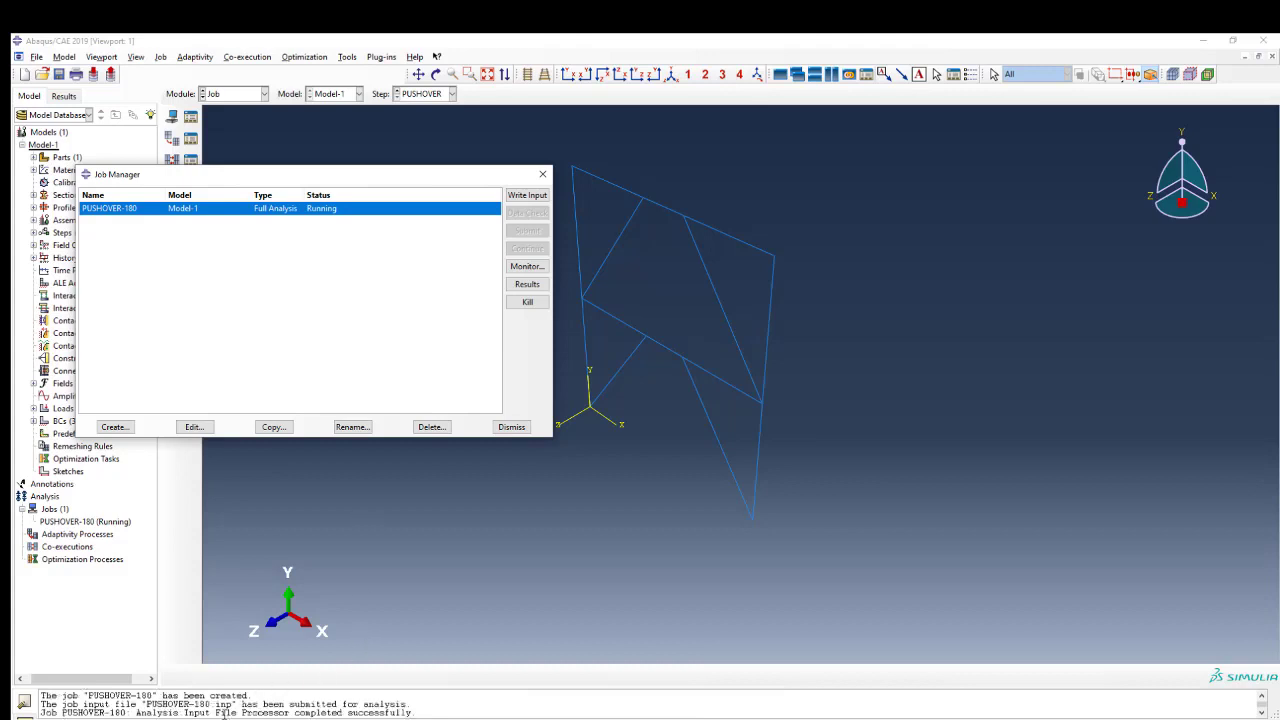
drag(230, 713, 394, 713)
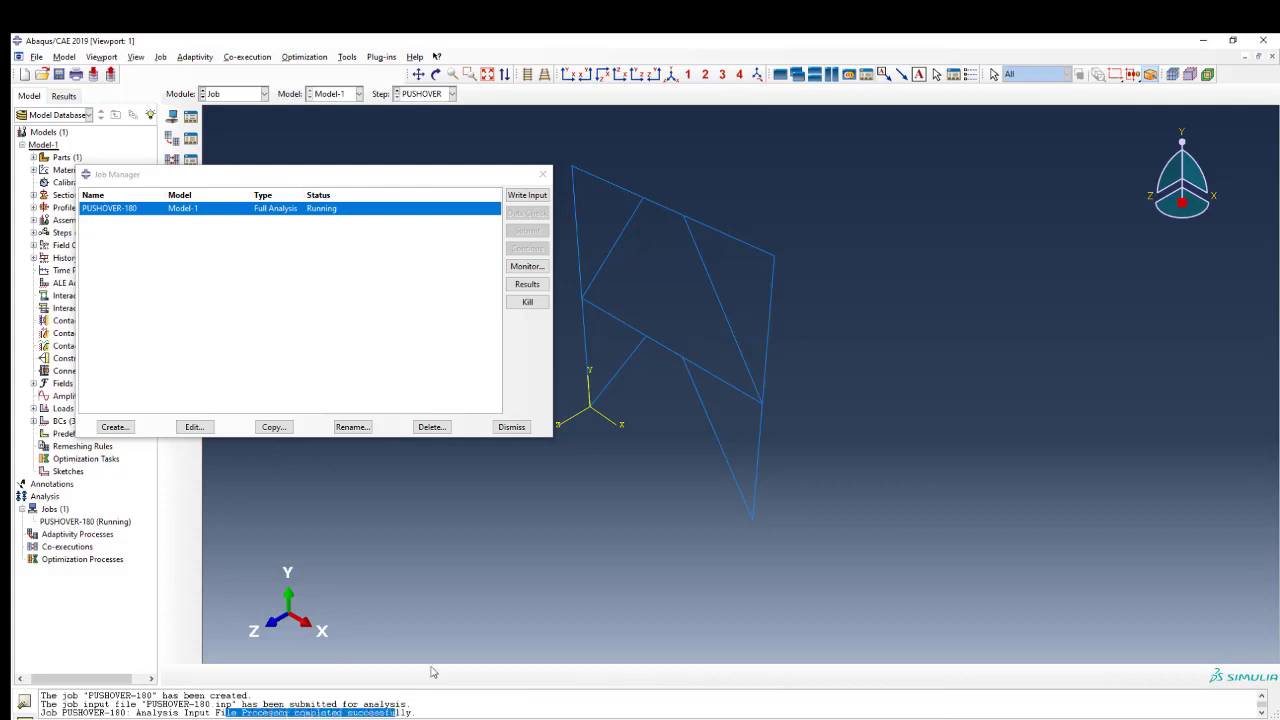
click(527, 266)
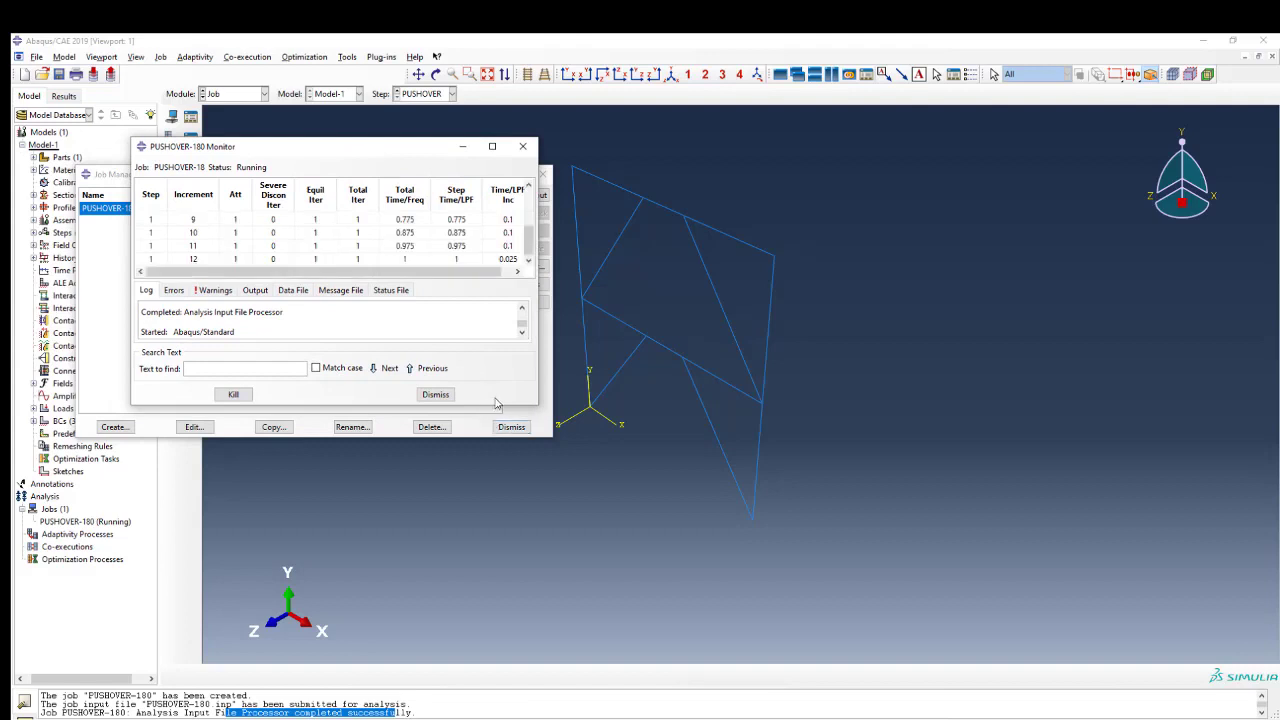
drag(496, 404, 497, 424)
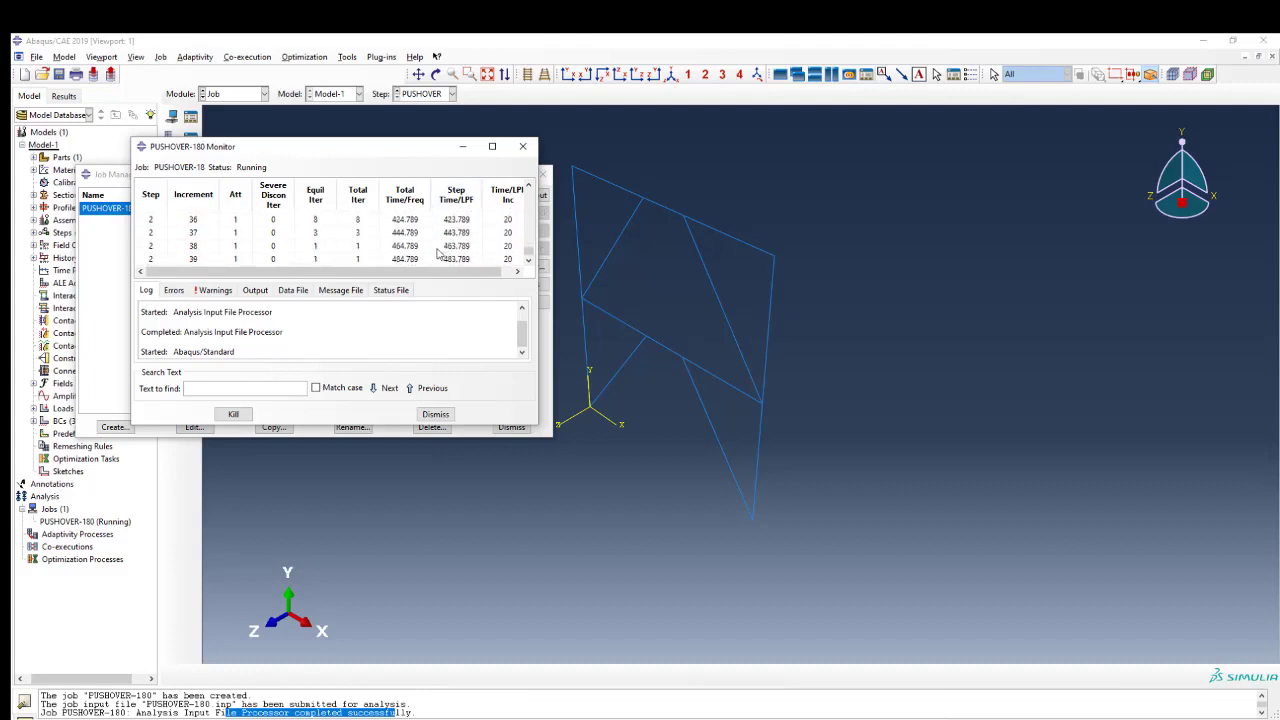
scroll(405, 250, up, 6)
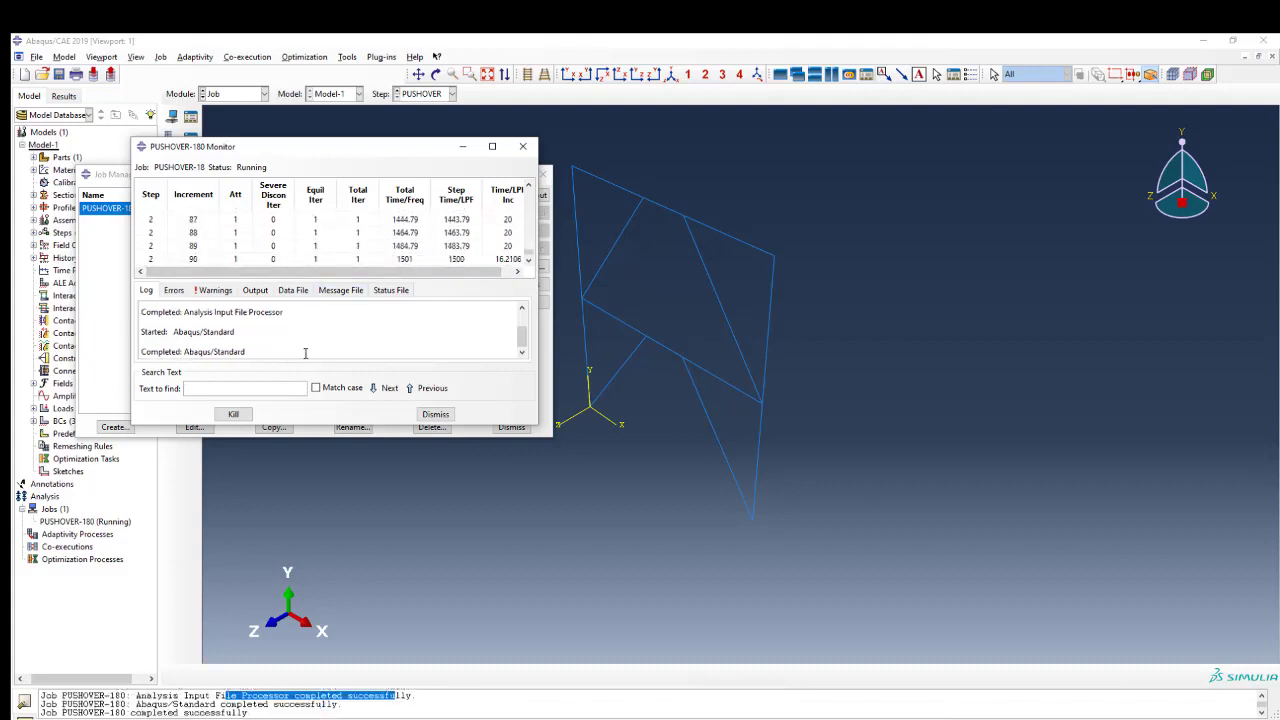
click(436, 413)
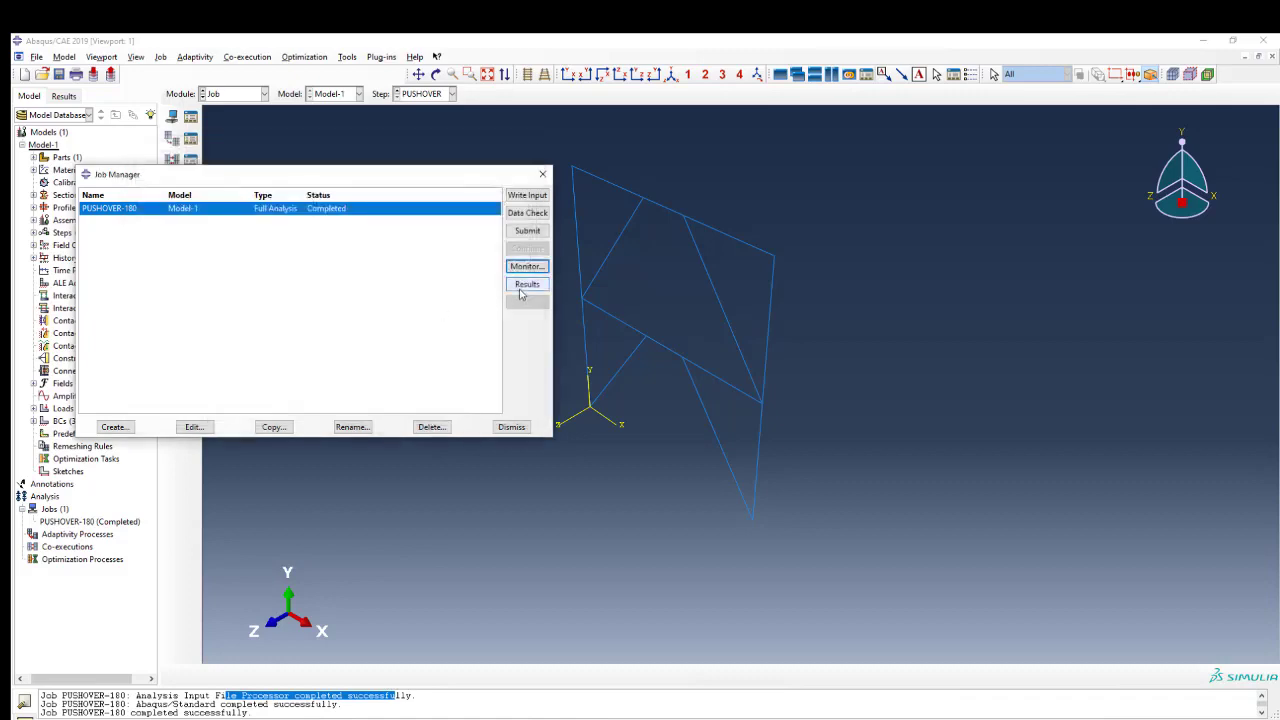
Step: Open the PUSHOVER-180 results and display the Mises stress contours on the deformed frame, seen nearly from the front
click(525, 284)
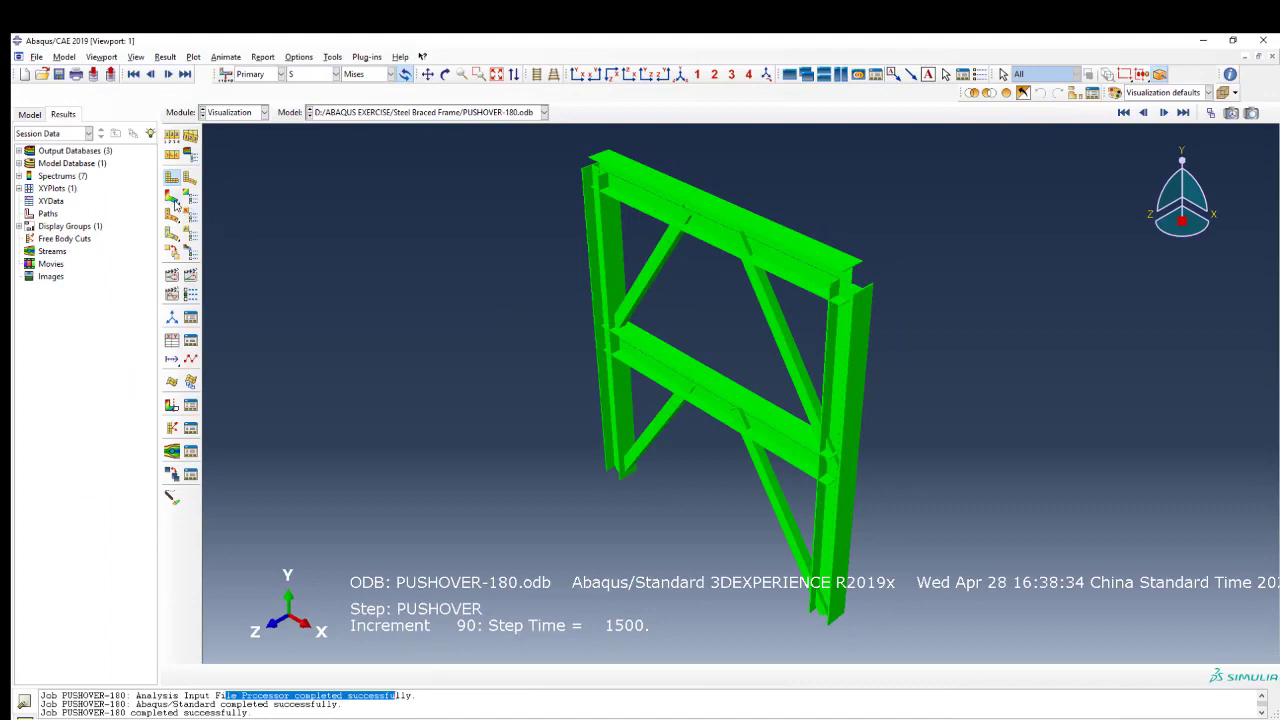
click(173, 198)
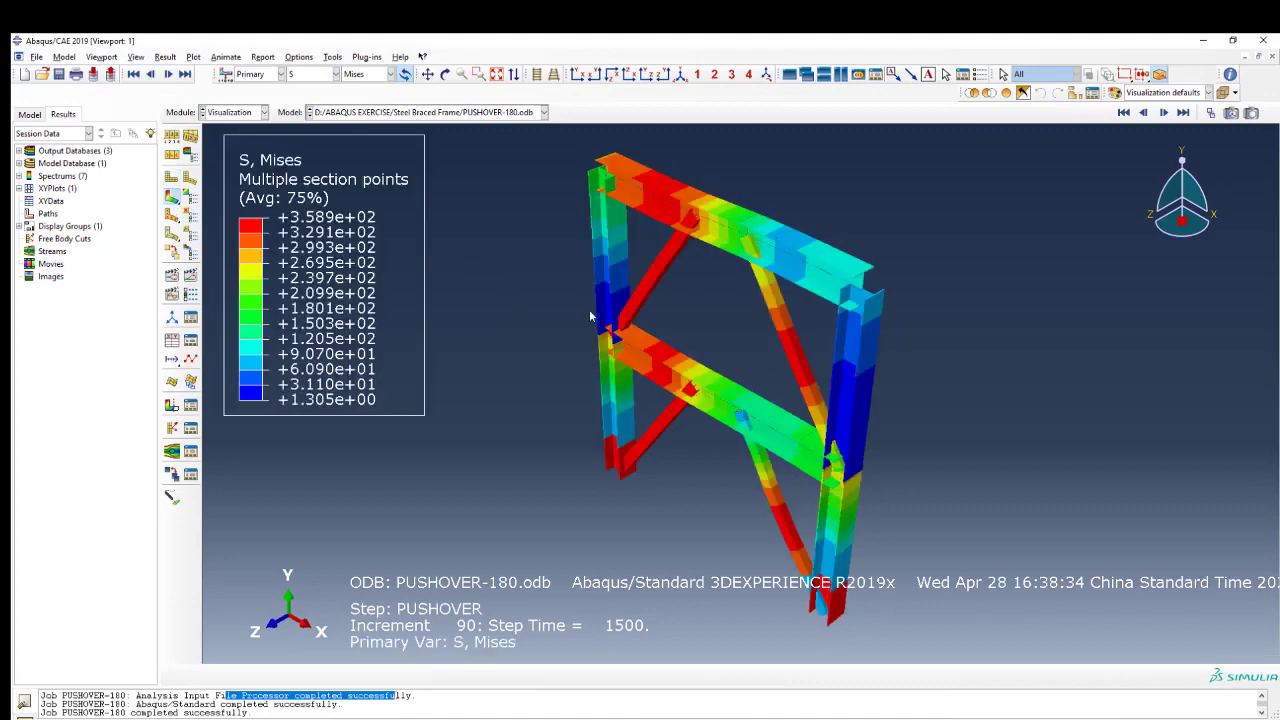
click(446, 74)
mouse_move(685, 343)
mouse_down()
mouse_move(720, 459)
mouse_move(750, 312)
mouse_move(719, 377)
mouse_move(721, 346)
mouse_move(709, 343)
mouse_up()
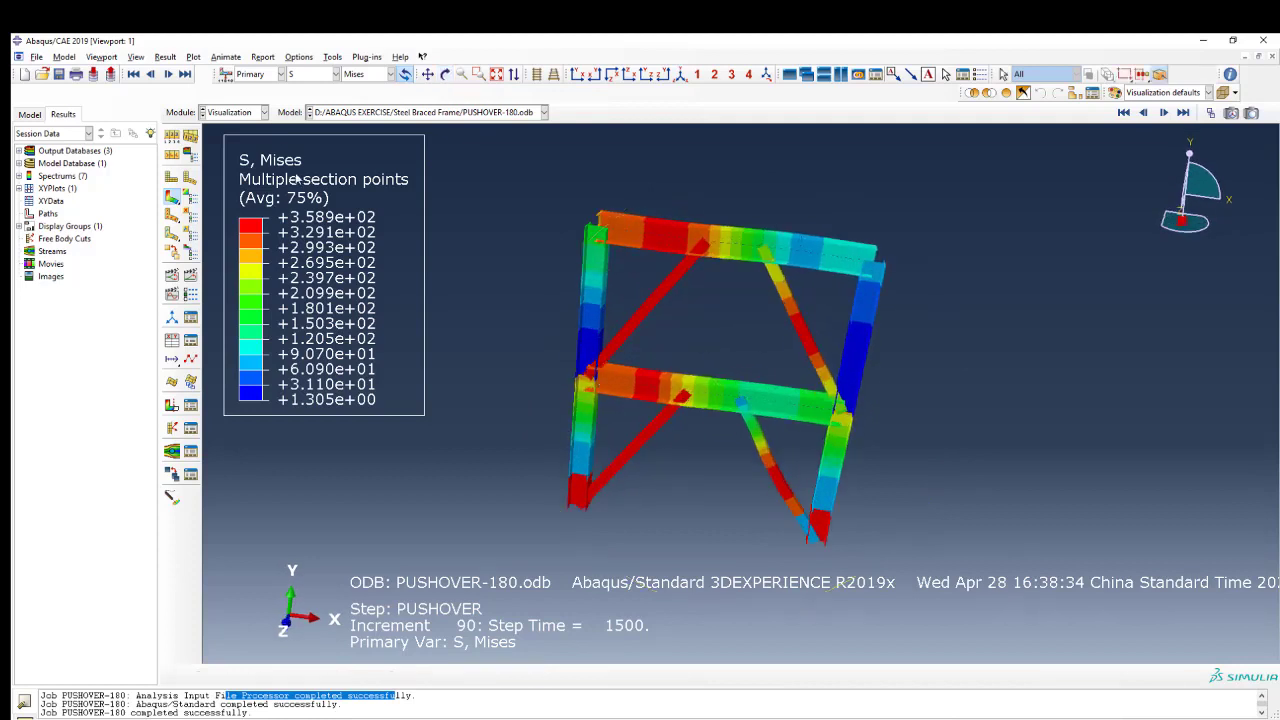
Step: Display the AC YIELD contours and step through the PUSHOVER frames from increment 0 to increment 26 to follow the yielding sequence
click(312, 74)
click(305, 88)
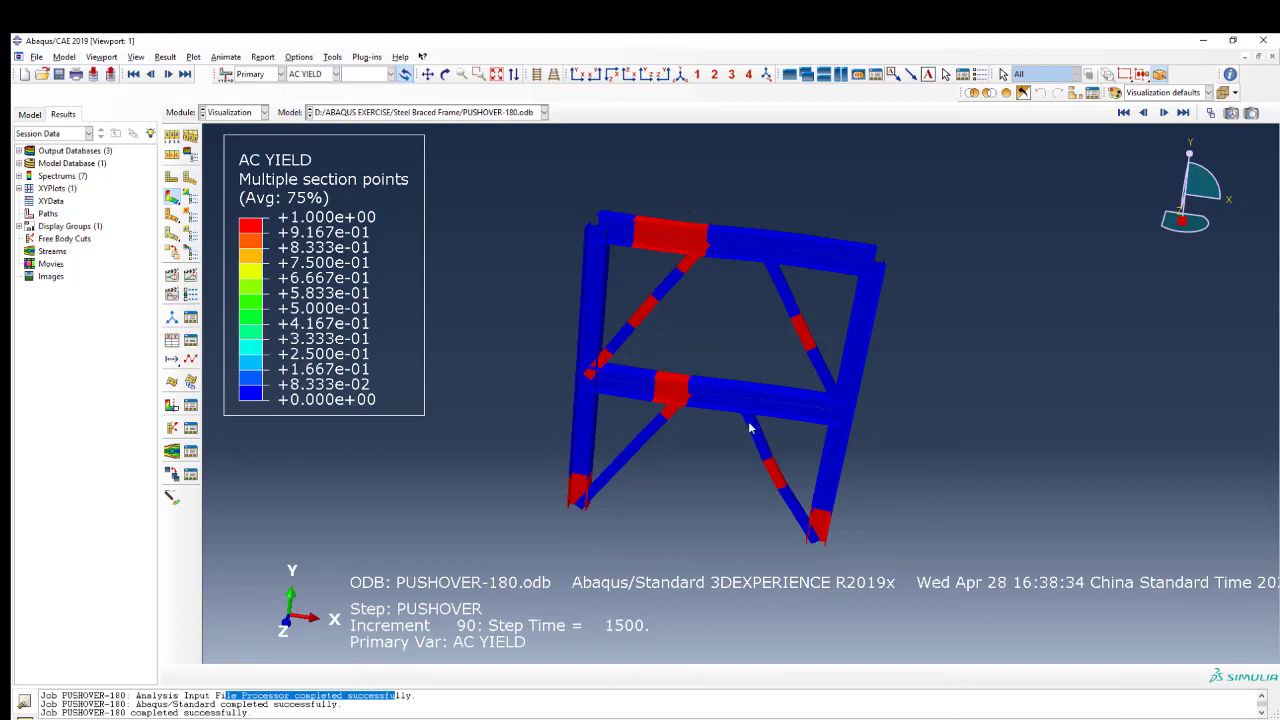
click(1123, 113)
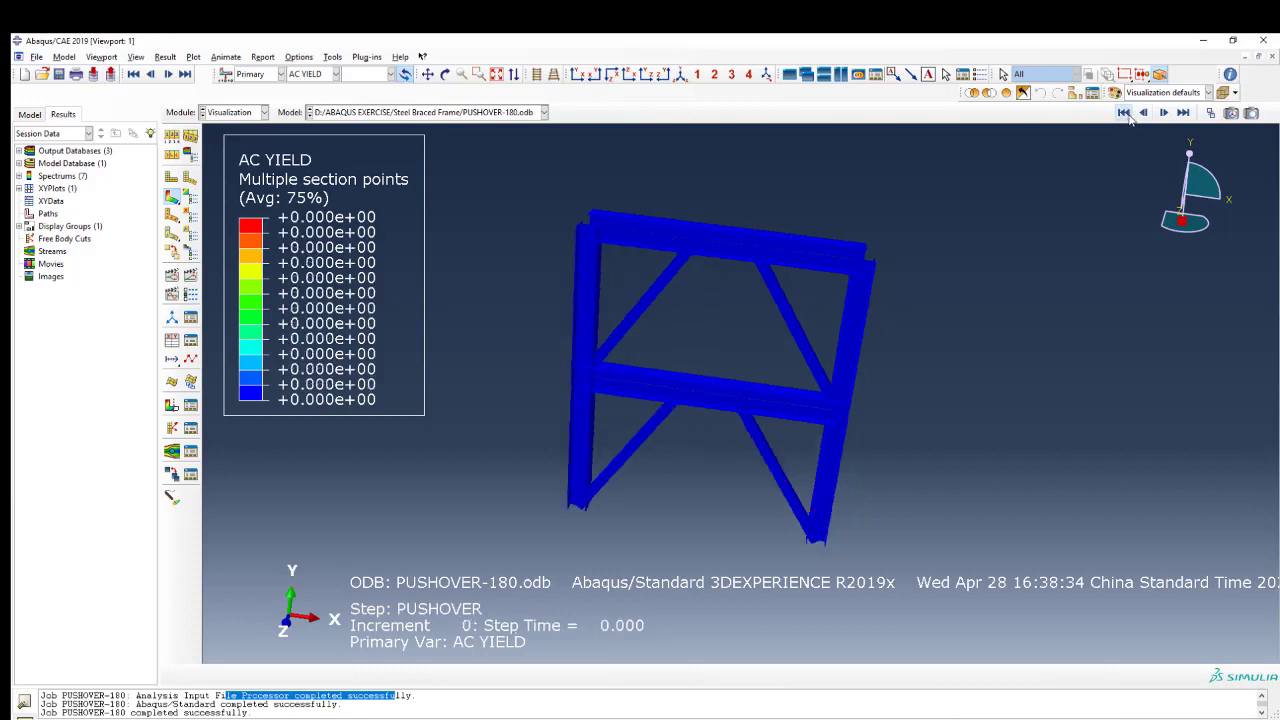
click(1165, 113)
click(1165, 113)
click(1165, 113)
click(1165, 113)
click(1165, 113)
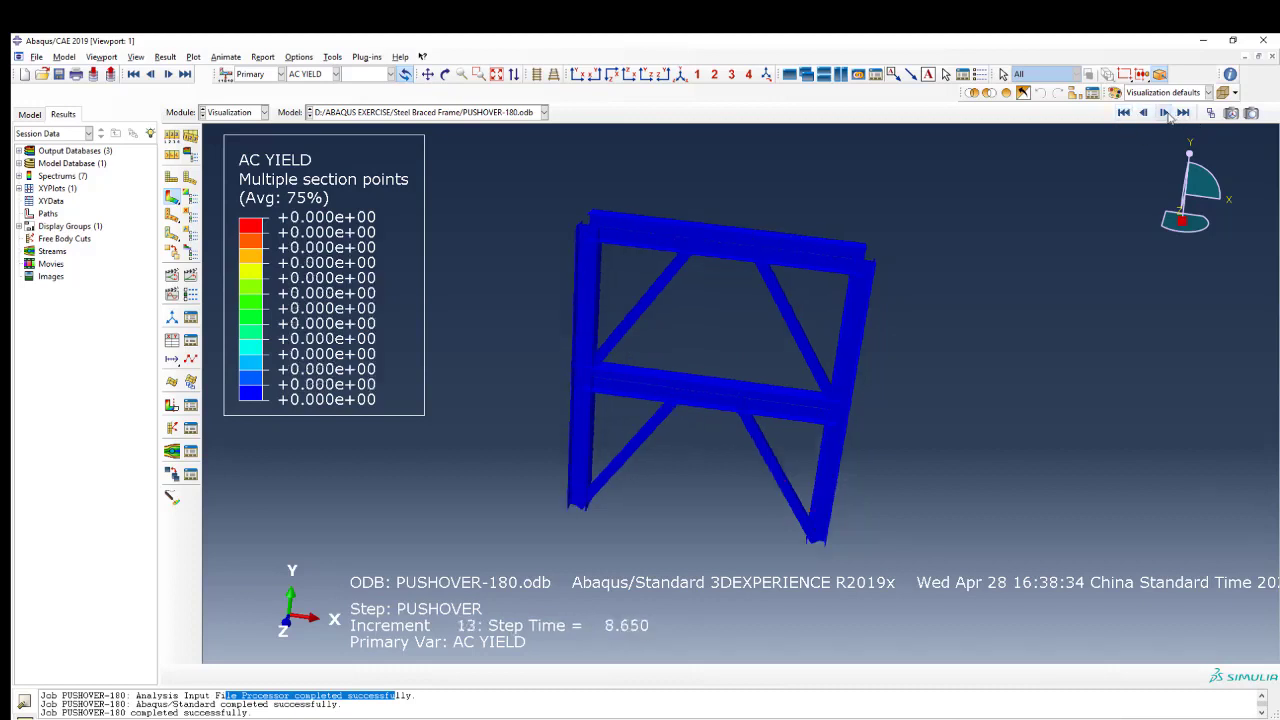
click(1165, 113)
click(1165, 113)
click(1165, 113)
click(1165, 113)
click(1165, 113)
click(1165, 113)
click(1165, 113)
click(1165, 113)
click(1165, 113)
click(1165, 113)
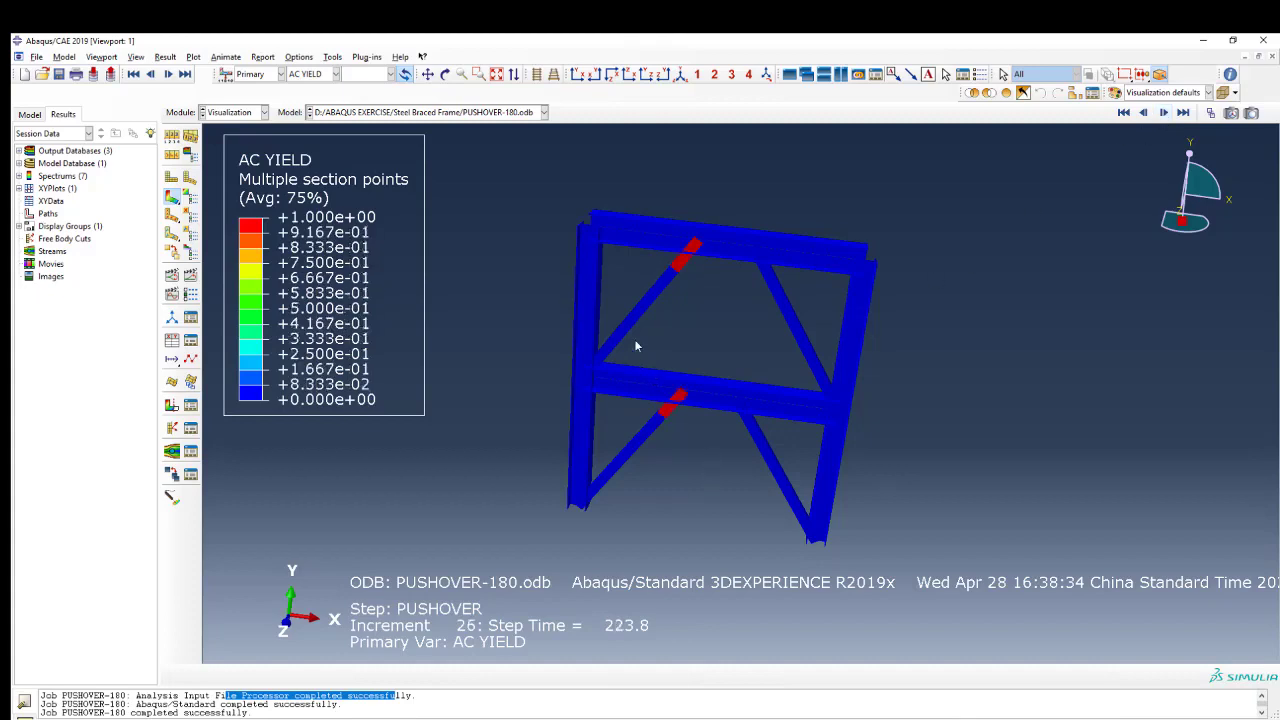
Step: Switch to ETABS to review the EB-pushover model for comparison, and return to Abaqus/CAE
key(alt+Tab)
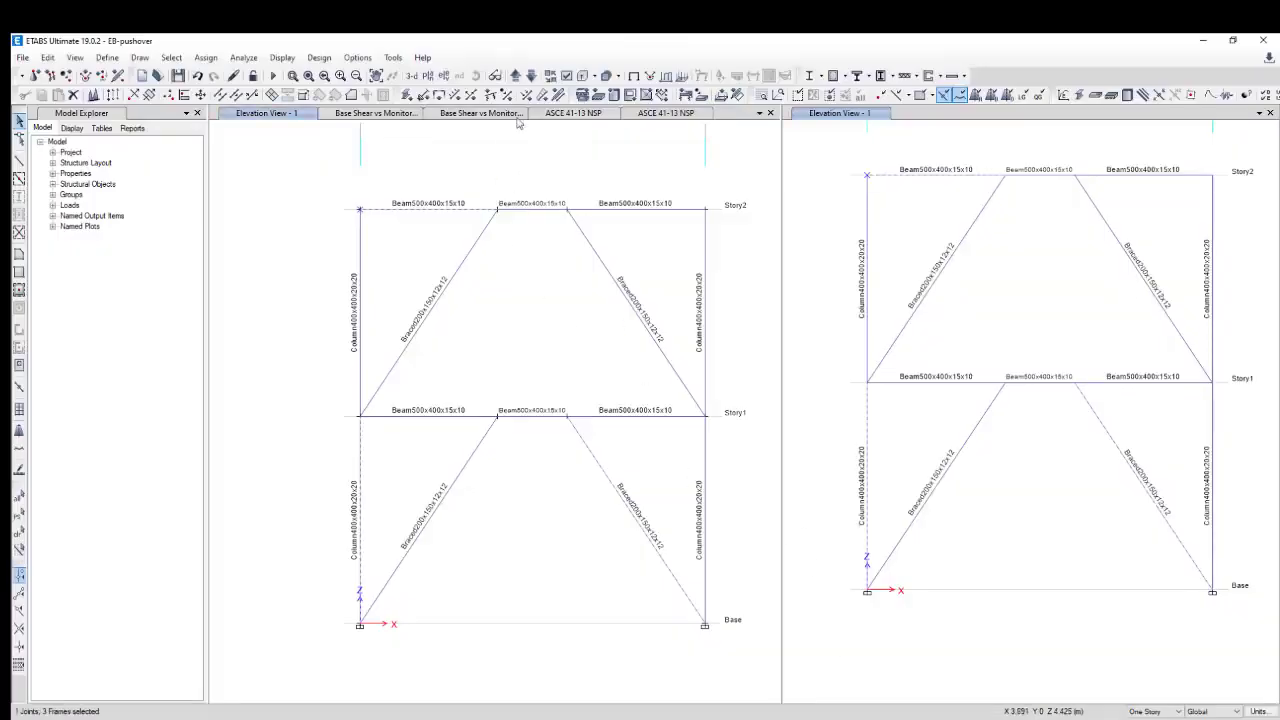
click(519, 122)
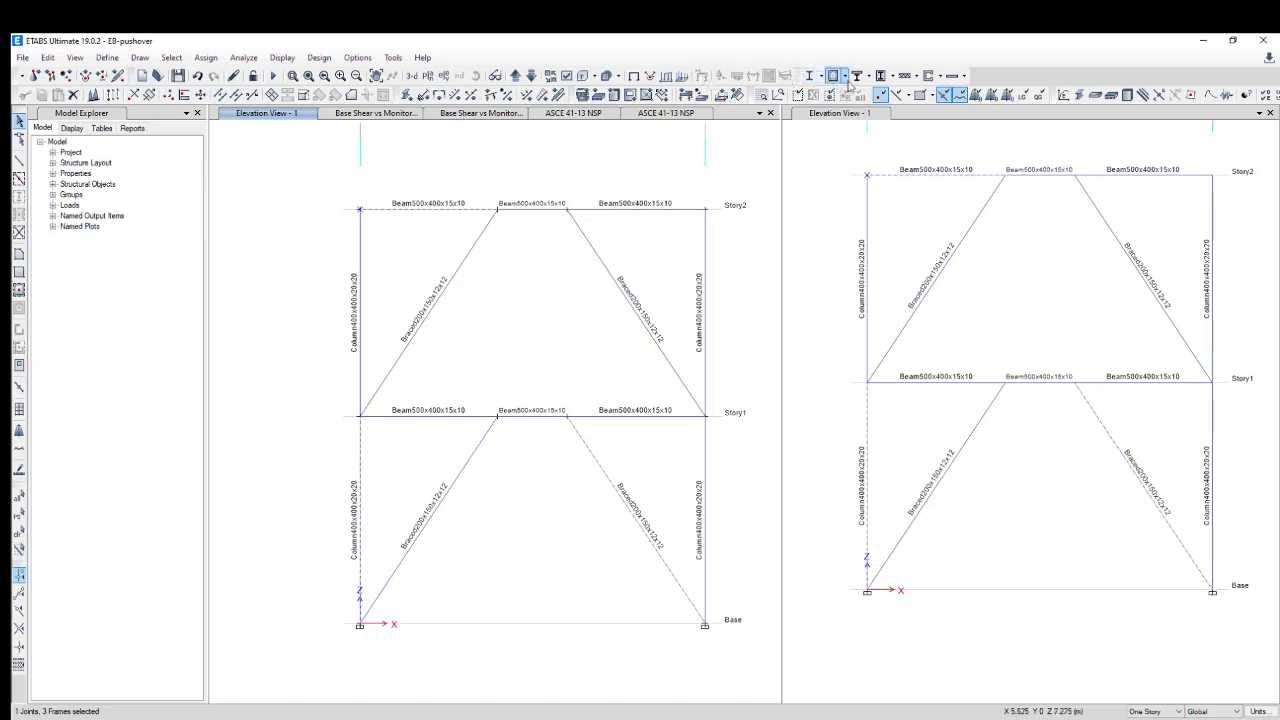
click(273, 75)
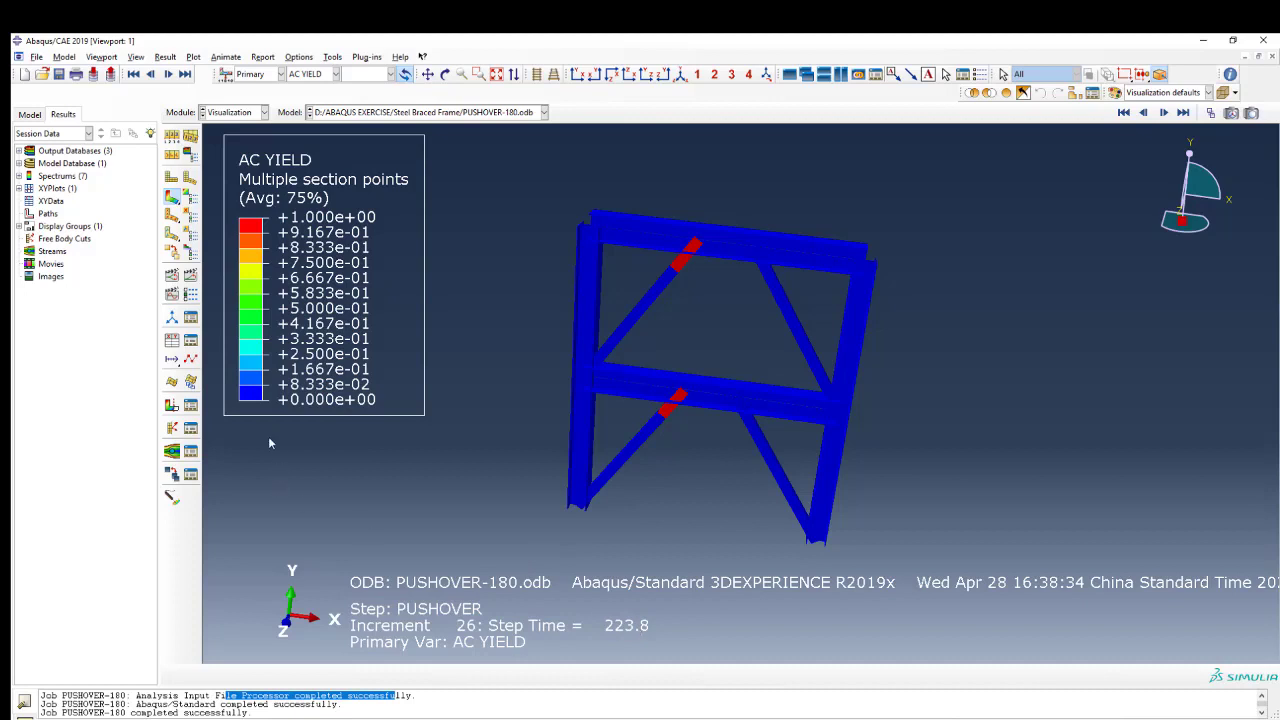
click(171, 341)
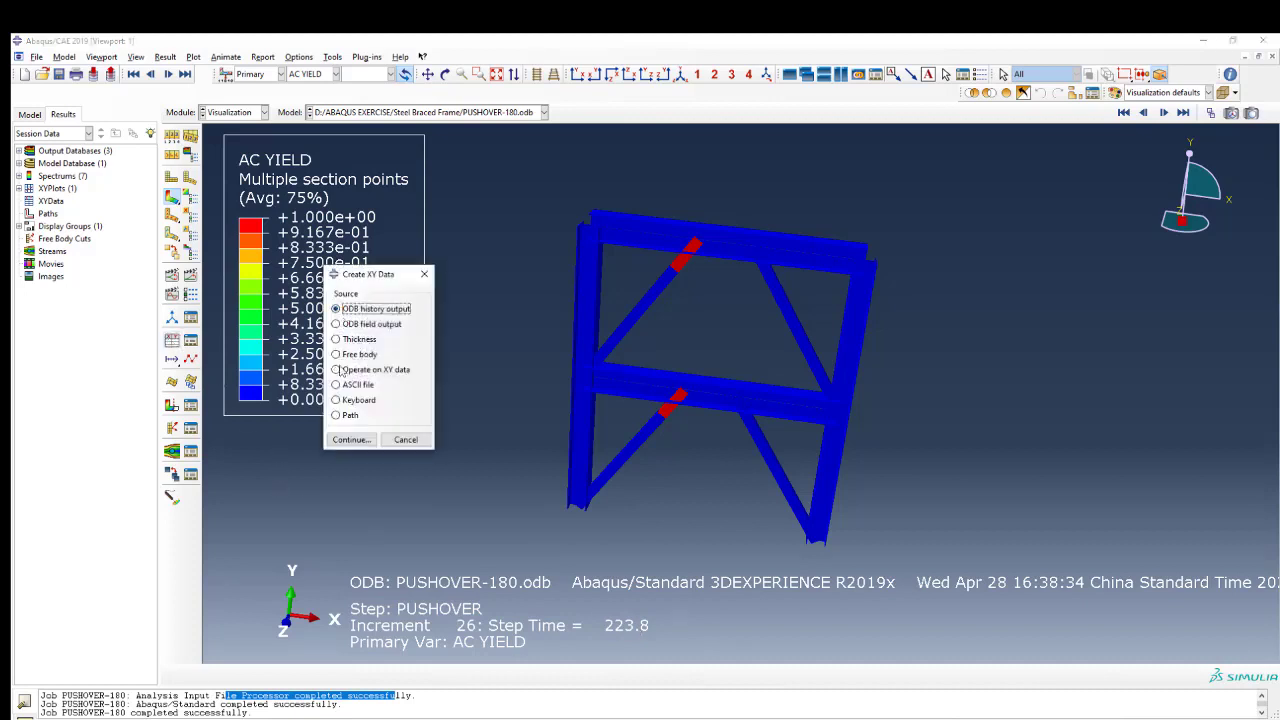
click(404, 440)
click(190, 340)
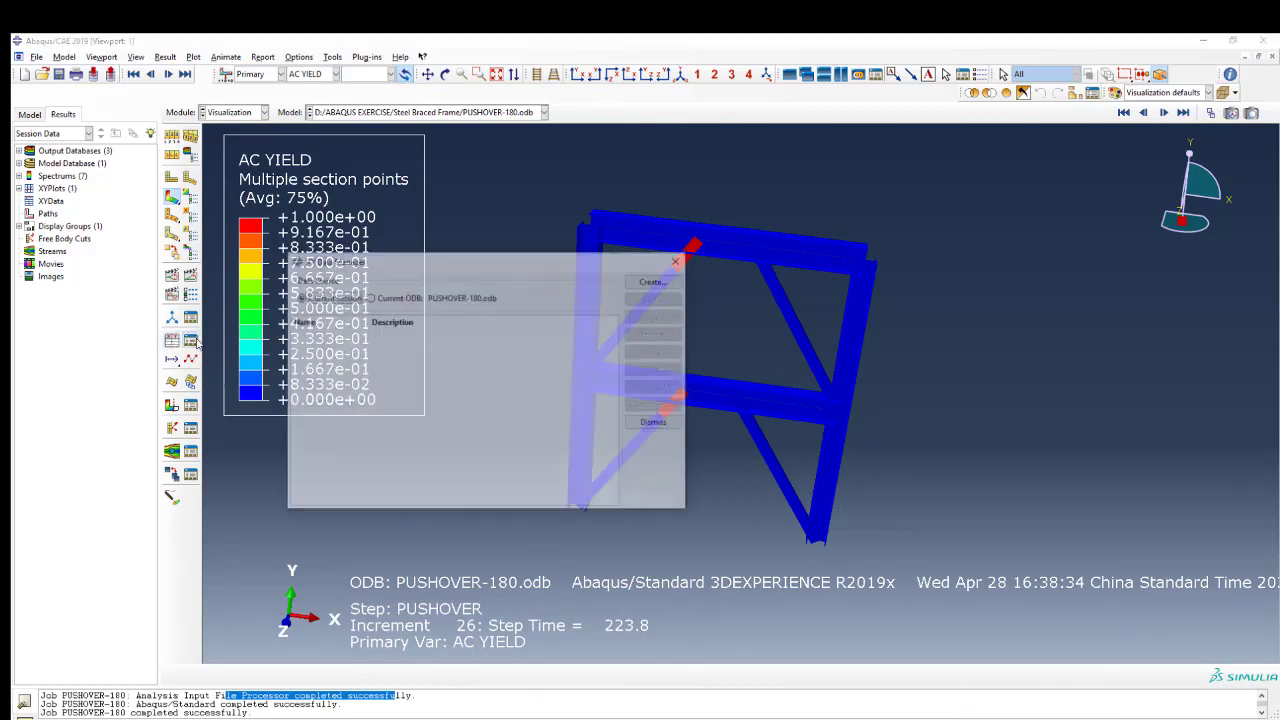
click(652, 428)
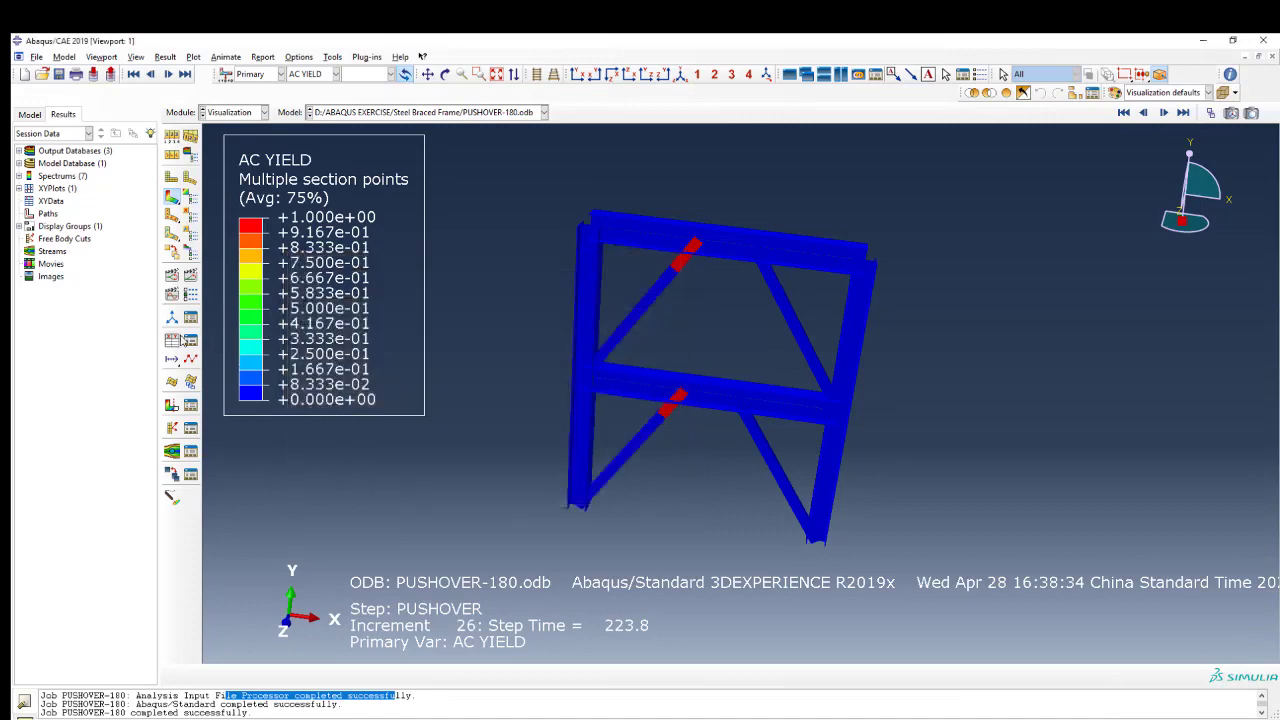
Step: Create XY data named RF from the ODB history output as the sum of the RF1 reactions at BASE nodes 1 and 10
click(171, 341)
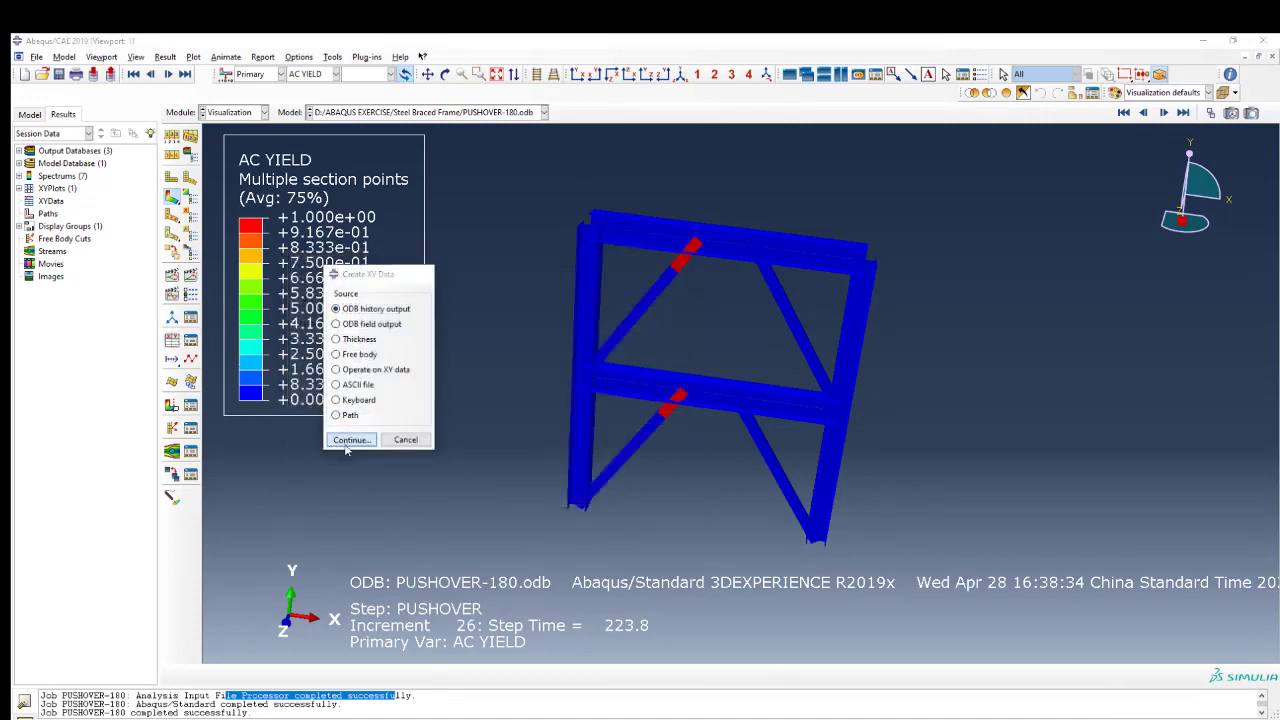
click(351, 440)
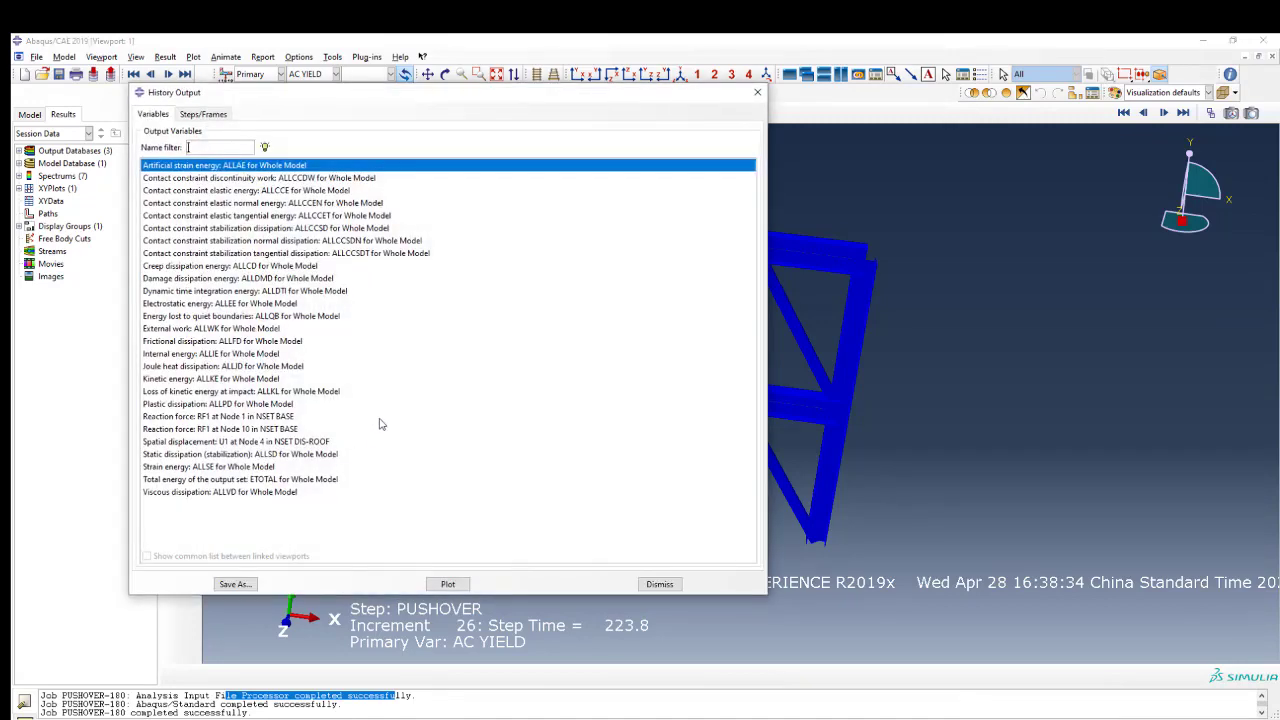
click(201, 416)
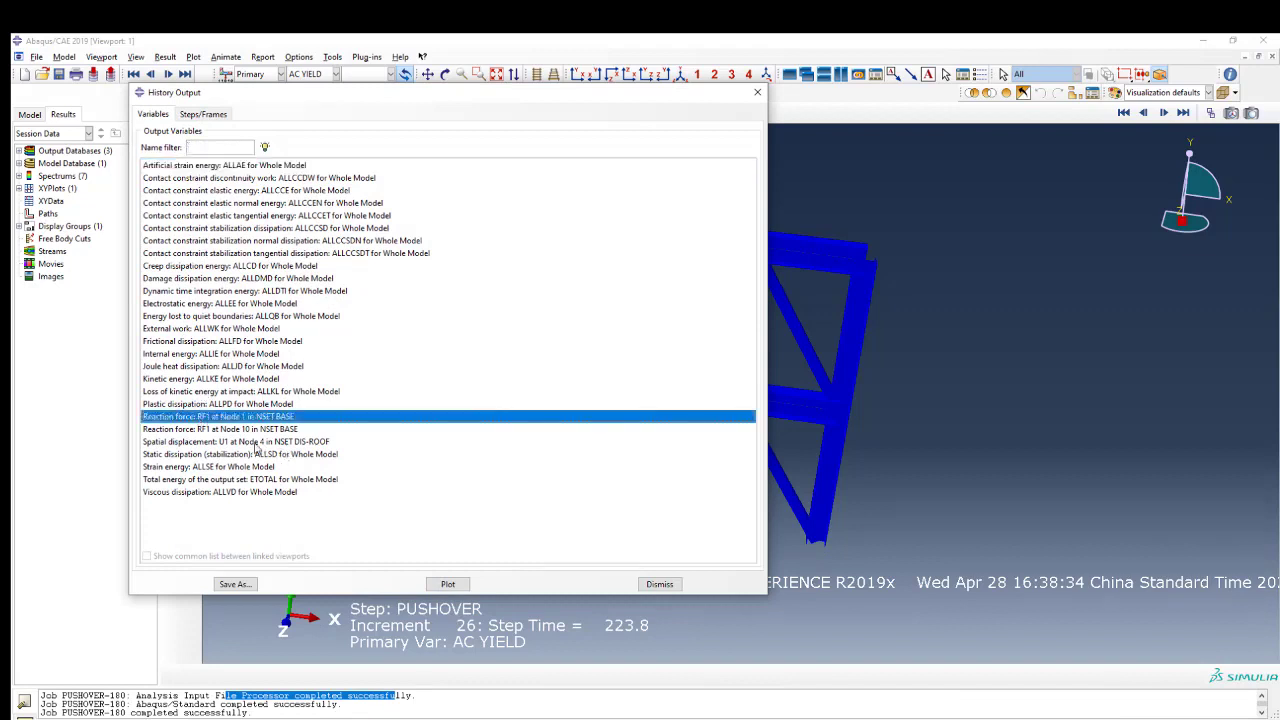
click(238, 430)
click(242, 418)
shift+click(239, 429)
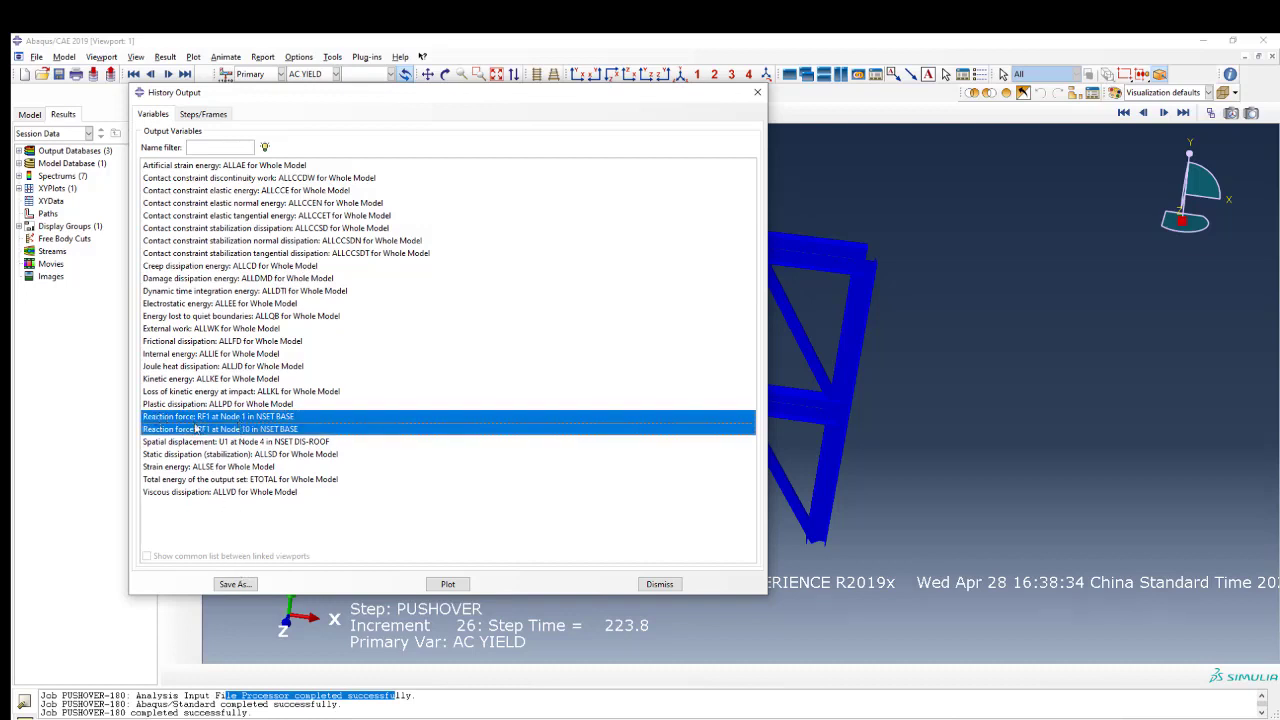
click(235, 584)
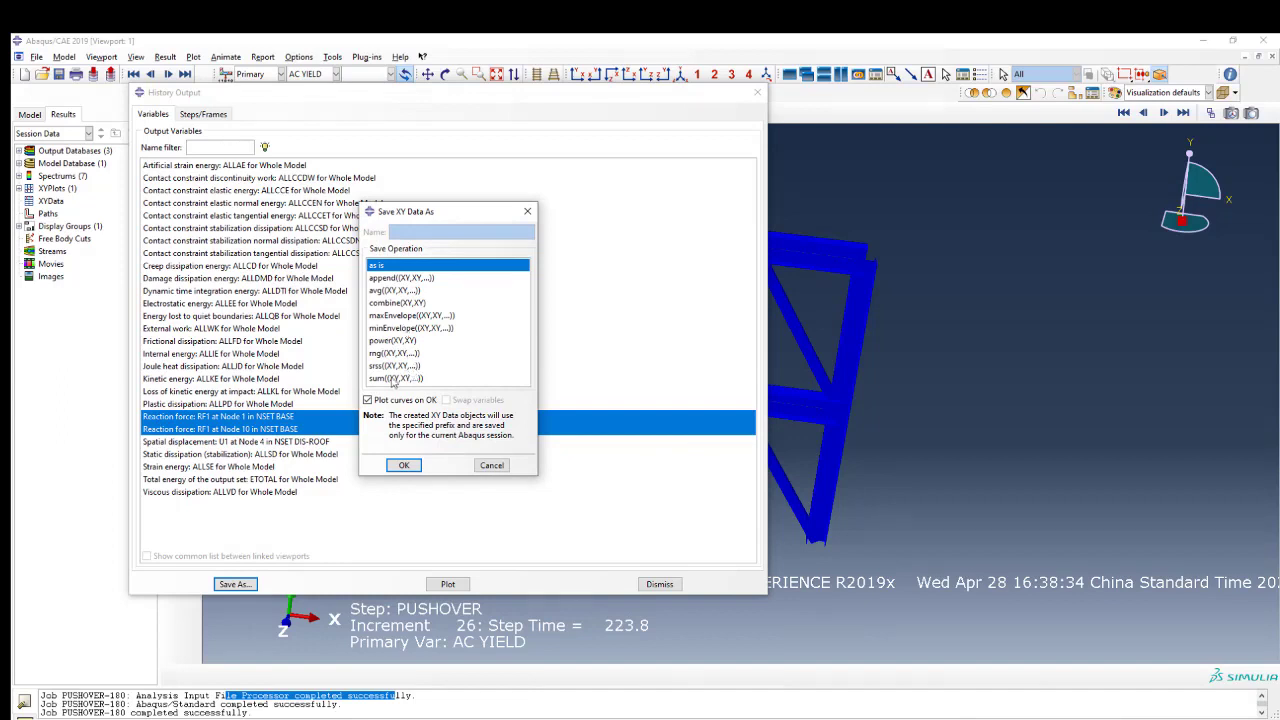
click(396, 378)
drag(443, 233, 354, 230)
text(R)
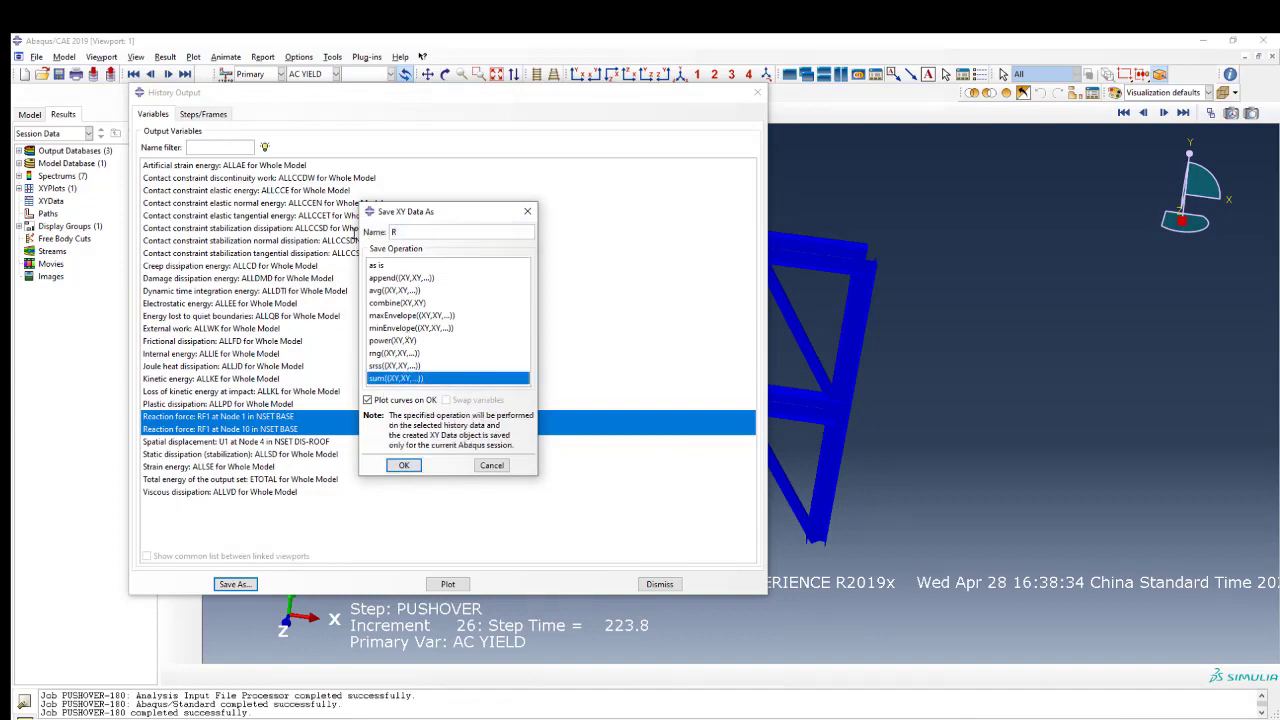
text(F)
click(398, 467)
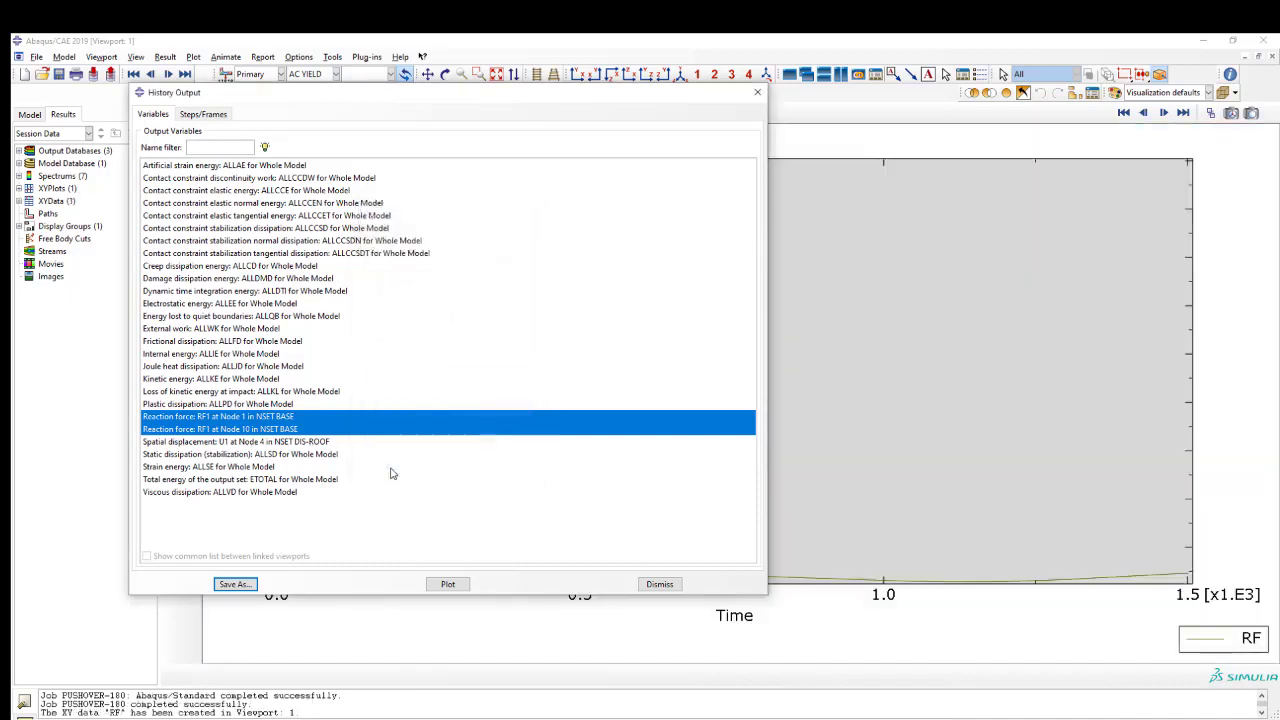
Step: Save the spatial displacement U1 at node 4 in set DIS-ROOF as XY data with the "as is" operation, and close the history output
click(208, 442)
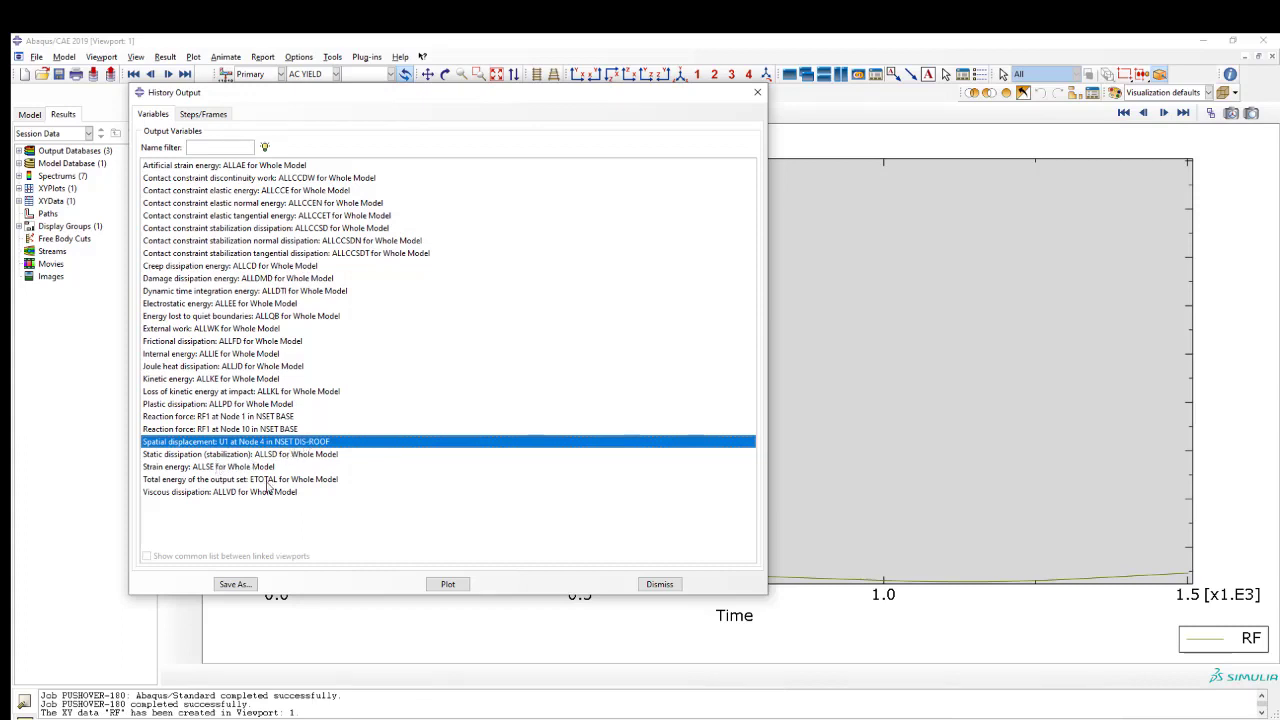
click(236, 585)
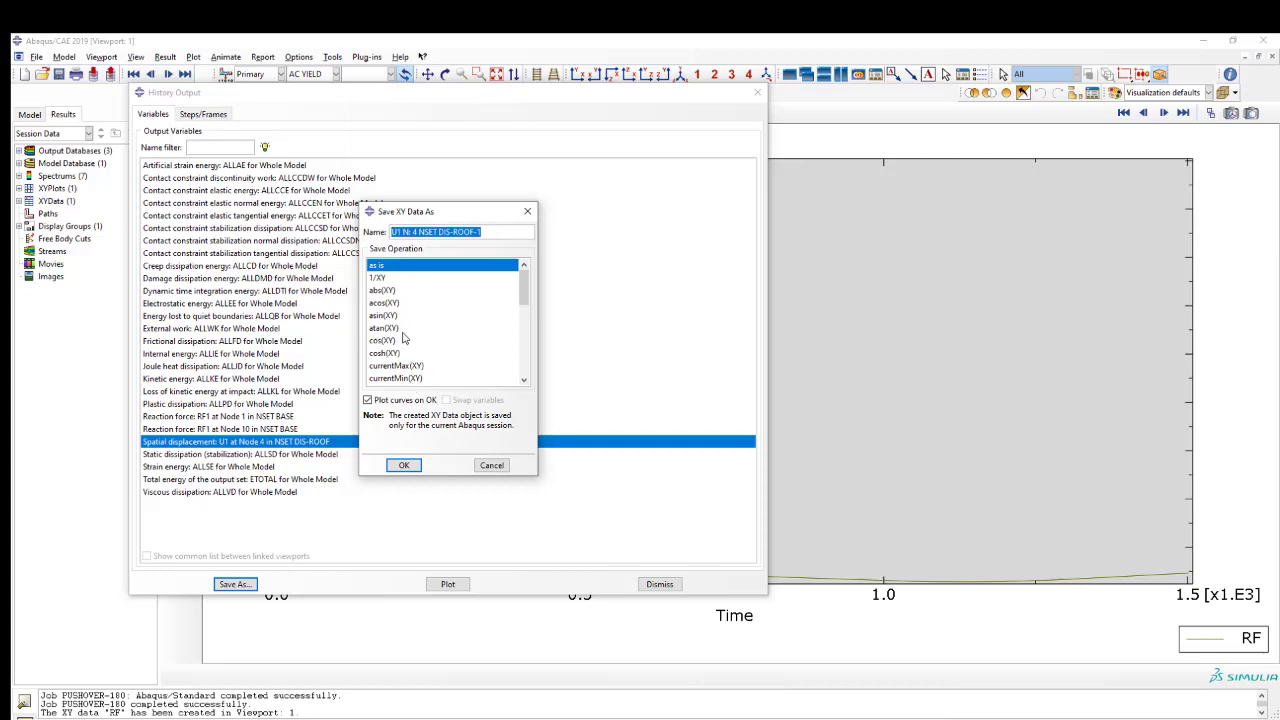
scroll(404, 339, down, 3)
scroll(405, 300, up, 2)
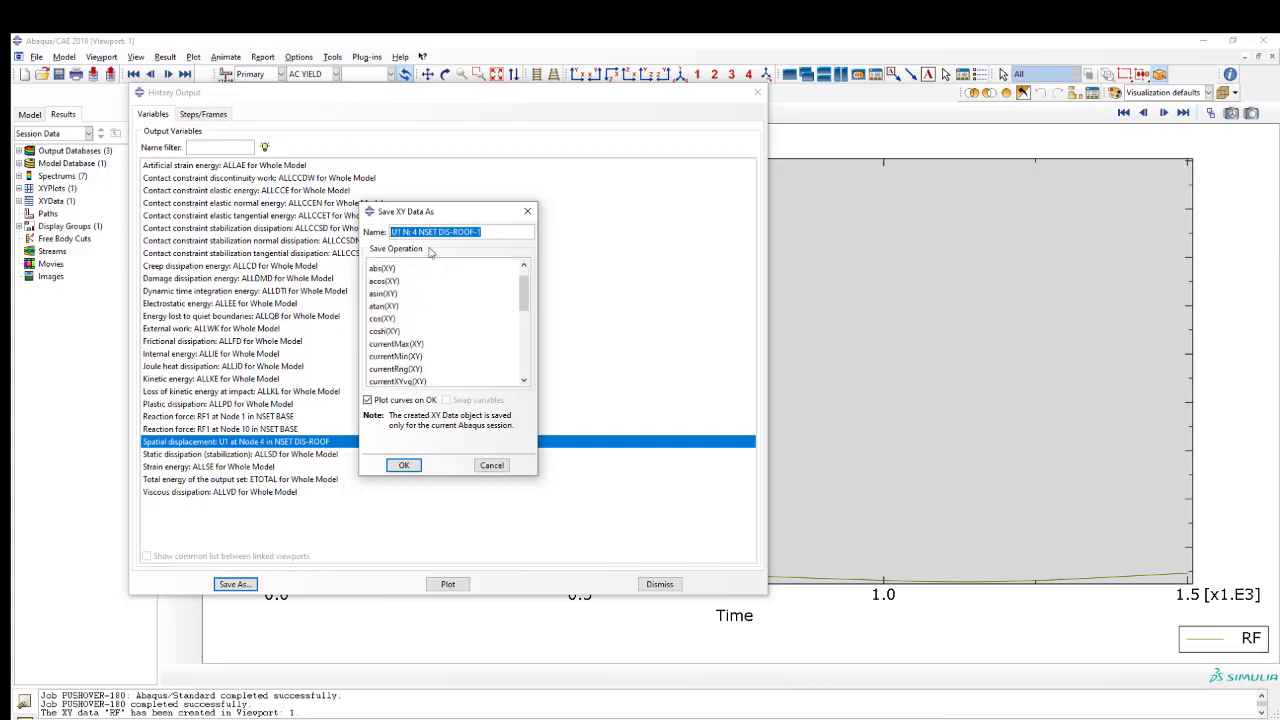
scroll(405, 290, up, 1)
click(394, 266)
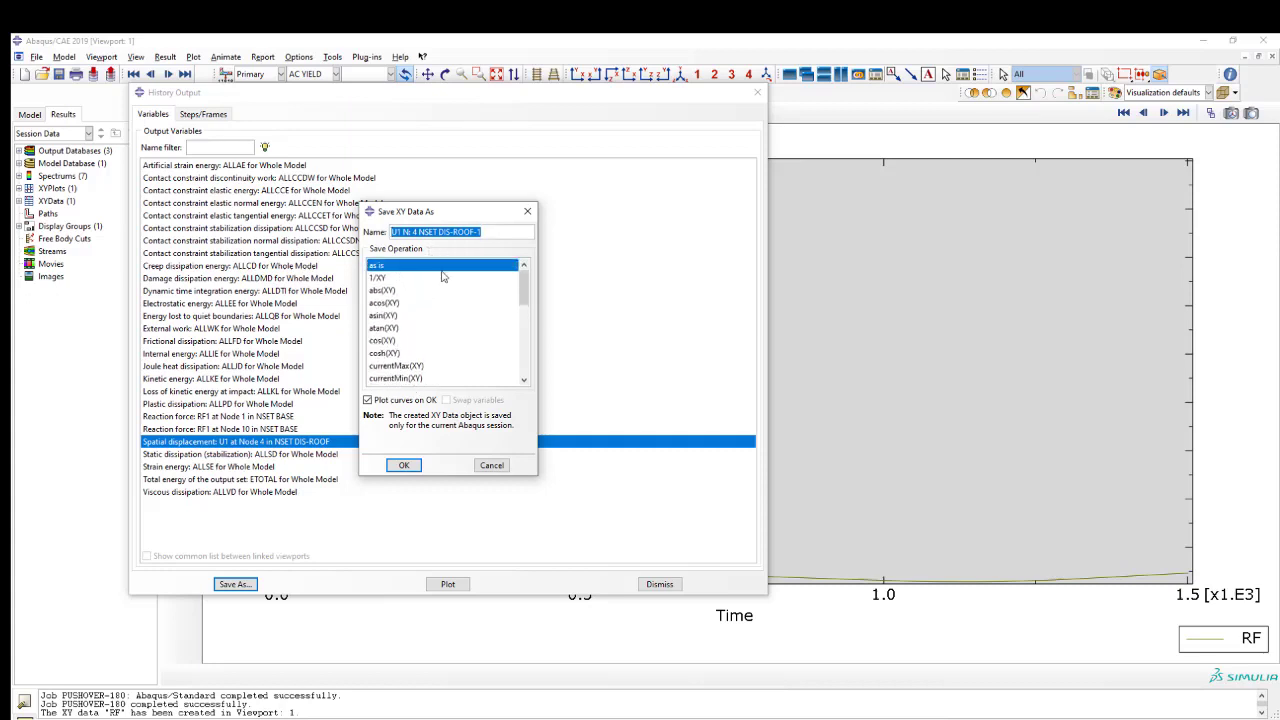
click(404, 465)
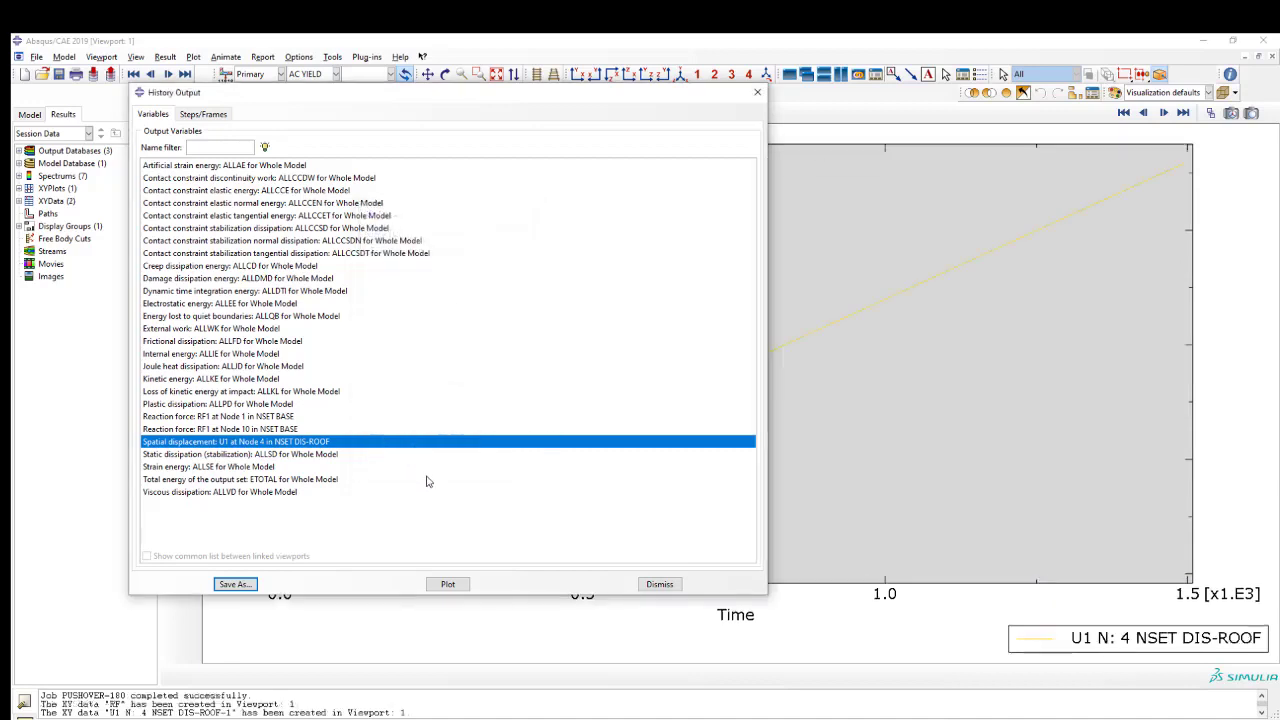
click(657, 584)
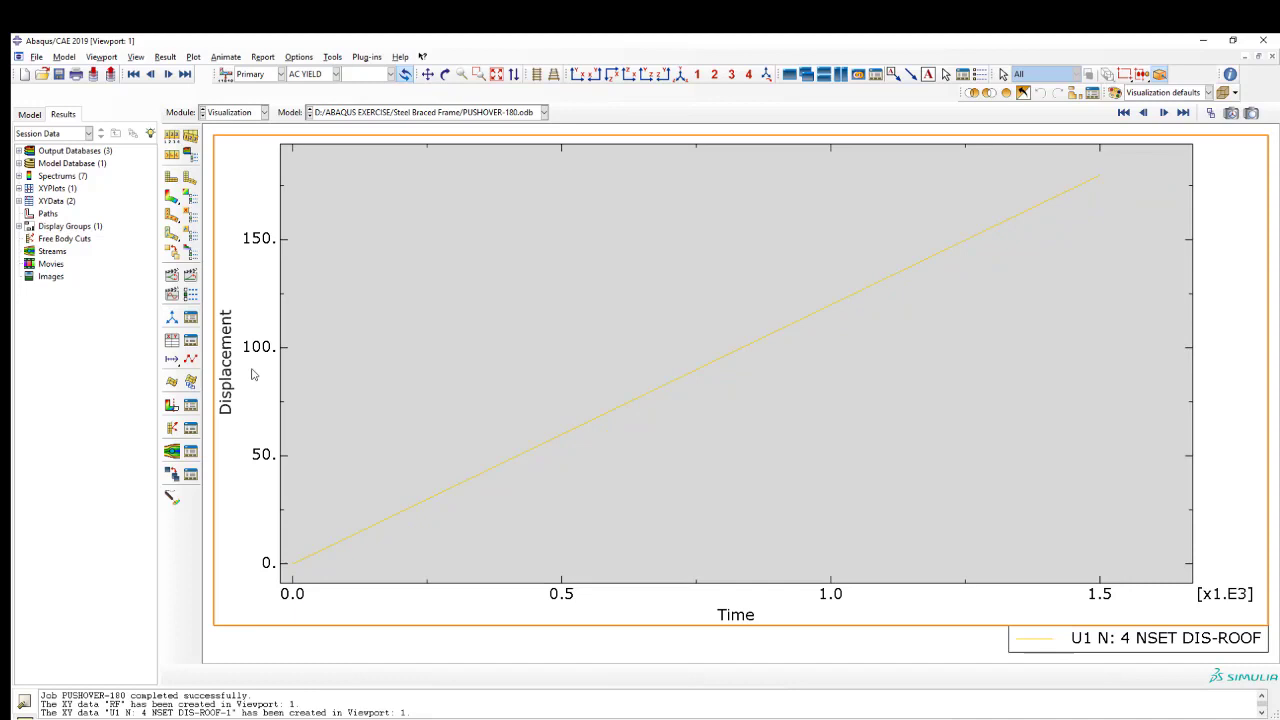
Step: Display the AC YIELD contours on the deformed frame again and open the DIS-ROOF displacement XY data table for editing
click(172, 340)
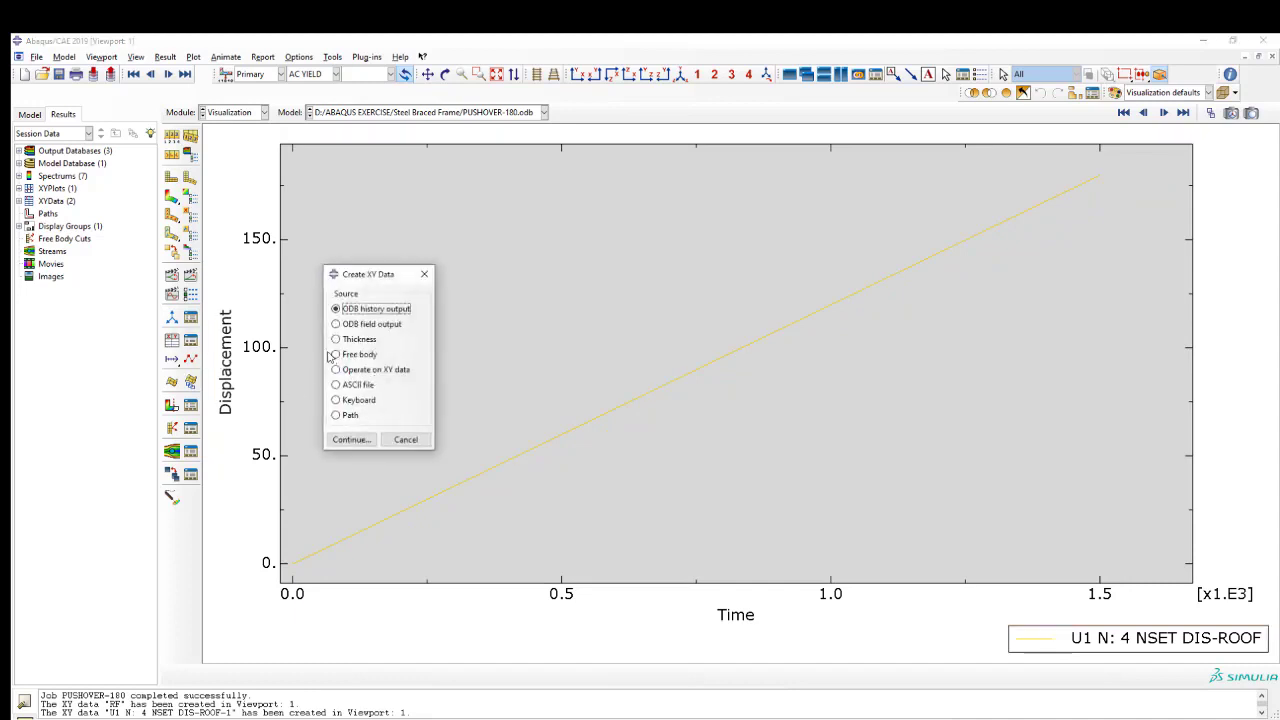
click(424, 273)
click(172, 197)
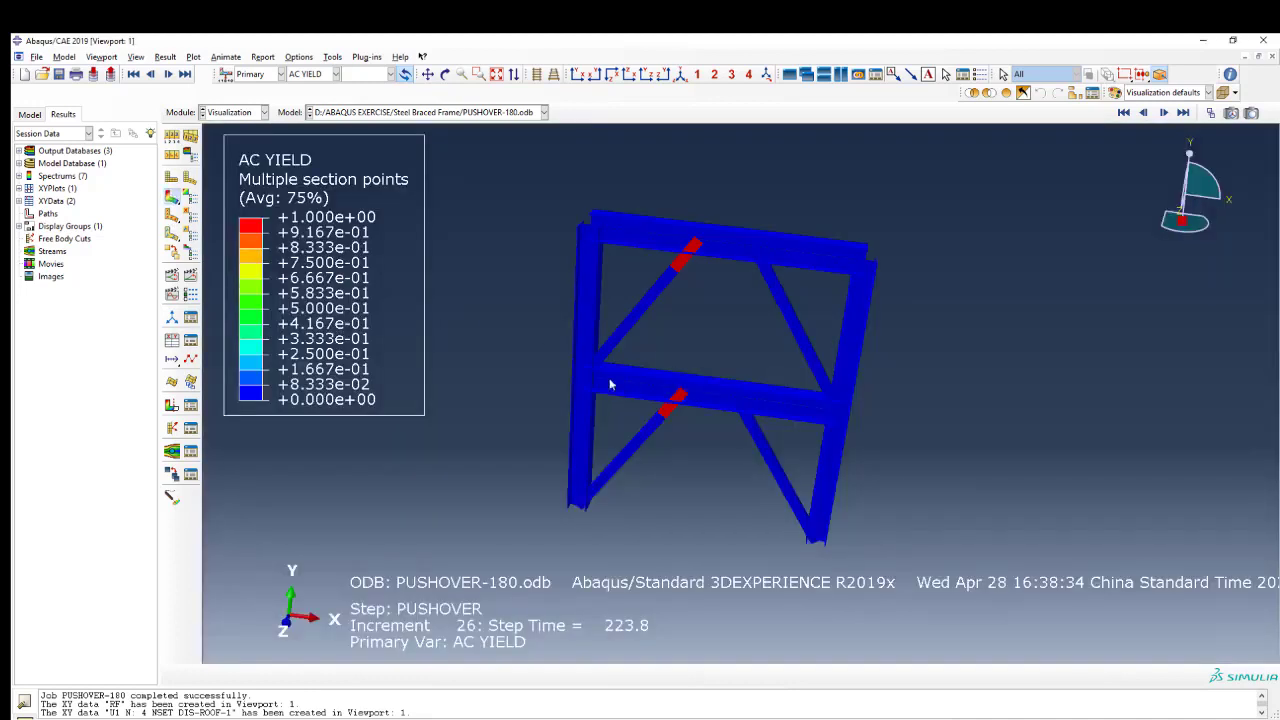
click(190, 340)
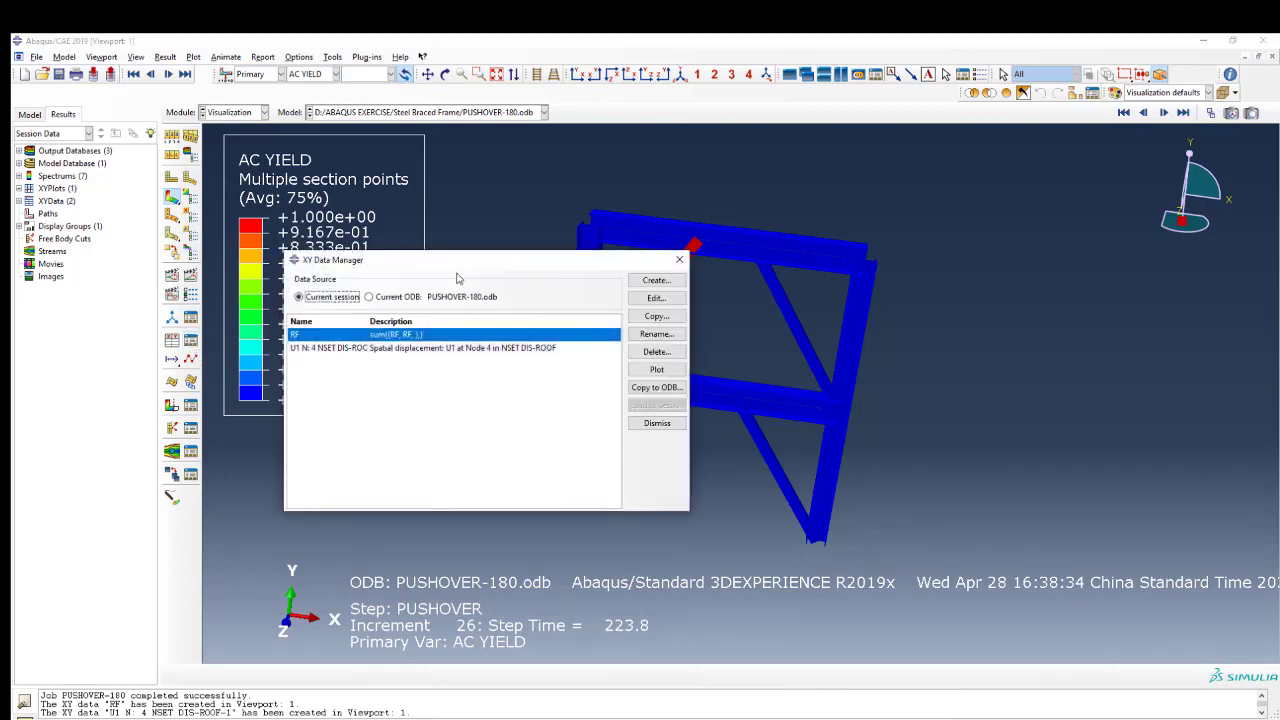
drag(457, 267, 361, 246)
click(290, 328)
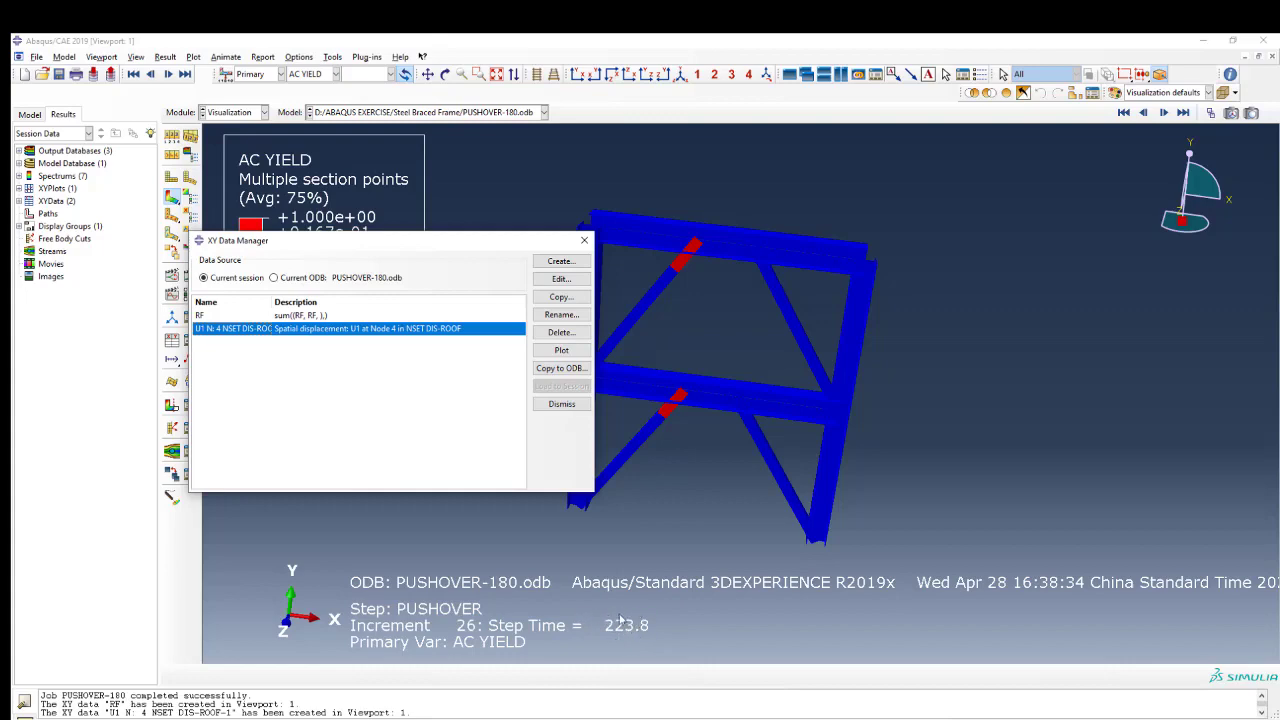
click(561, 279)
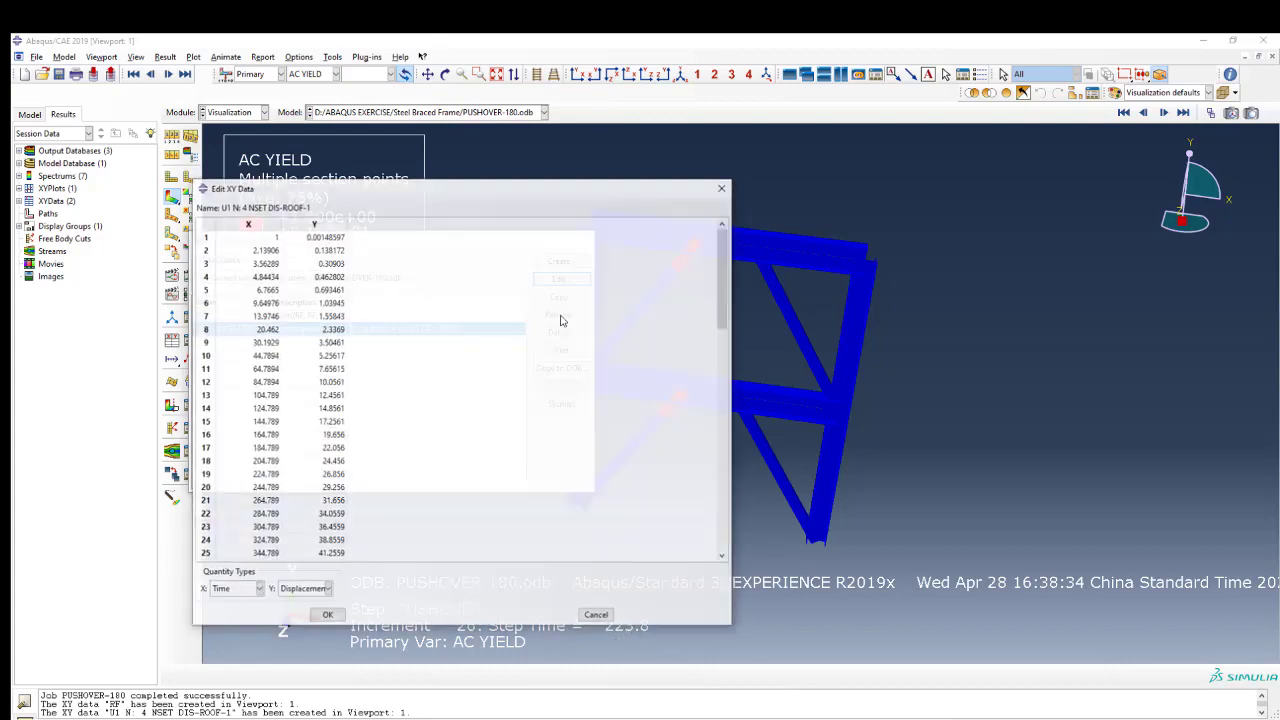
drag(448, 182, 407, 125)
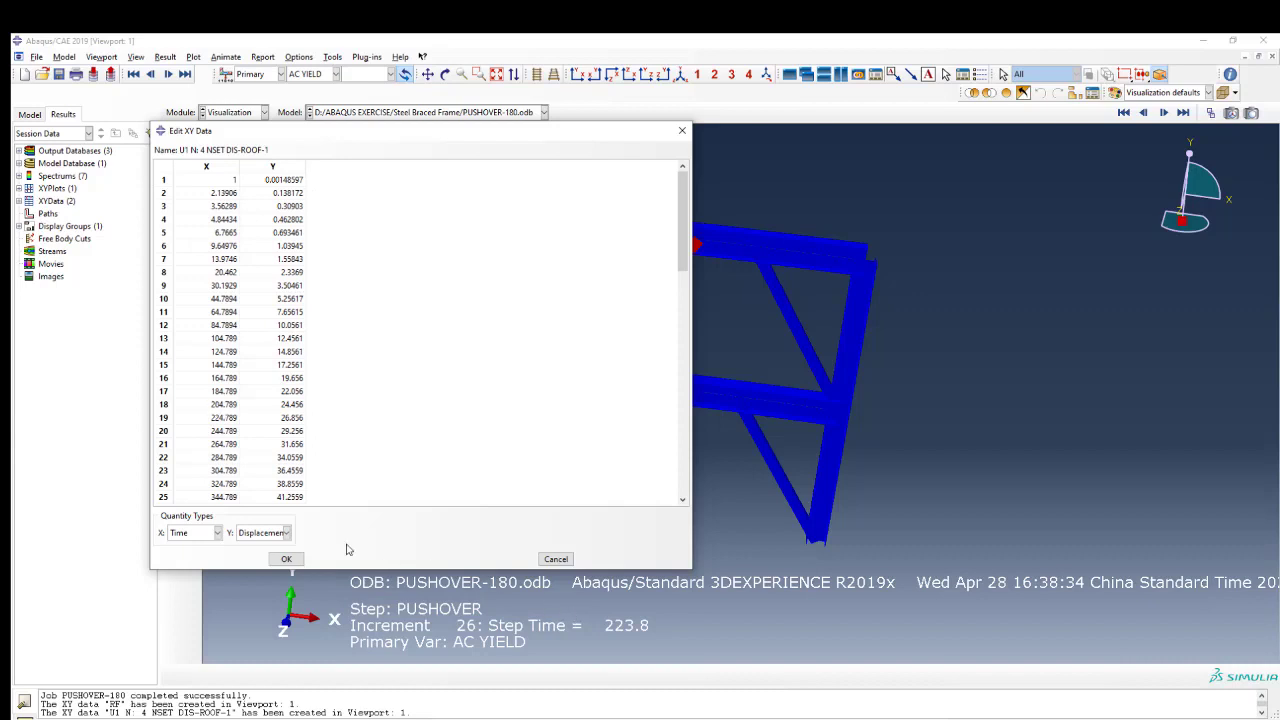
Step: Examine the roof displacement in rows 17 and 18 of the XY data alongside the yielded frame
click(220, 405)
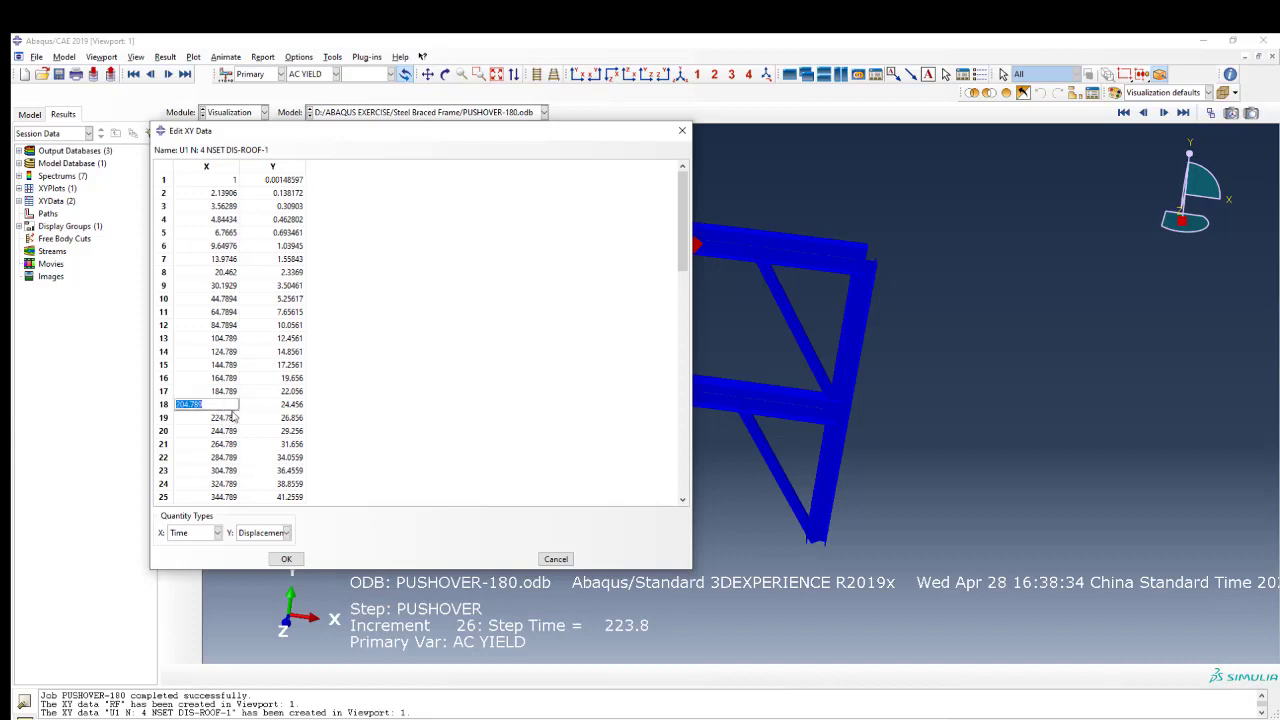
click(195, 393)
drag(219, 398, 292, 401)
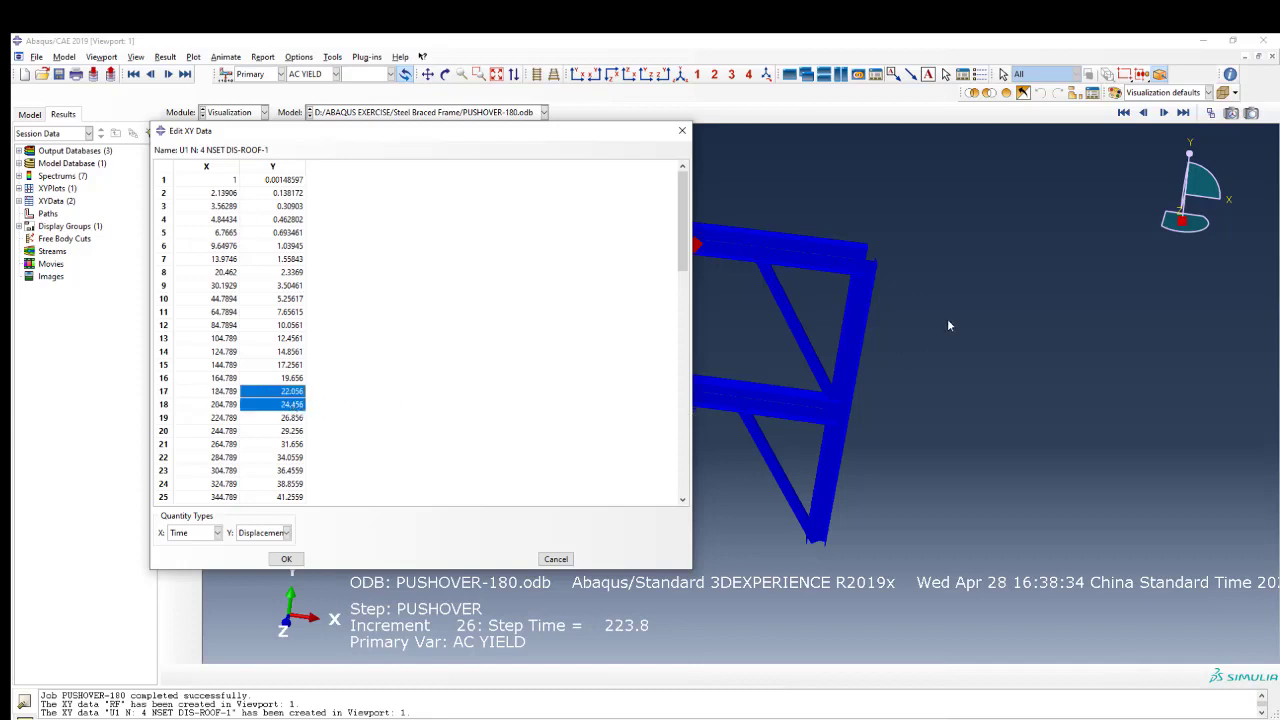
scroll(938, 312, up, 2)
scroll(886, 341, up, 1)
scroll(768, 341, down, 1)
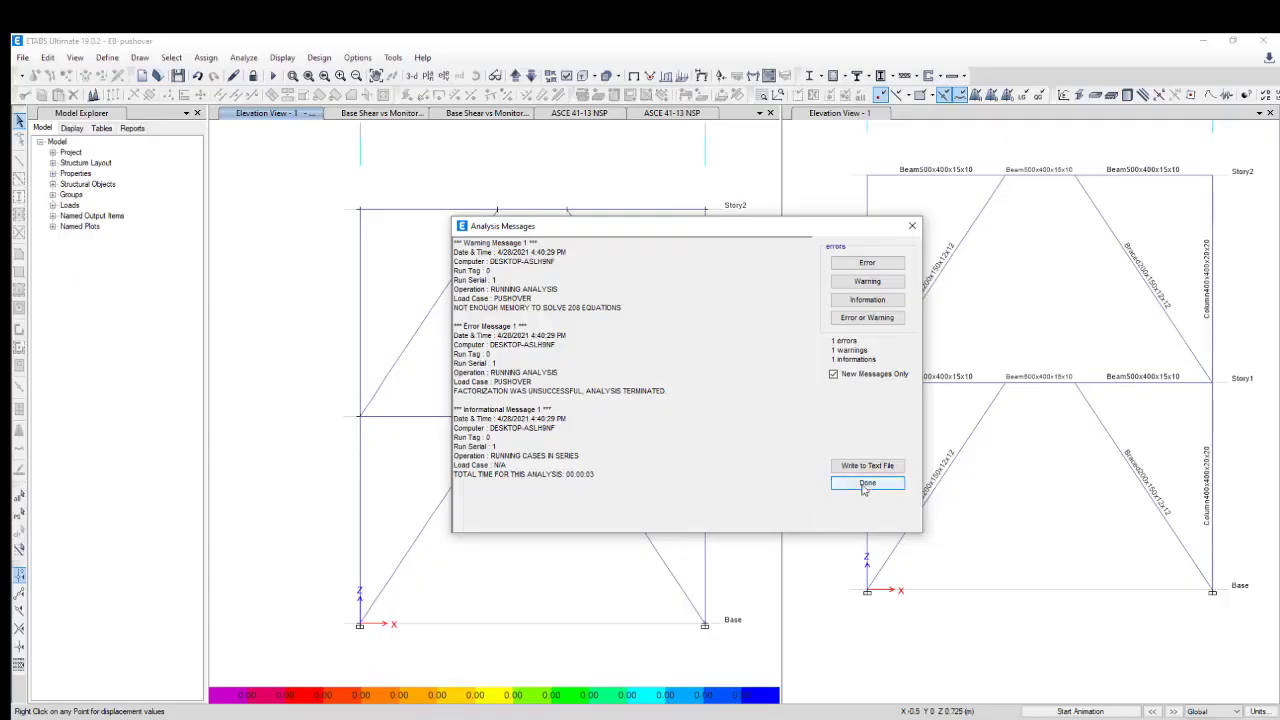
Step: Switch to ETABS, dismiss the analysis messages, and display the pushover deformed shape from step 1, advancing to see the hinge states
click(866, 490)
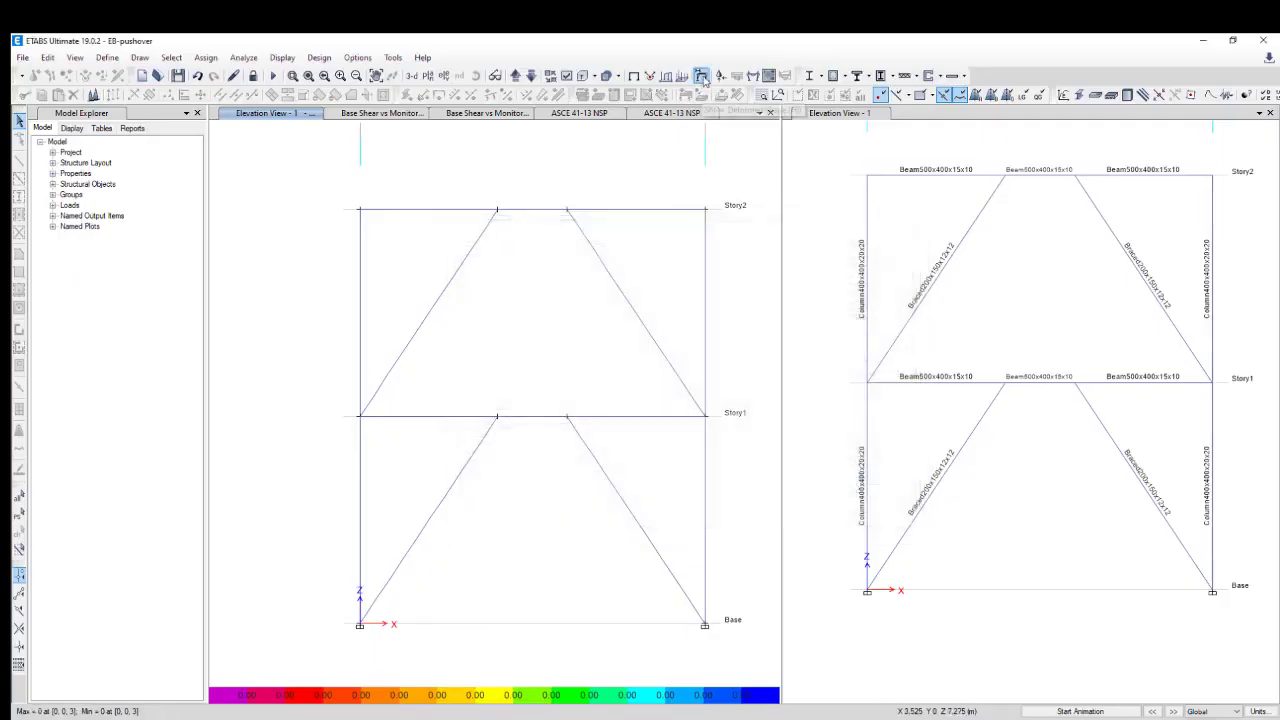
click(583, 207)
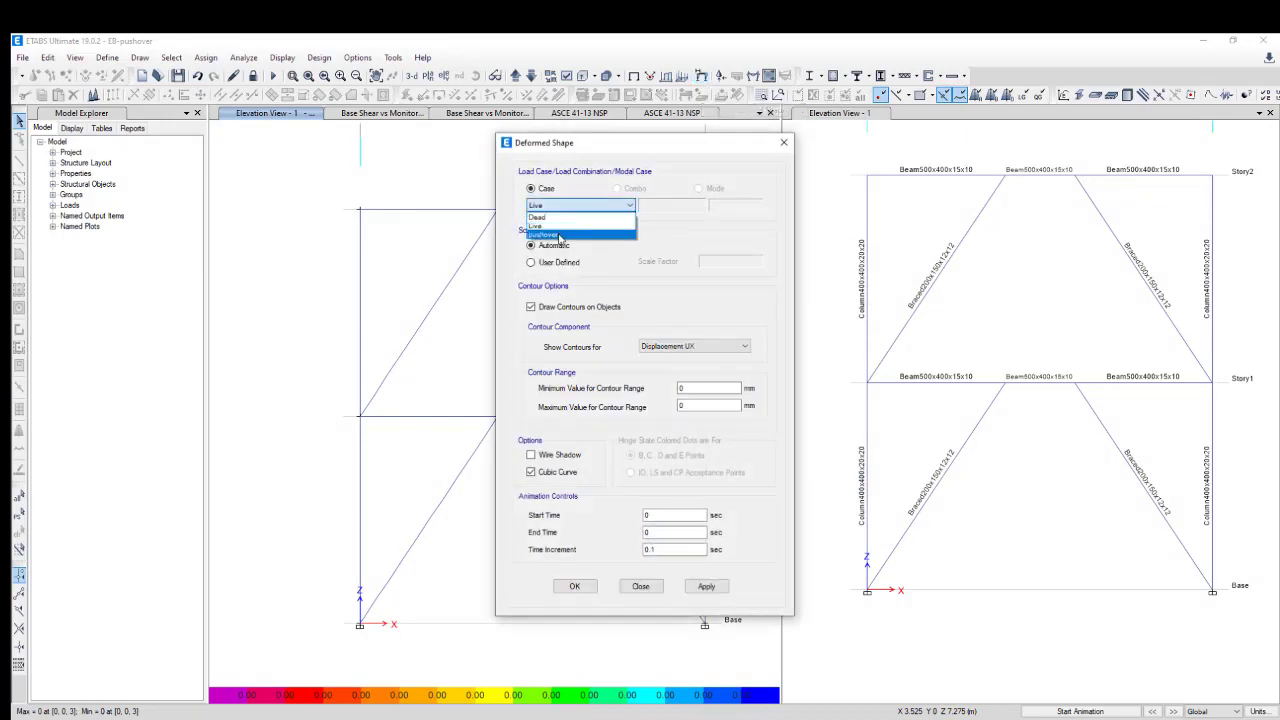
click(561, 236)
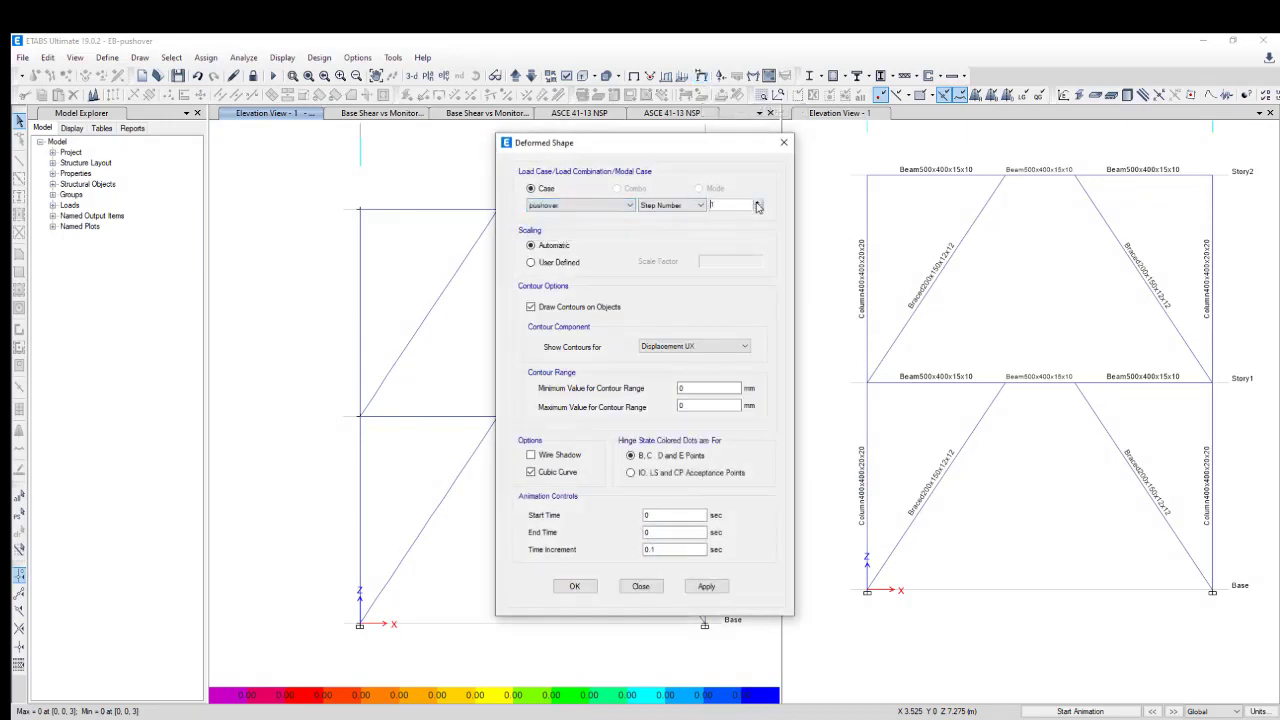
click(706, 586)
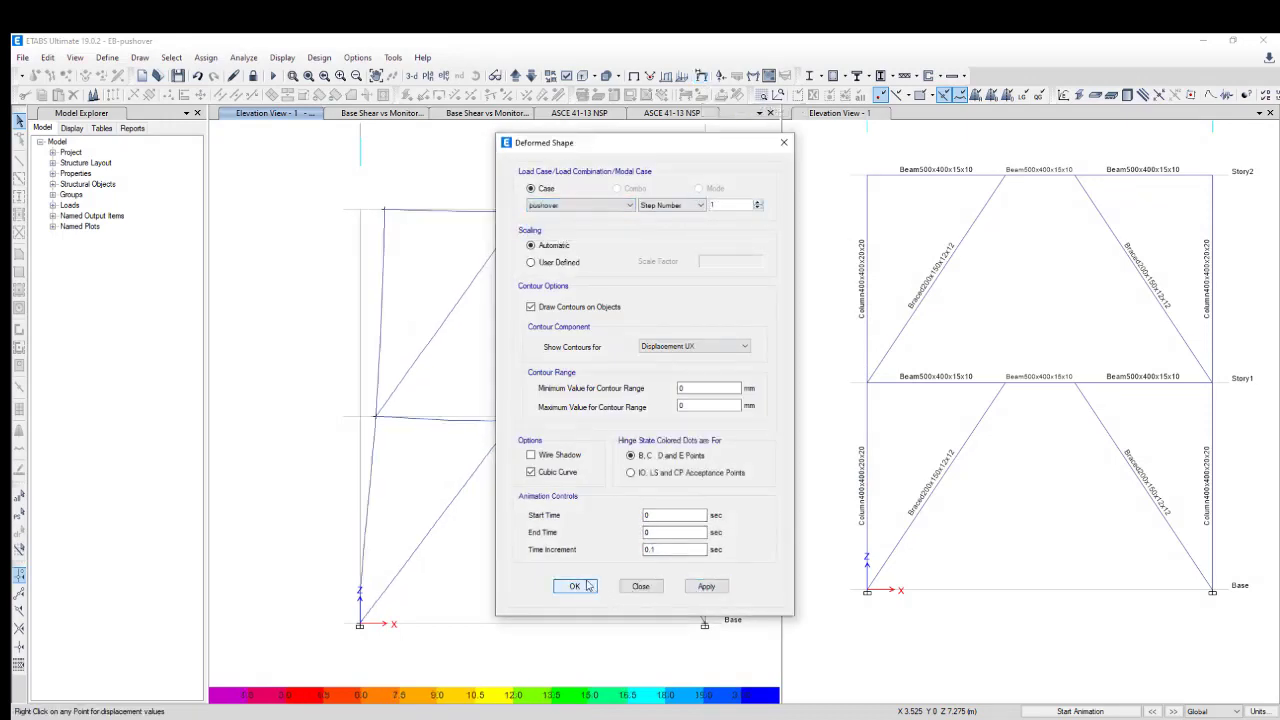
click(589, 587)
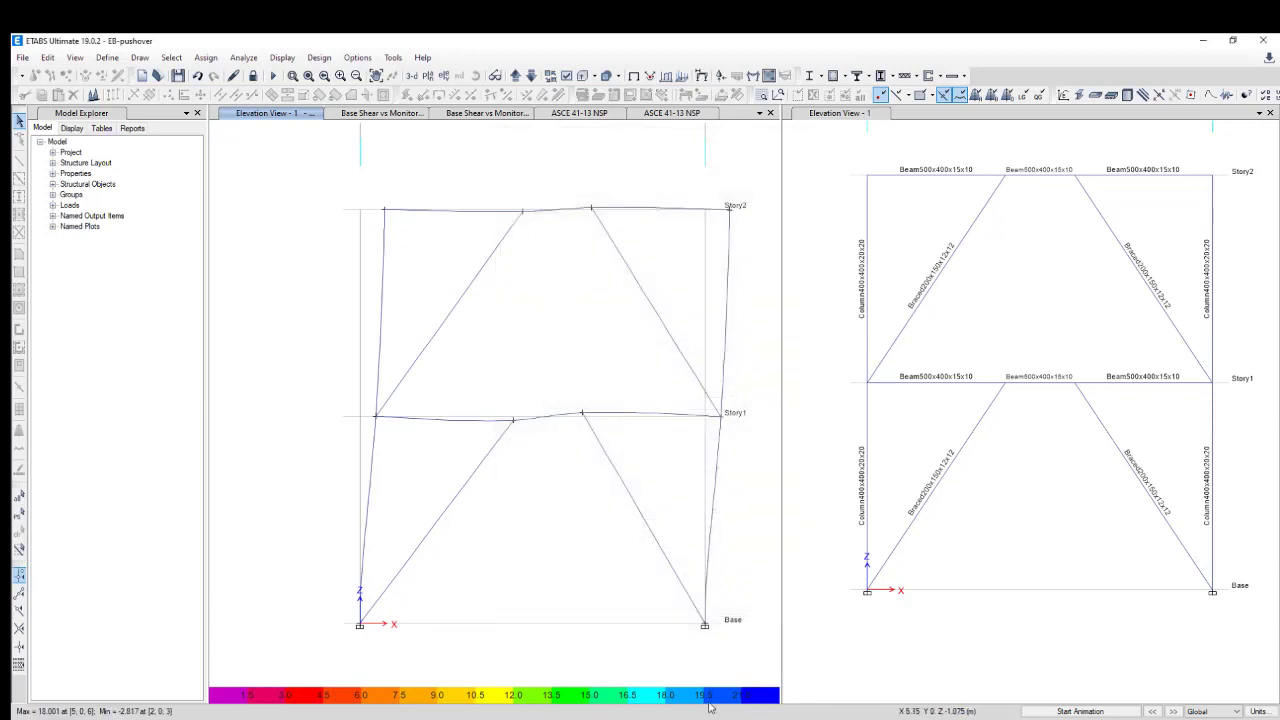
click(1173, 711)
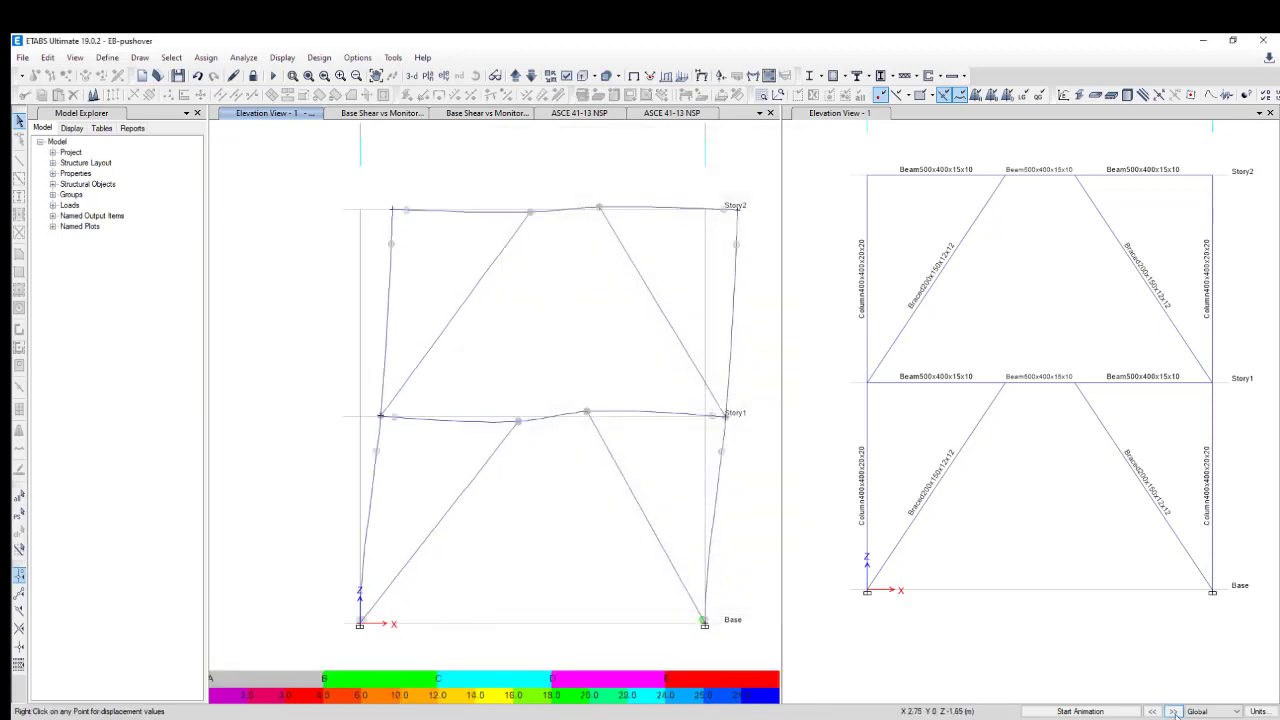
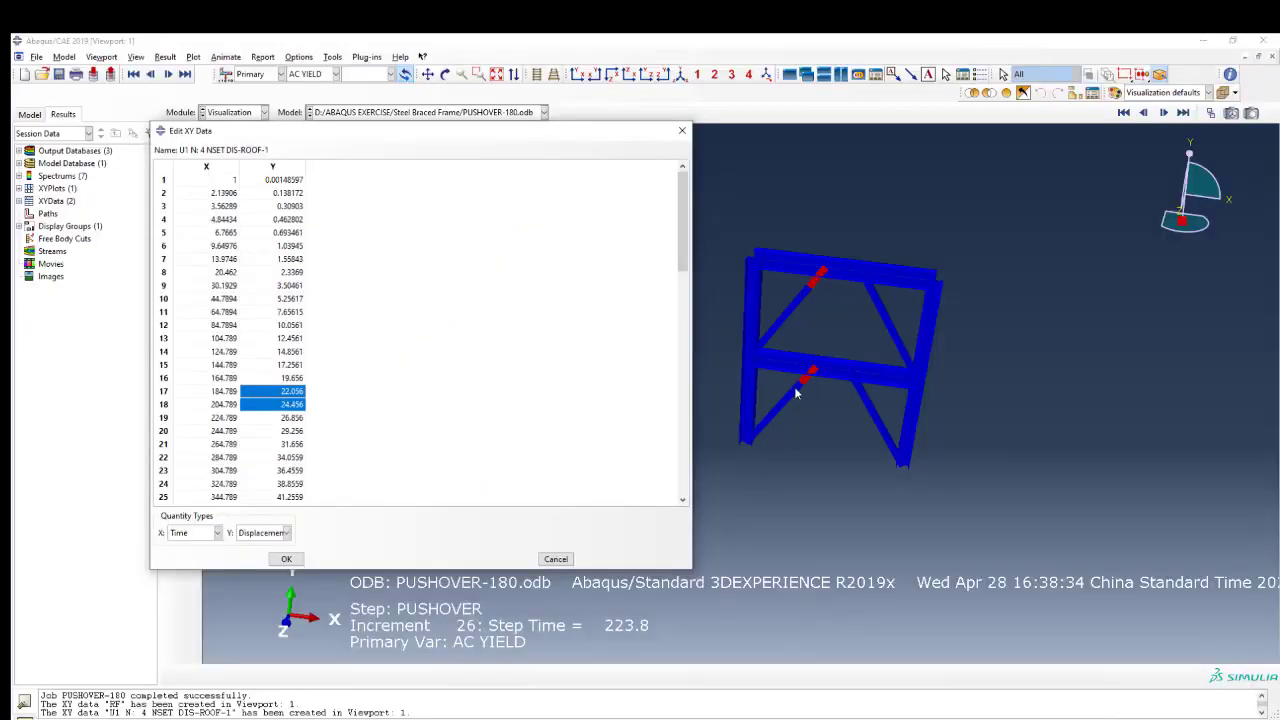
Step: Return to Abaqus/CAE and compare the yielded braces with the roof displacements in rows 16 and 17 of the XY data
scroll(759, 415, down, 4)
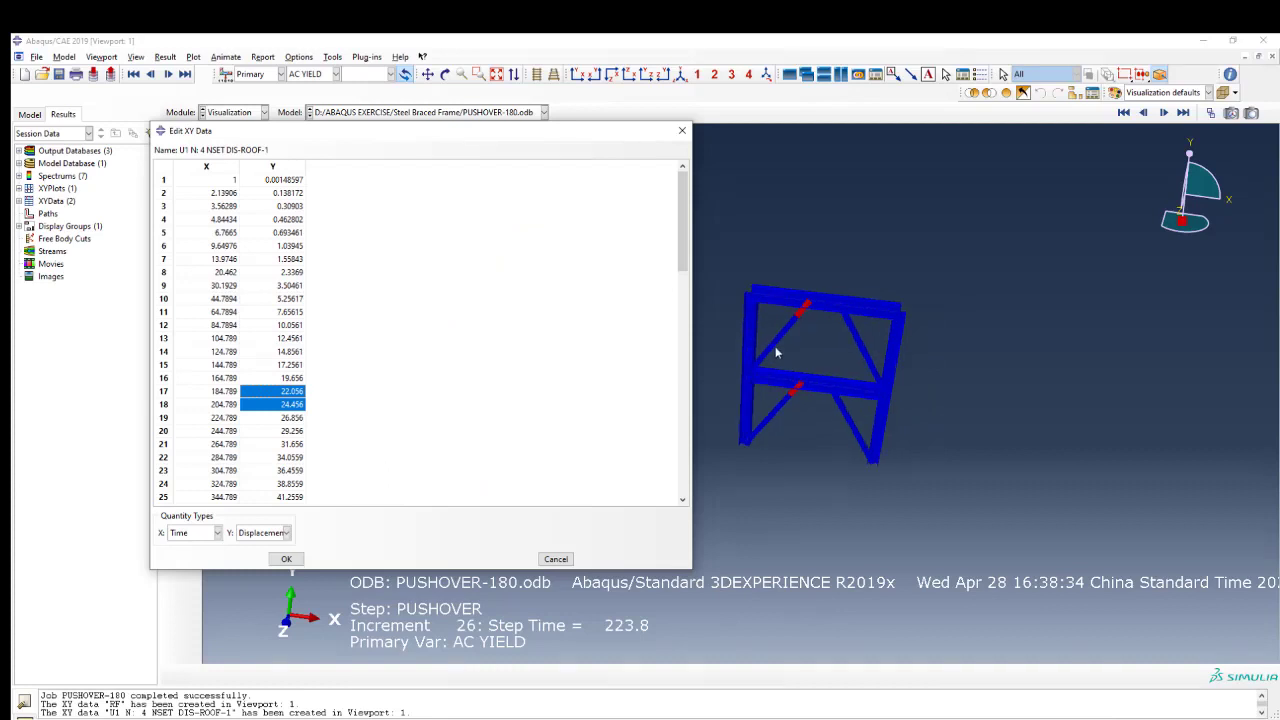
scroll(812, 386, down, 1)
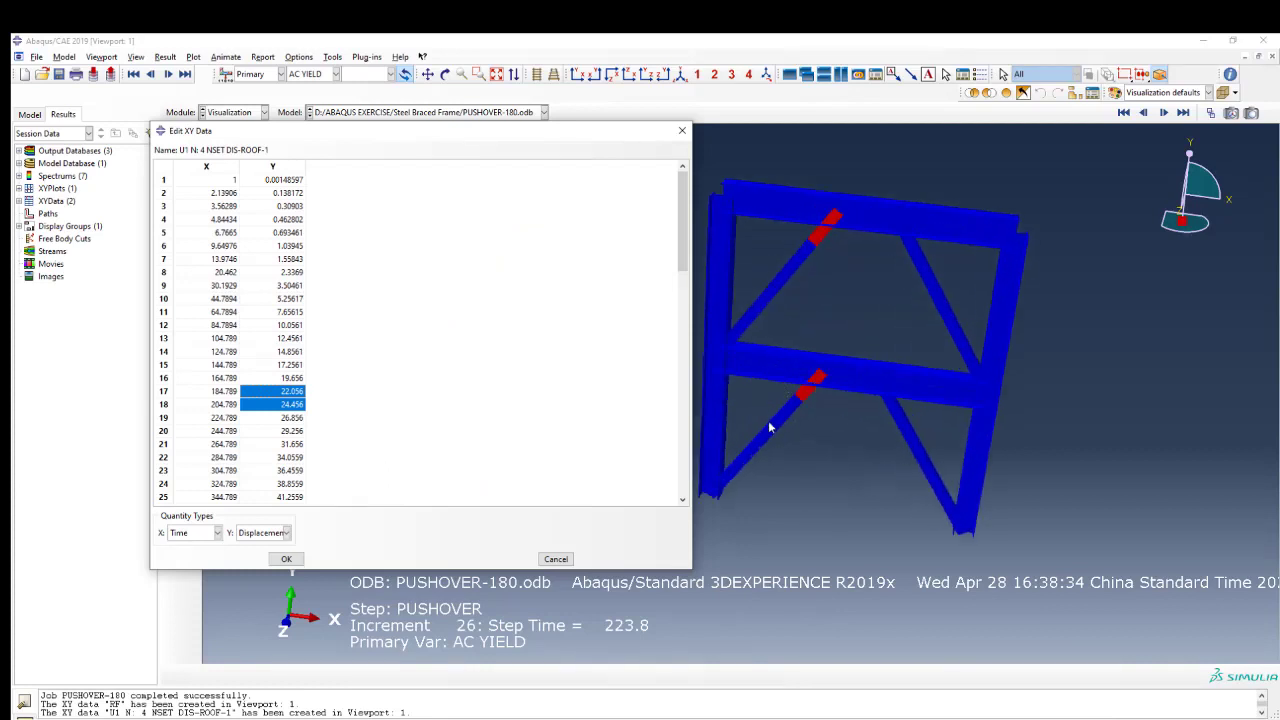
scroll(954, 337, down, 1)
scroll(1065, 303, up, 2)
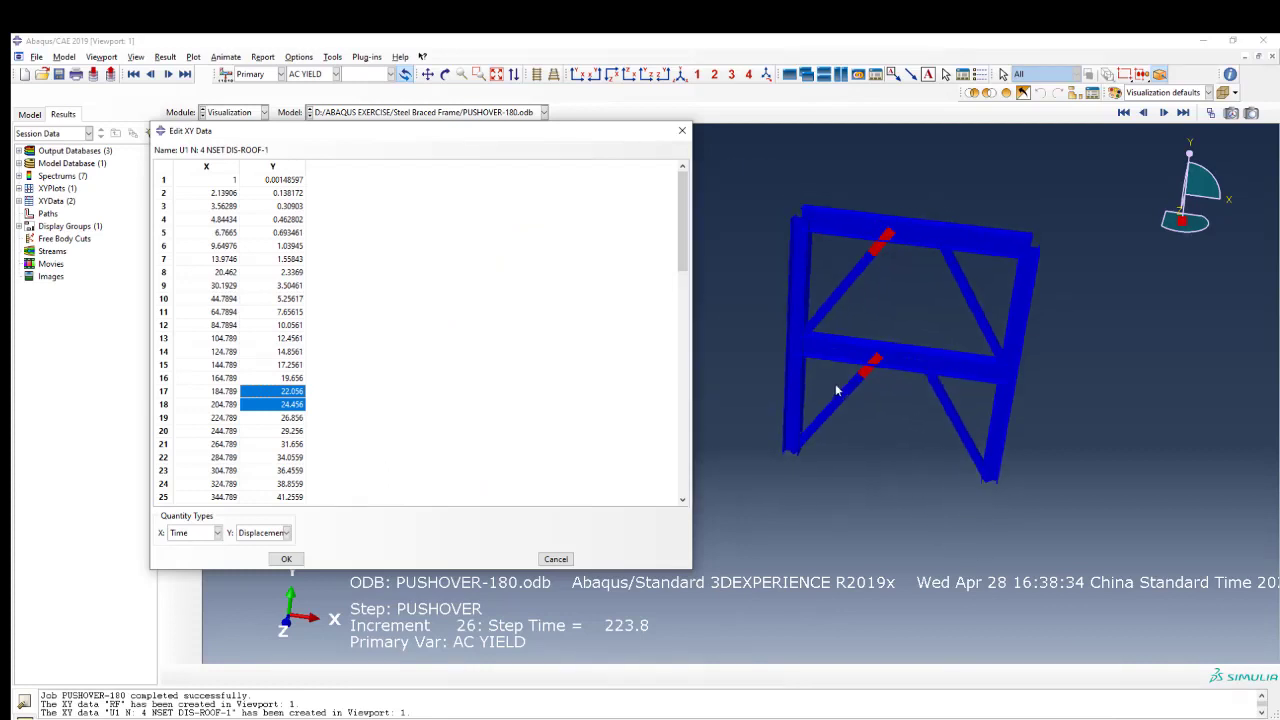
scroll(830, 394, down, 2)
scroll(900, 399, down, 1)
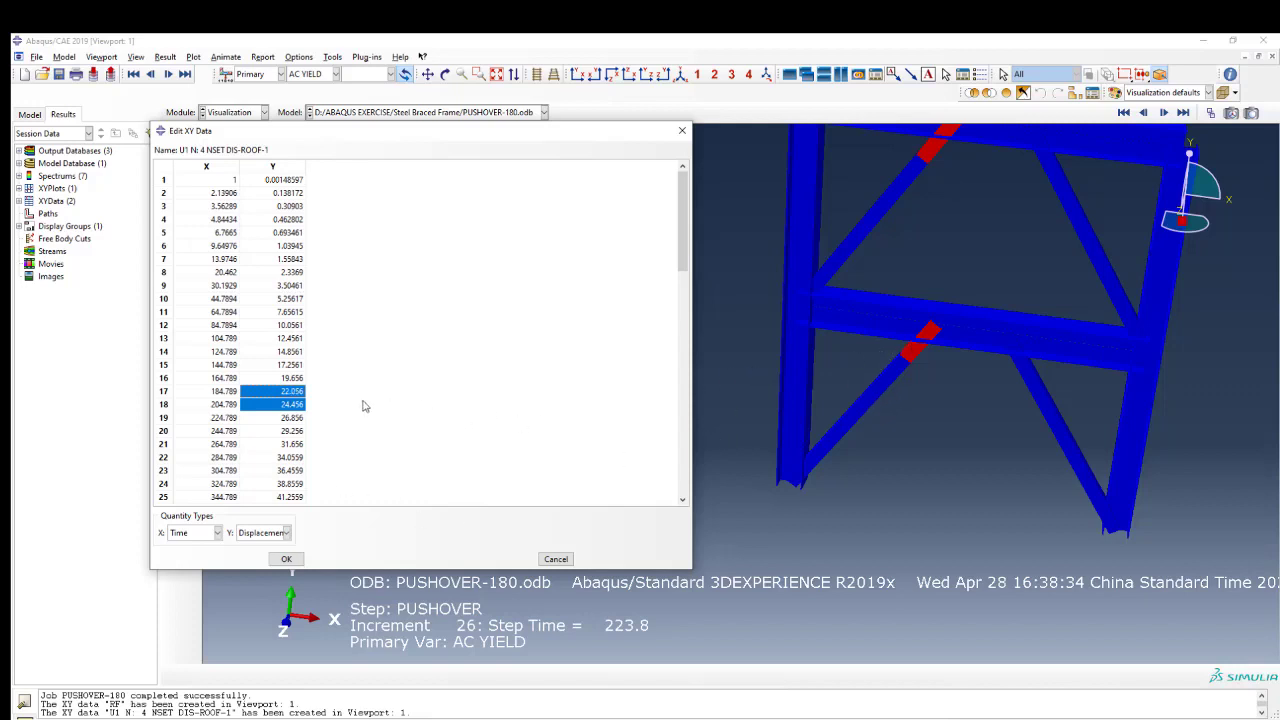
drag(284, 378, 285, 391)
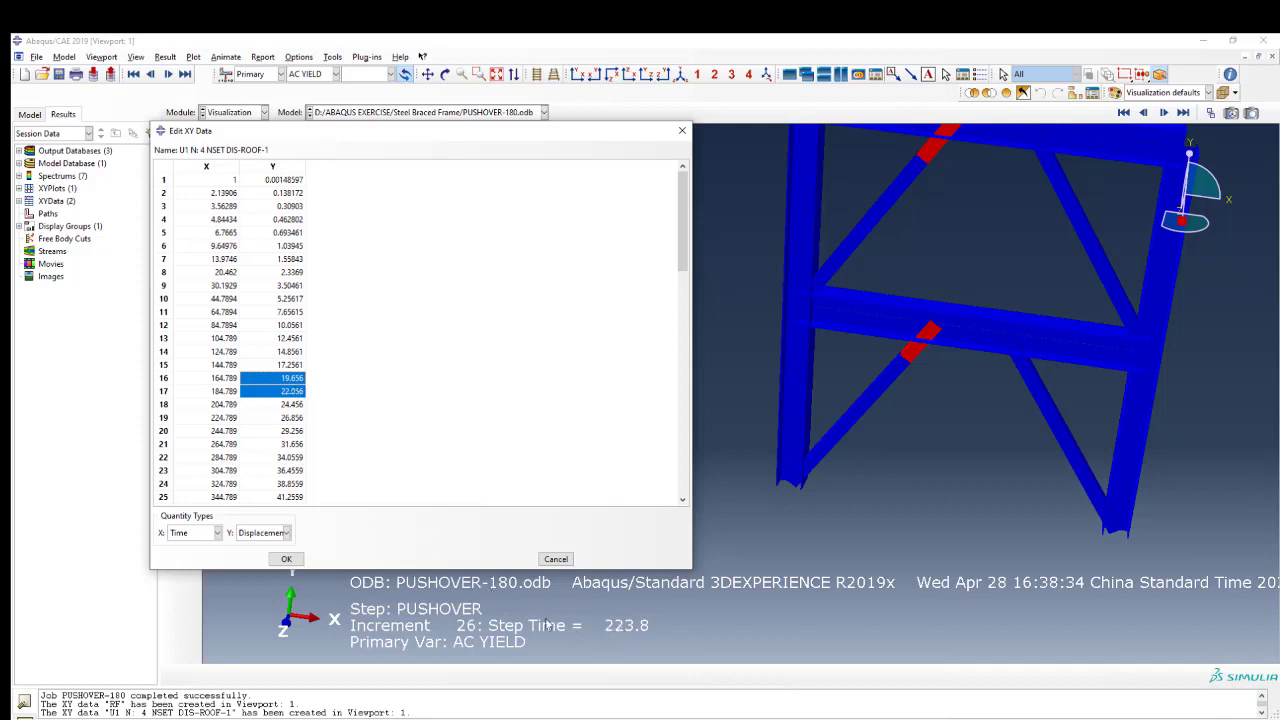
drag(267, 367, 283, 394)
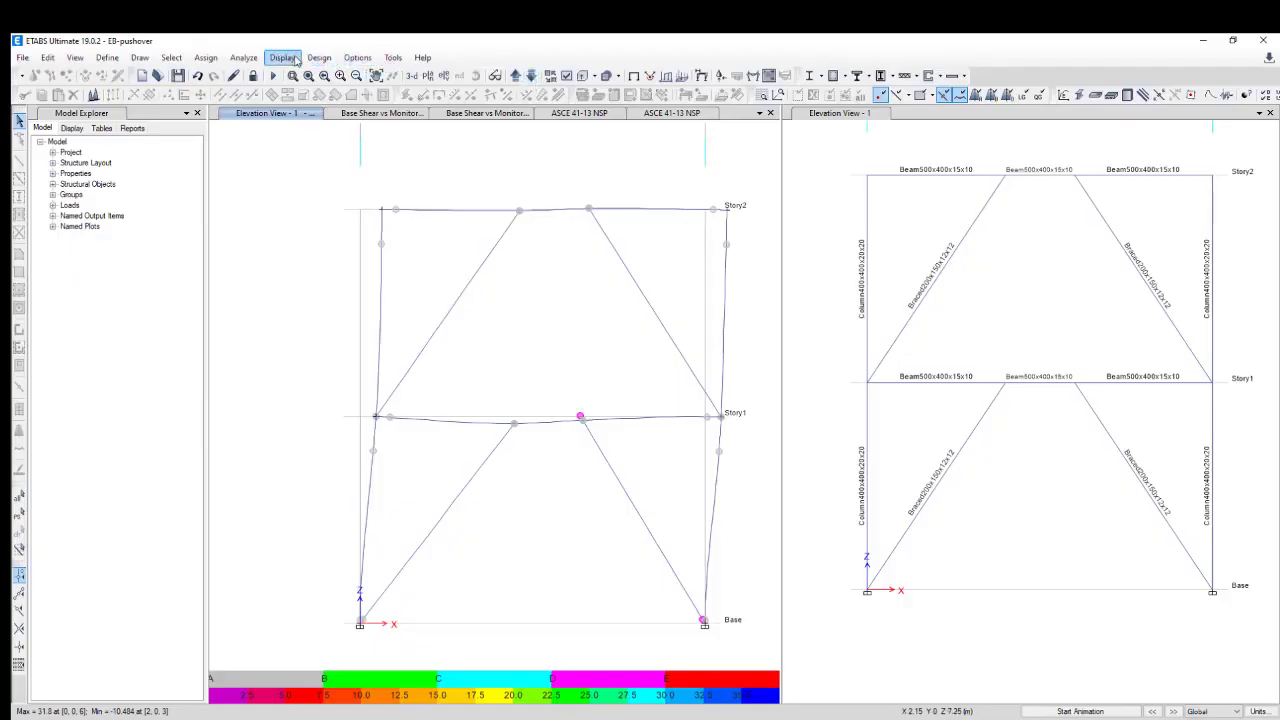
Step: Switch to ETABS, plot the static pushover curve of base shear versus monitored displacement for the pushover case, and close it
click(283, 58)
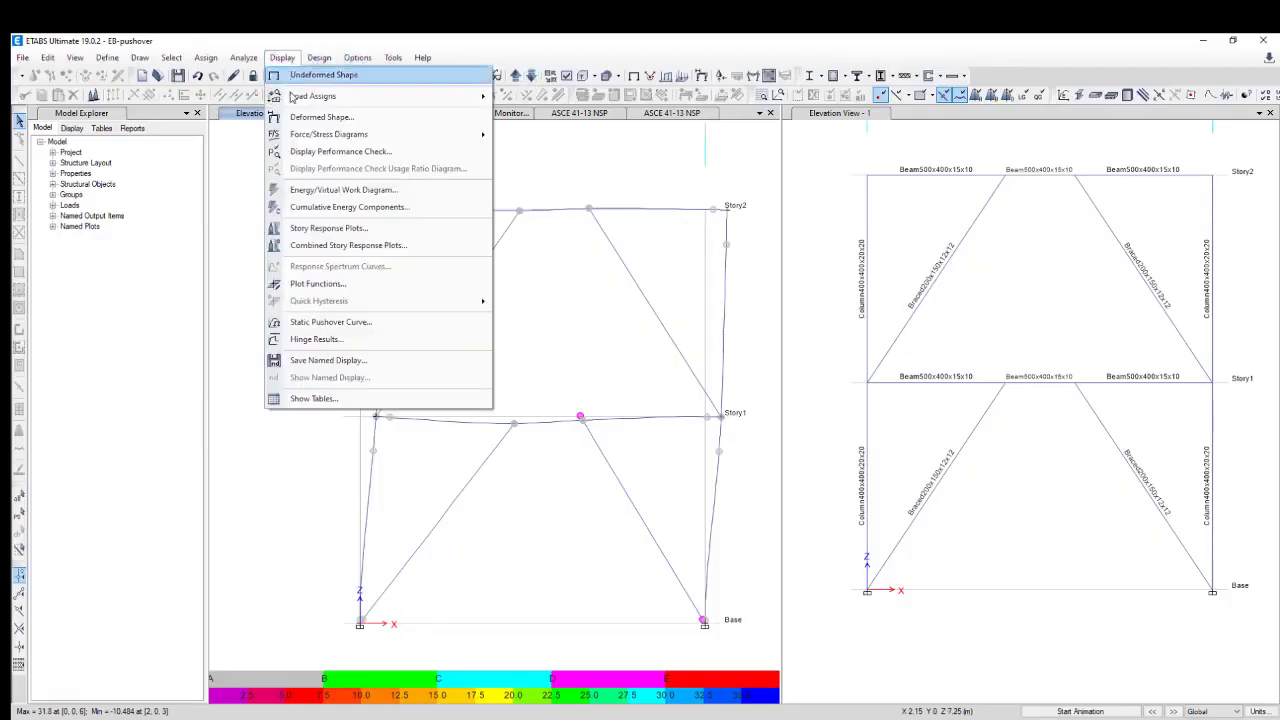
click(340, 322)
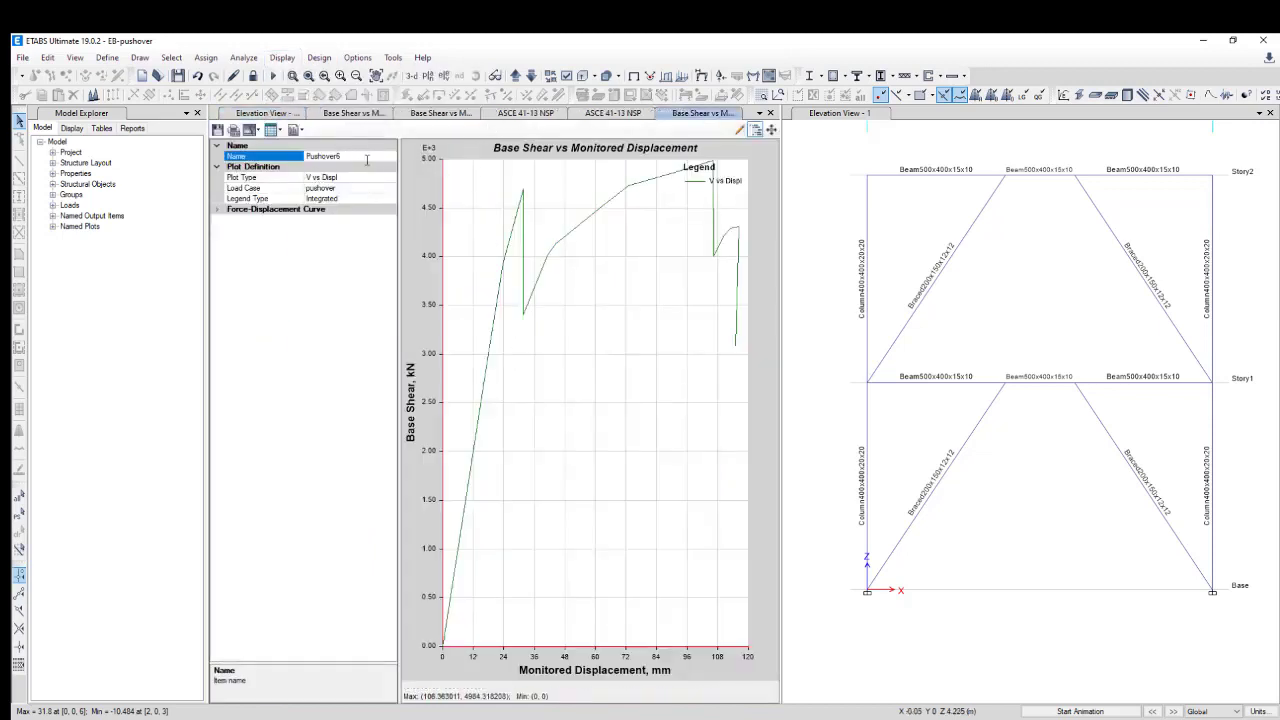
click(770, 113)
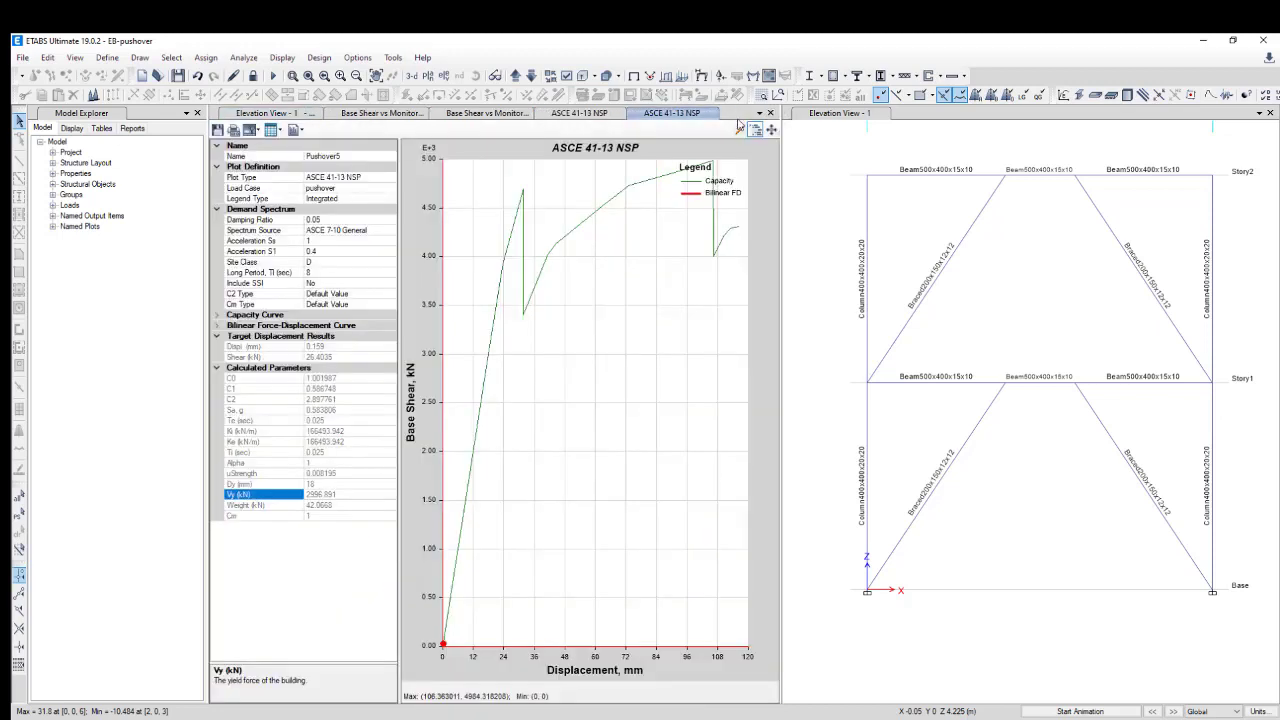
Step: Close the remaining ASCE 41-13 NSP, base shear and deformed shape views, keeping only the elevation view with section labels
click(770, 113)
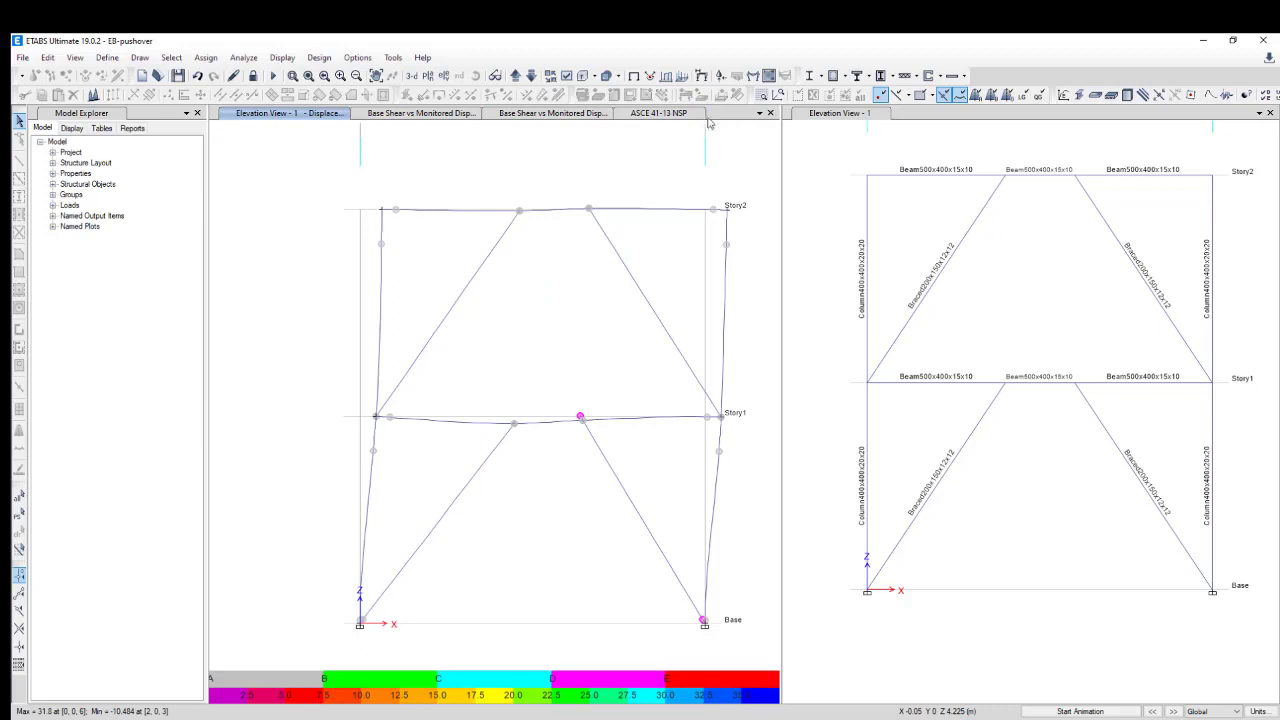
click(770, 113)
click(613, 113)
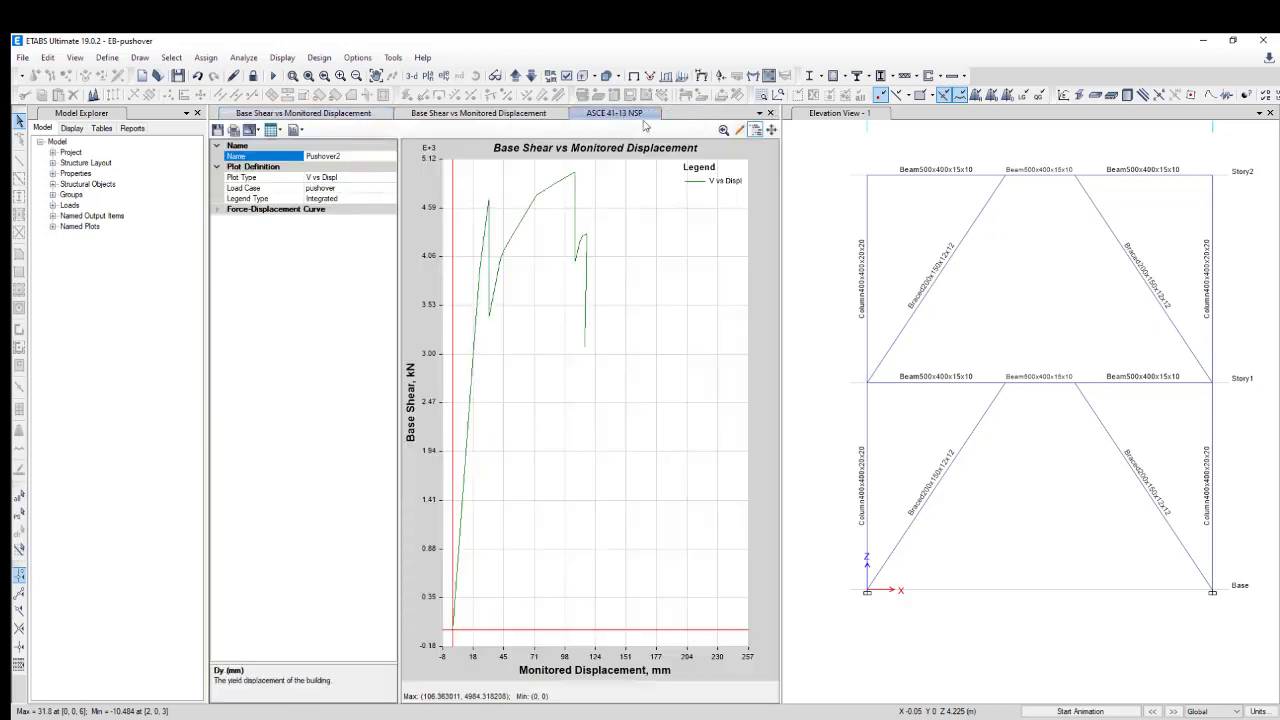
click(770, 113)
click(562, 115)
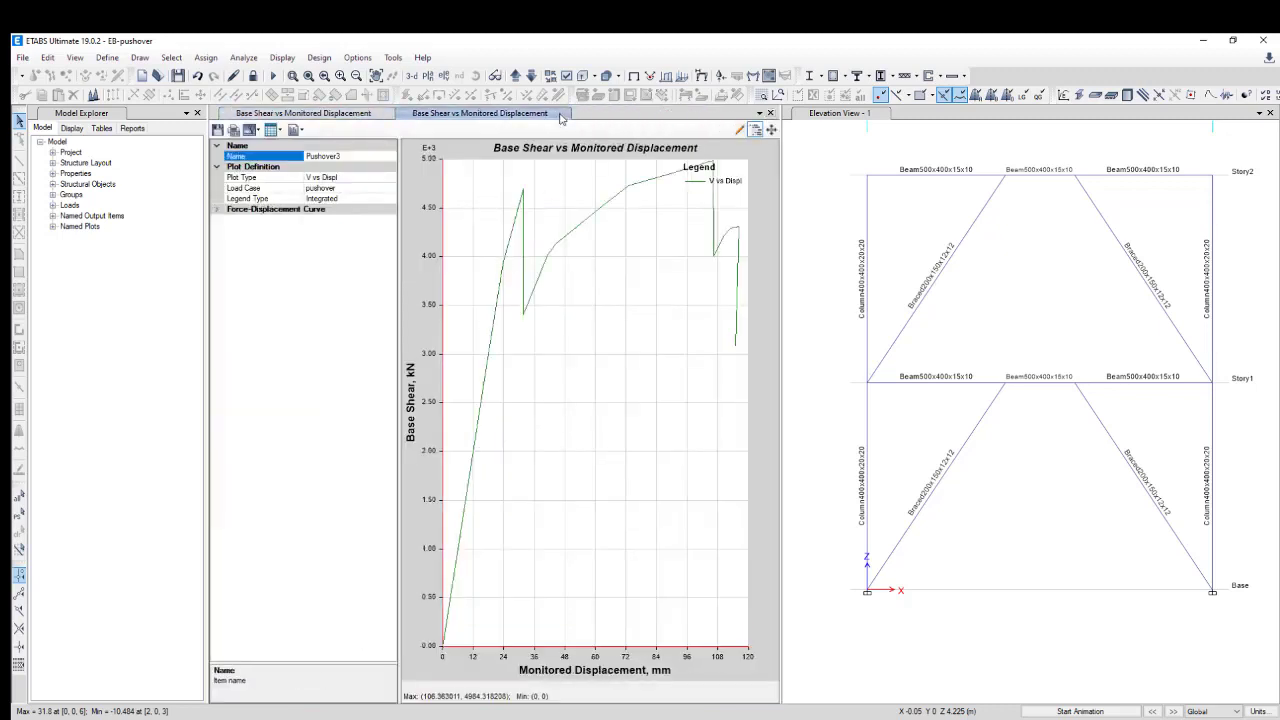
click(770, 113)
click(770, 114)
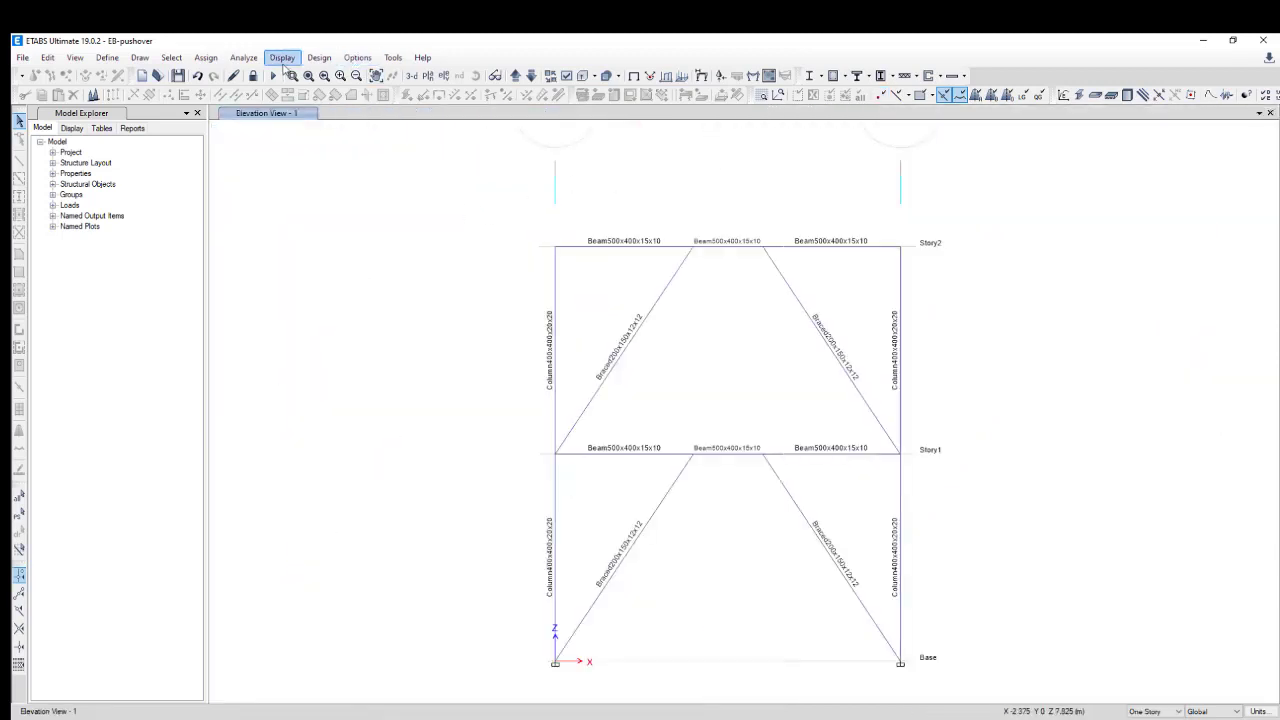
Step: Plot the static pushover curve of base shear versus monitored displacement again and enlarge it beside the elevation view
click(283, 58)
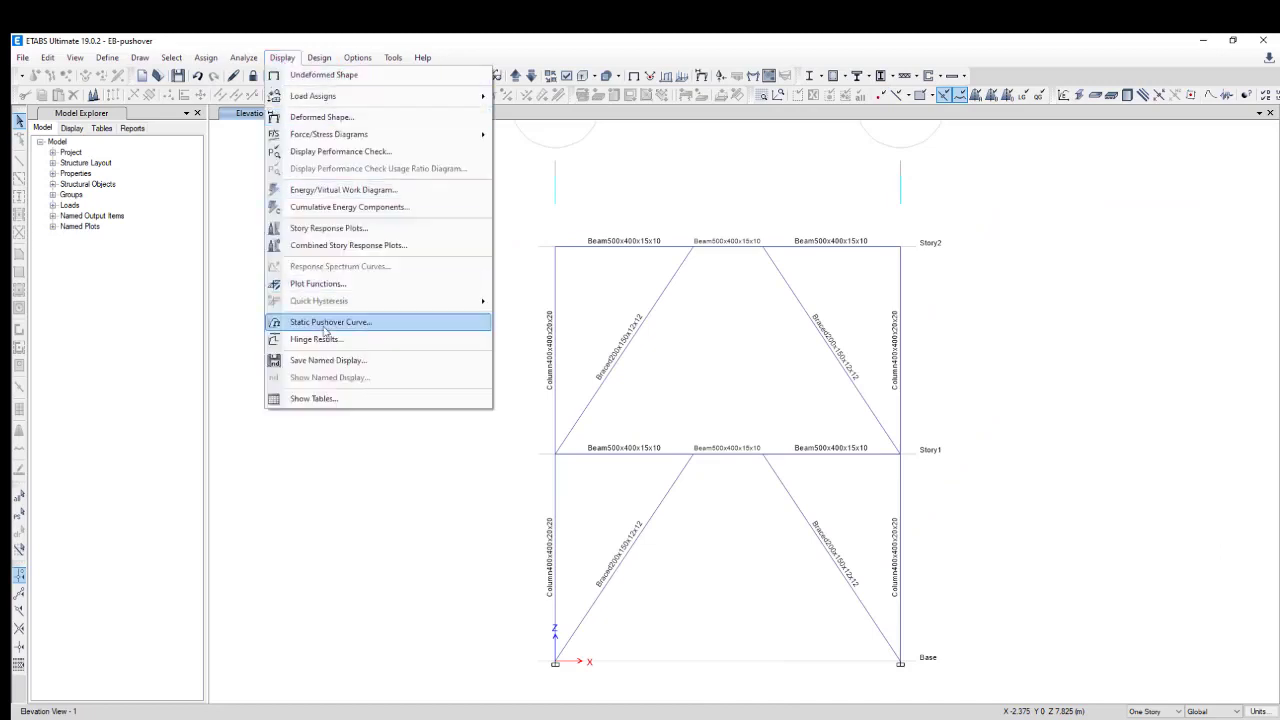
click(478, 330)
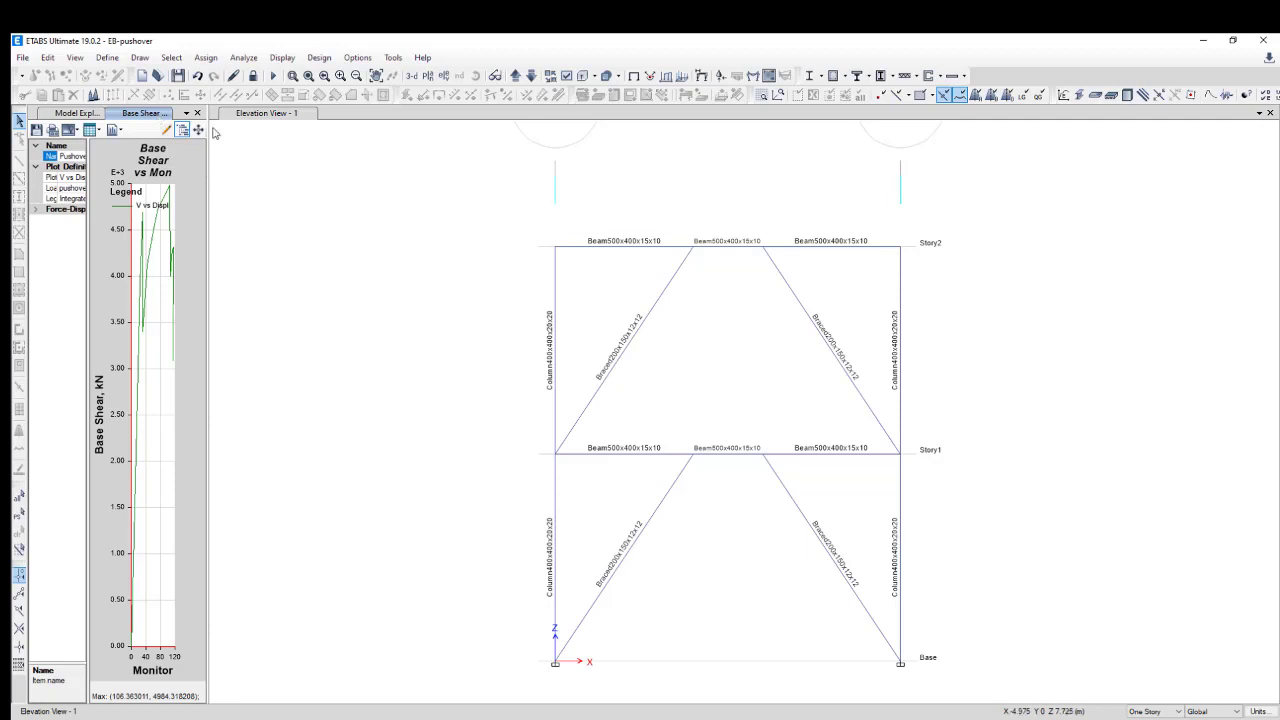
drag(203, 129, 748, 212)
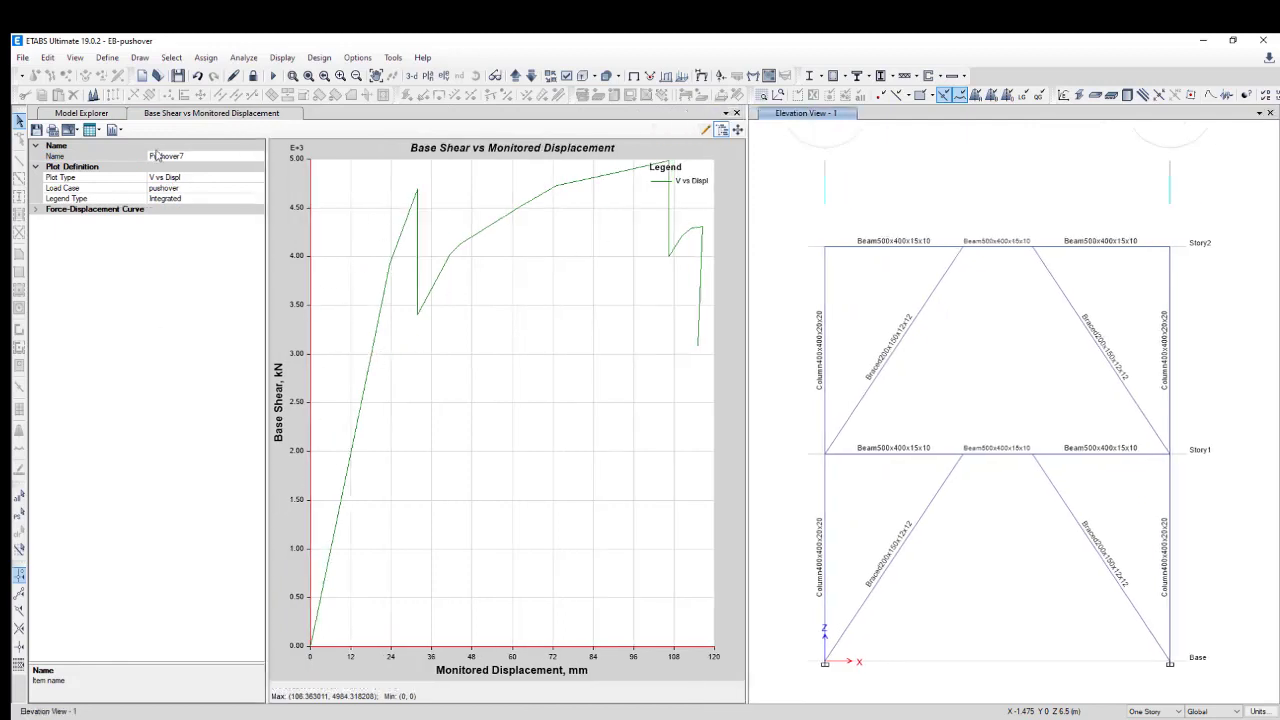
Step: Set the pushover plot type to ASCE 41-13 NSP and check the calculated yield displacement Dy and yield force Vy
click(230, 177)
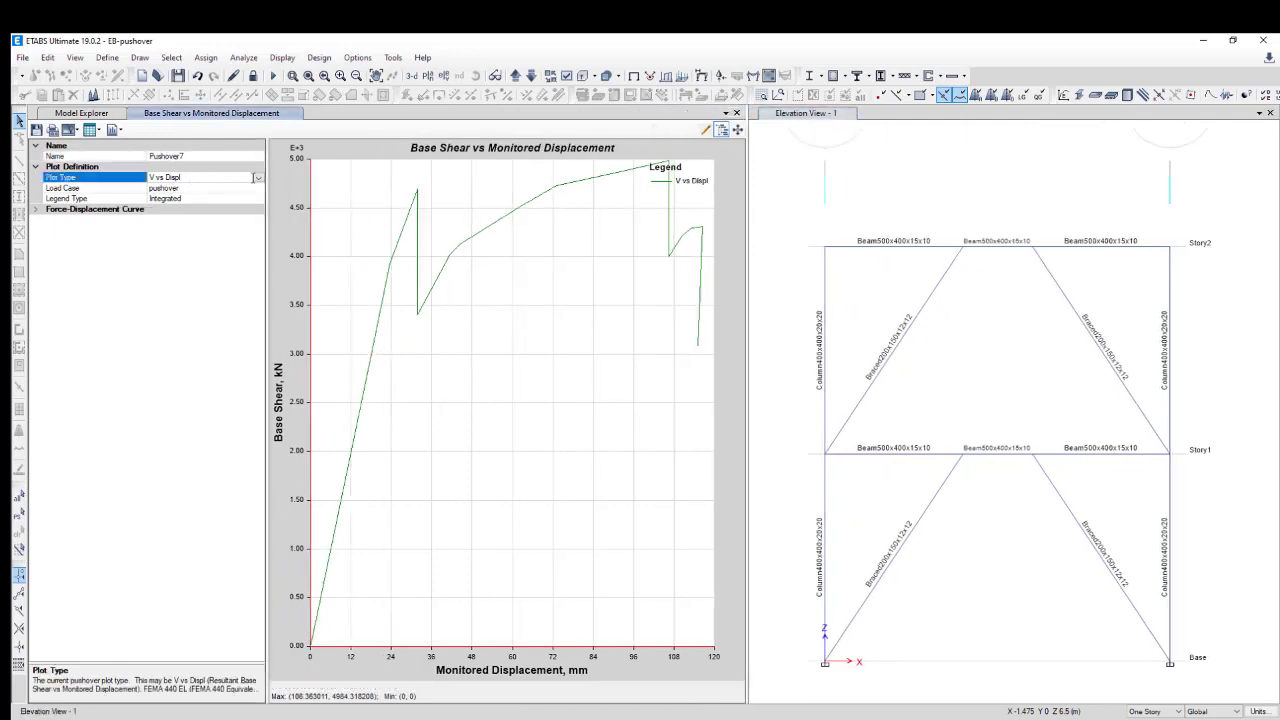
click(257, 177)
click(180, 236)
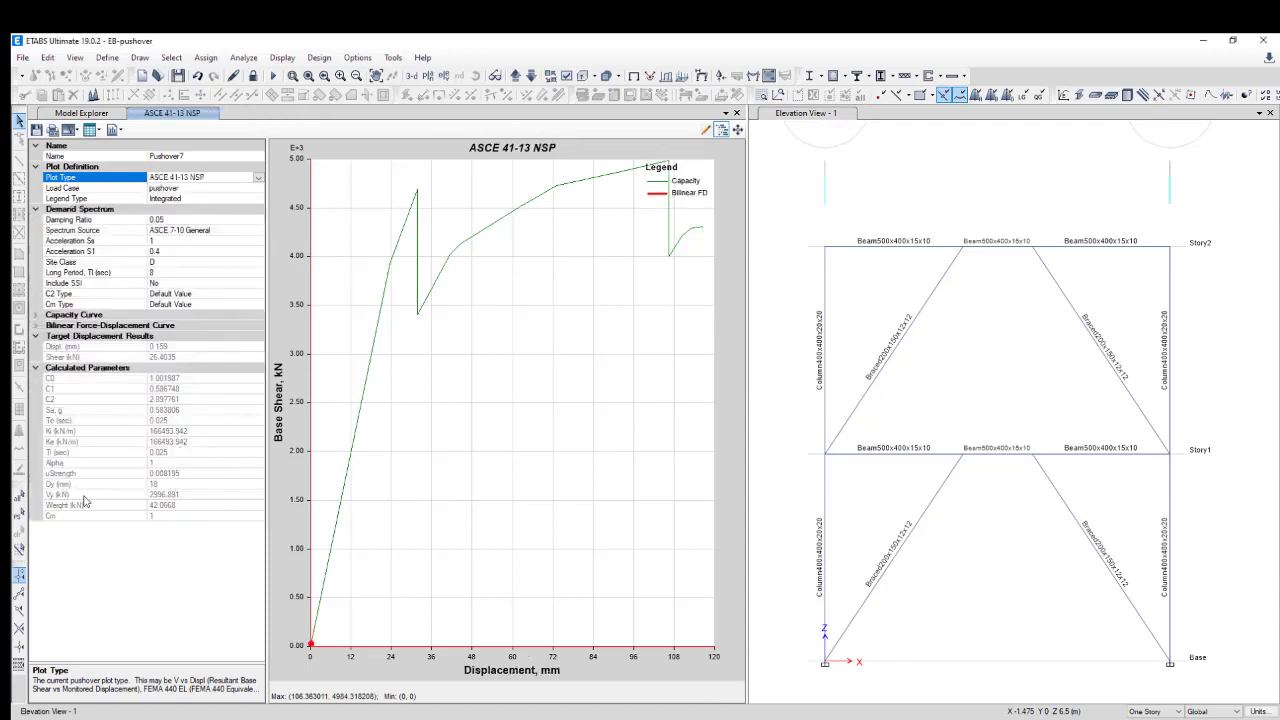
click(160, 484)
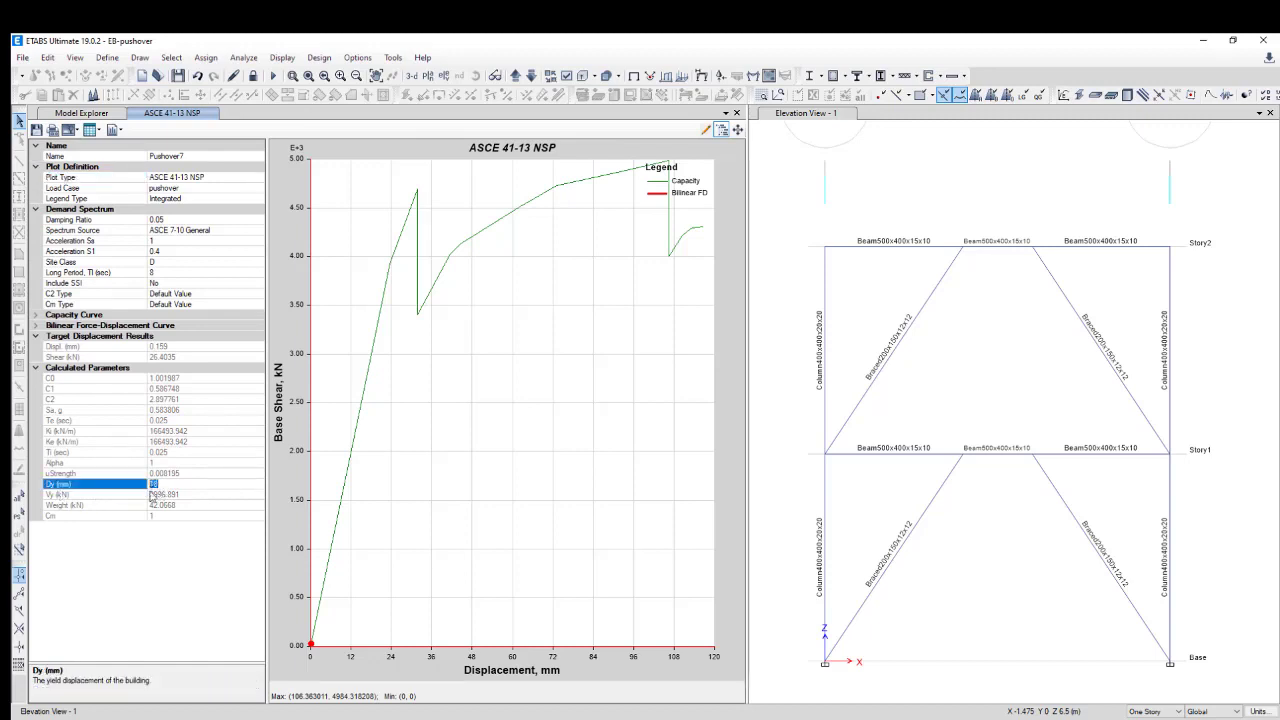
click(165, 494)
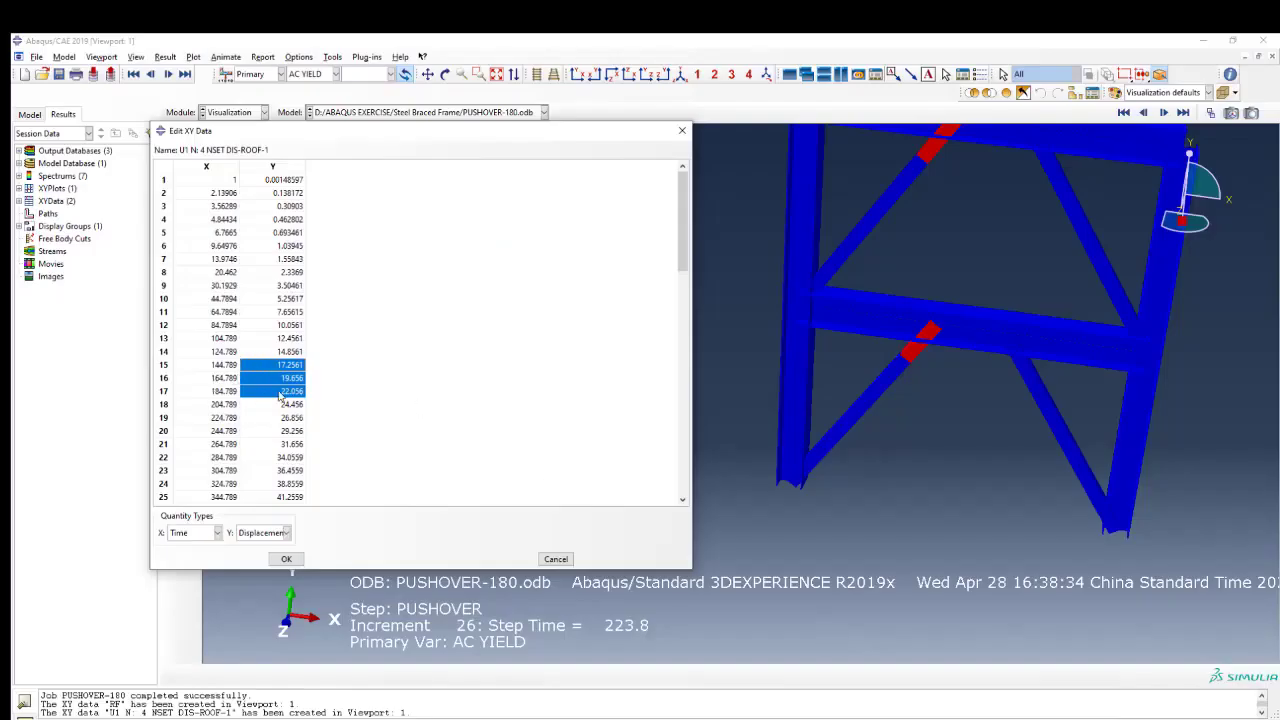
Step: Switch to Abaqus/CAE, examine the roof displacements in rows 16 to 18 of the XY data, and close the table
double_click(277, 392)
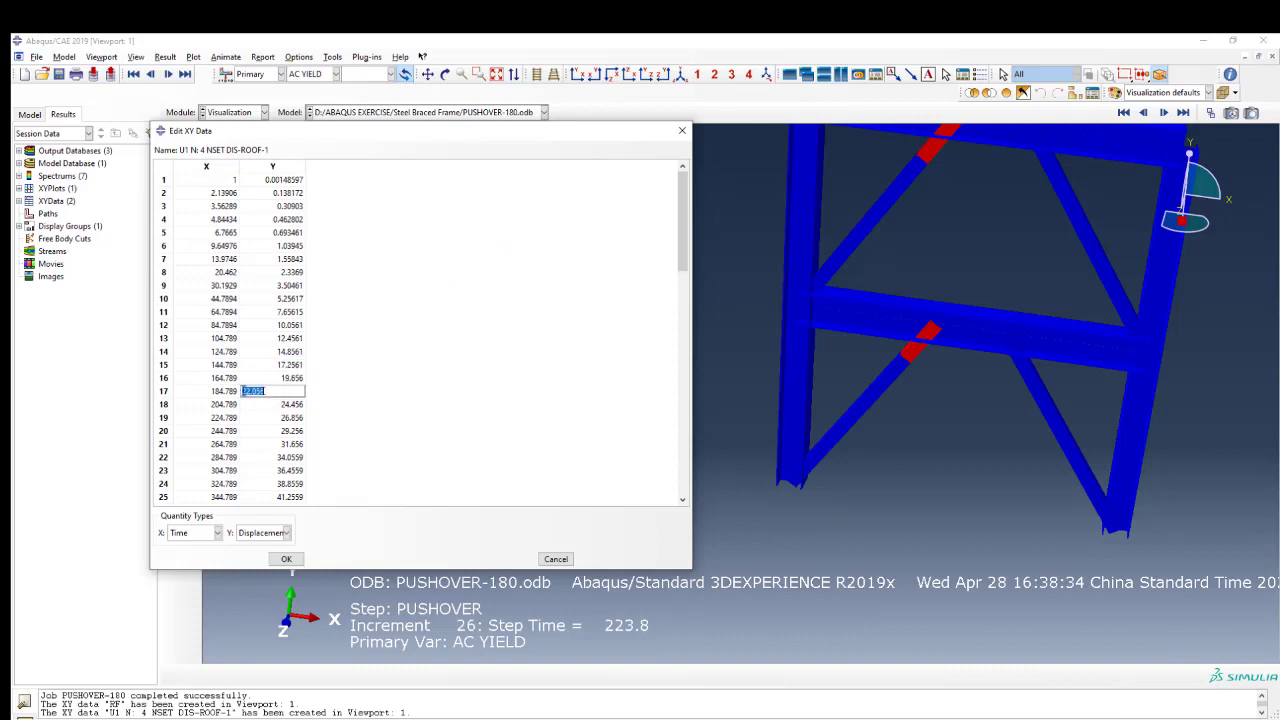
click(258, 406)
drag(273, 396, 275, 407)
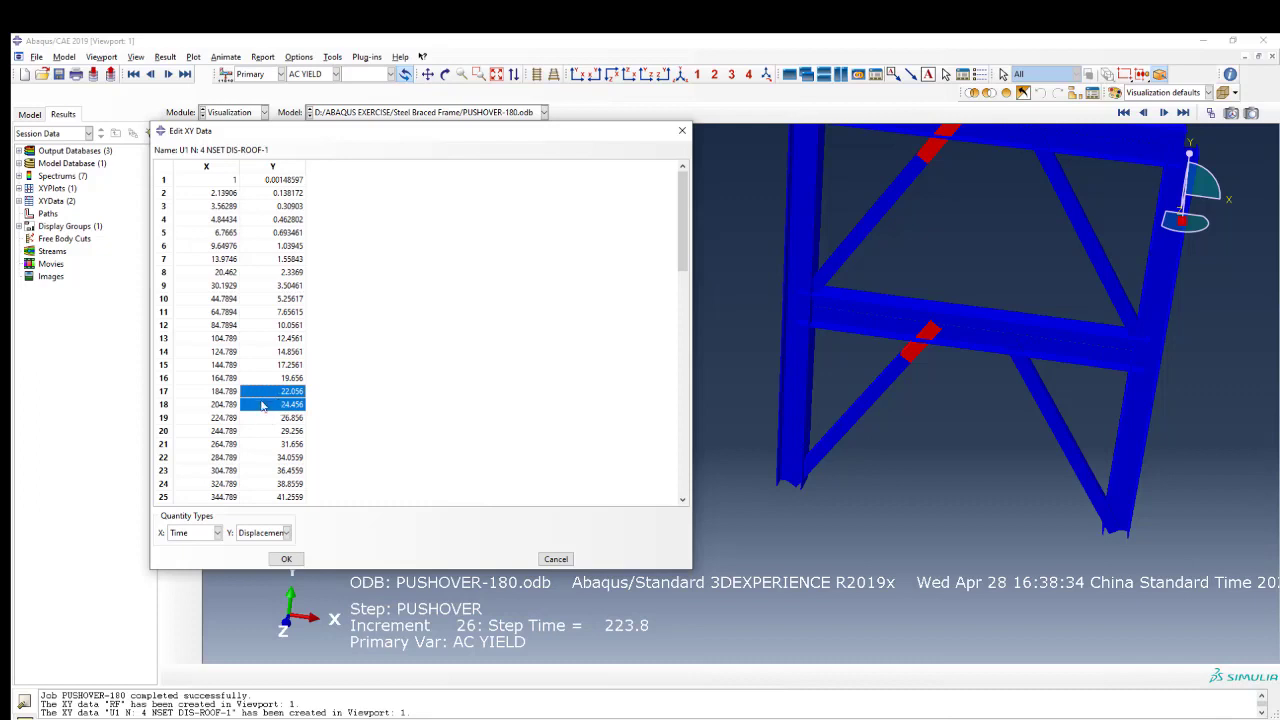
drag(278, 379, 281, 395)
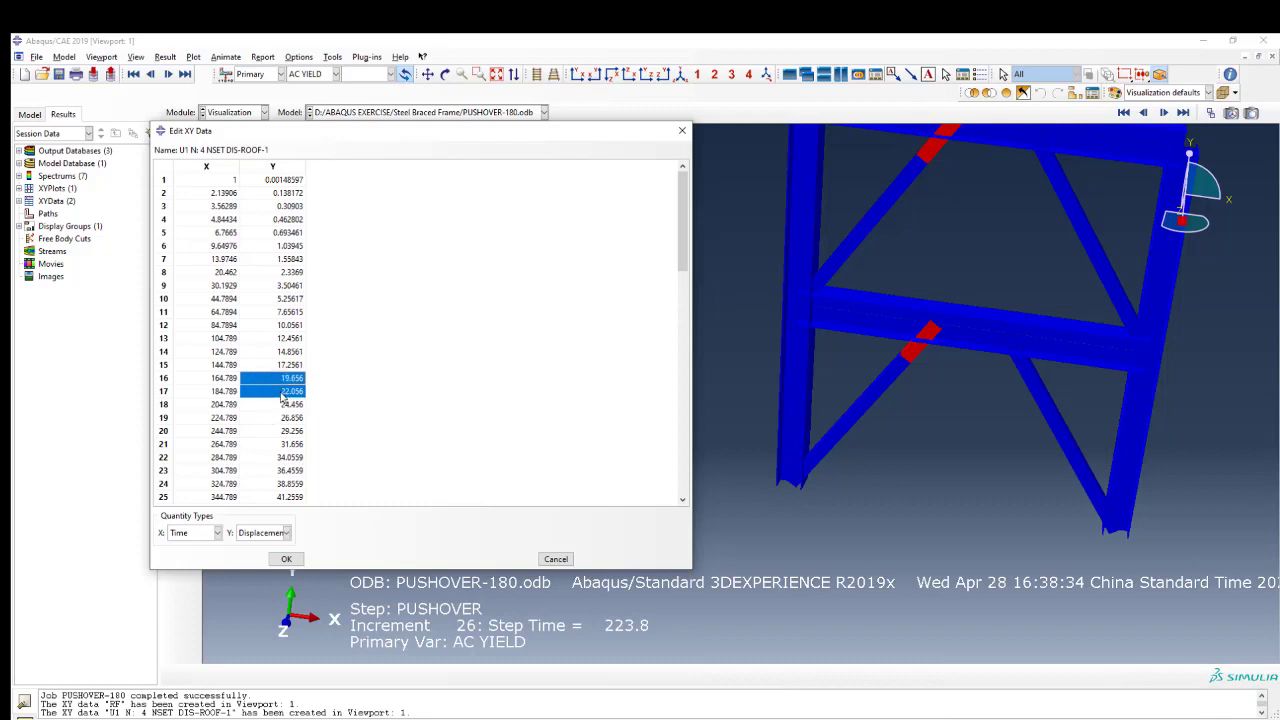
double_click(213, 383)
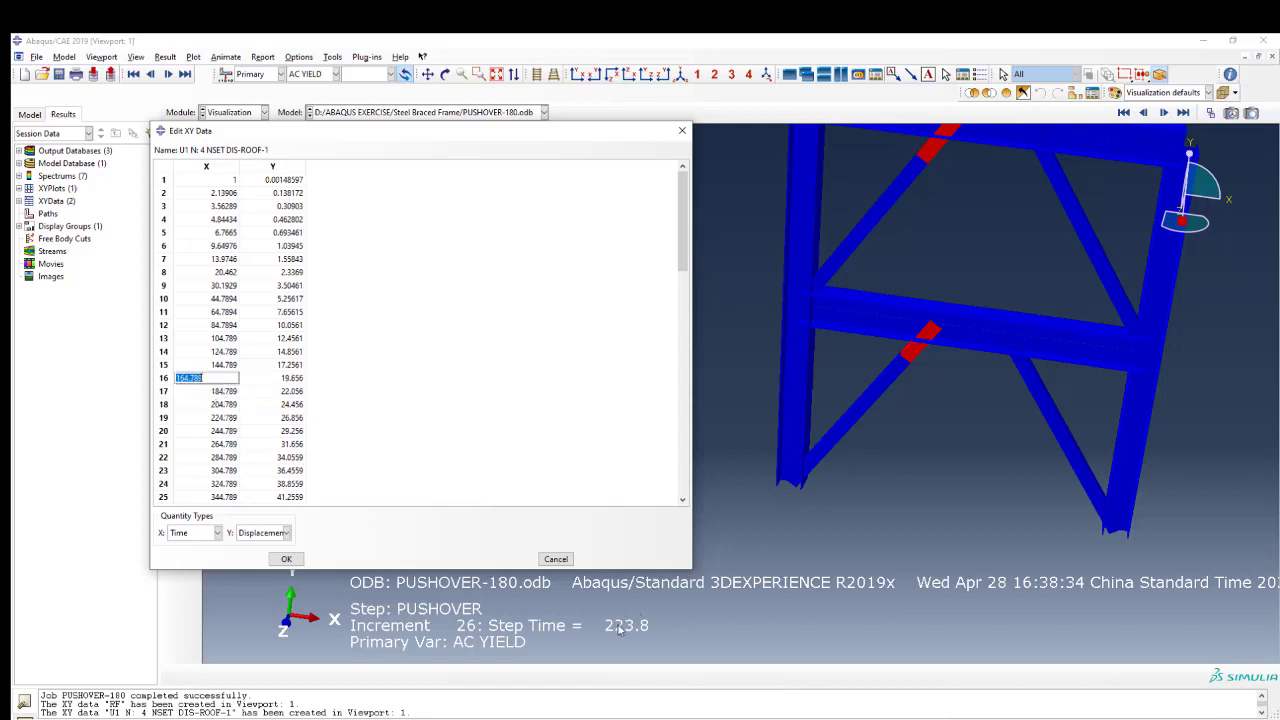
click(682, 130)
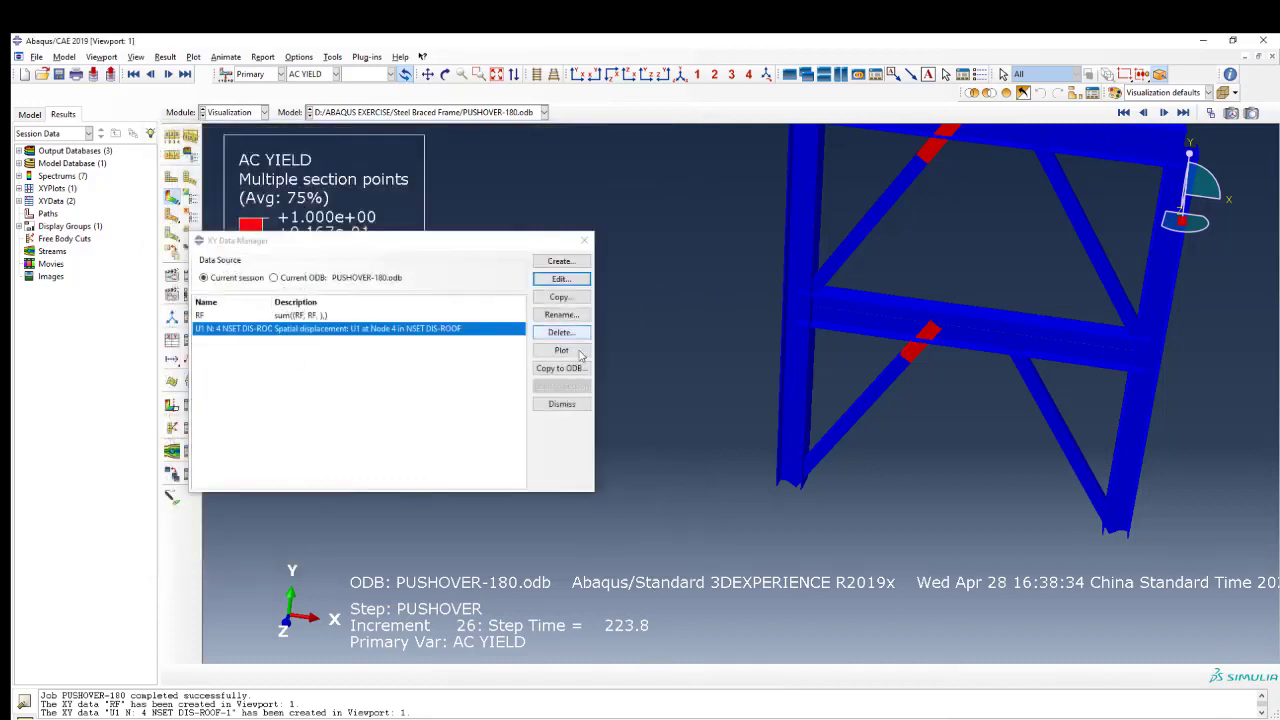
Step: Open the RF XY data, examine the base shear in rows 17 and 18, and close the table without saving
click(328, 316)
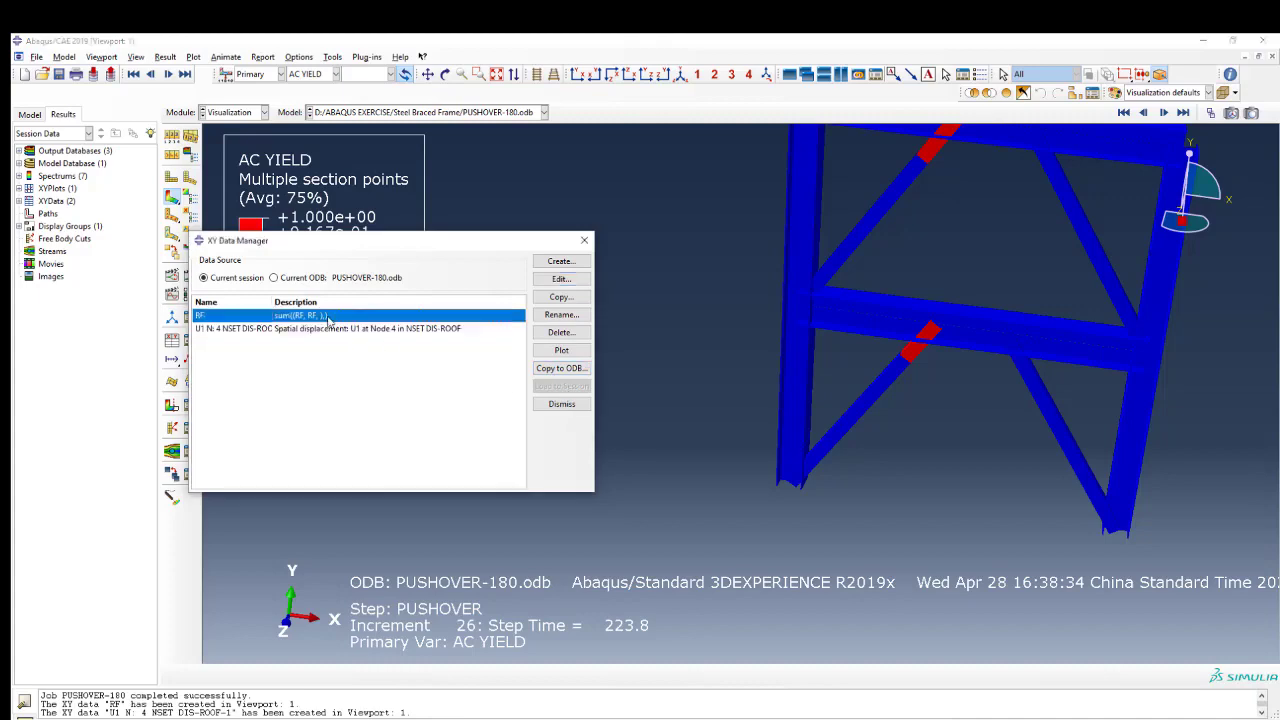
click(561, 281)
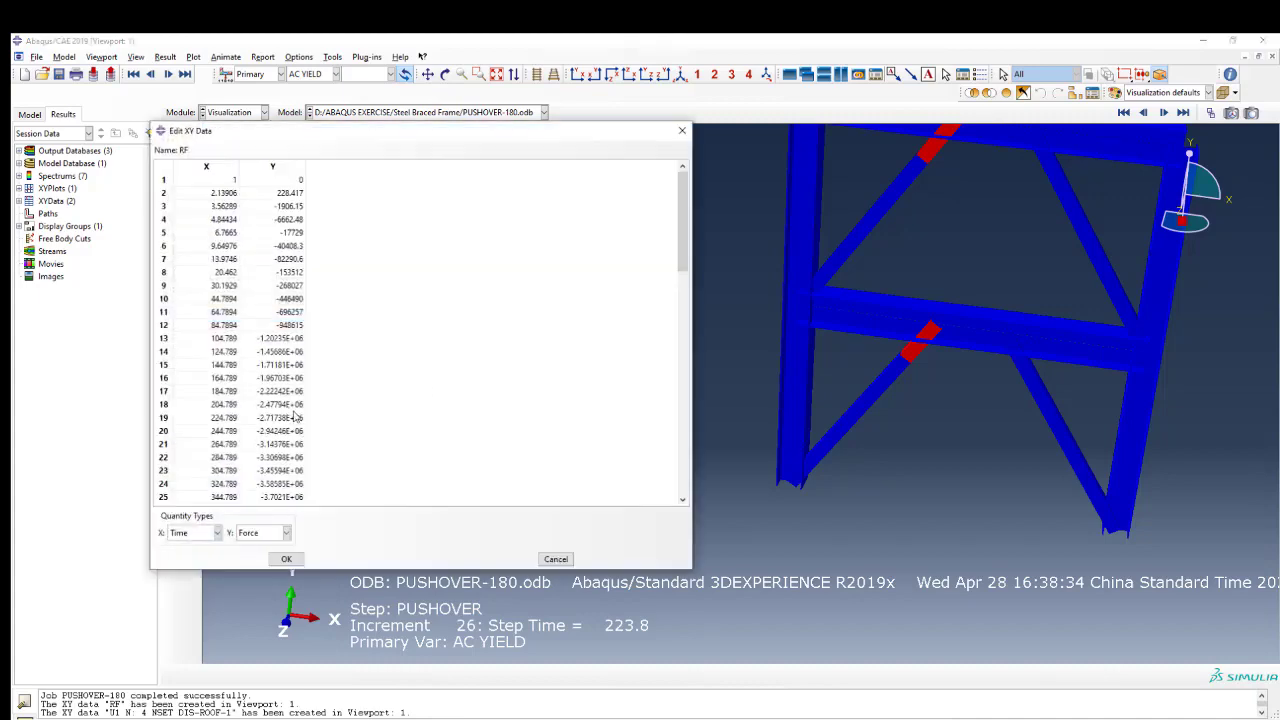
scroll(295, 414, down, 1)
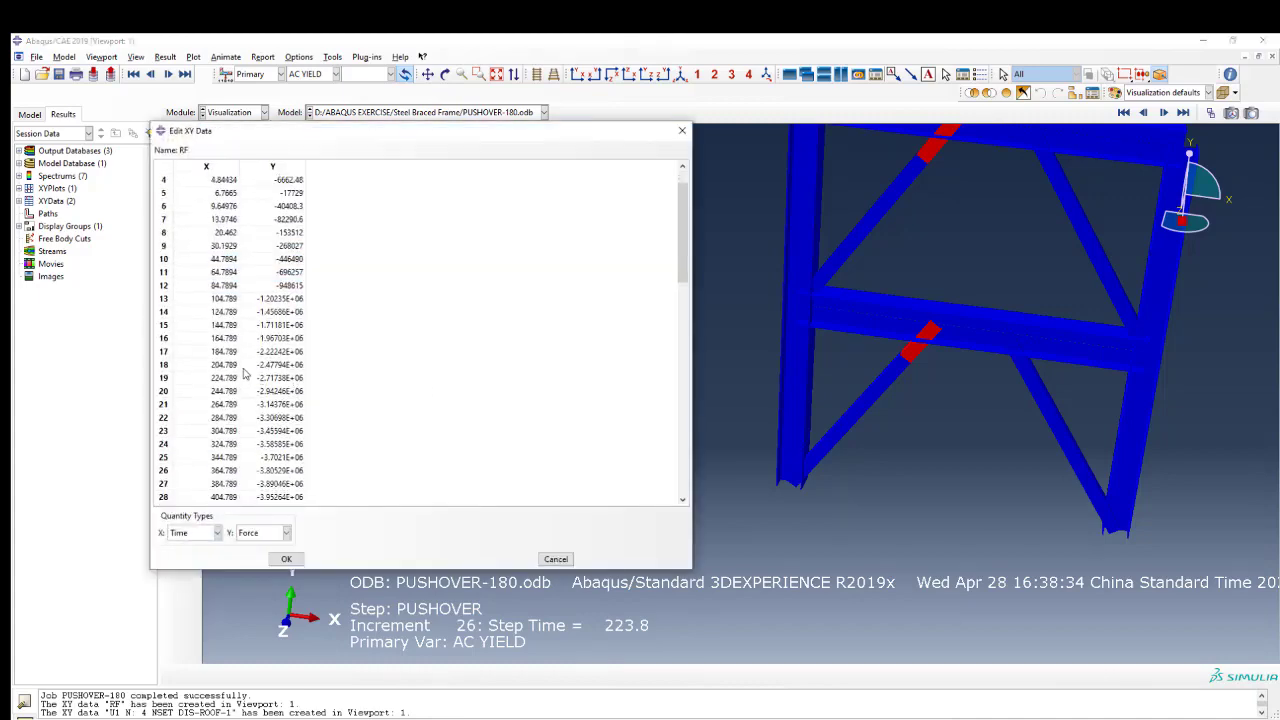
double_click(224, 352)
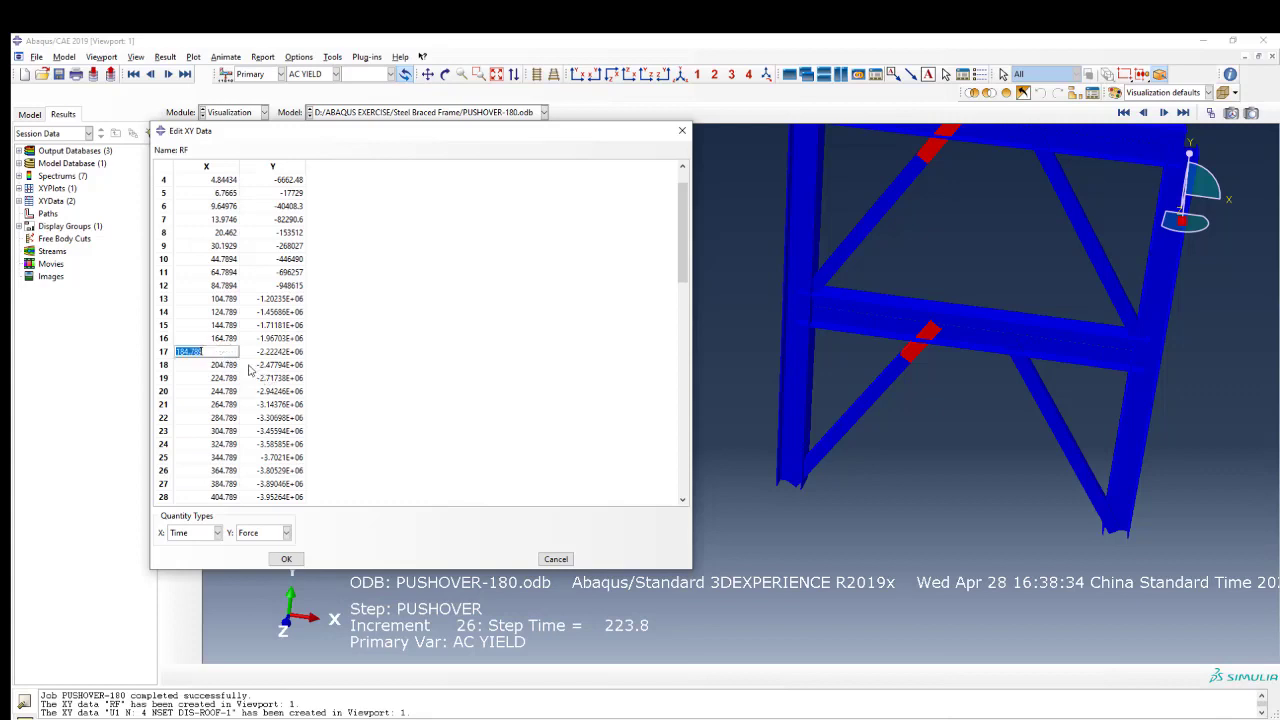
double_click(238, 365)
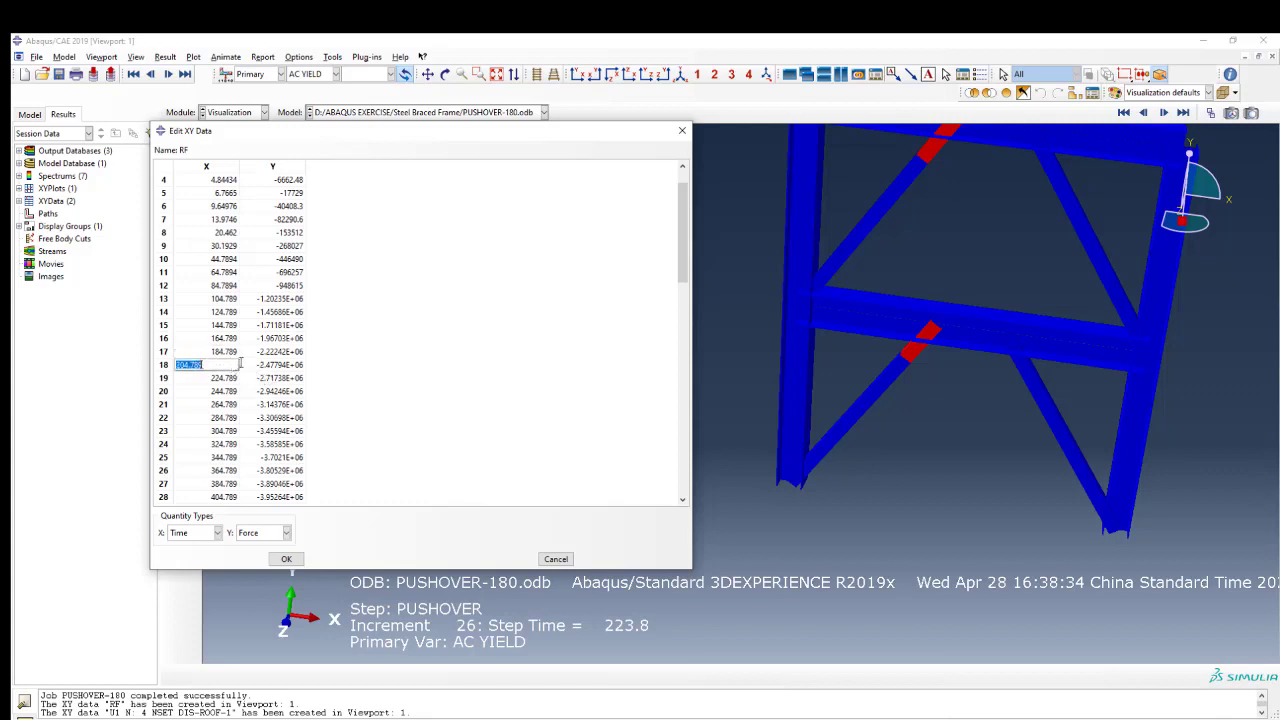
double_click(270, 366)
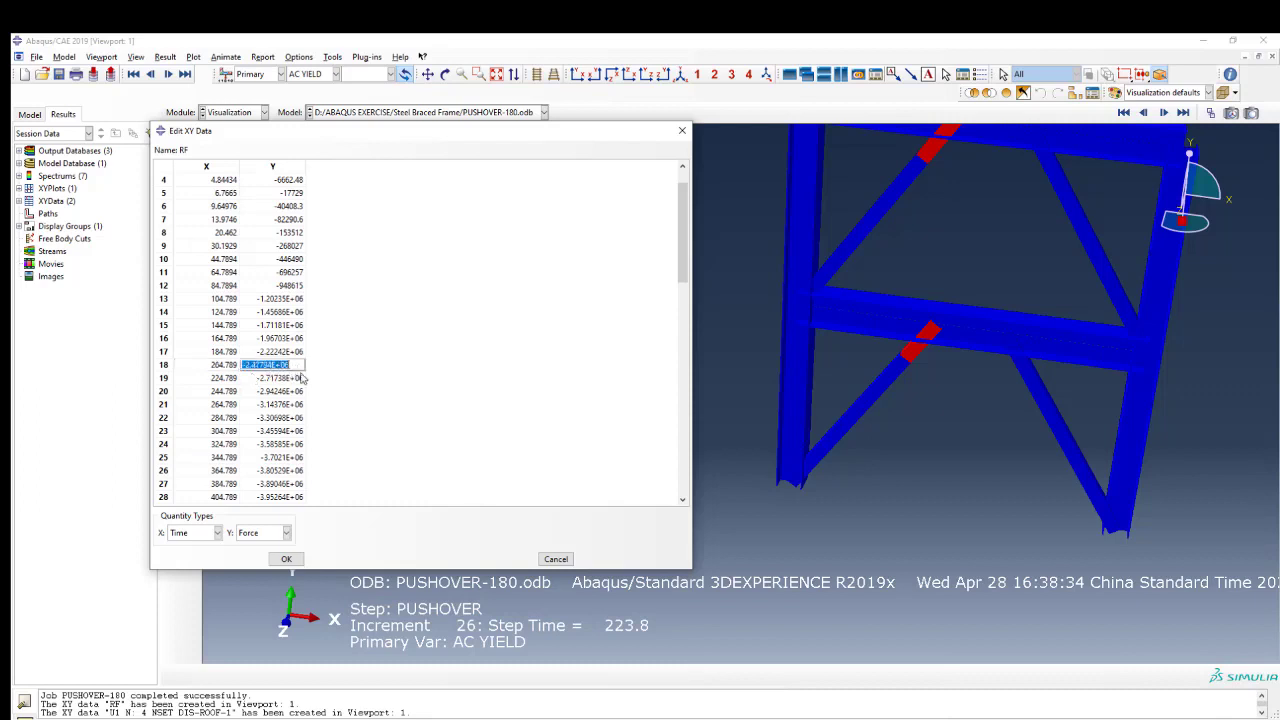
drag(245, 364, 289, 365)
click(339, 370)
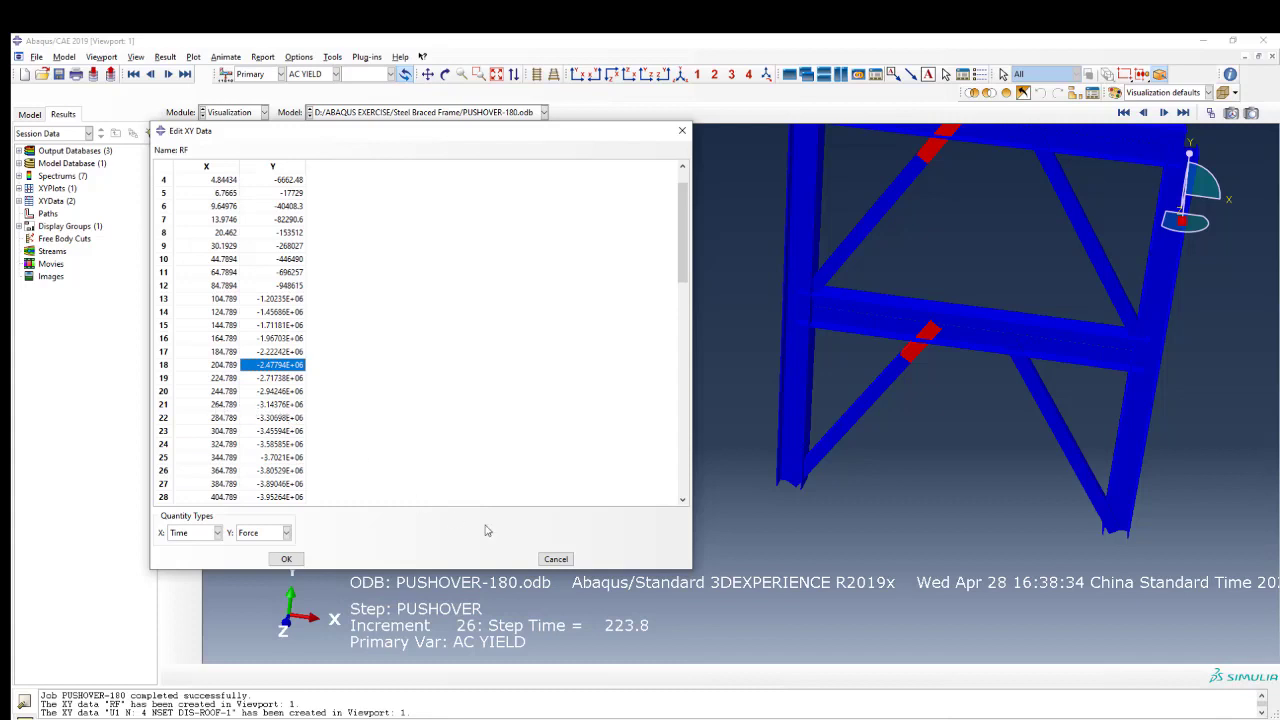
click(555, 560)
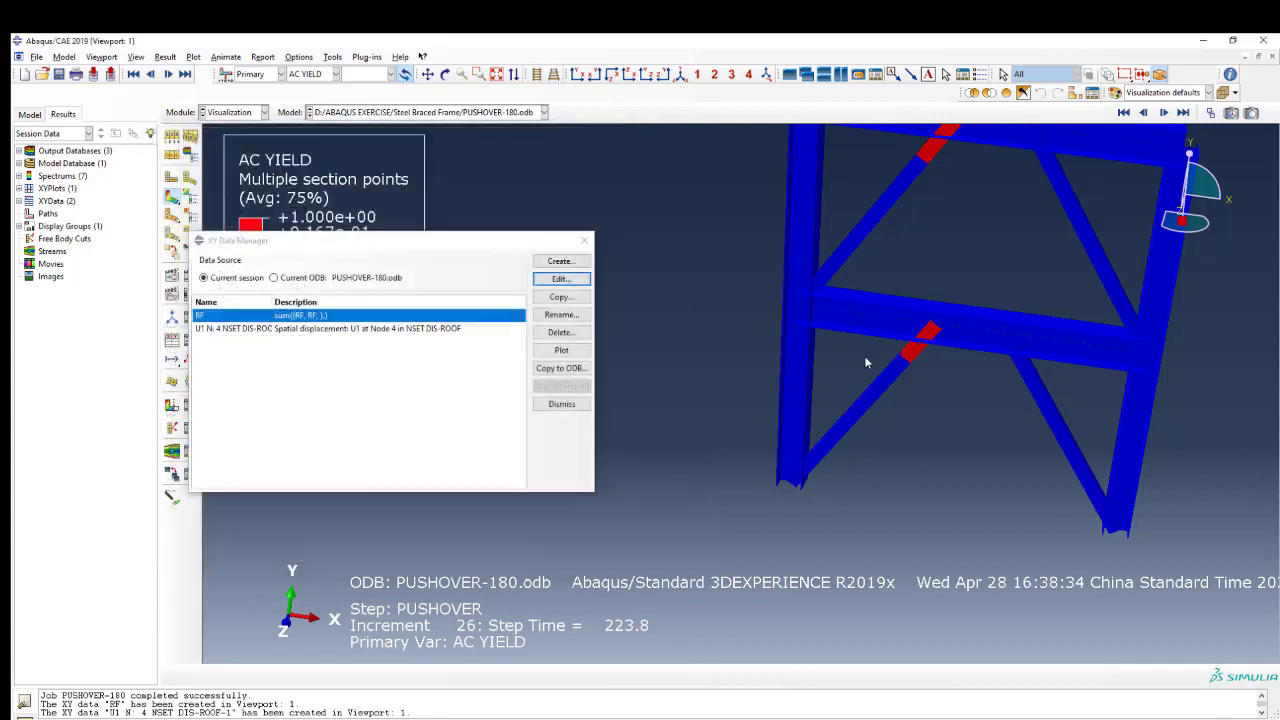
Step: Advance the AC YIELD contour plot by two increments to increment 28 and fit the whole frame in view
click(1164, 113)
click(1164, 113)
scroll(905, 375, down, 2)
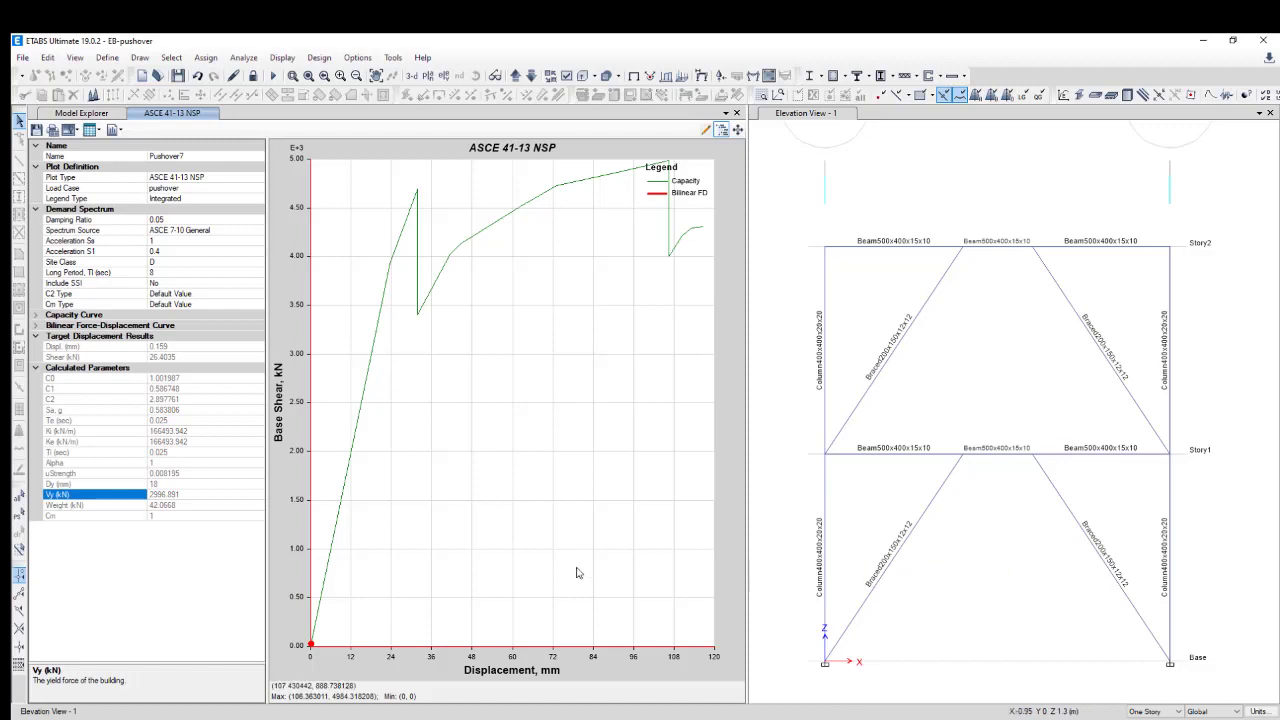
Step: Switch to ETABS and display the deformed shape for the pushover case in the elevation view, advancing the step number to see the hinges
click(973, 218)
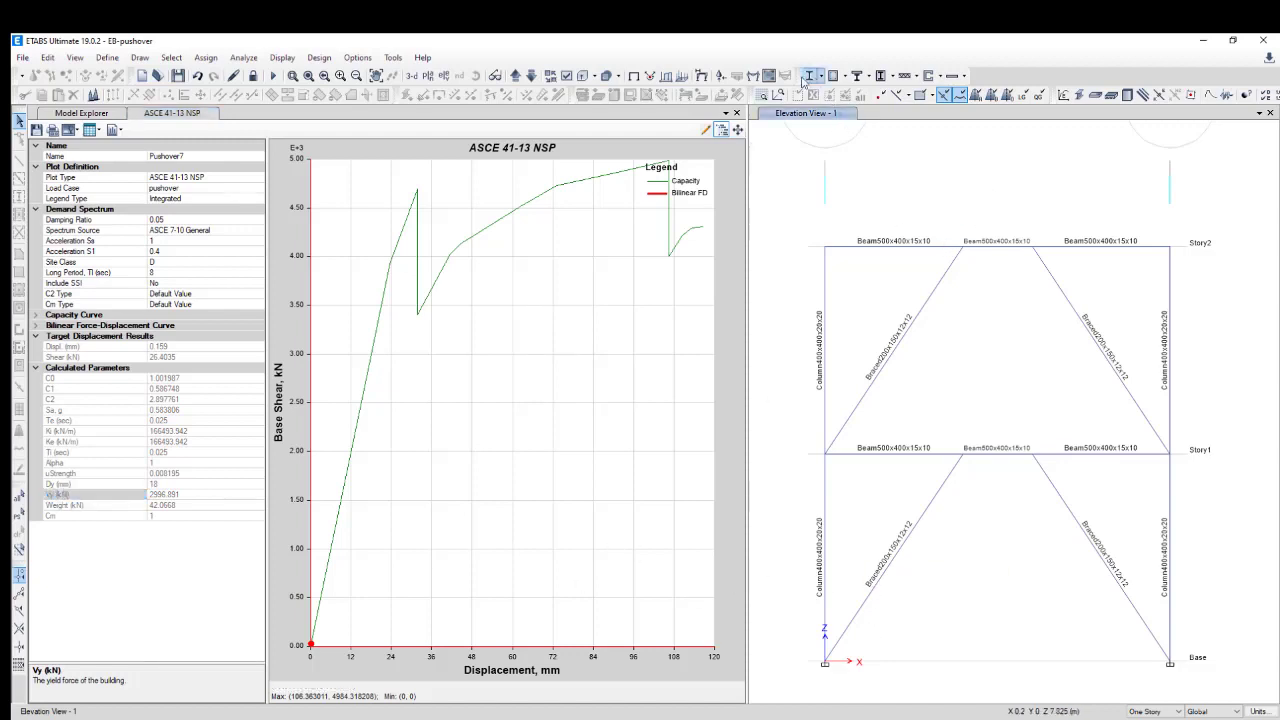
click(704, 77)
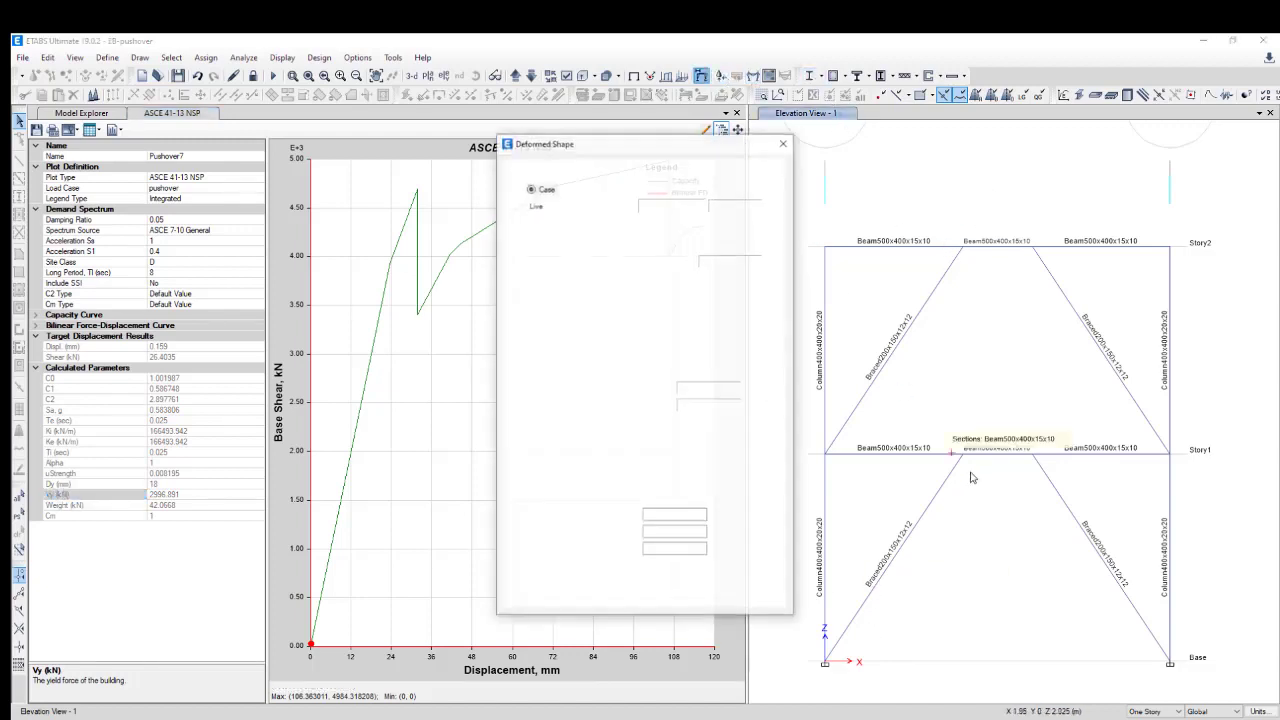
click(578, 205)
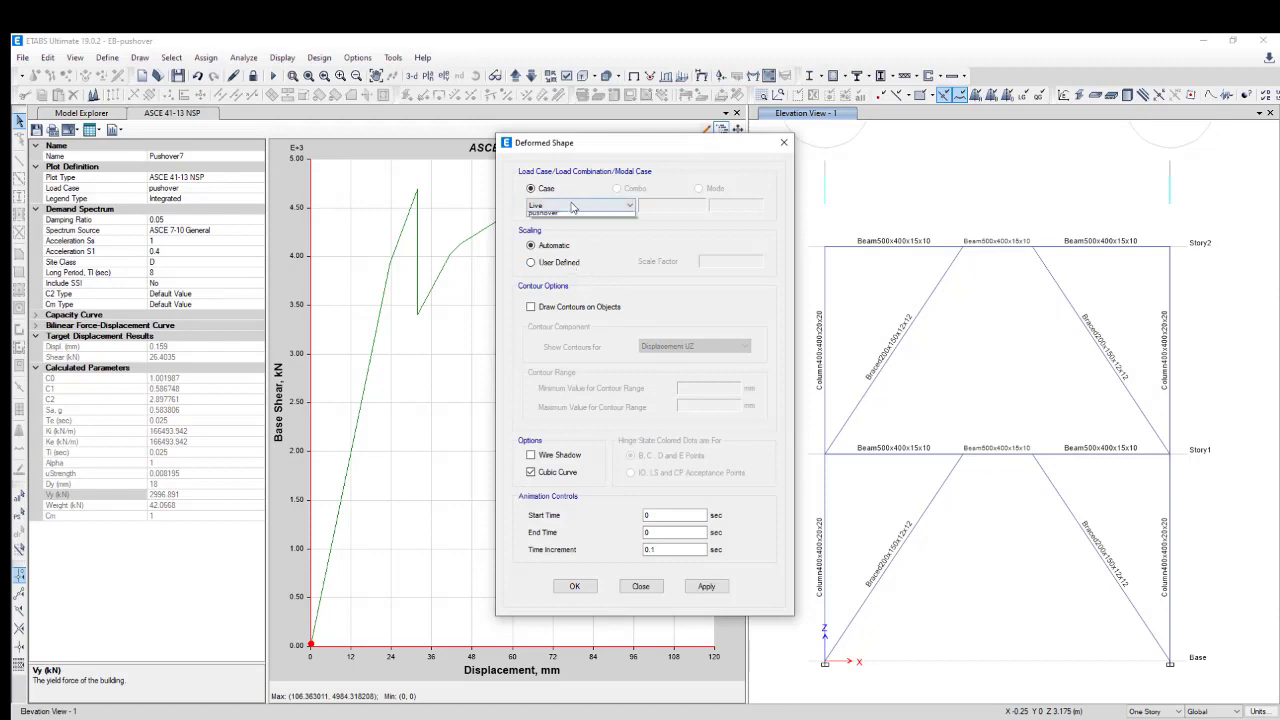
click(575, 242)
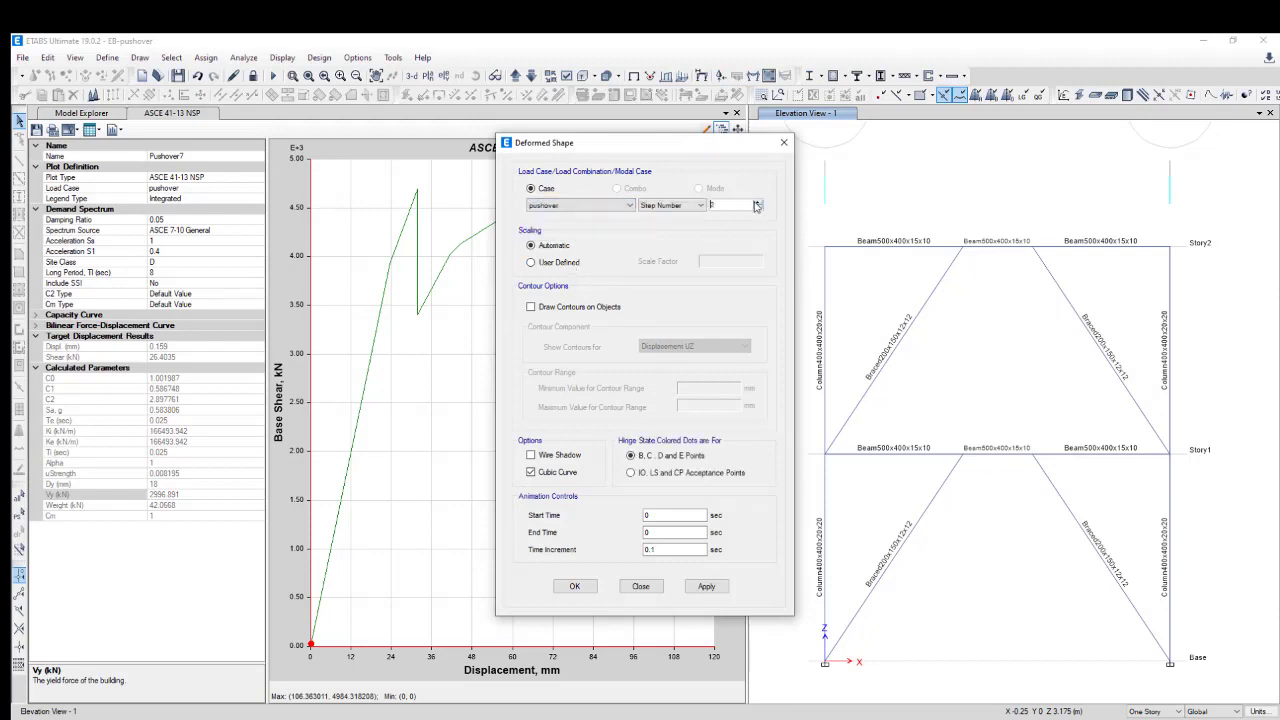
click(757, 202)
click(757, 202)
click(757, 202)
click(706, 586)
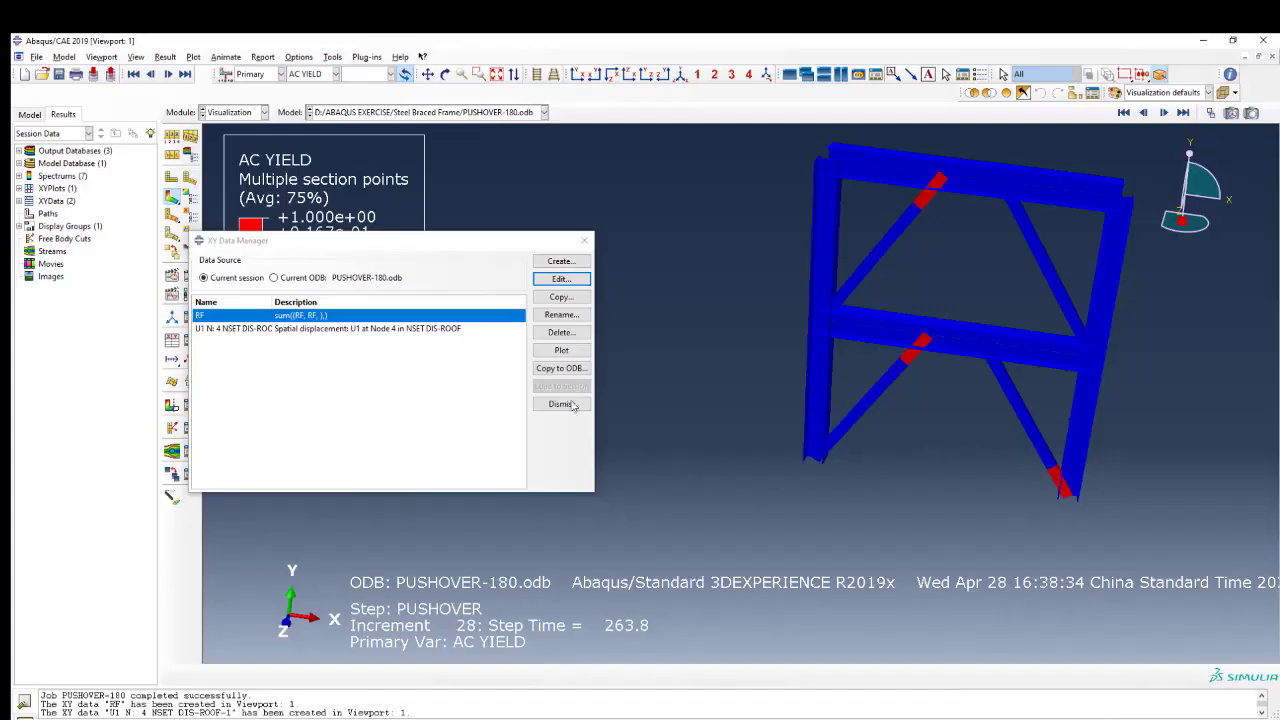
Step: Return to Abaqus/CAE, close the XY Data Manager, and switch to the Assembly module
click(585, 242)
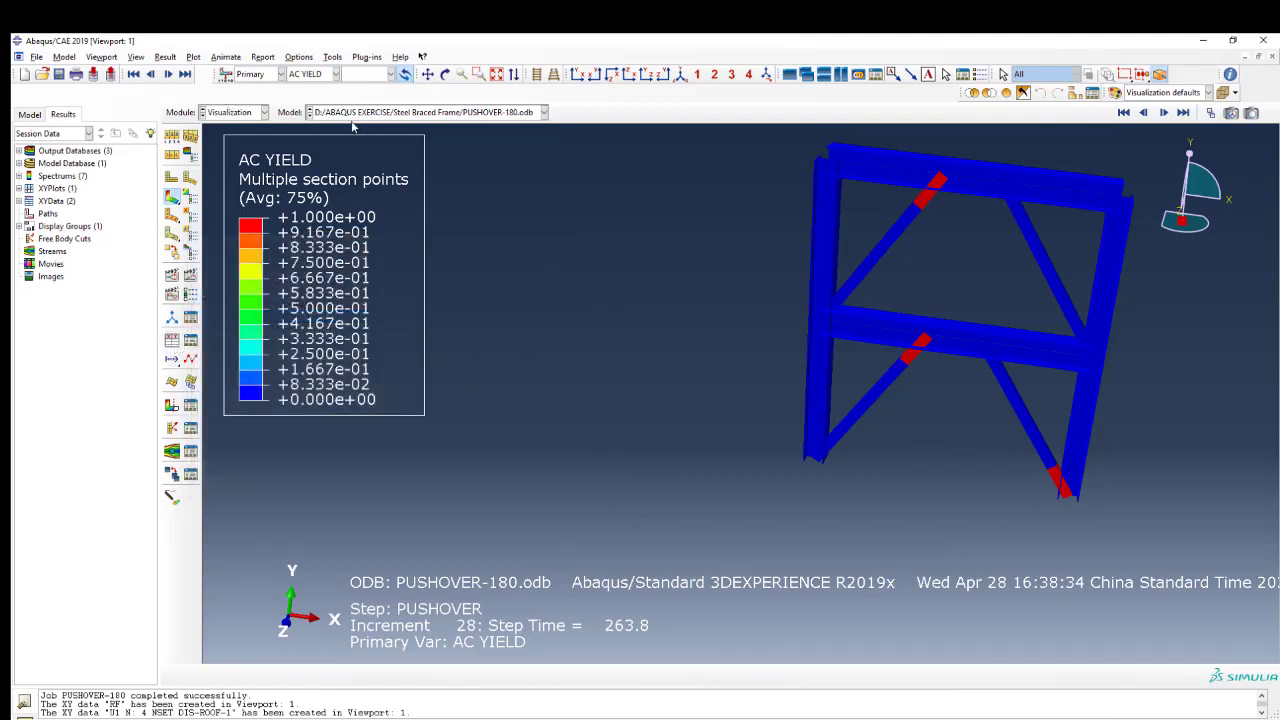
click(238, 112)
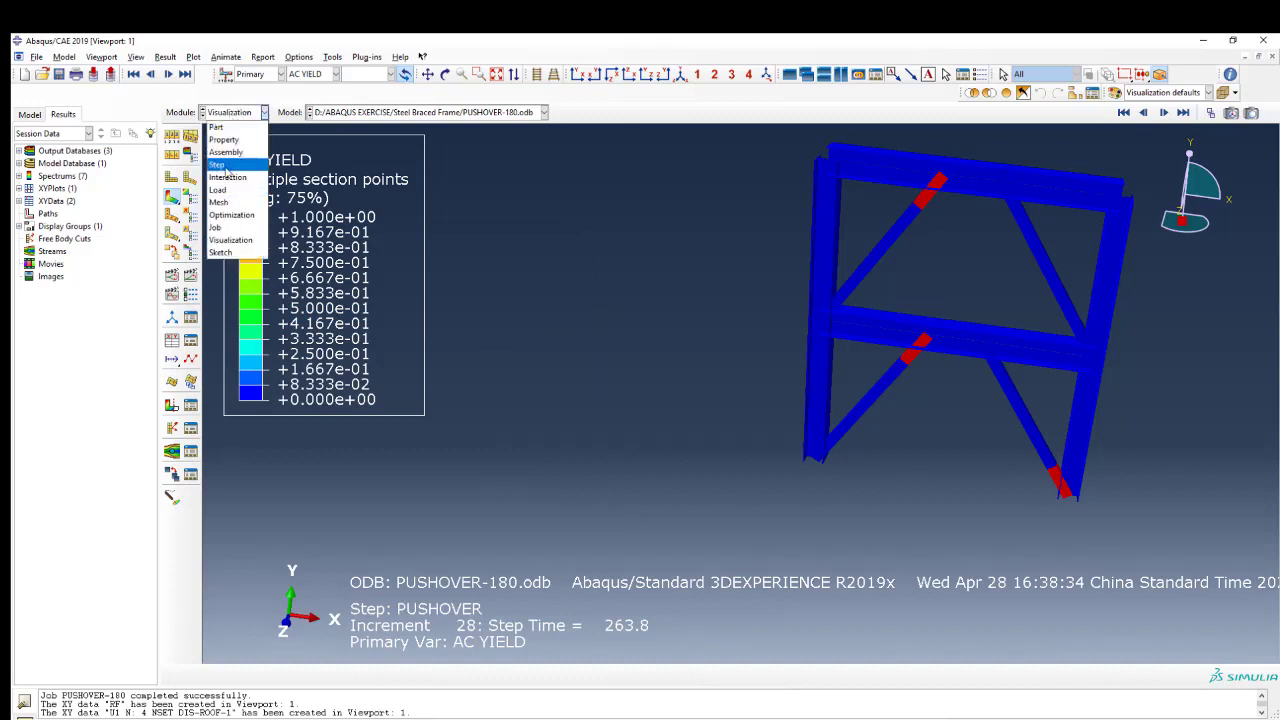
click(225, 152)
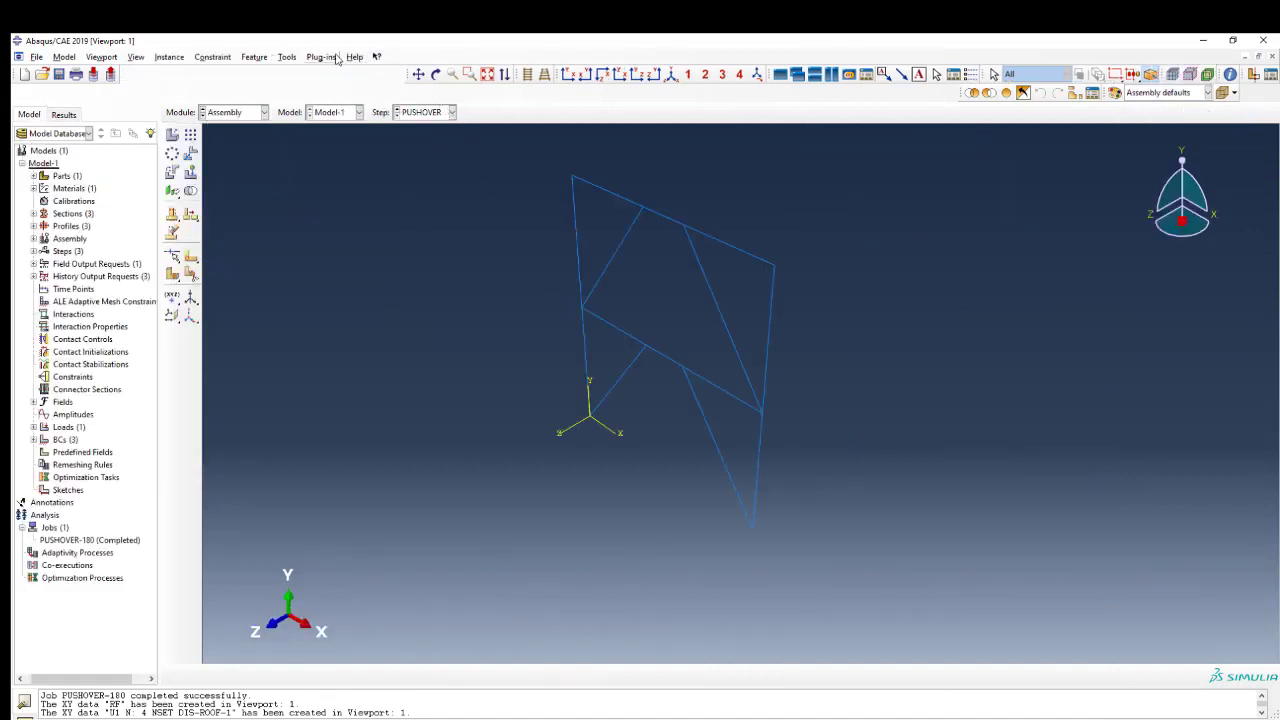
Step: Redefine the DIS-1 set with the vertex where the first-story beam meets the column above the origin
click(290, 60)
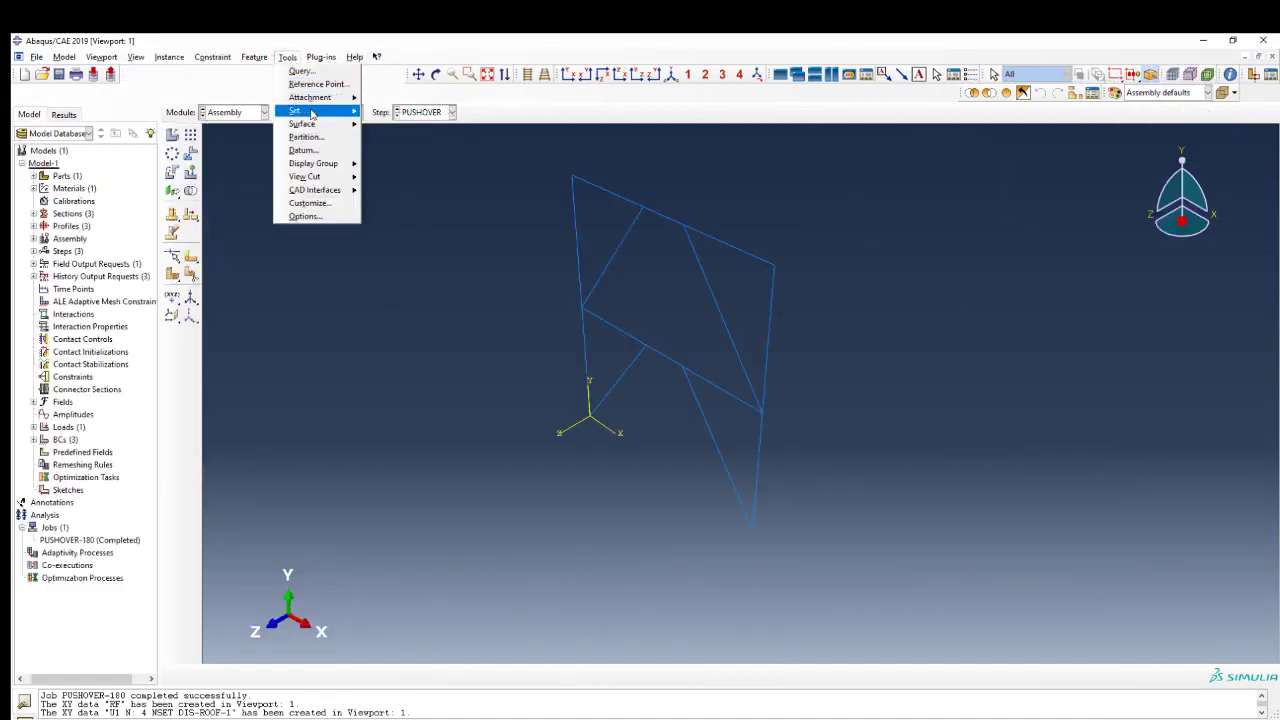
mouse_move(340, 111)
mouse_move(393, 155)
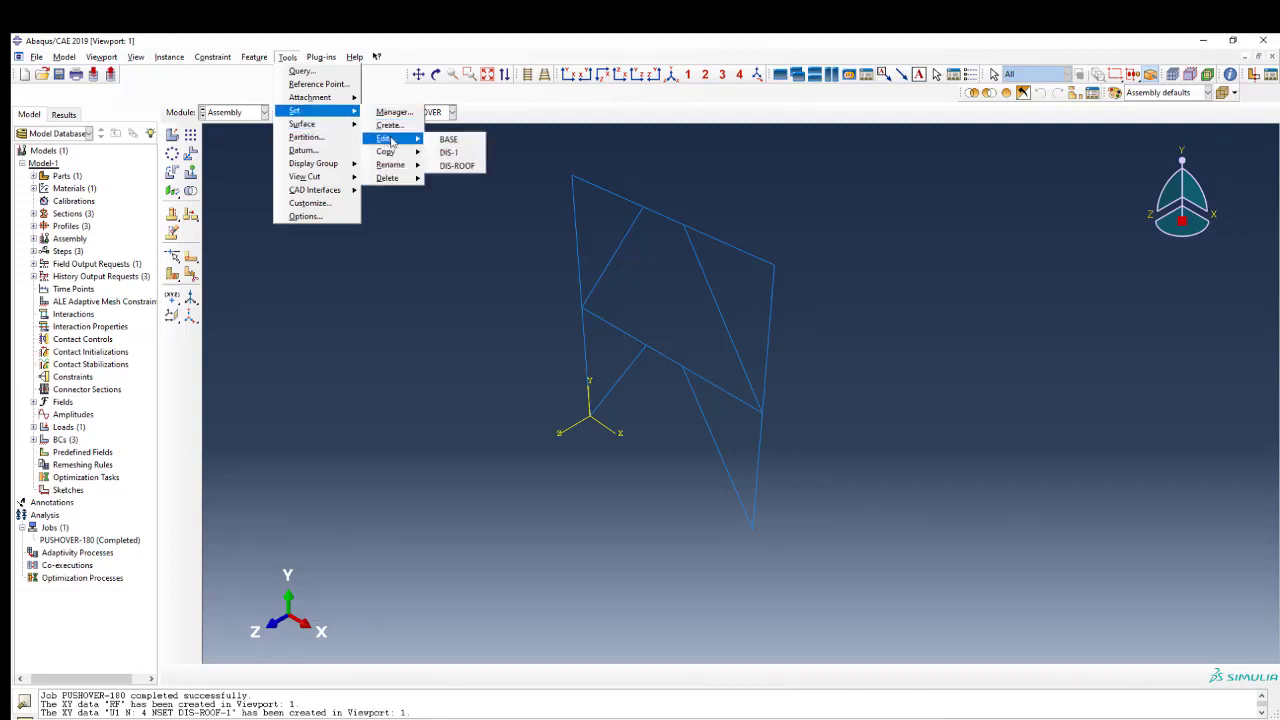
click(452, 152)
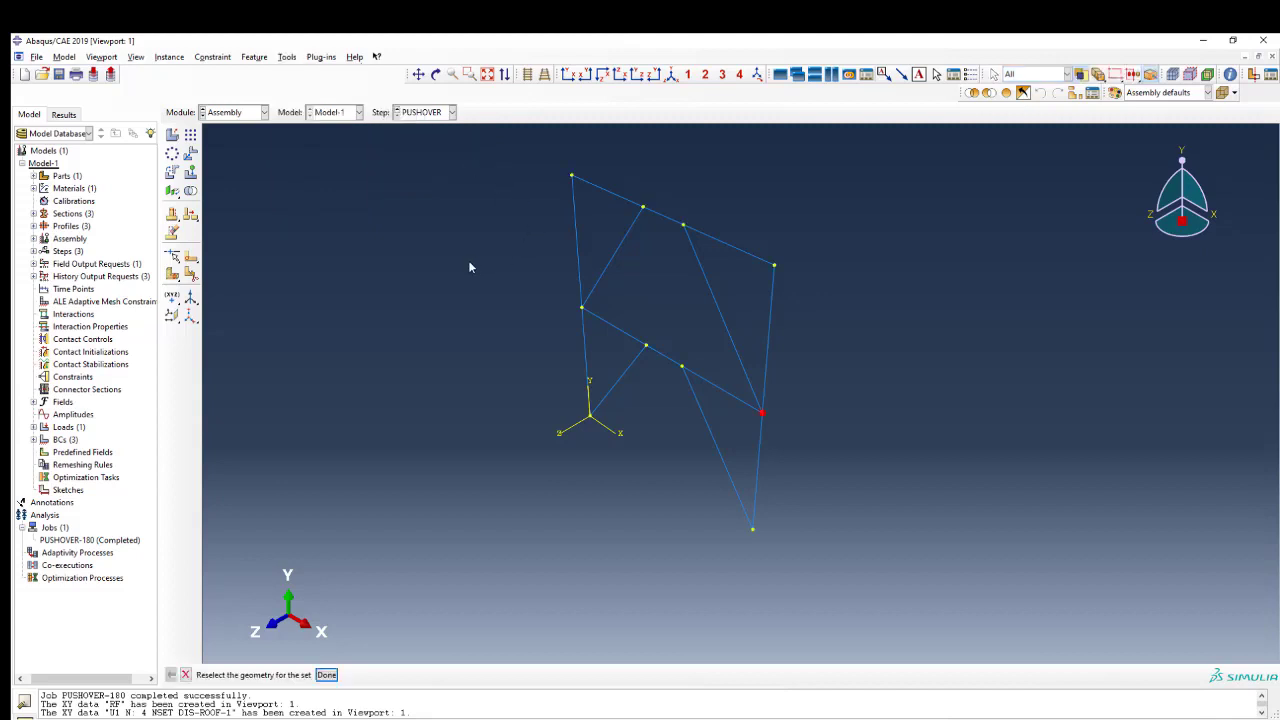
middle_click(476, 312)
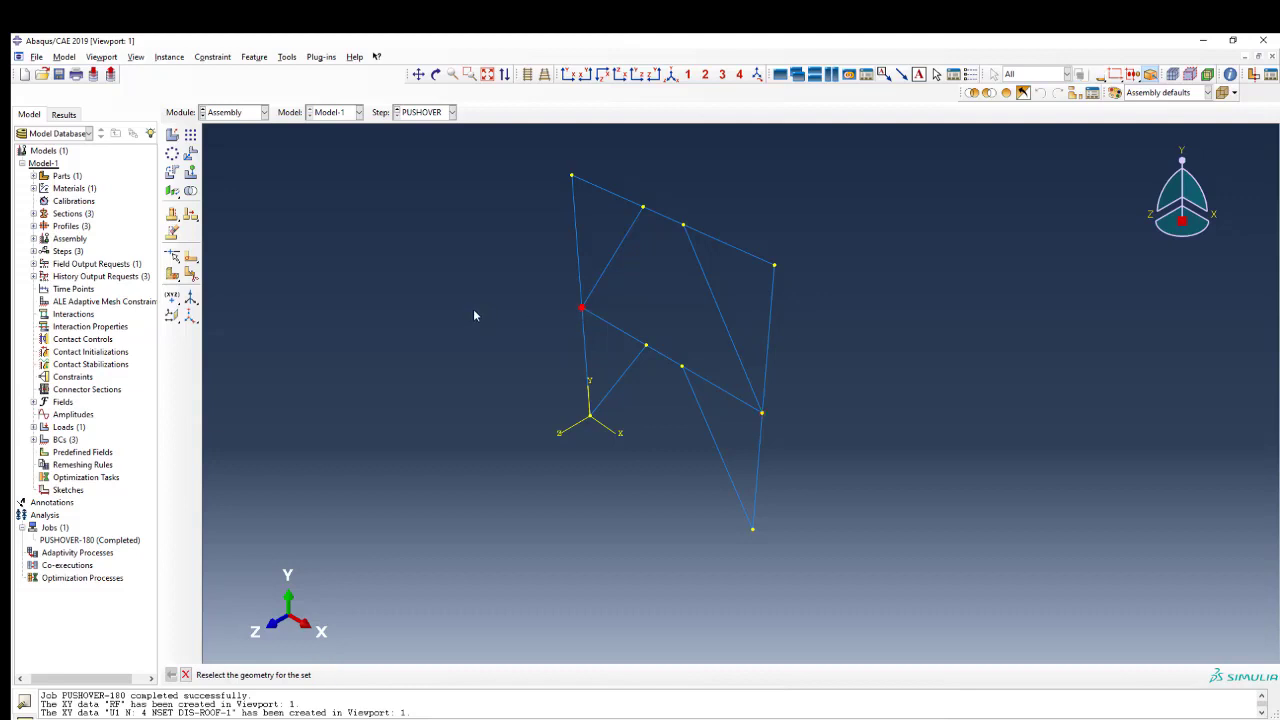
Step: Redefine the DIS-ROOF set with the vertex where the roof beam meets the top of the column above the origin
click(287, 57)
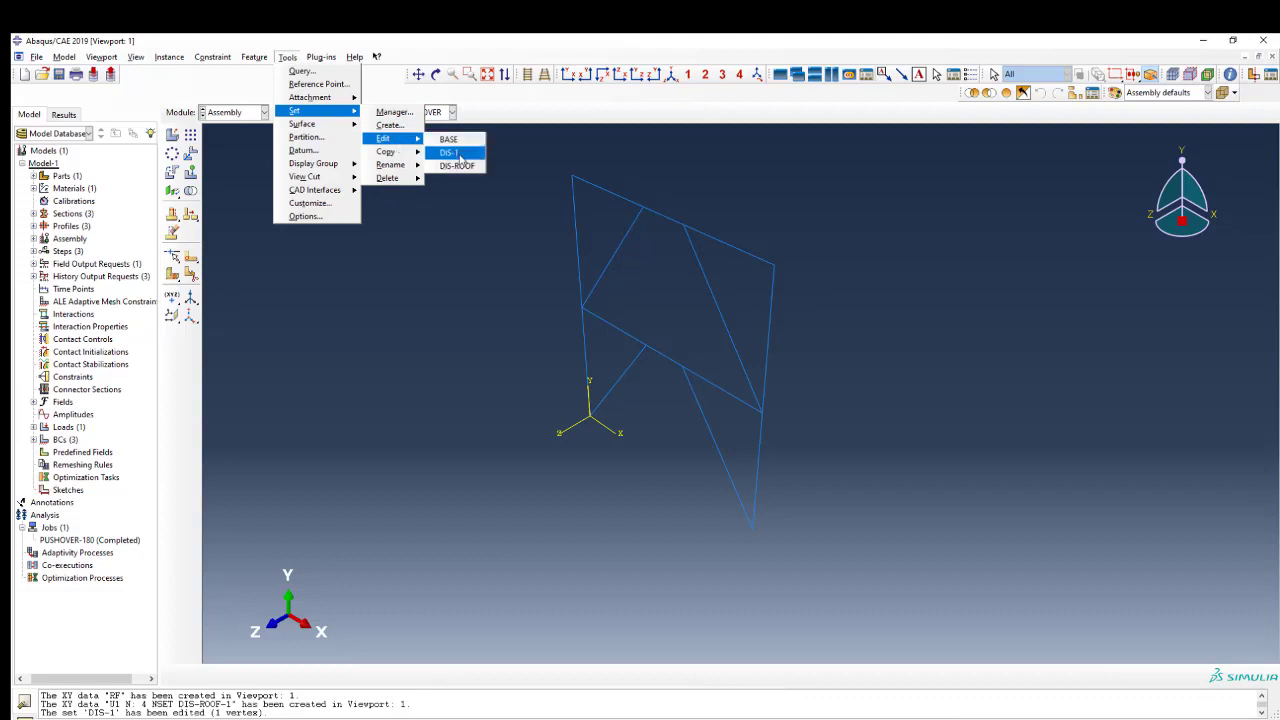
click(458, 166)
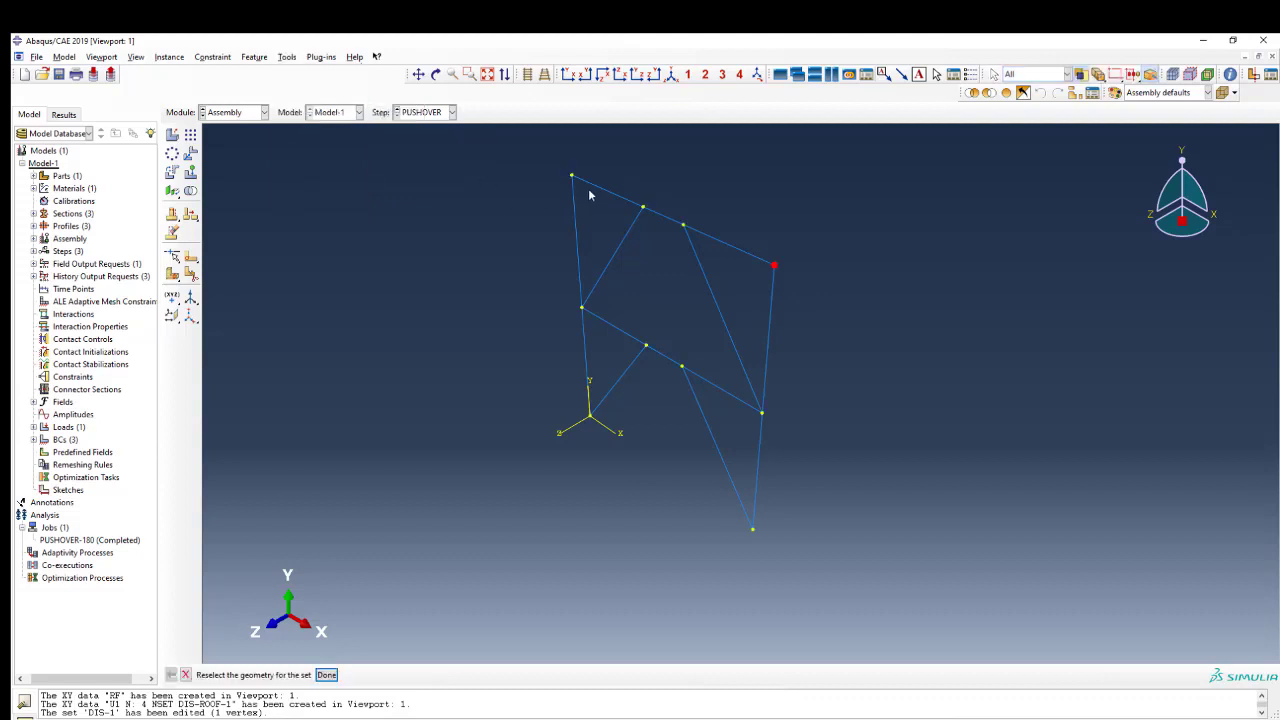
middle_click(475, 236)
Step: Check the frame's loads and supports in the Load module, then resubmit the PUSHOVER-180 job, overwriting its existing files
click(226, 113)
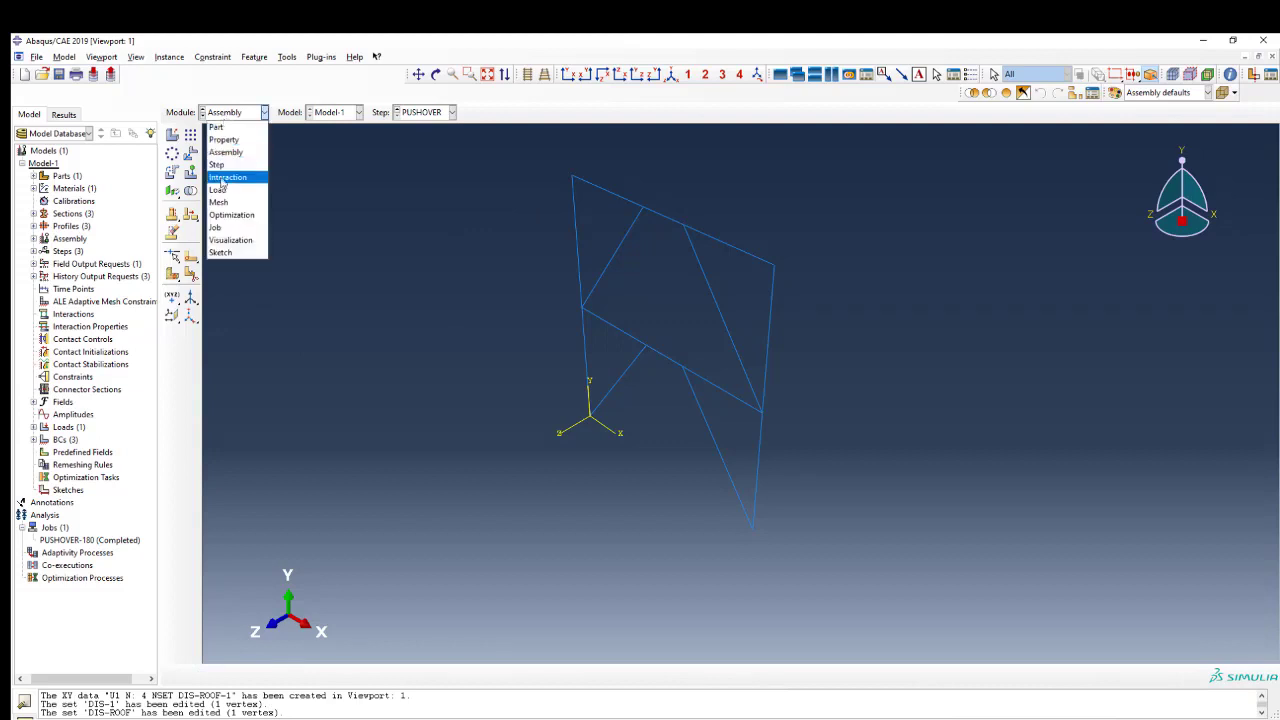
click(228, 190)
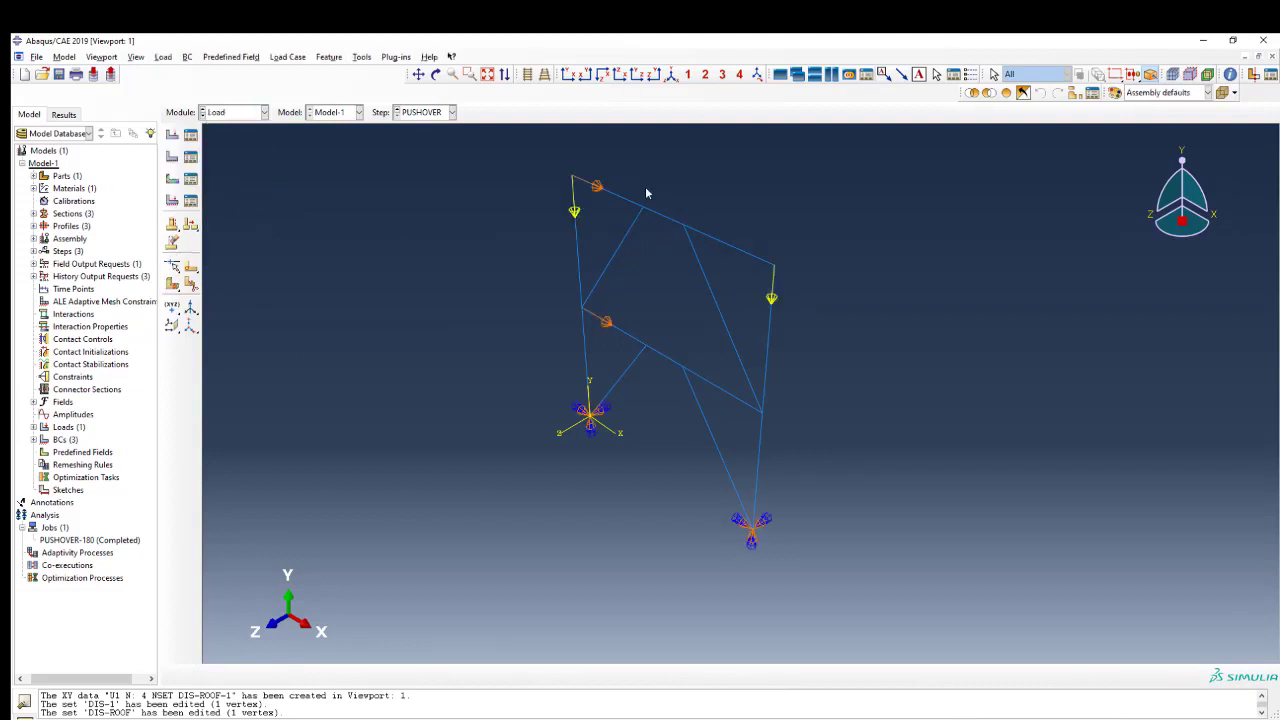
click(228, 112)
click(228, 229)
click(194, 139)
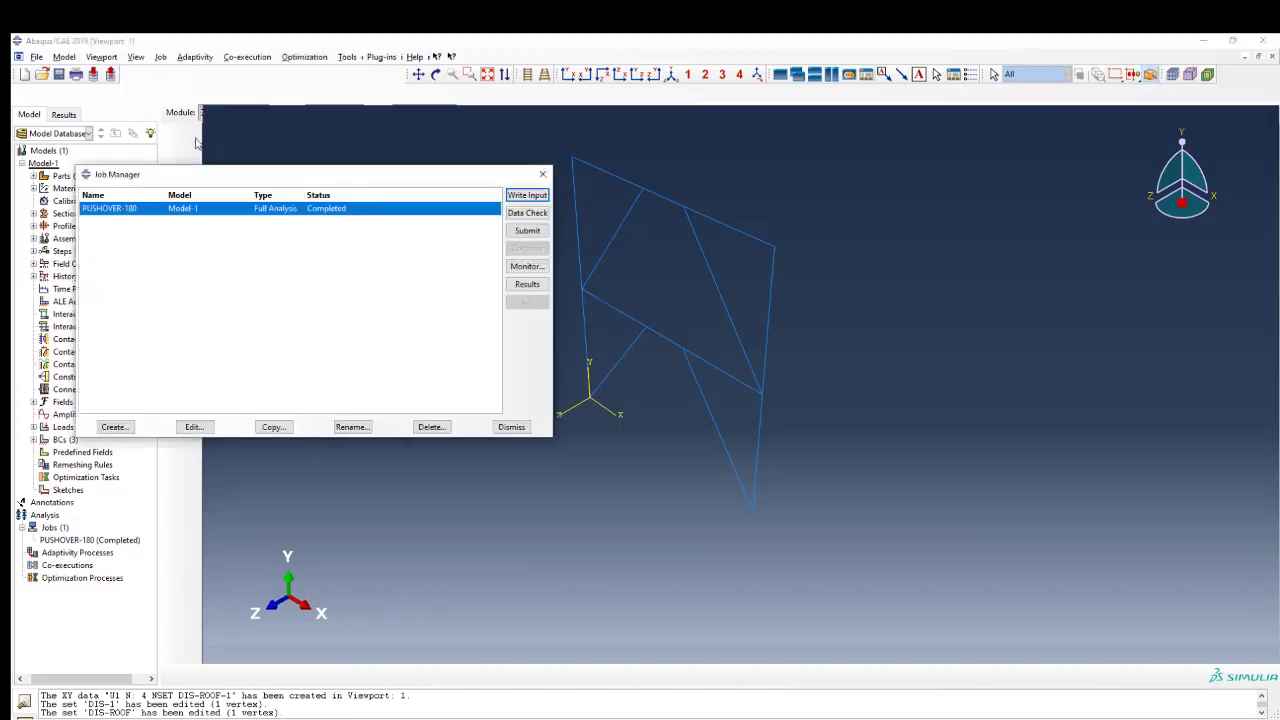
click(527, 231)
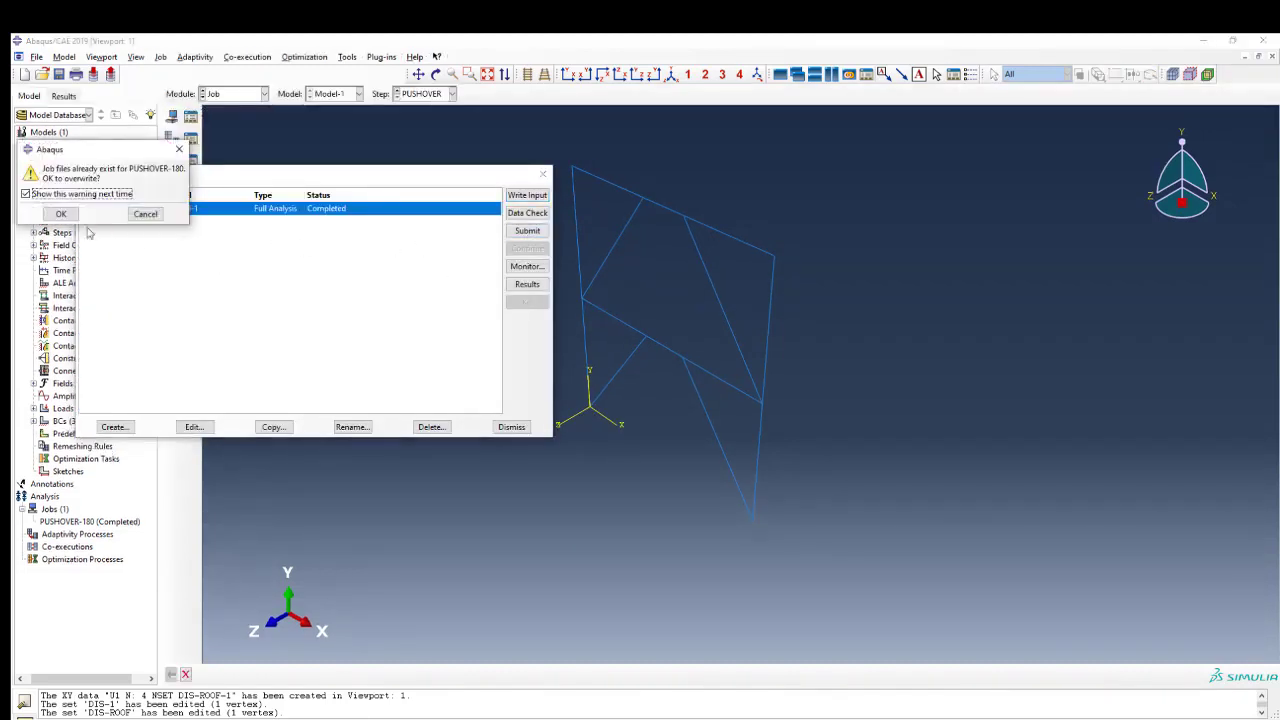
click(60, 213)
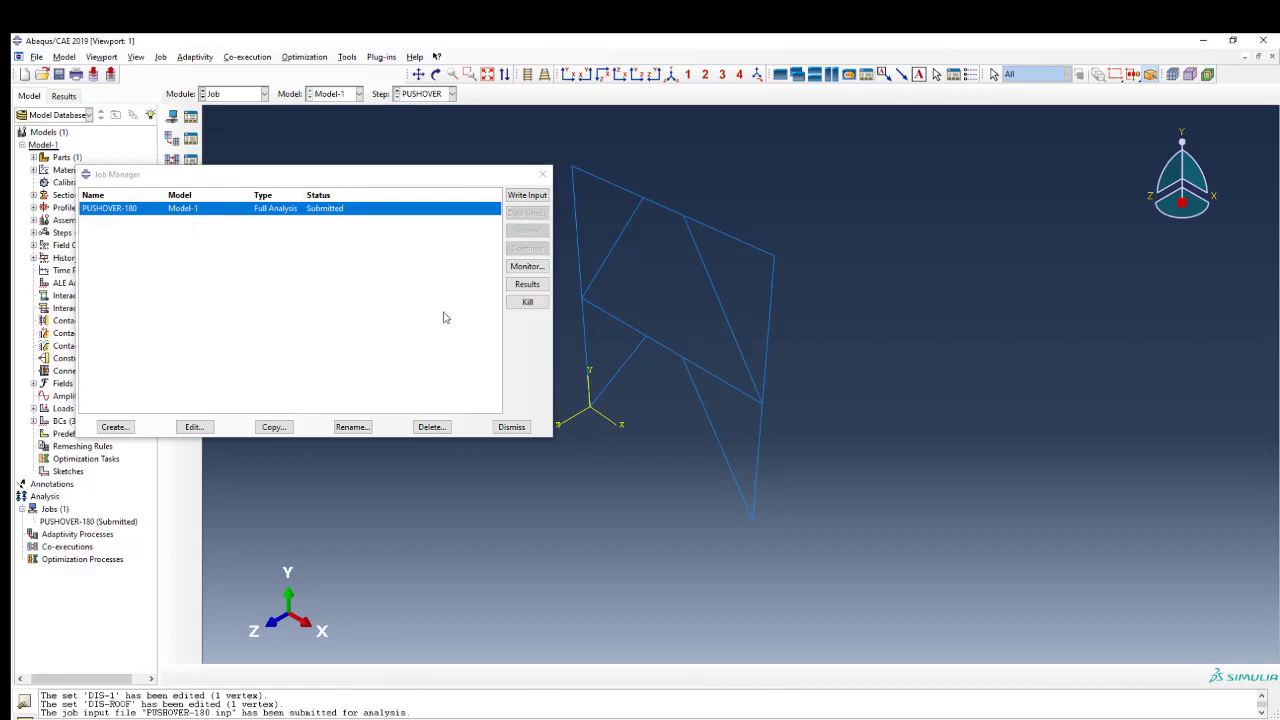
Step: Monitor the PUSHOVER-180 job until it finishes and open its results in the Visualization module
click(526, 268)
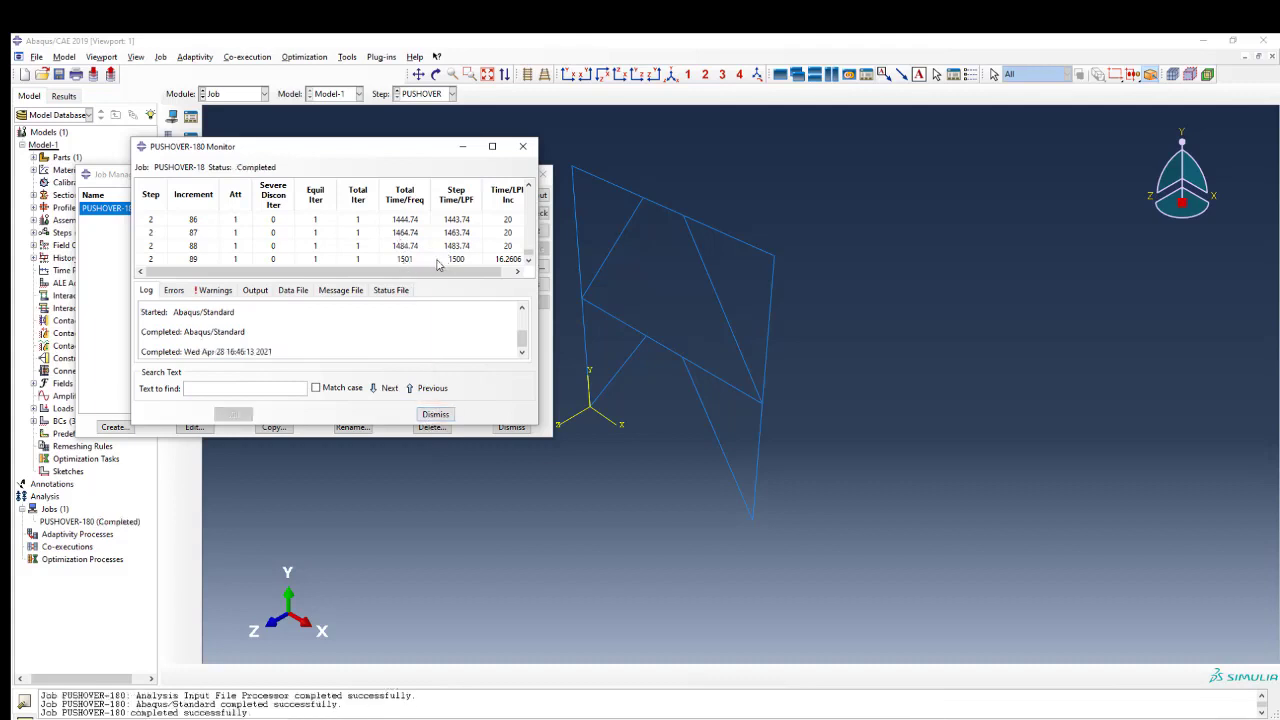
click(435, 414)
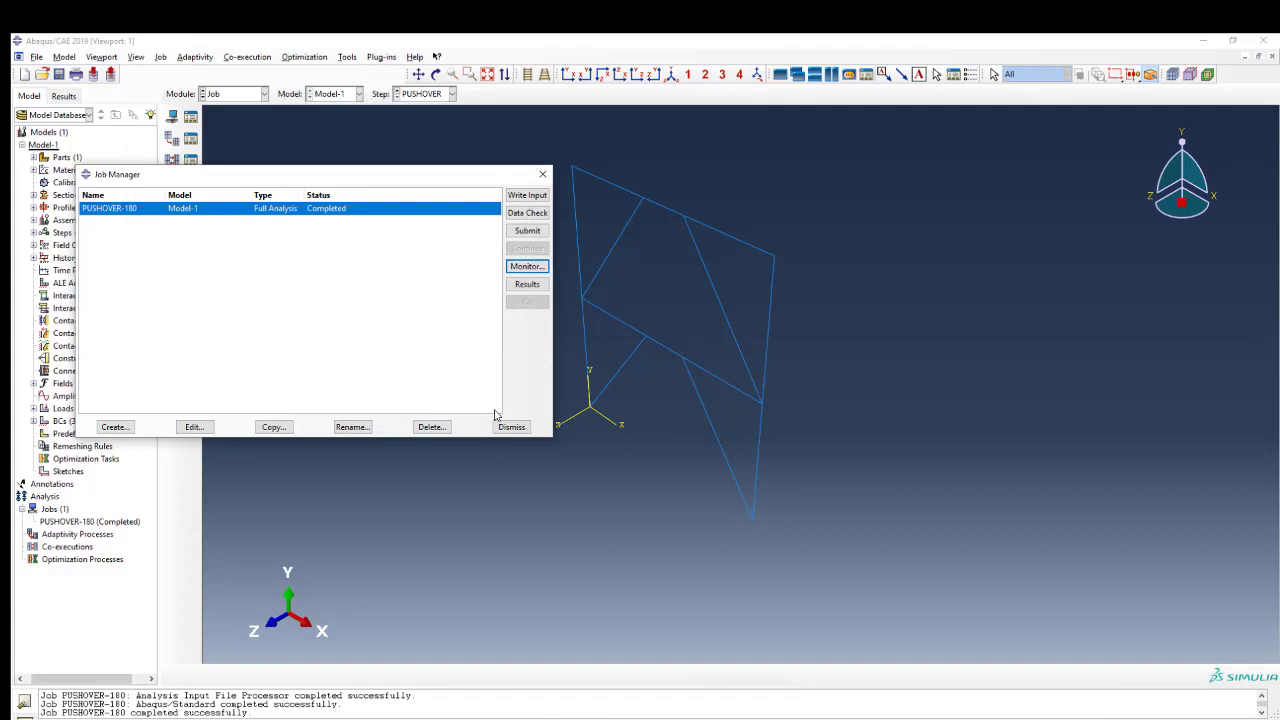
click(527, 285)
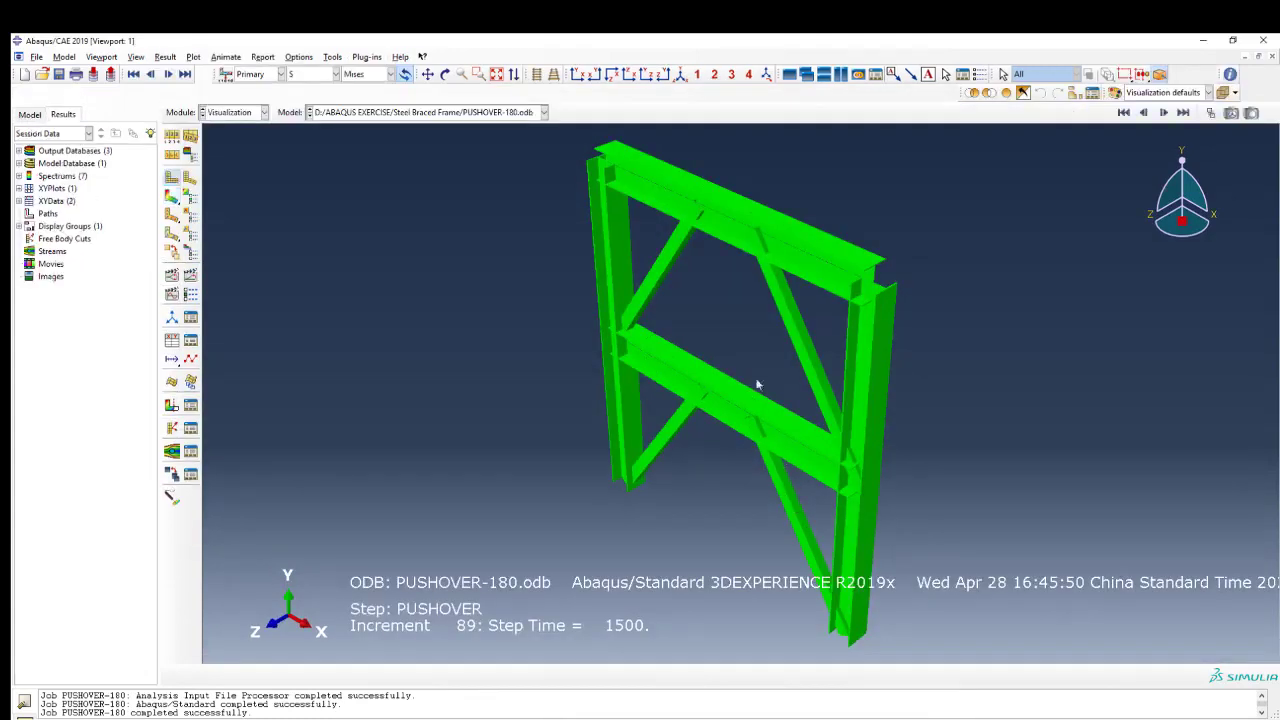
Step: Display contours on the deformed frame and set the plotted field output to AC YIELD
scroll(757, 384, up, 3)
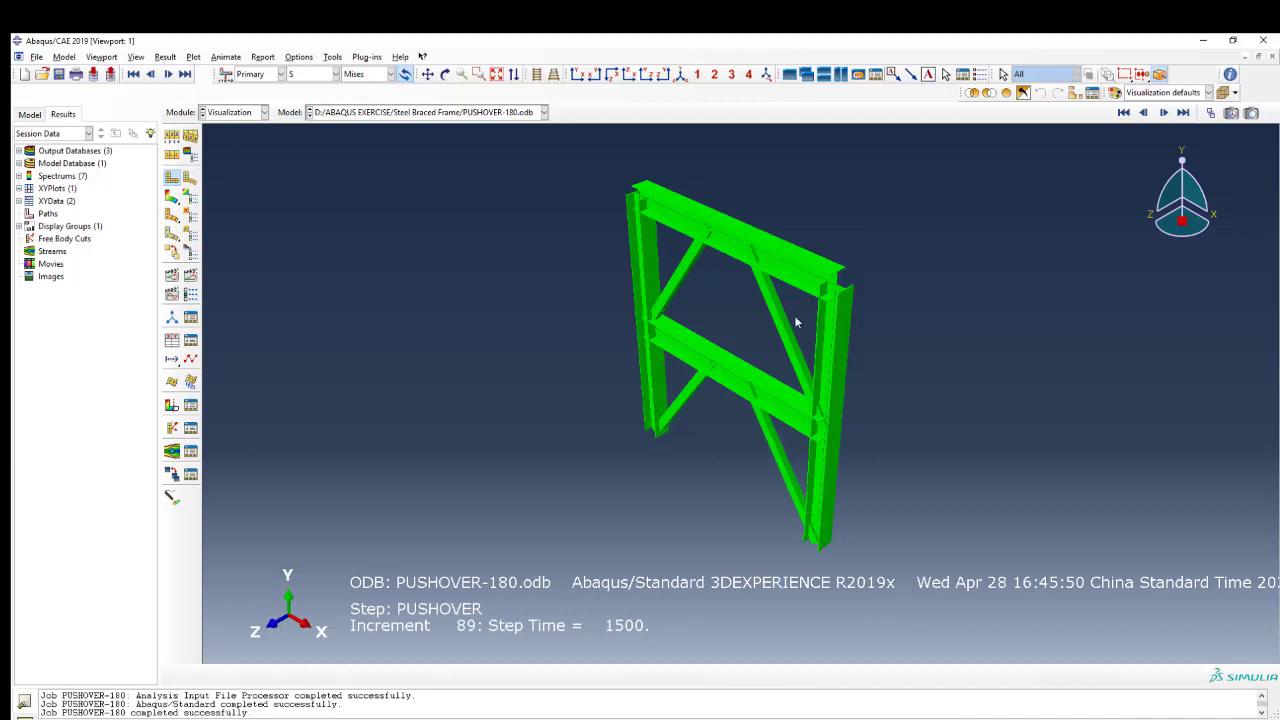
click(172, 197)
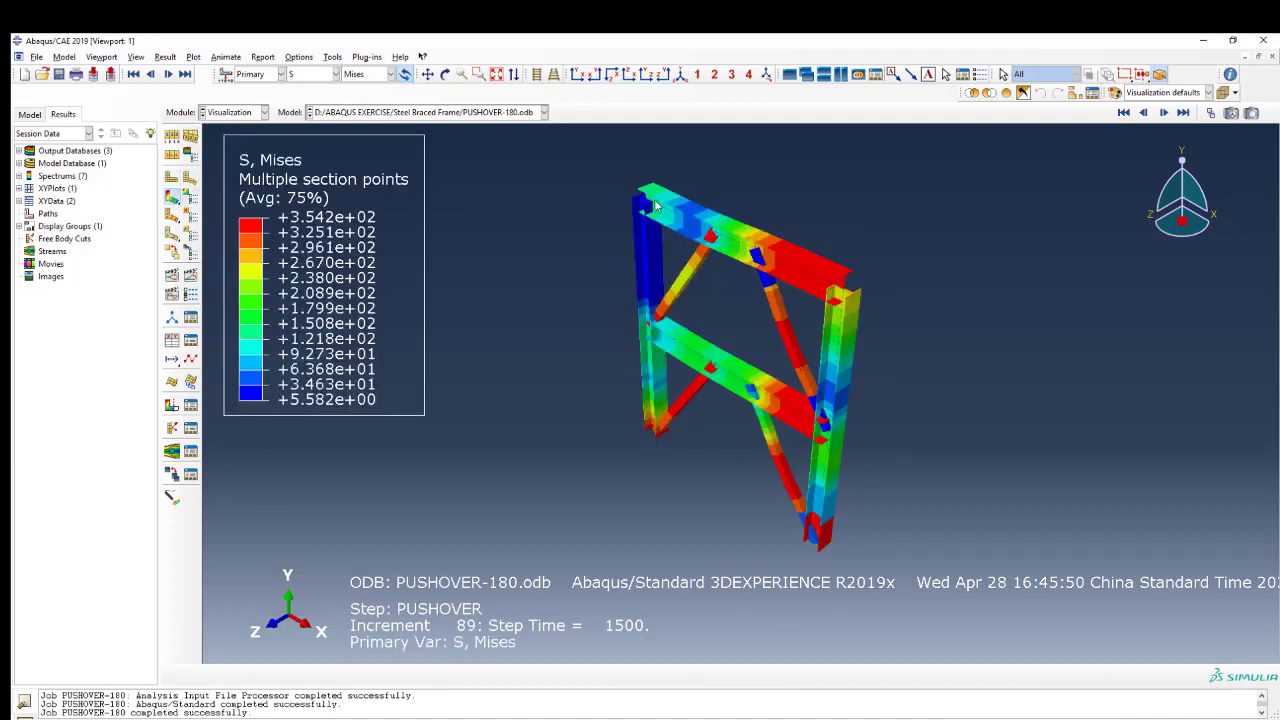
click(304, 75)
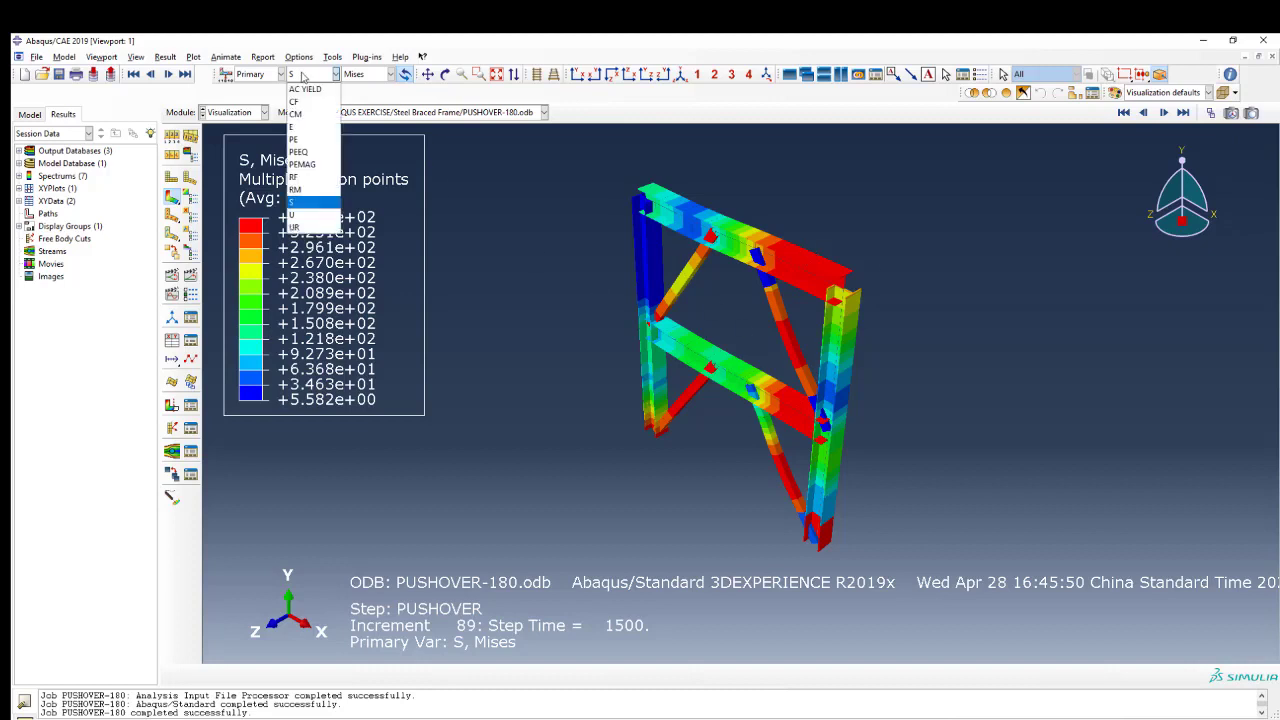
click(305, 89)
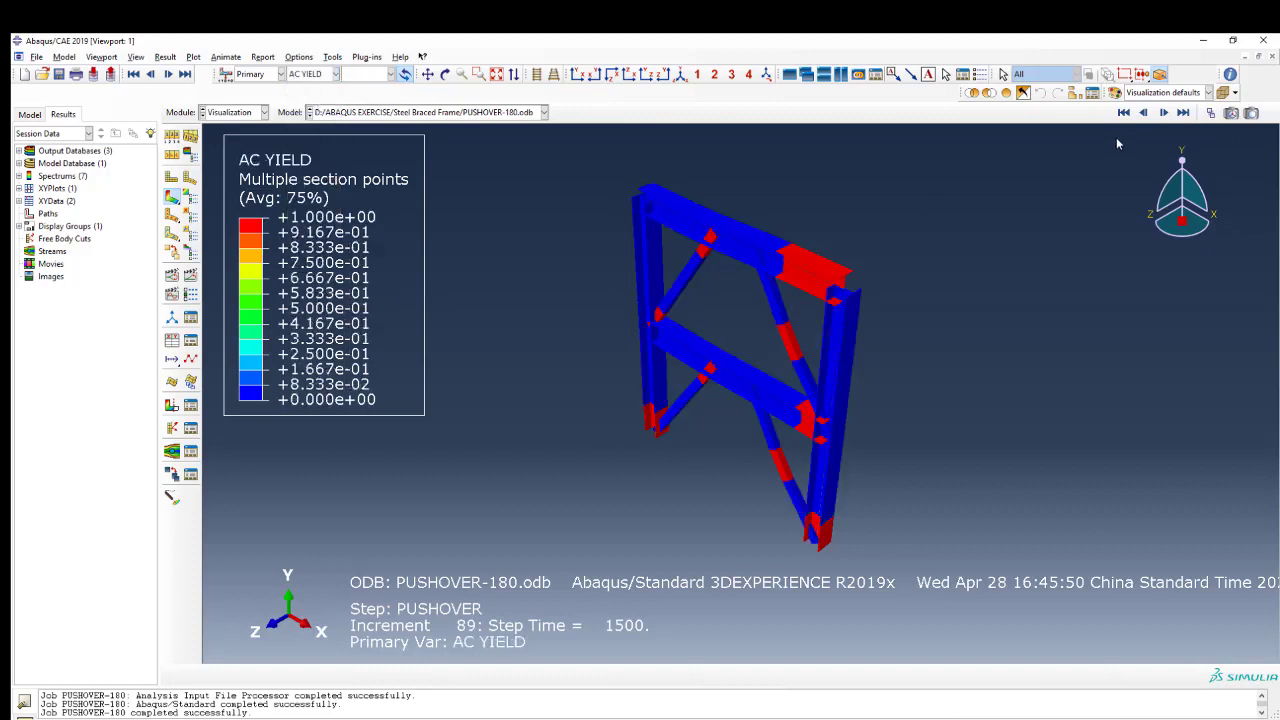
Step: Step the AC YIELD contour plot from the first frame to increment 29, examining from several angles where the braces yield
click(1123, 112)
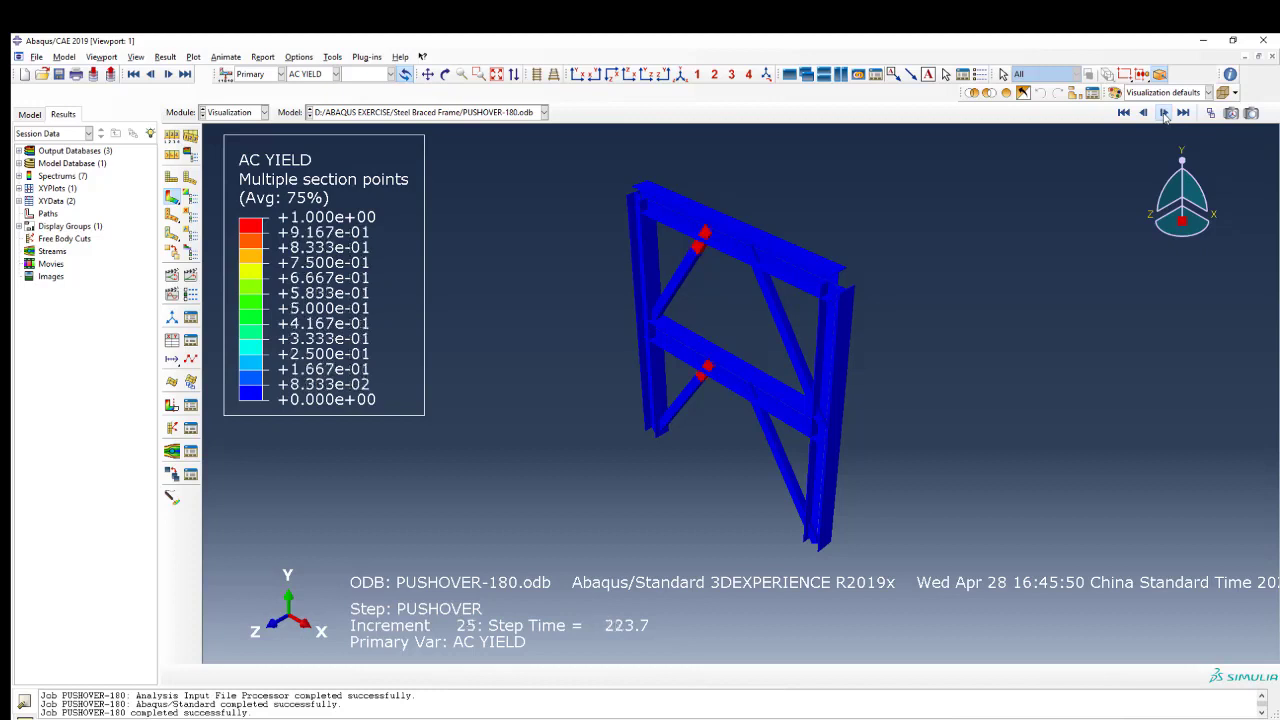
click(445, 74)
drag(791, 429, 712, 283)
middle_click(712, 283)
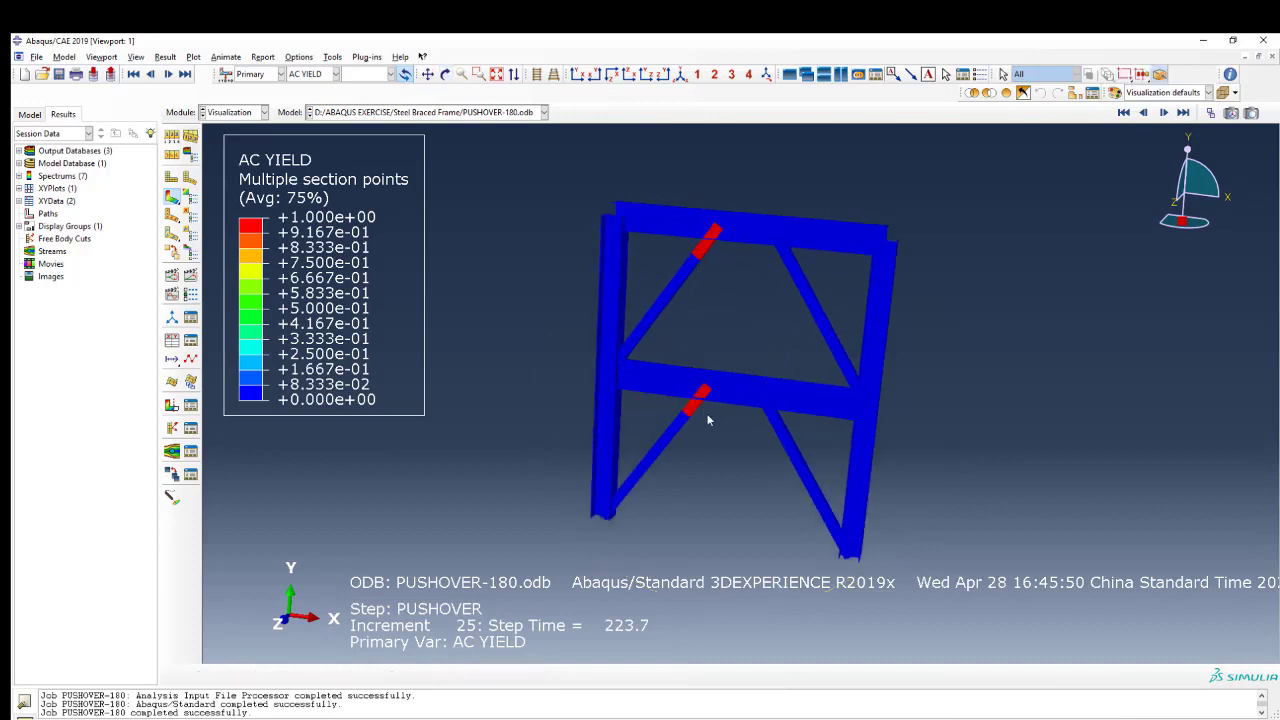
click(1163, 112)
click(1163, 112)
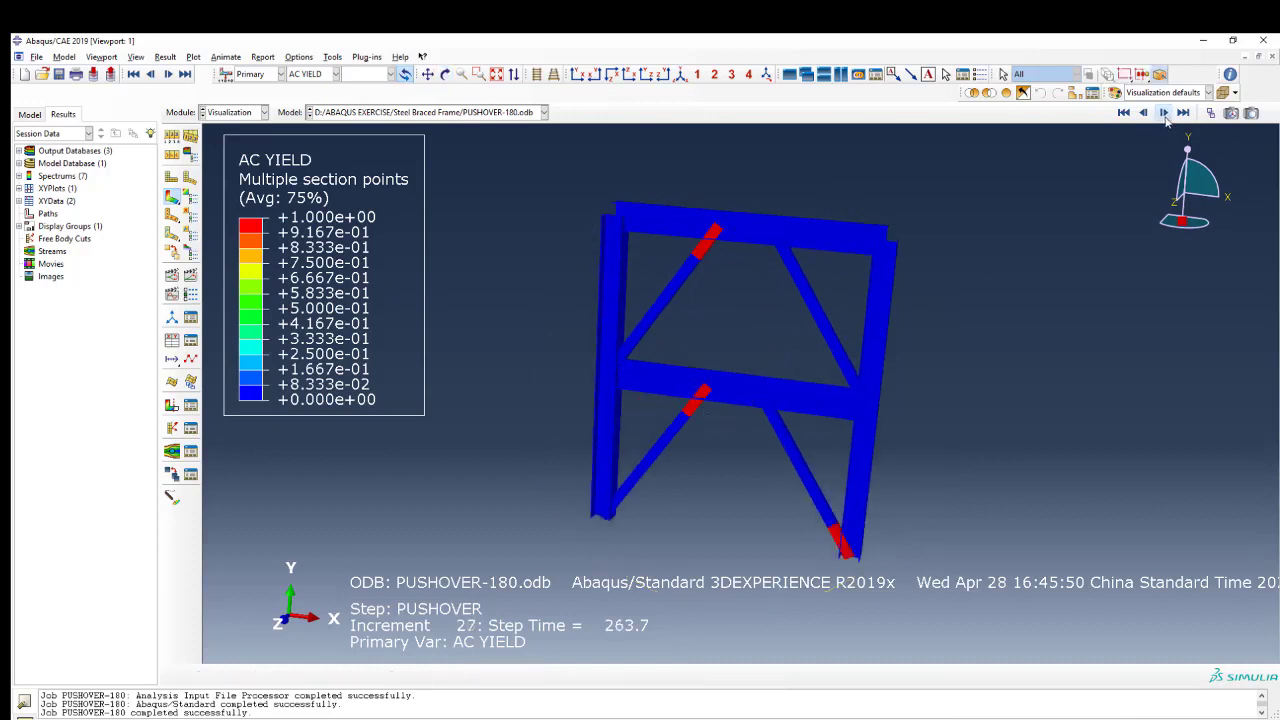
click(1163, 112)
click(1163, 112)
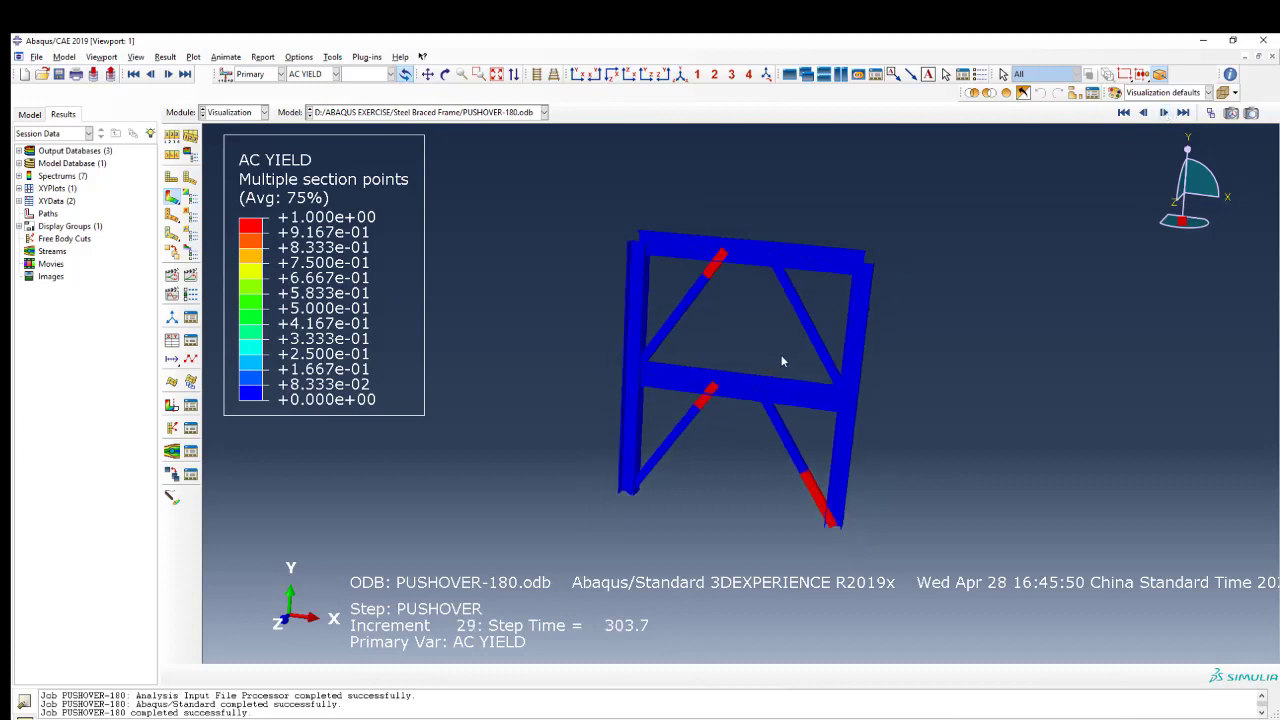
click(445, 74)
drag(831, 342, 711, 369)
key(Escape)
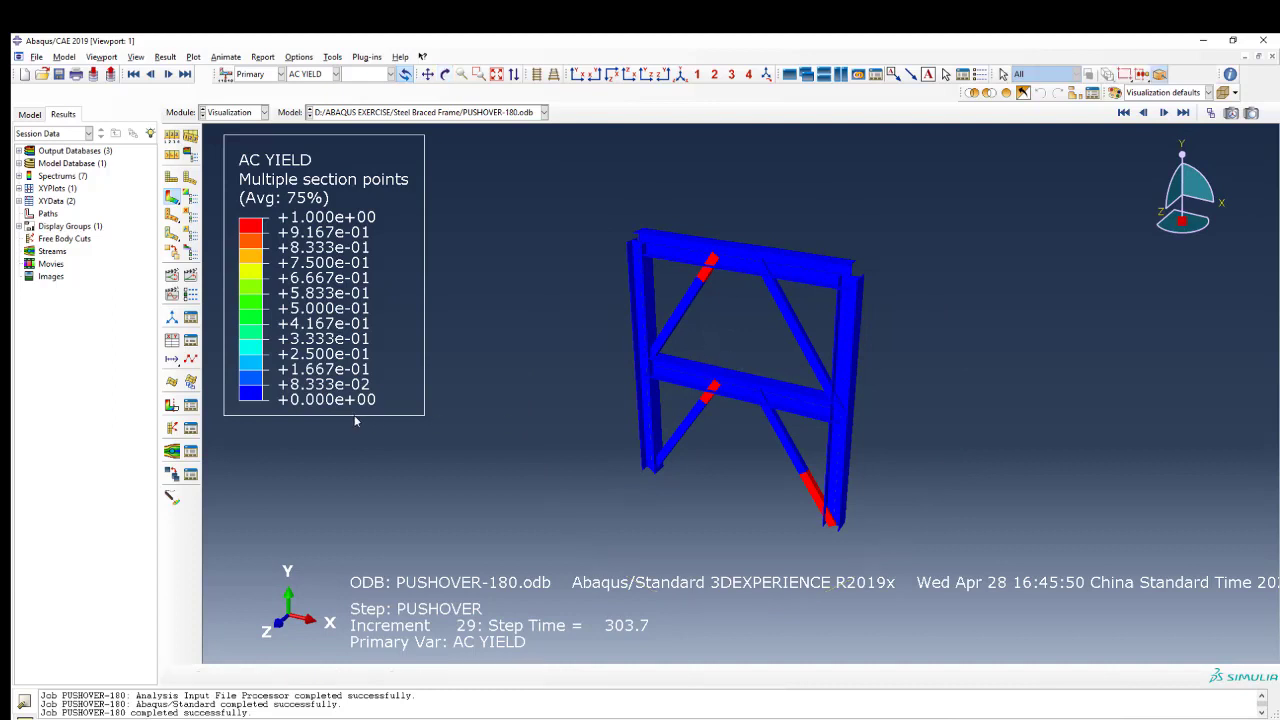
Step: Delete the old RF and DIS-ROOF displacement curves from the session's XY data
click(190, 341)
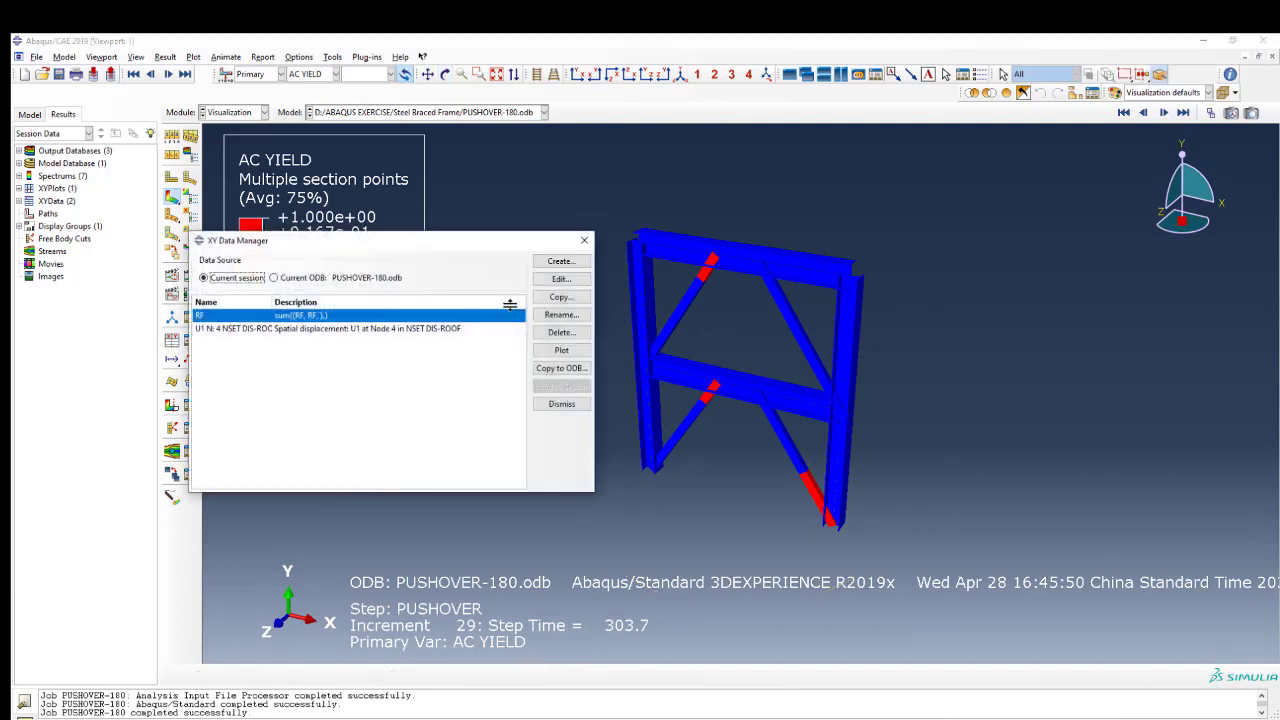
shift+click(437, 329)
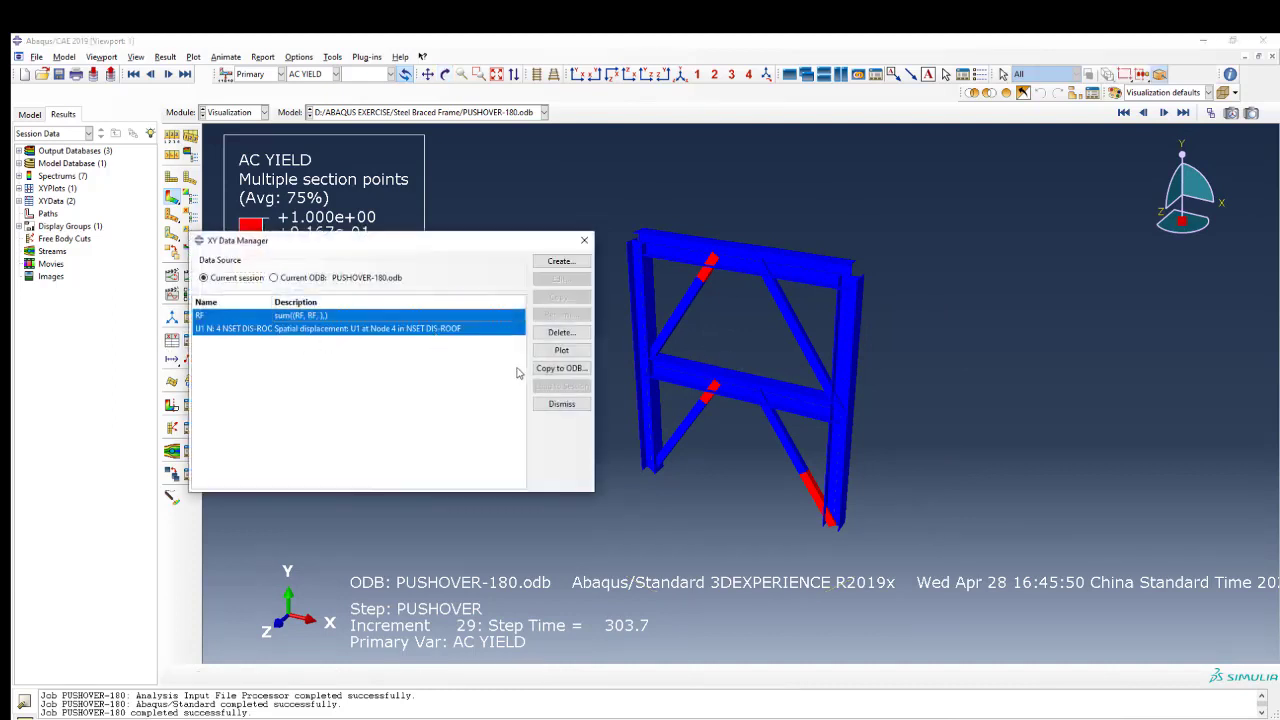
click(561, 332)
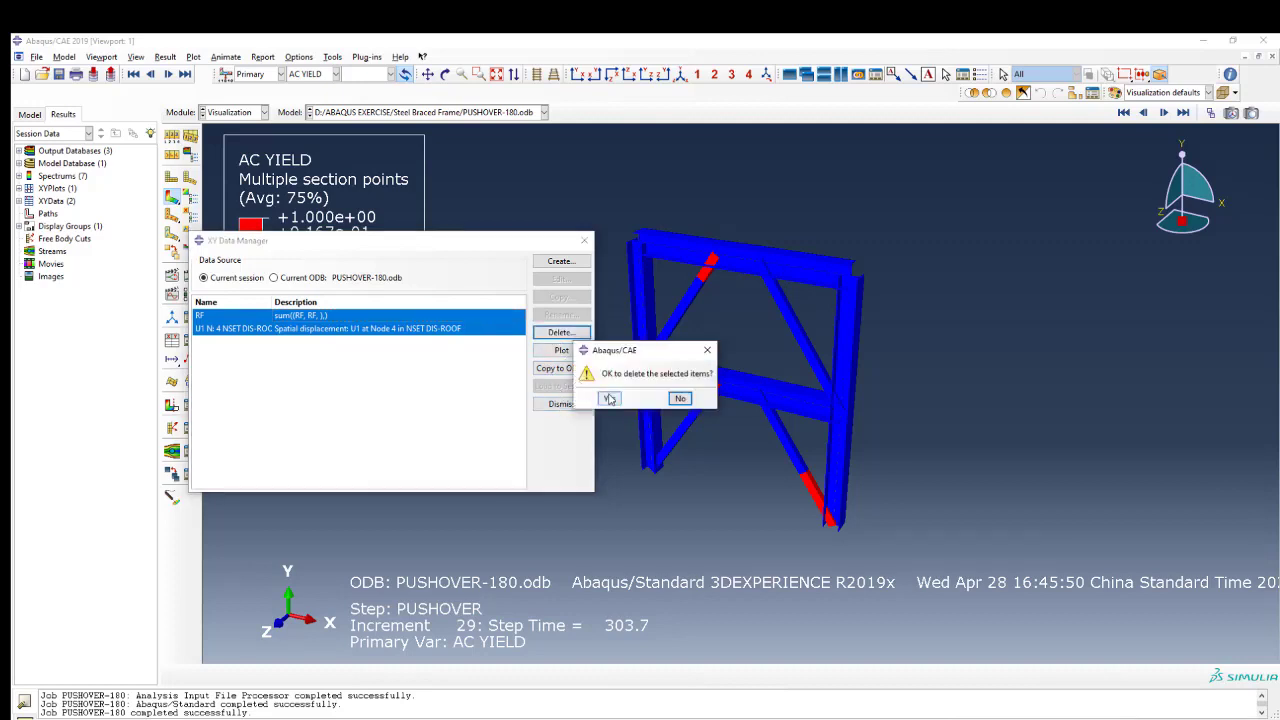
click(611, 397)
Step: Create XY data from the ODB history output by summing both RF1 base reaction forces (nodes 1 and 10) and save it as RF
click(172, 316)
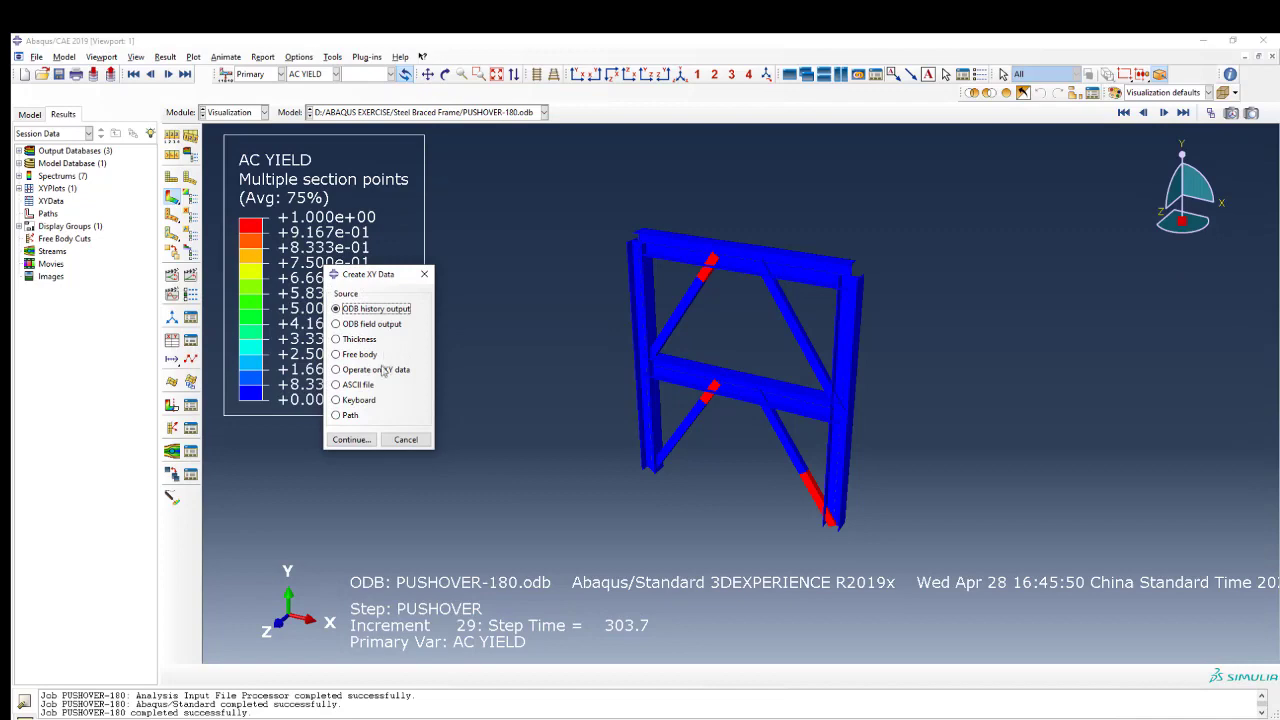
click(355, 440)
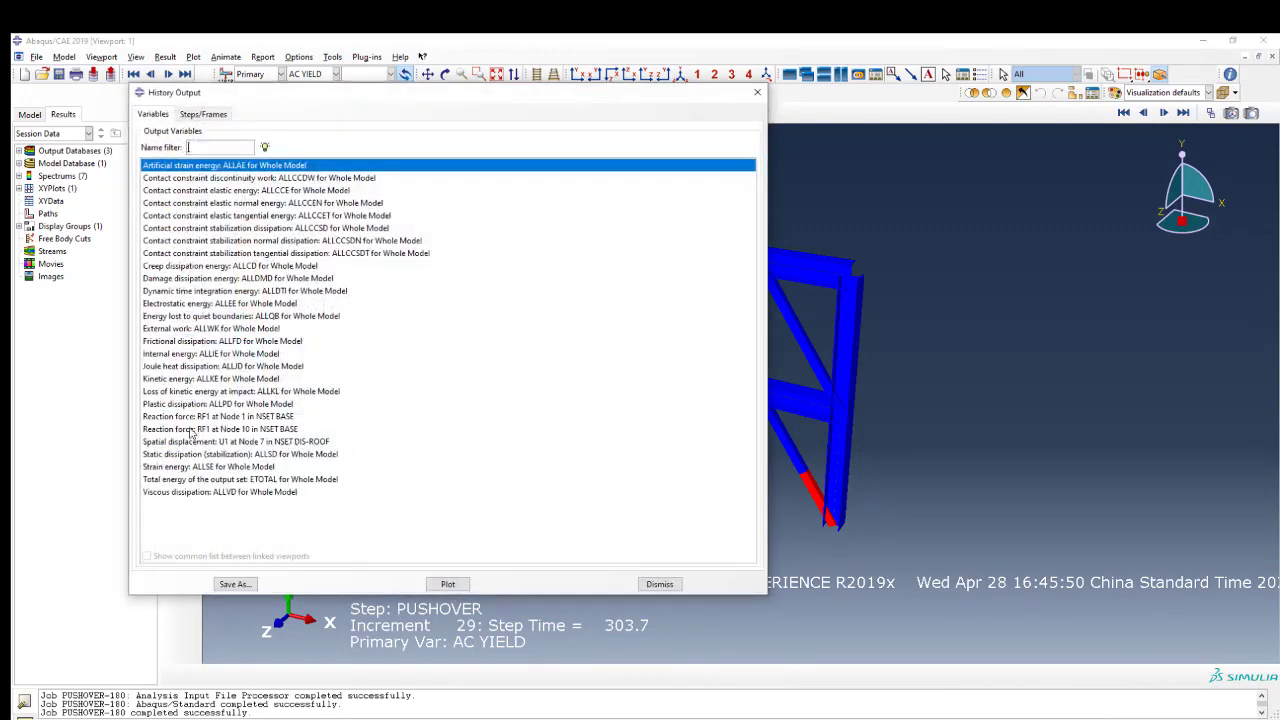
drag(191, 417, 192, 428)
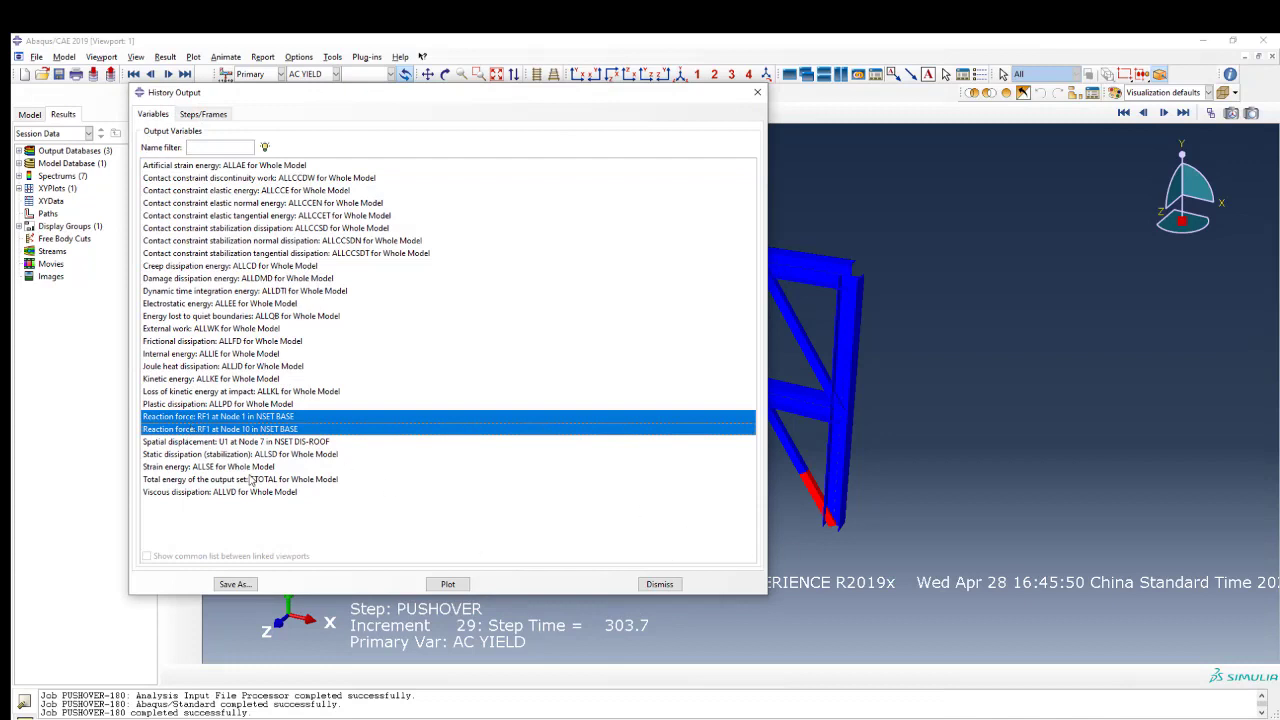
click(236, 584)
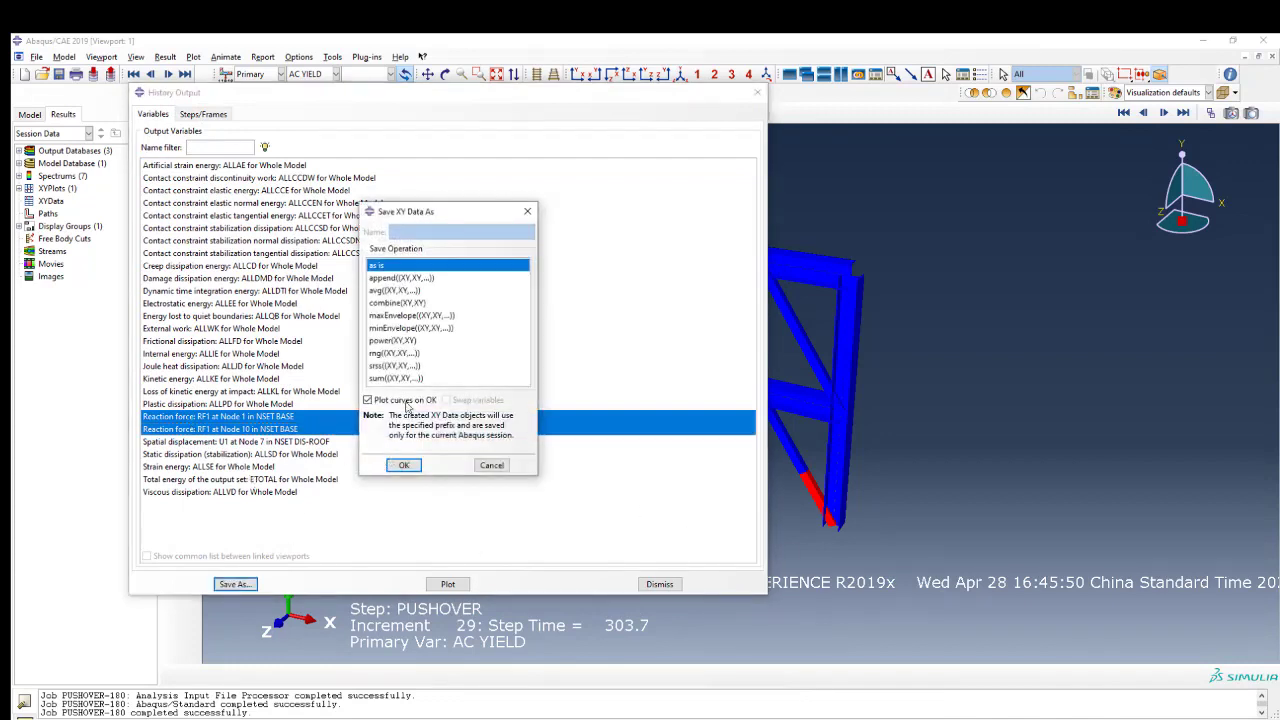
click(397, 380)
drag(436, 232, 386, 238)
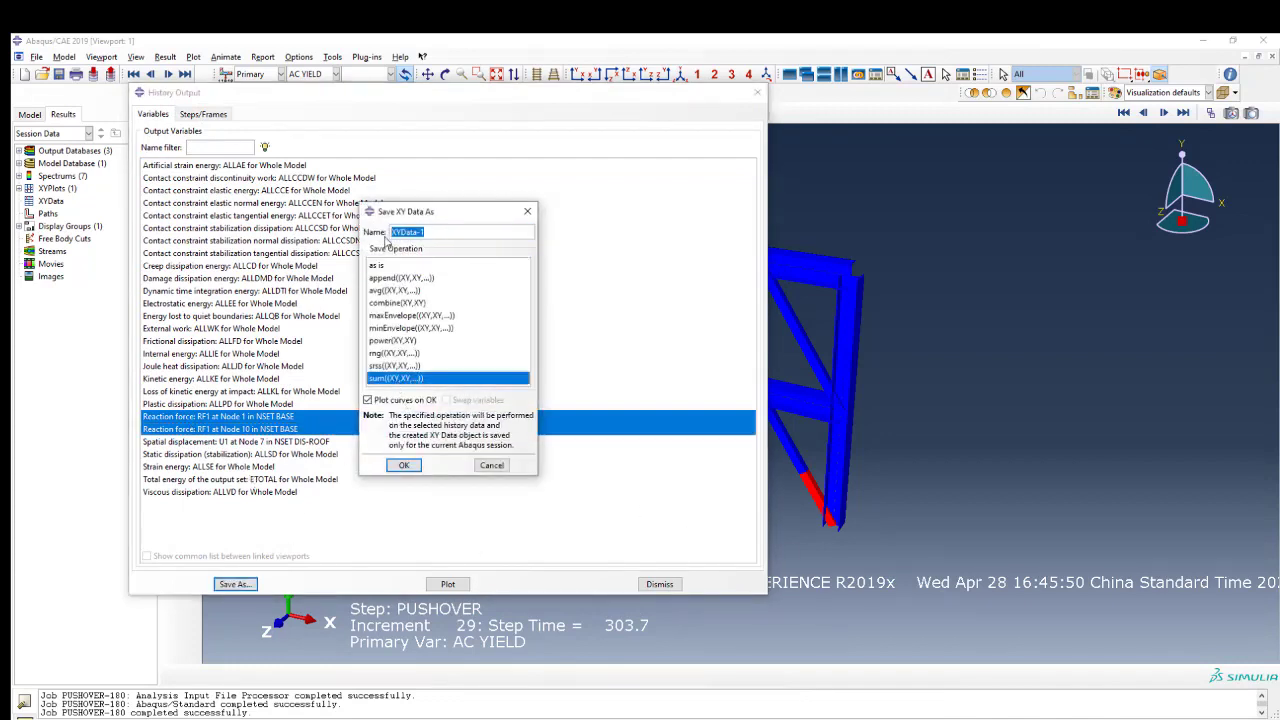
text(RF)
click(404, 465)
Step: Save the U1 spatial displacement history at node 7 in the DIS-ROOF set as is, and close the history output dialog
click(232, 442)
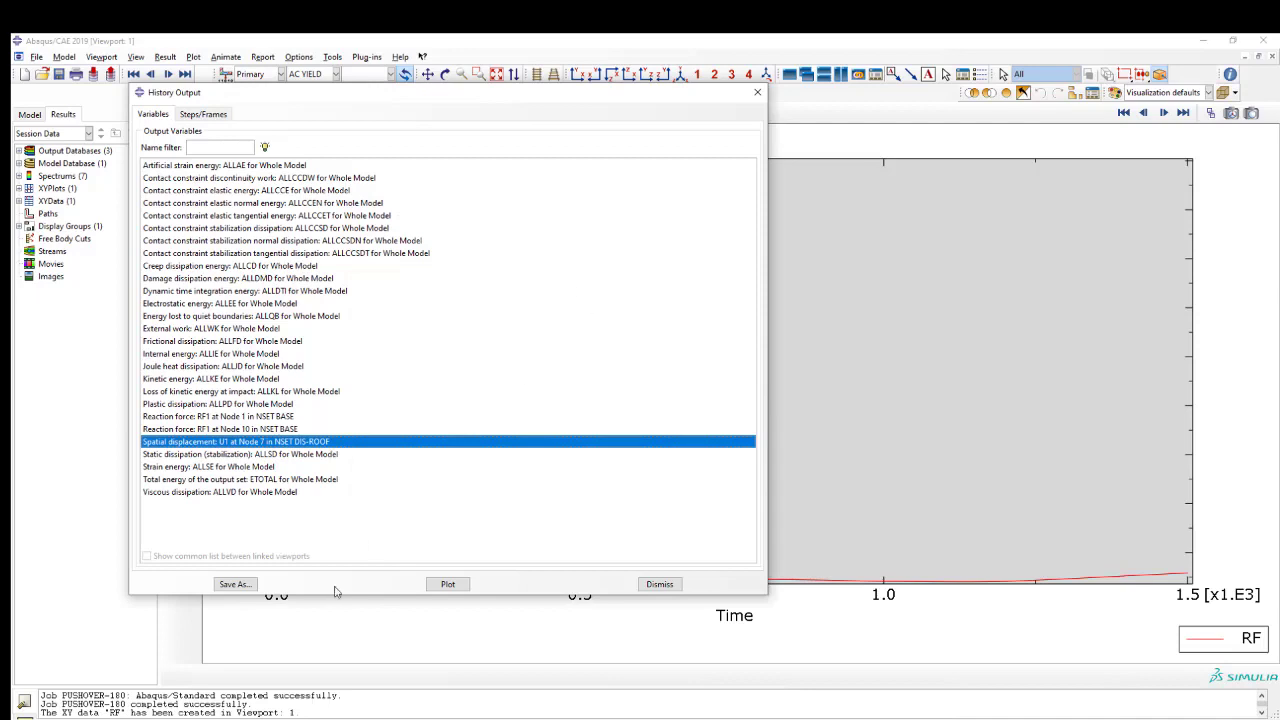
click(240, 585)
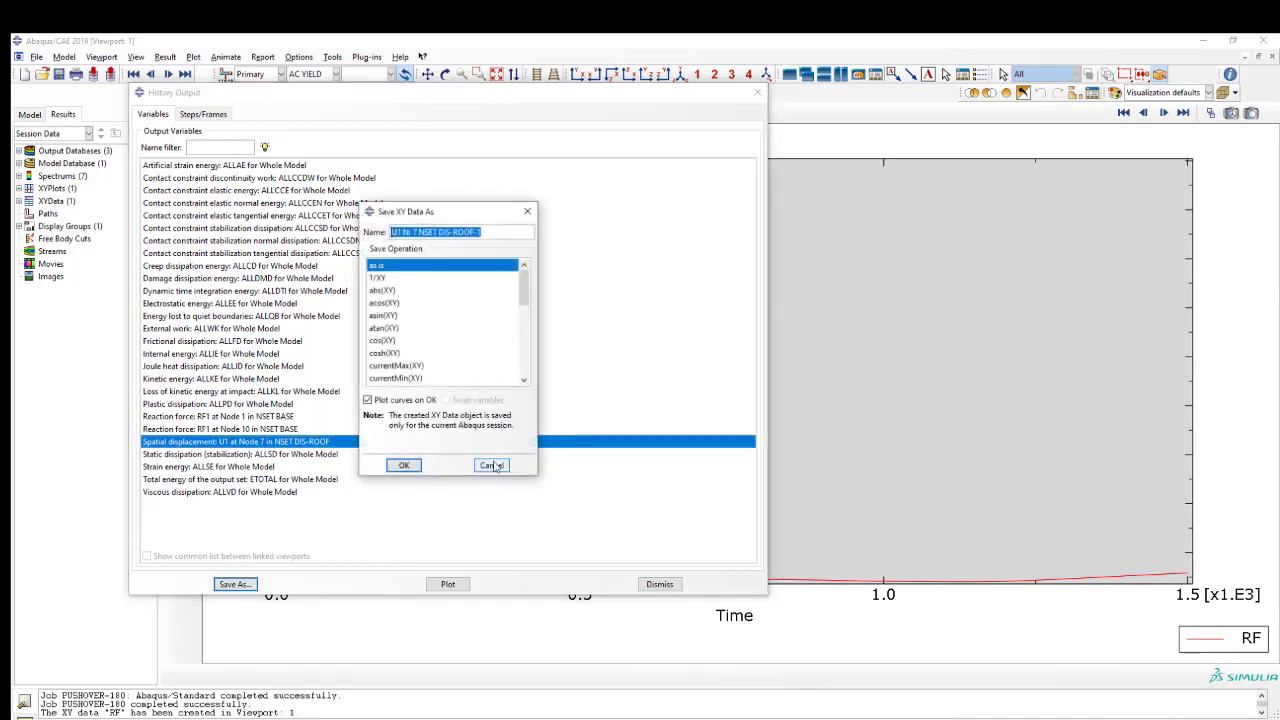
click(405, 462)
click(659, 584)
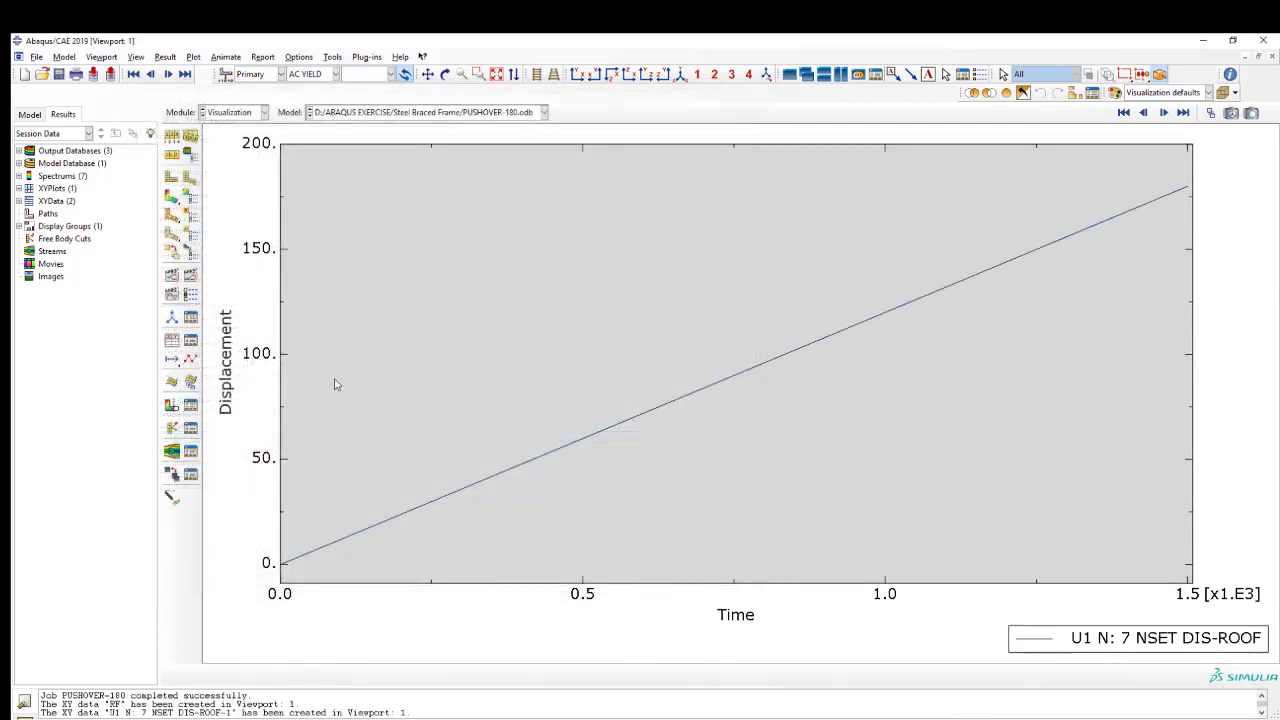
Step: Start an operation on XY data with the expression combine("U1 N: 7 NSET DIS-ROOF-1", "RF")
click(190, 340)
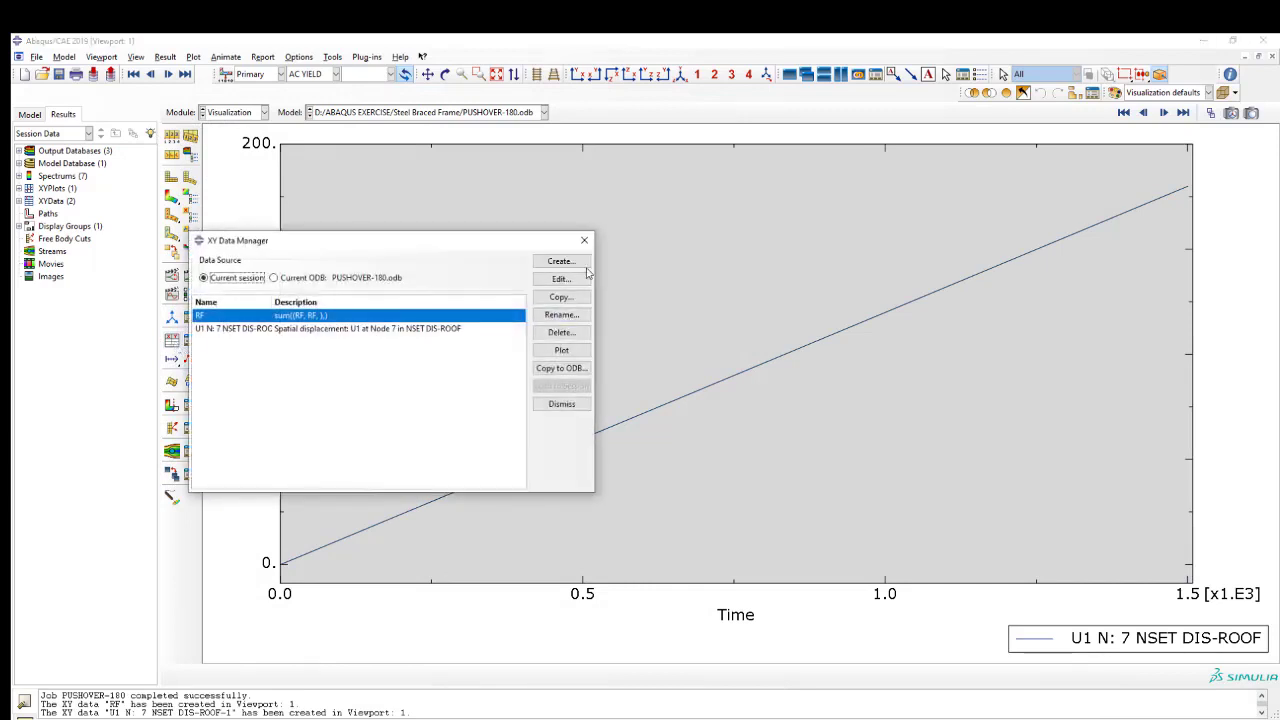
click(541, 260)
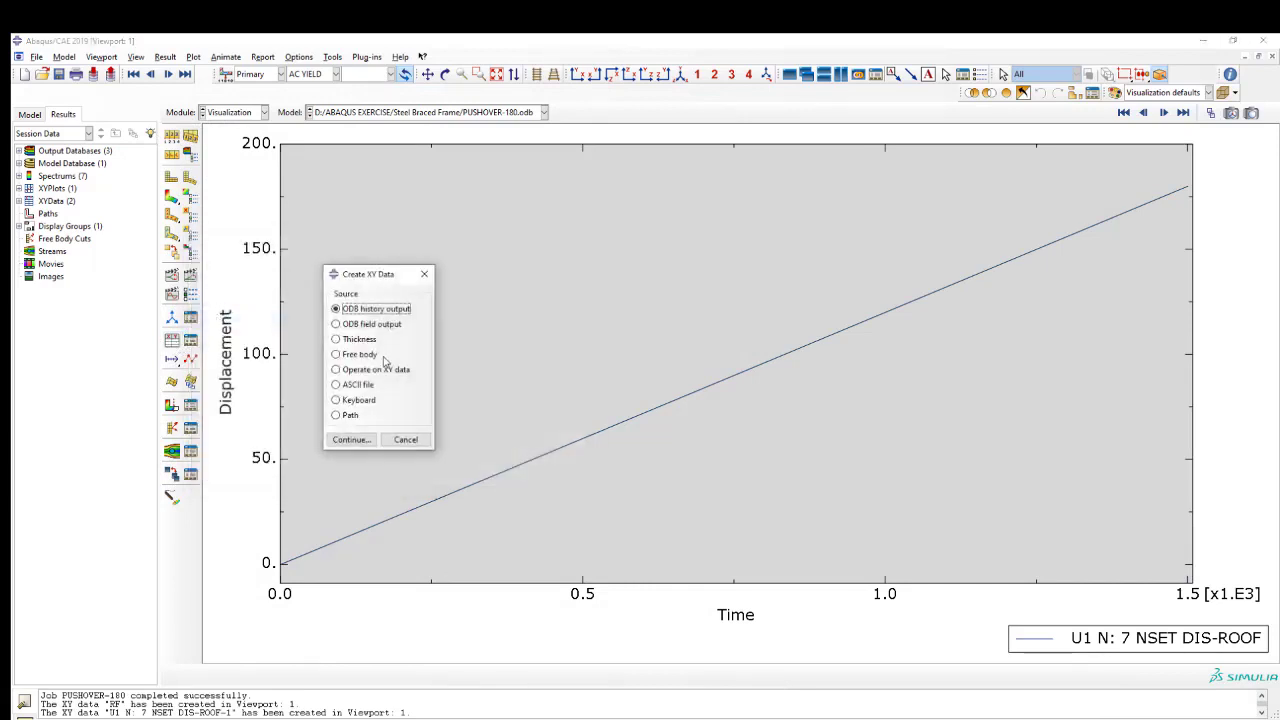
click(350, 440)
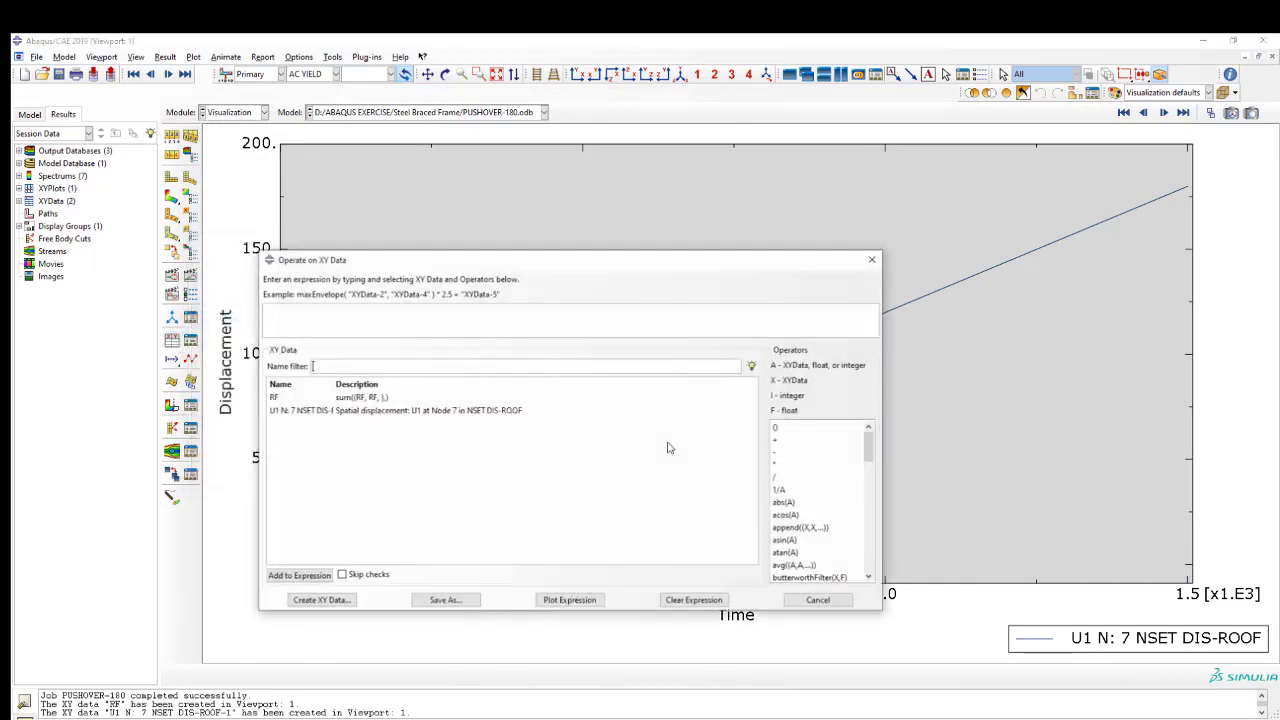
scroll(806, 520, down, 2)
click(797, 502)
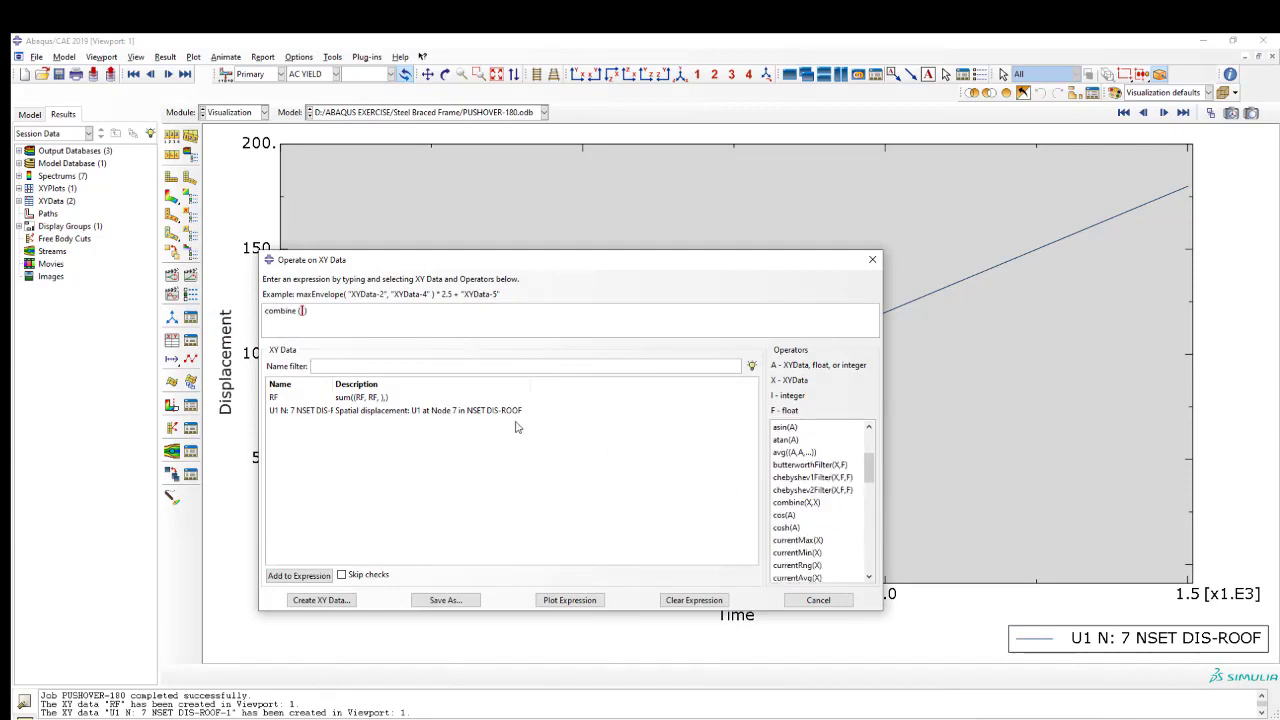
double_click(485, 411)
double_click(385, 398)
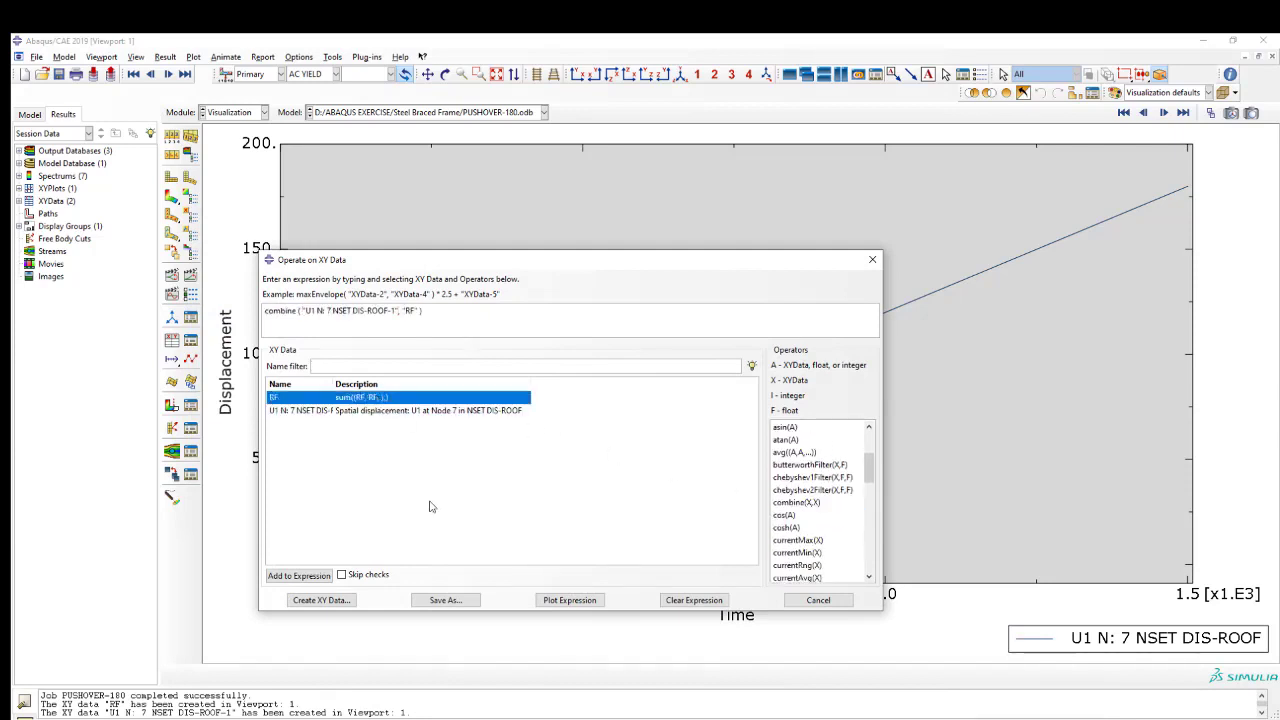
Step: Plot the combined DIS-ROOF displacement and RF expression, close the operation dialog, and check the session's XY data list
click(567, 602)
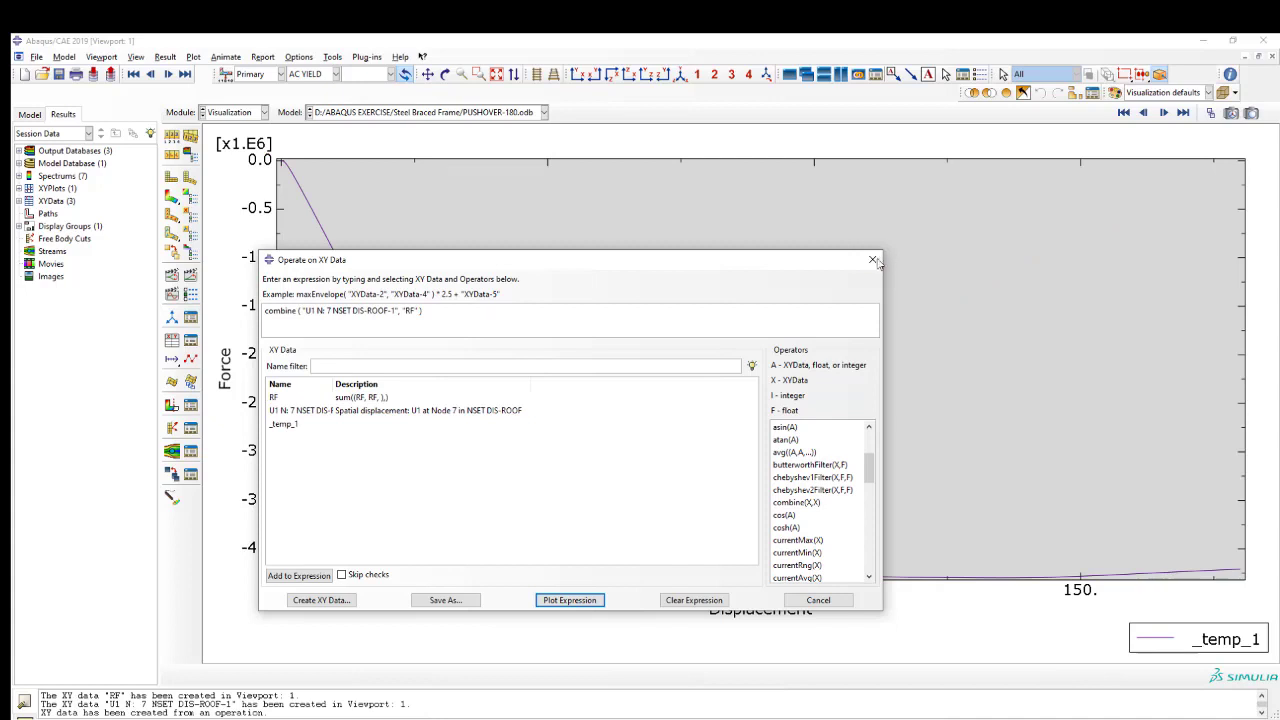
click(872, 260)
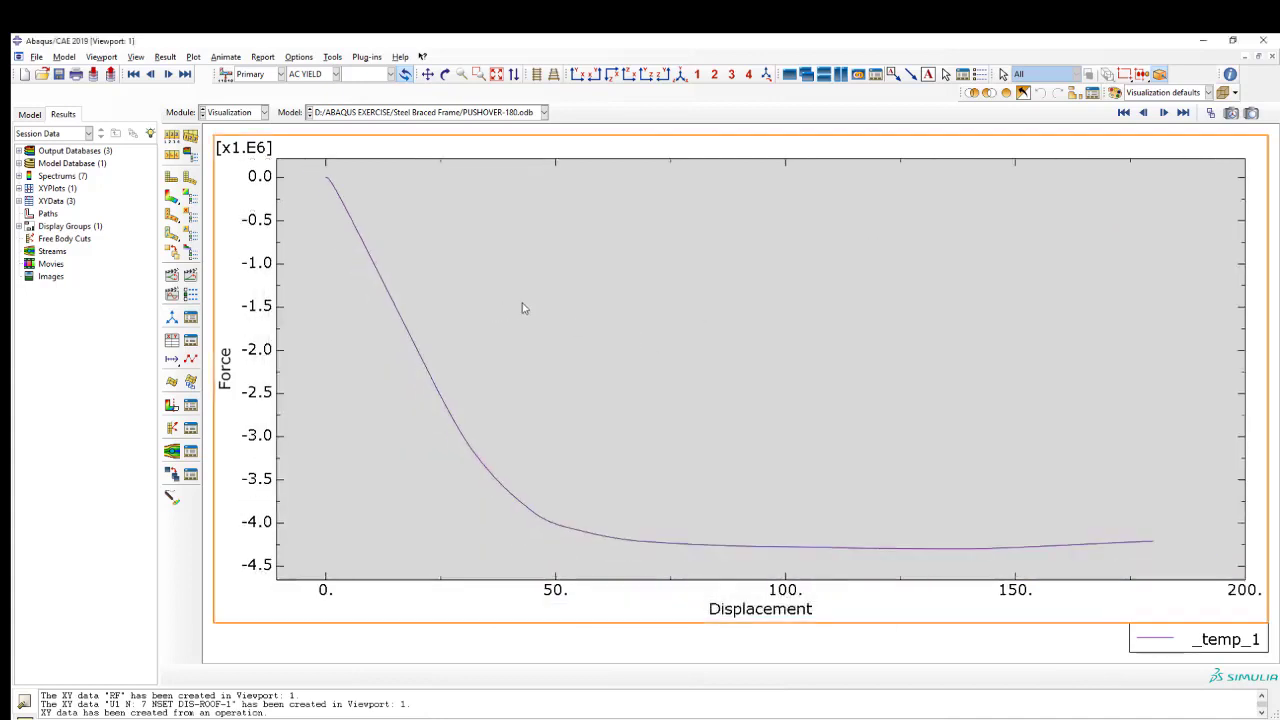
click(190, 340)
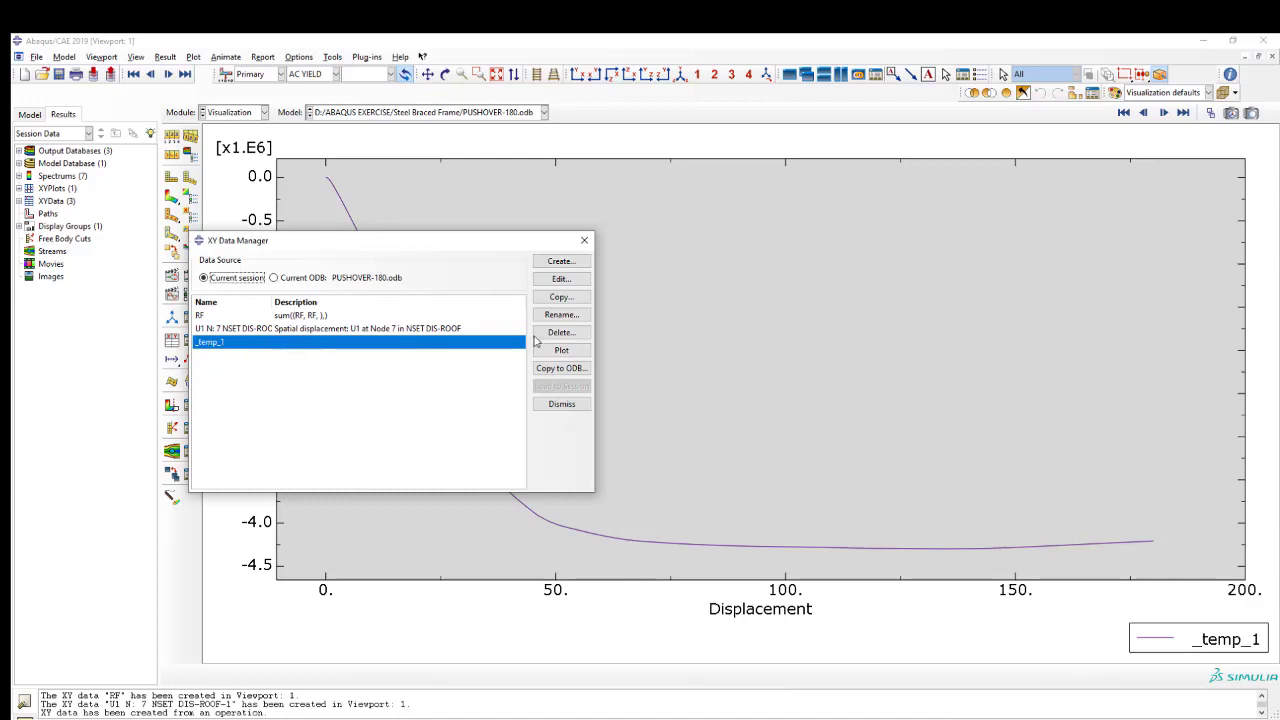
click(584, 241)
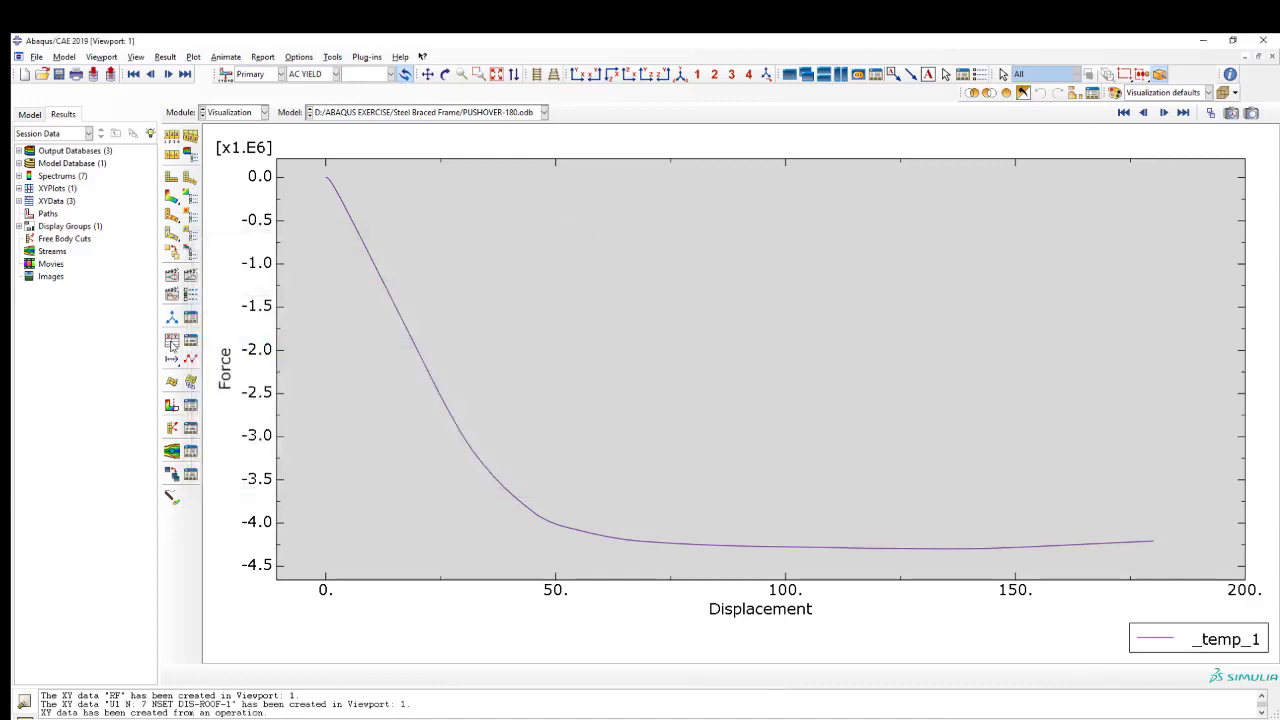
Step: Delete the temporary curve _temp_1 from the session's XY data and close the data manager
click(190, 342)
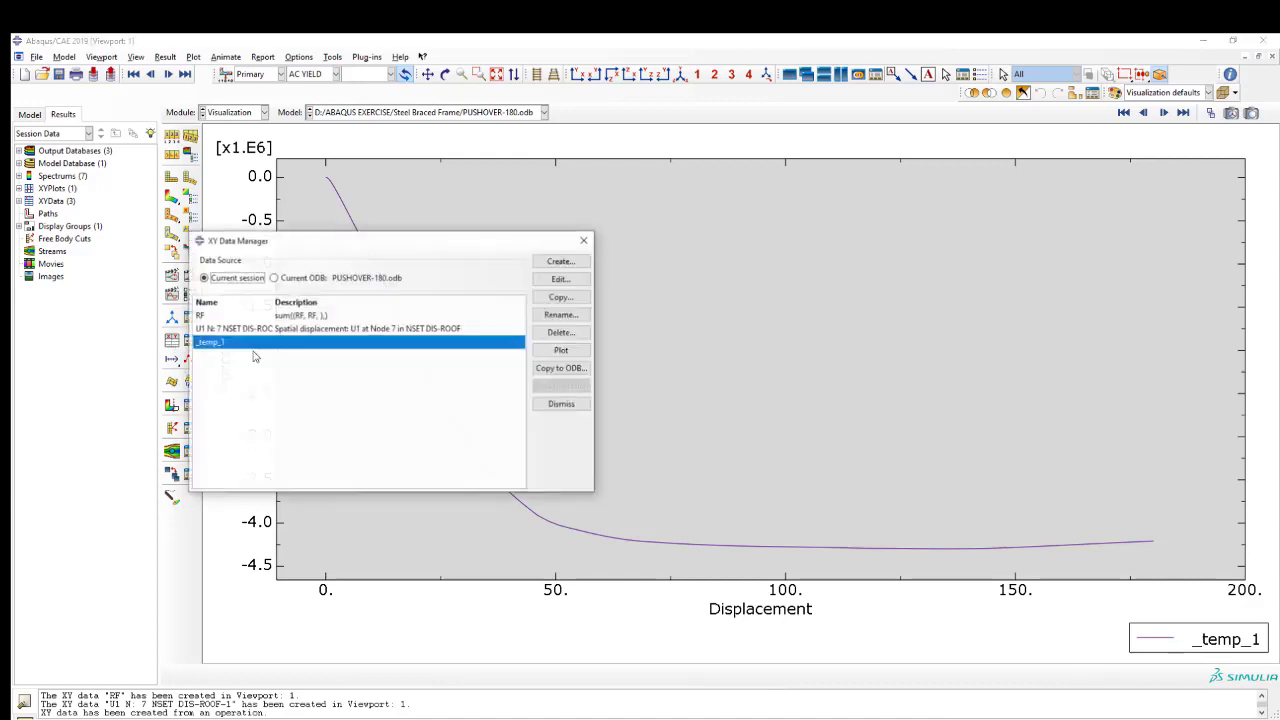
click(557, 333)
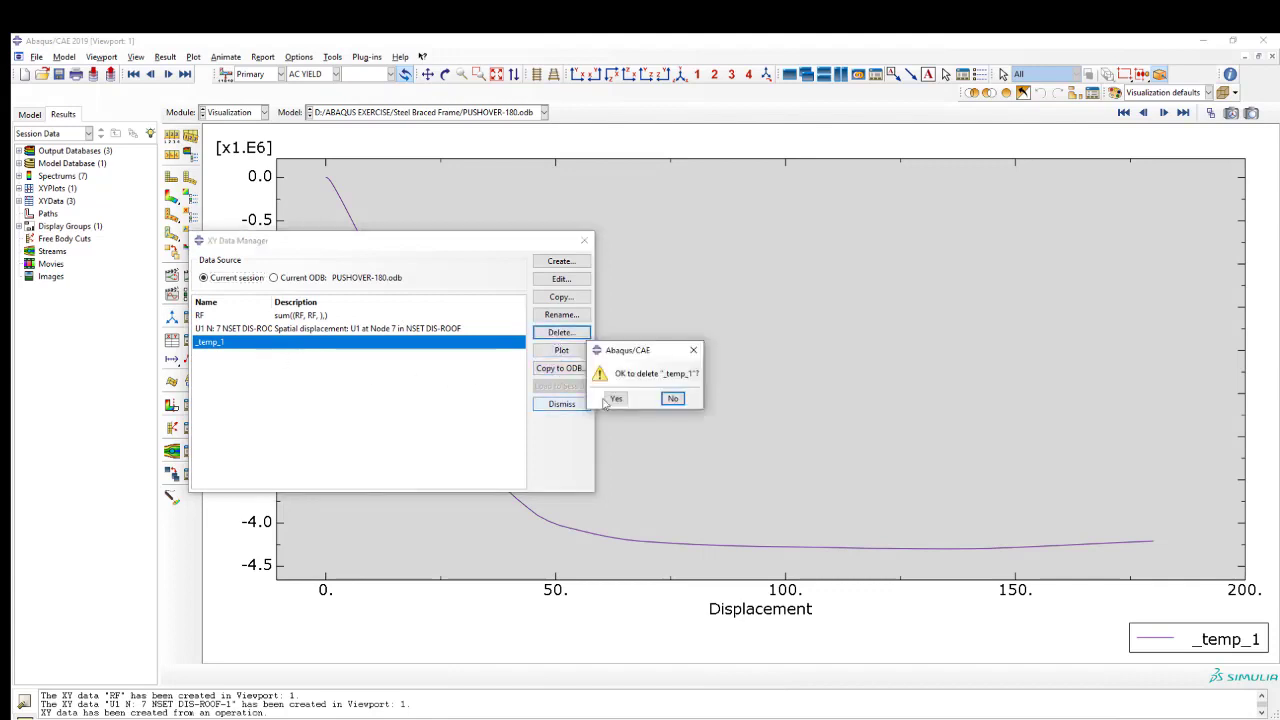
click(622, 399)
click(561, 404)
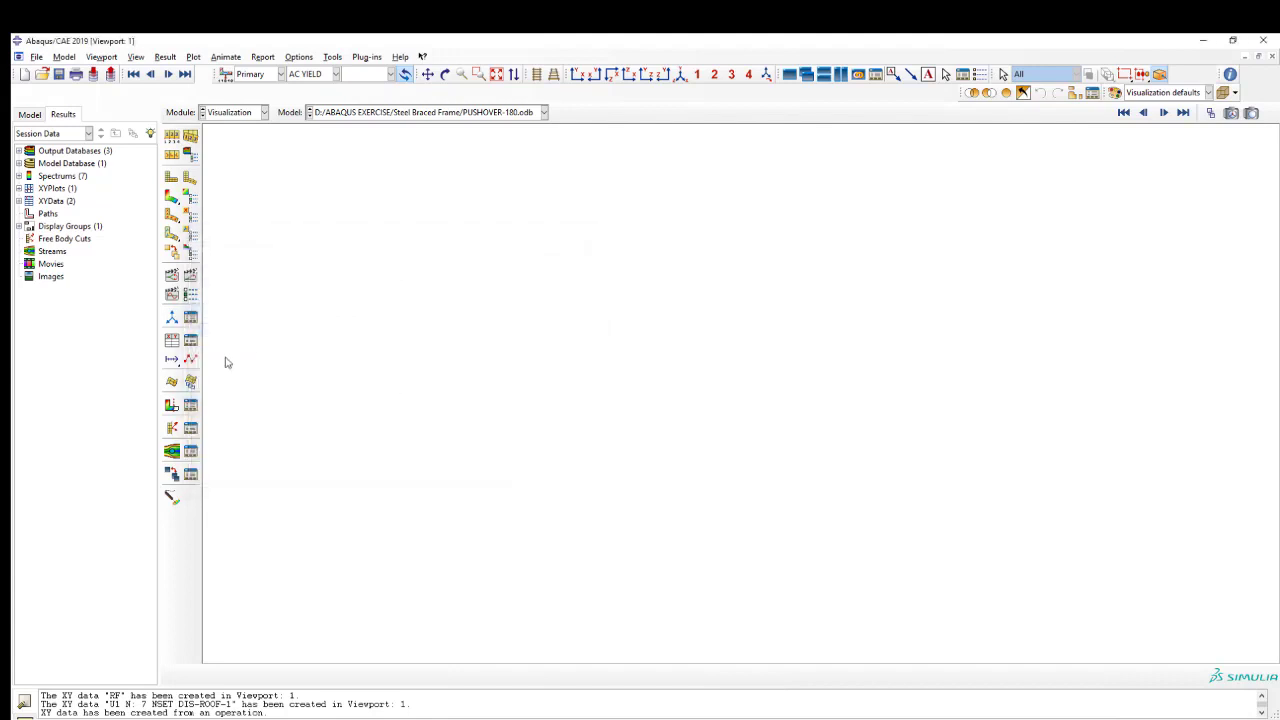
Step: Start an operation on XY data with the expression combine("U1 N: 7 NSET DIS-ROOF-1", "RF"*-1)
click(172, 340)
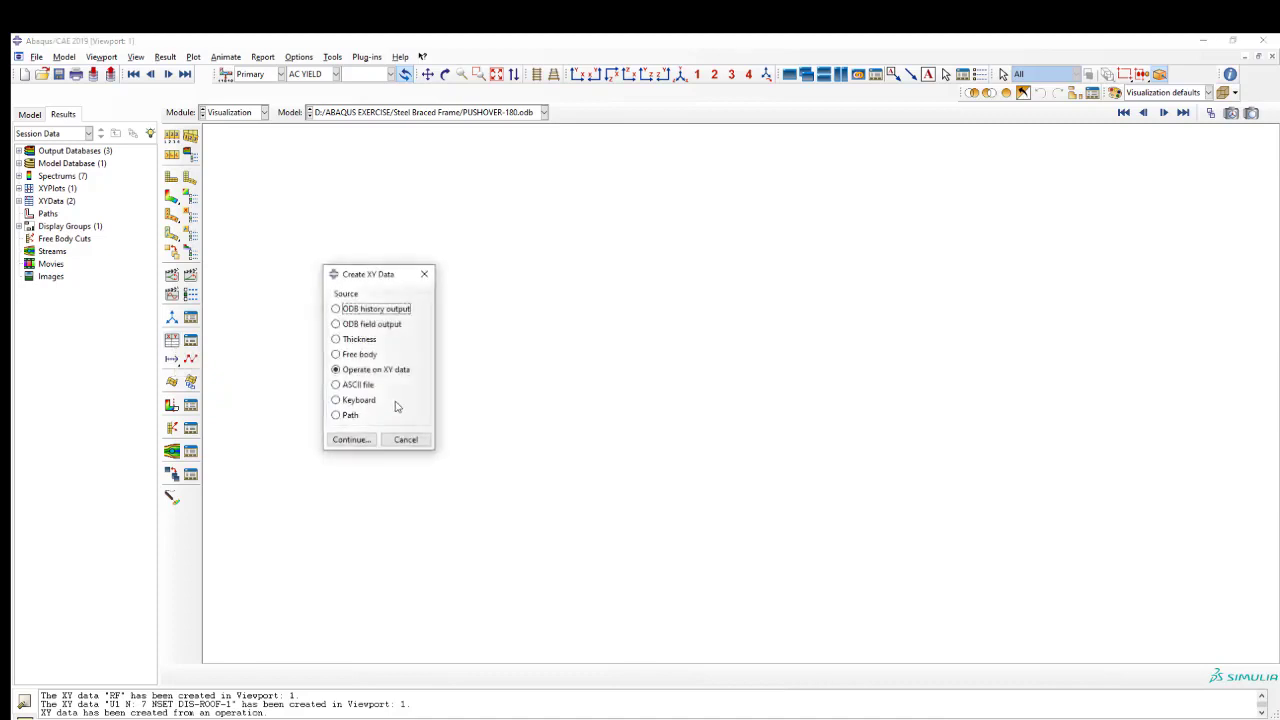
click(376, 370)
click(350, 440)
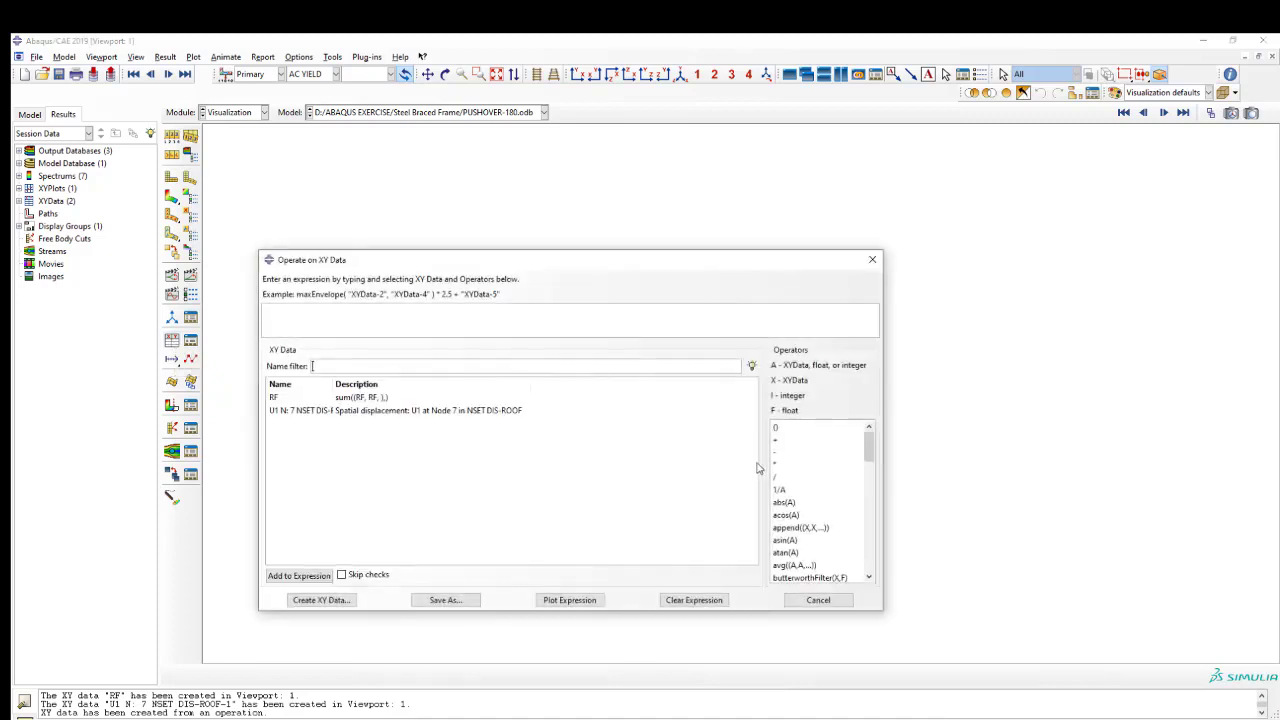
scroll(780, 490, down, 3)
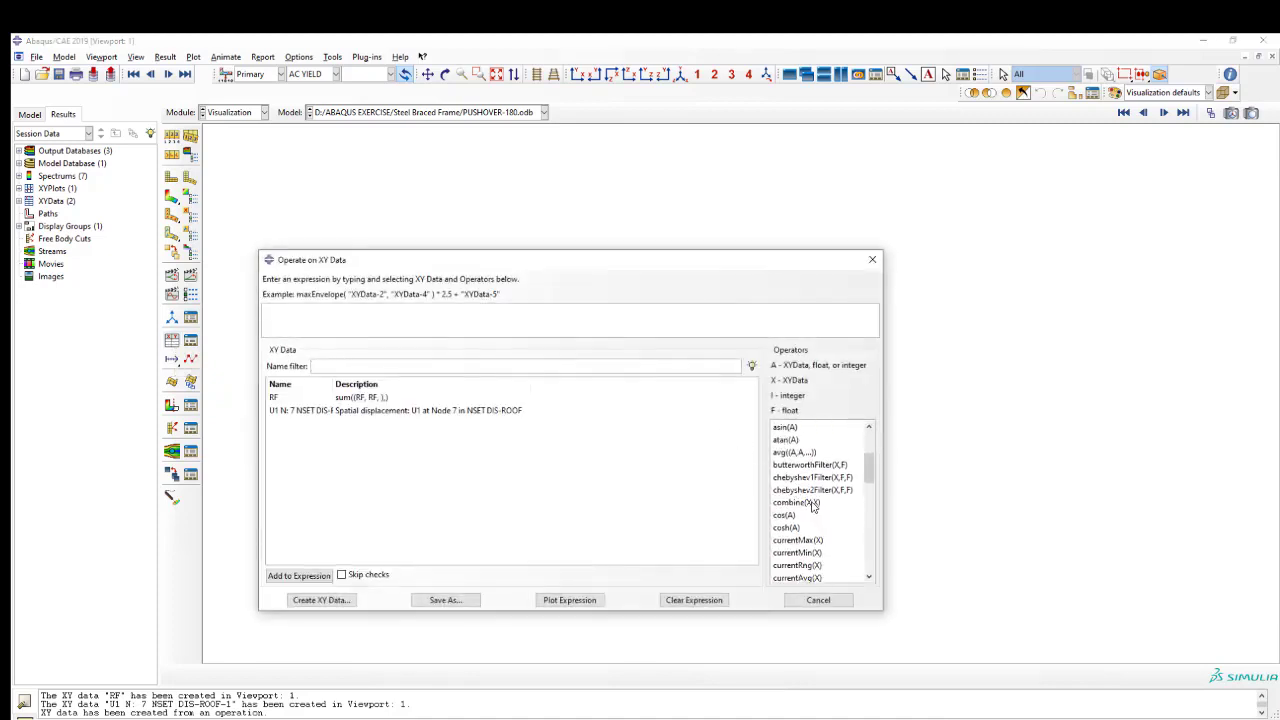
click(810, 504)
click(420, 410)
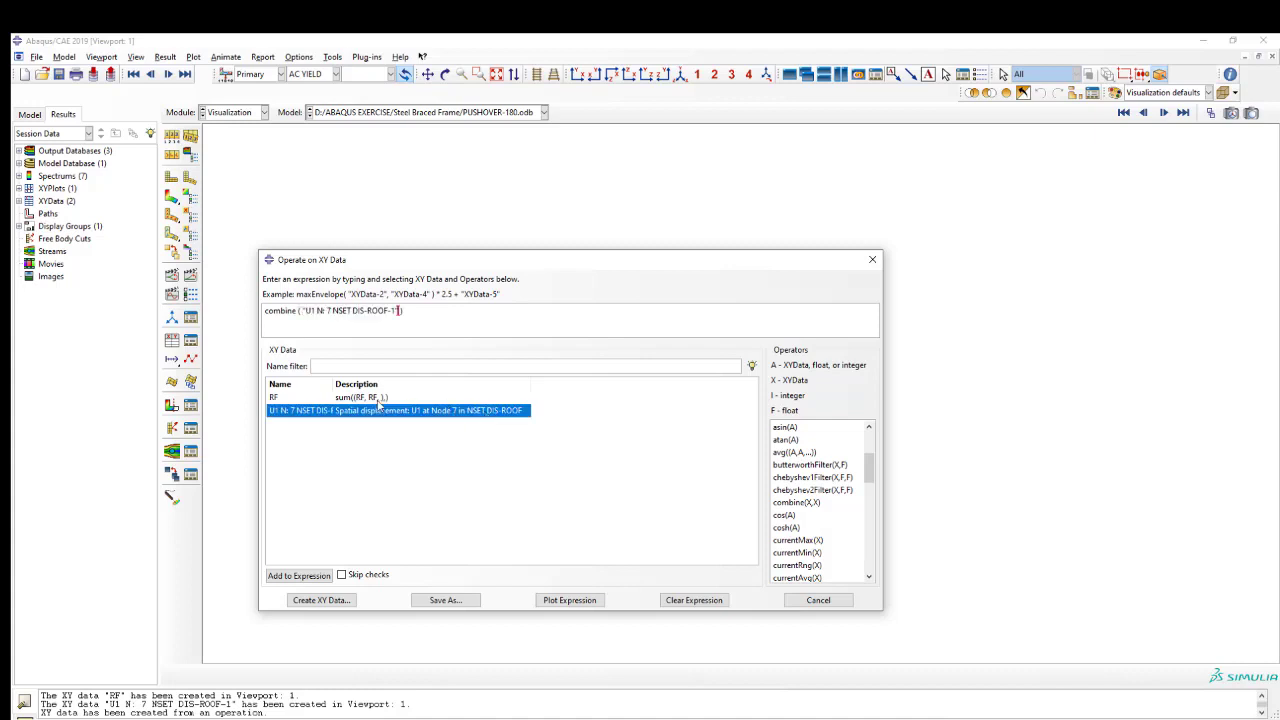
click(379, 401)
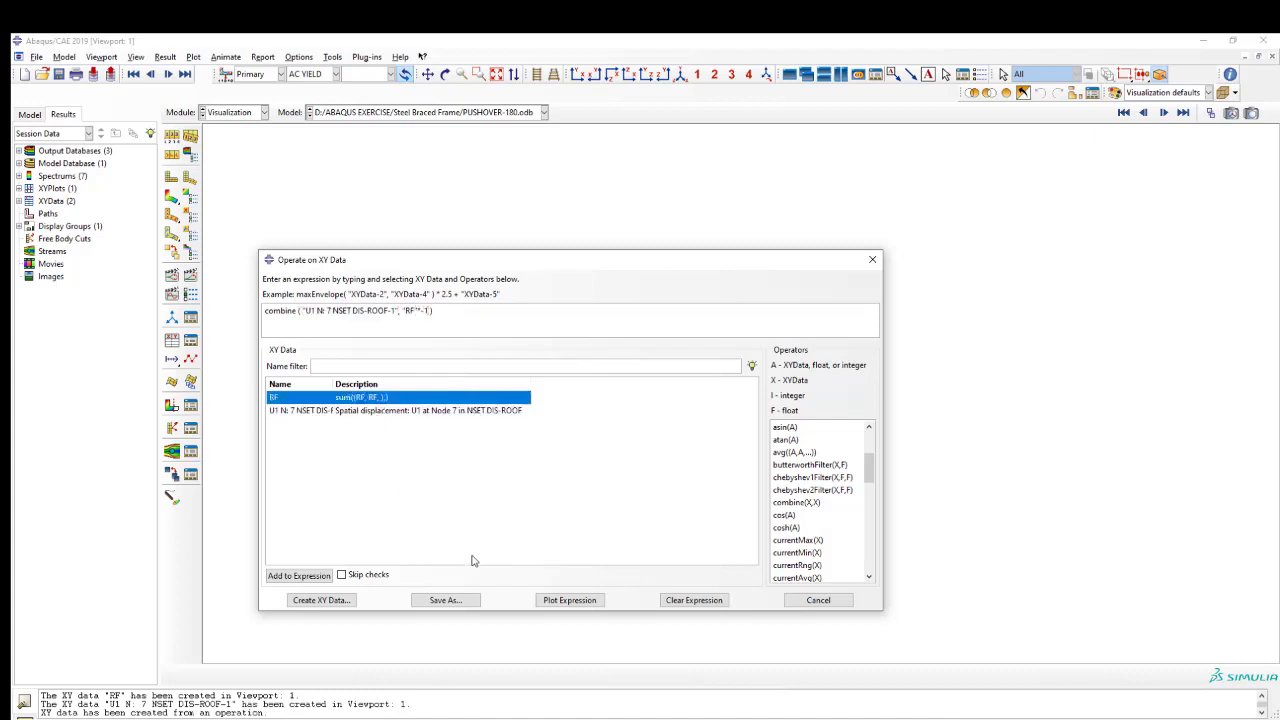
Step: Plot the sign-reversed force-displacement expression, close the operation dialog, and fit the whole curve in the viewport
click(548, 607)
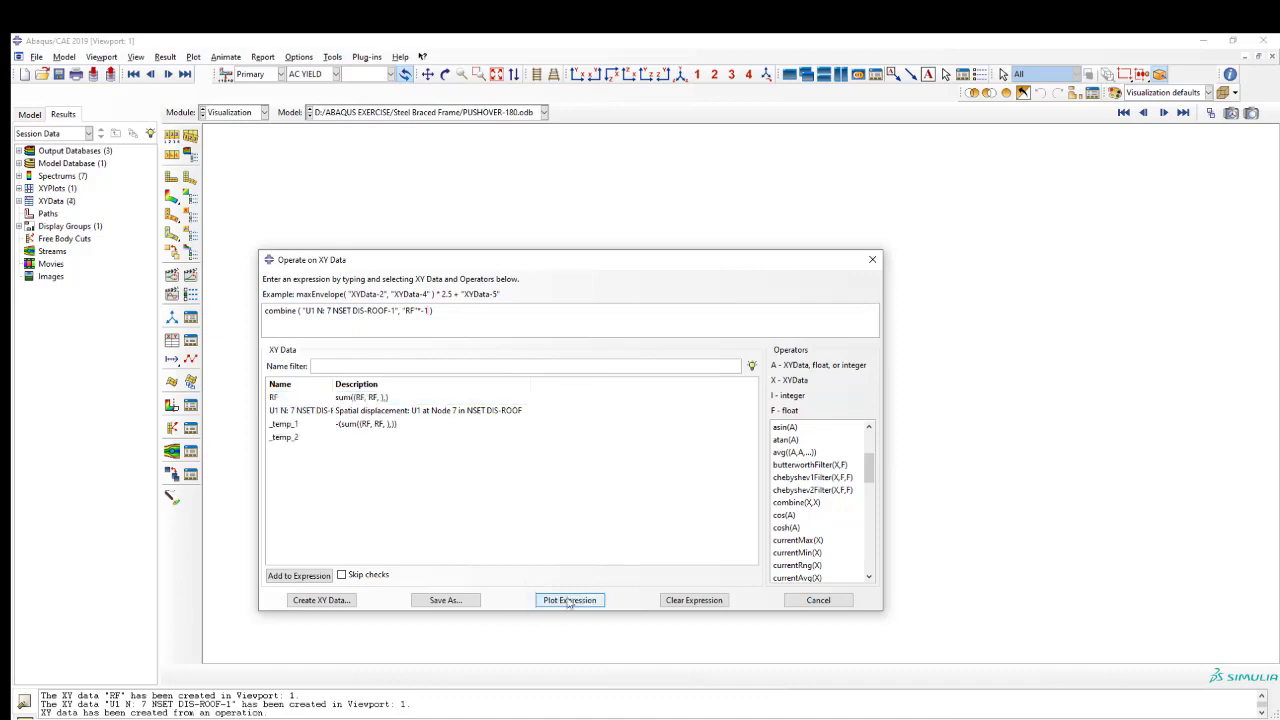
click(872, 259)
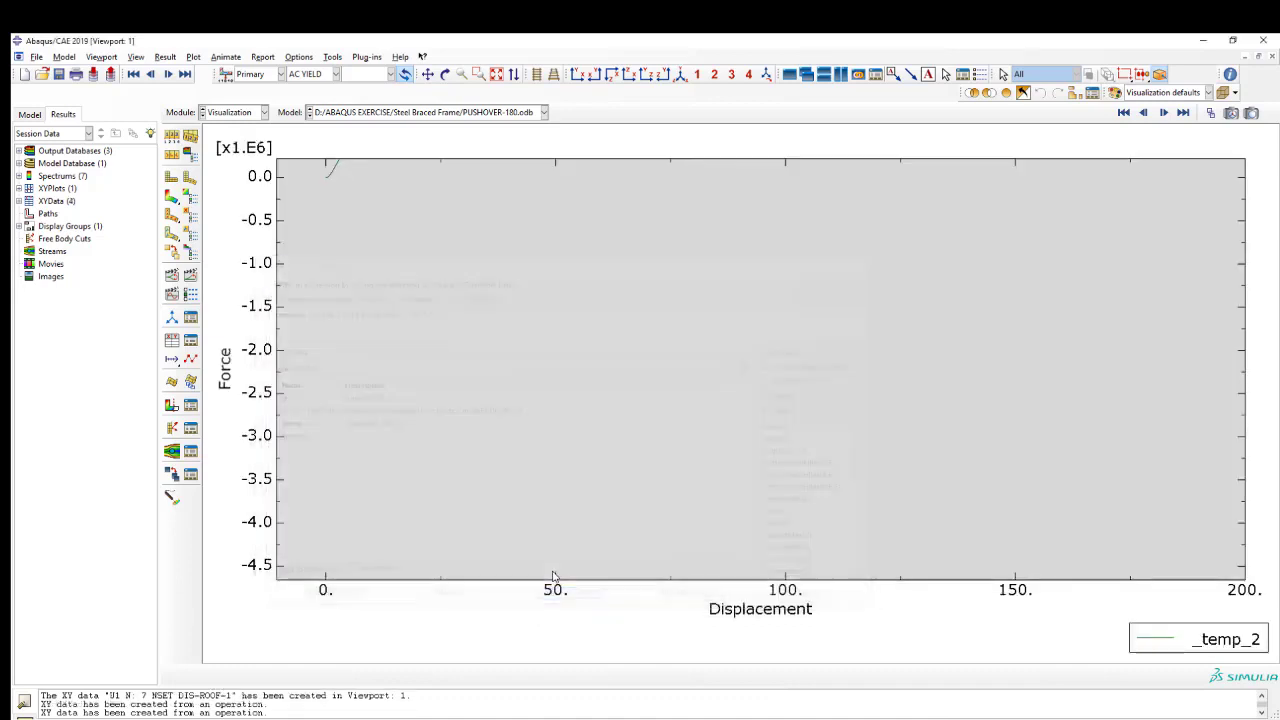
click(496, 74)
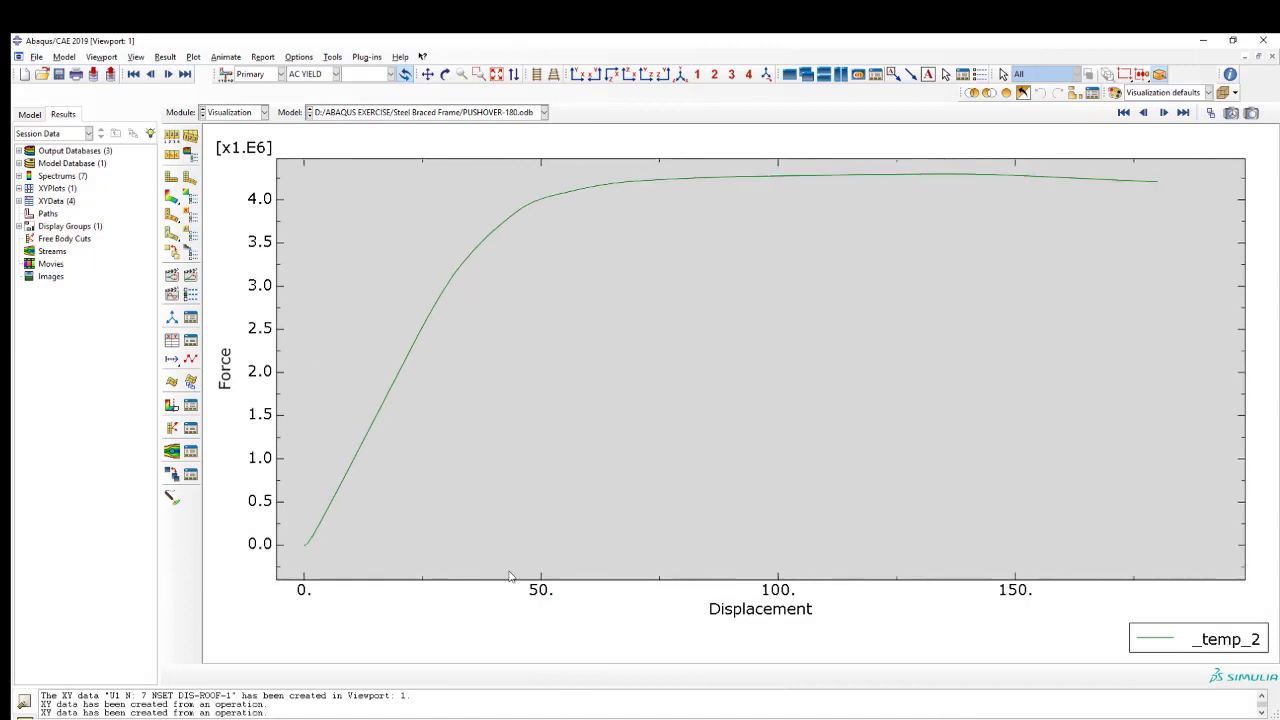
scroll(422, 405, down, 2)
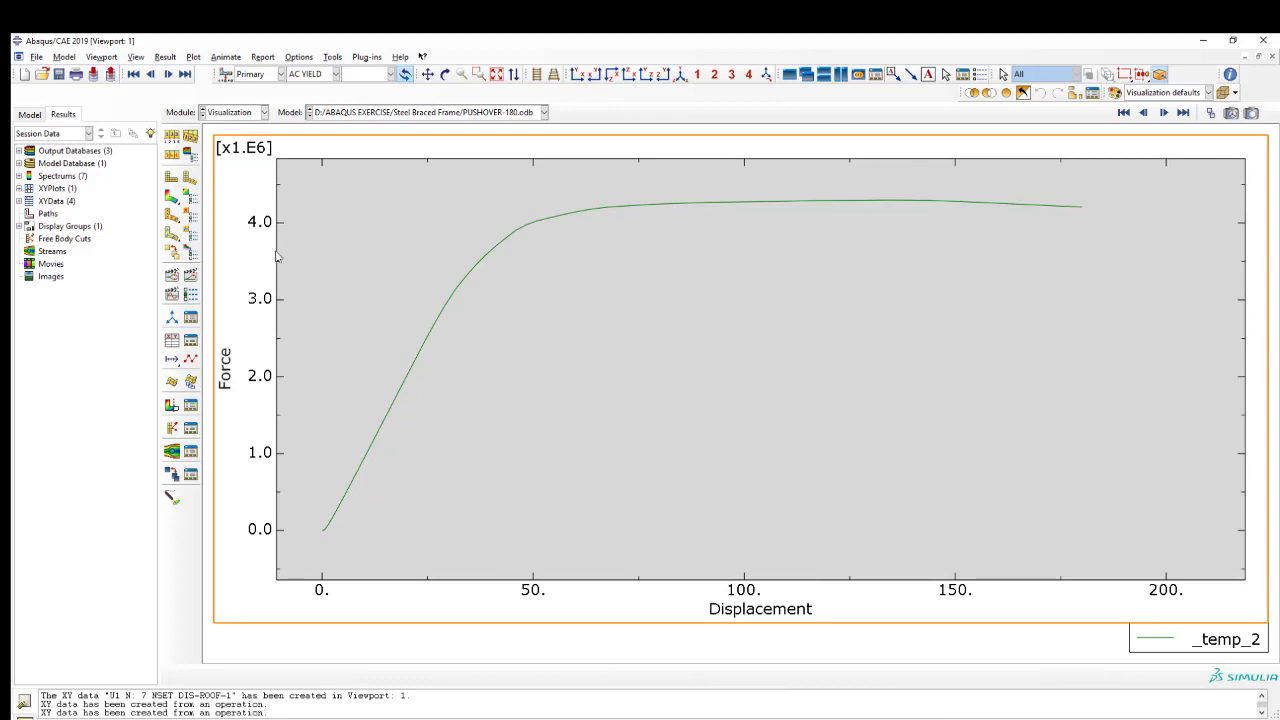
Step: Inspect the data table of _temp_1 in the XY data manager without editing it, and delete that curve
click(190, 340)
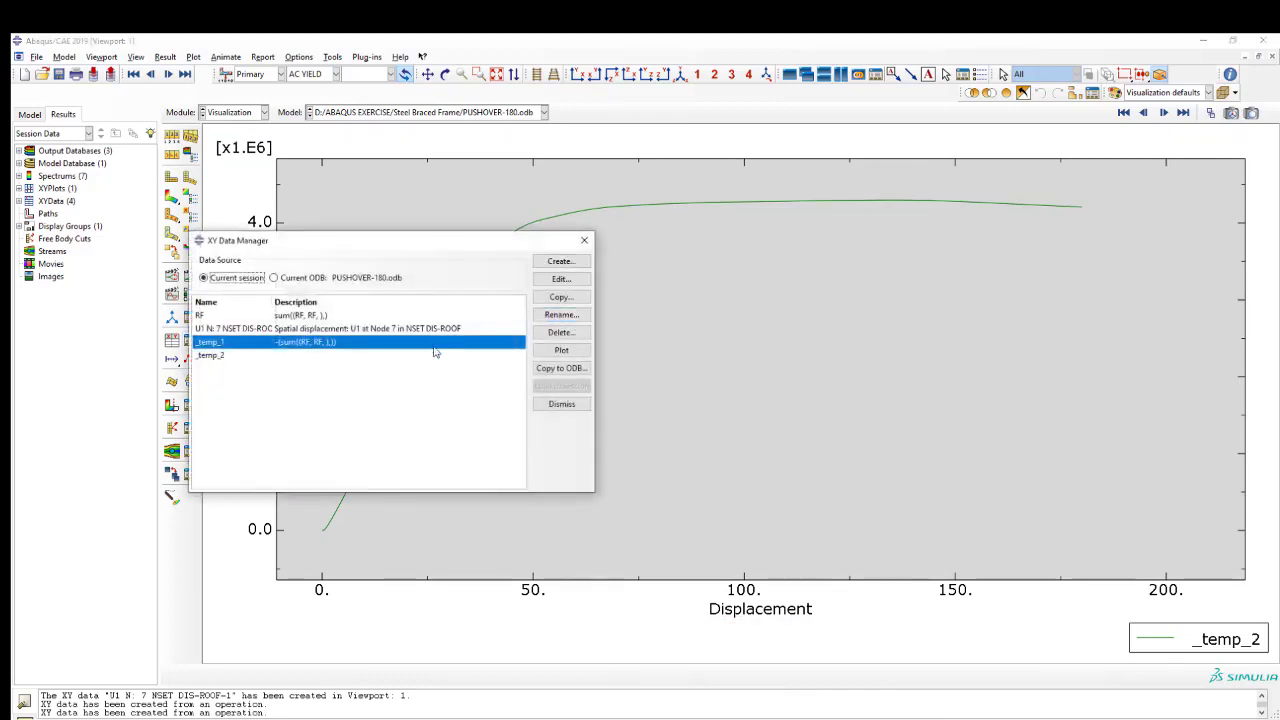
click(561, 278)
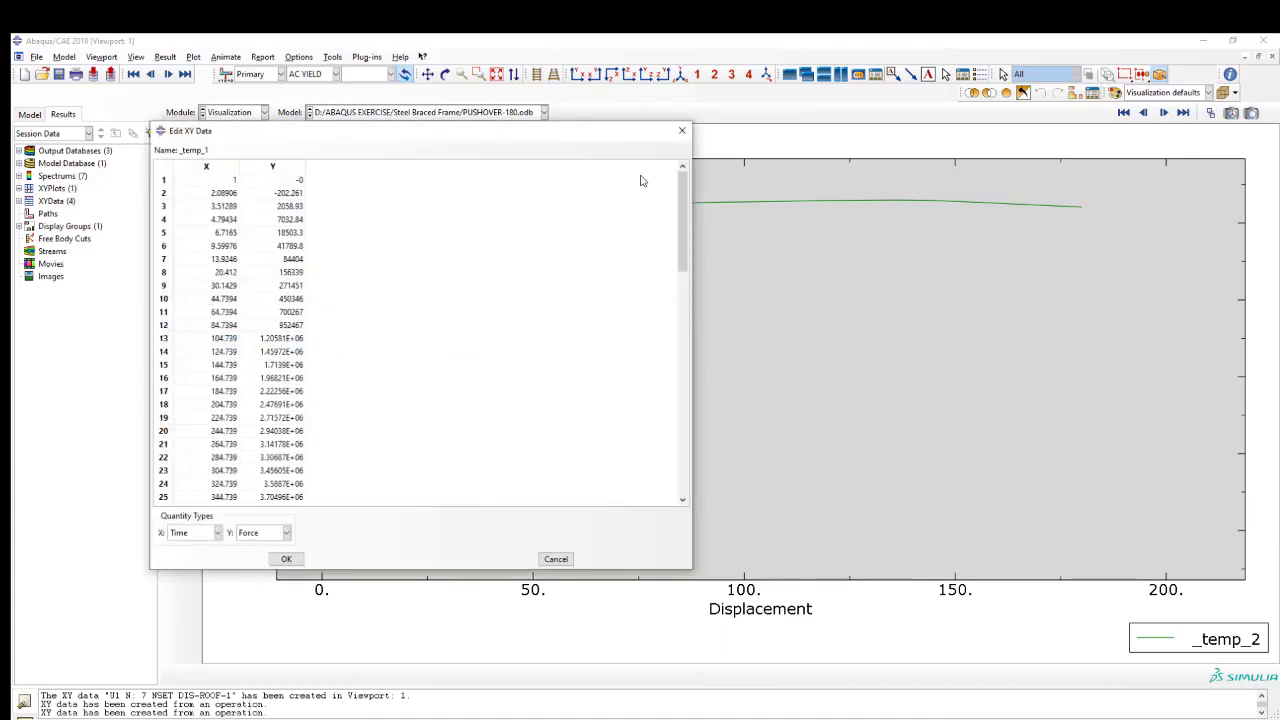
click(682, 130)
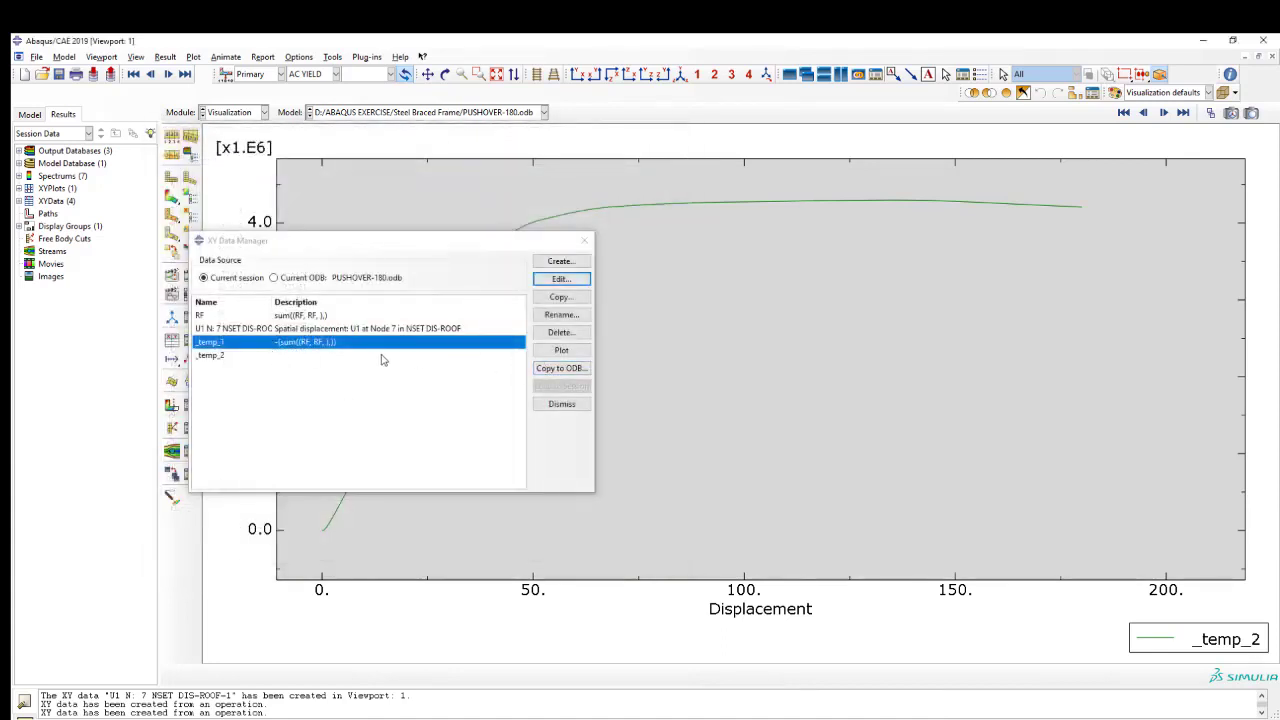
click(561, 332)
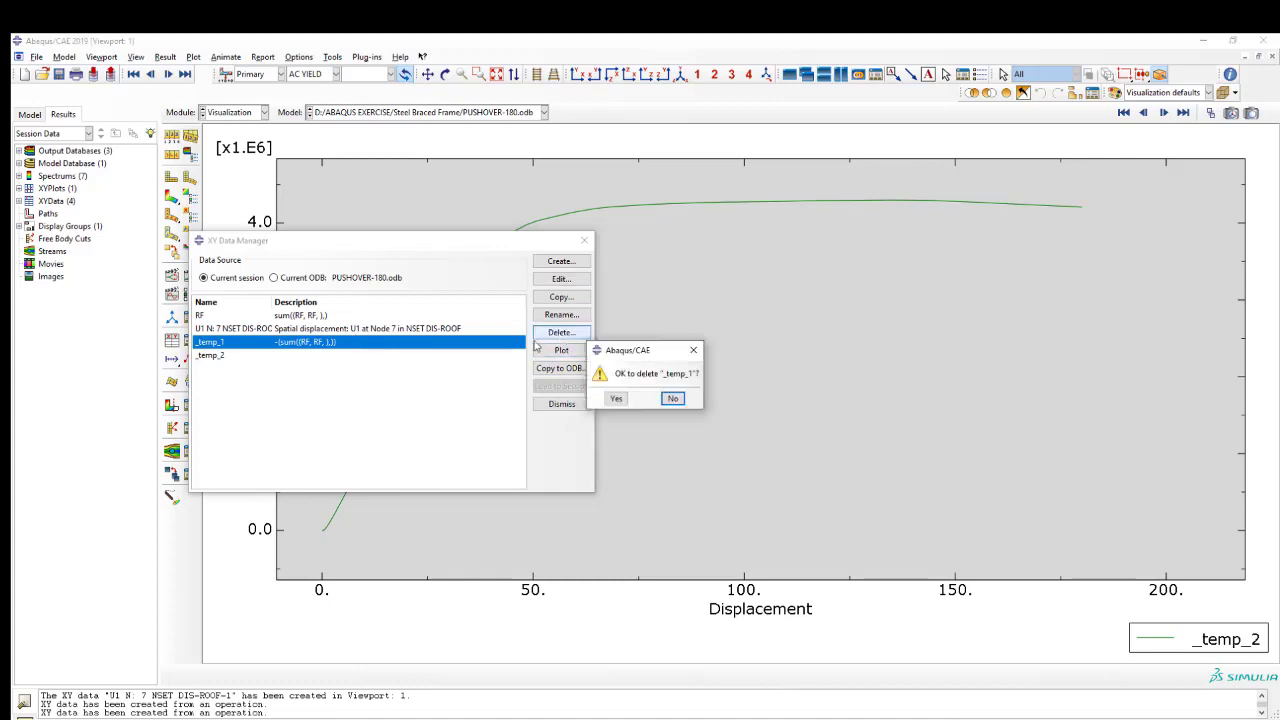
click(612, 399)
Step: Examine the displacement and force values in the _temp_2 data table, and close the table and data manager to view the curve
click(327, 329)
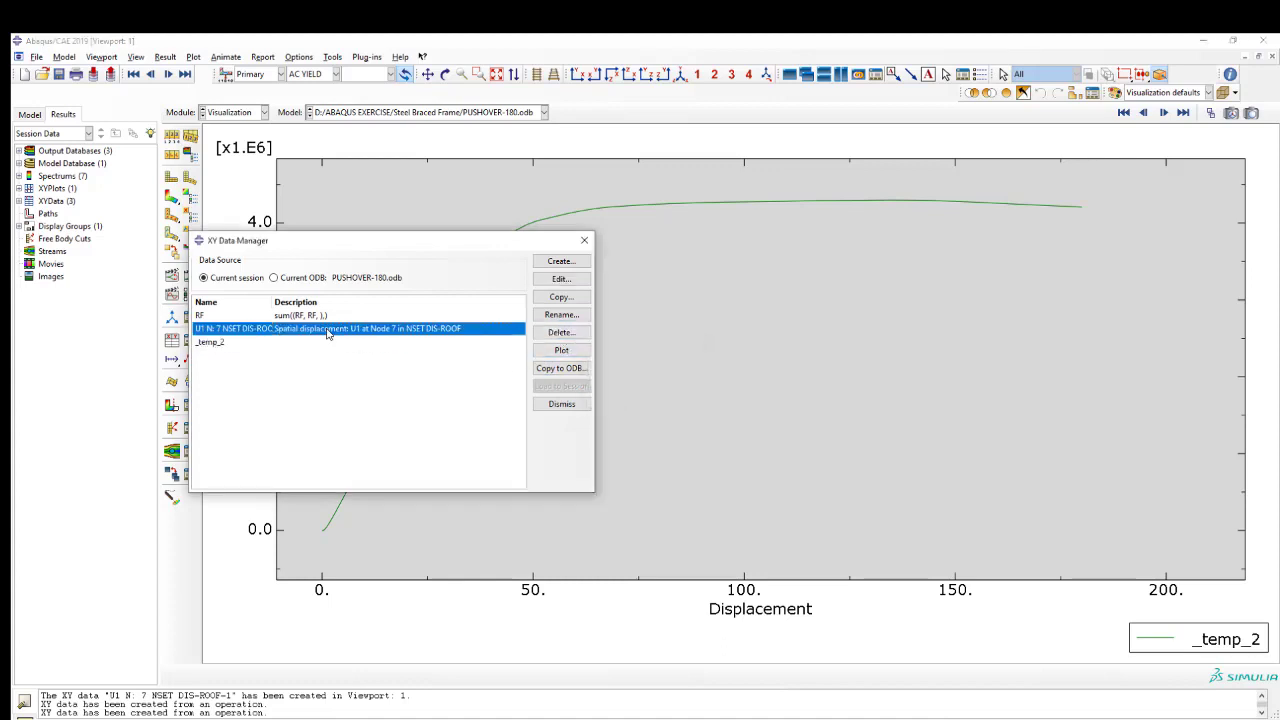
click(350, 344)
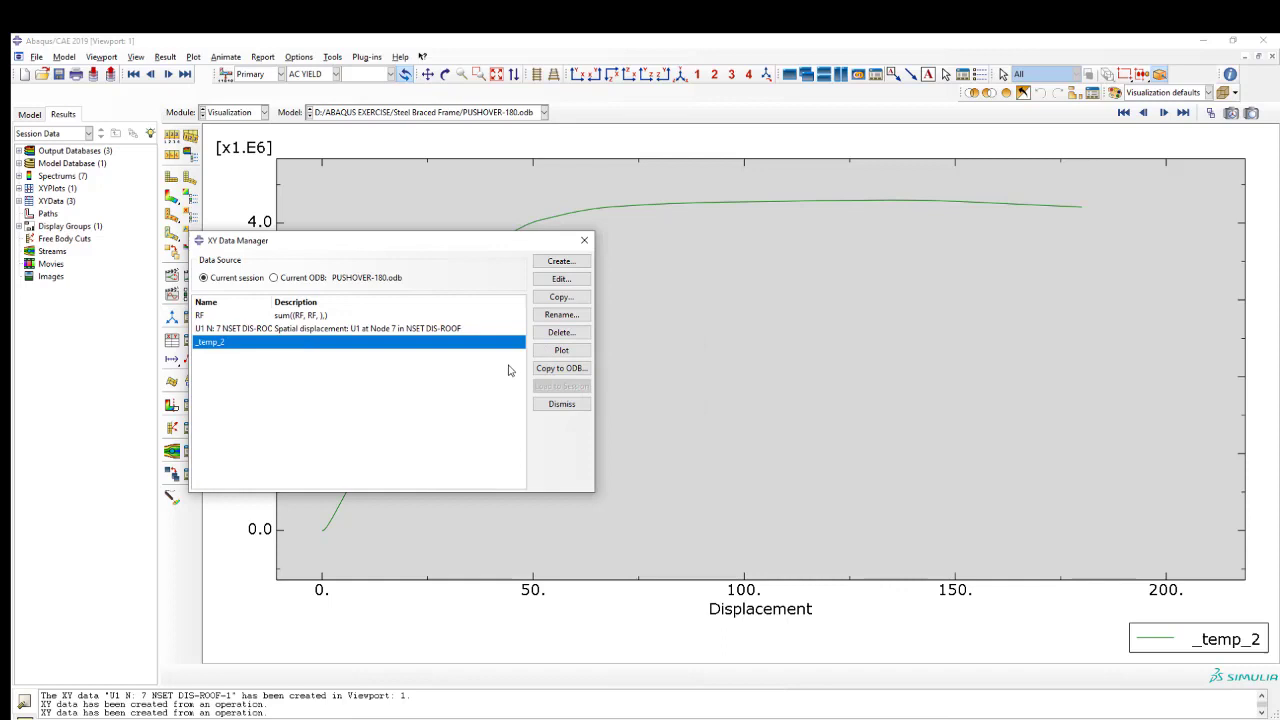
click(561, 279)
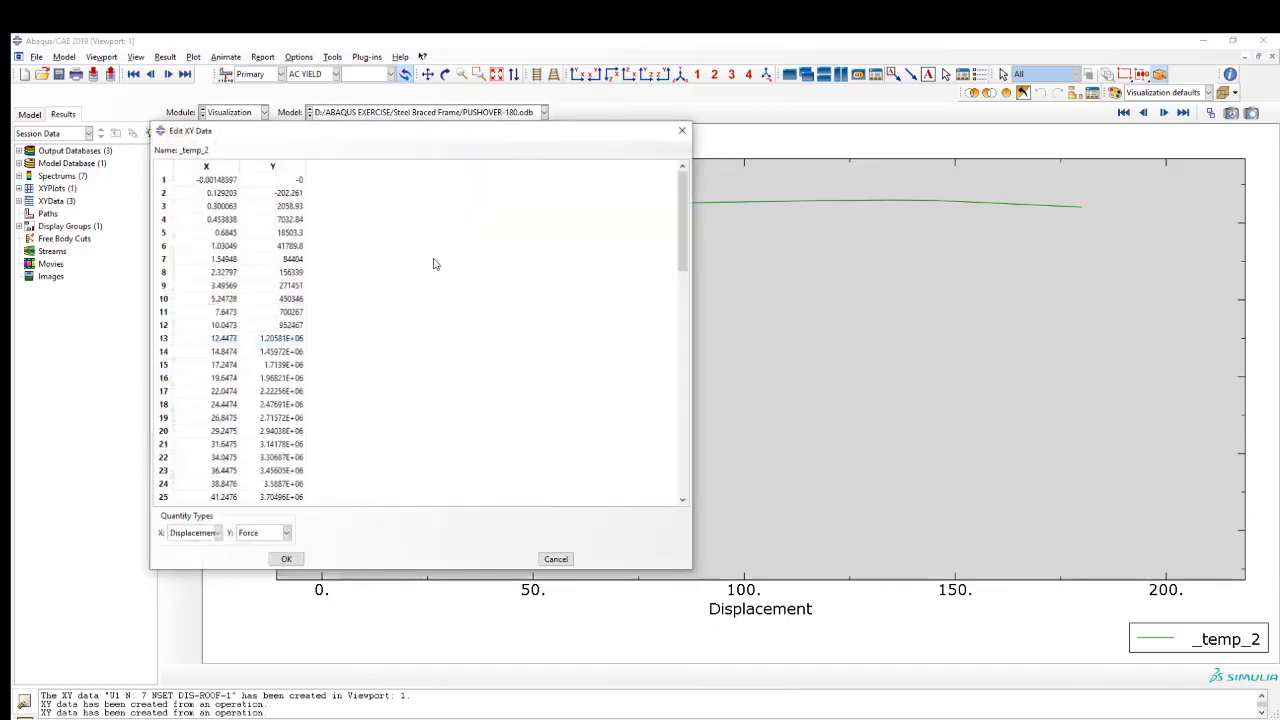
drag(683, 230, 690, 456)
scroll(388, 329, up, 3)
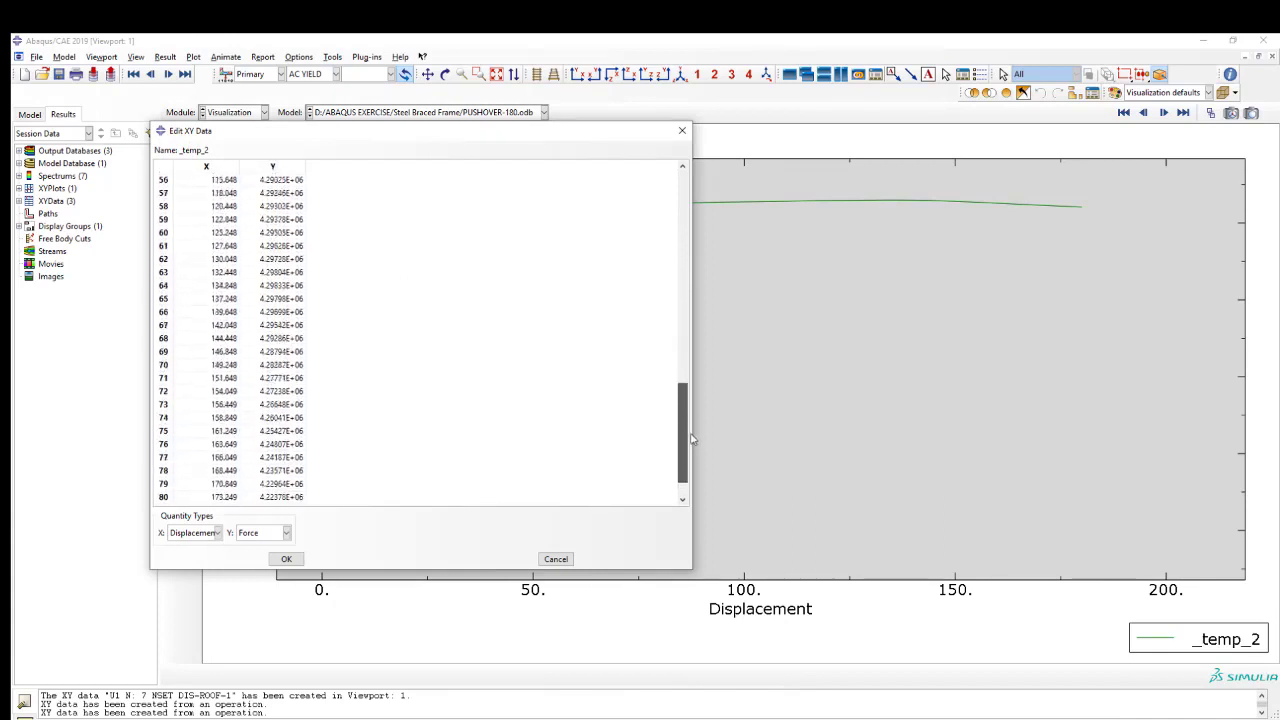
click(682, 131)
click(562, 404)
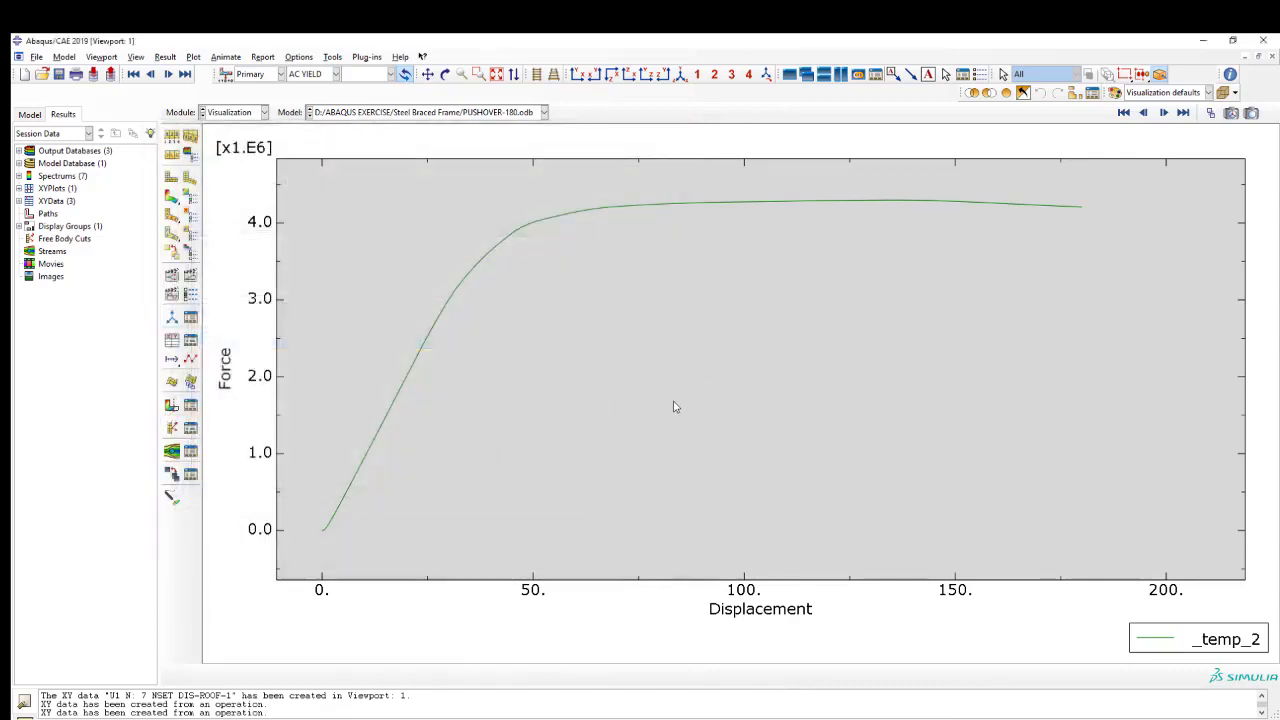
scroll(897, 211, down, 1)
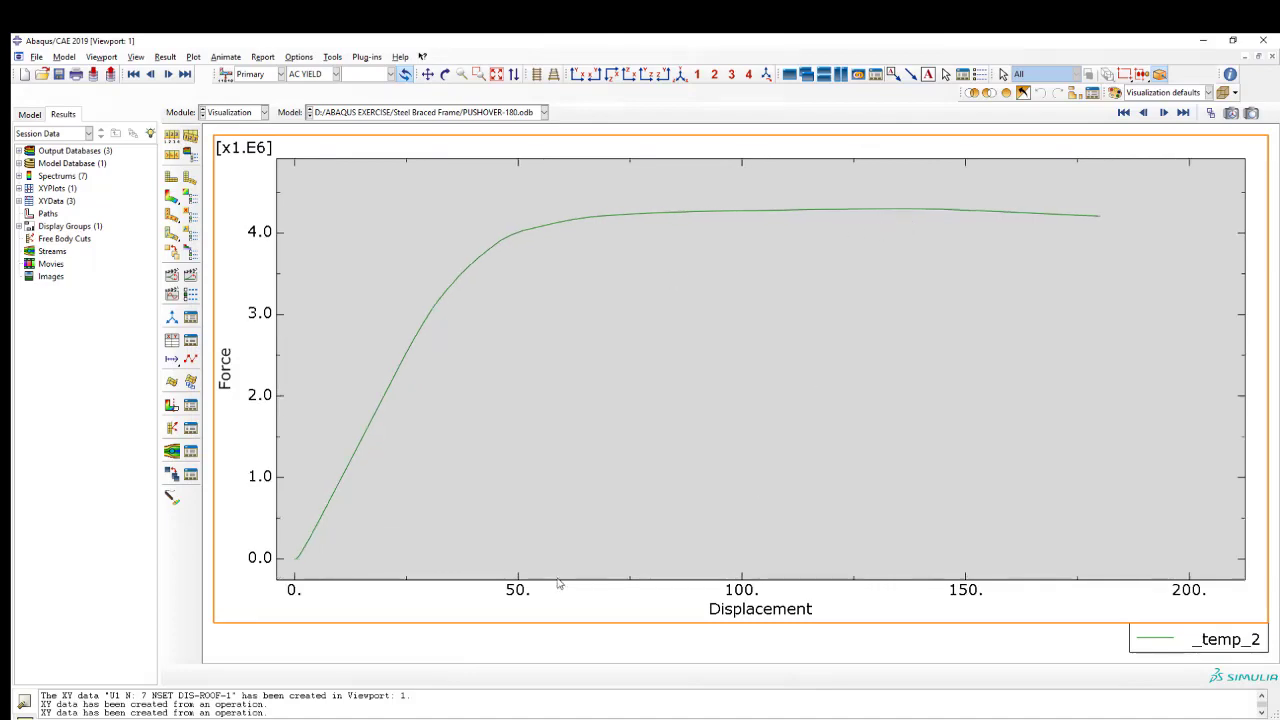
Step: Switch to the Excel shear force workbook, open Sheet2, and shift the PUSHOVER CURVE chart slightly to the right
key(alt+Tab)
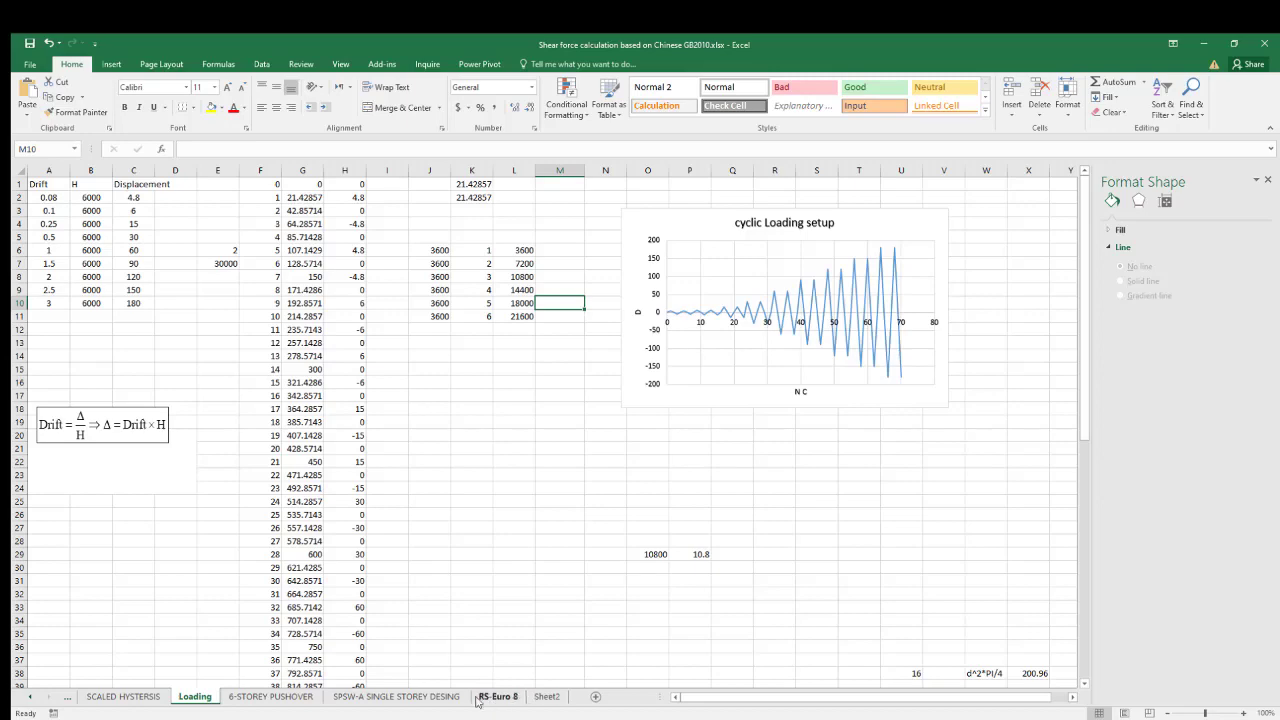
click(546, 696)
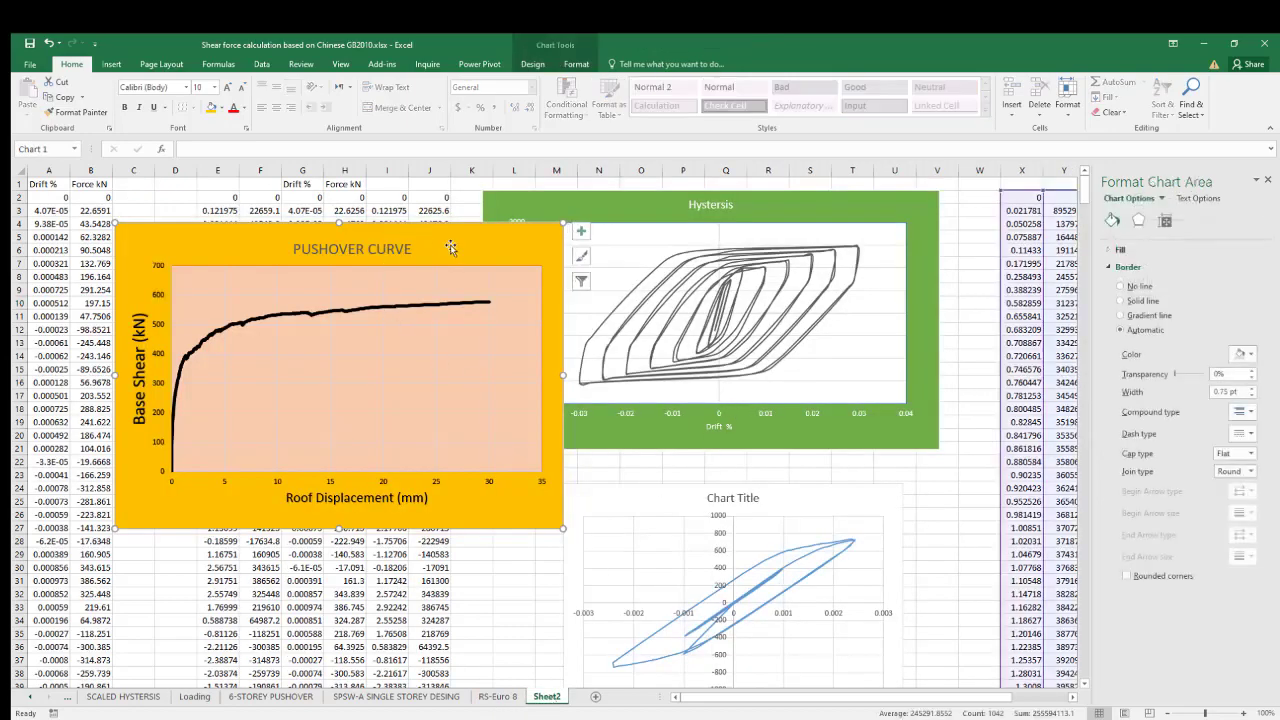
drag(450, 247, 485, 240)
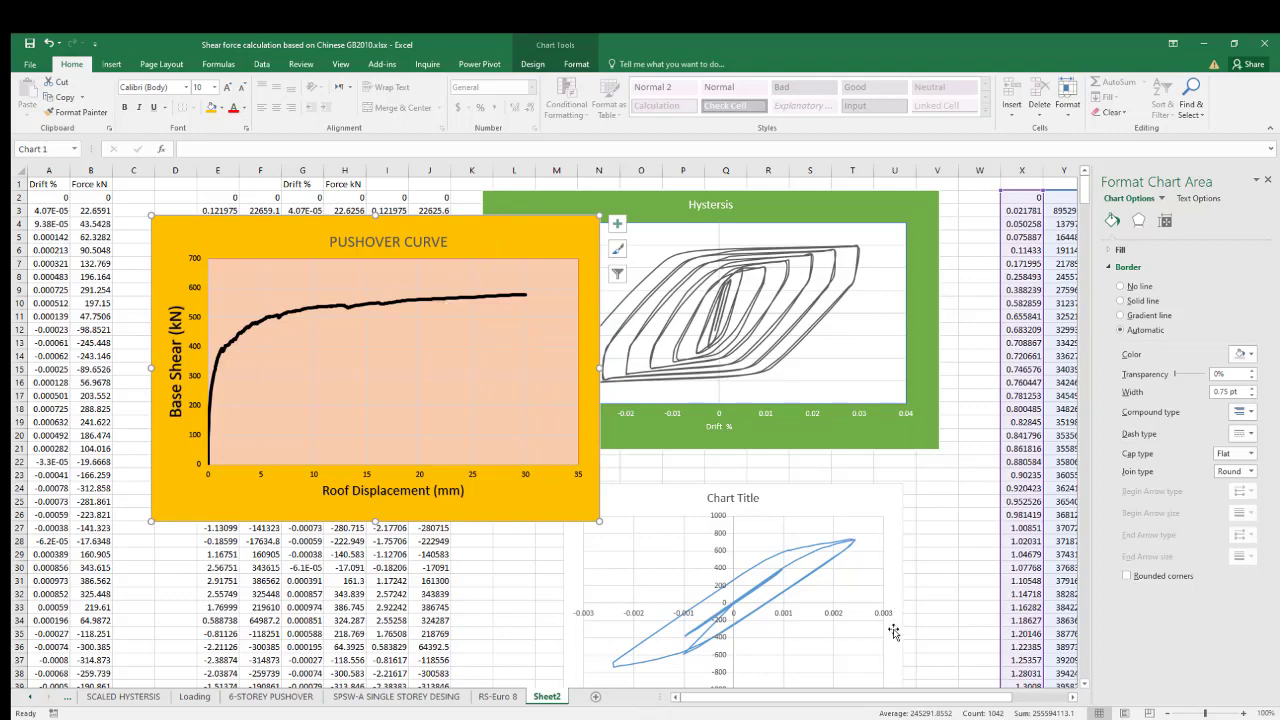
Step: Clear the pushover chart's source data from columns X and Y of Sheet2, keeping the PUSHOVER CURVE chart
drag(844, 698, 927, 694)
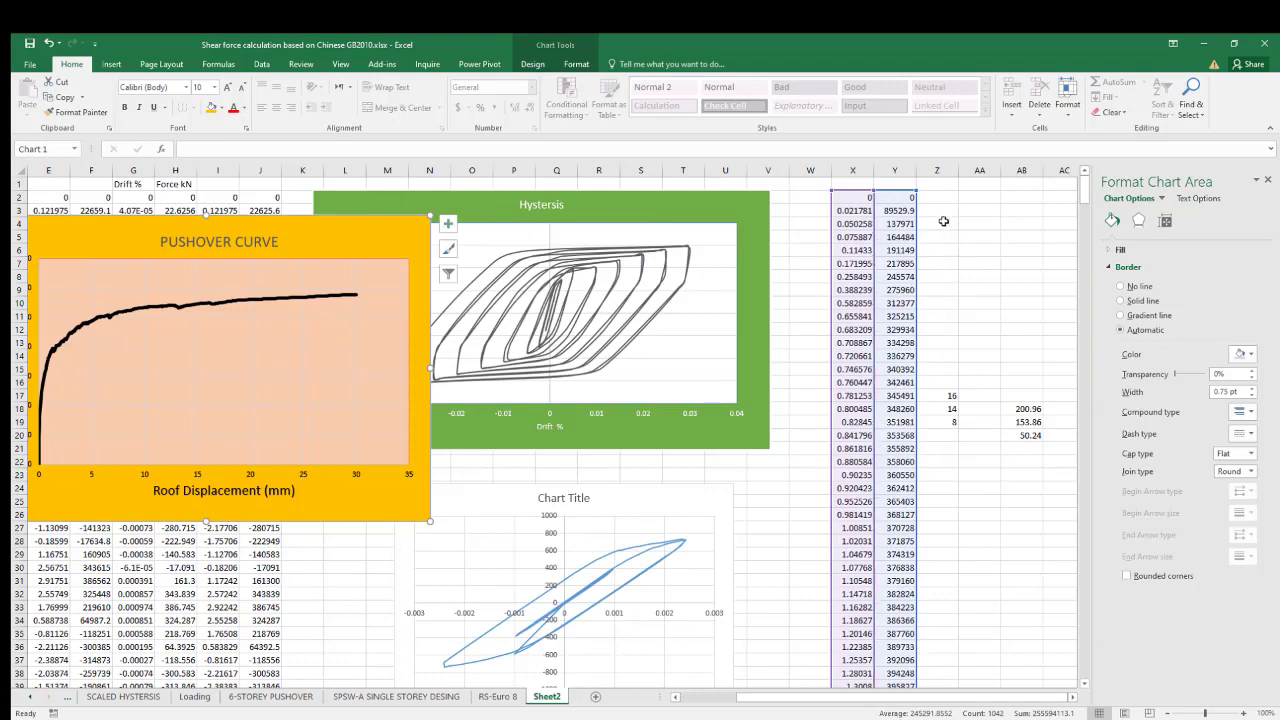
key(Delete)
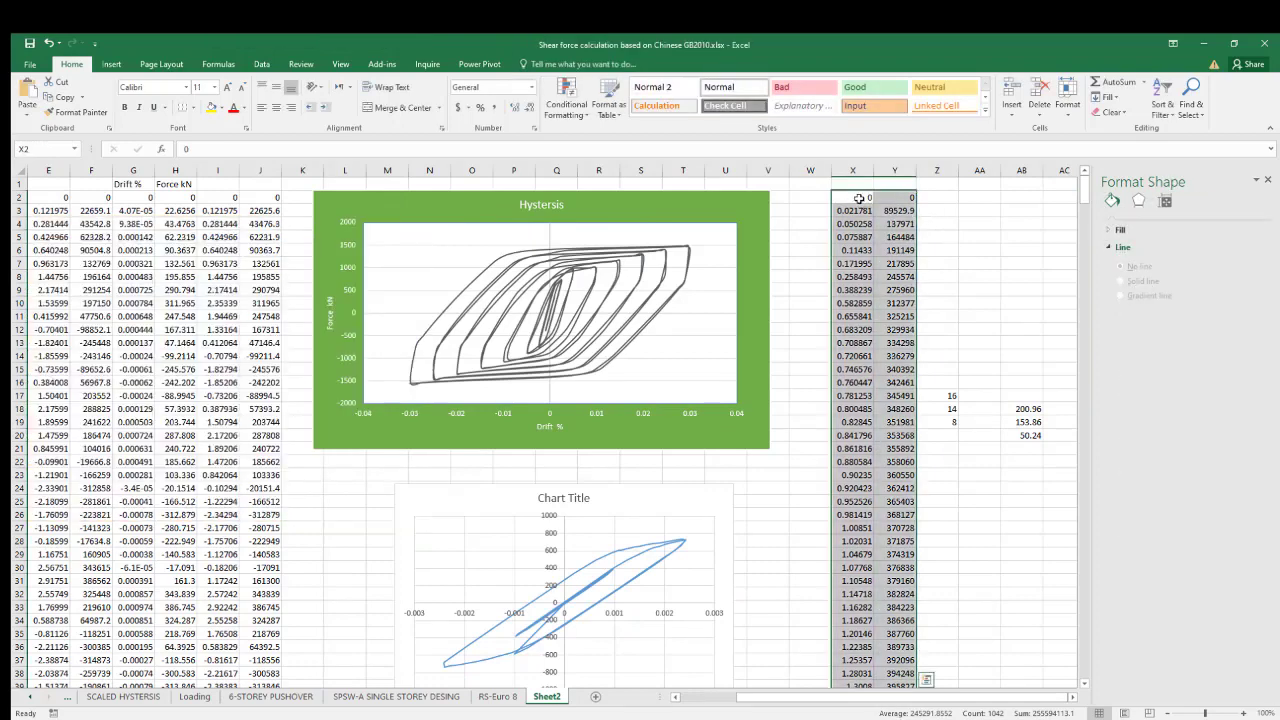
key(ctrl+z)
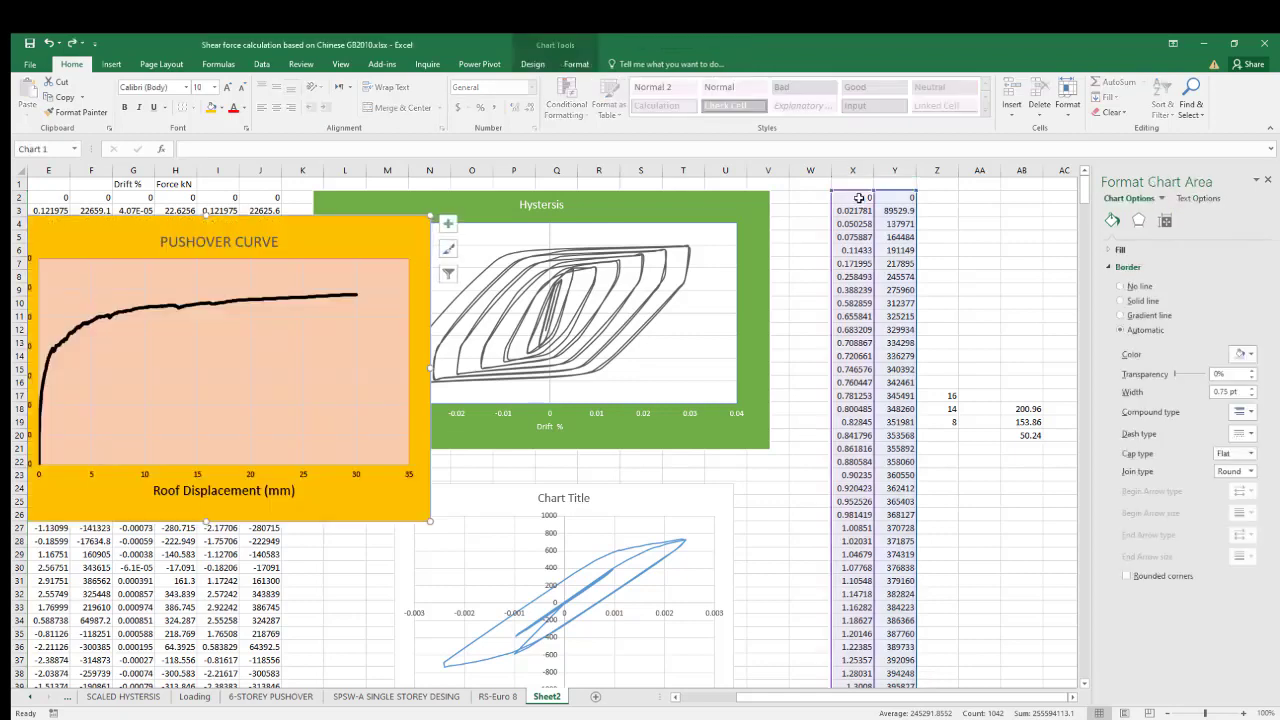
click(858, 197)
click(853, 170)
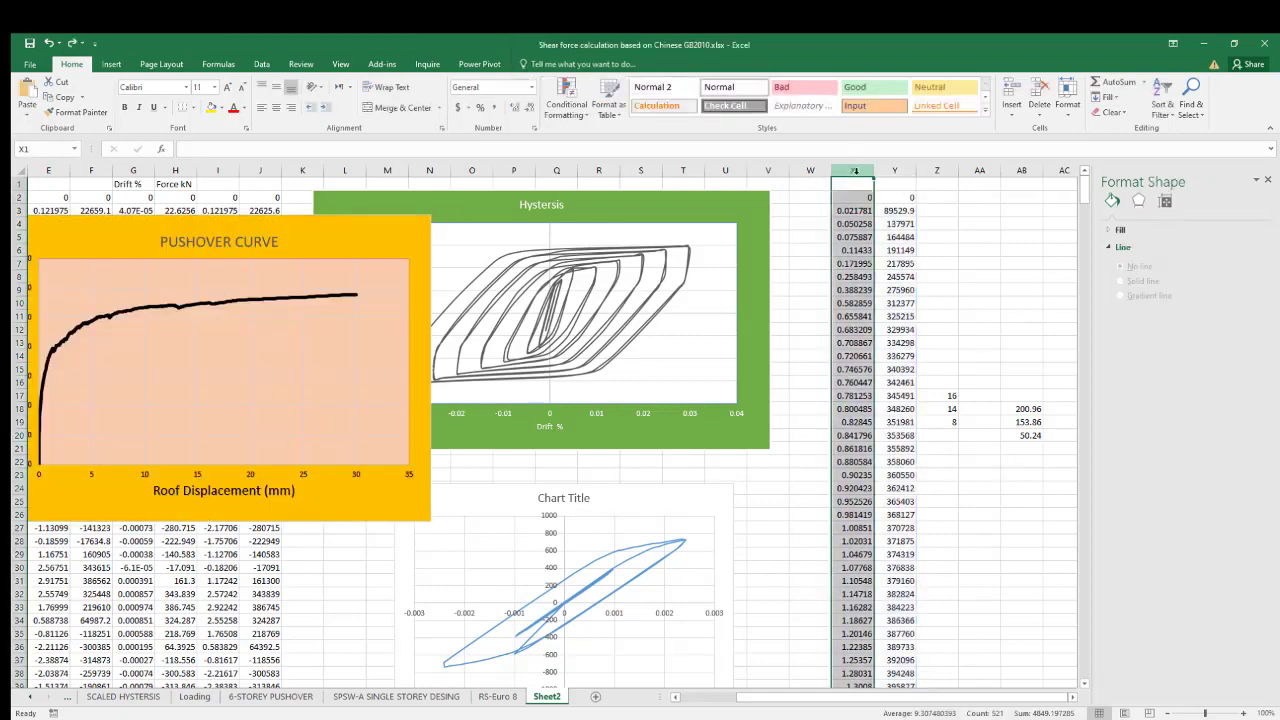
key(Delete)
click(894, 170)
key(Delete)
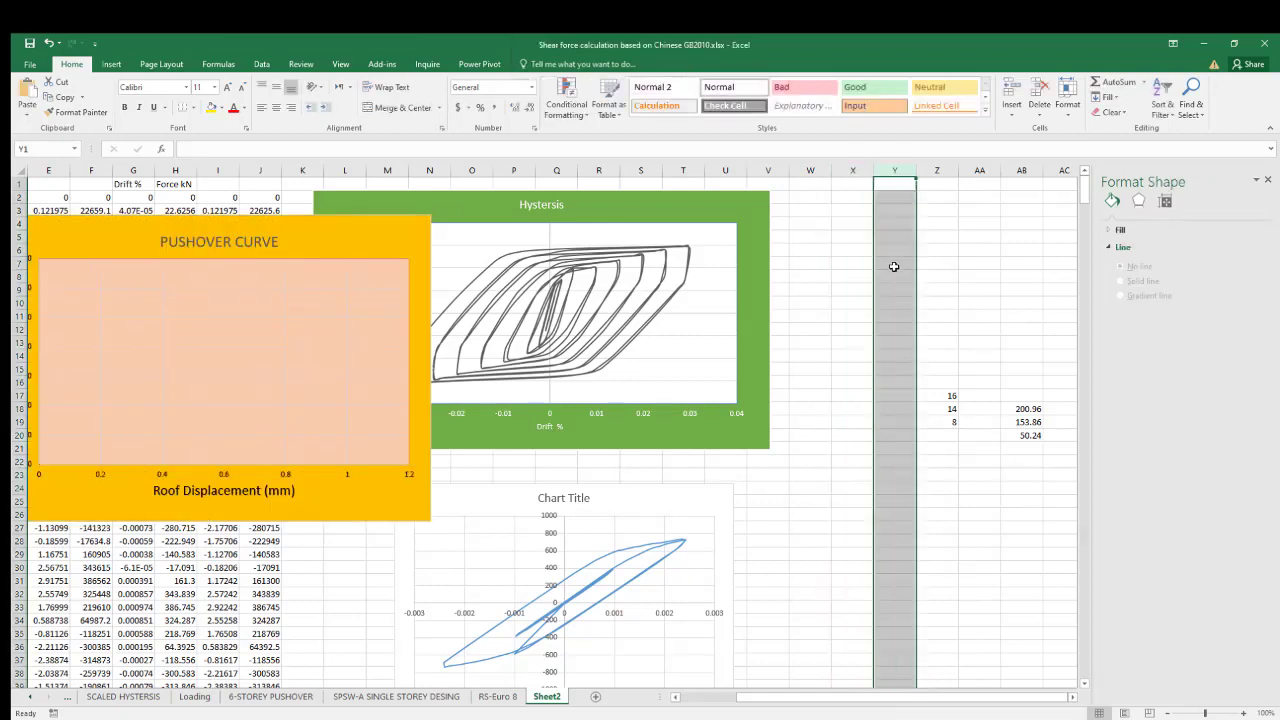
click(848, 329)
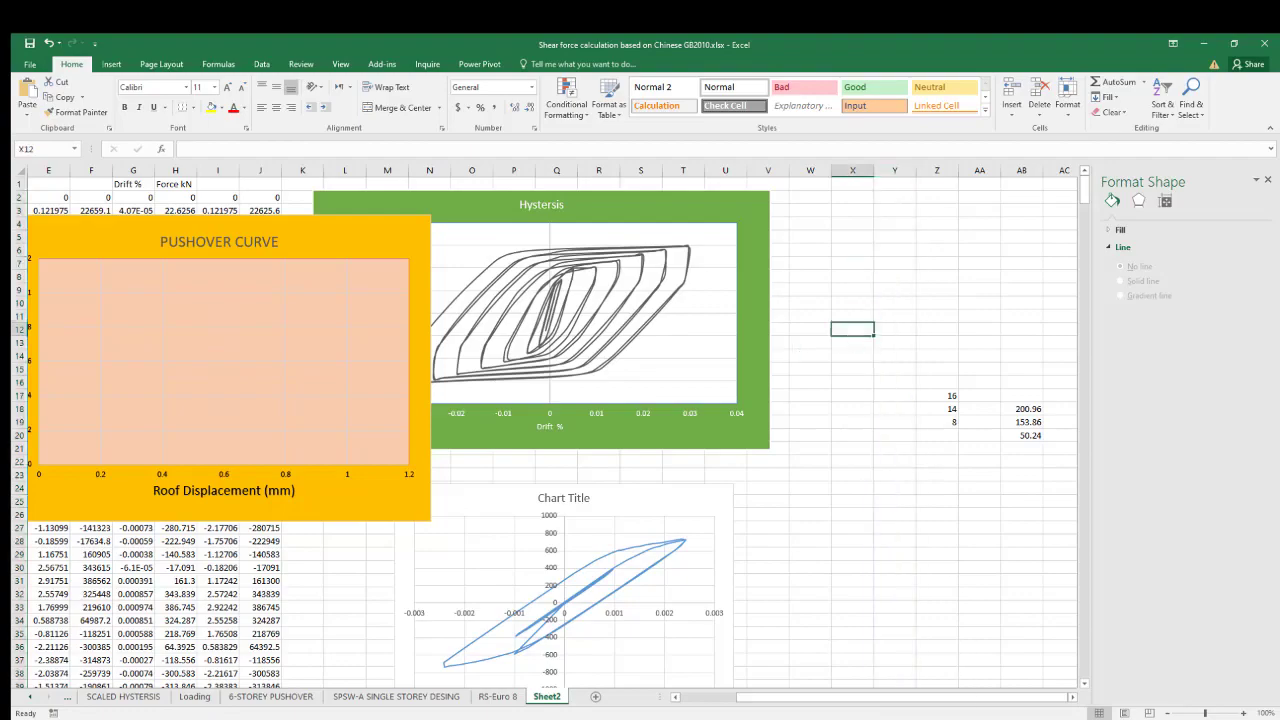
Step: Switch to Abaqus and copy all displacement and force rows from the _temp_2 curve's data table
key(alt+Tab)
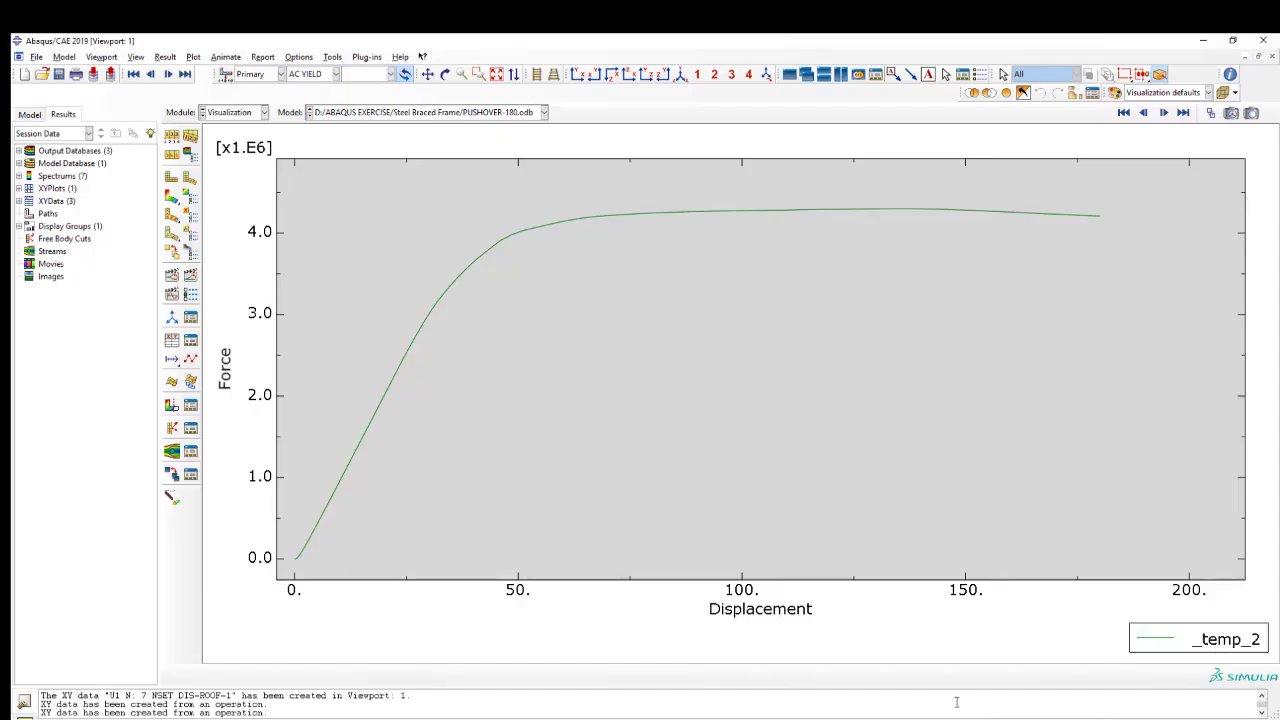
click(190, 340)
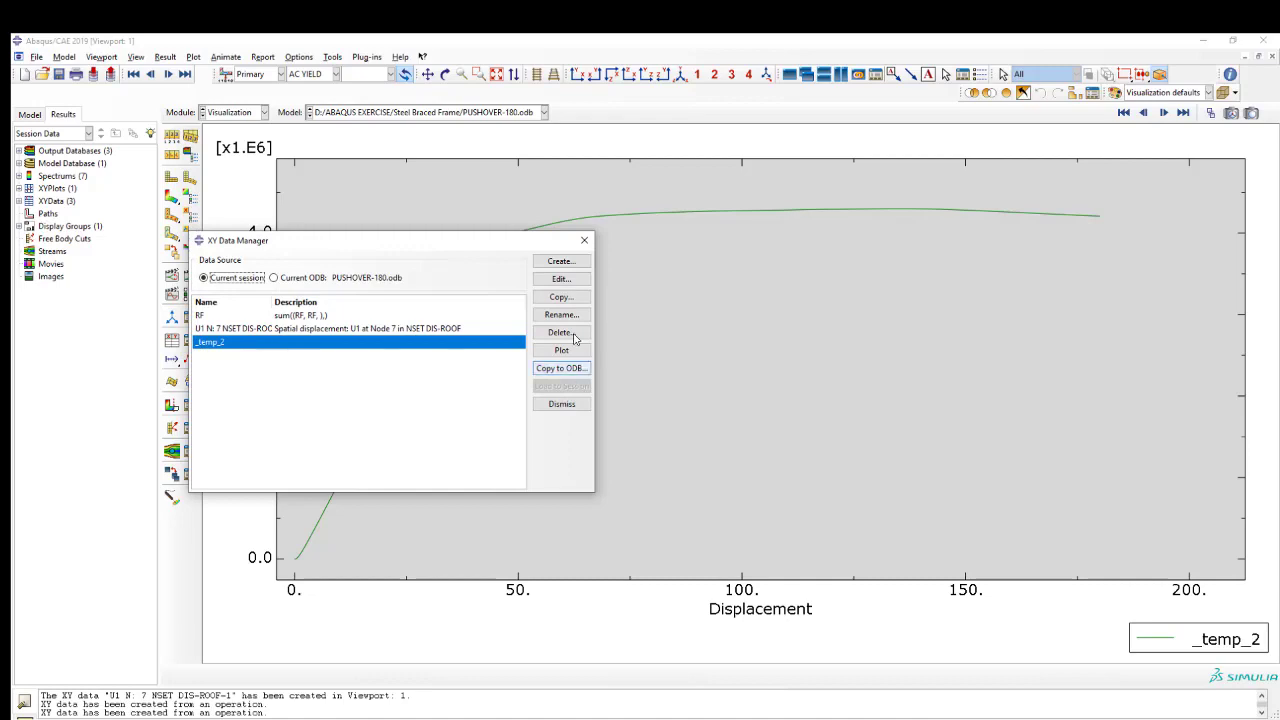
click(560, 279)
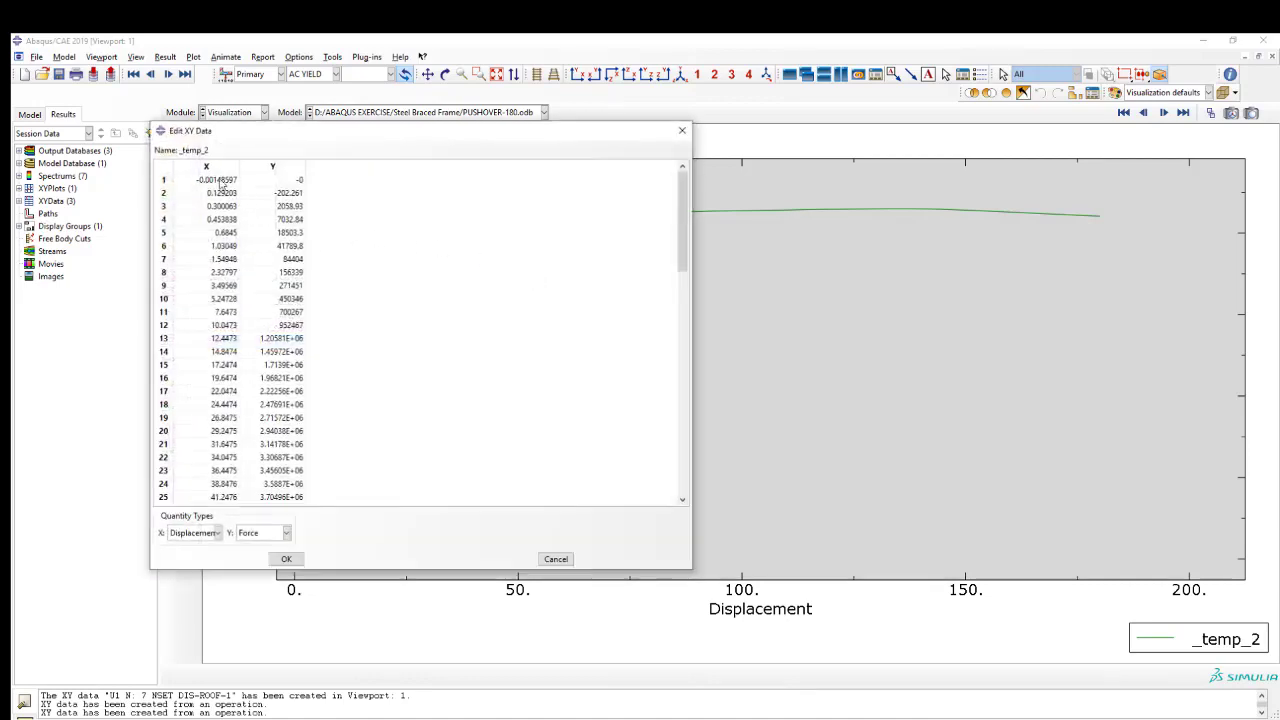
drag(220, 180, 276, 519)
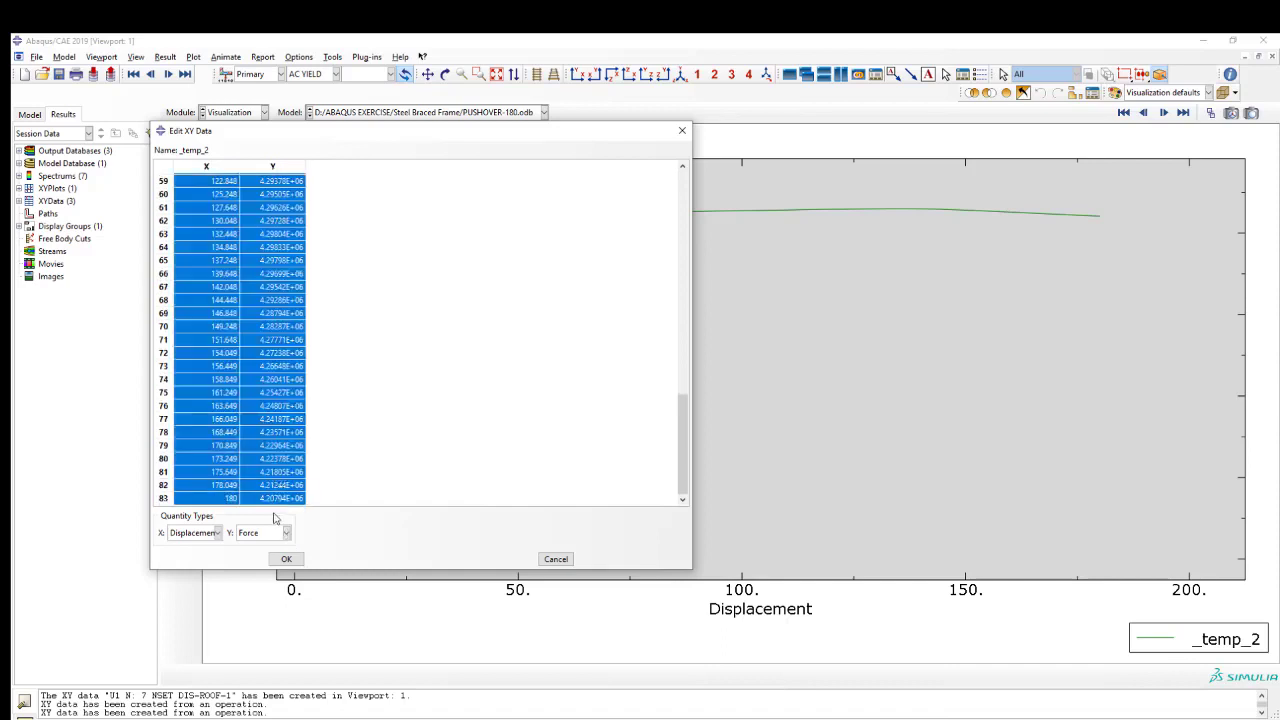
right_click(258, 458)
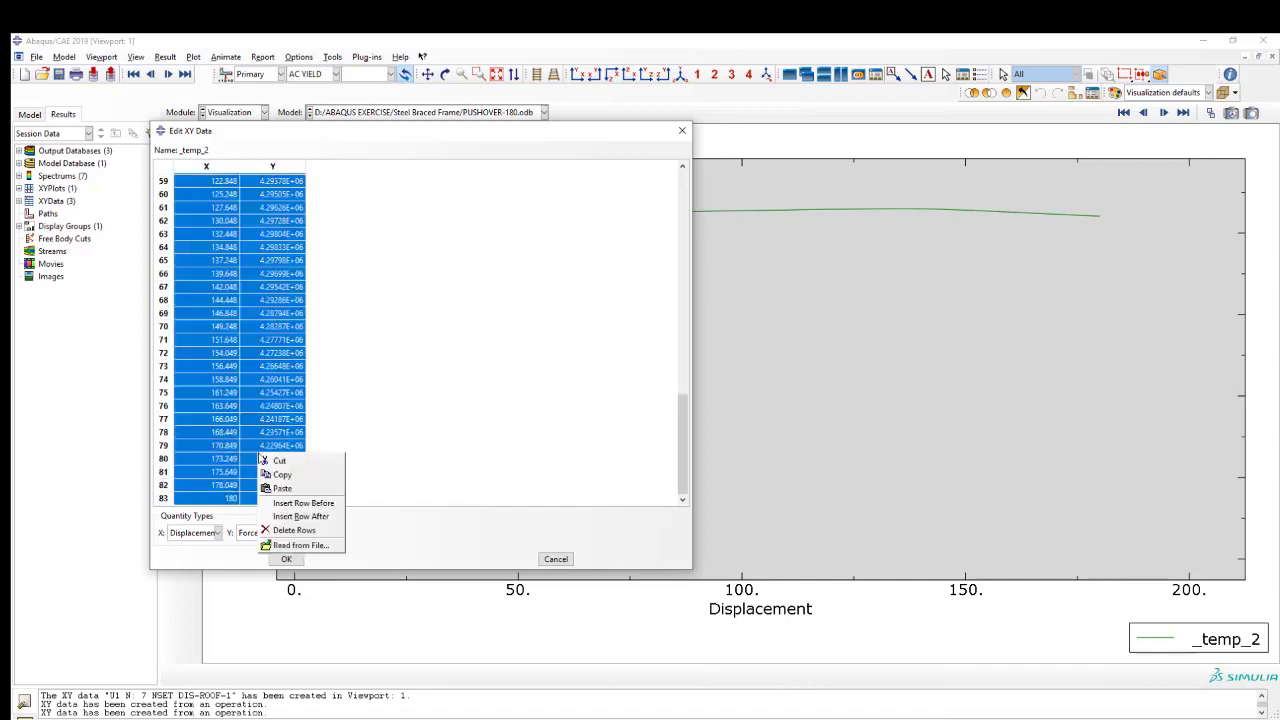
click(277, 473)
Step: Switch to the Excel workbook and paste the copied curve data into Sheet2 starting at cell X2
key(alt+Tab)
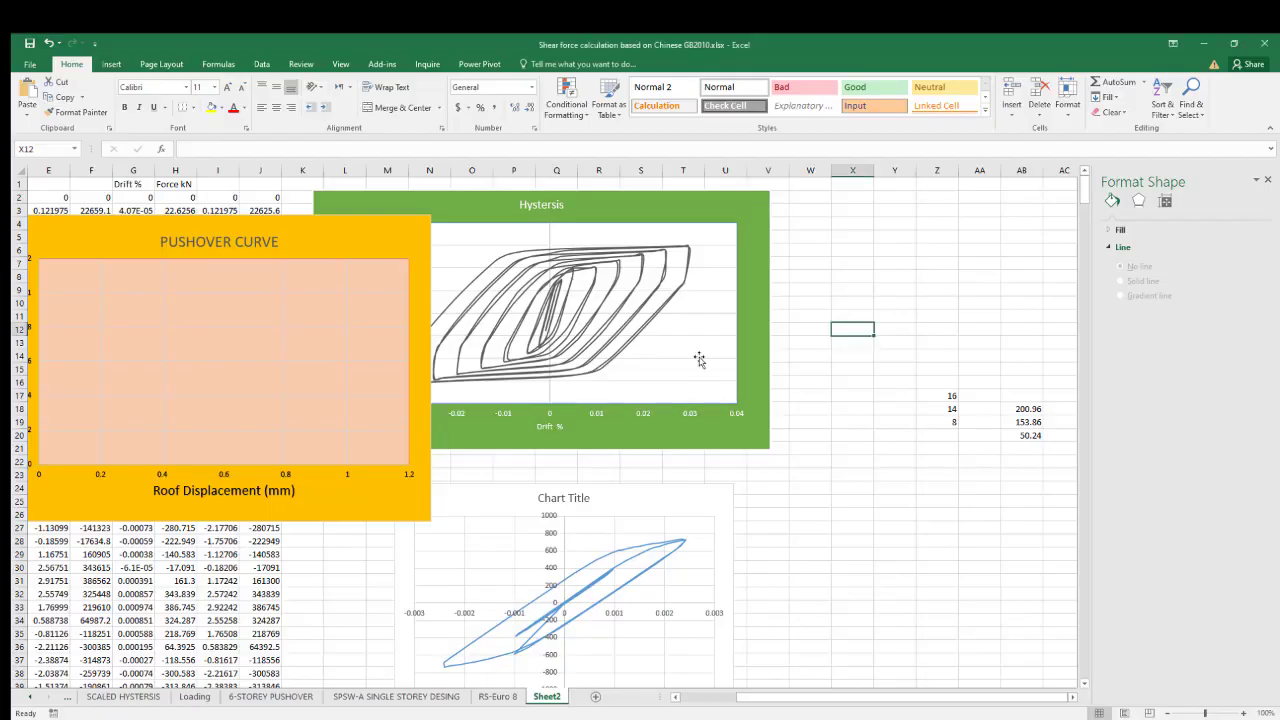
click(856, 201)
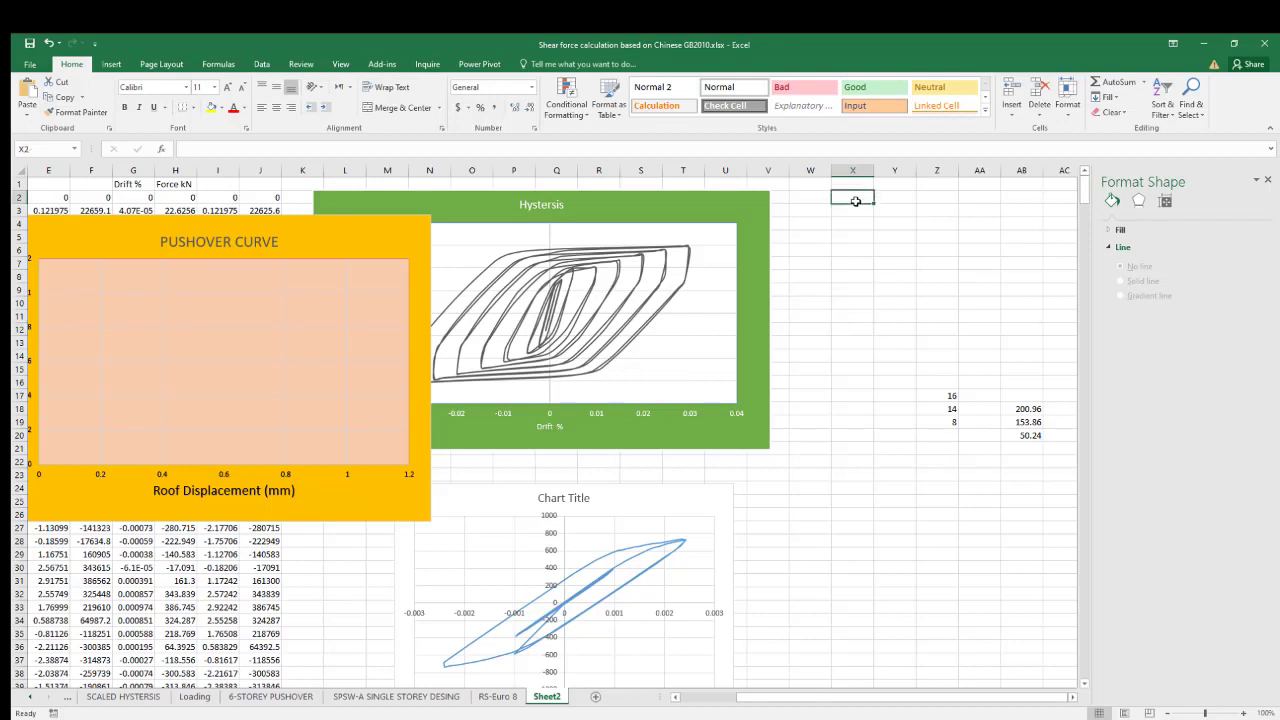
right_click(856, 198)
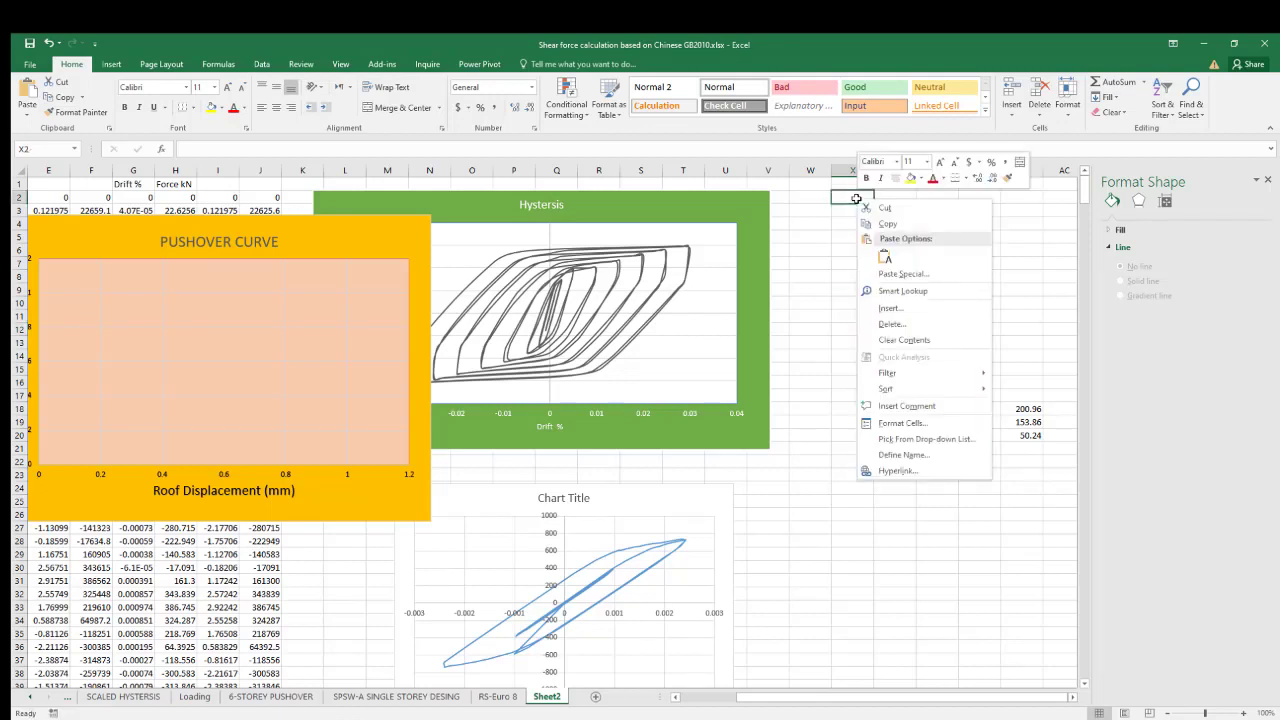
click(889, 259)
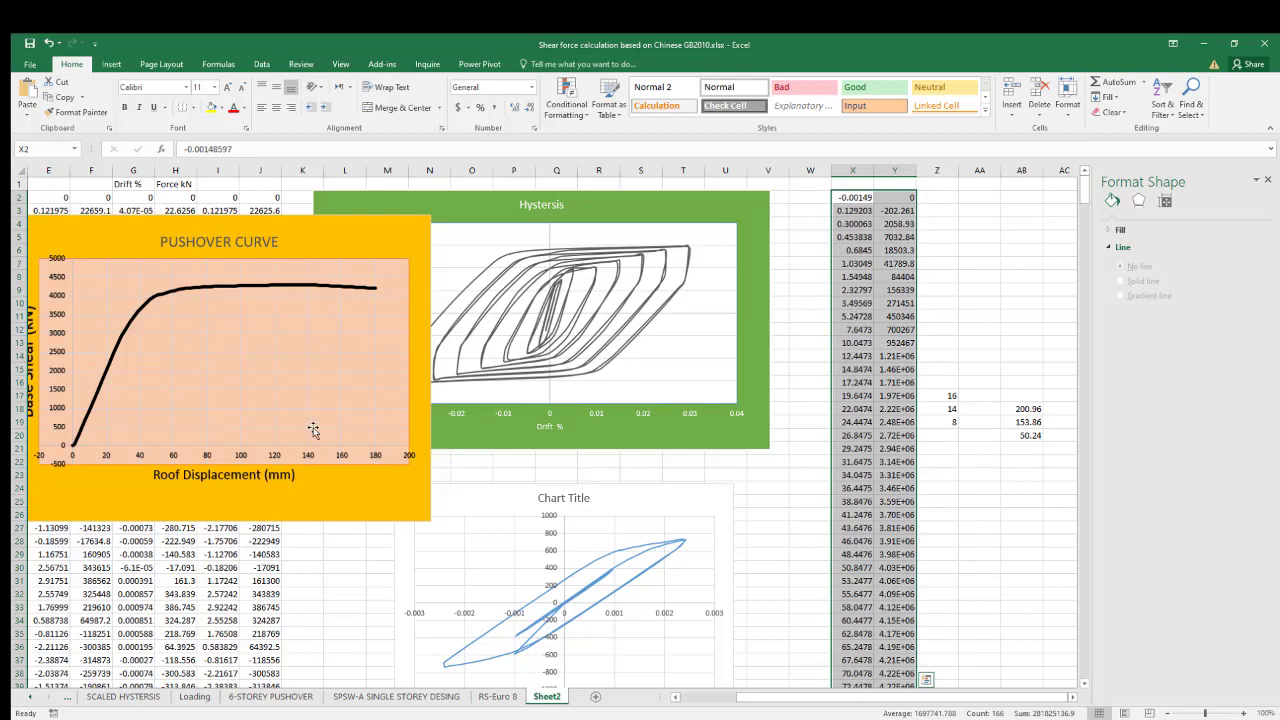
Step: Move the PUSHOVER CURVE chart to the right on Sheet2 so that its Base Shear axis title is fully in view
click(337, 239)
drag(337, 239, 410, 237)
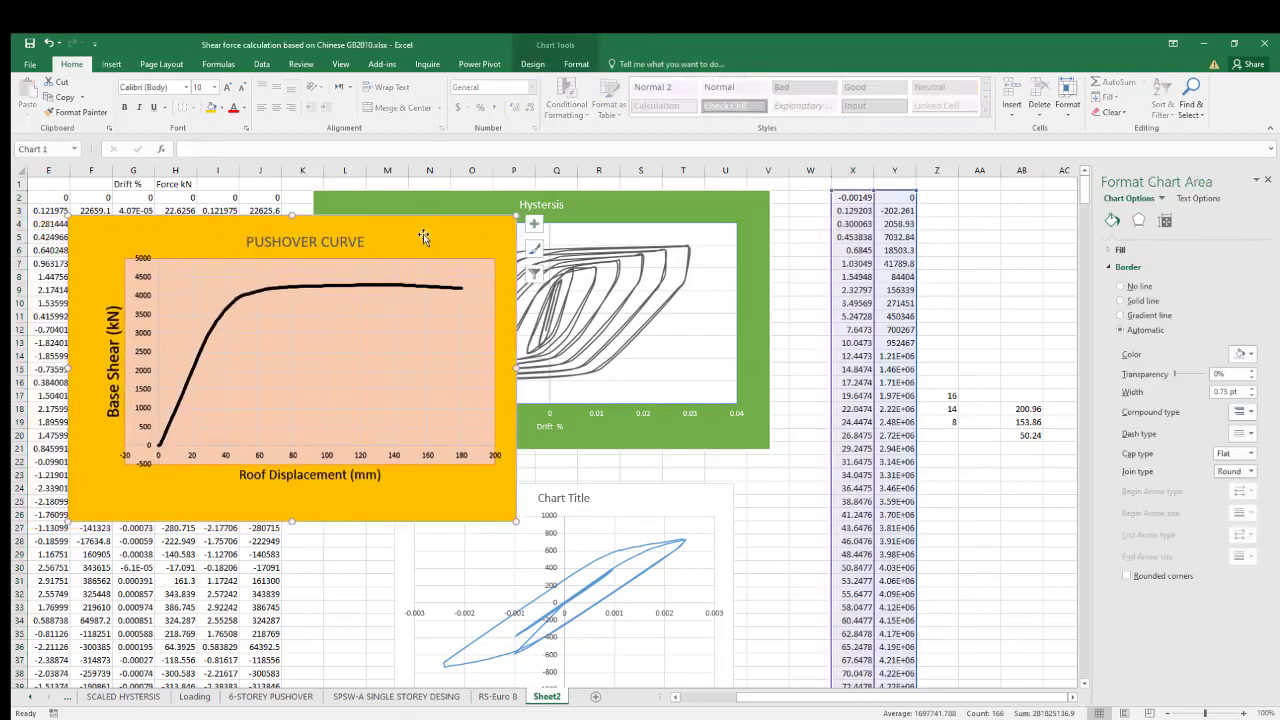
drag(423, 233, 418, 231)
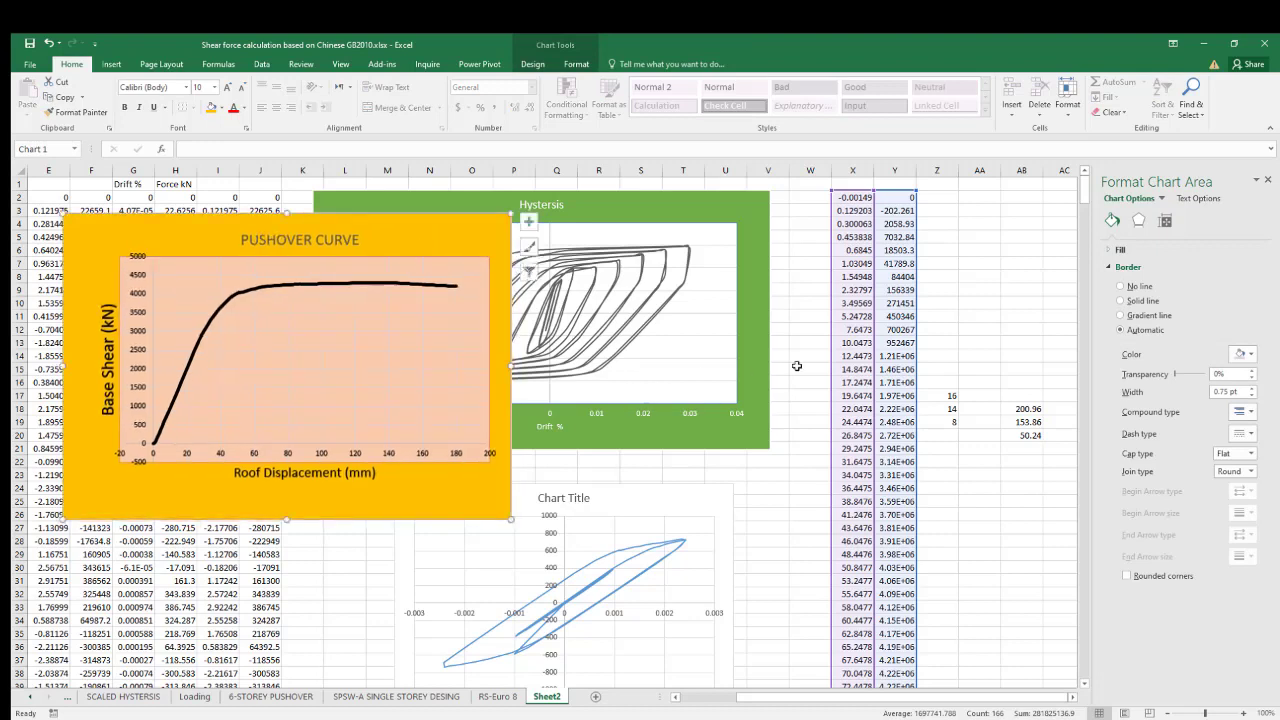
click(809, 329)
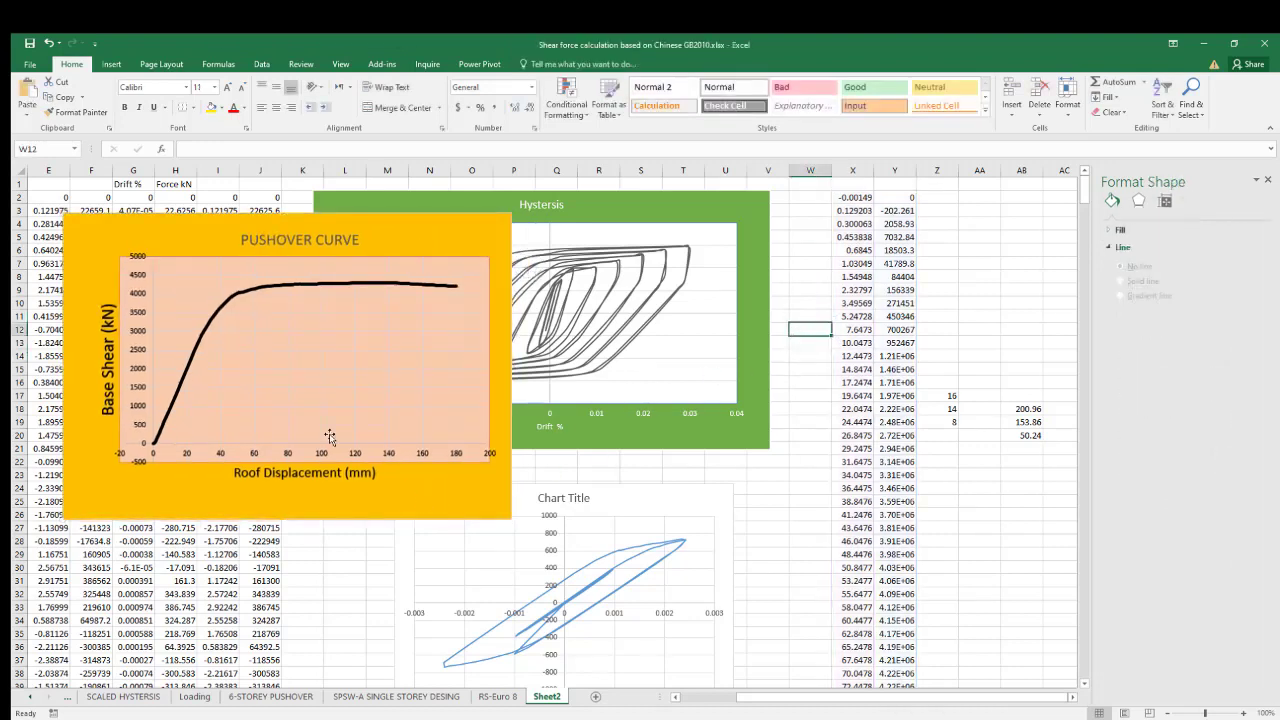
drag(194, 233, 208, 234)
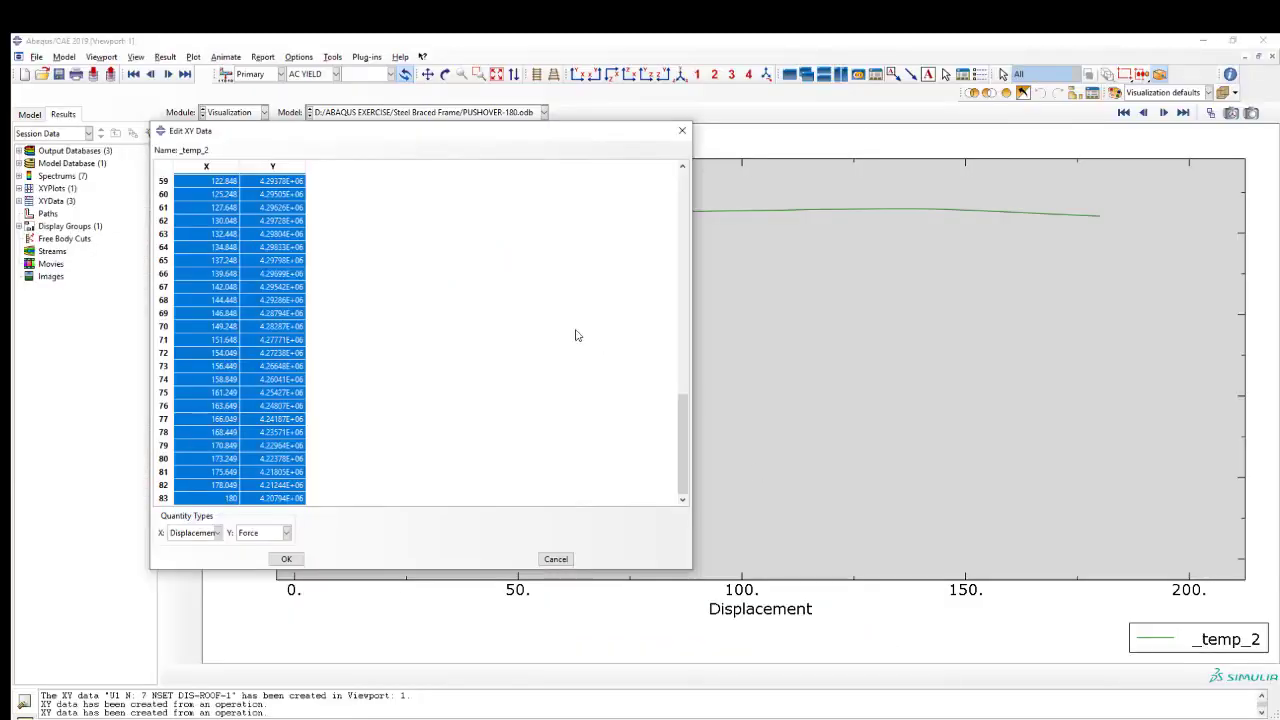
Step: Close the _temp_2 data table and XY data manager in Abaqus, and display the AC YIELD contours on the deformed frame
click(682, 130)
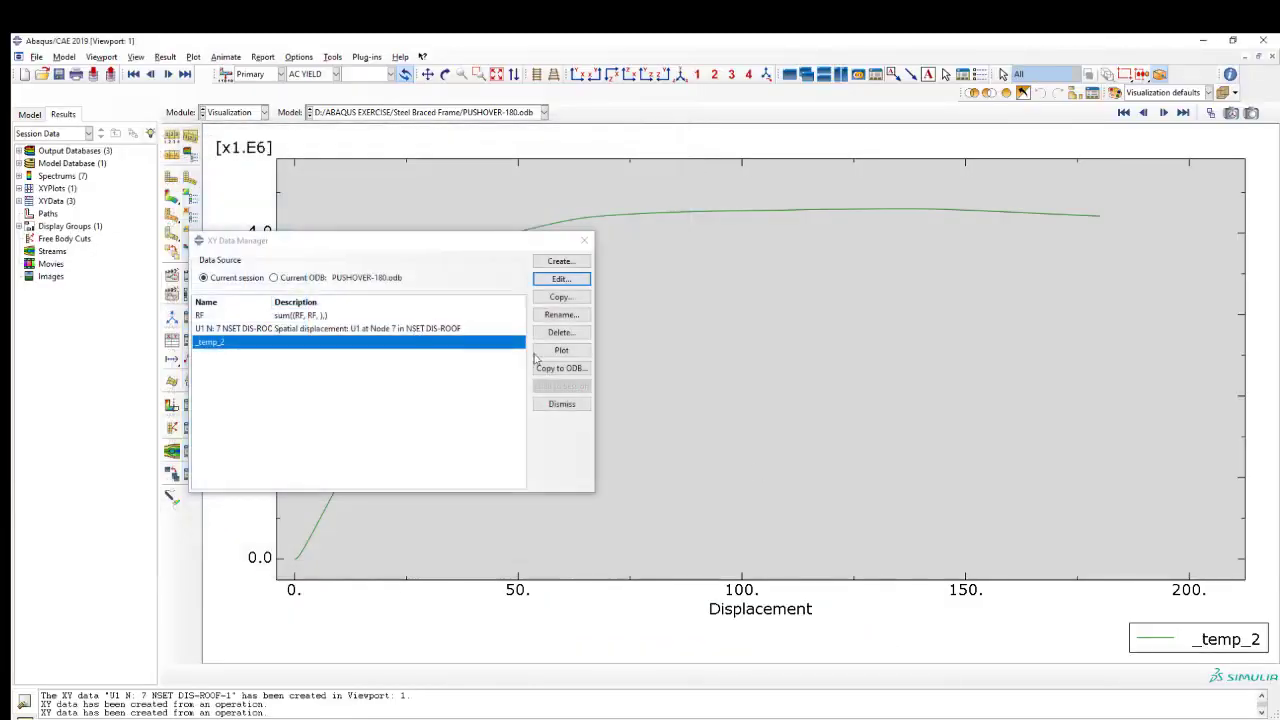
click(549, 406)
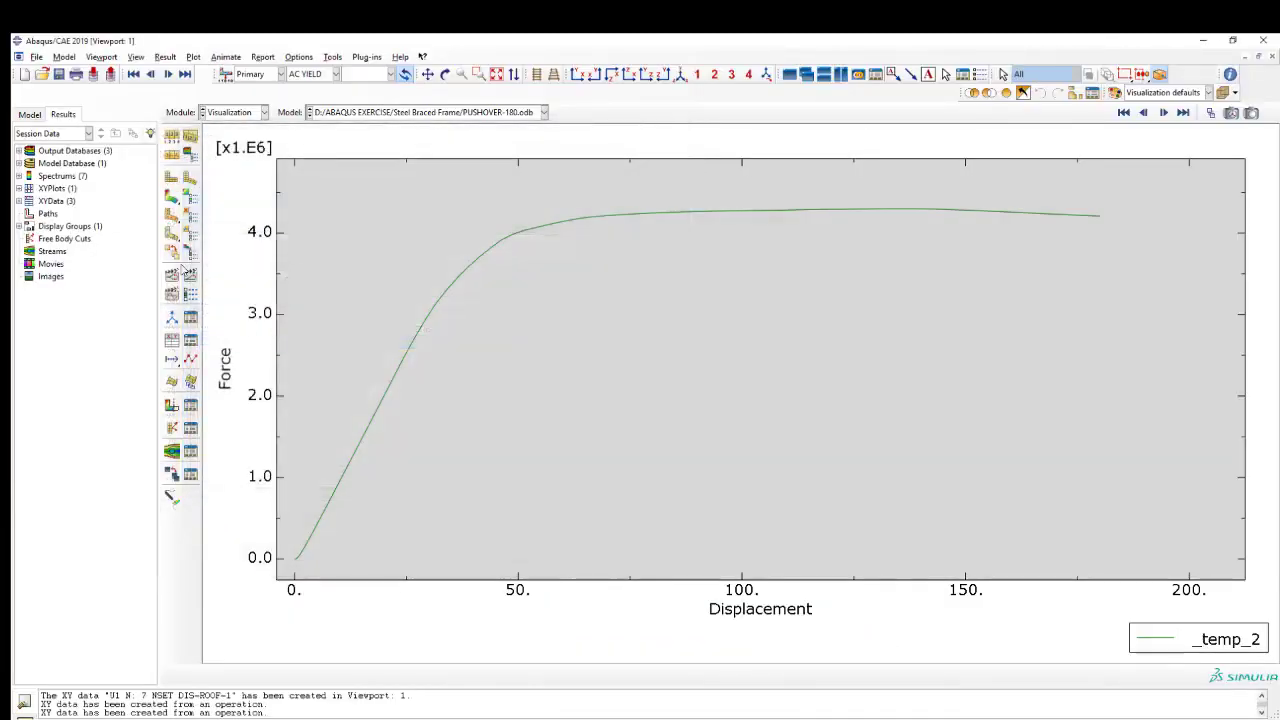
click(171, 197)
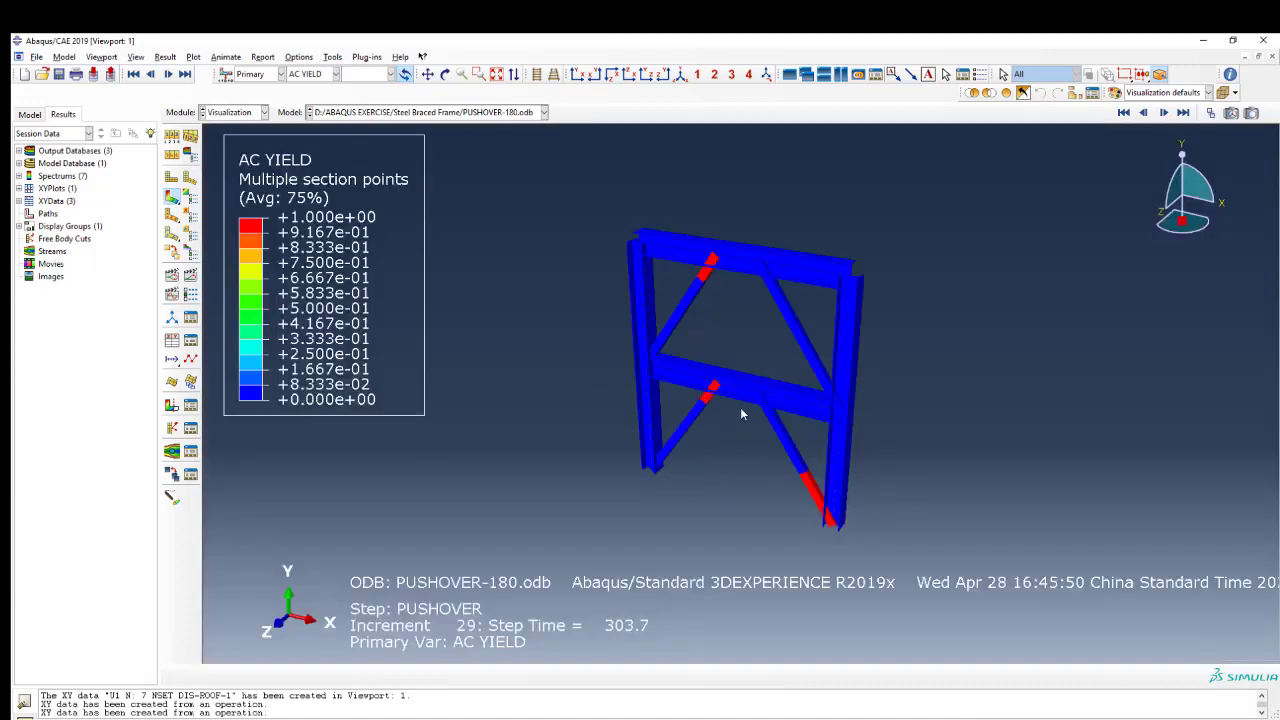
scroll(740, 407, down, 5)
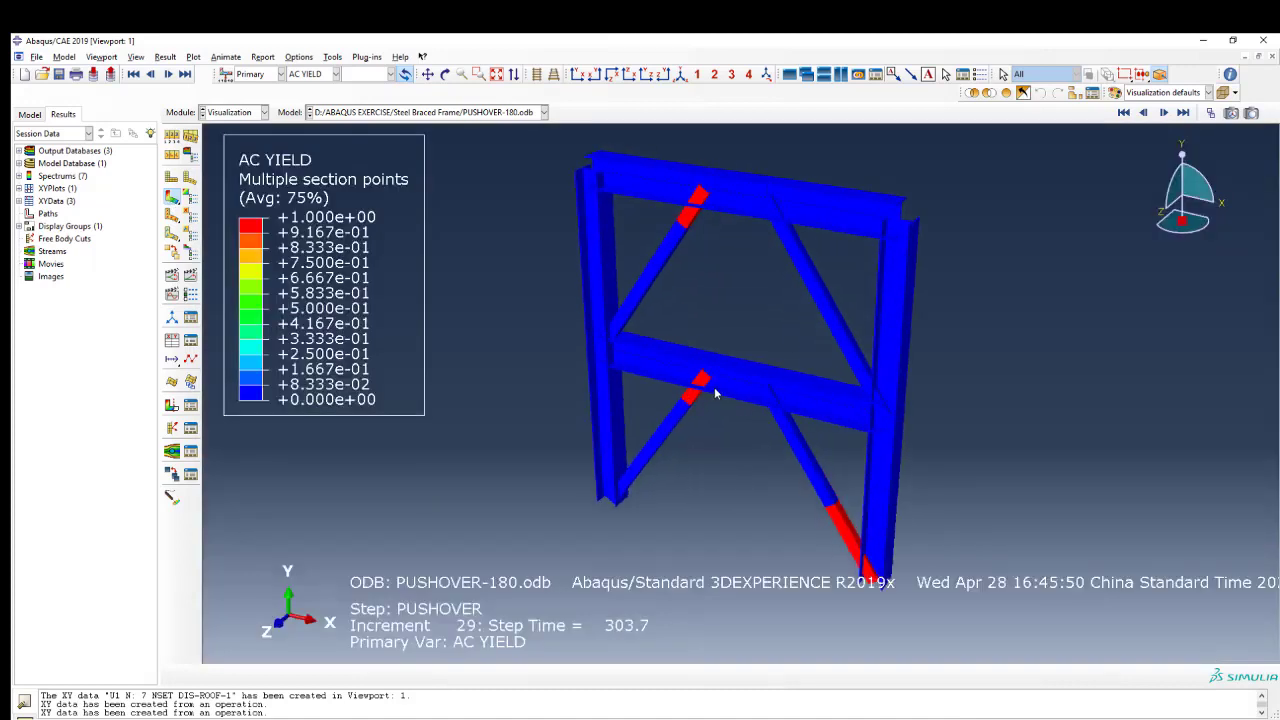